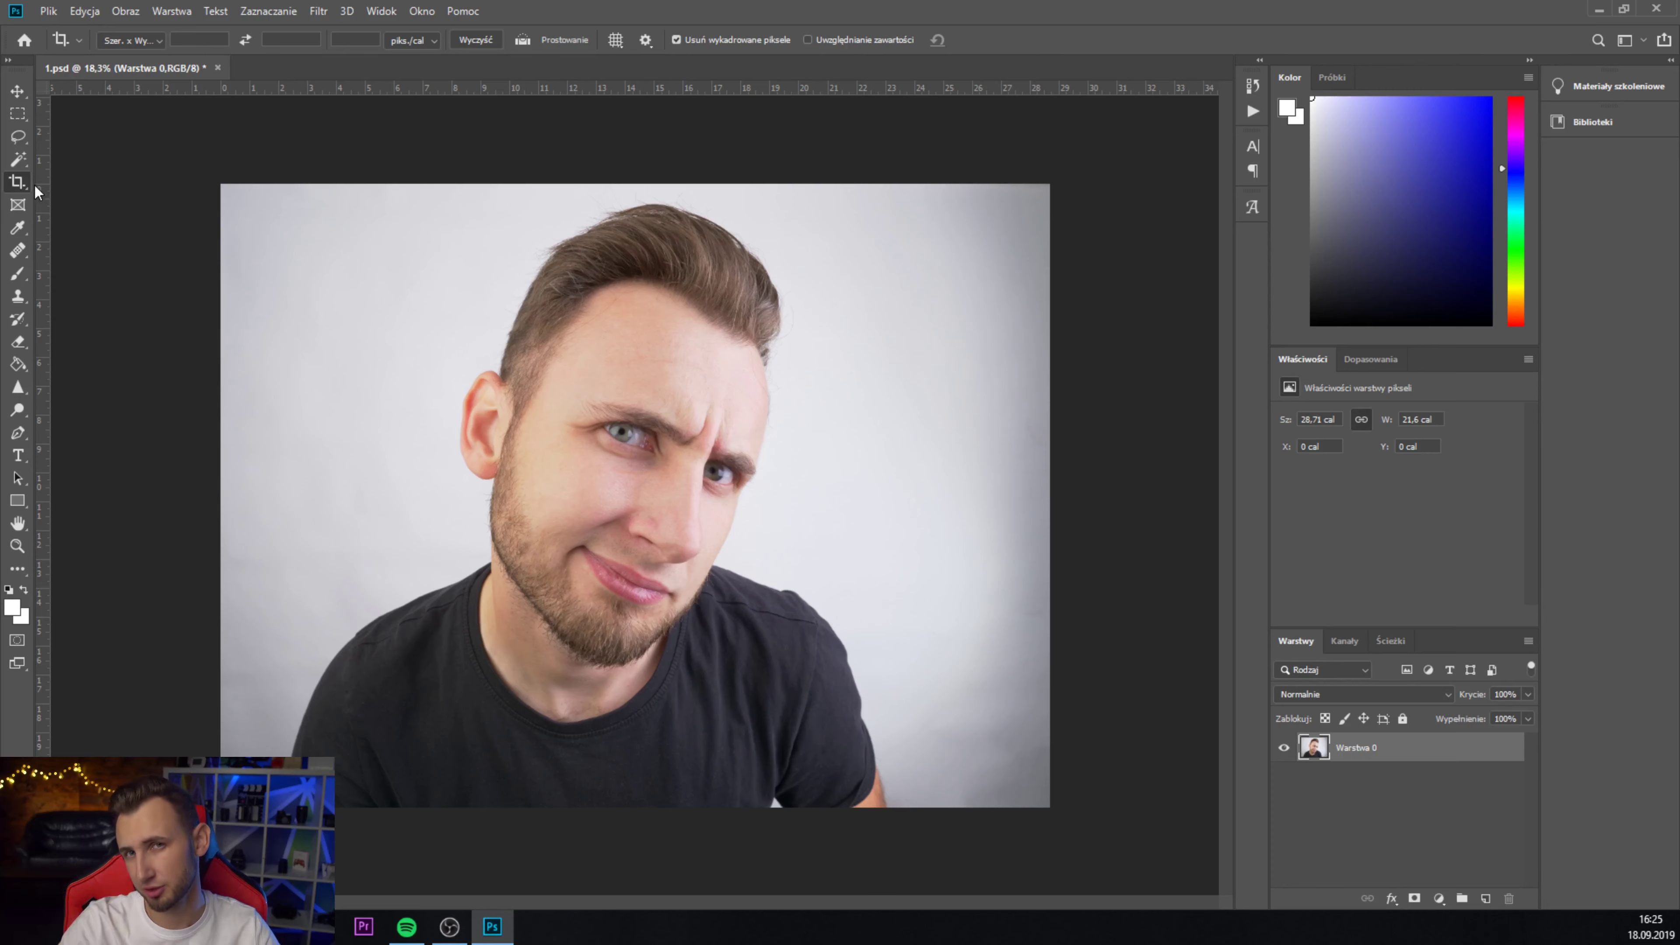
- Choose the Quick Selection tool in add-to-selection mode with a brush of about 65 px
click(18, 159)
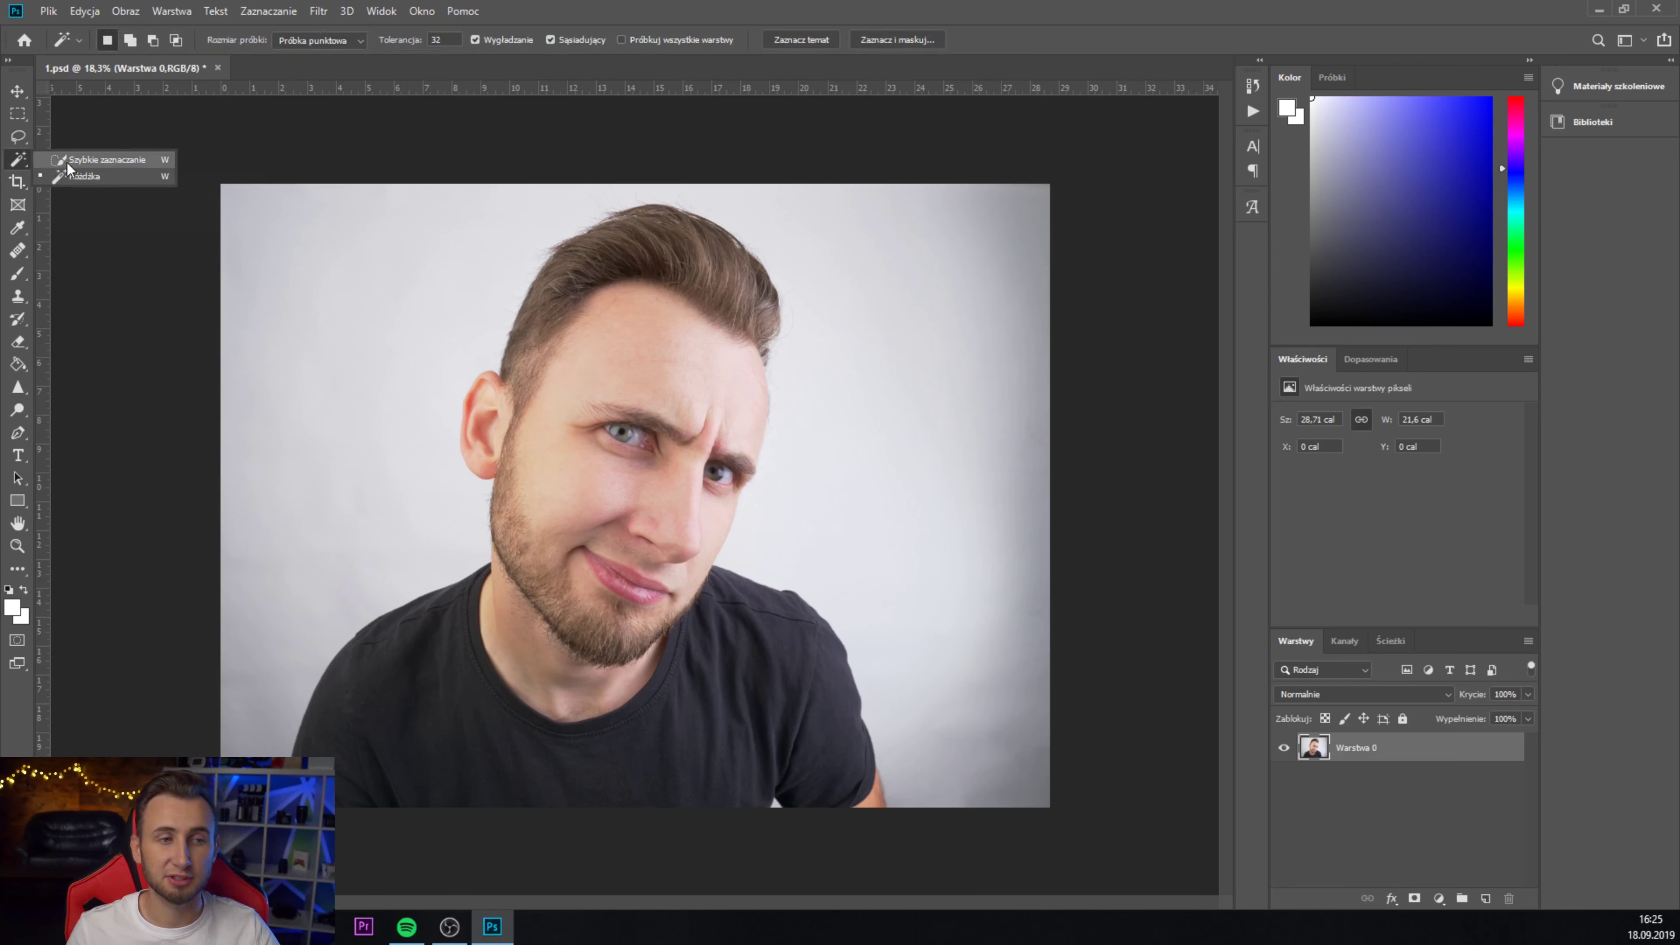
click(99, 159)
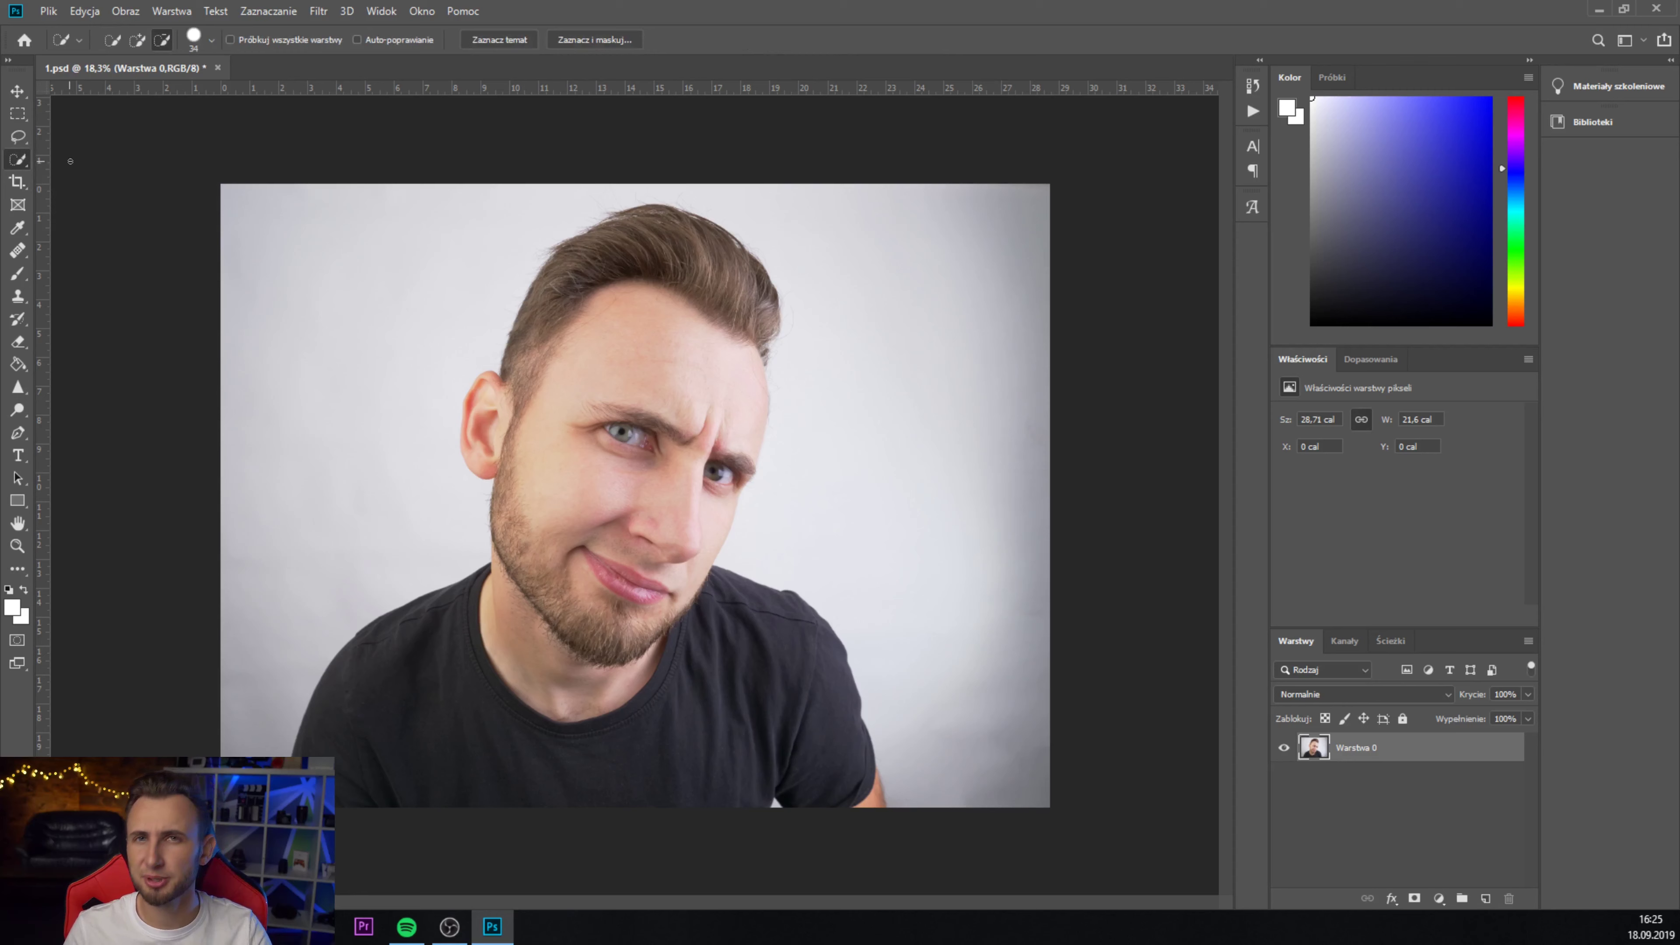
click(138, 41)
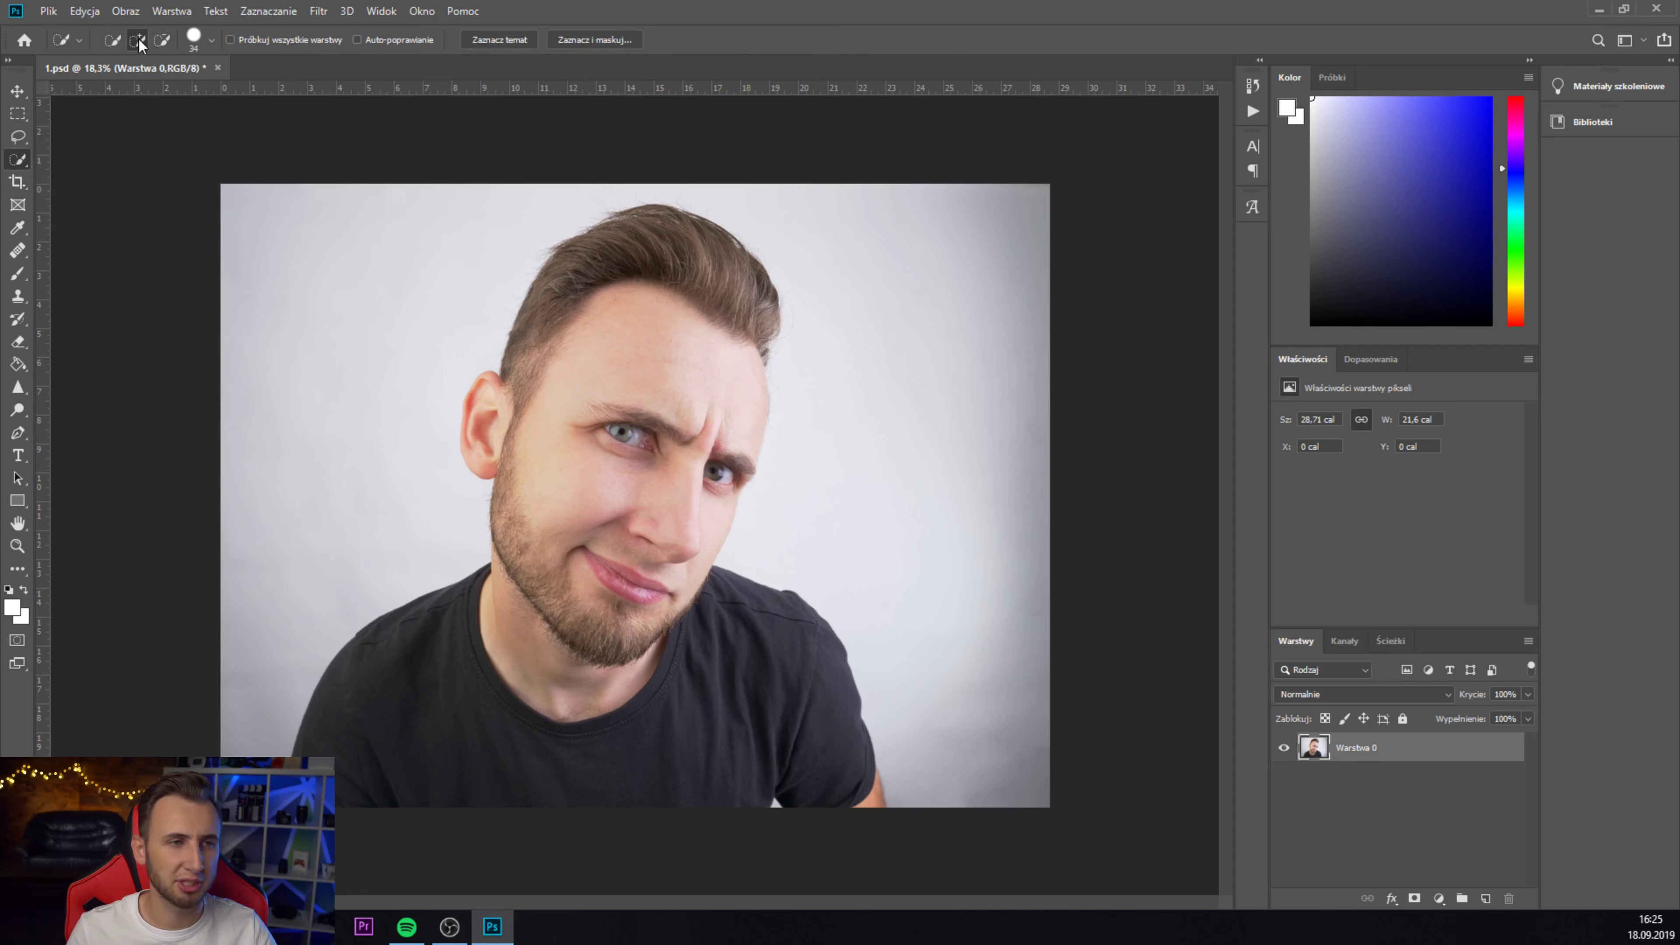
click(208, 41)
drag(147, 92, 162, 90)
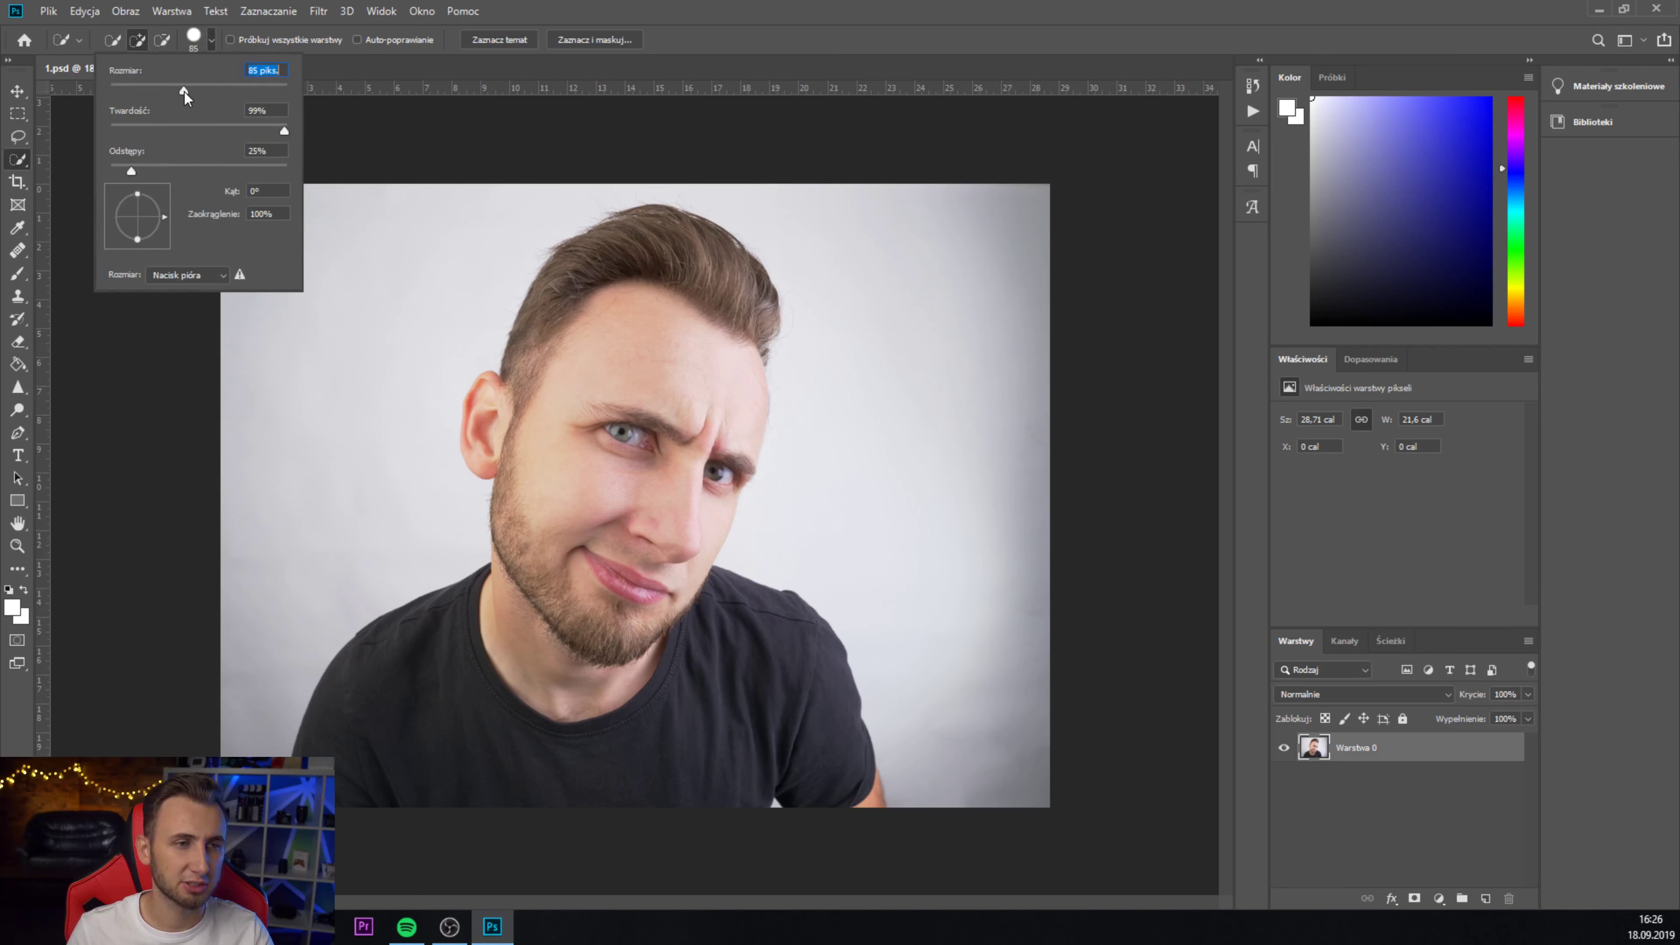
click(652, 257)
- Paint over the hair, face, ears and T-shirt until the marquee outlines the man
mouse_move(621, 217)
mouse_down()
mouse_move(632, 477)
mouse_move(450, 747)
mouse_up()
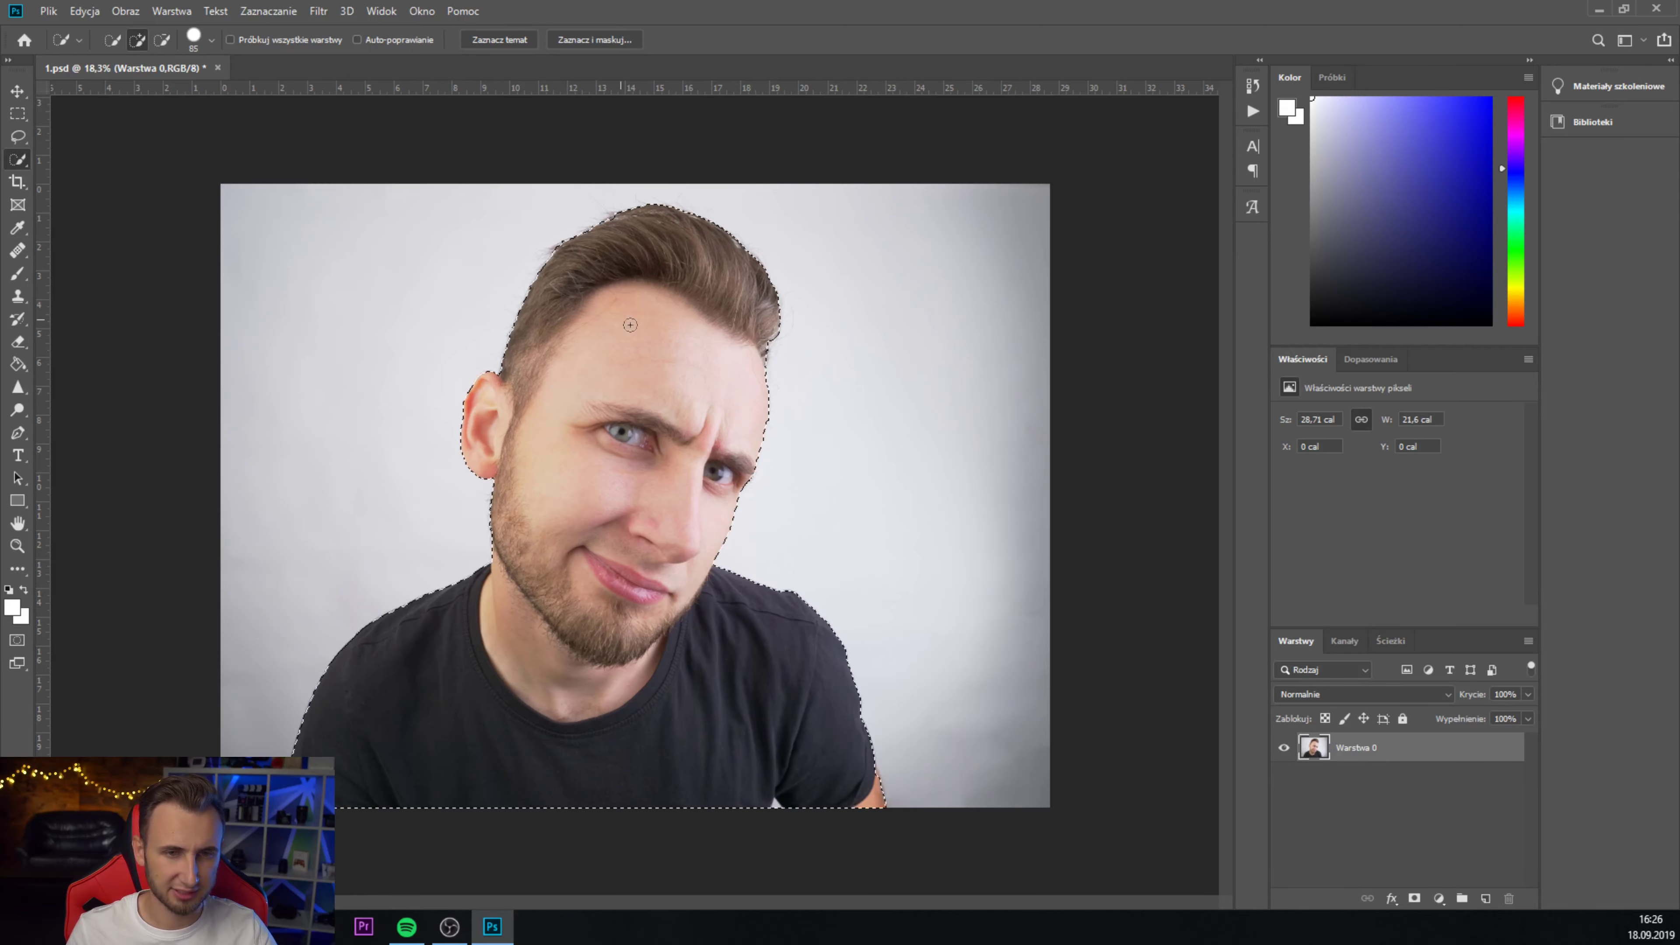
scroll(638, 440, up, 2)
scroll(681, 364, up, 1)
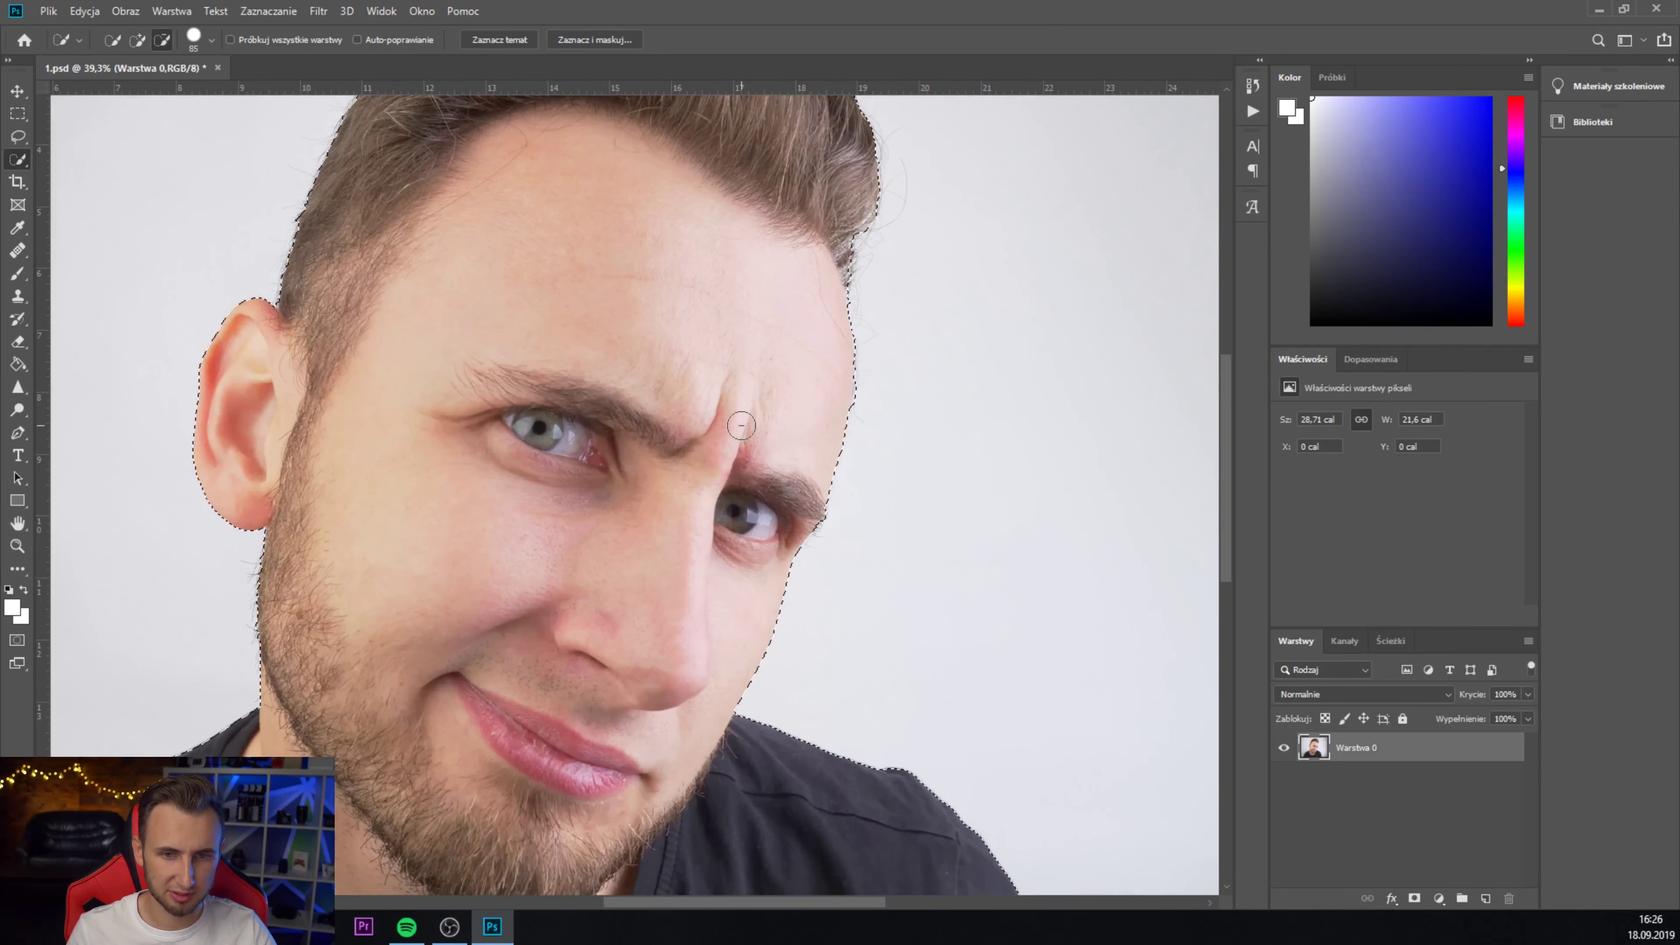
scroll(740, 424, down, 2)
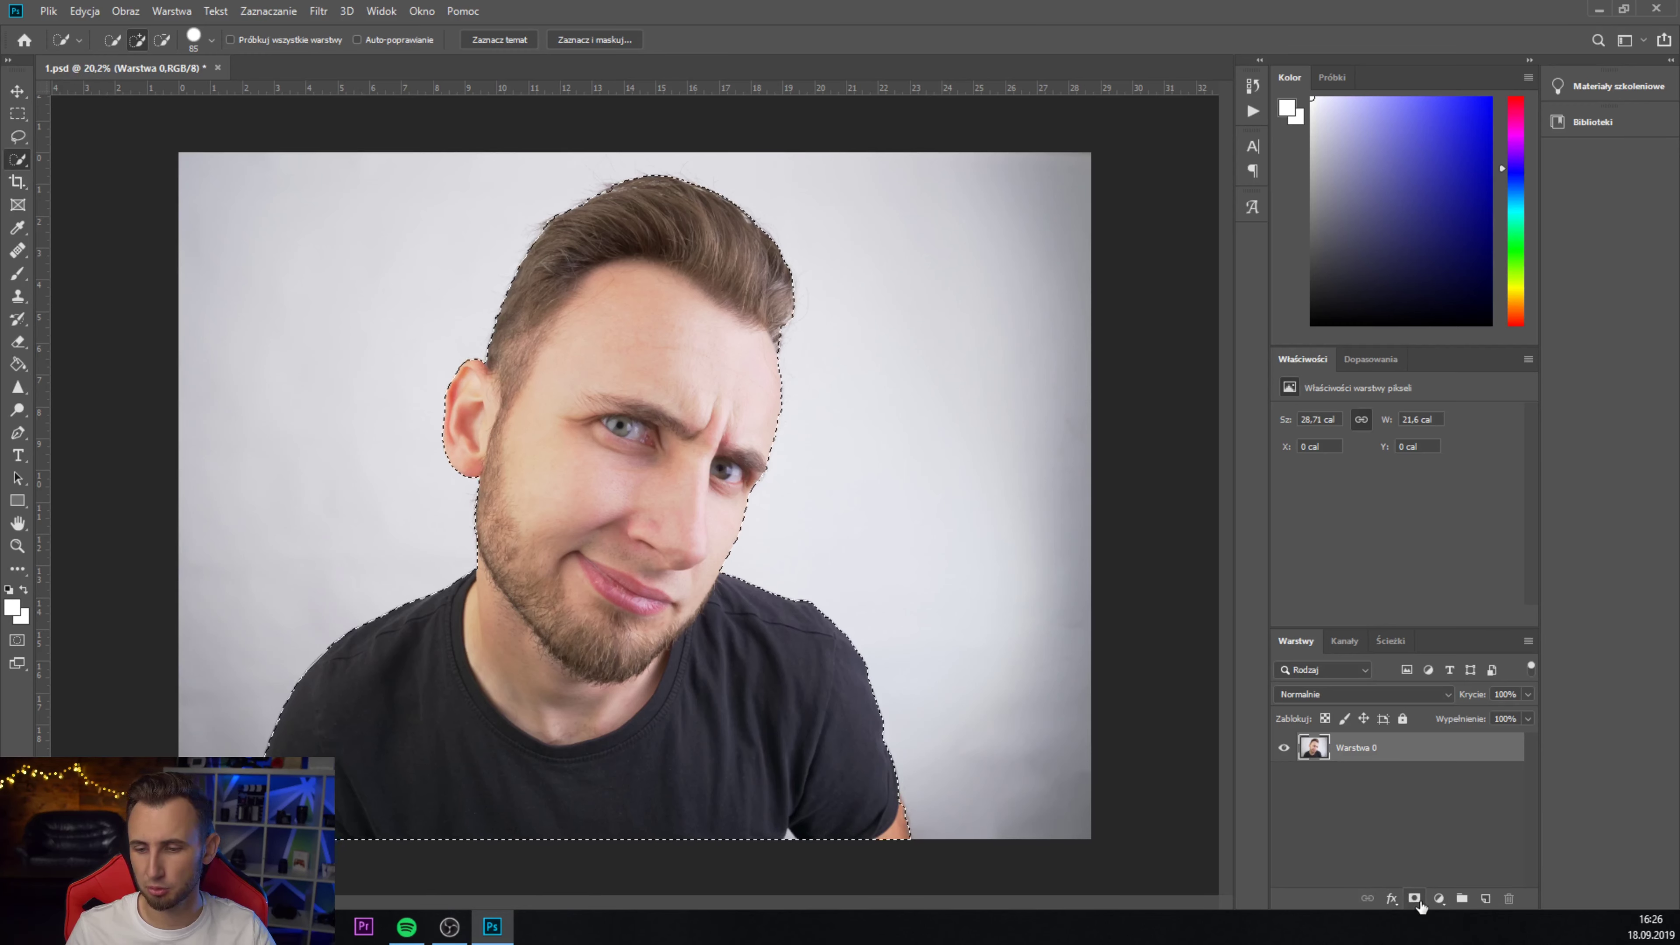
- Add a layer mask to Warstwa 0 from the selection and make the mask thumbnail active
click(1416, 900)
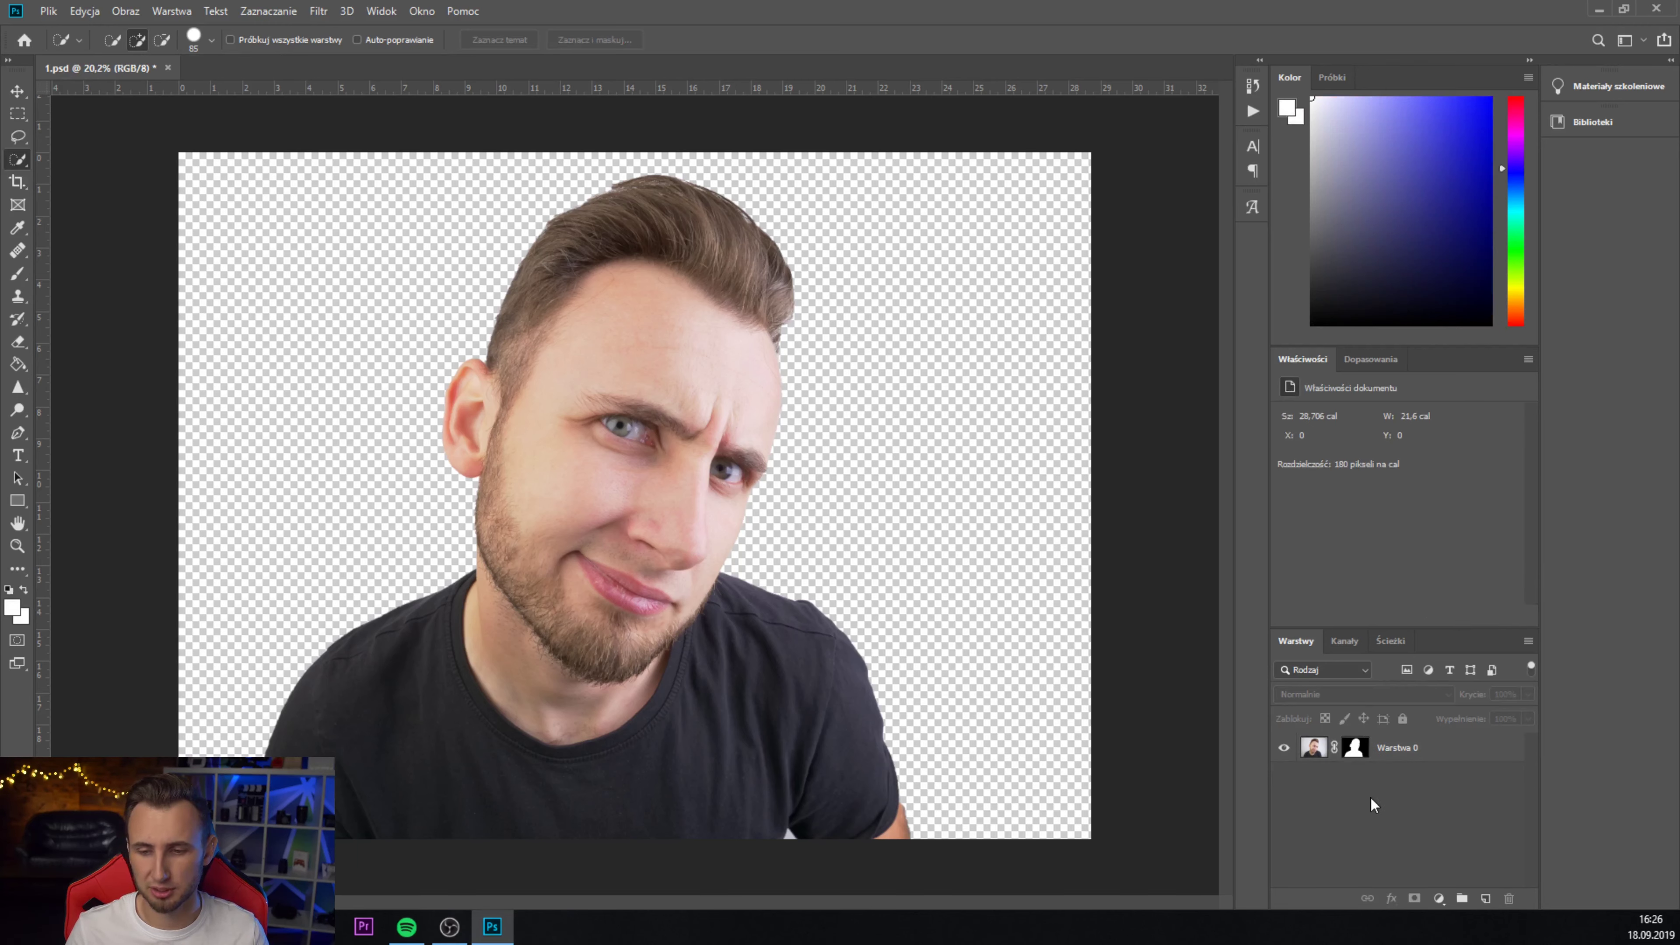
click(1376, 814)
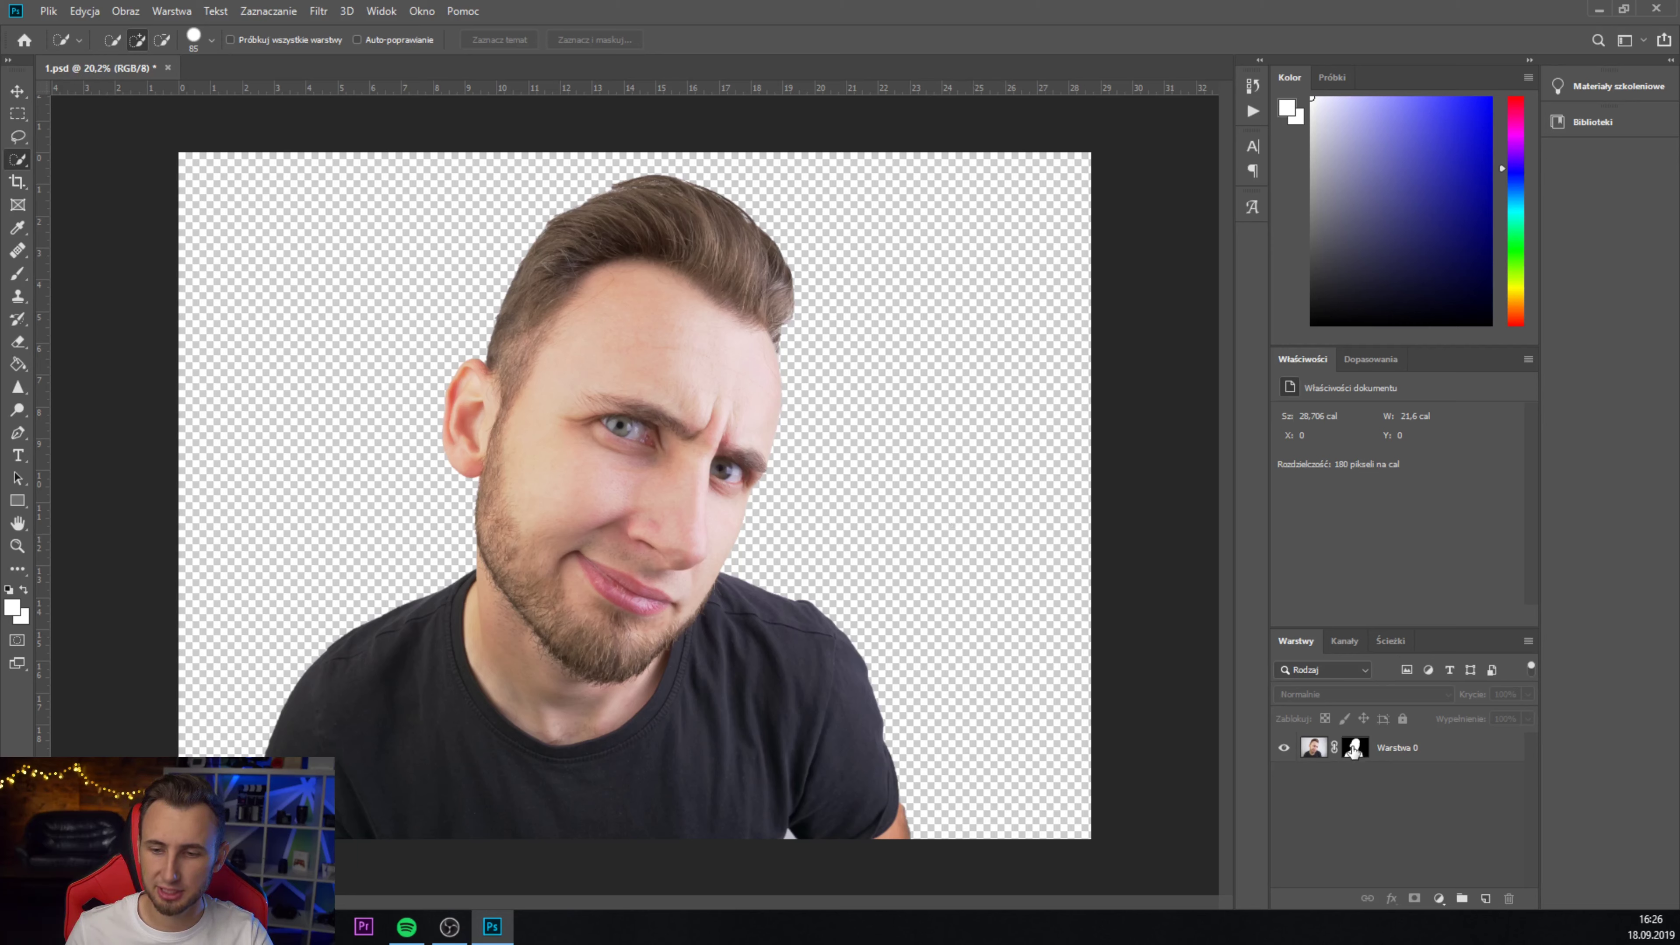
click(1354, 747)
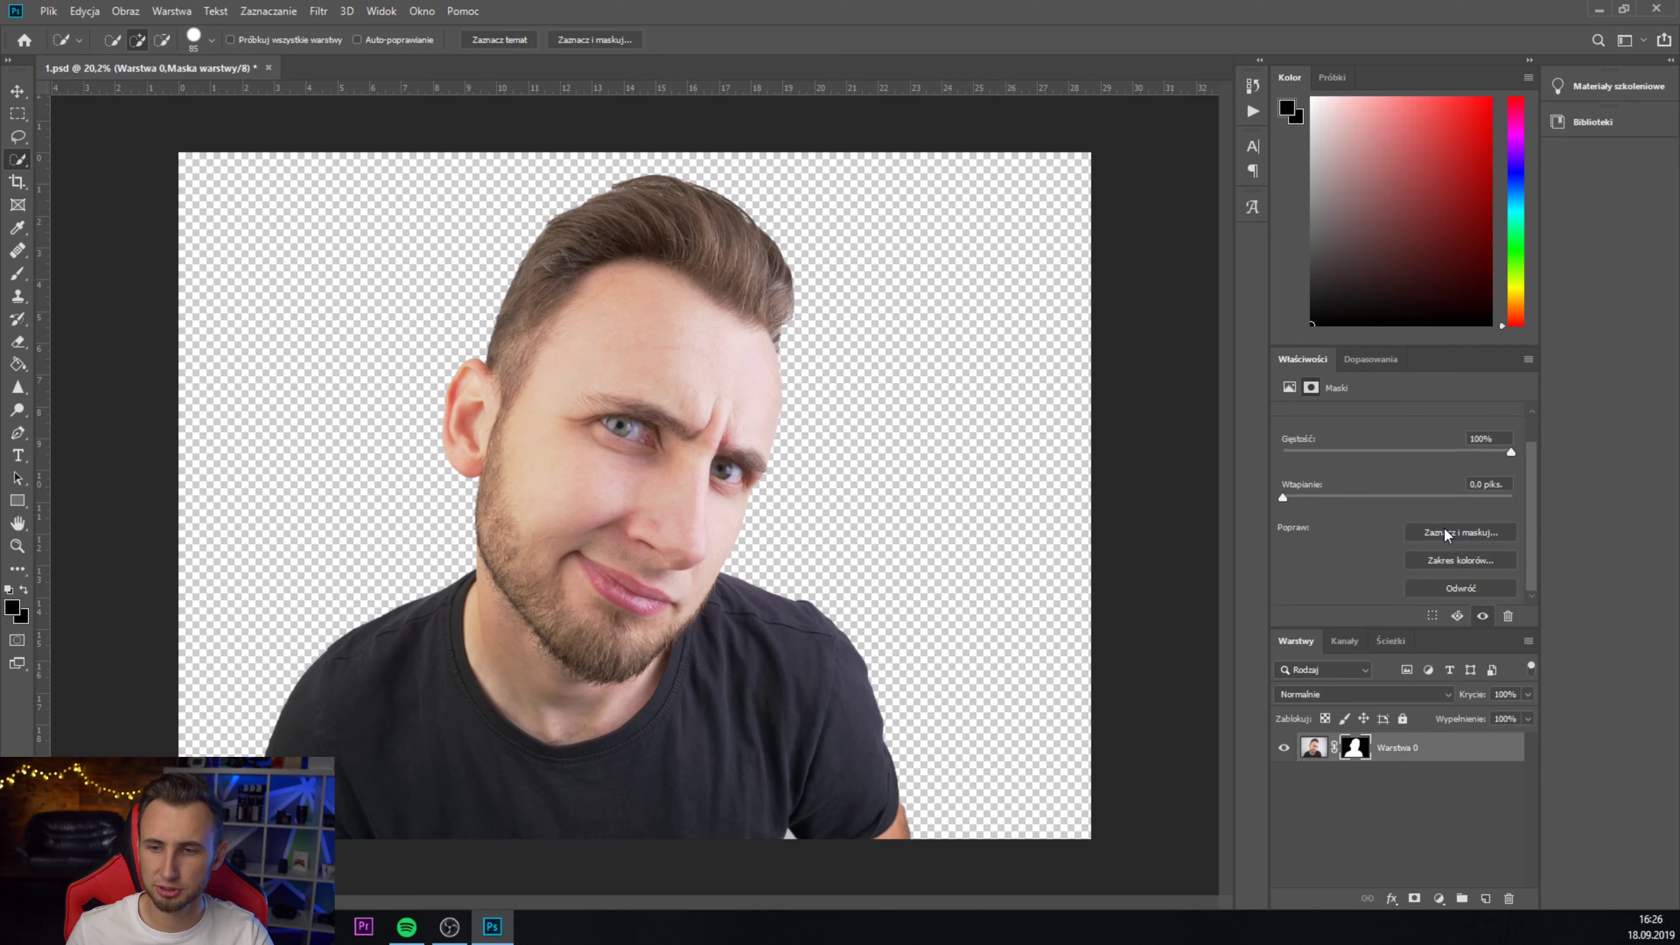
- Open Select and Mask with the Overlay view at 100% opacity
click(1451, 538)
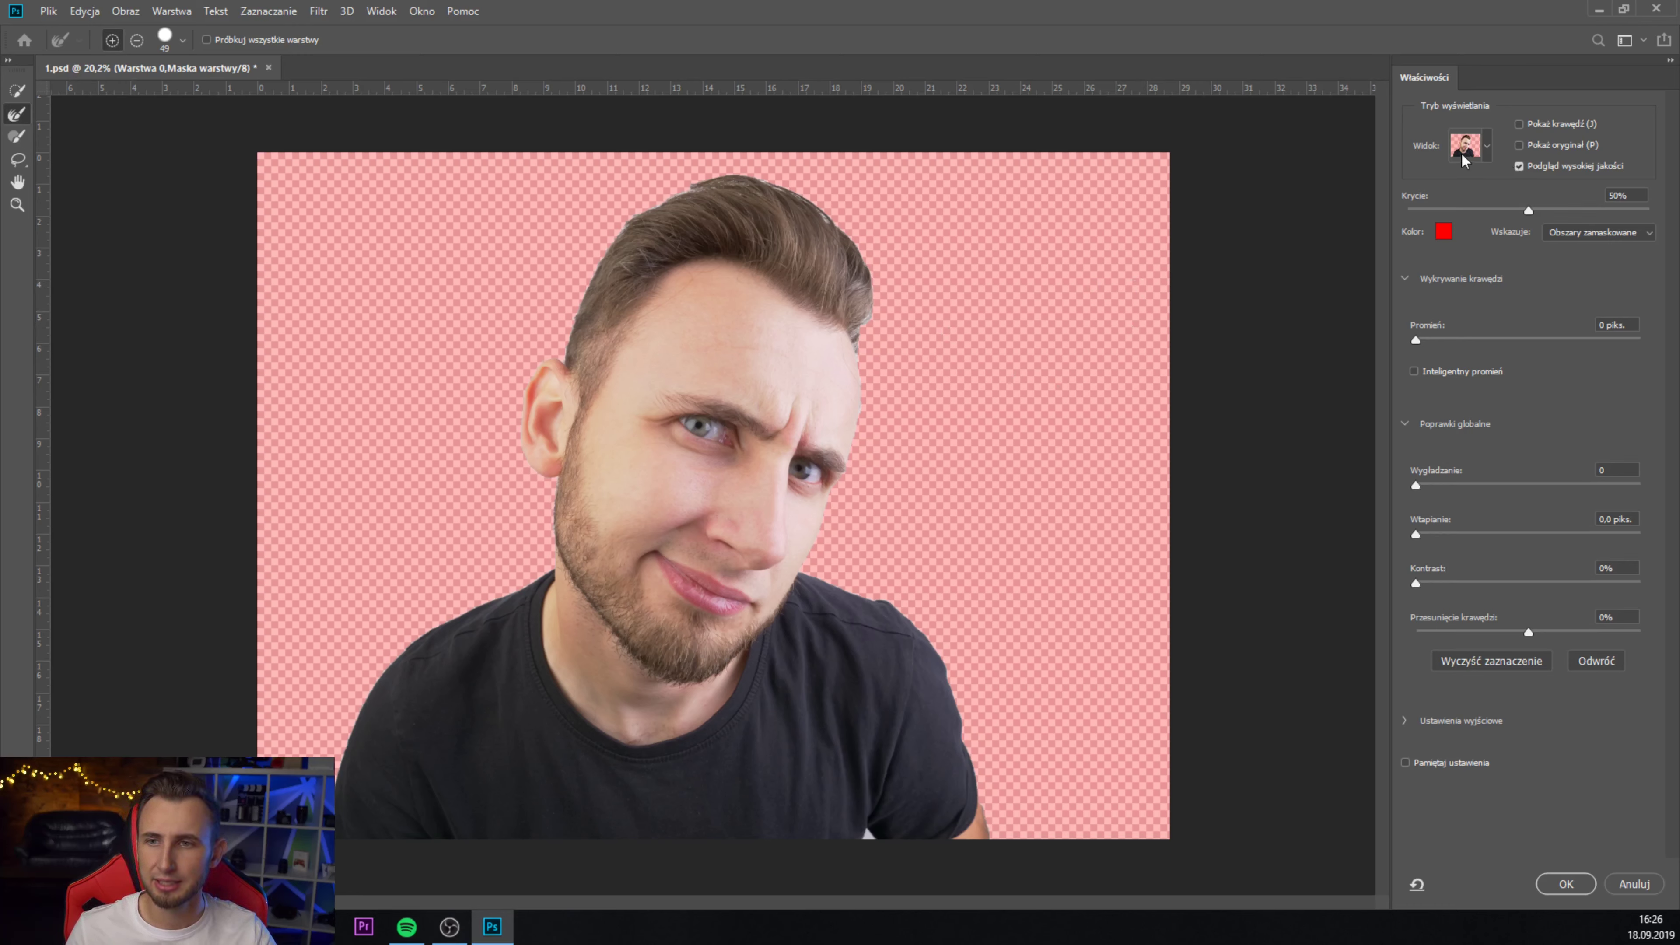
click(1486, 159)
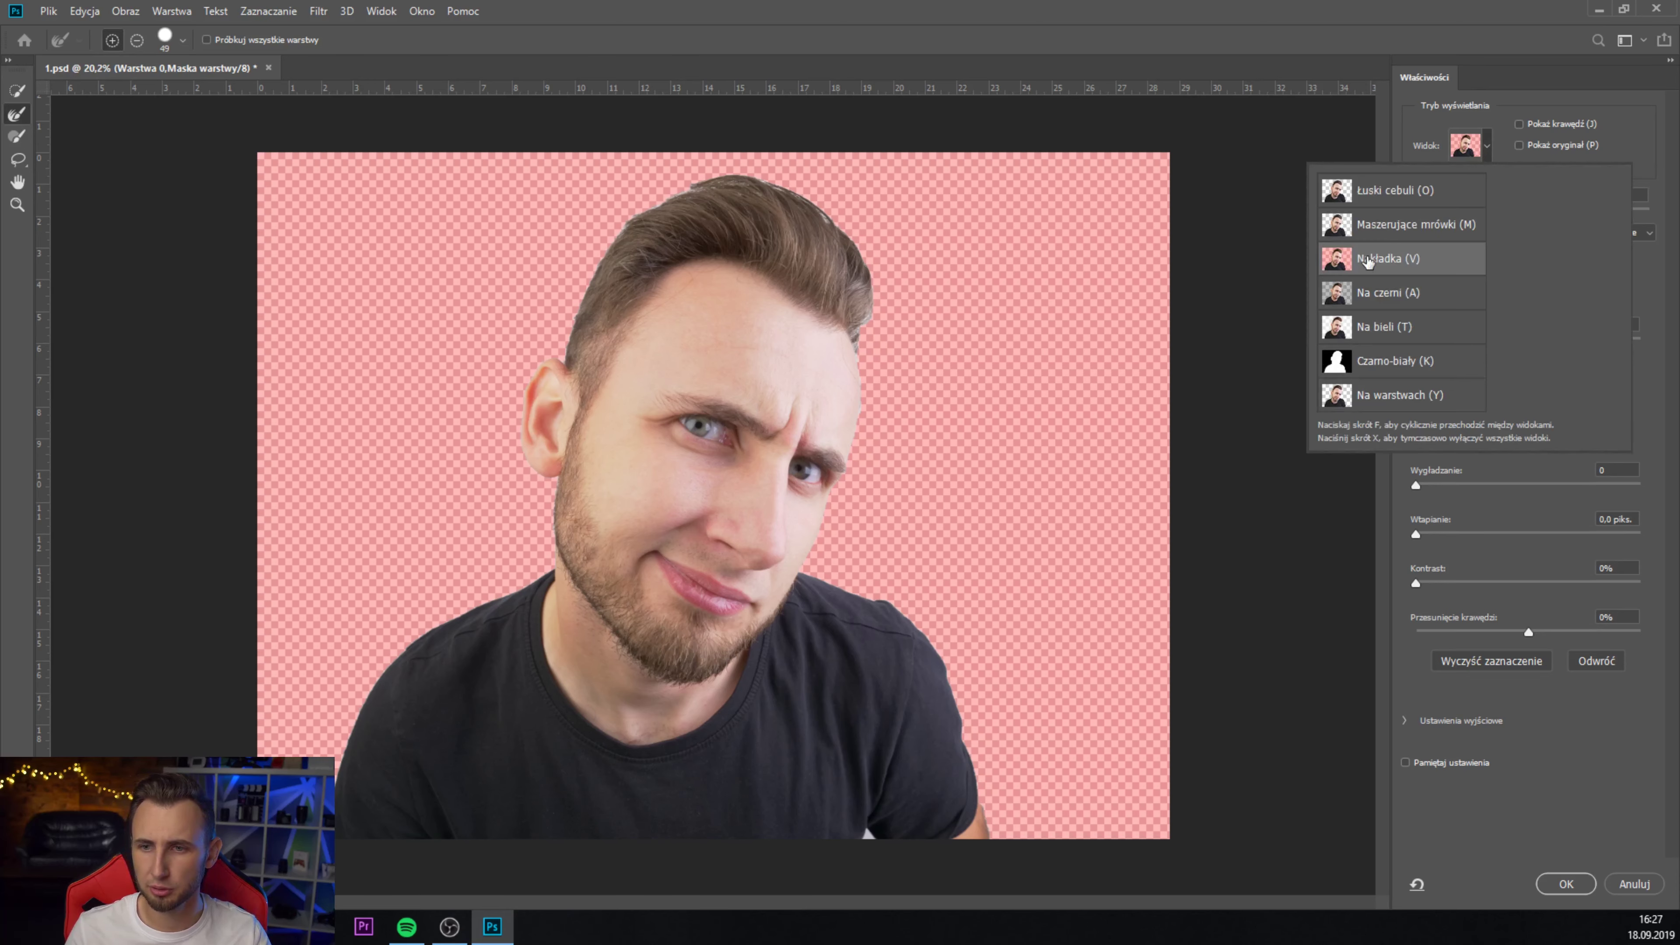
click(1623, 133)
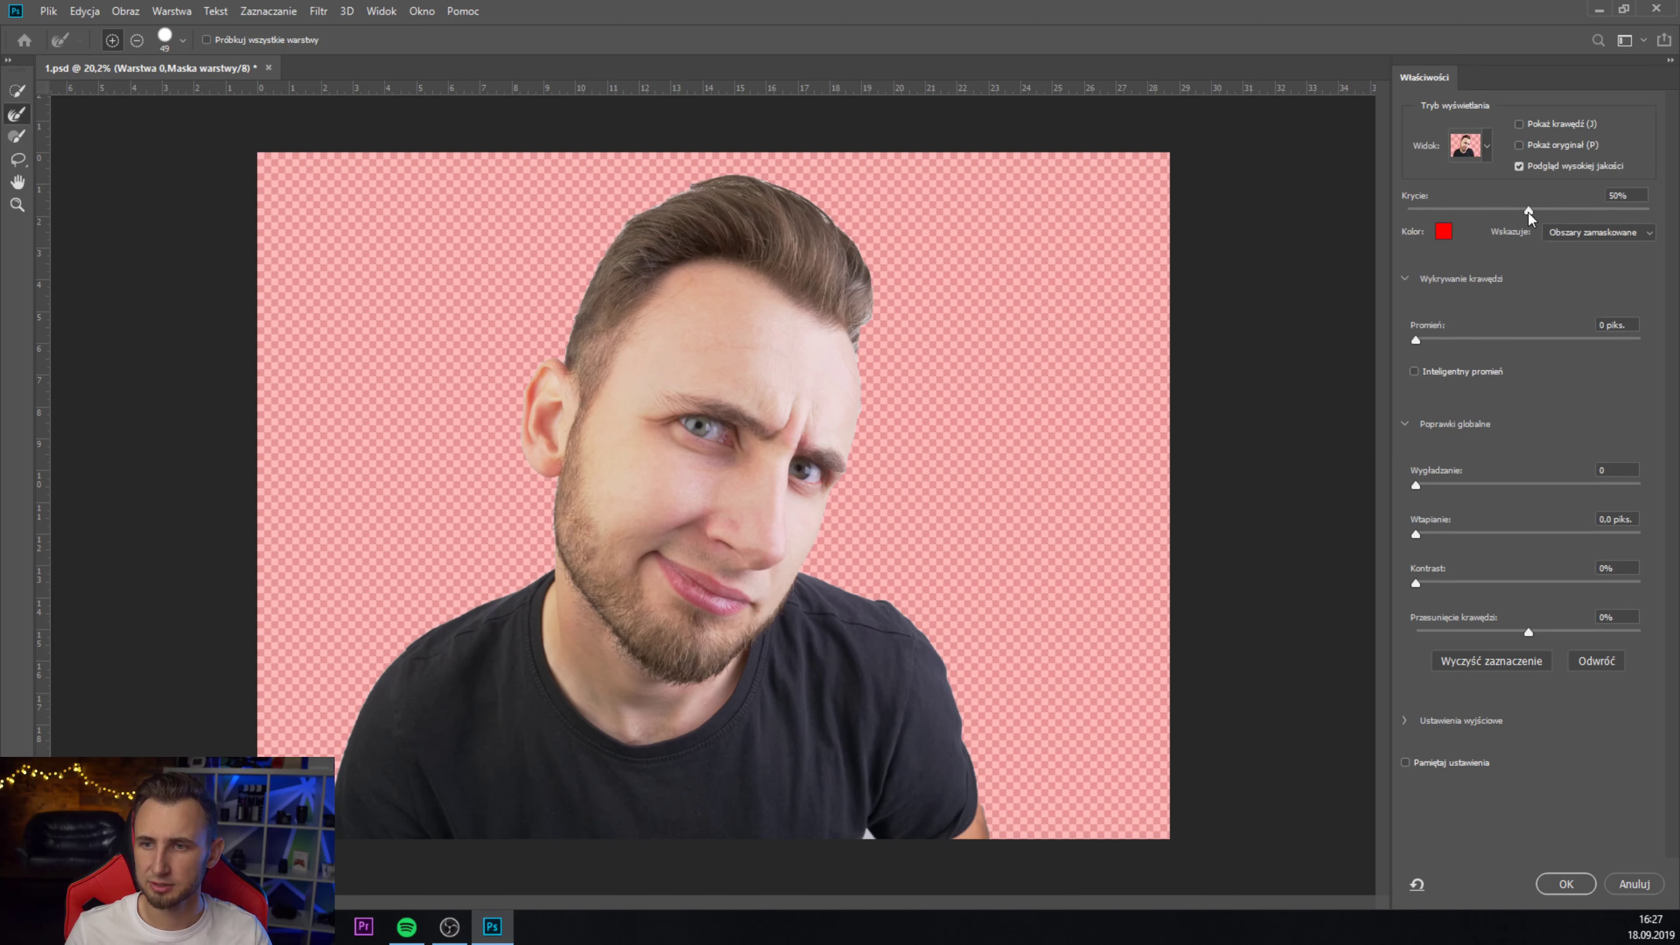
drag(1553, 217, 1666, 218)
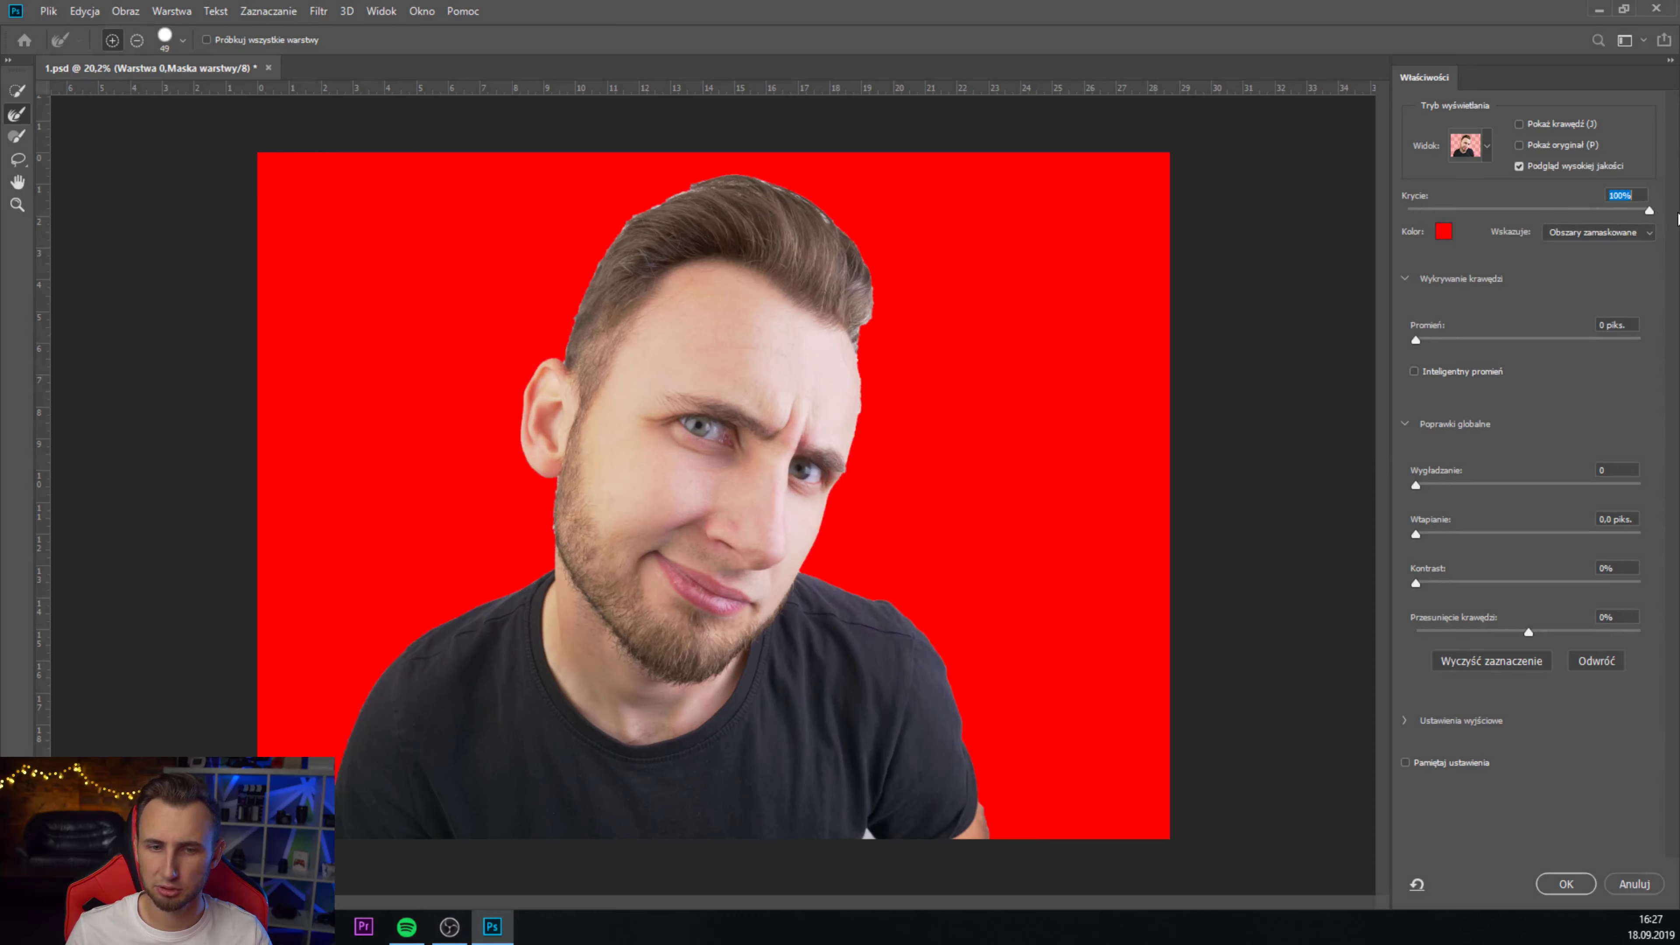
- Change the Select and Mask overlay colour to a dark navy
click(1444, 231)
click(1162, 503)
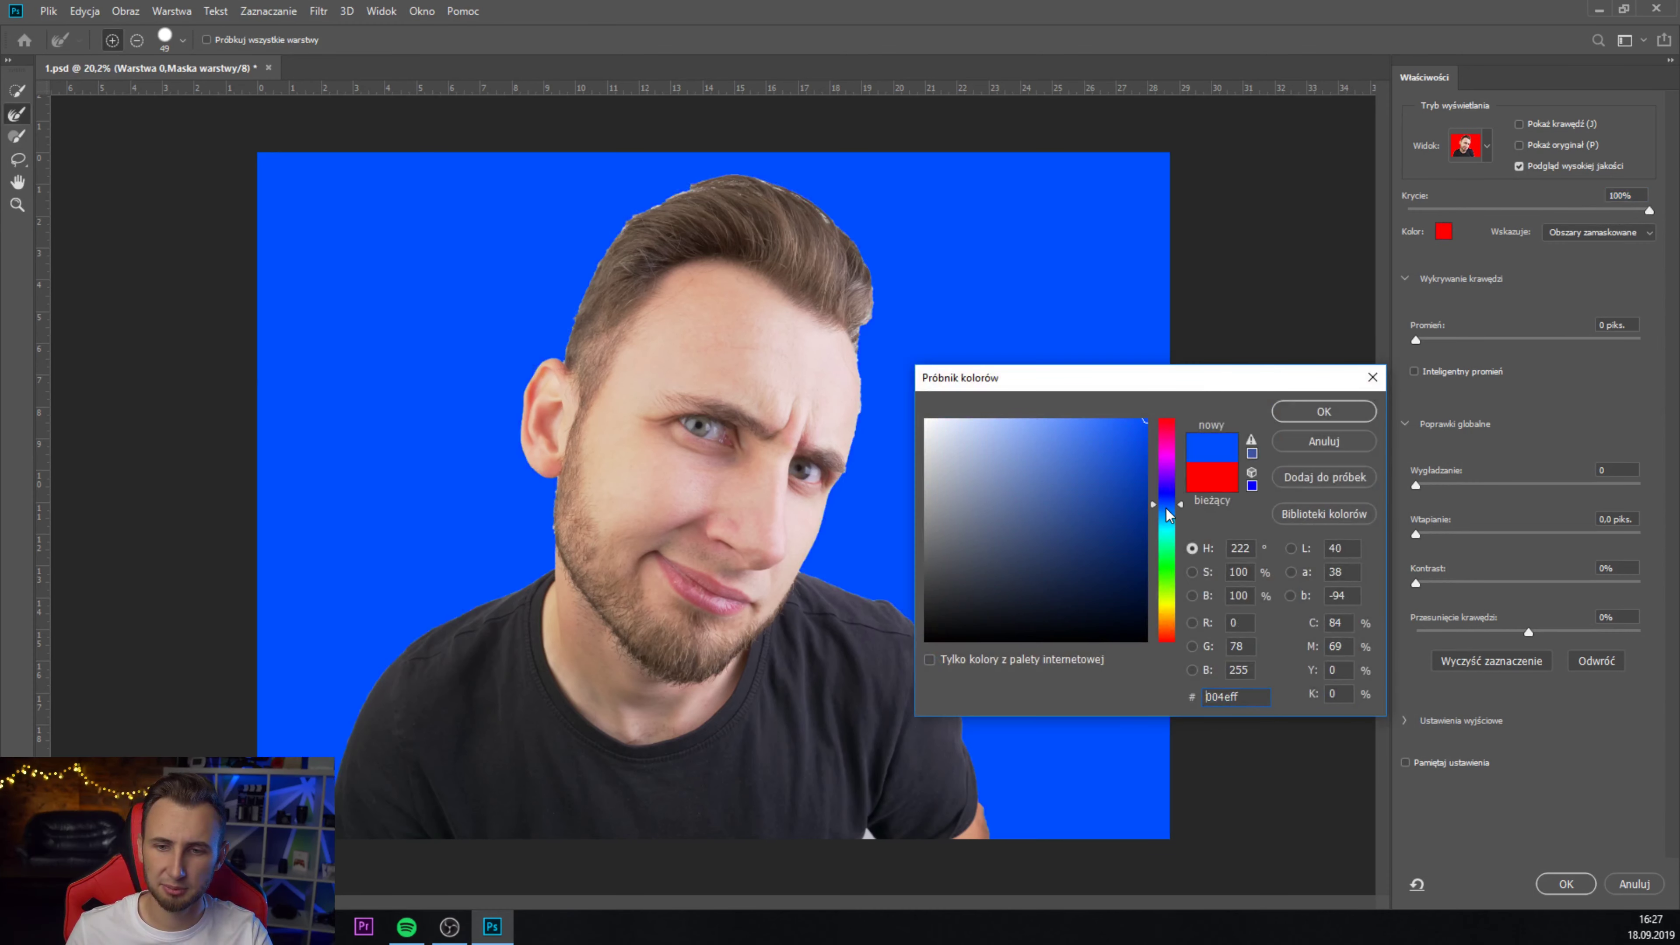
click(1135, 557)
click(1145, 584)
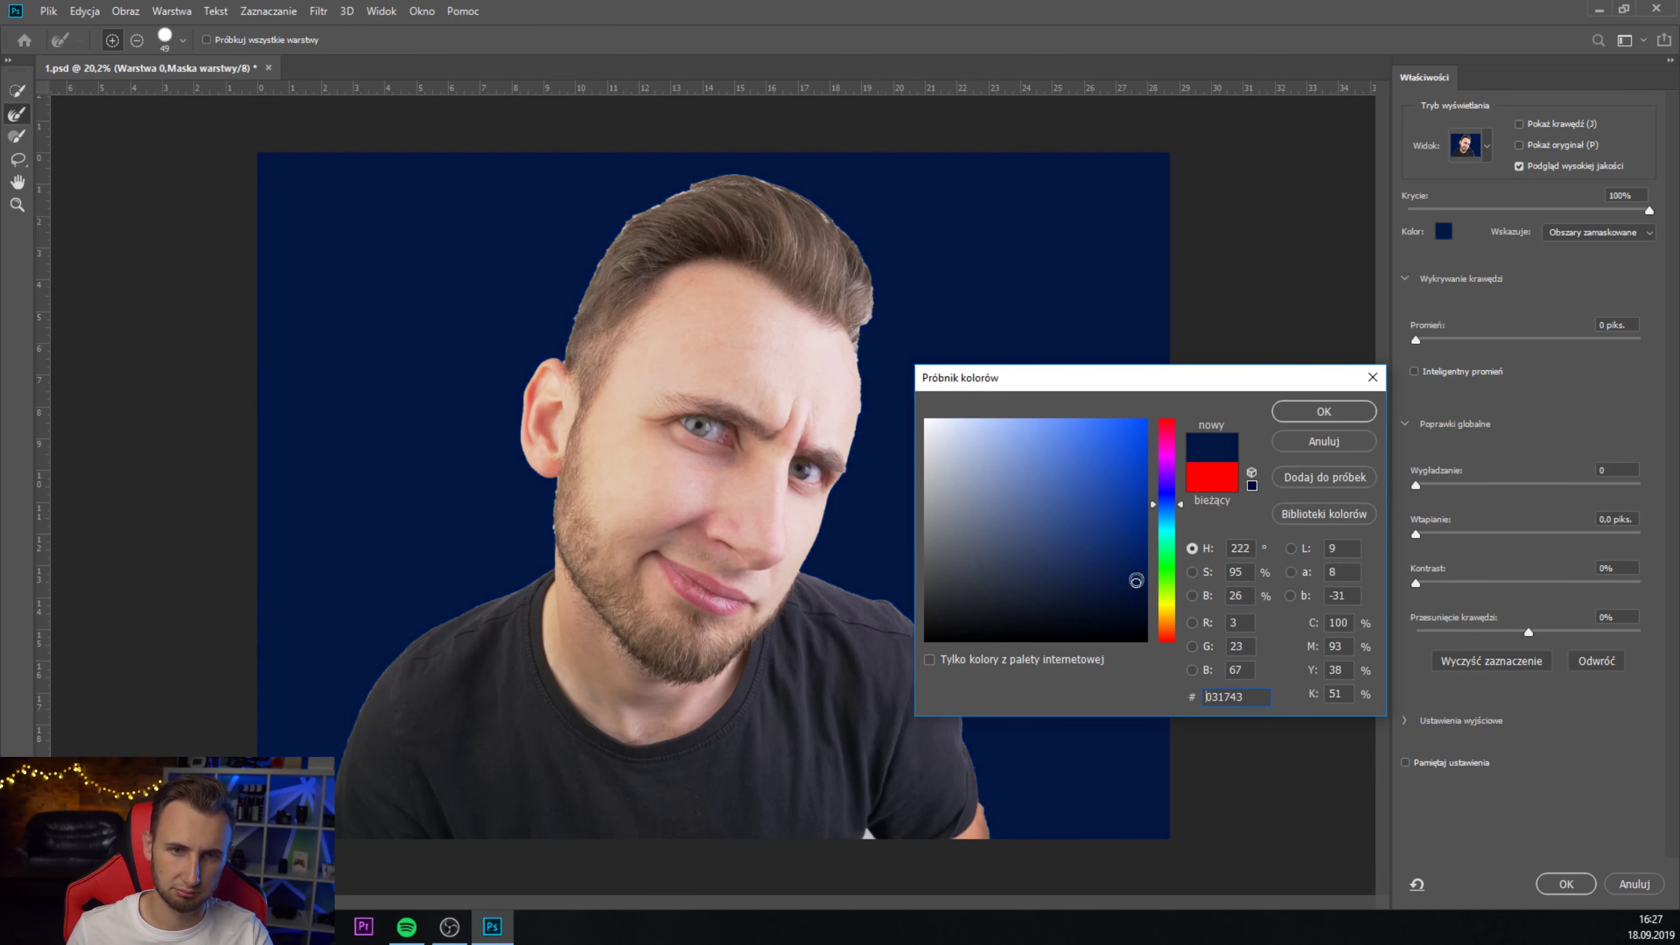
click(1324, 411)
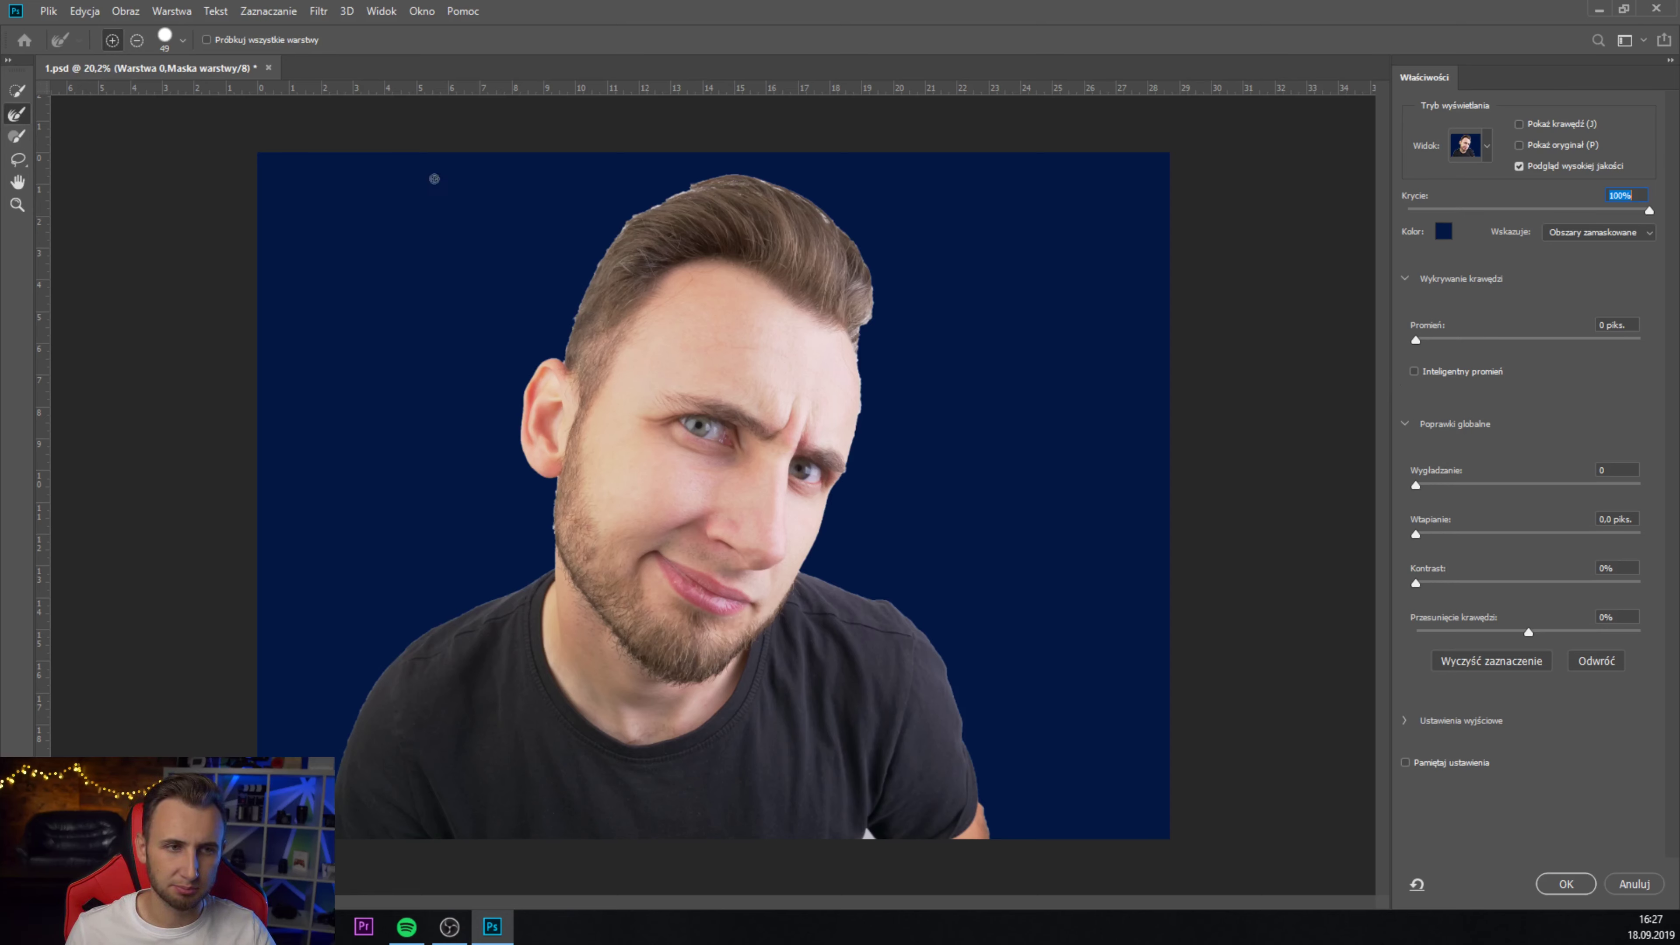
click(377, 12)
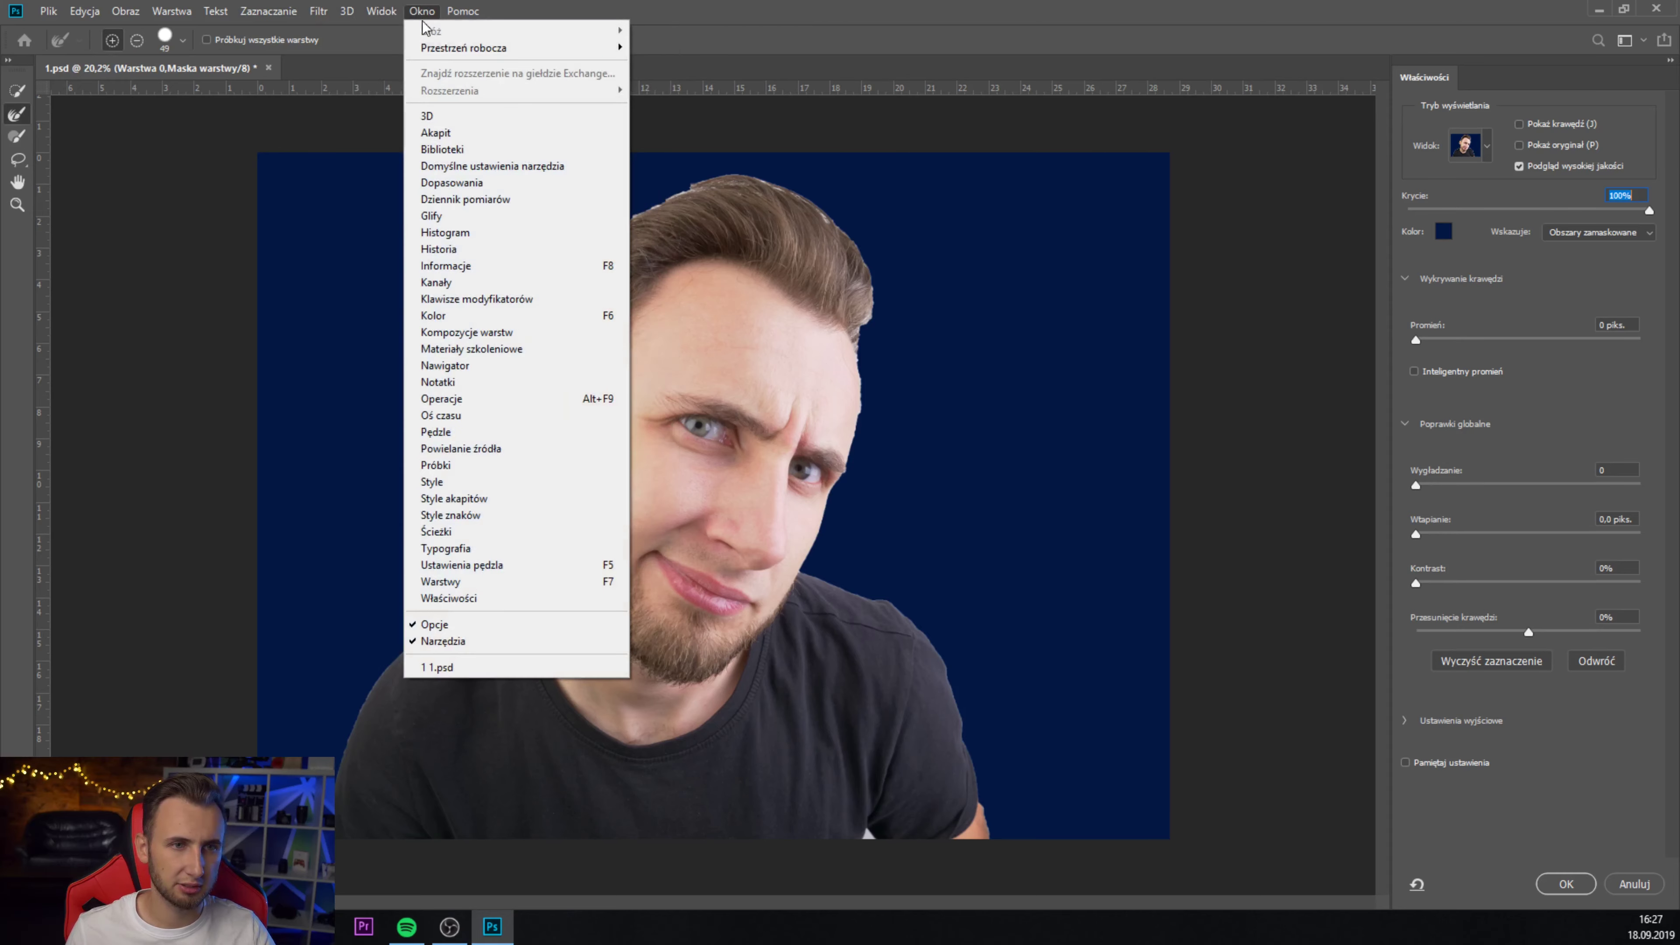
- Zoom in and paint along the top and right hair outline with a 96 px Refine Edge Brush
click(402, 139)
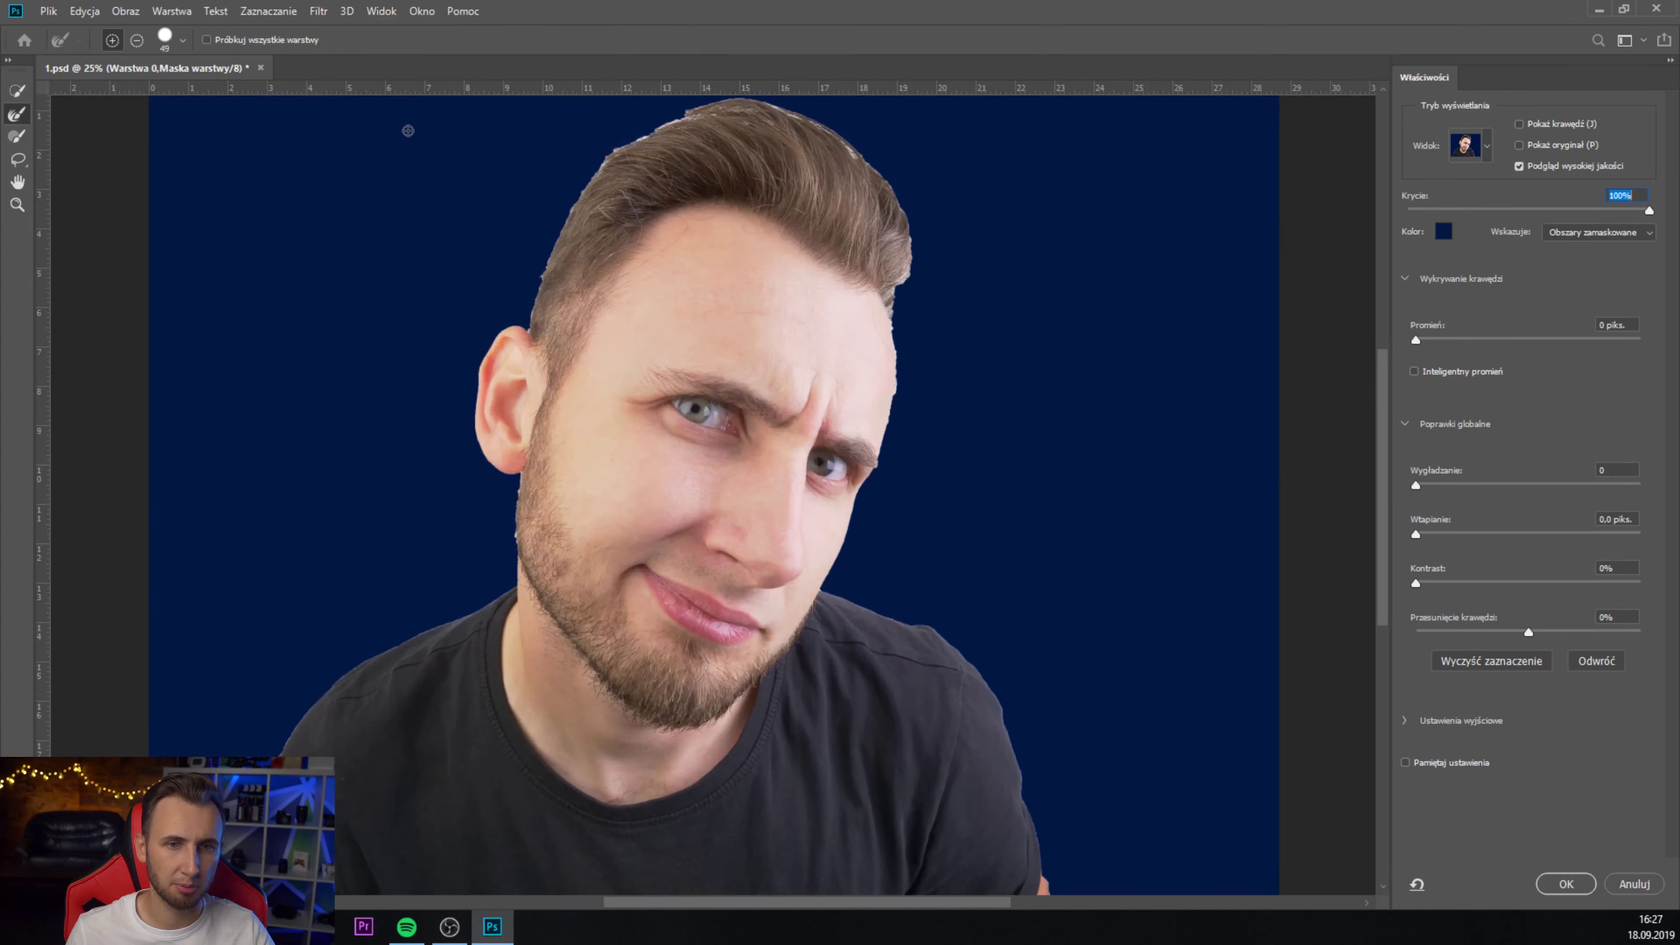
key(ctrl+plus)
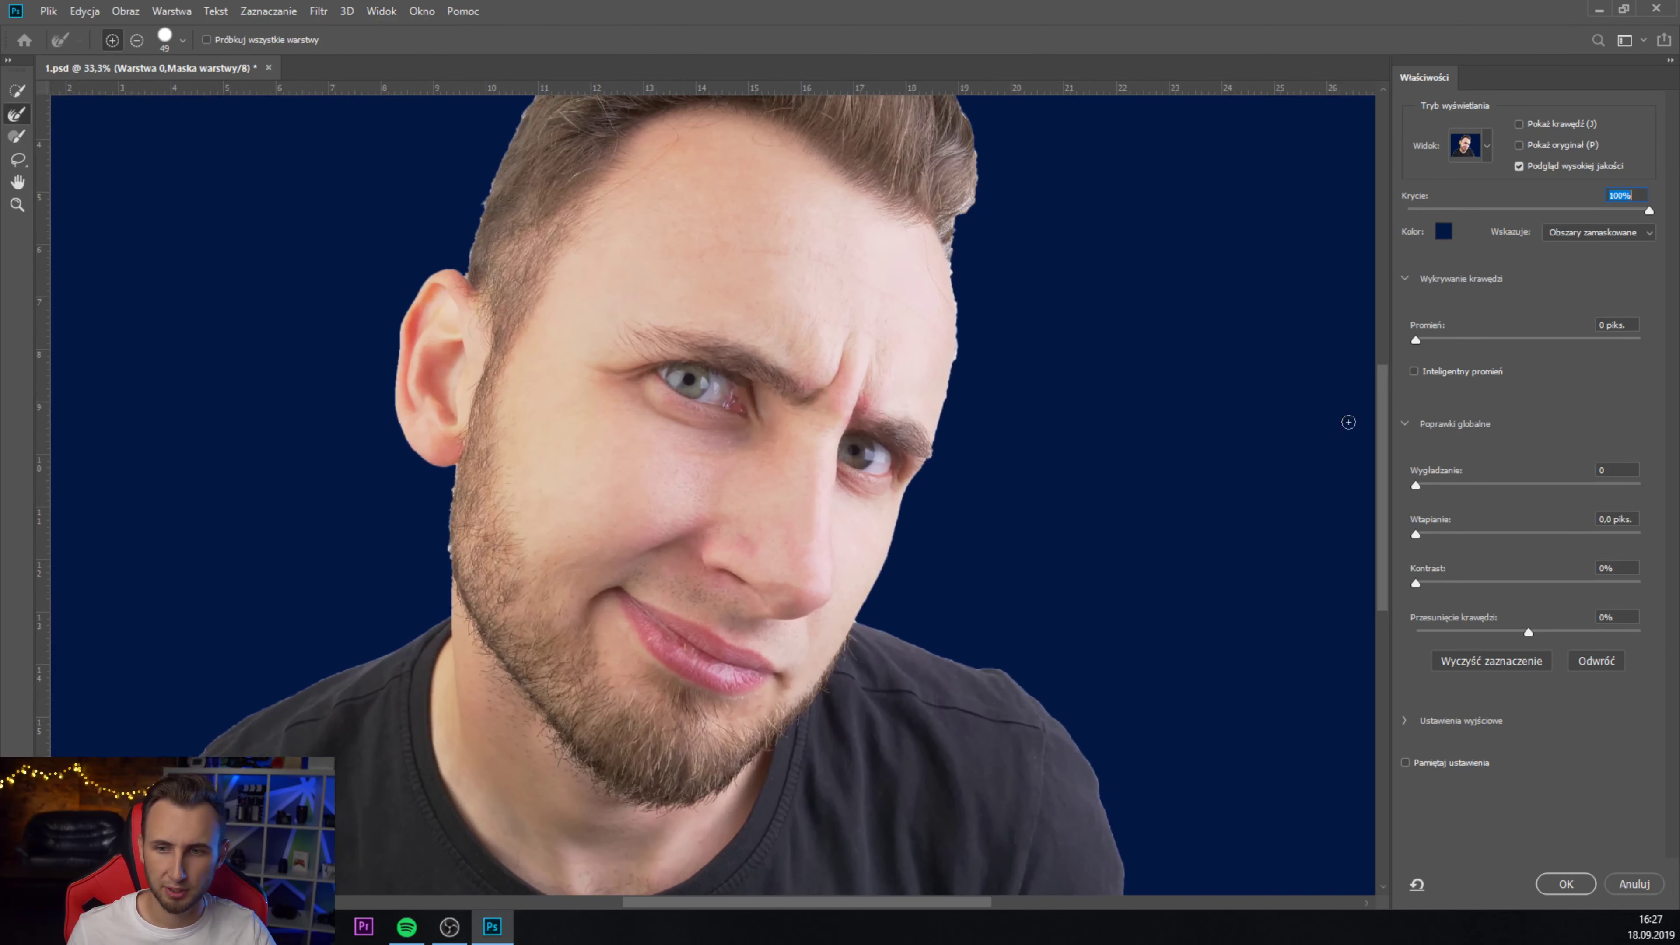
scroll(1383, 427, up, 5)
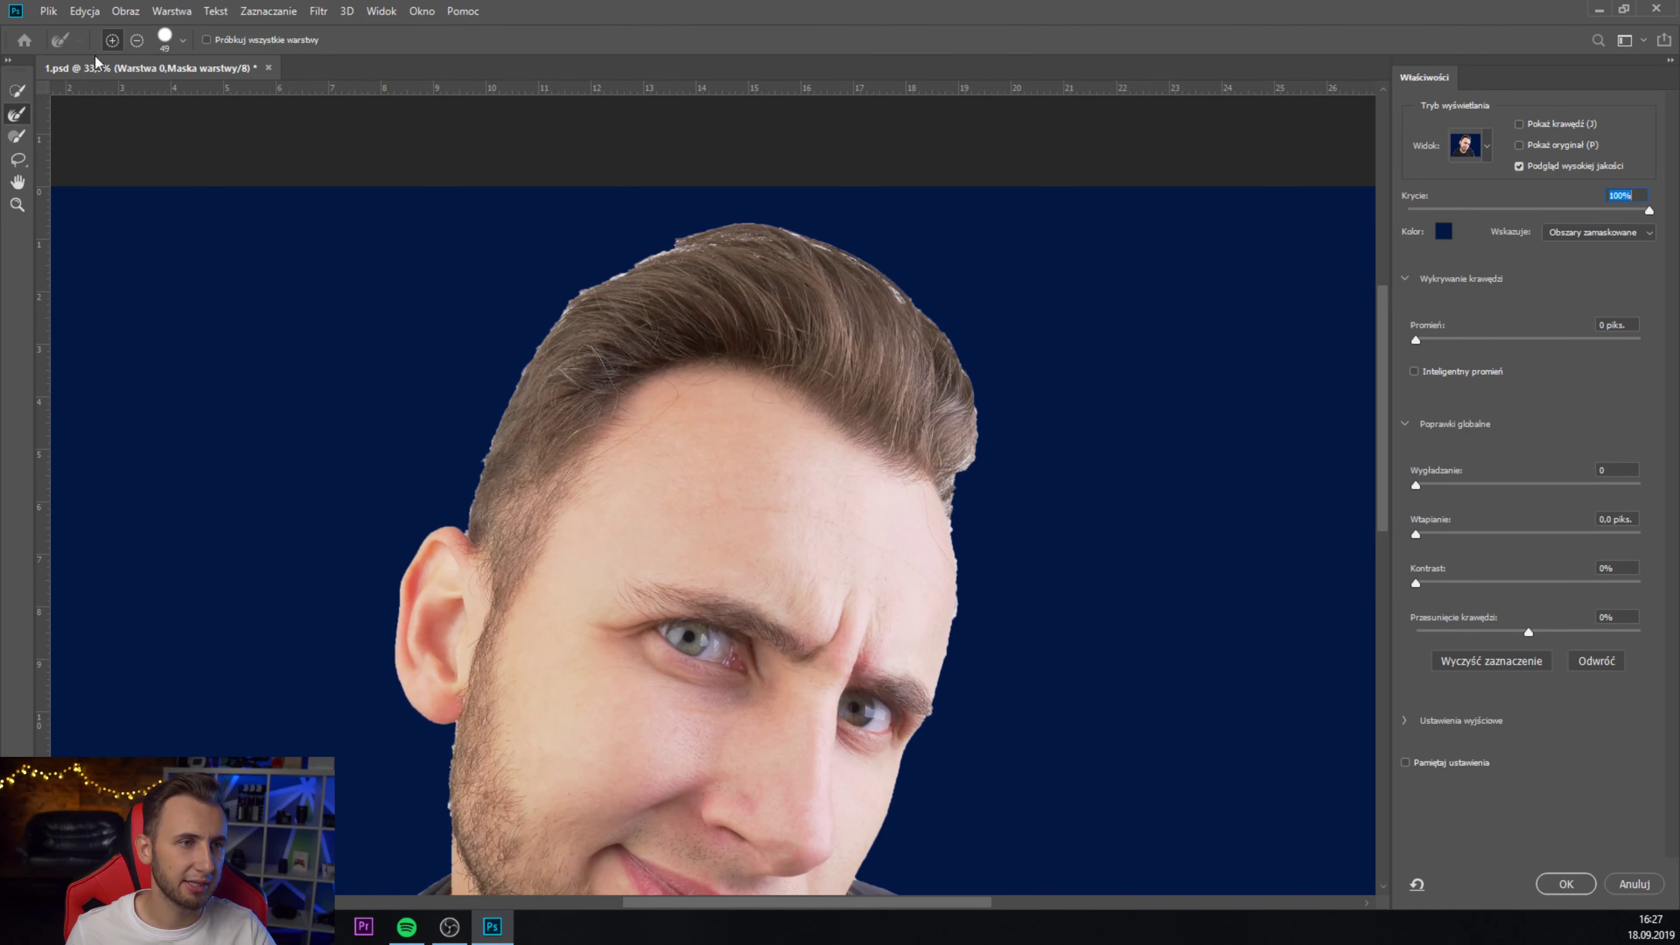
click(17, 118)
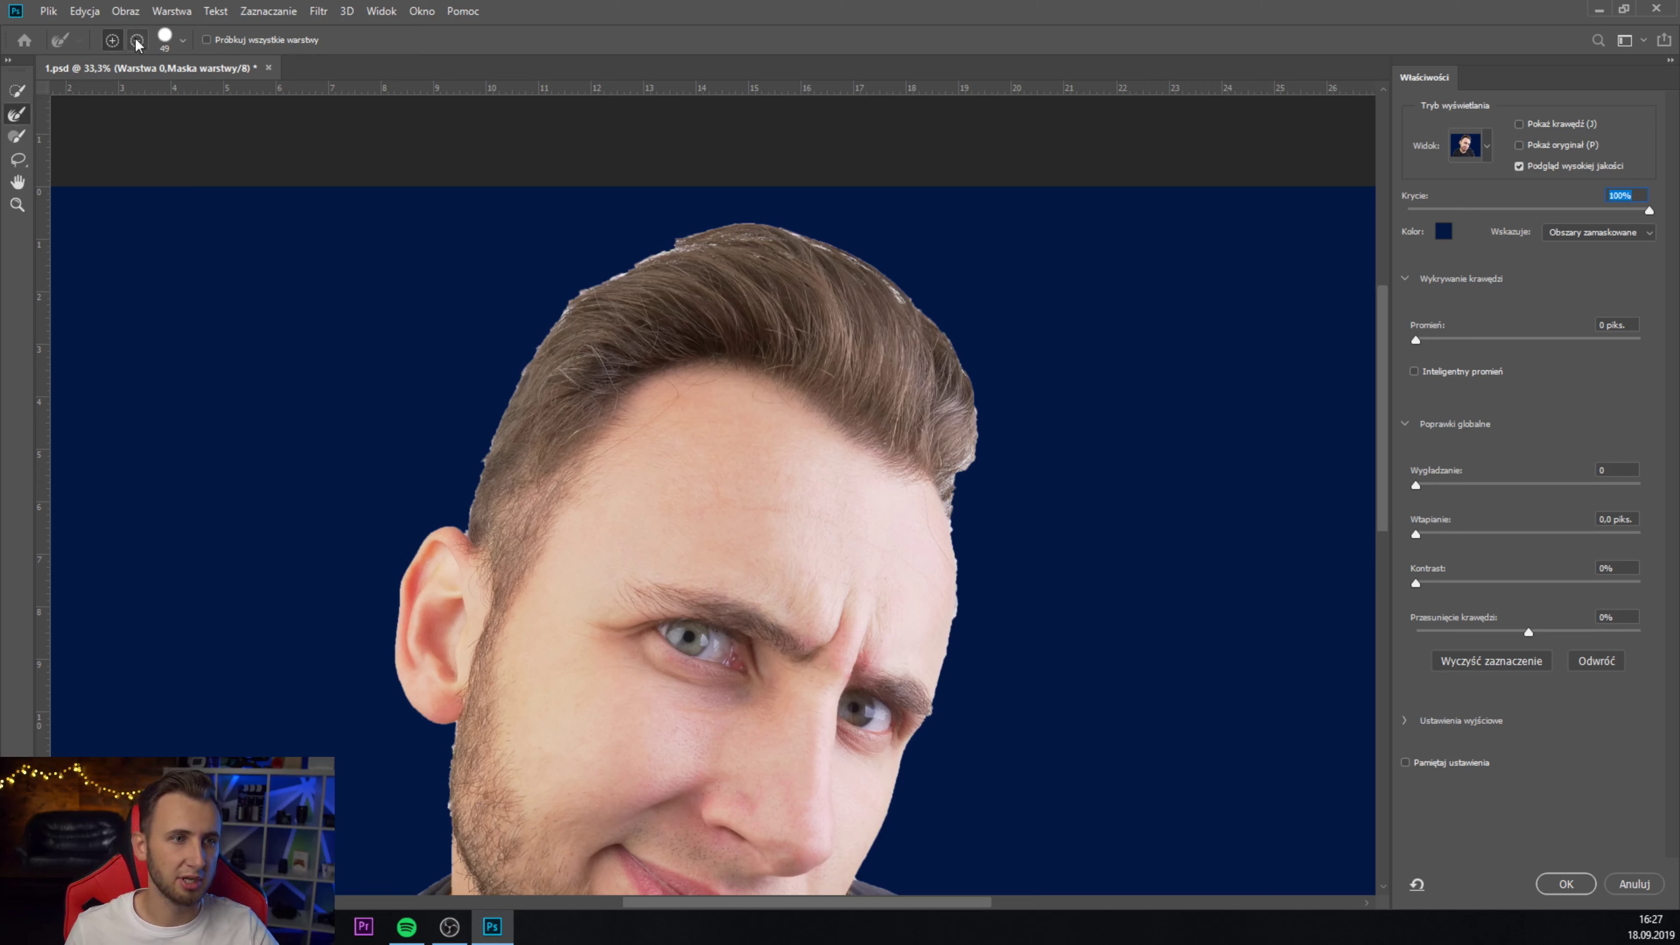
click(171, 46)
drag(129, 90, 139, 91)
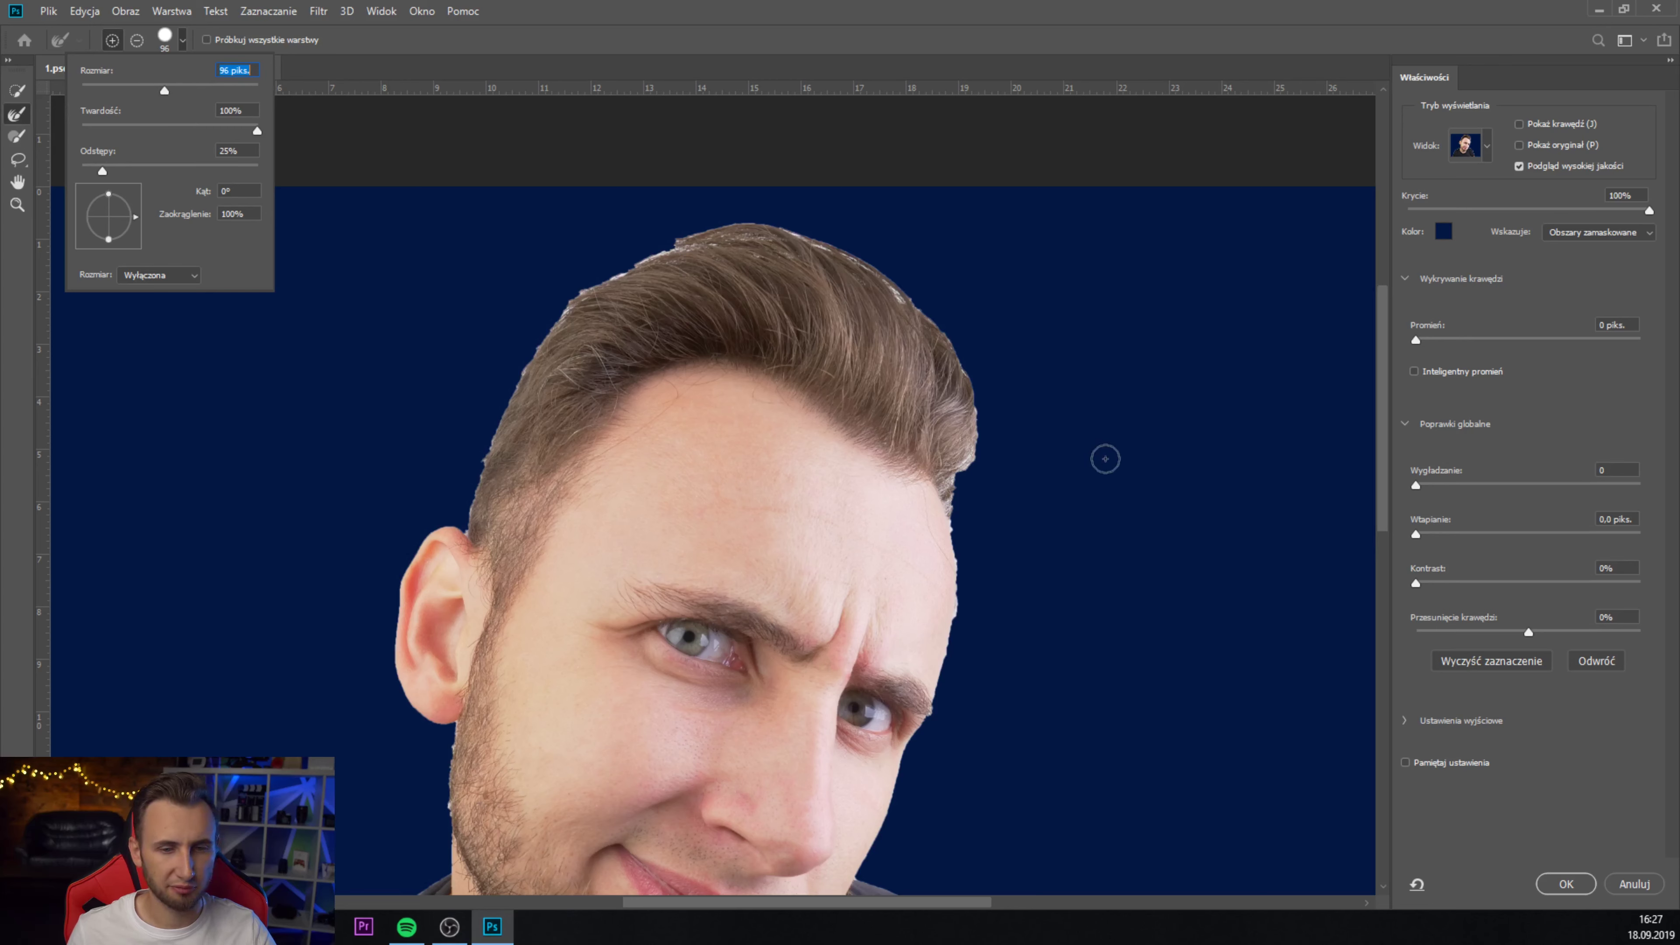
key(Return)
mouse_move(956, 469)
mouse_down()
mouse_move(963, 391)
mouse_move(861, 261)
mouse_move(721, 233)
mouse_move(567, 313)
mouse_move(474, 527)
mouse_up()
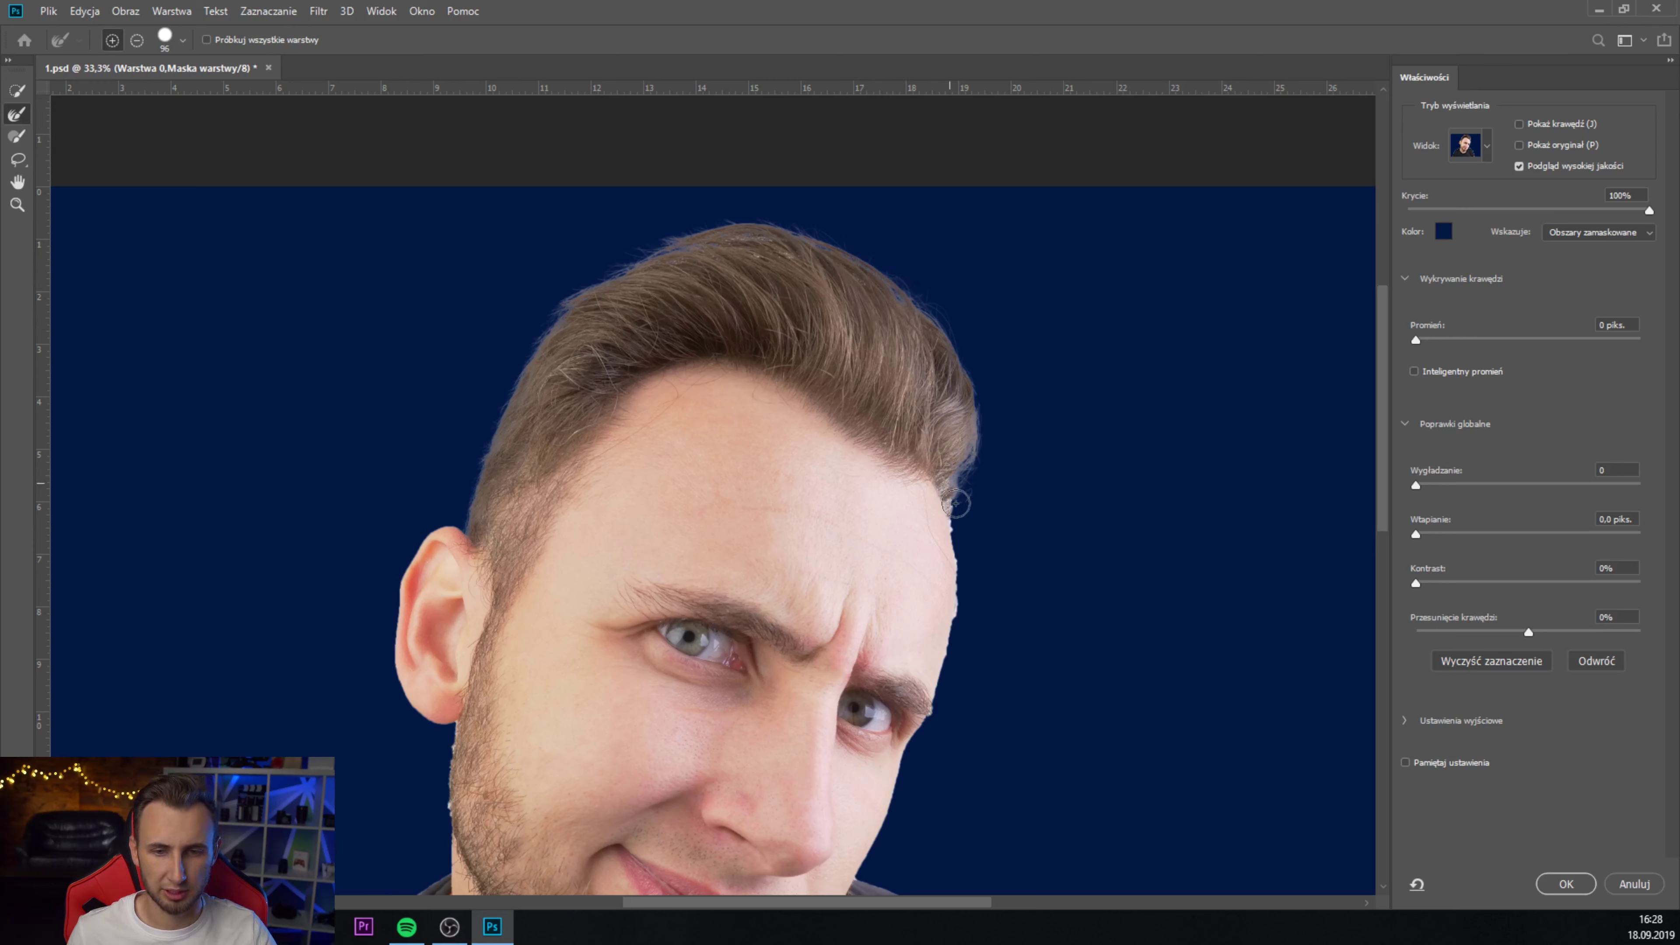
drag(956, 503, 963, 517)
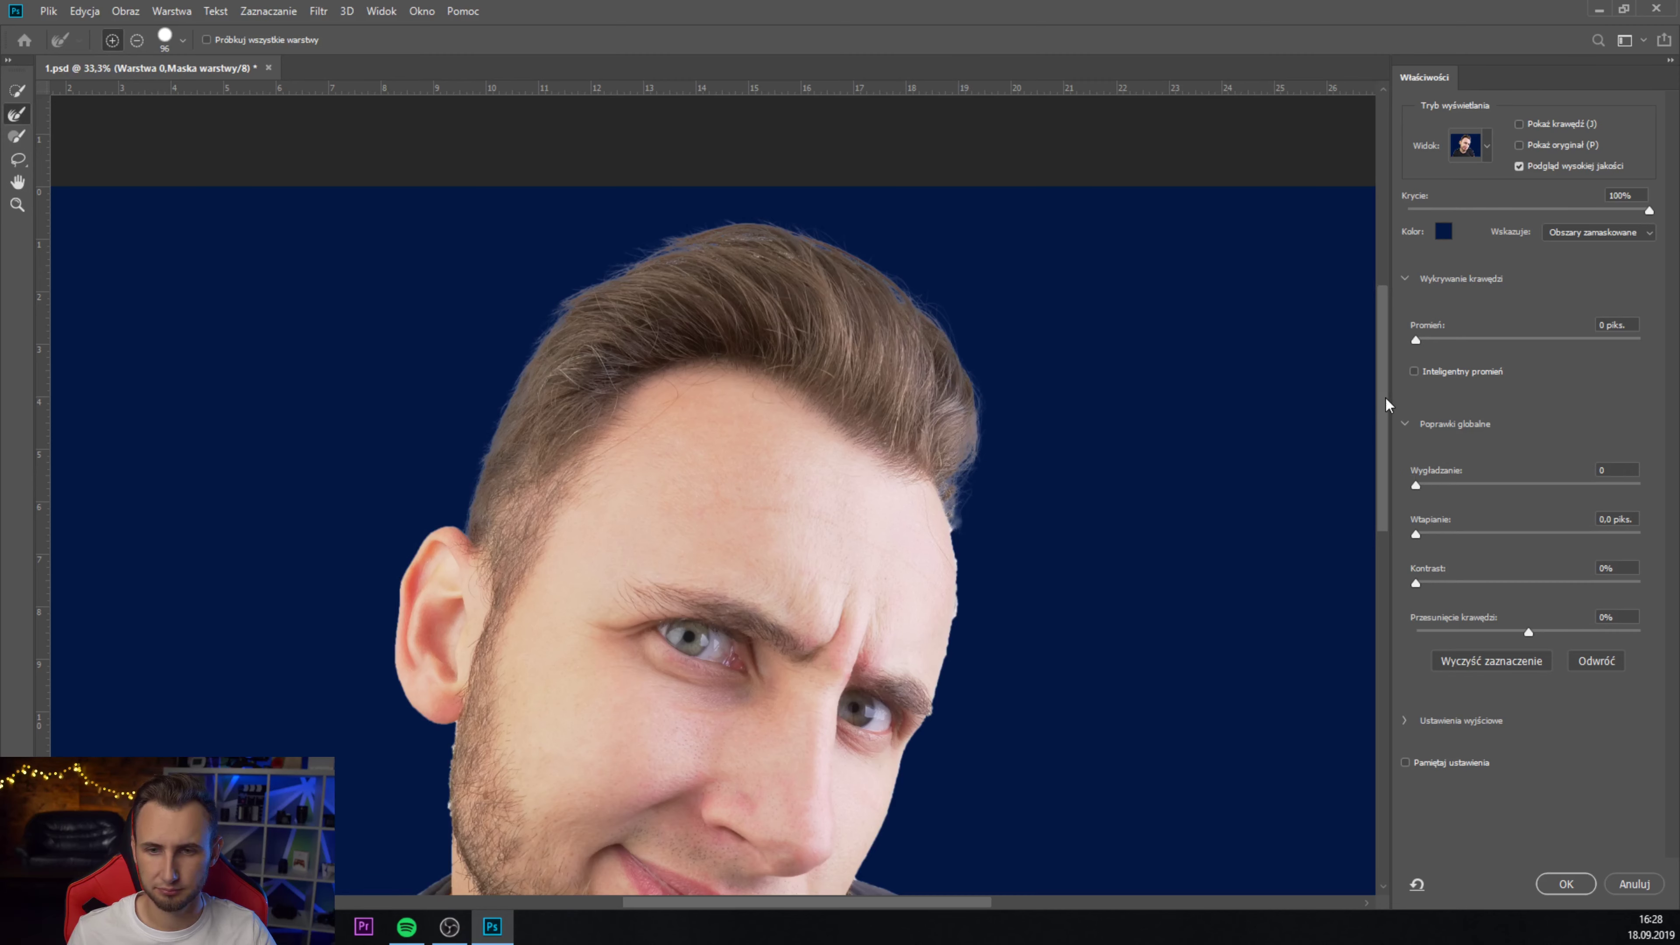
- Refine the right hair edge and the temple down to the eyebrow again
scroll(954, 464, down, 2)
scroll(953, 464, down, 2)
scroll(953, 427, up, 1)
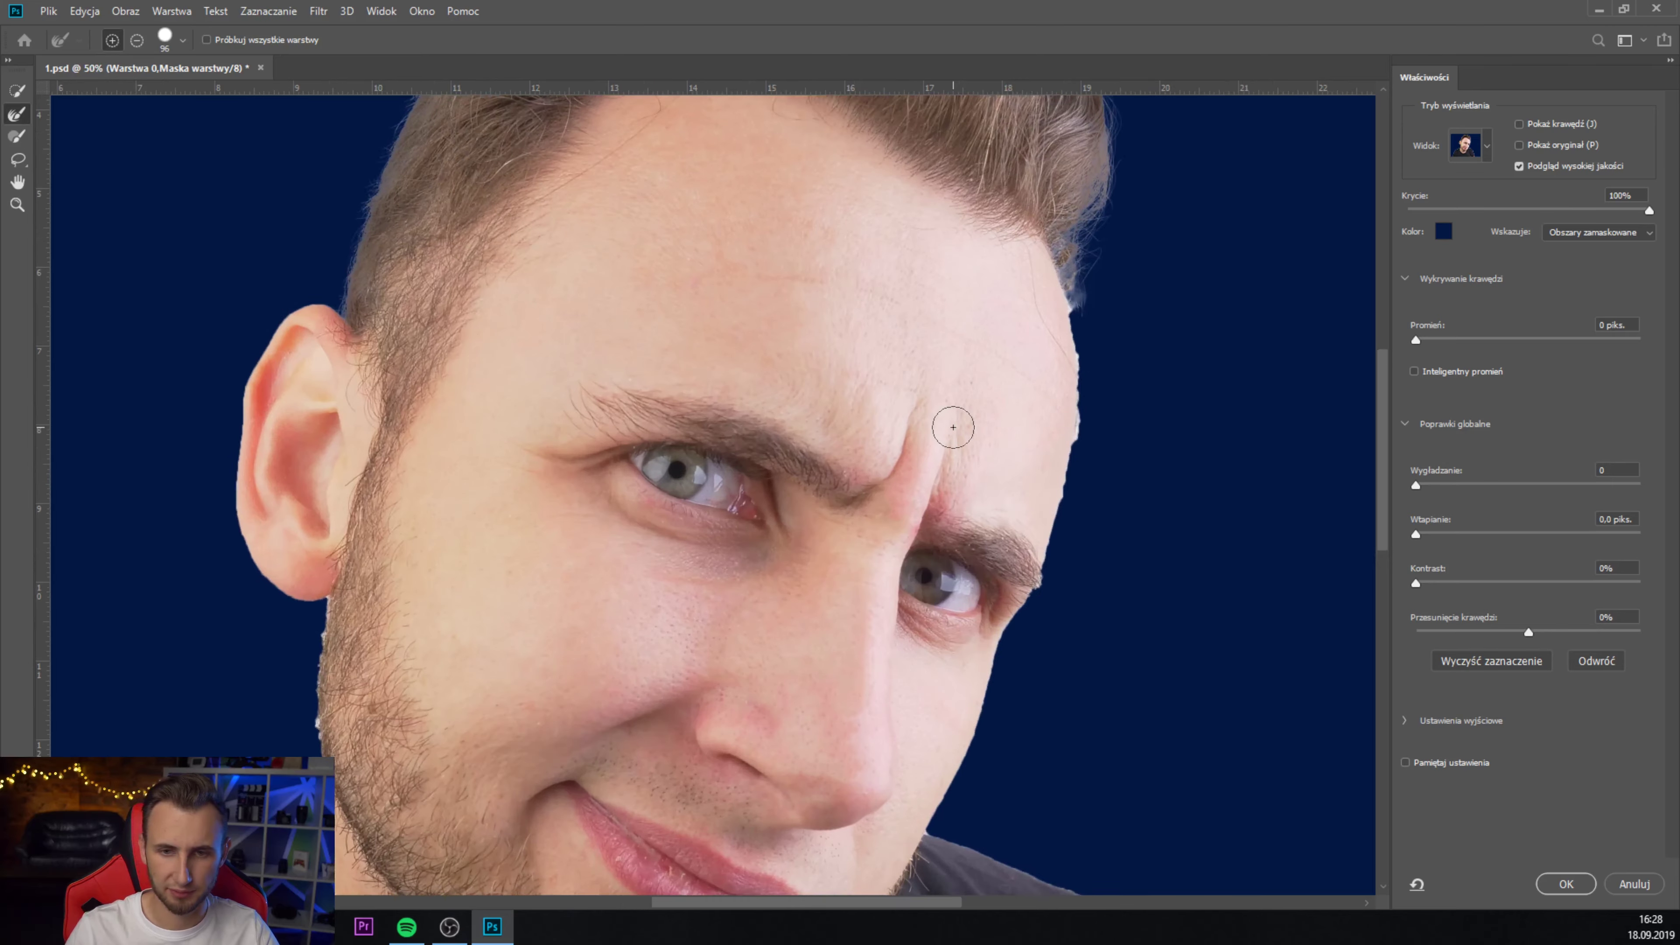
drag(1084, 272, 1075, 556)
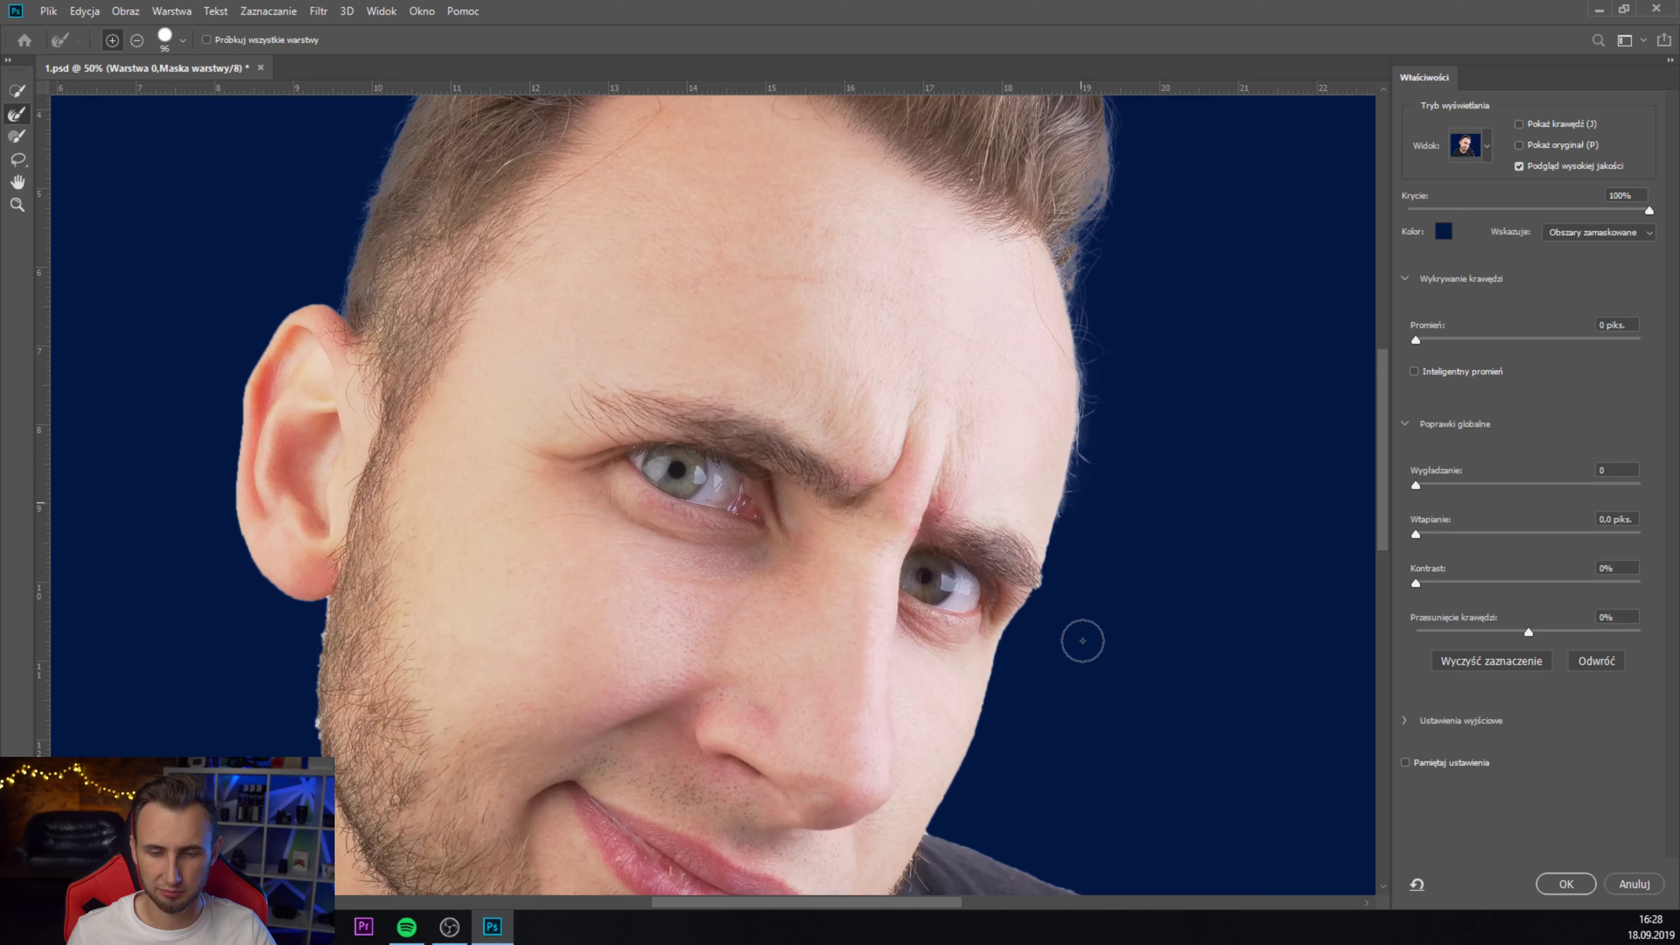
drag(1118, 181, 1047, 592)
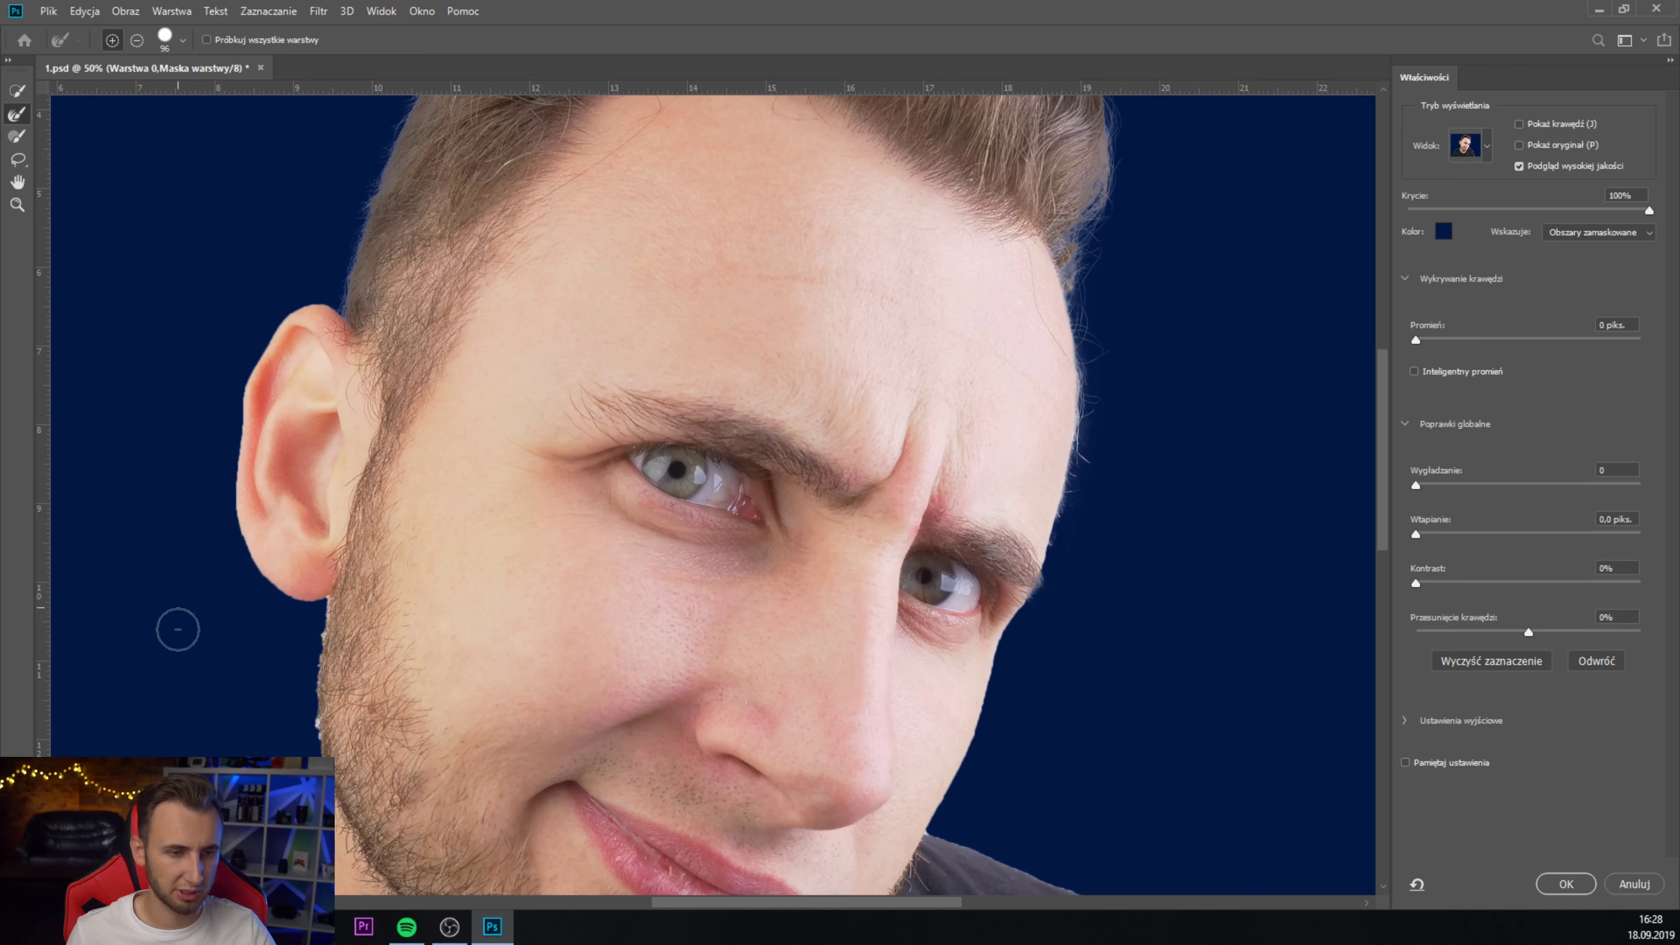
- Shrink the Refine Edge Brush to 67 px, clean the shirt edge, and apply the mask
click(177, 42)
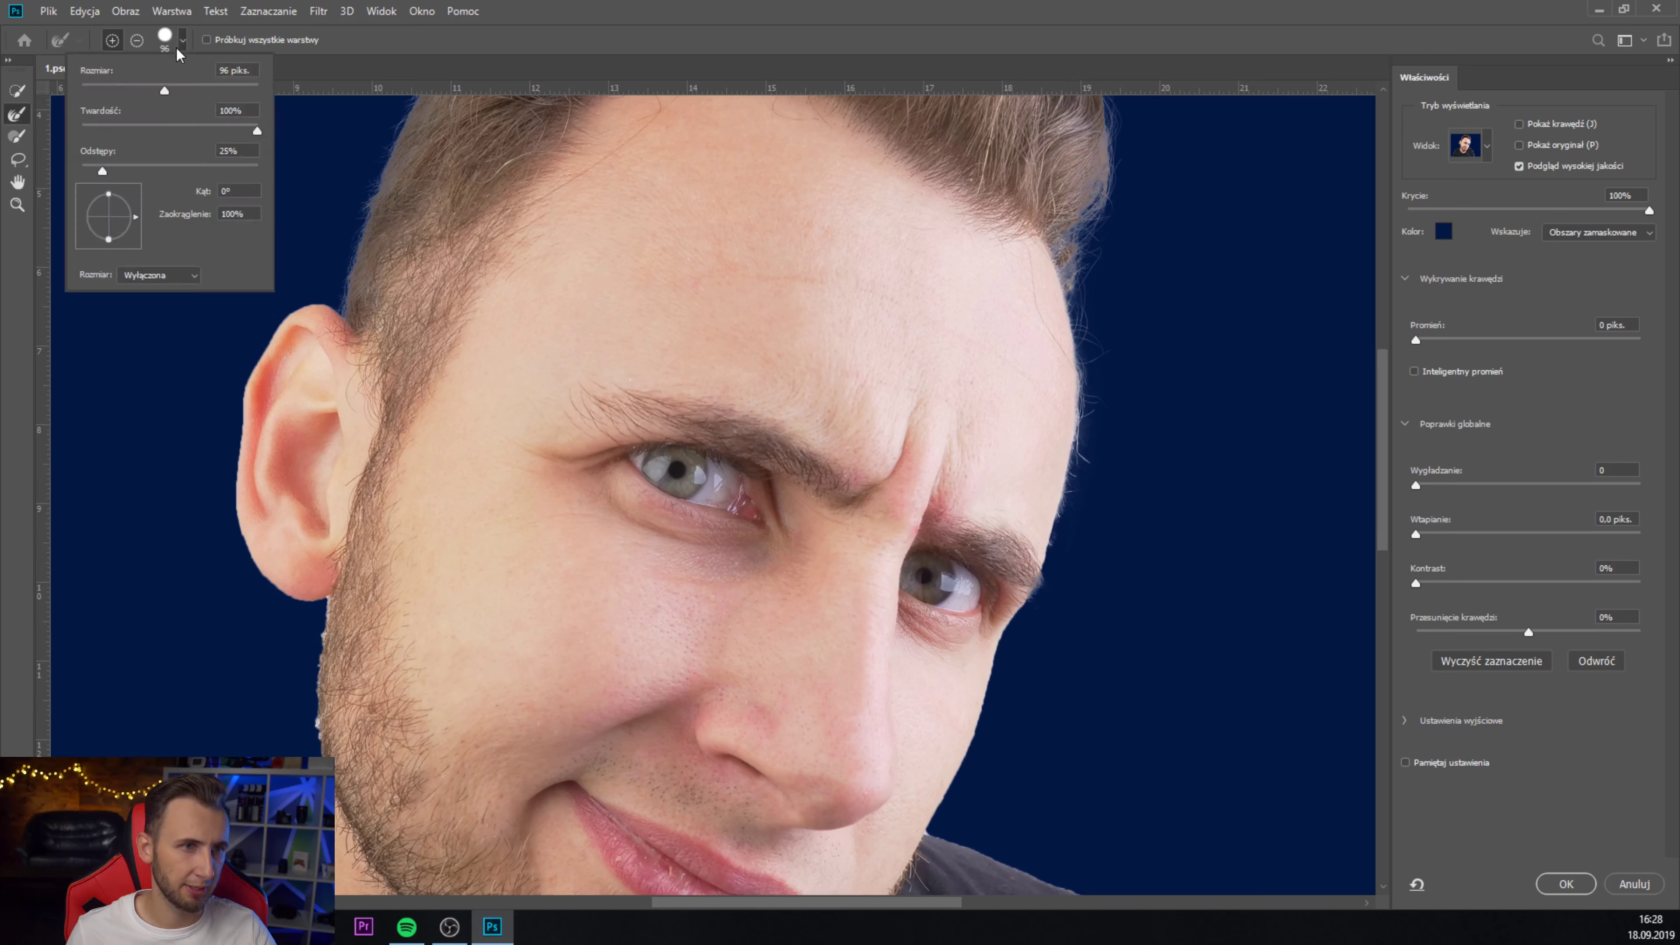
drag(160, 86, 155, 89)
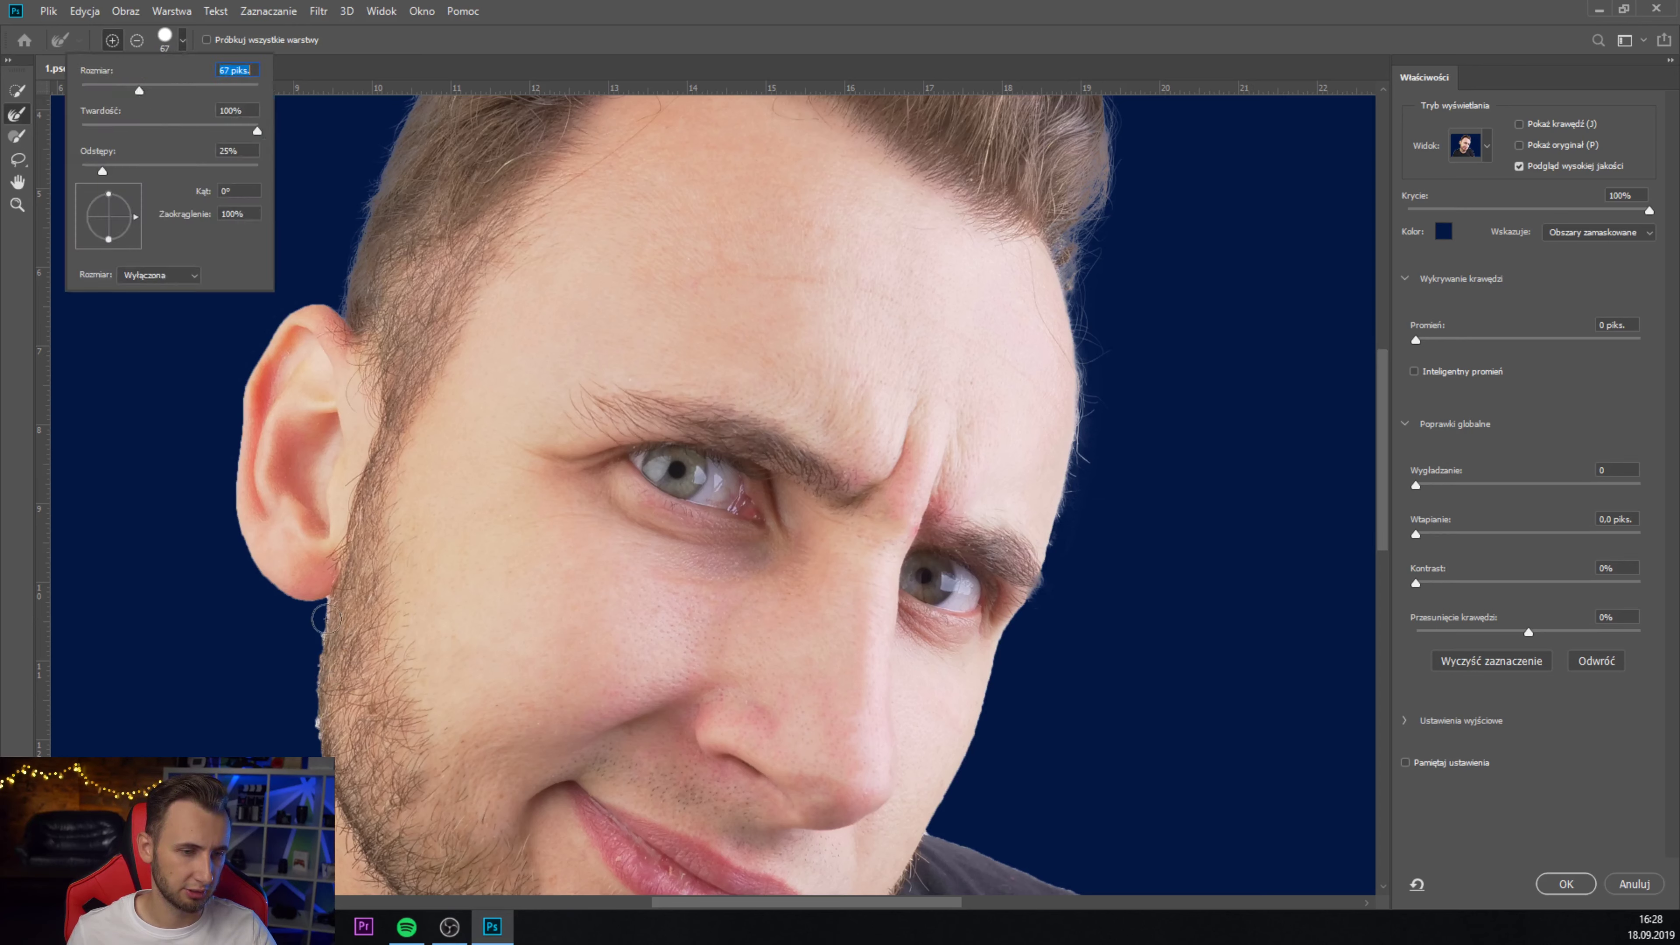
click(324, 619)
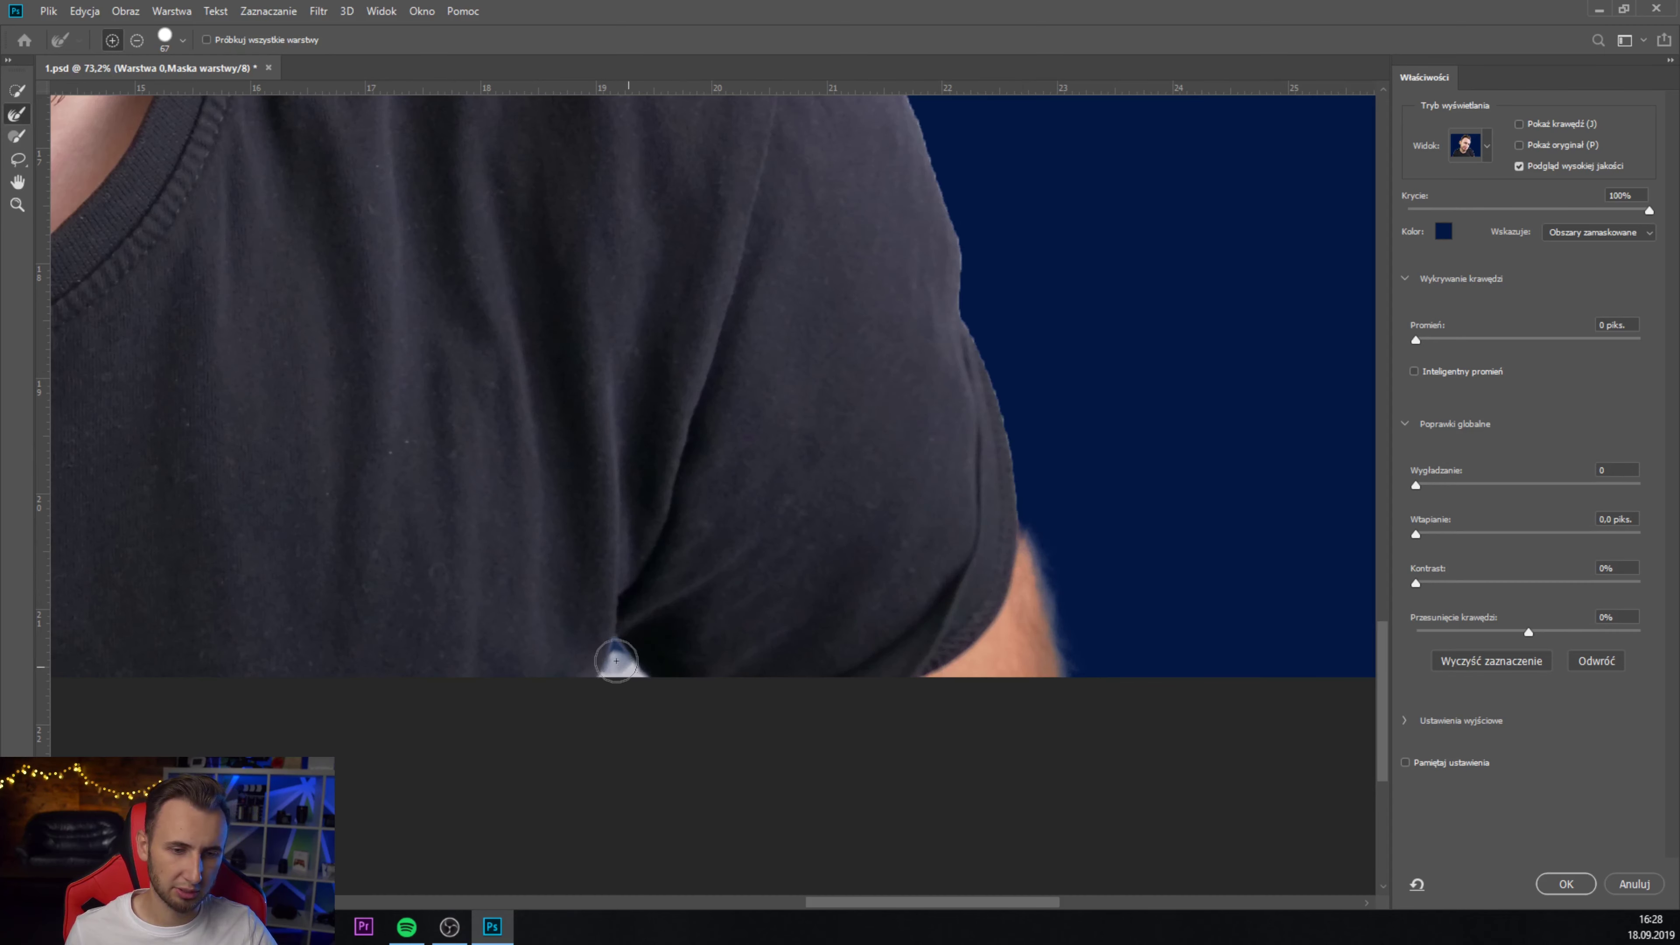
drag(641, 692, 623, 679)
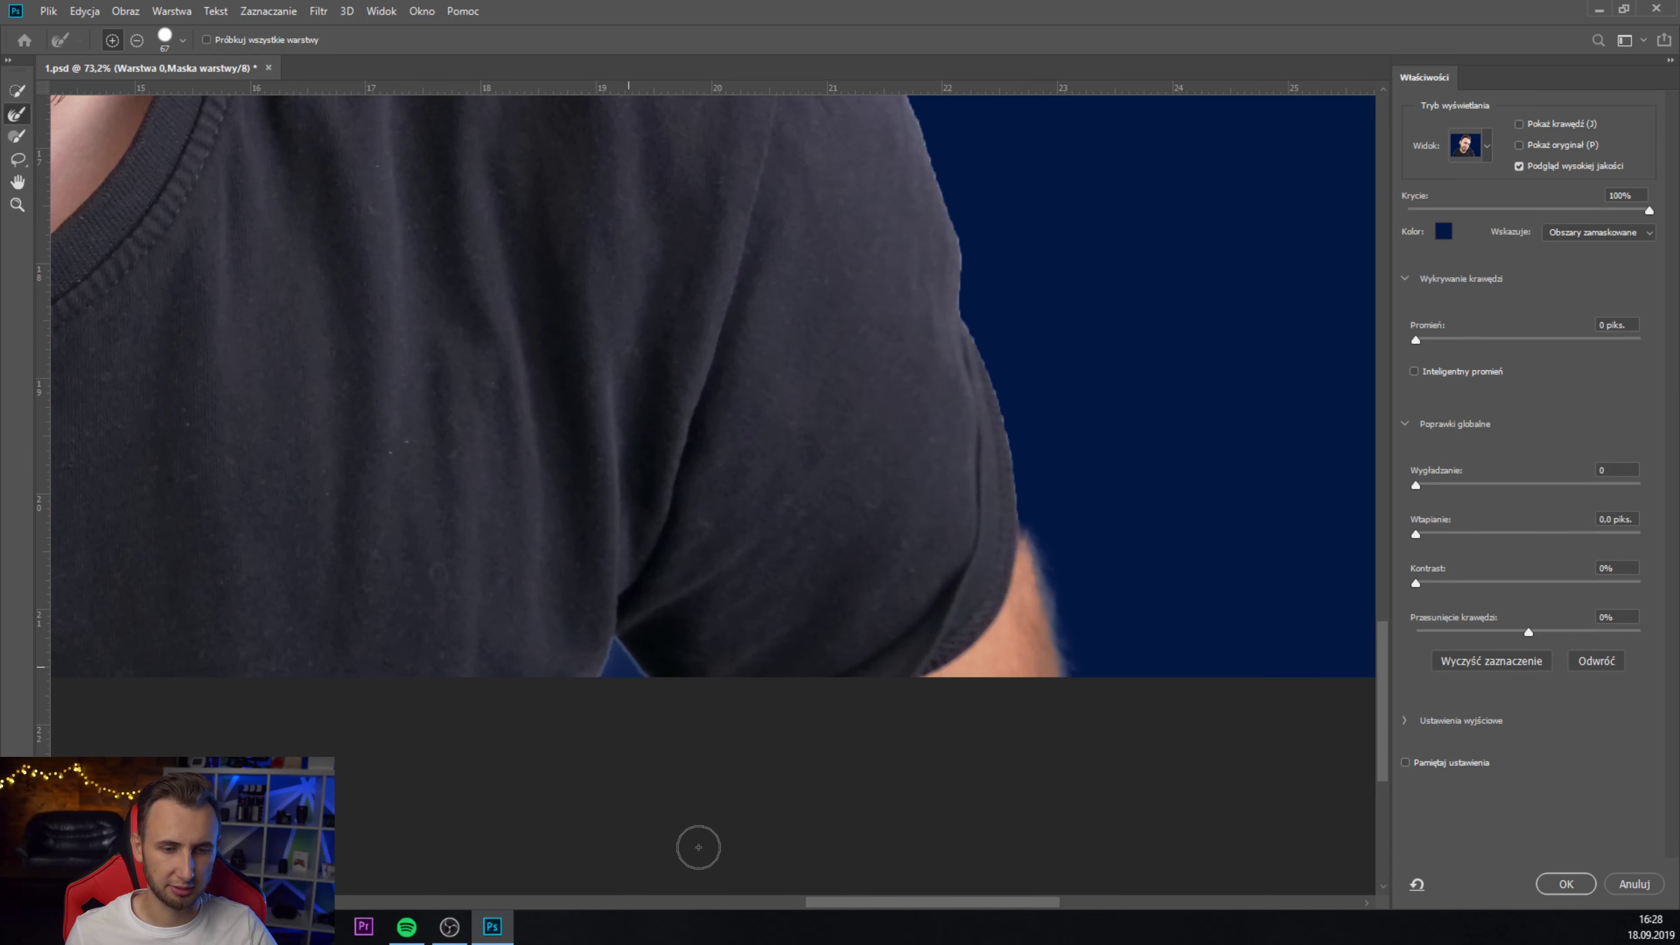
scroll(728, 675, down, 4)
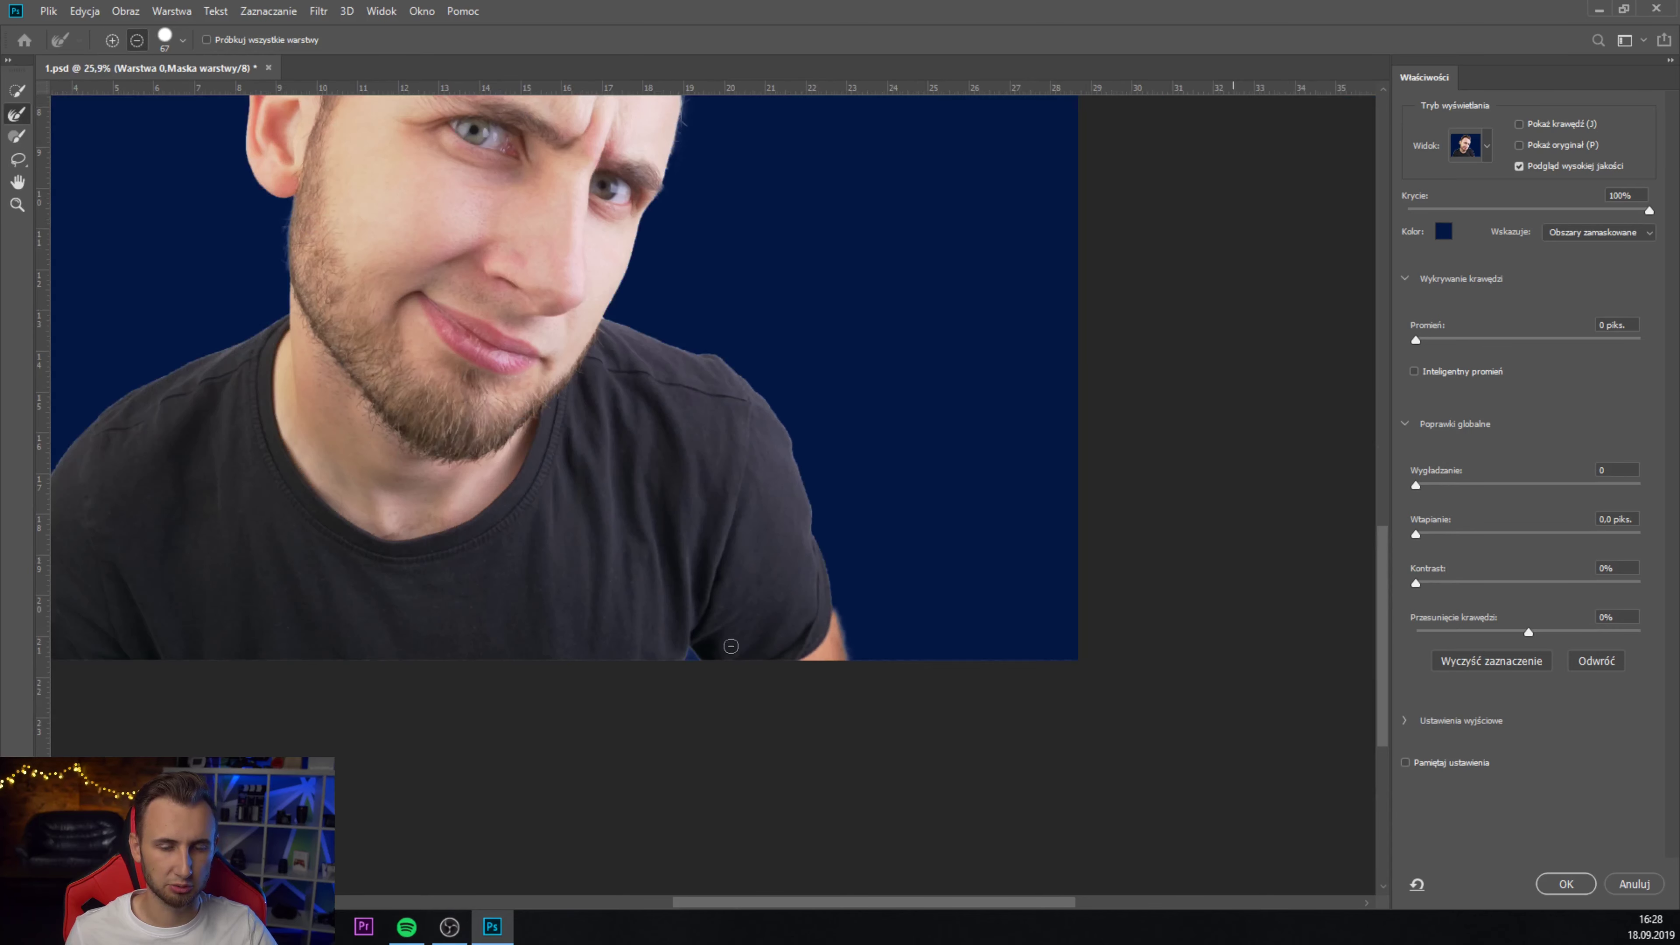
scroll(755, 682, down, 4)
scroll(755, 682, up, 1)
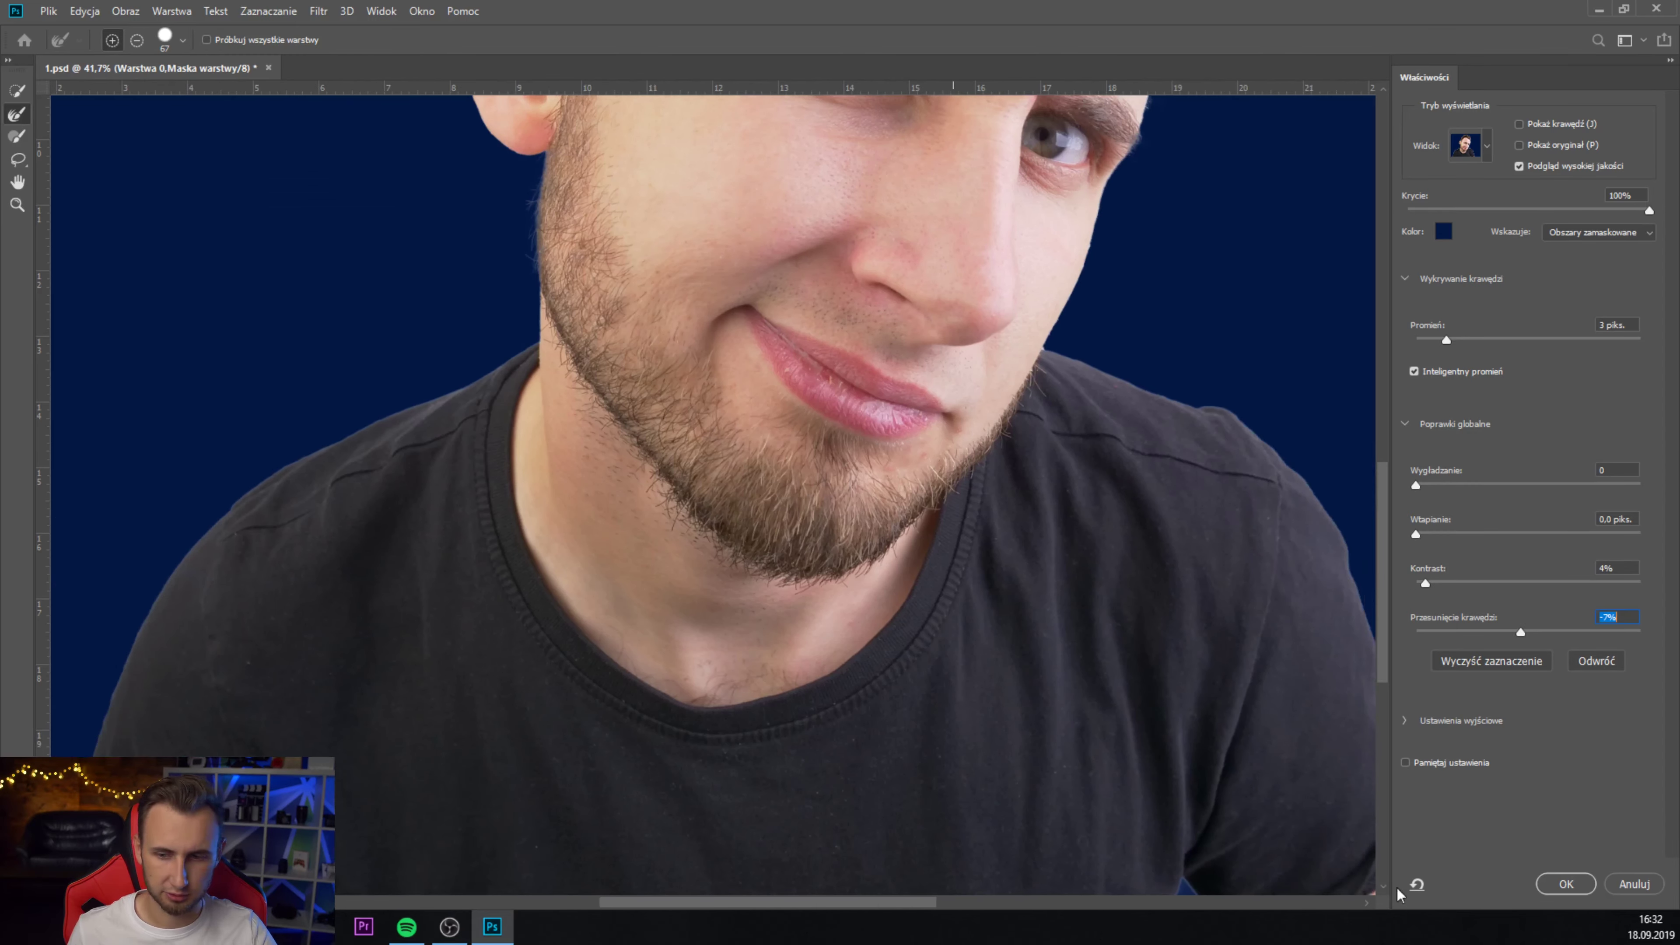
click(1565, 884)
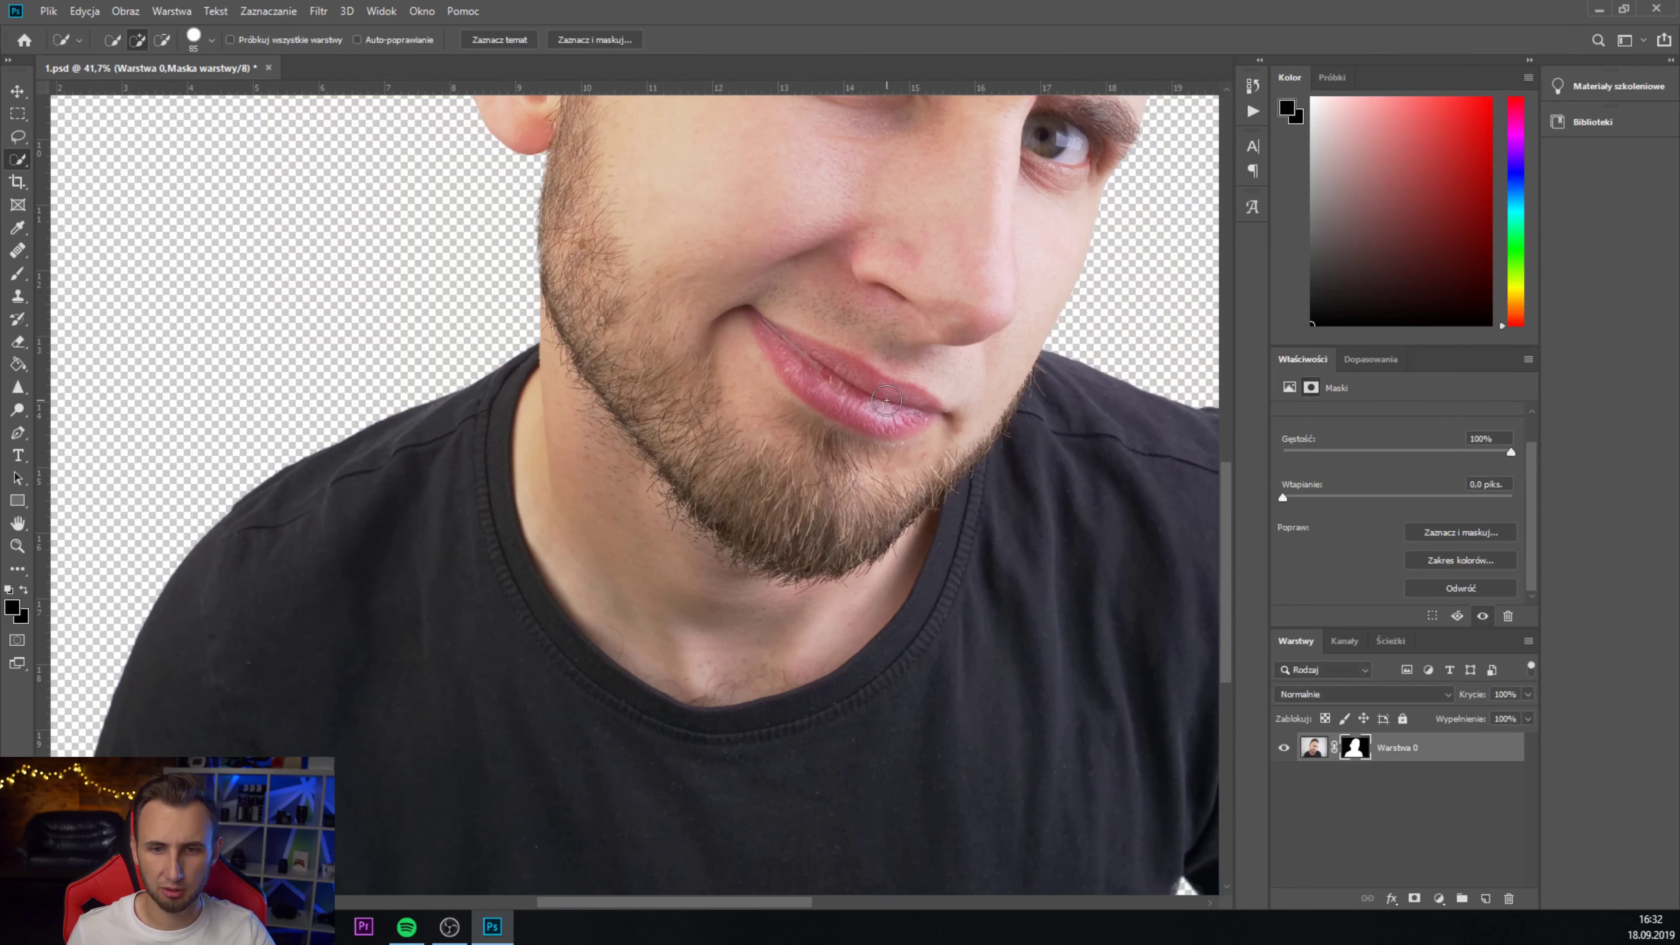
- Crop the canvas with extra space above the head and both sides pulled inward
scroll(886, 401, down, 5)
scroll(578, 579, down, 9)
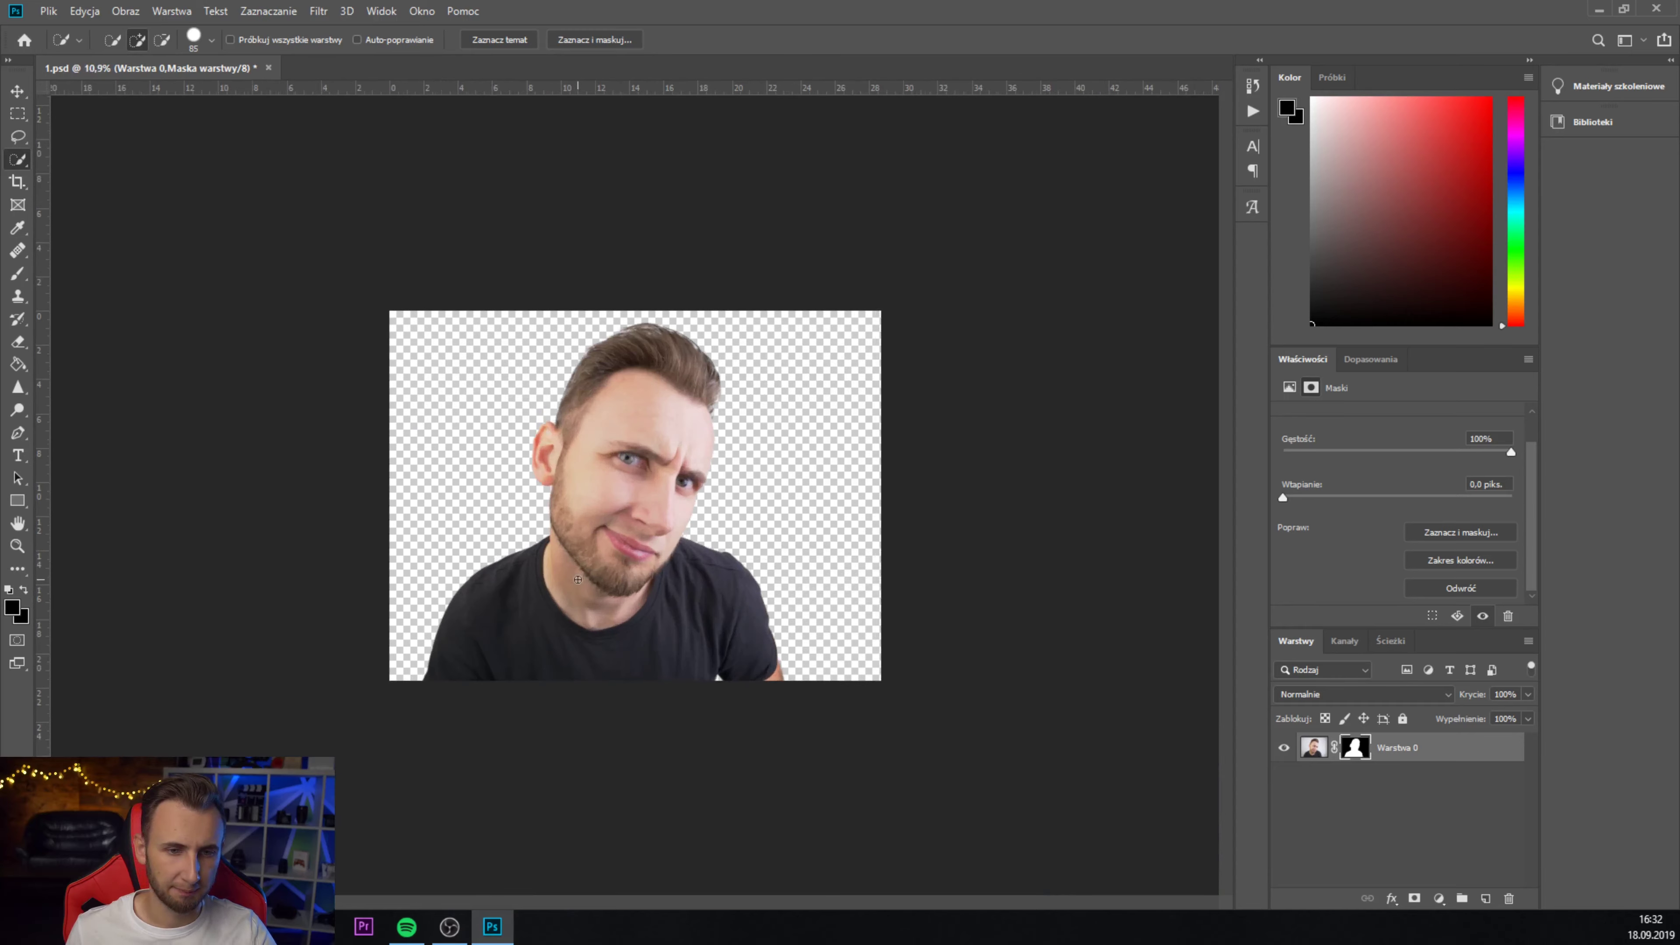
scroll(578, 579, up, 5)
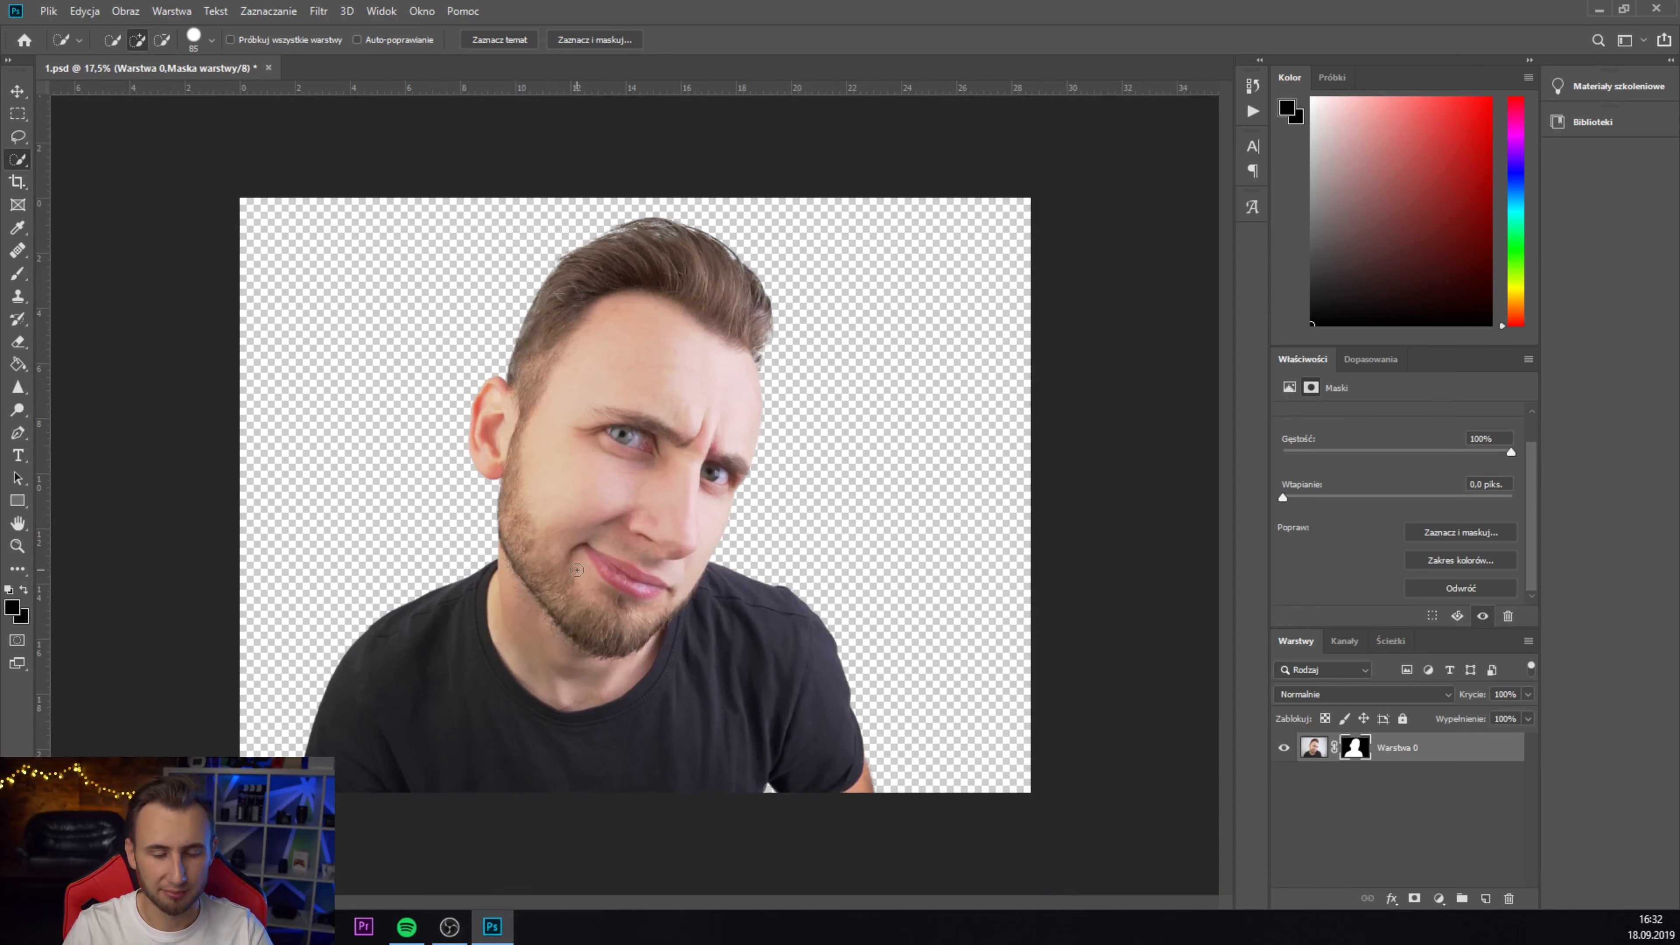
key(c)
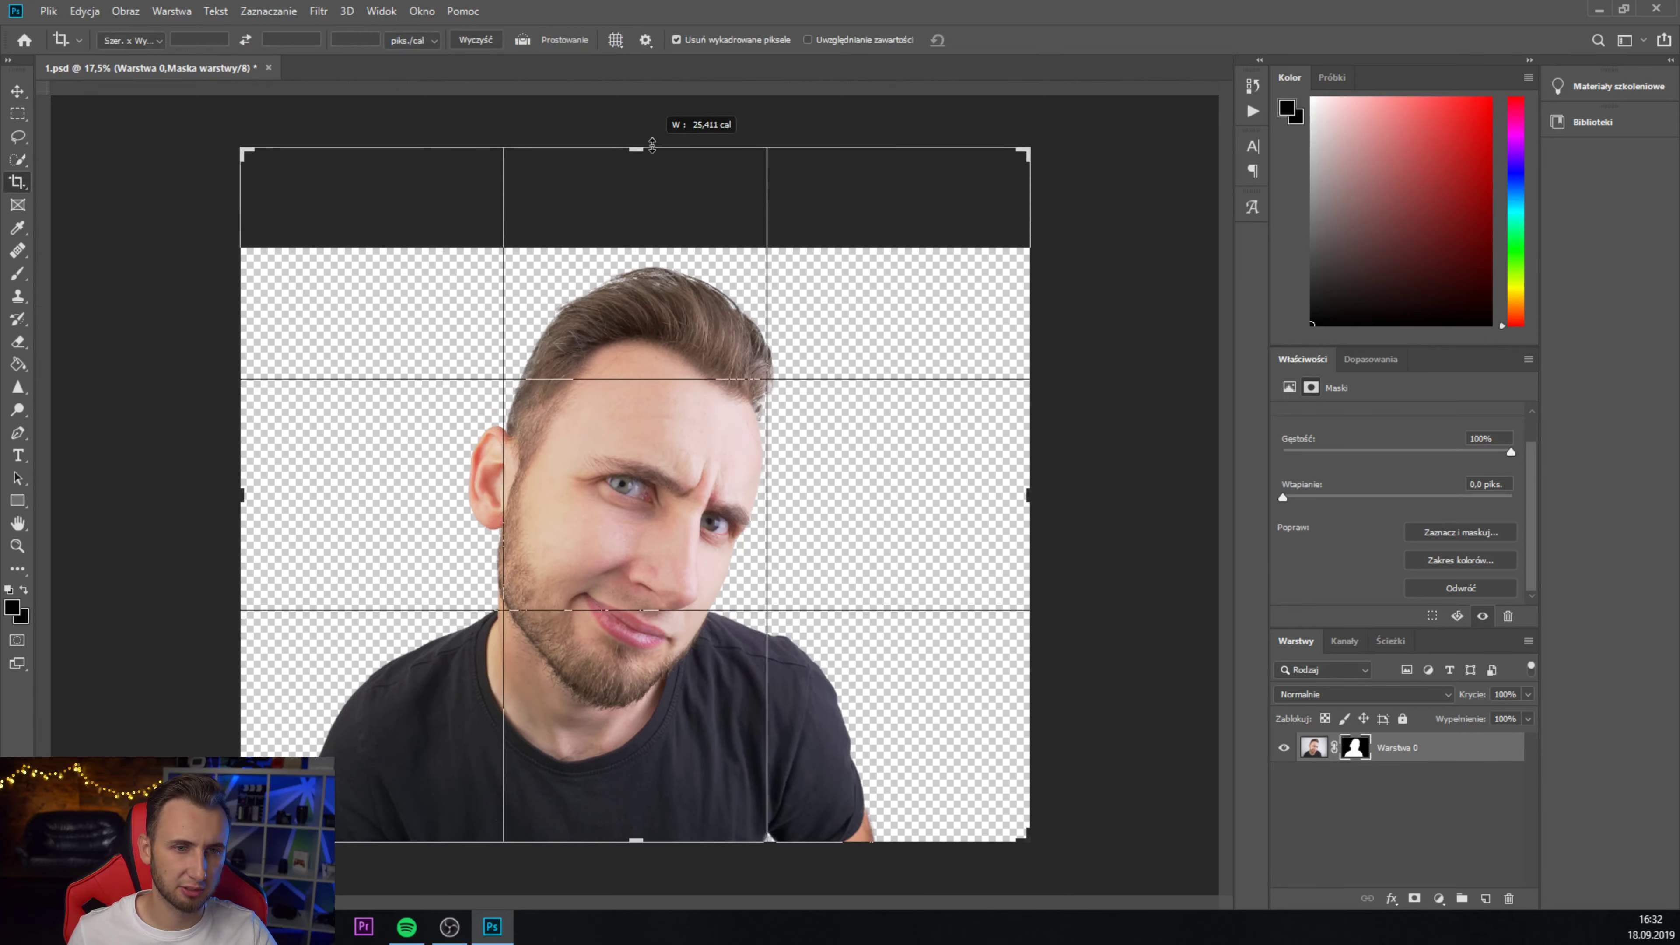
drag(647, 197, 647, 105)
drag(247, 498, 258, 497)
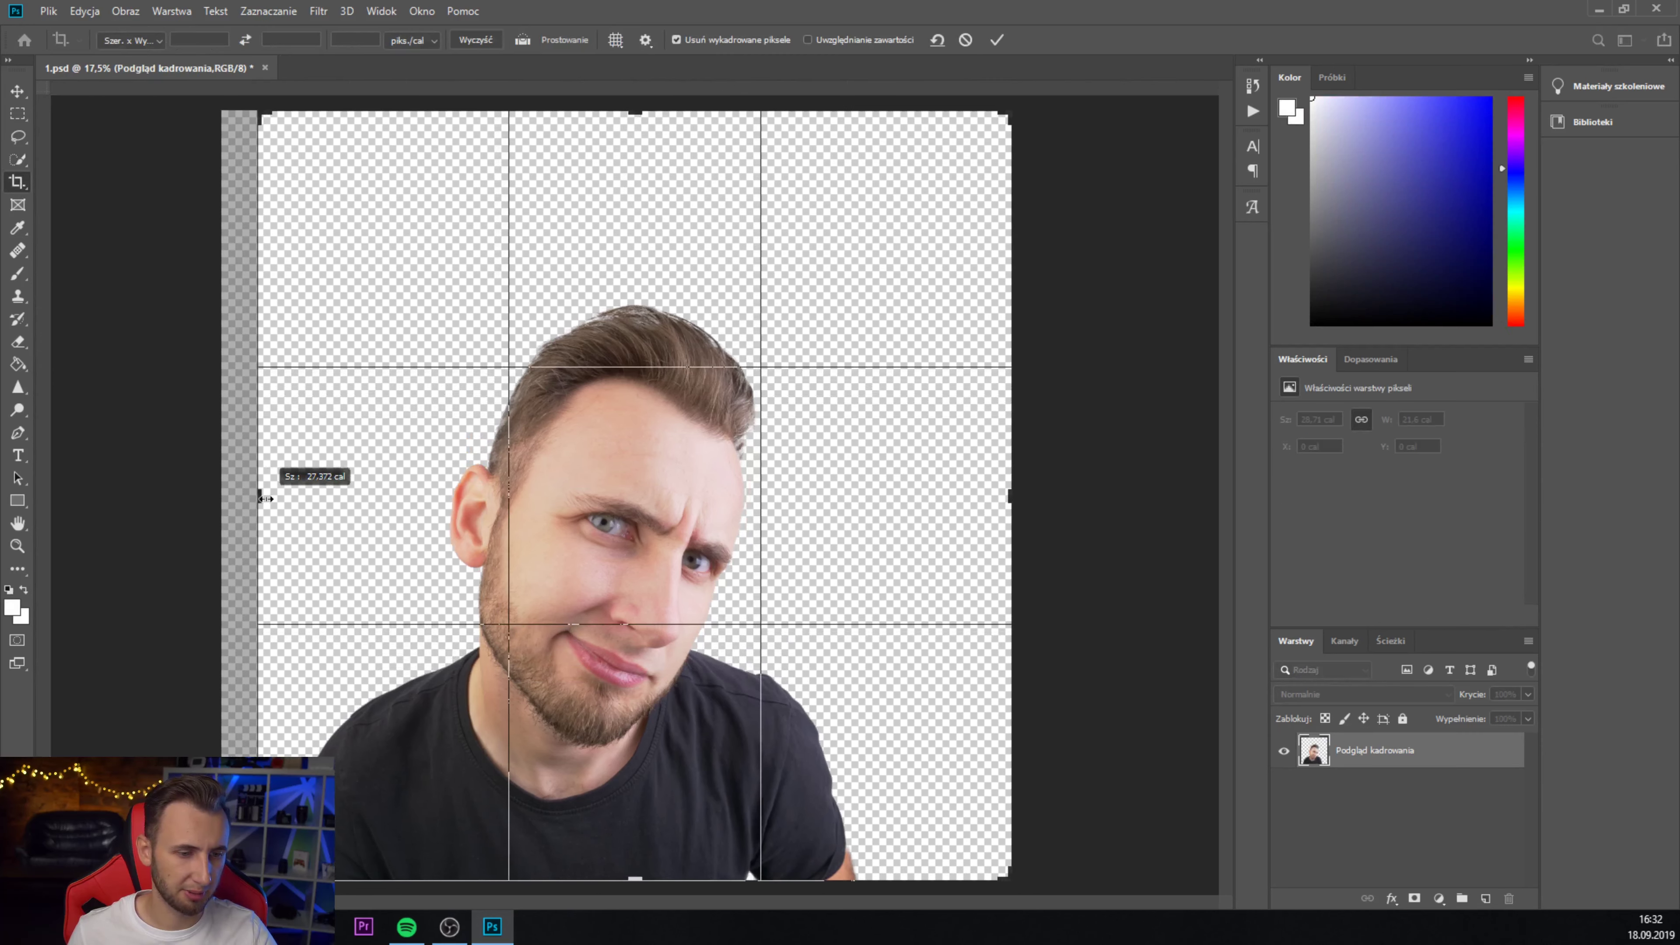
drag(1022, 498, 972, 498)
key(ctrl+r)
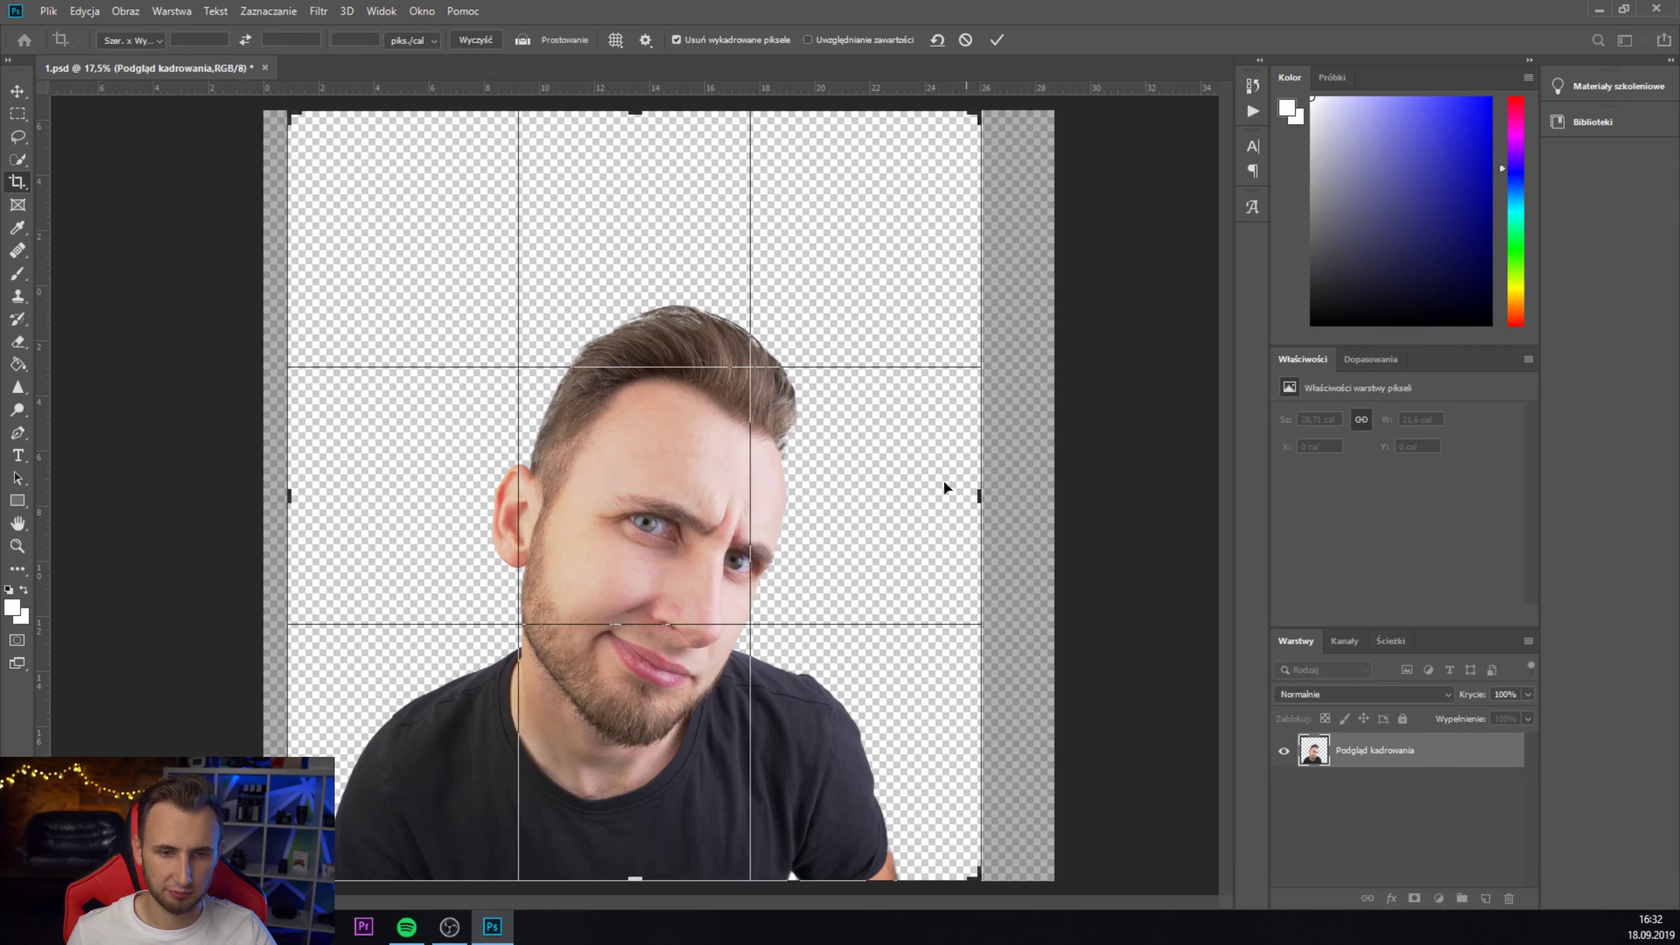
key(Return)
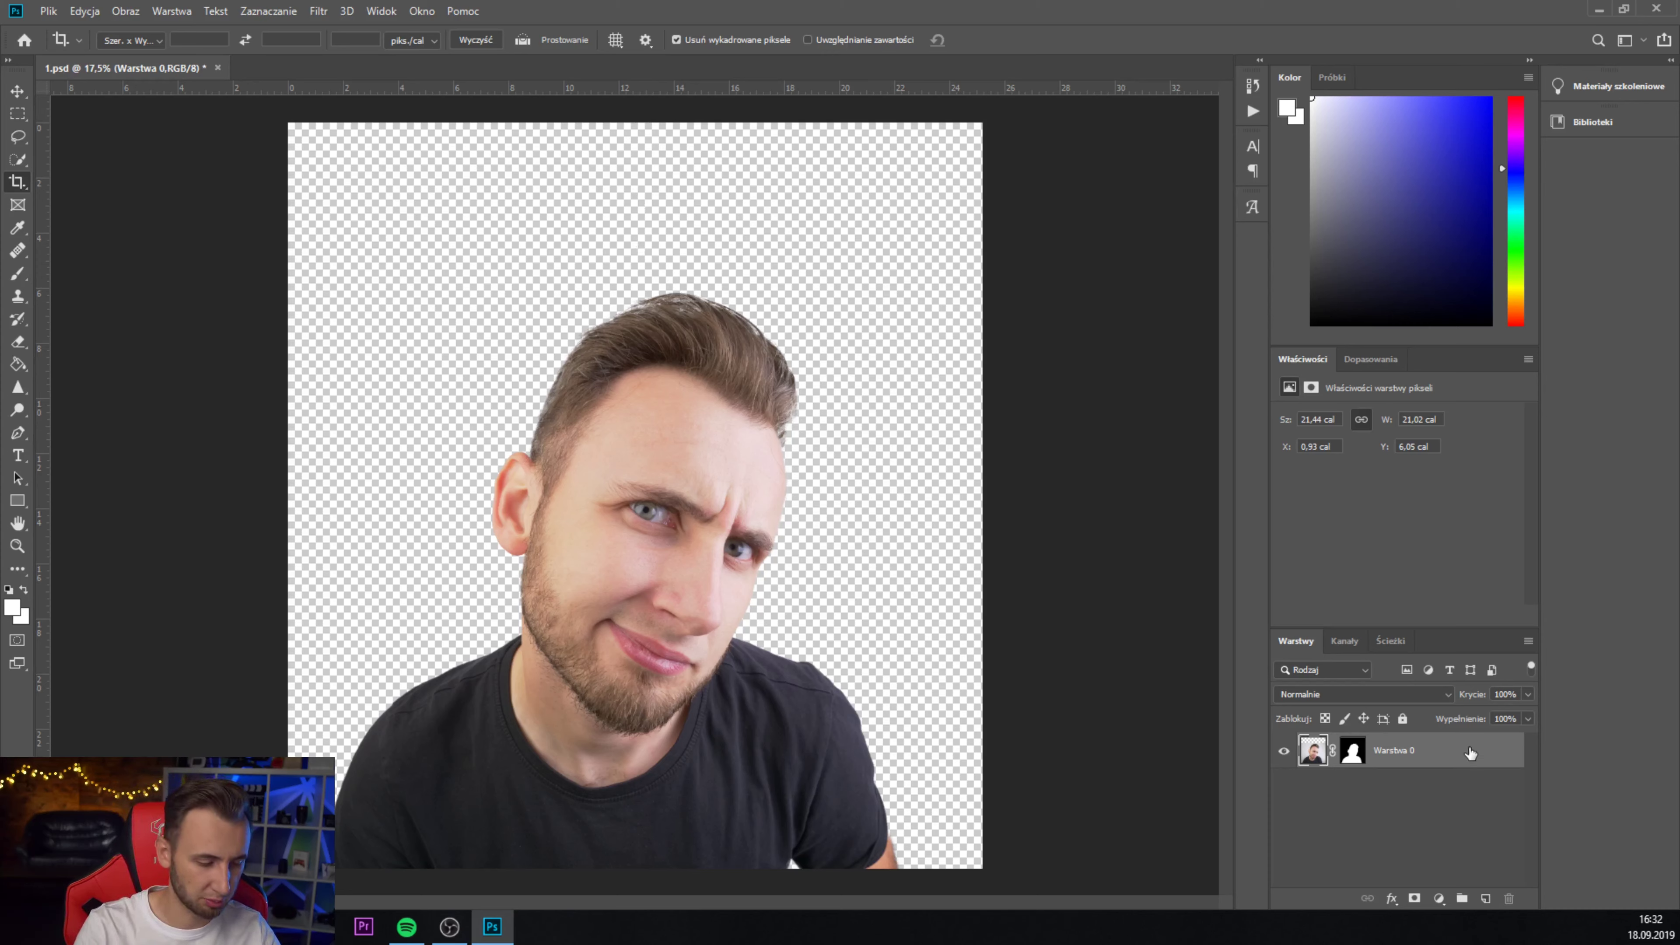
- Create a TŁO layer beneath Warstwa 0 and fill it with white using the Paint Bucket
key(ctrl+shift+n)
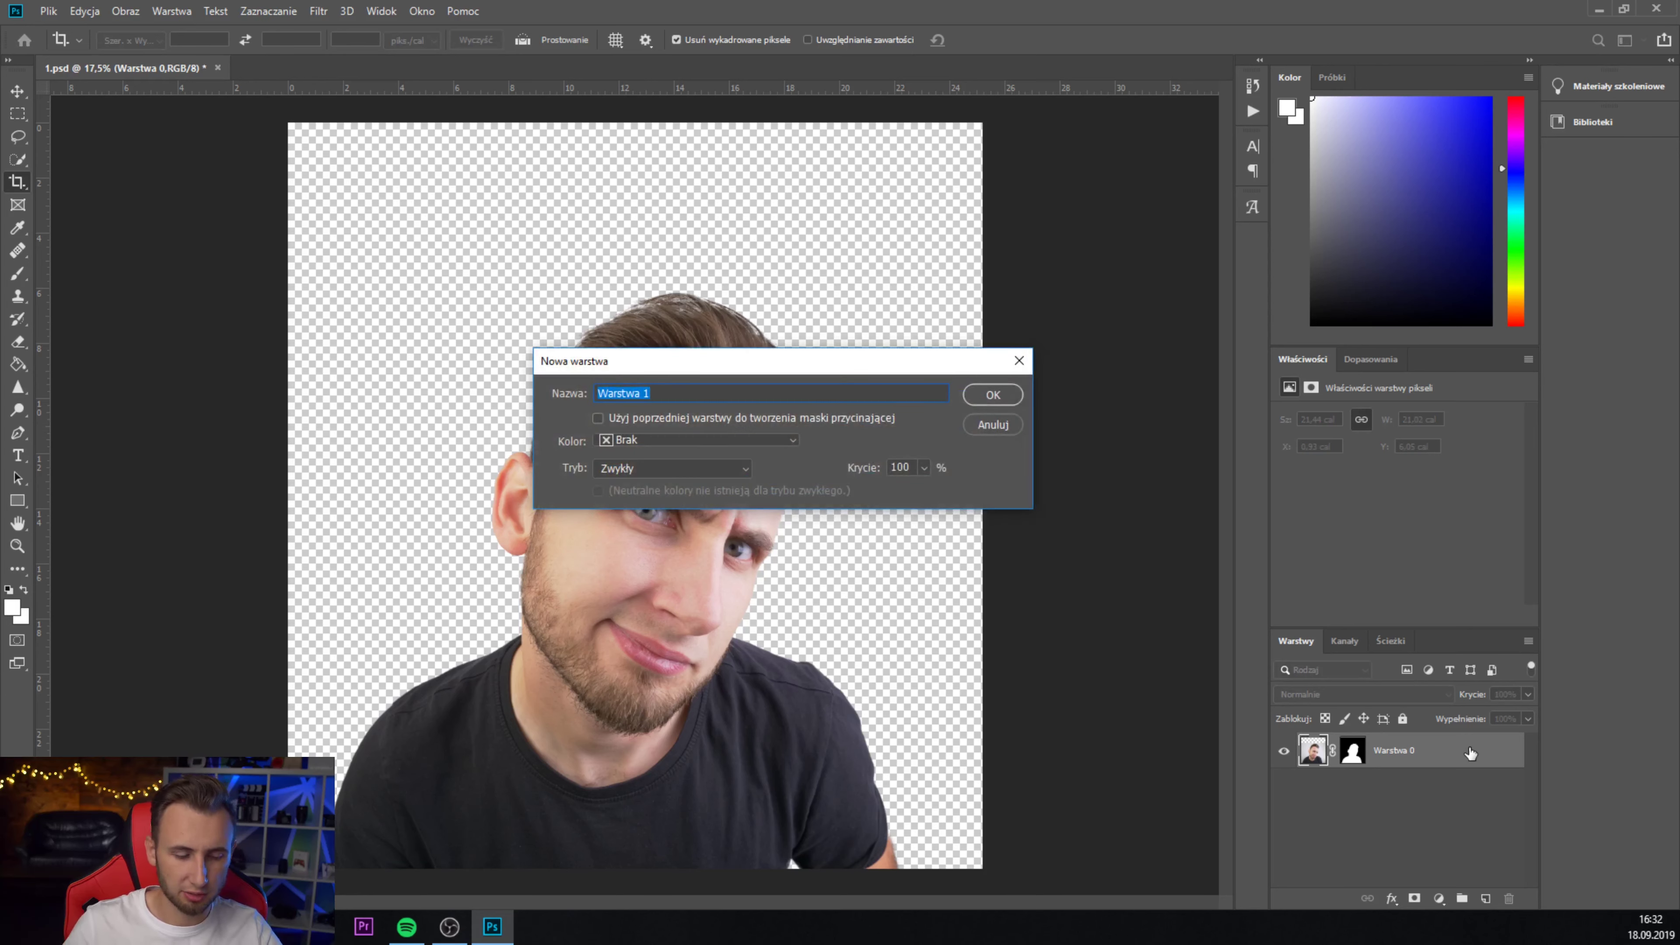
text(T)
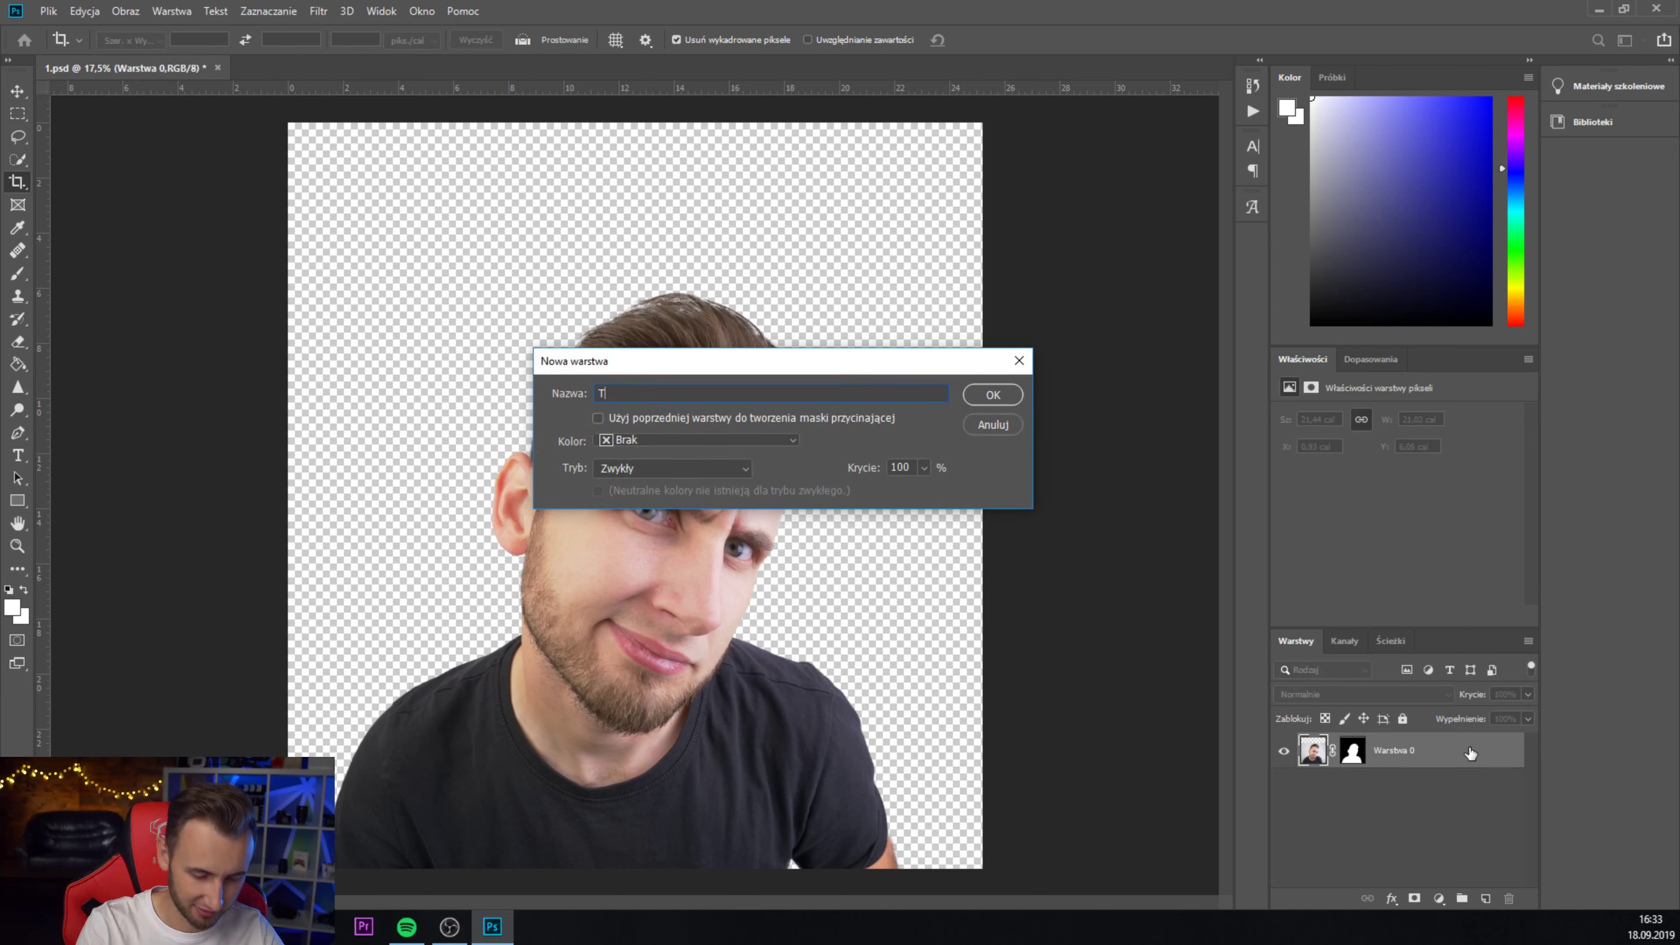
text(ŁO)
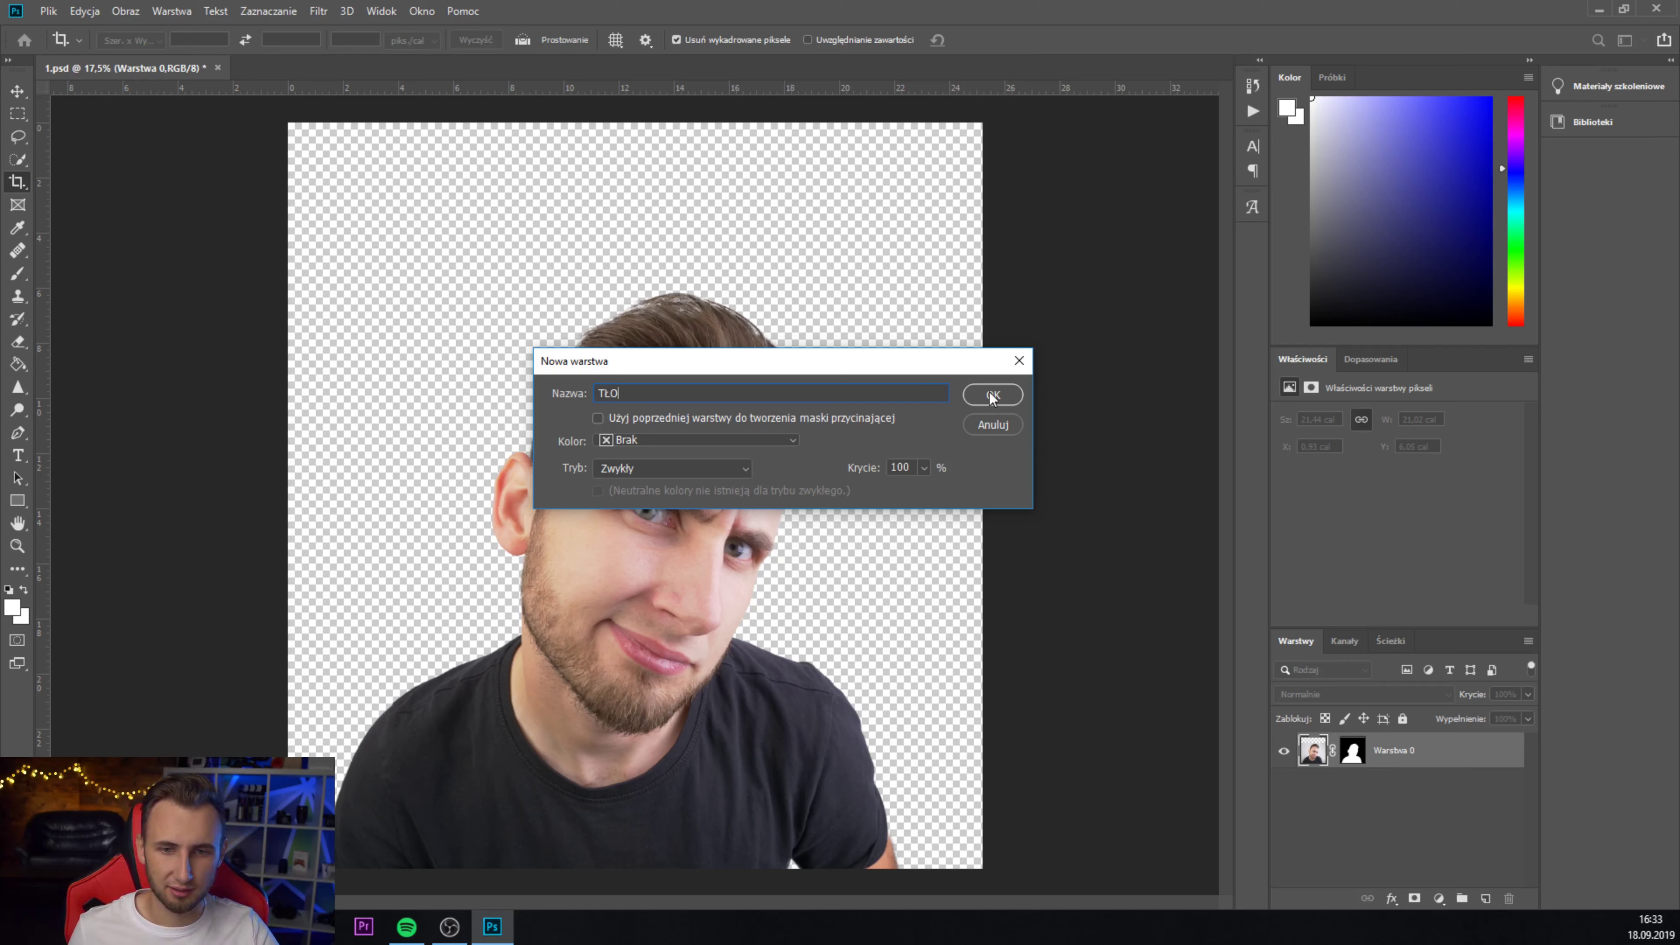
click(992, 395)
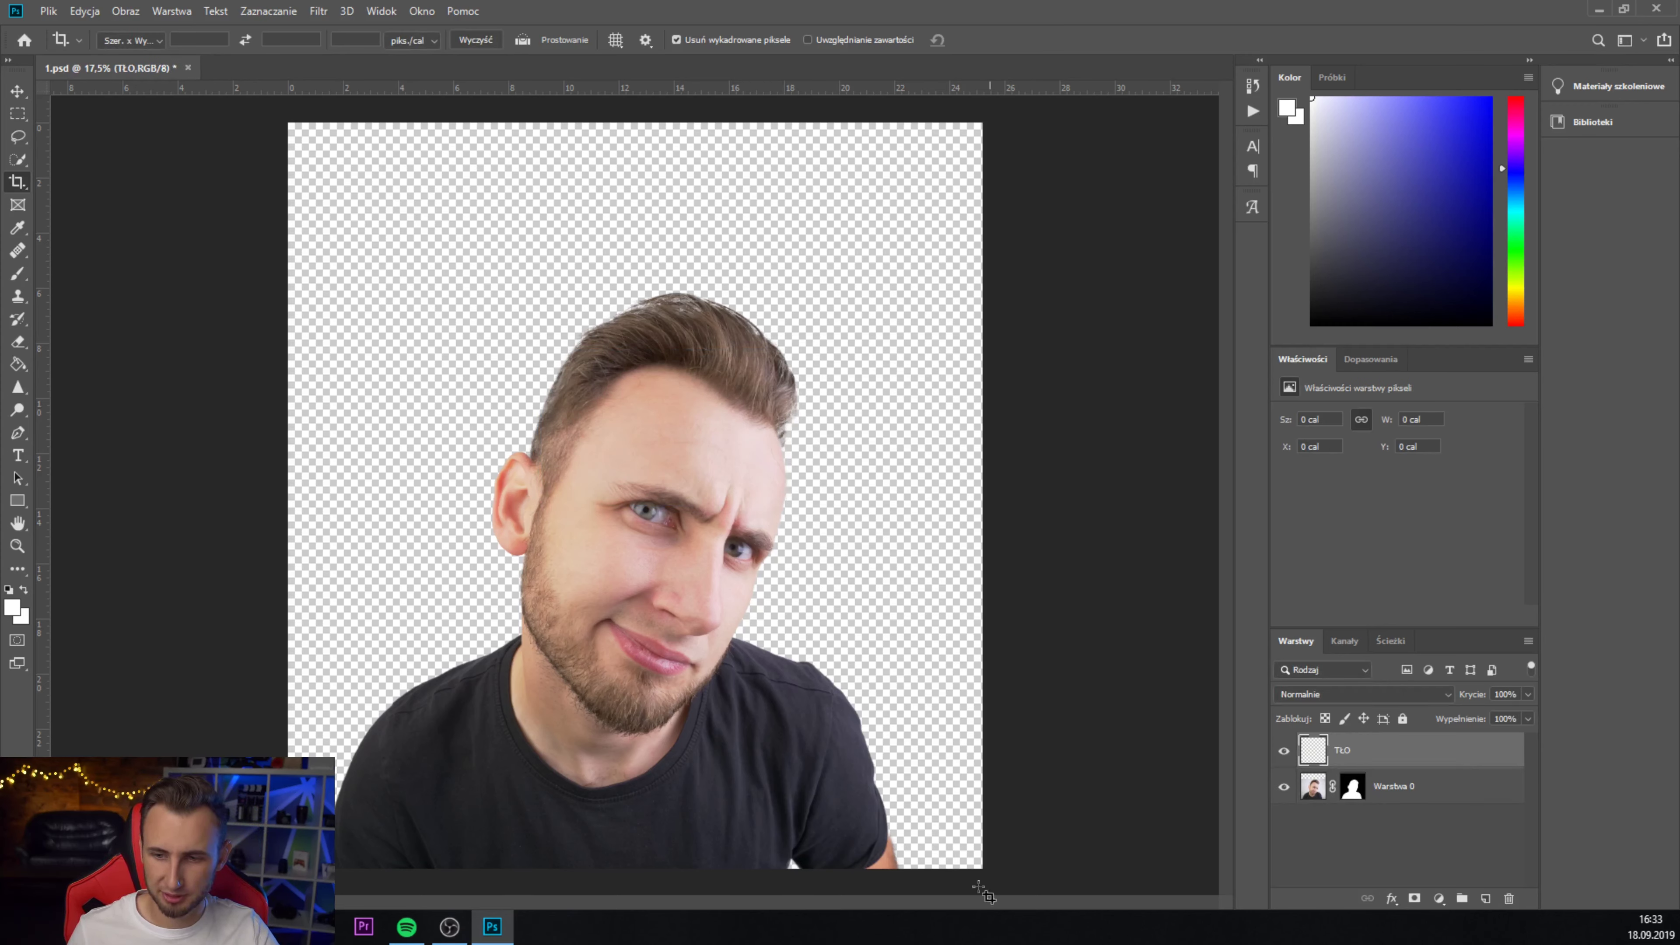
drag(1422, 746, 1415, 805)
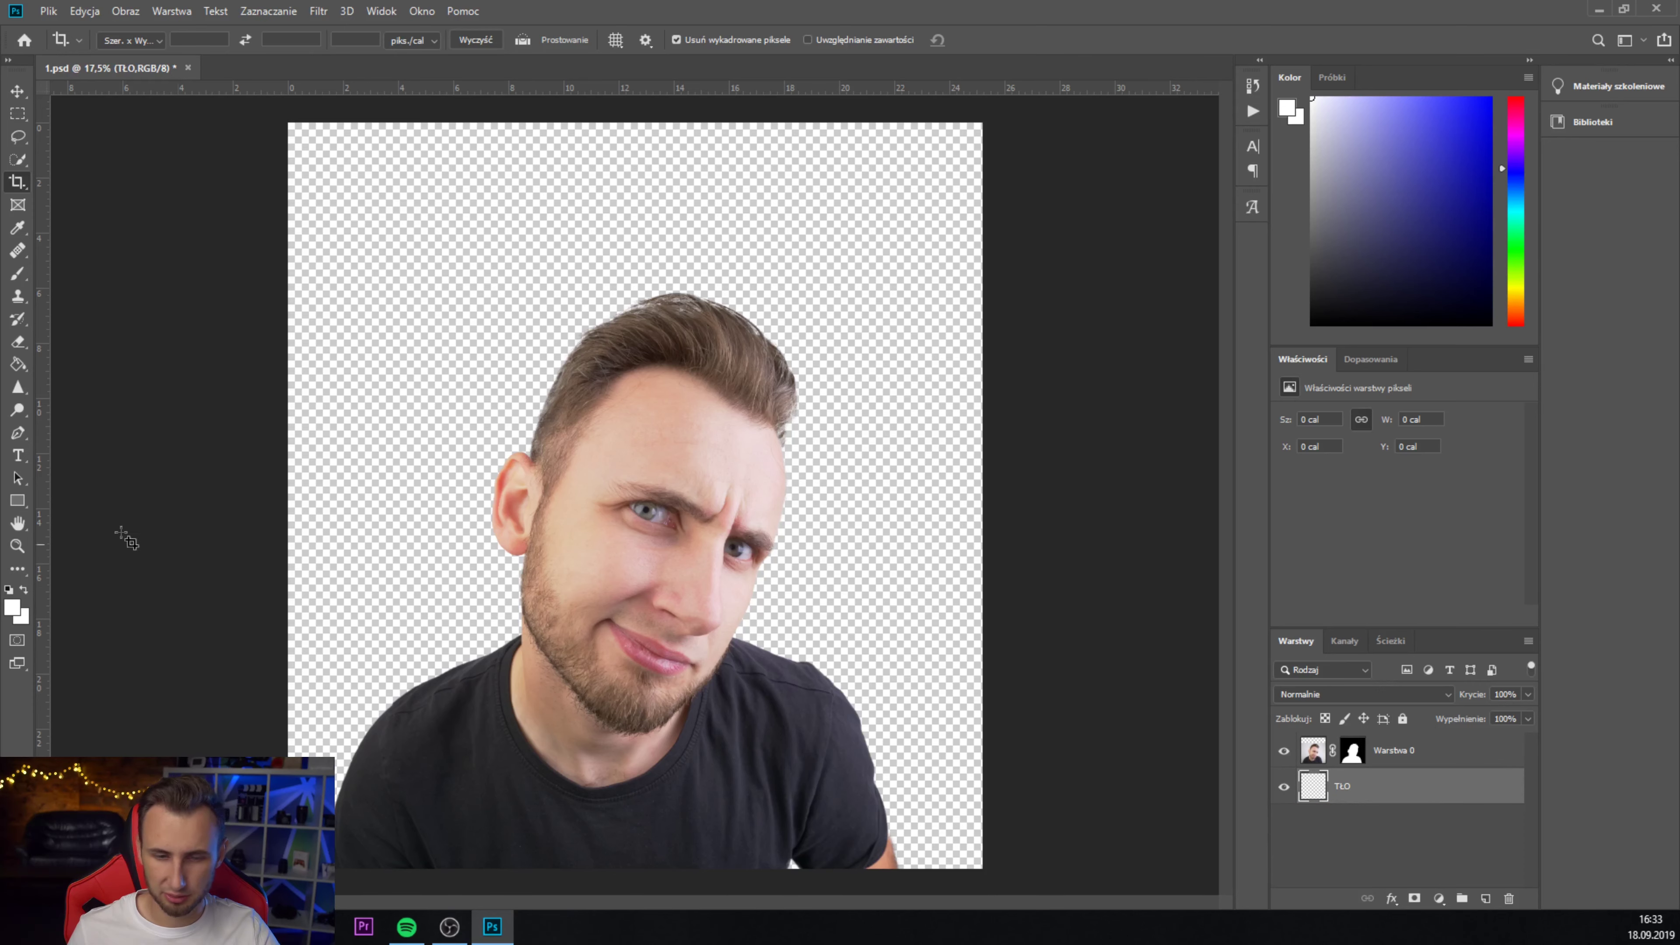
click(18, 364)
click(564, 331)
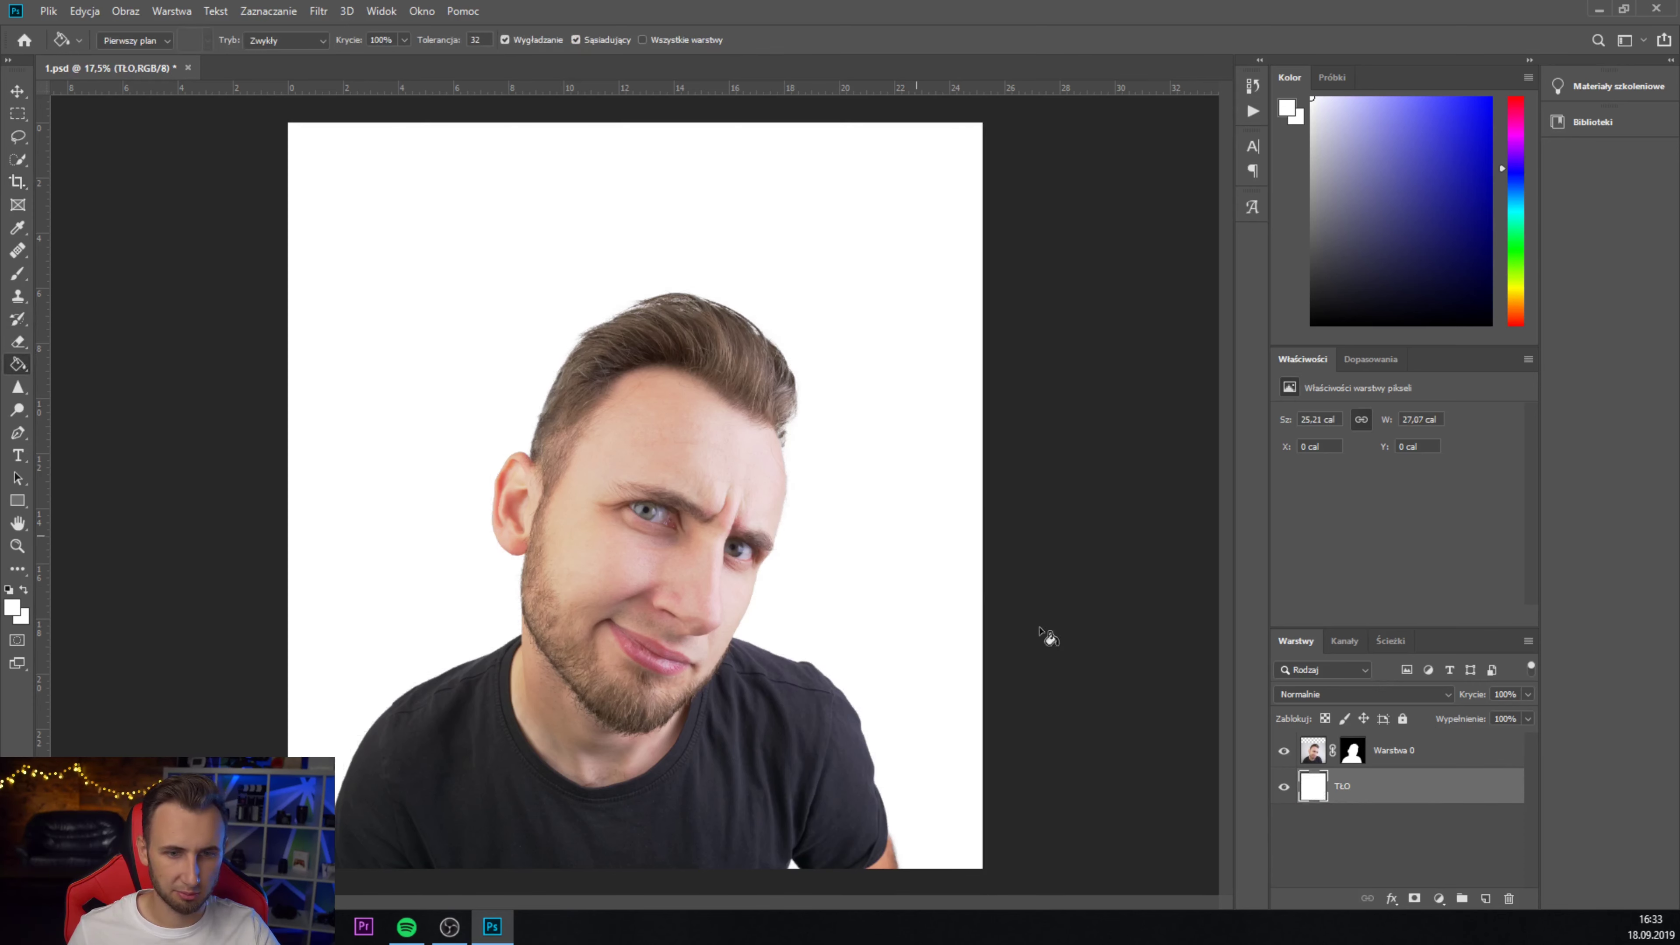
- Give TŁO a Color Overlay layer style in dark grey #3d3d3d
double_click(1380, 777)
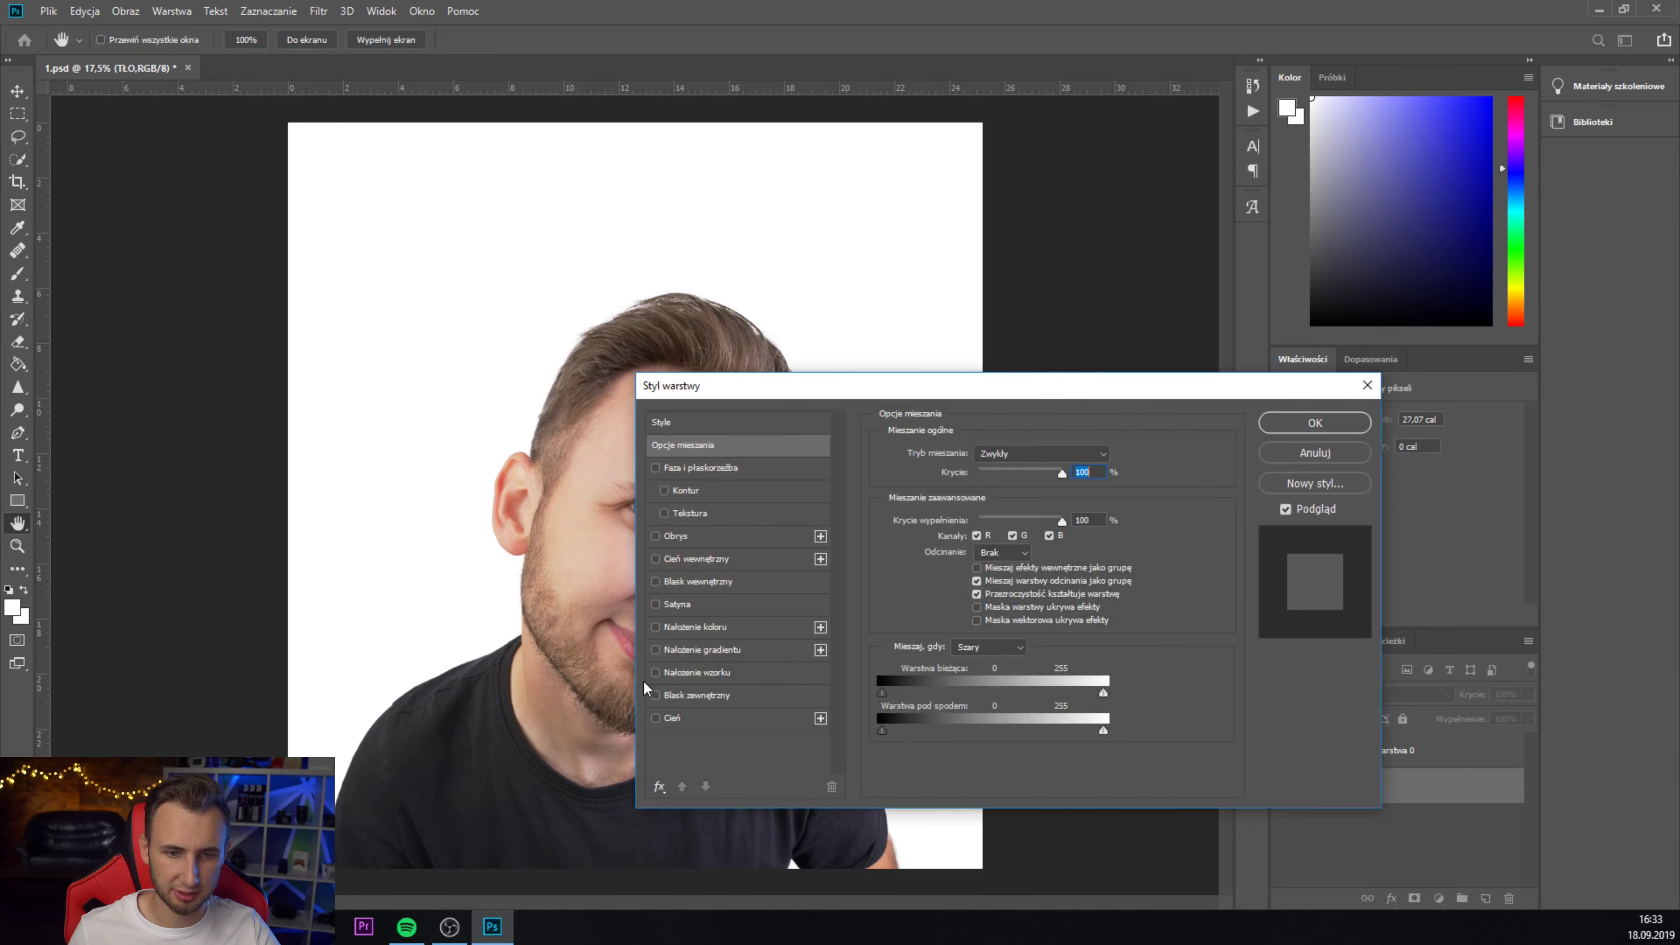
click(695, 627)
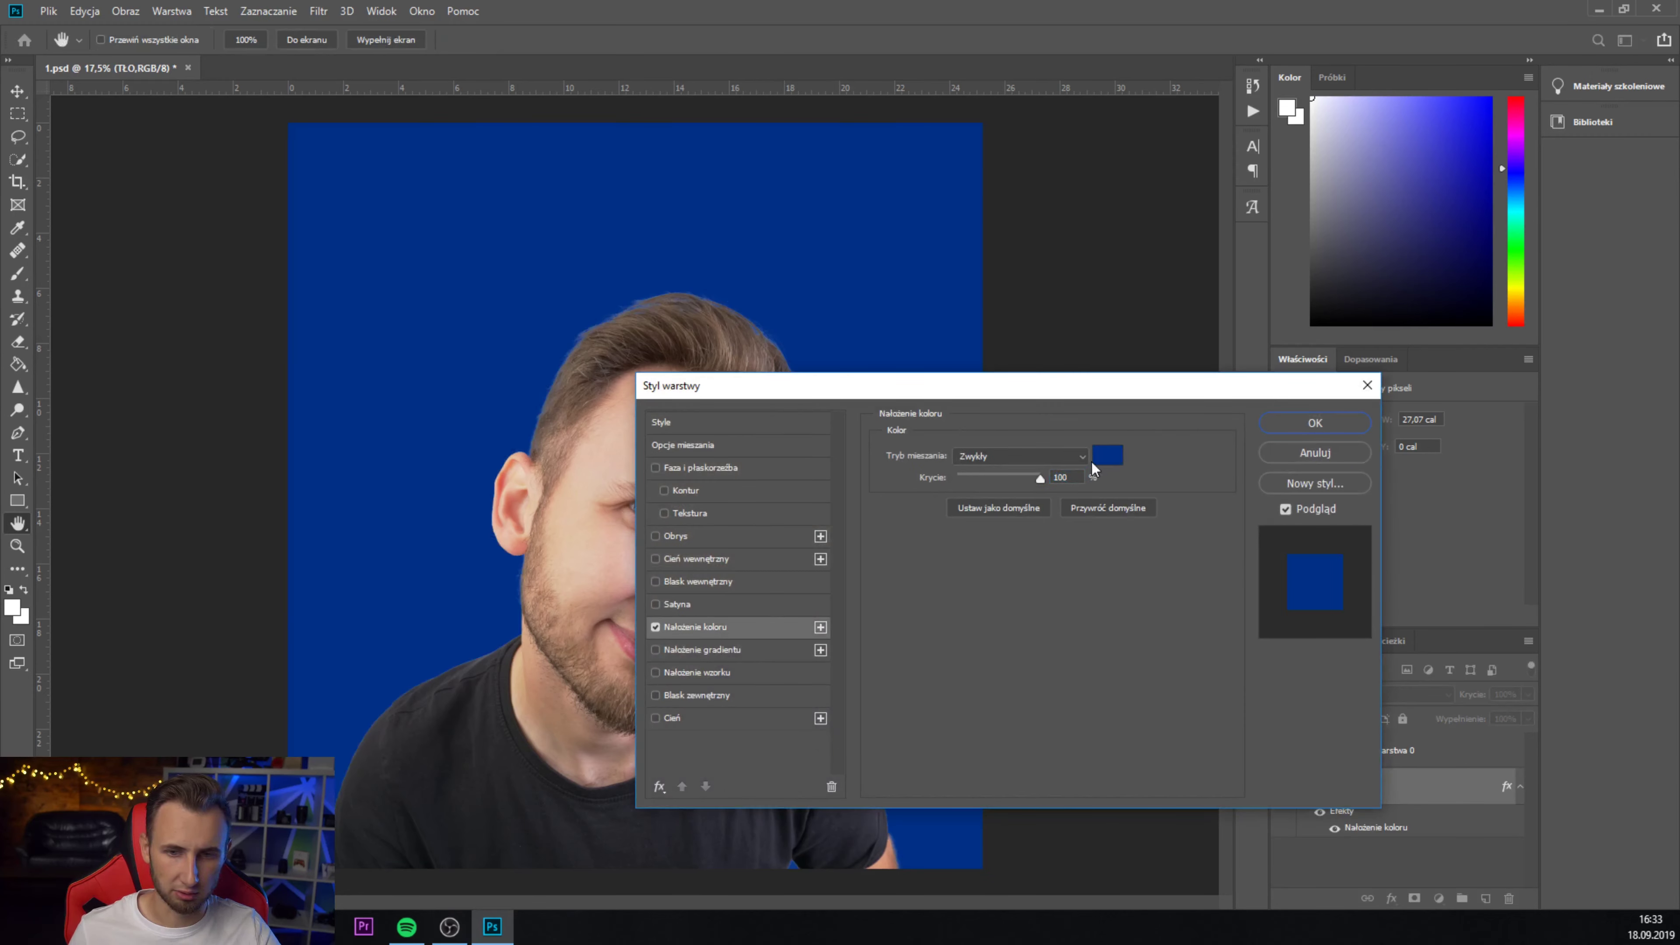
click(1099, 469)
text(515151)
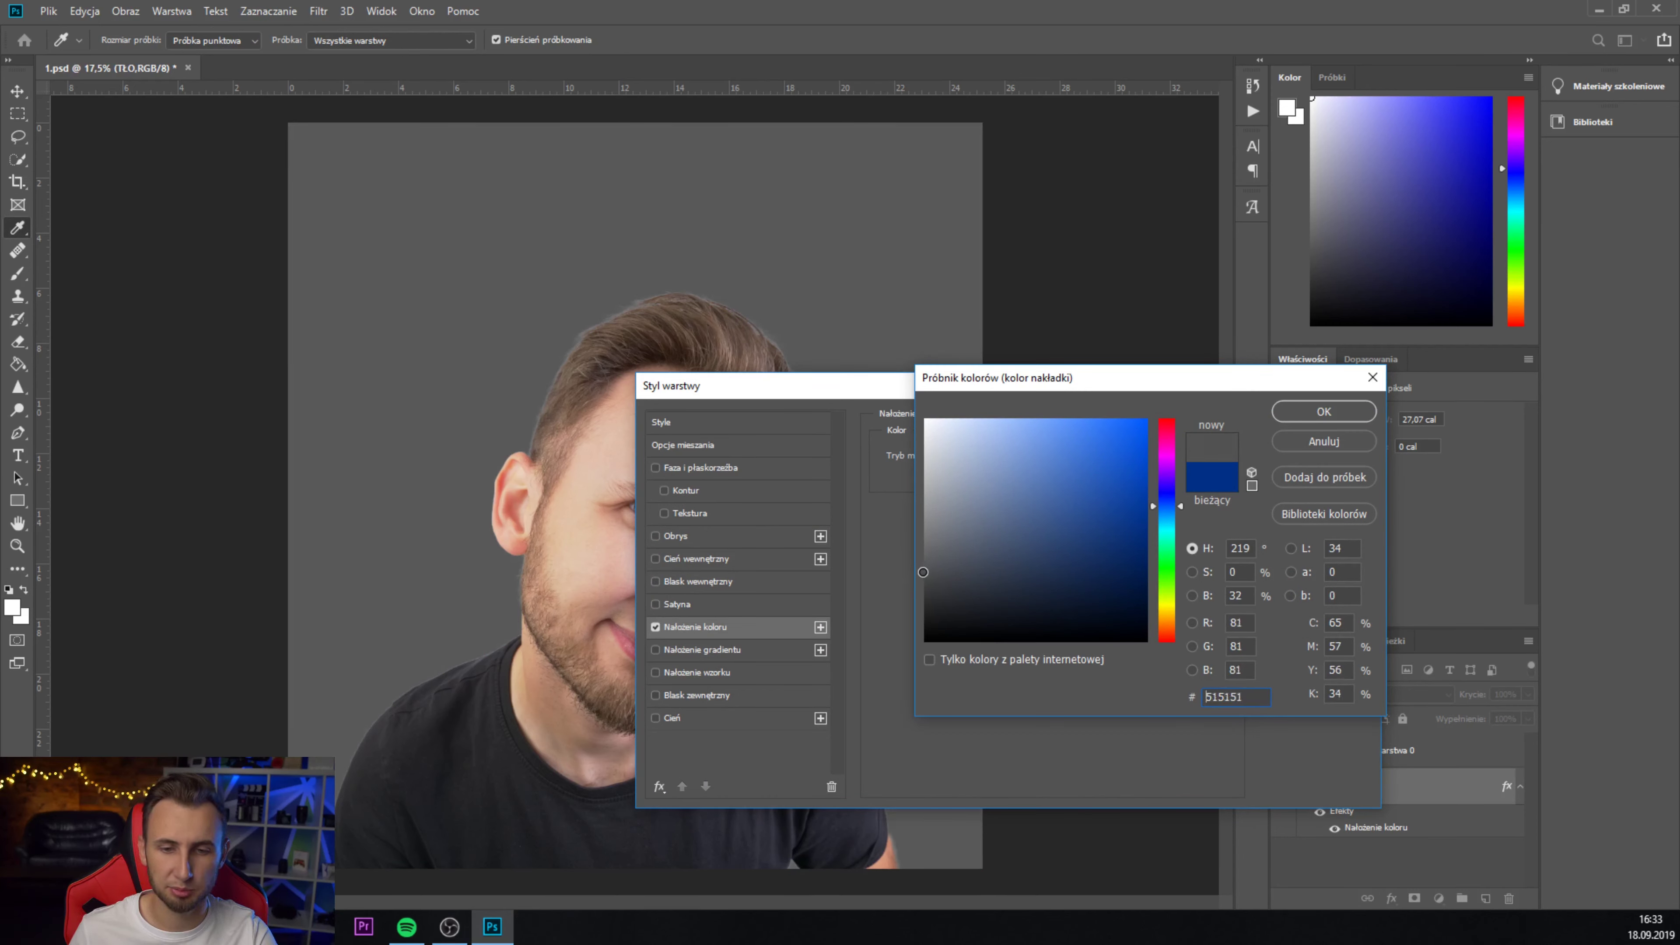
drag(923, 572, 914, 588)
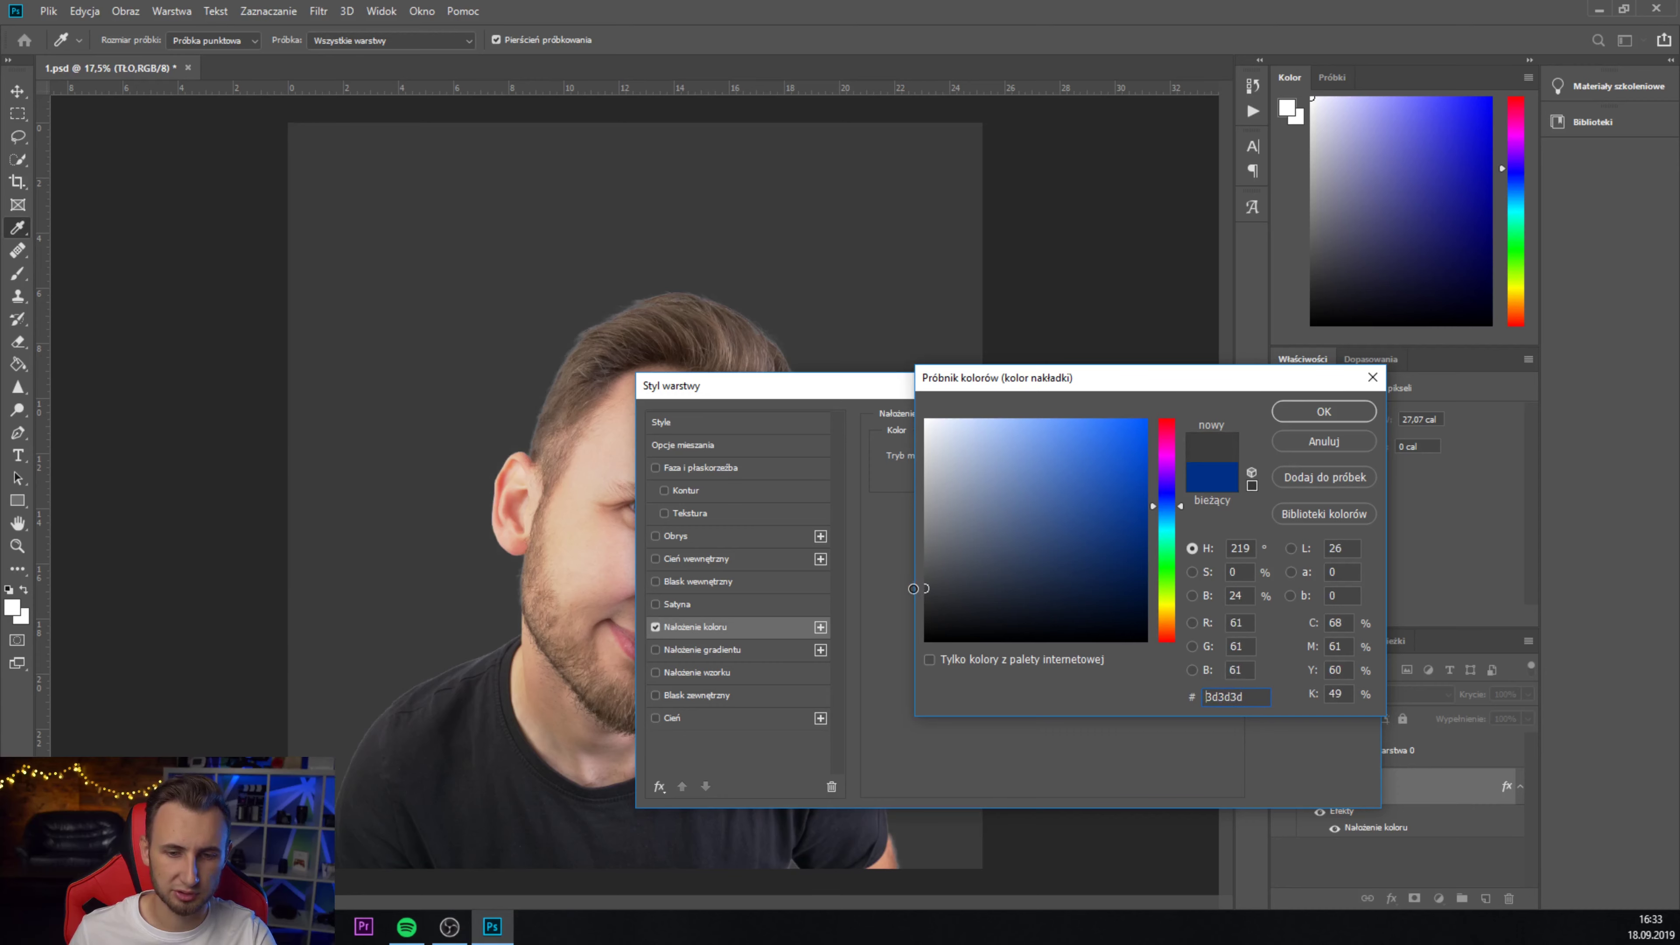
click(1307, 411)
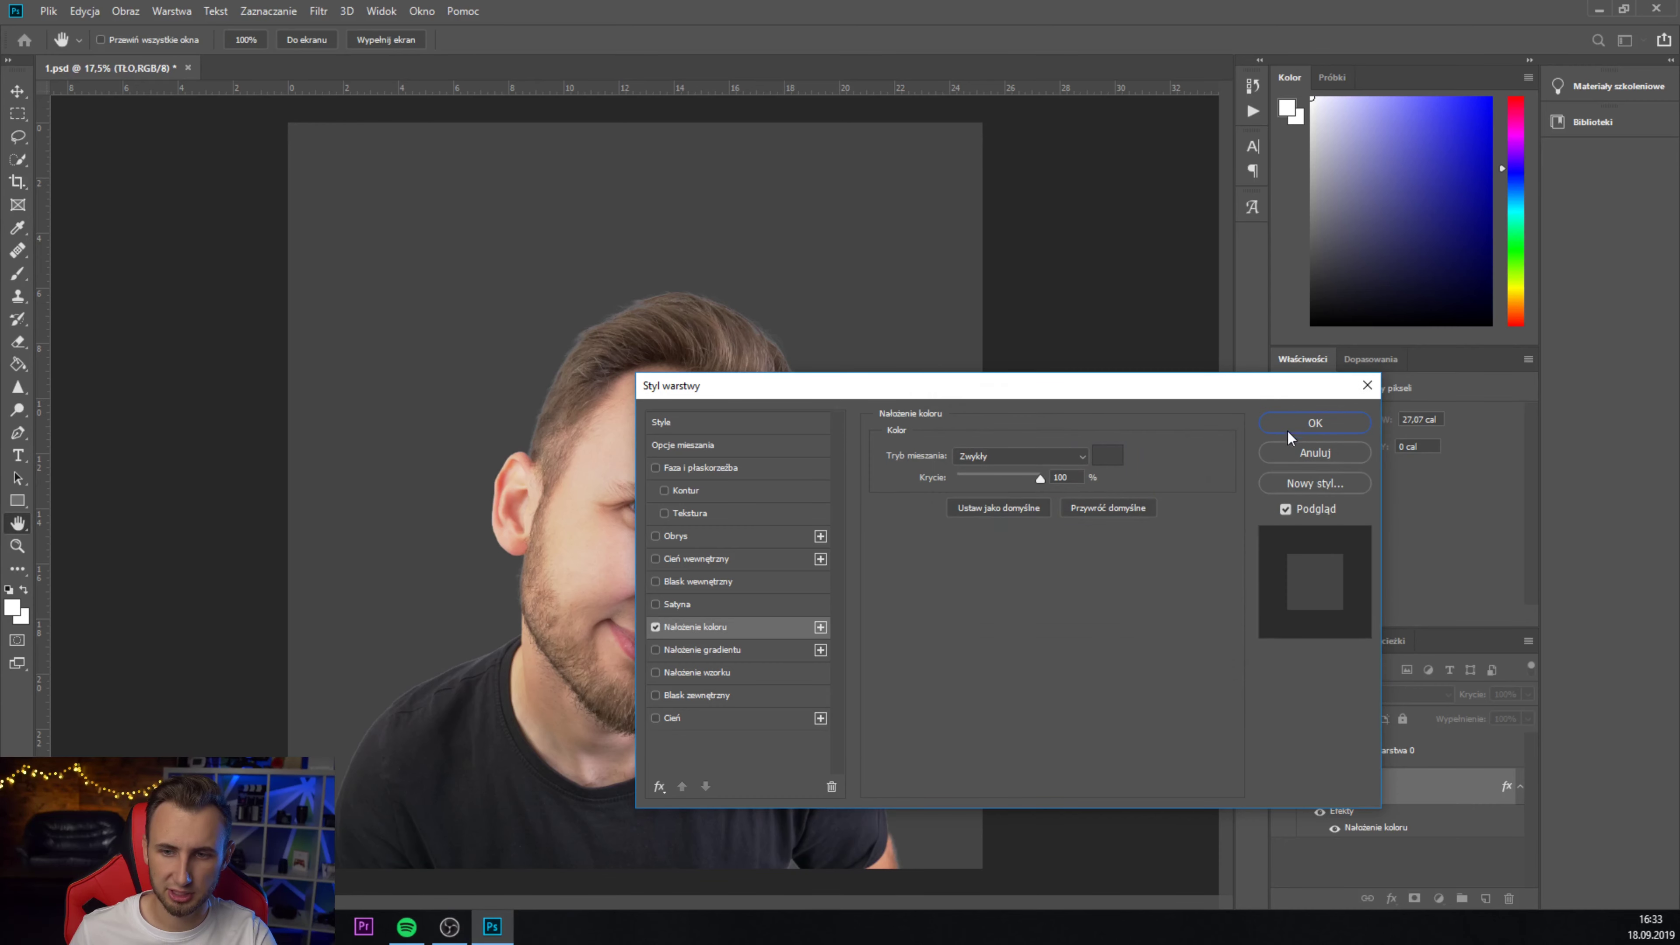
click(1317, 424)
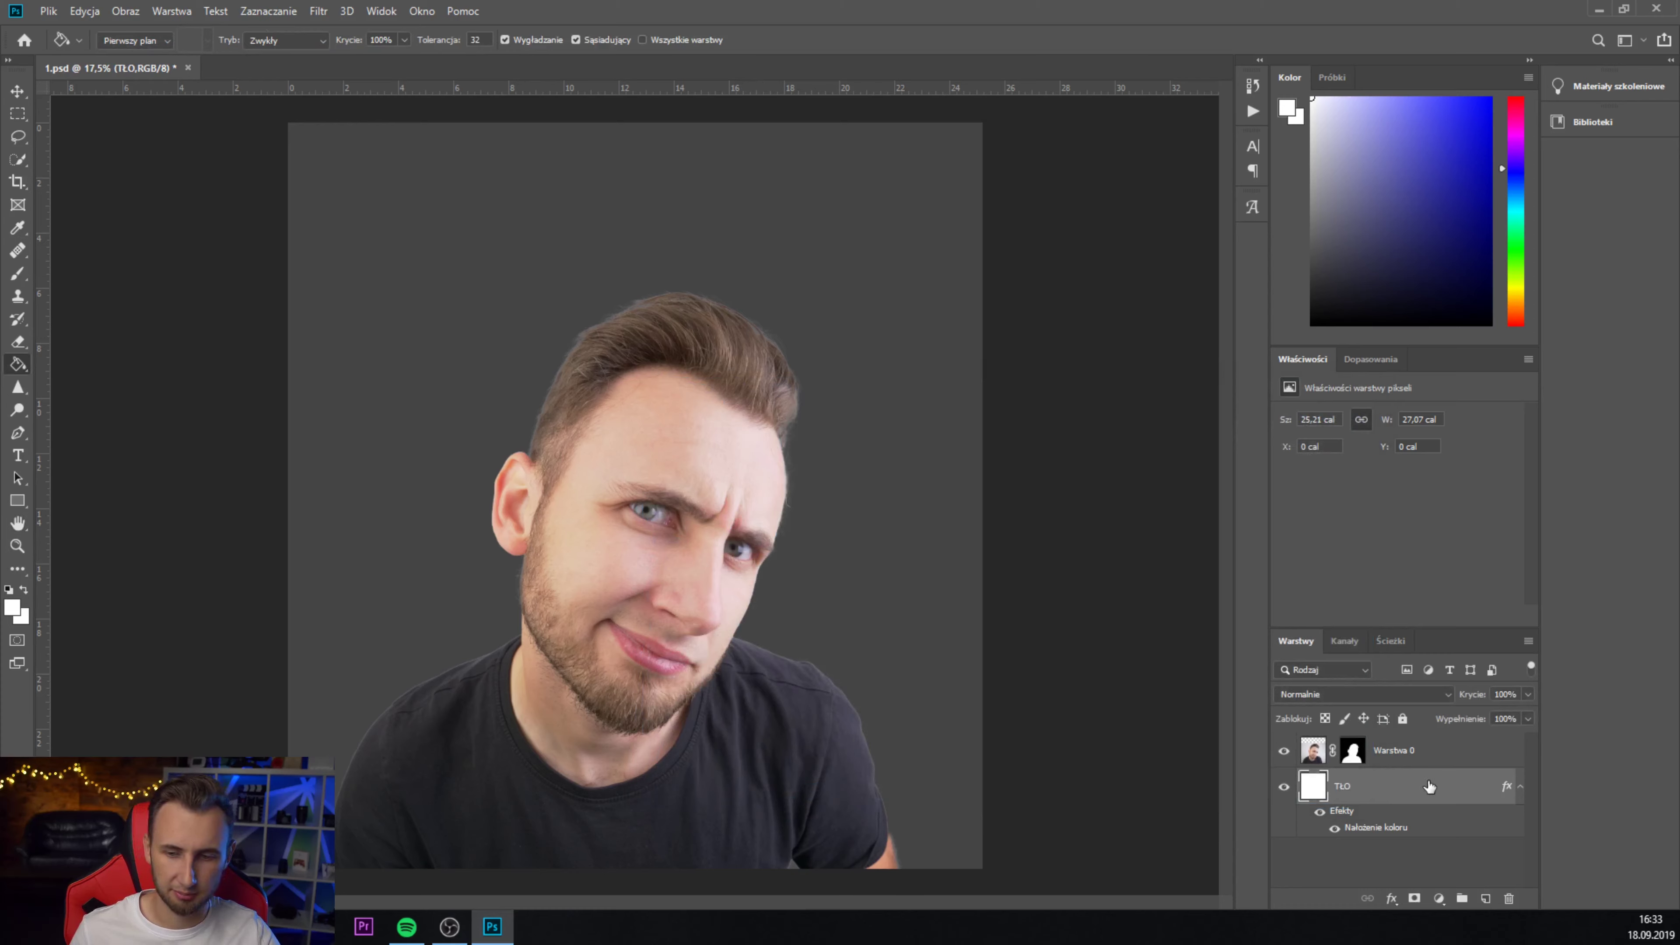
- Create a ŚWIATŁO TŁA layer and set the foreground colour to light grey
key(ctrl+shift+n)
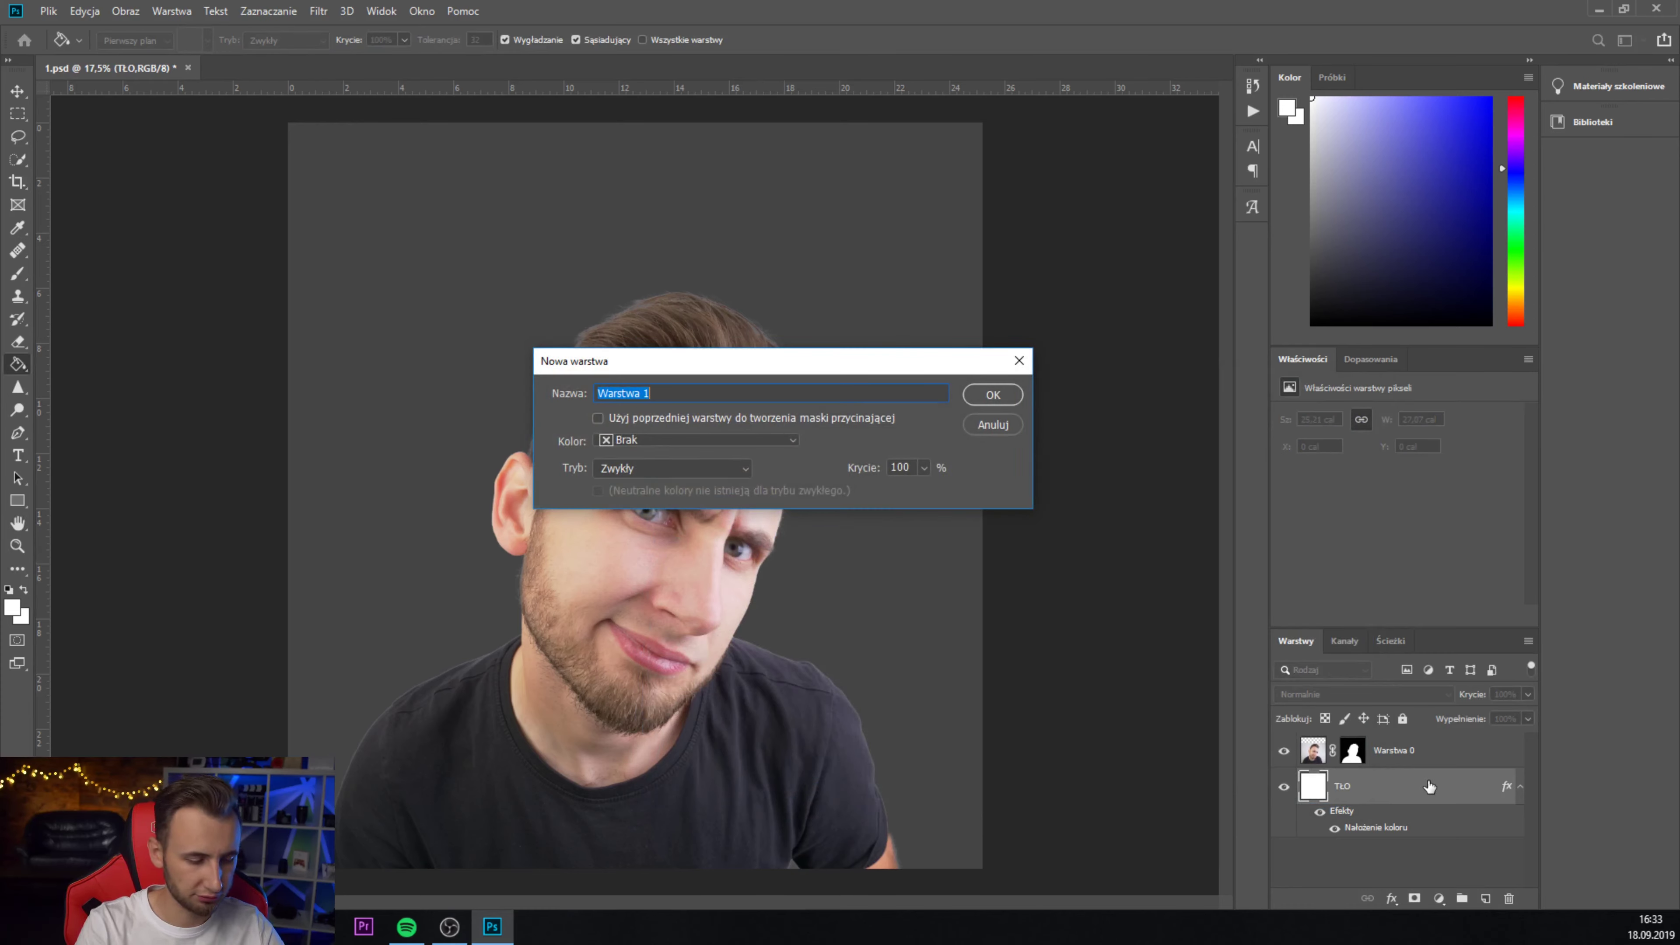
text(ŚWIATŁO TŁA)
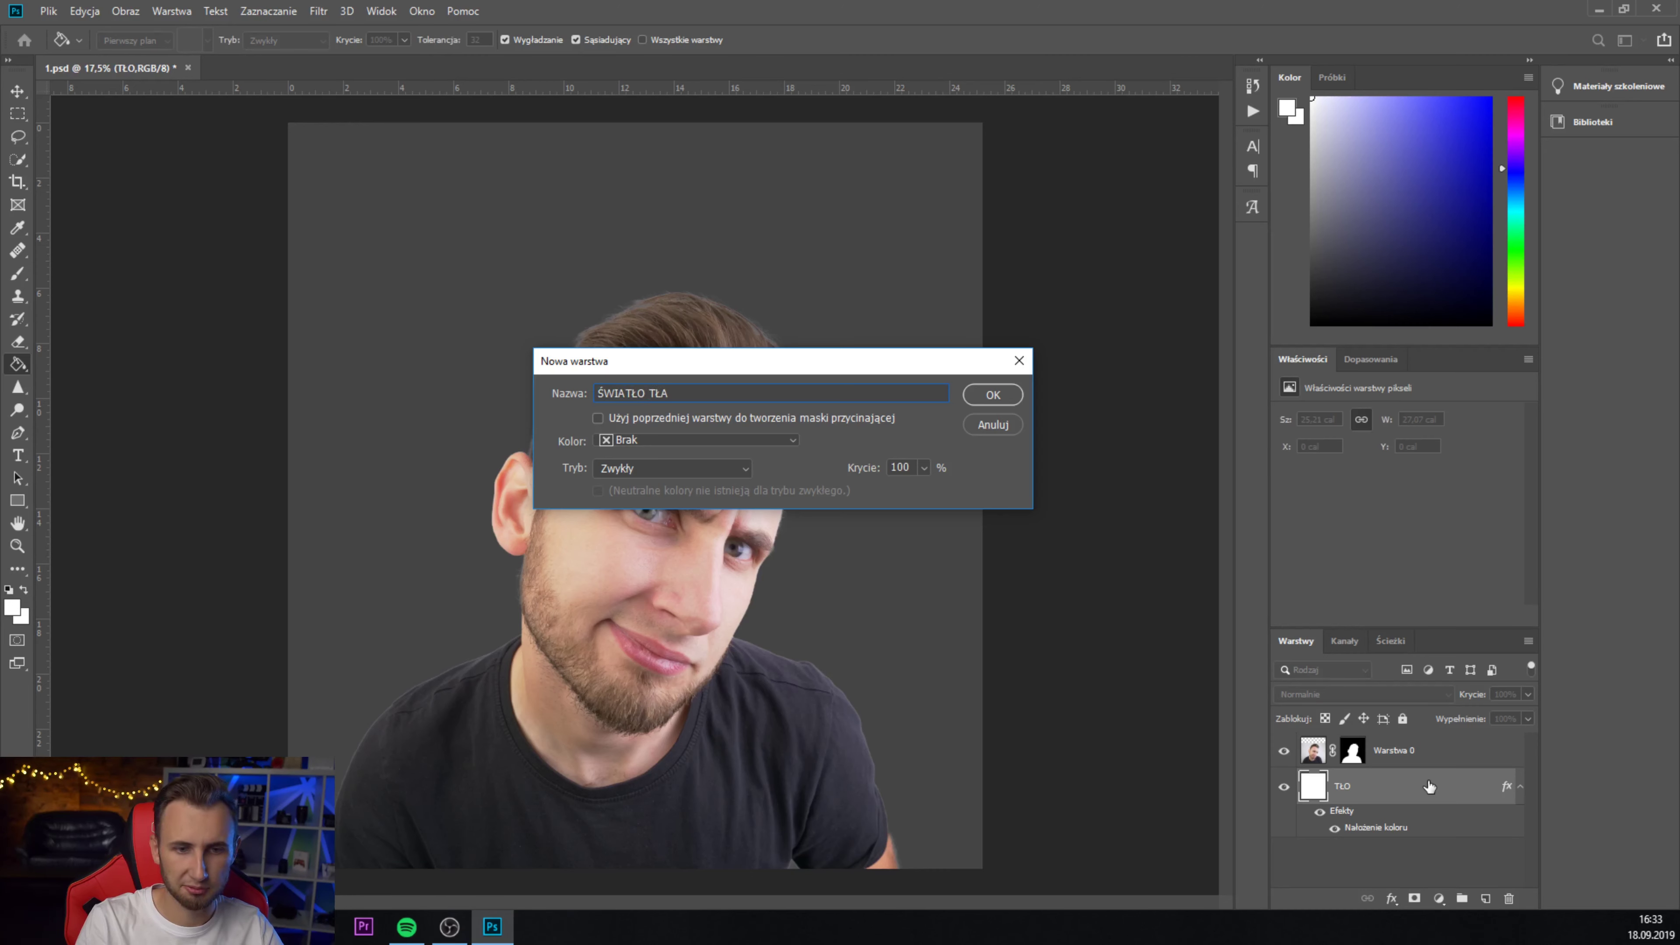
key(Return)
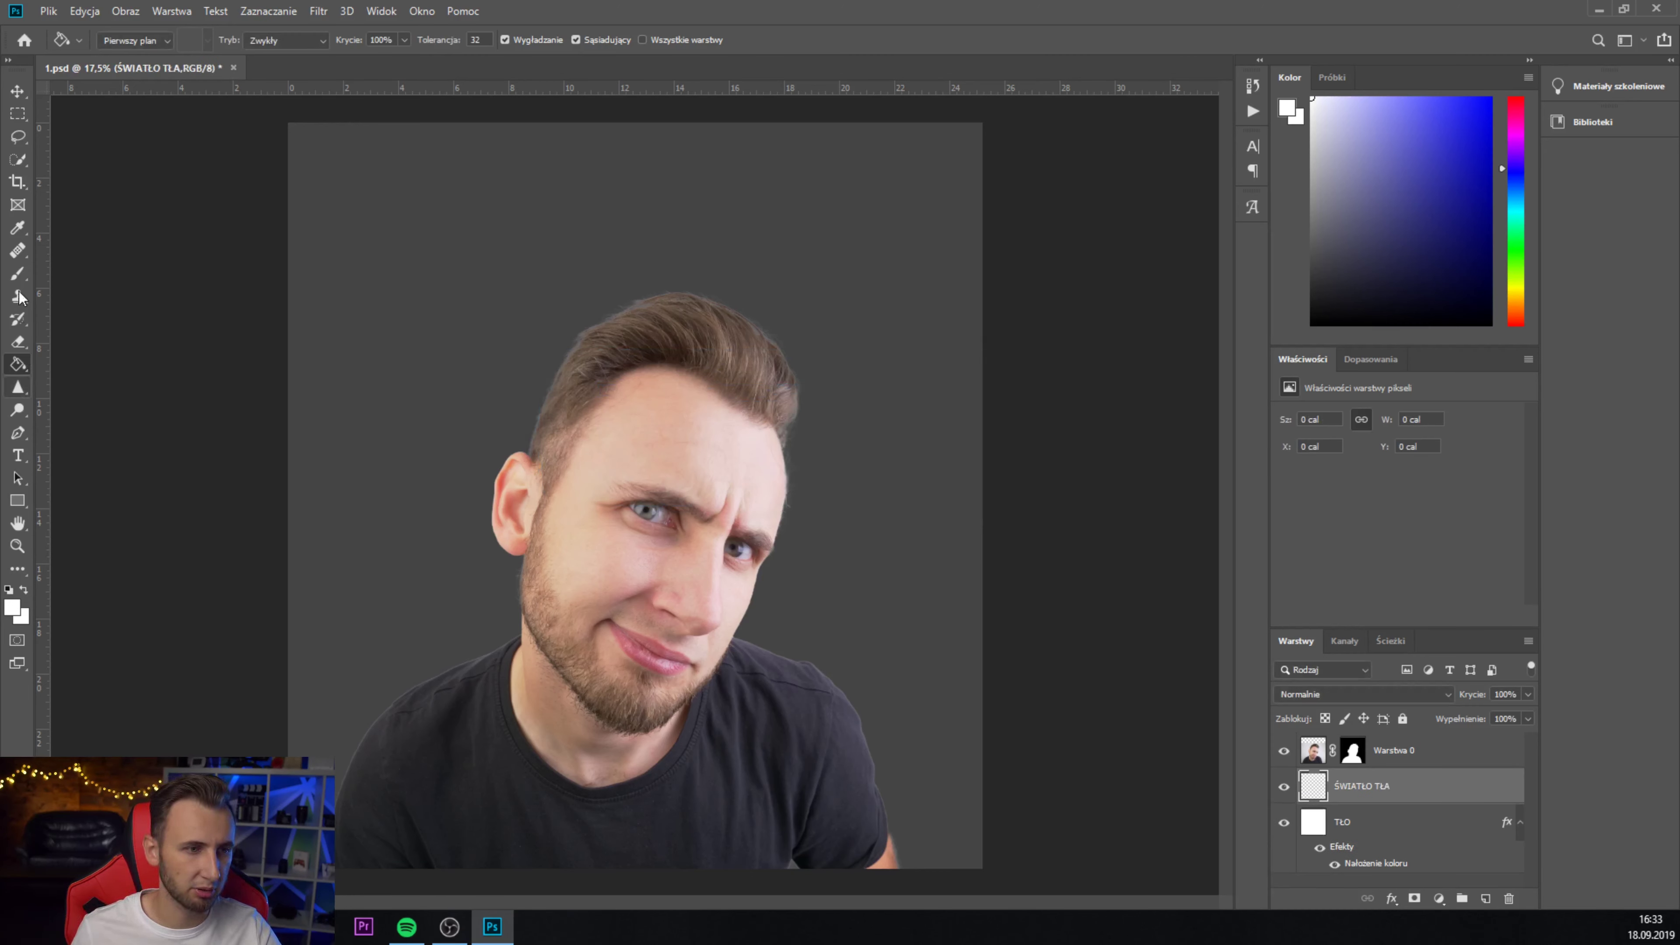
click(14, 615)
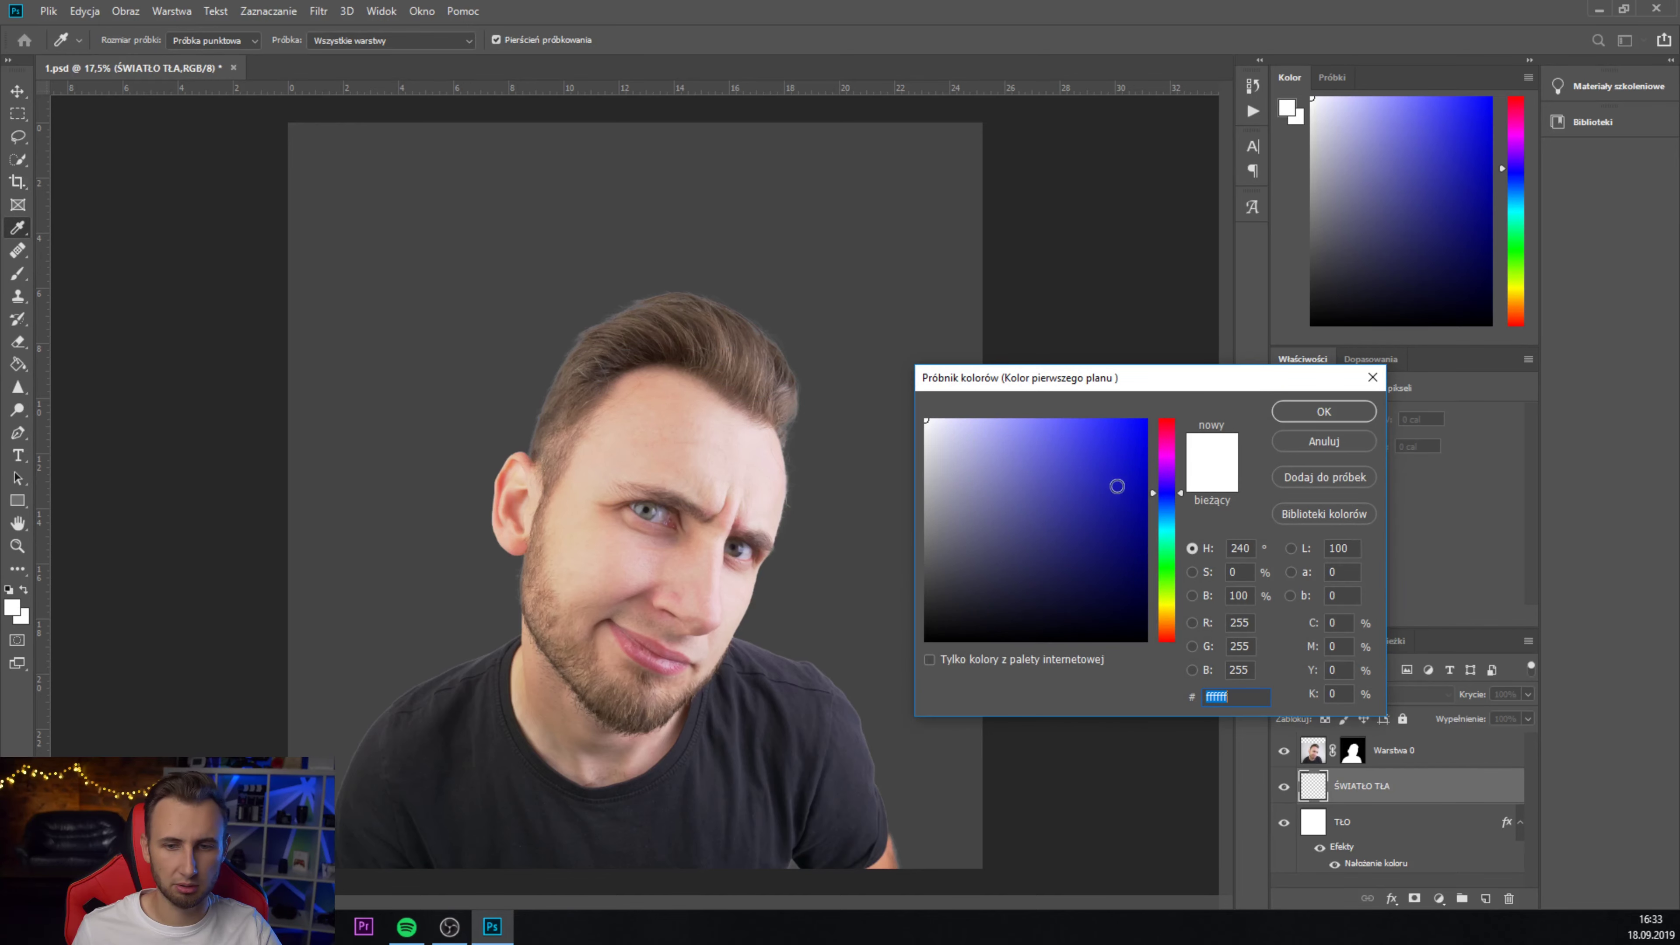
mouse_move(1114, 484)
mouse_down()
mouse_move(889, 483)
mouse_move(883, 455)
mouse_up()
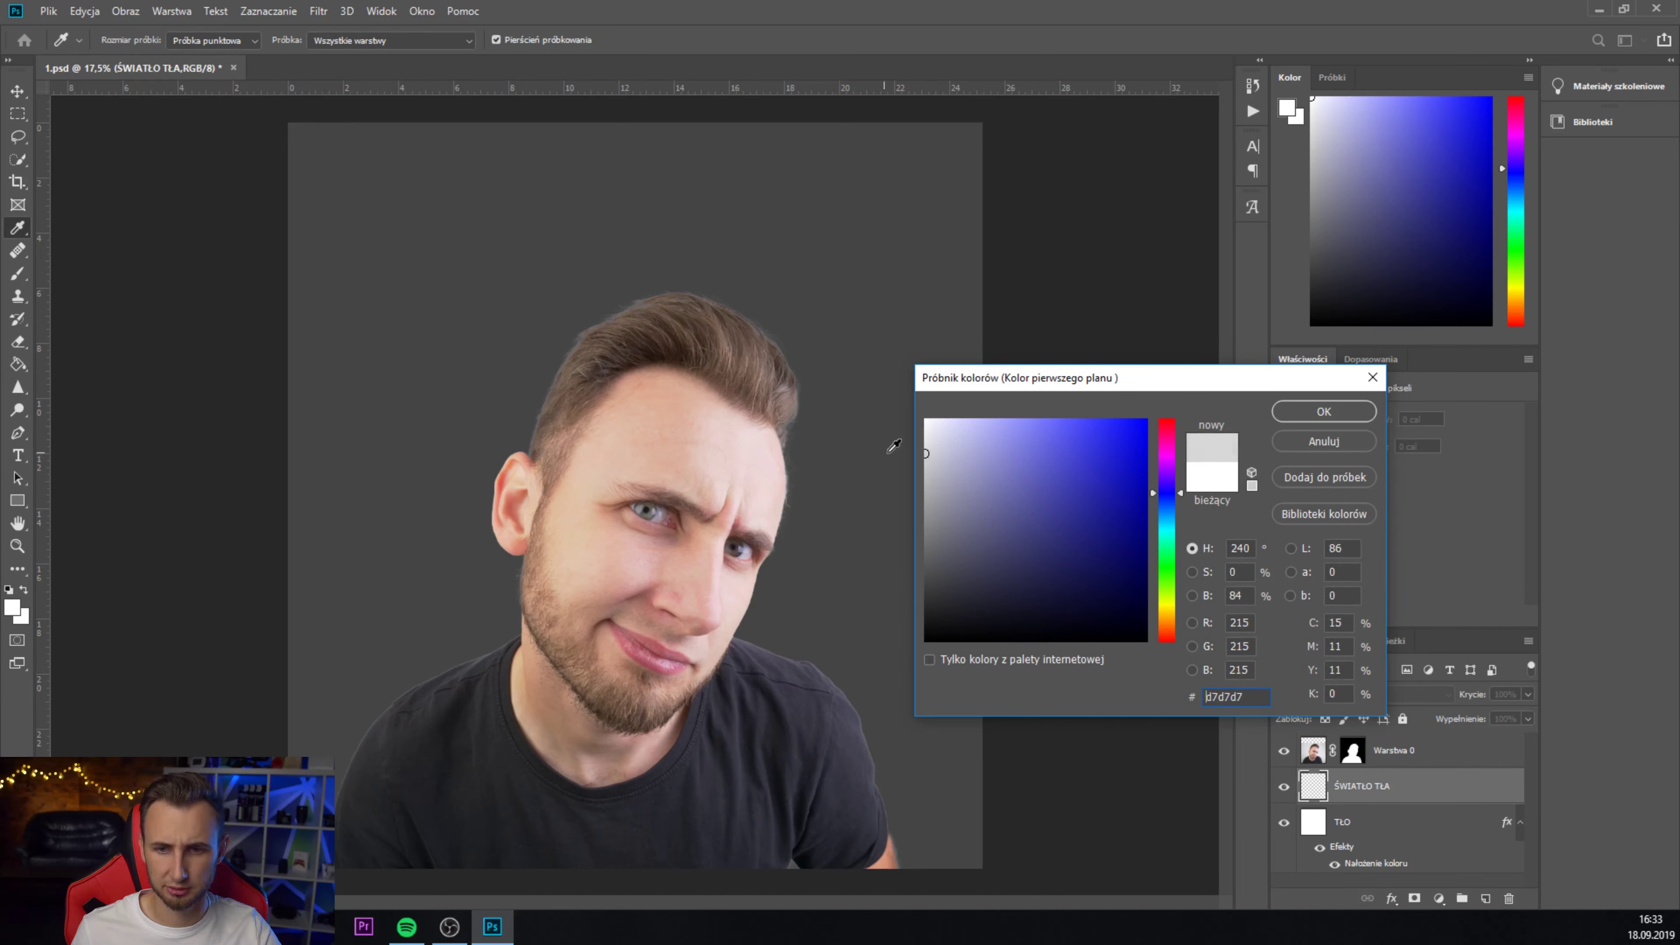
click(1323, 411)
- Paint a soft glow behind the shoulders and neck with a very large soft round brush
key(b)
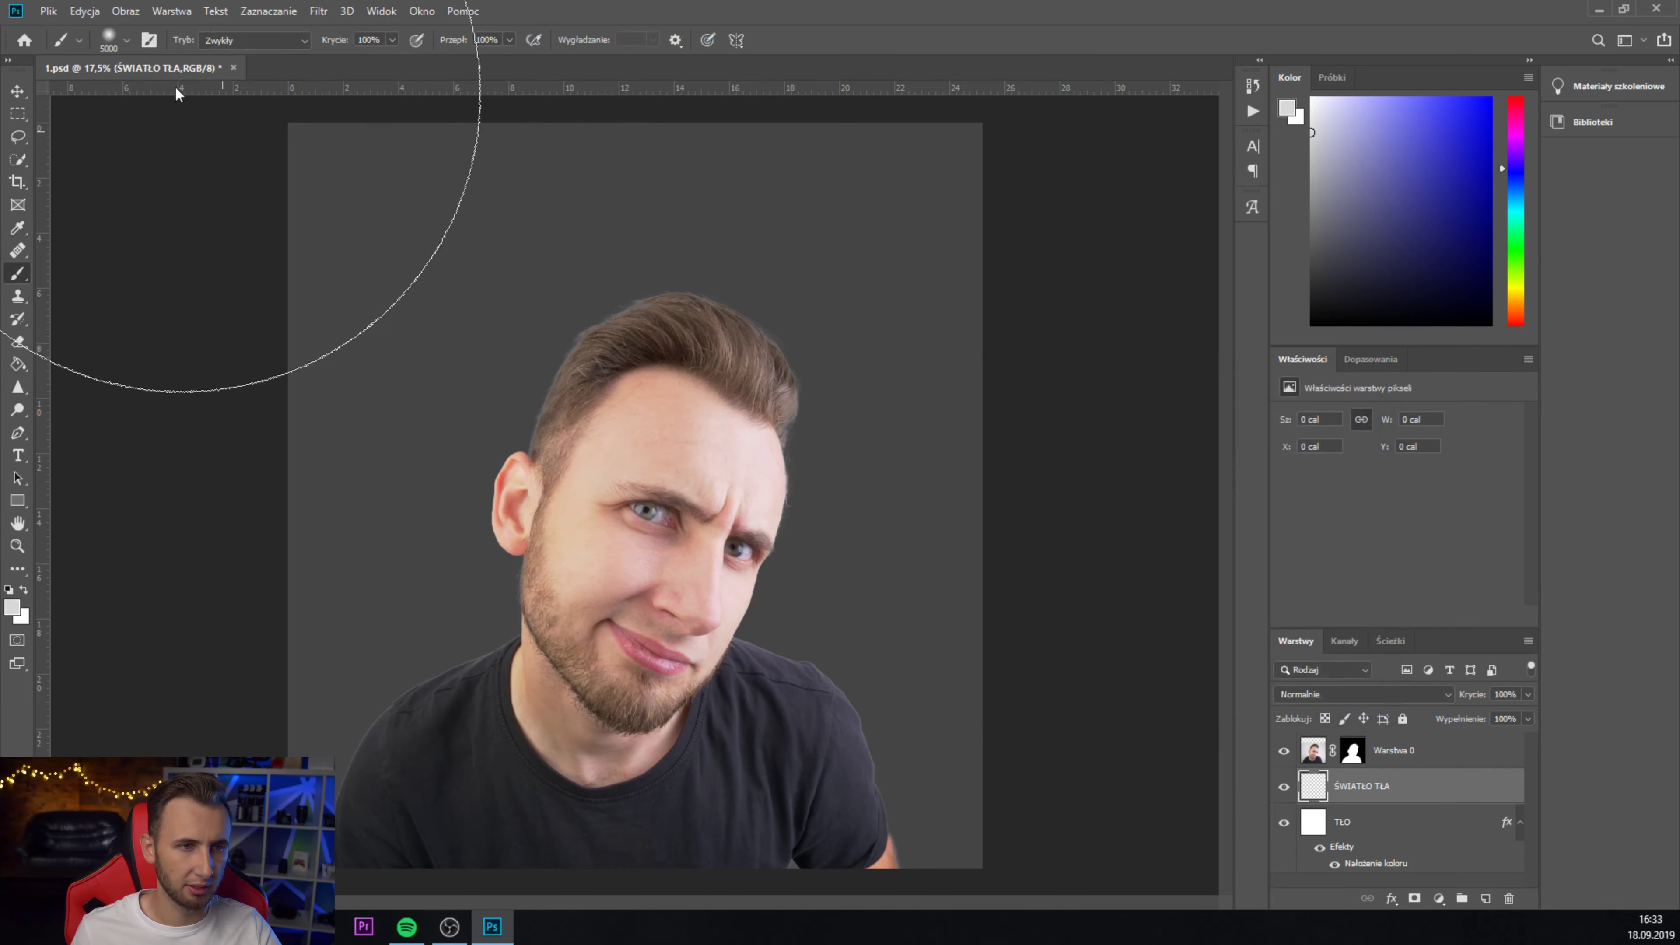
click(127, 41)
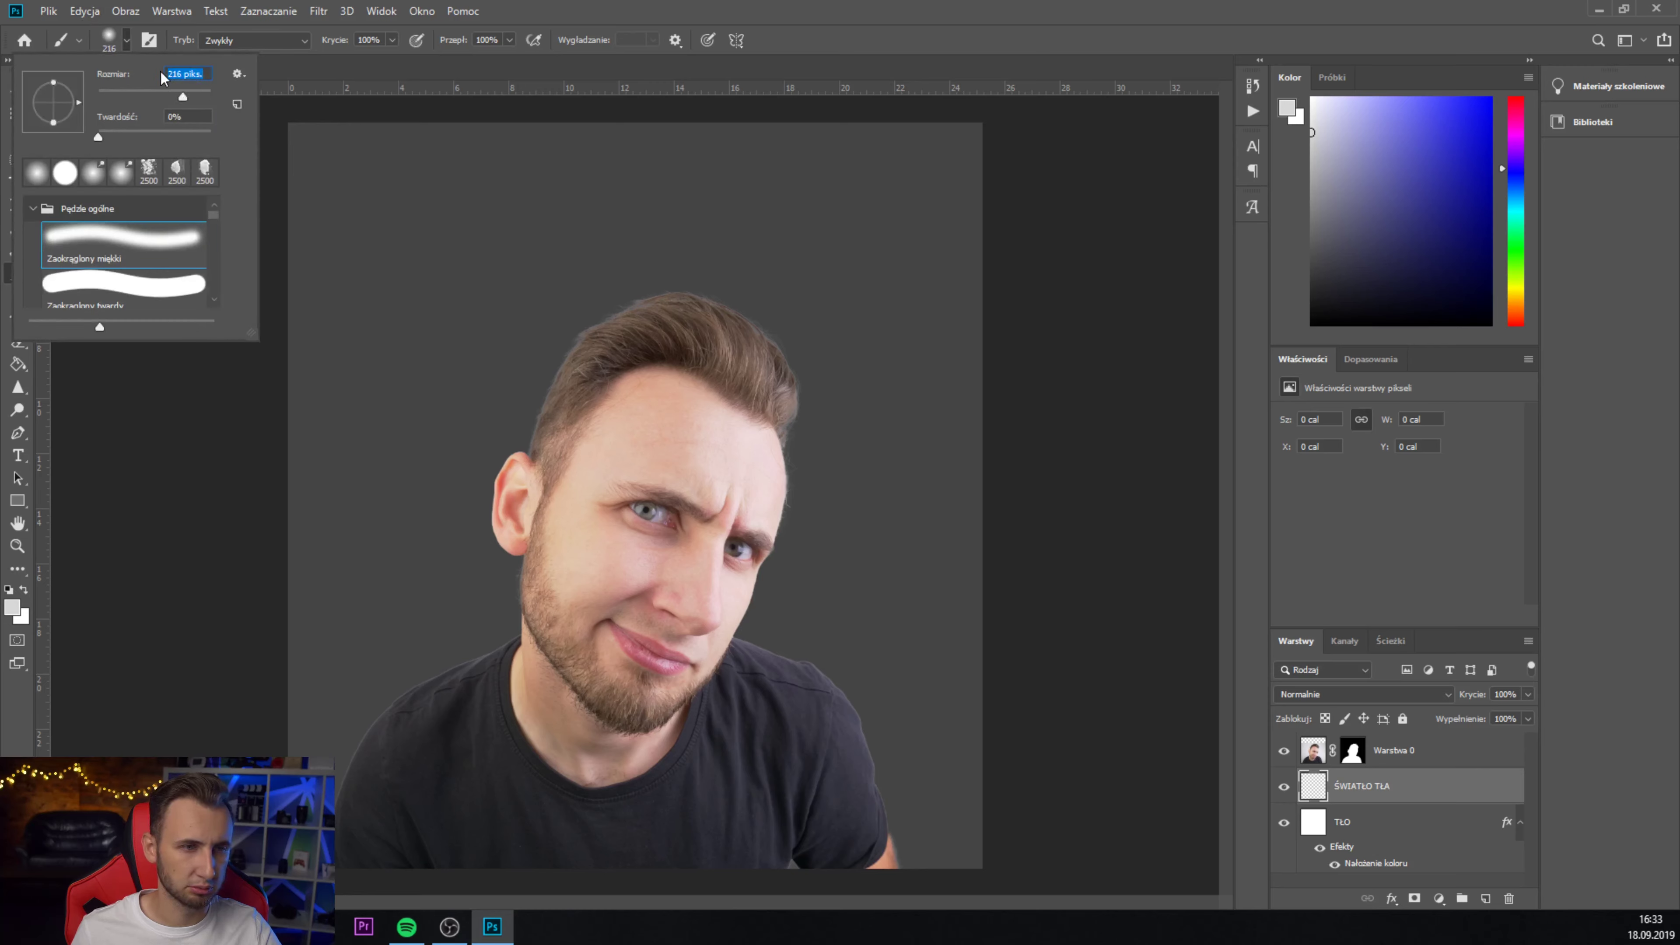
drag(206, 100, 229, 132)
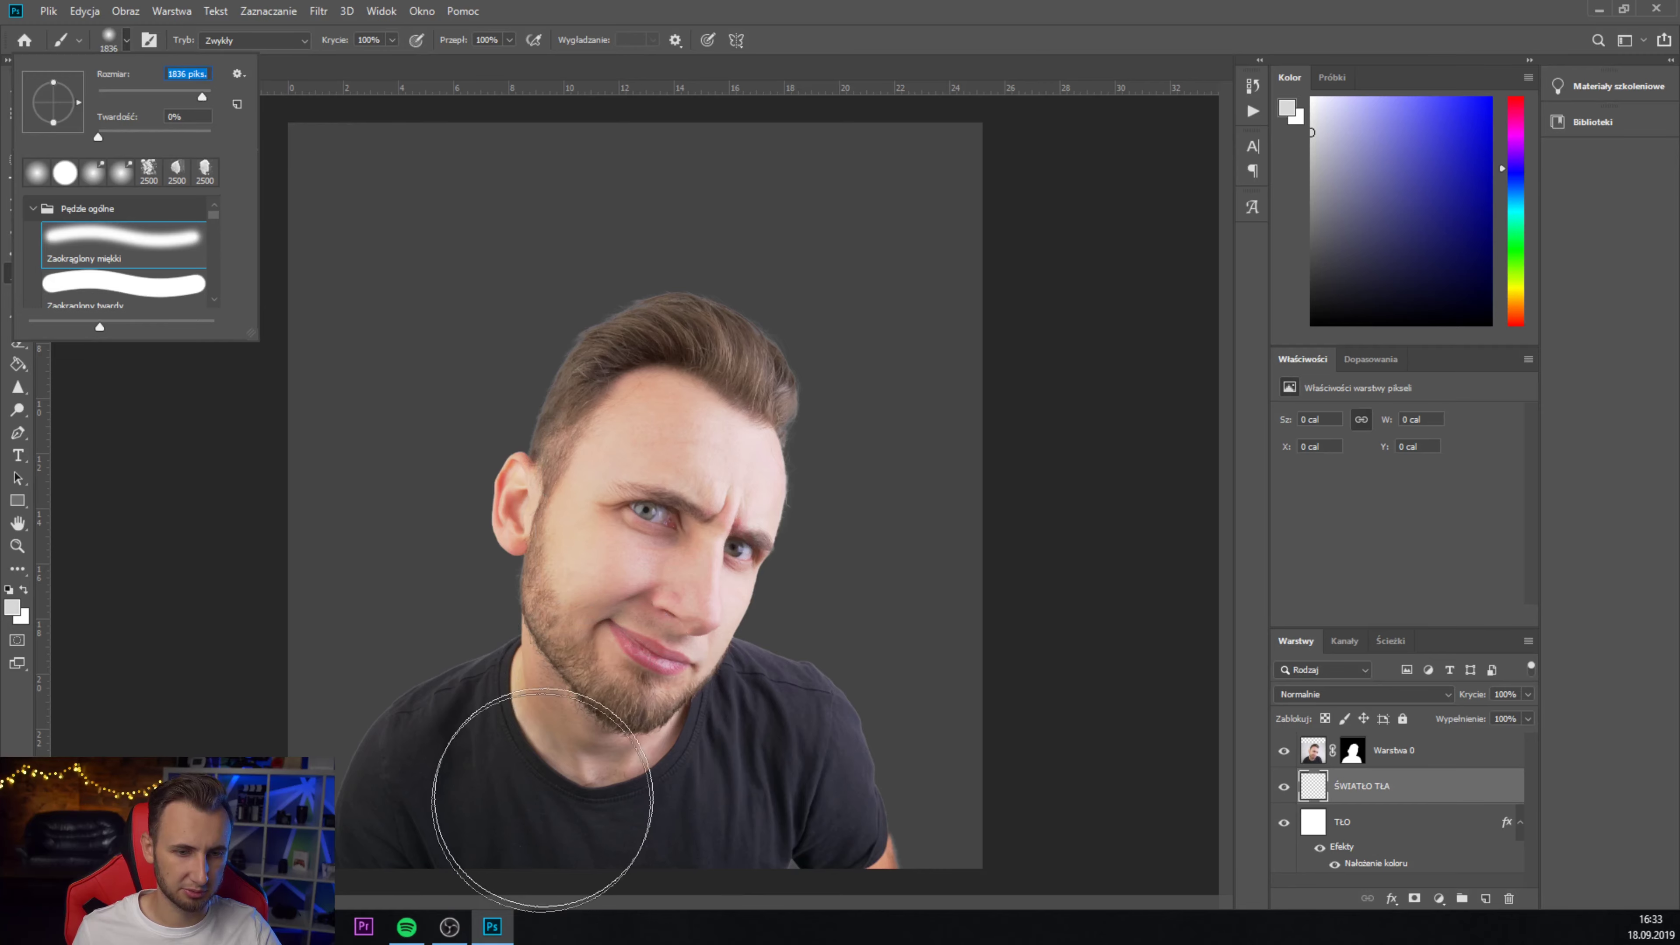
mouse_move(553, 736)
mouse_down()
mouse_move(708, 726)
mouse_move(593, 710)
mouse_move(562, 581)
mouse_up()
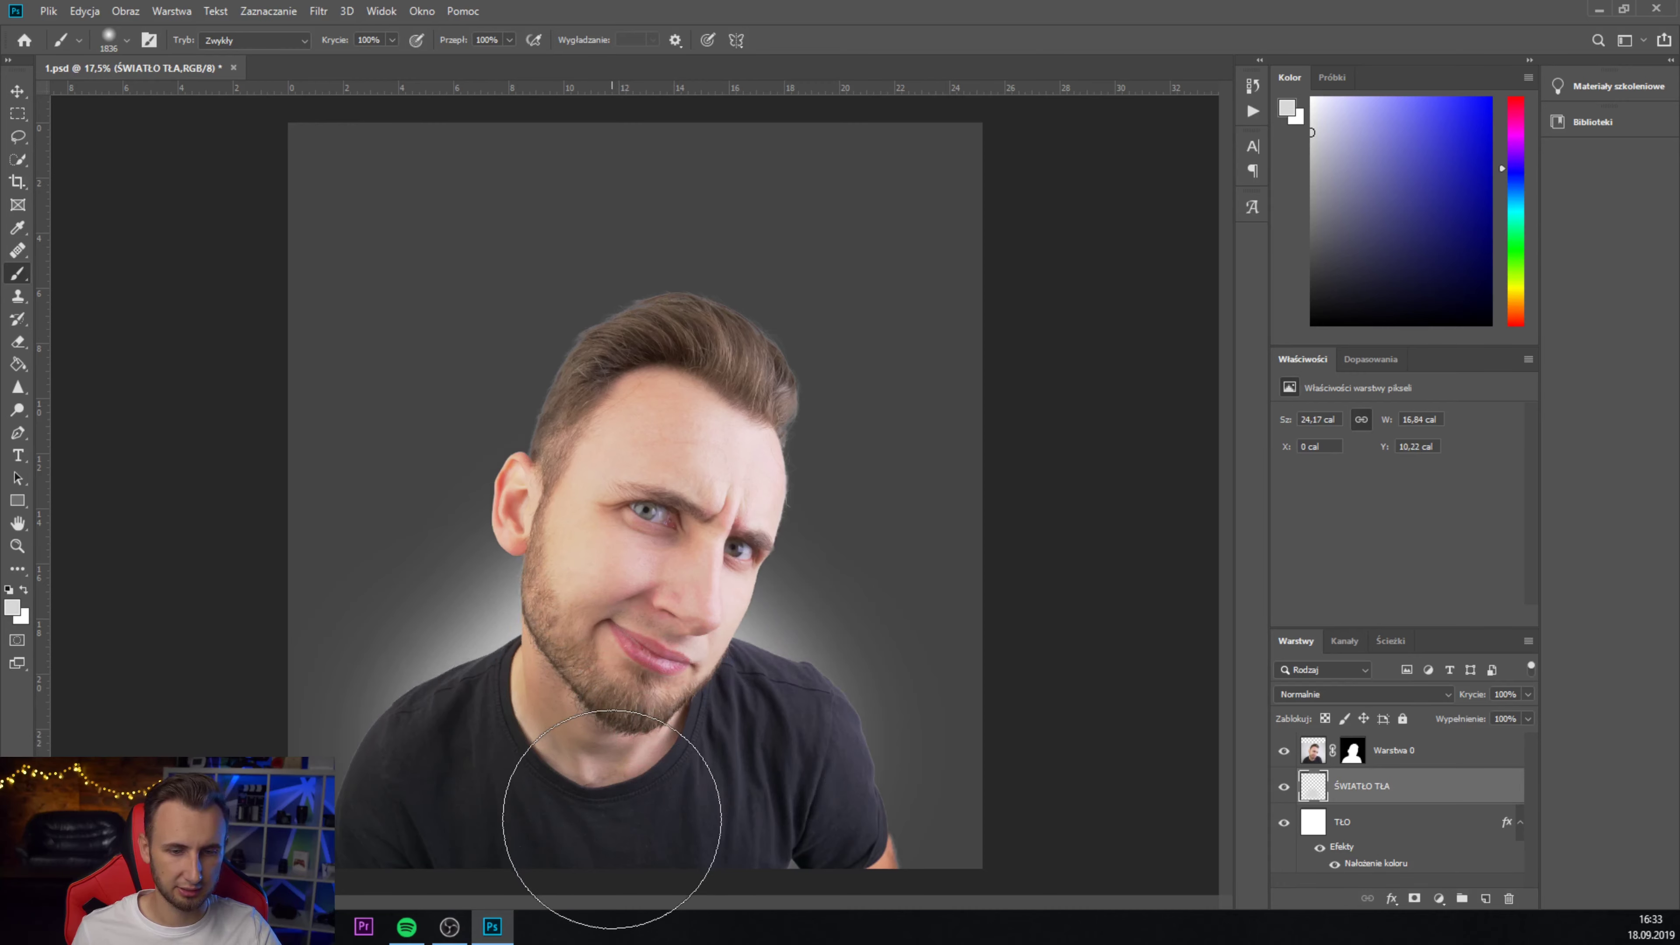
drag(599, 674, 637, 768)
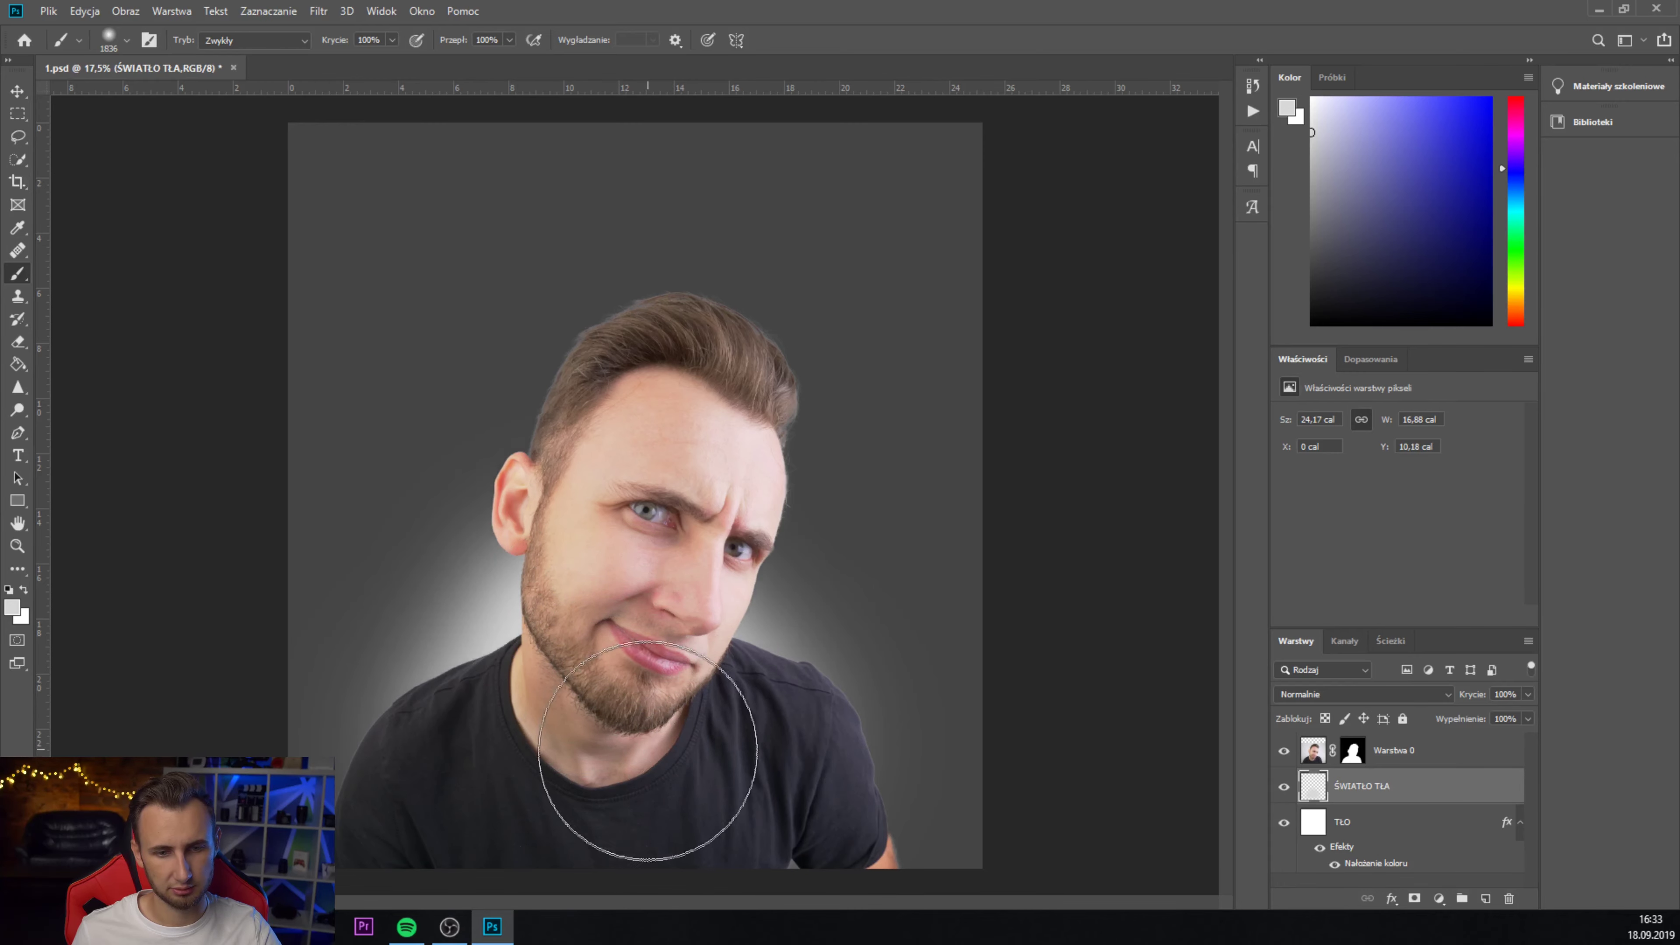
key(v)
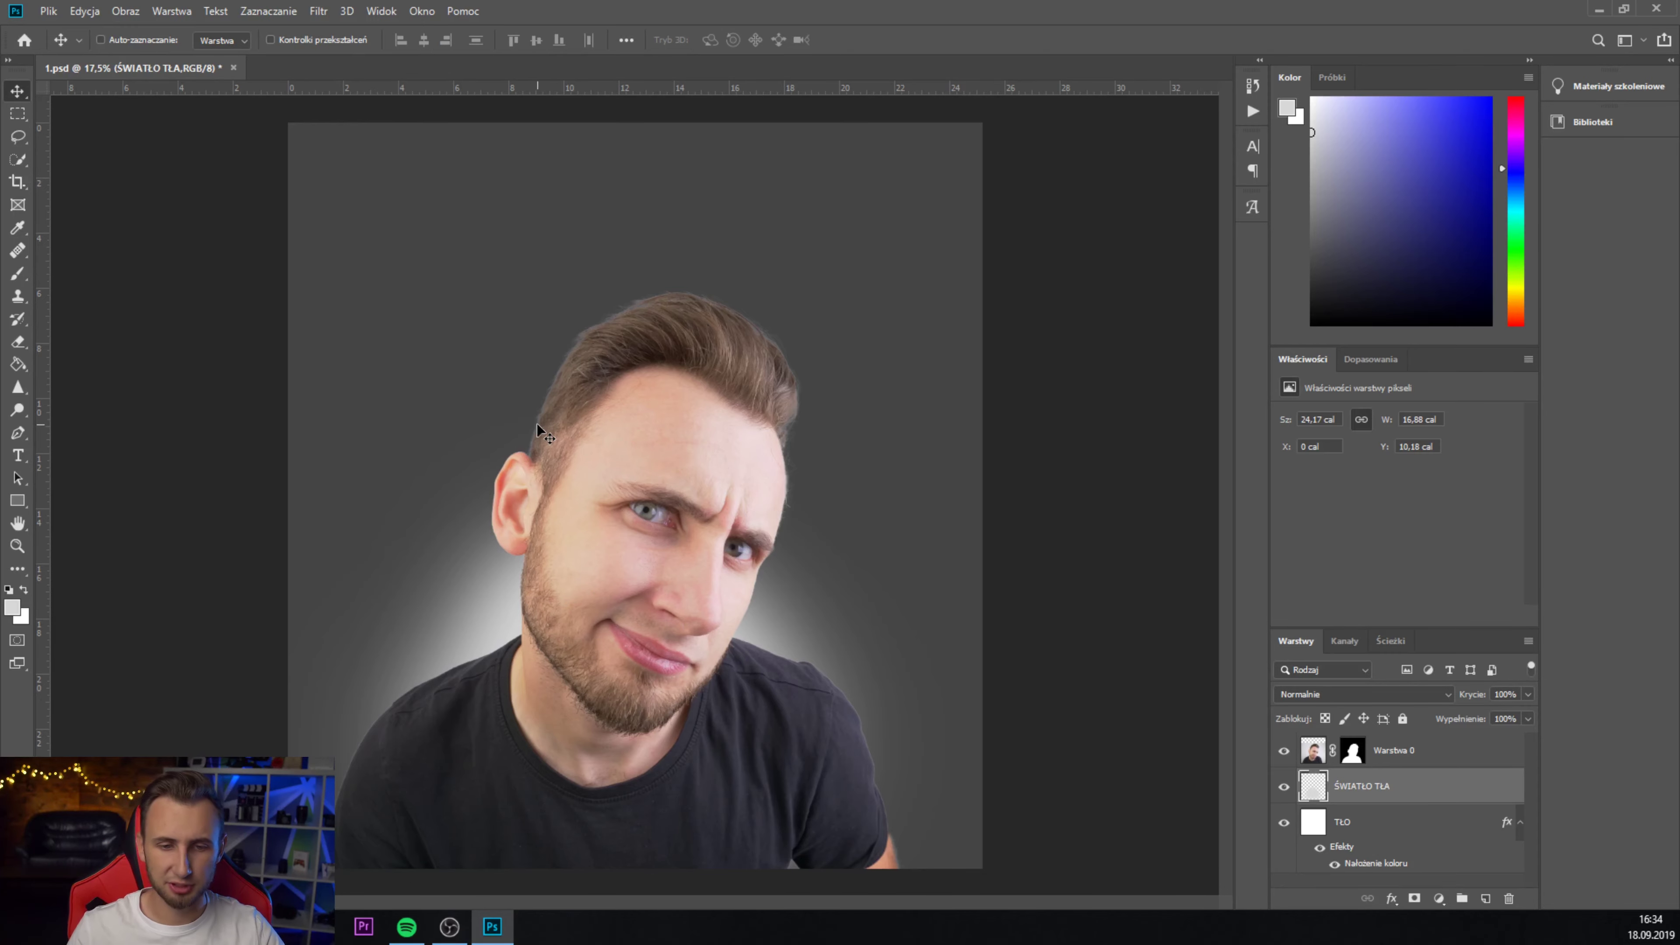
- Target Warstwa 0's layer mask for painting
scroll(765, 431, up, 3)
scroll(765, 433, up, 2)
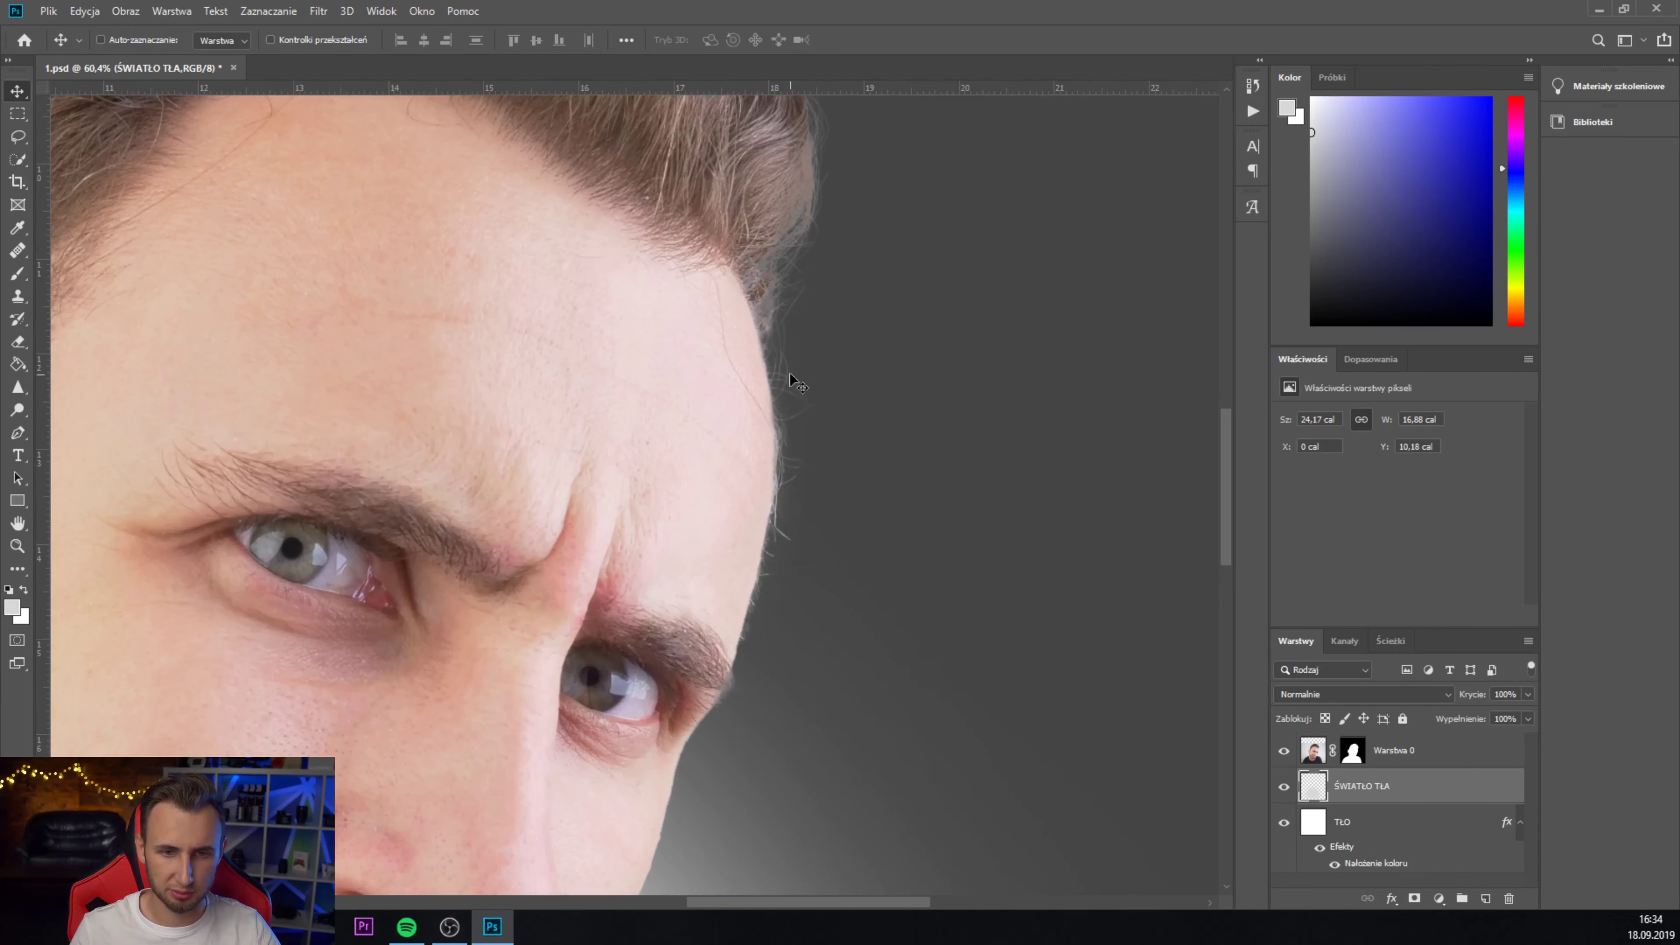
scroll(796, 667, down, 2)
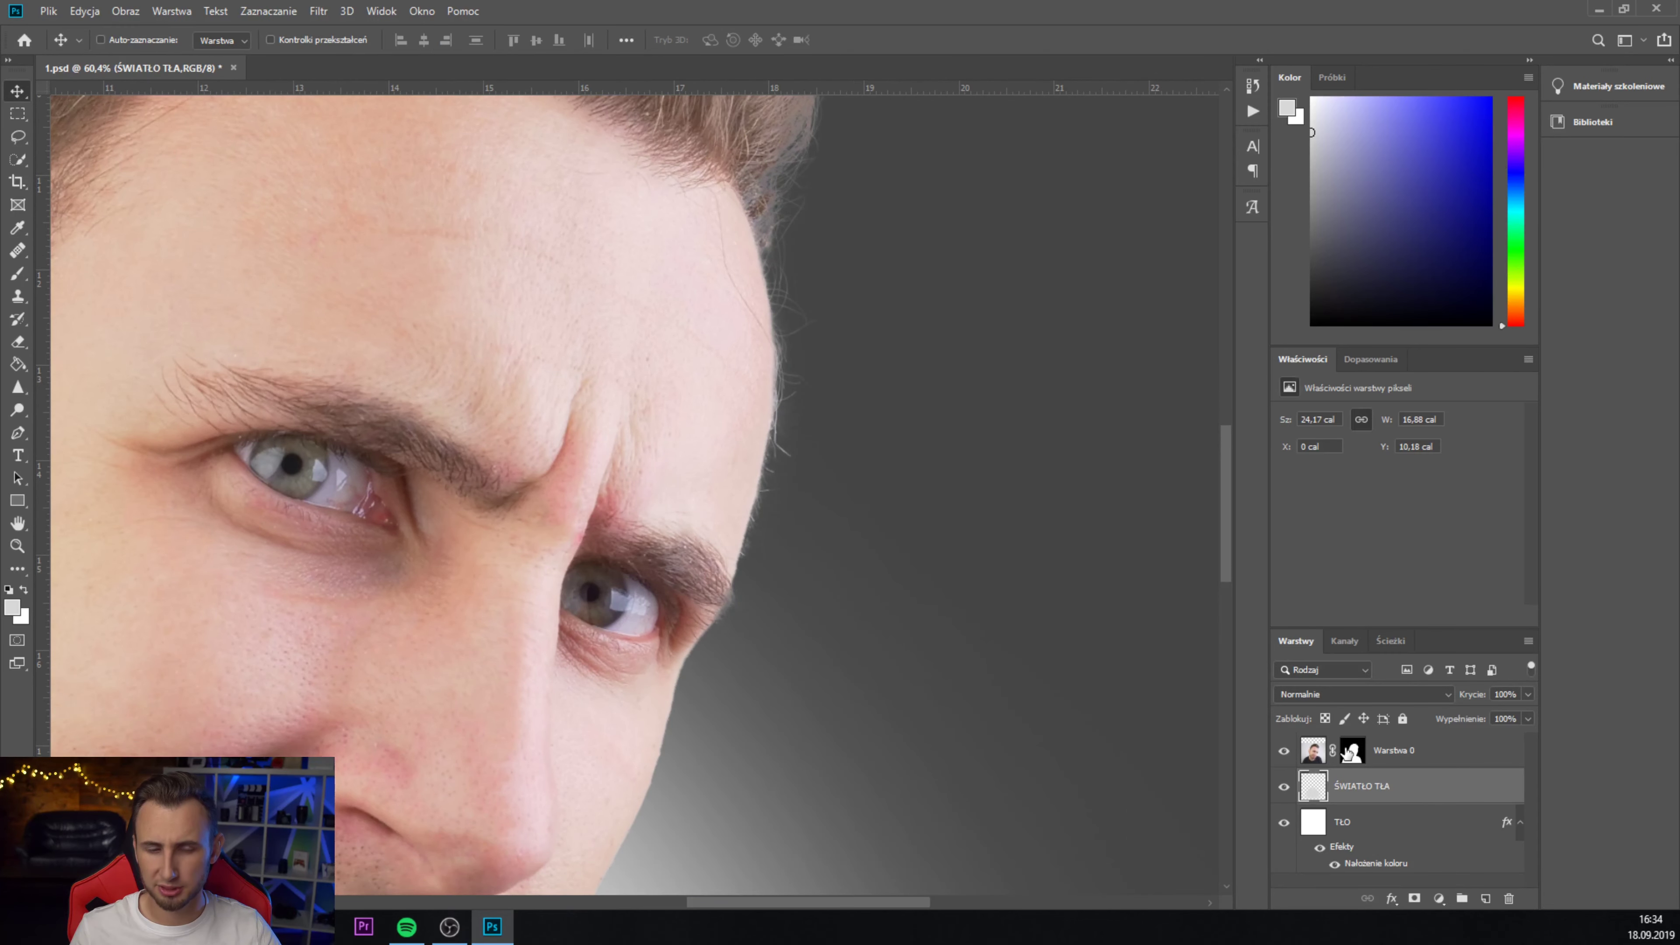
click(1350, 751)
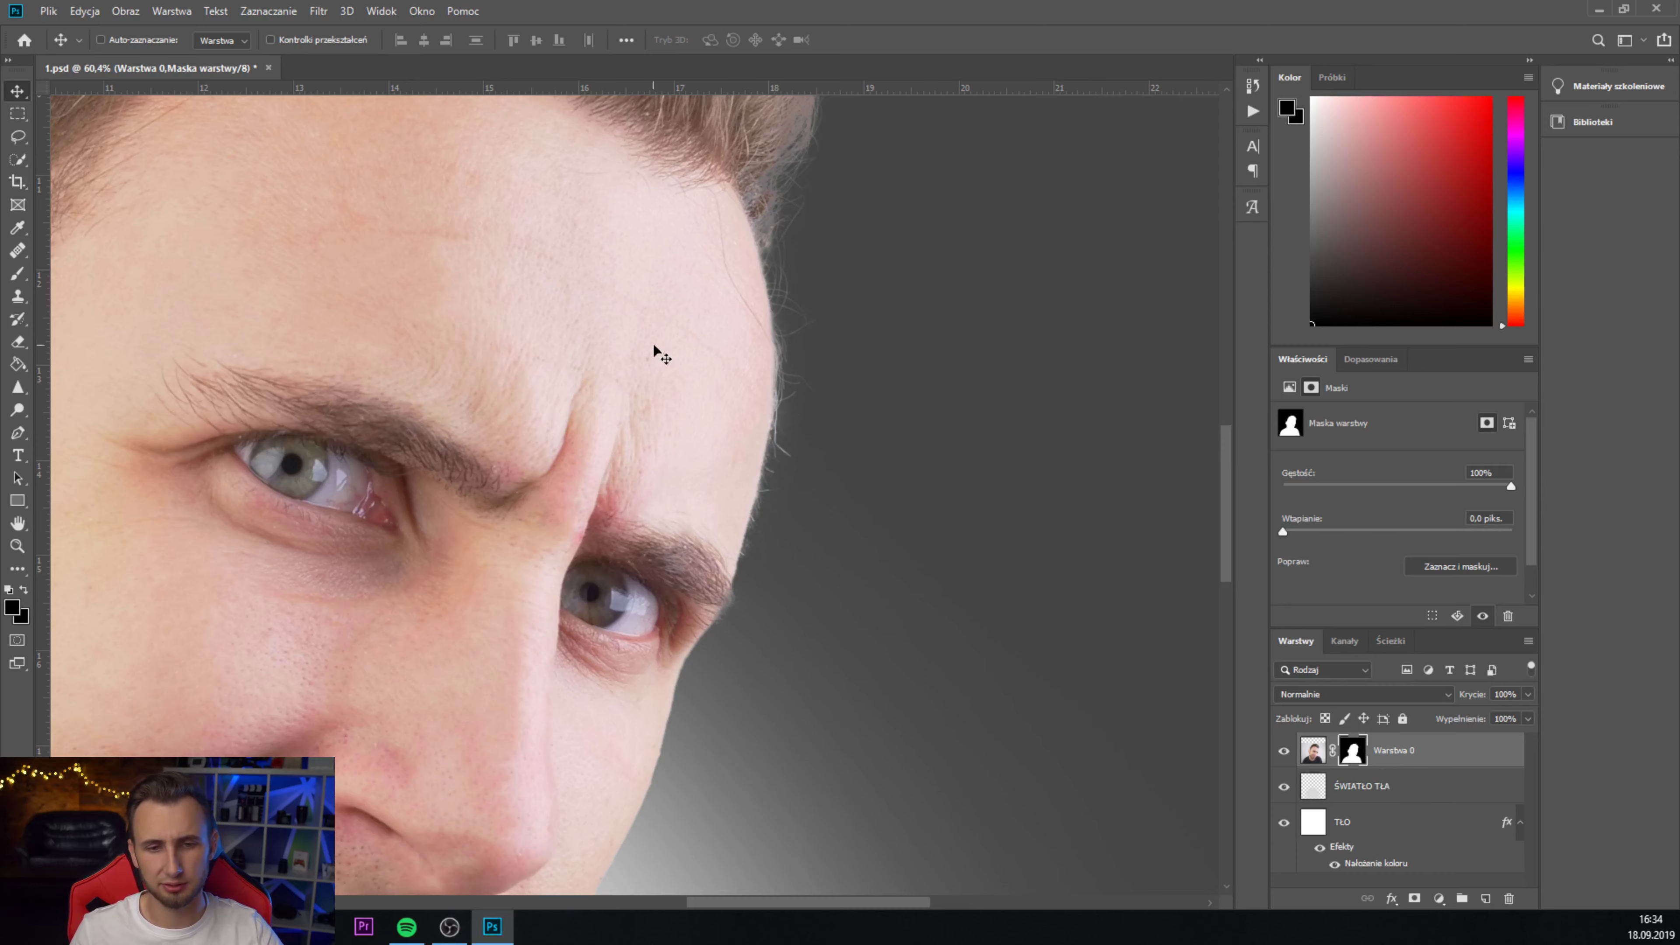
scroll(827, 384, up, 2)
scroll(860, 533, up, 2)
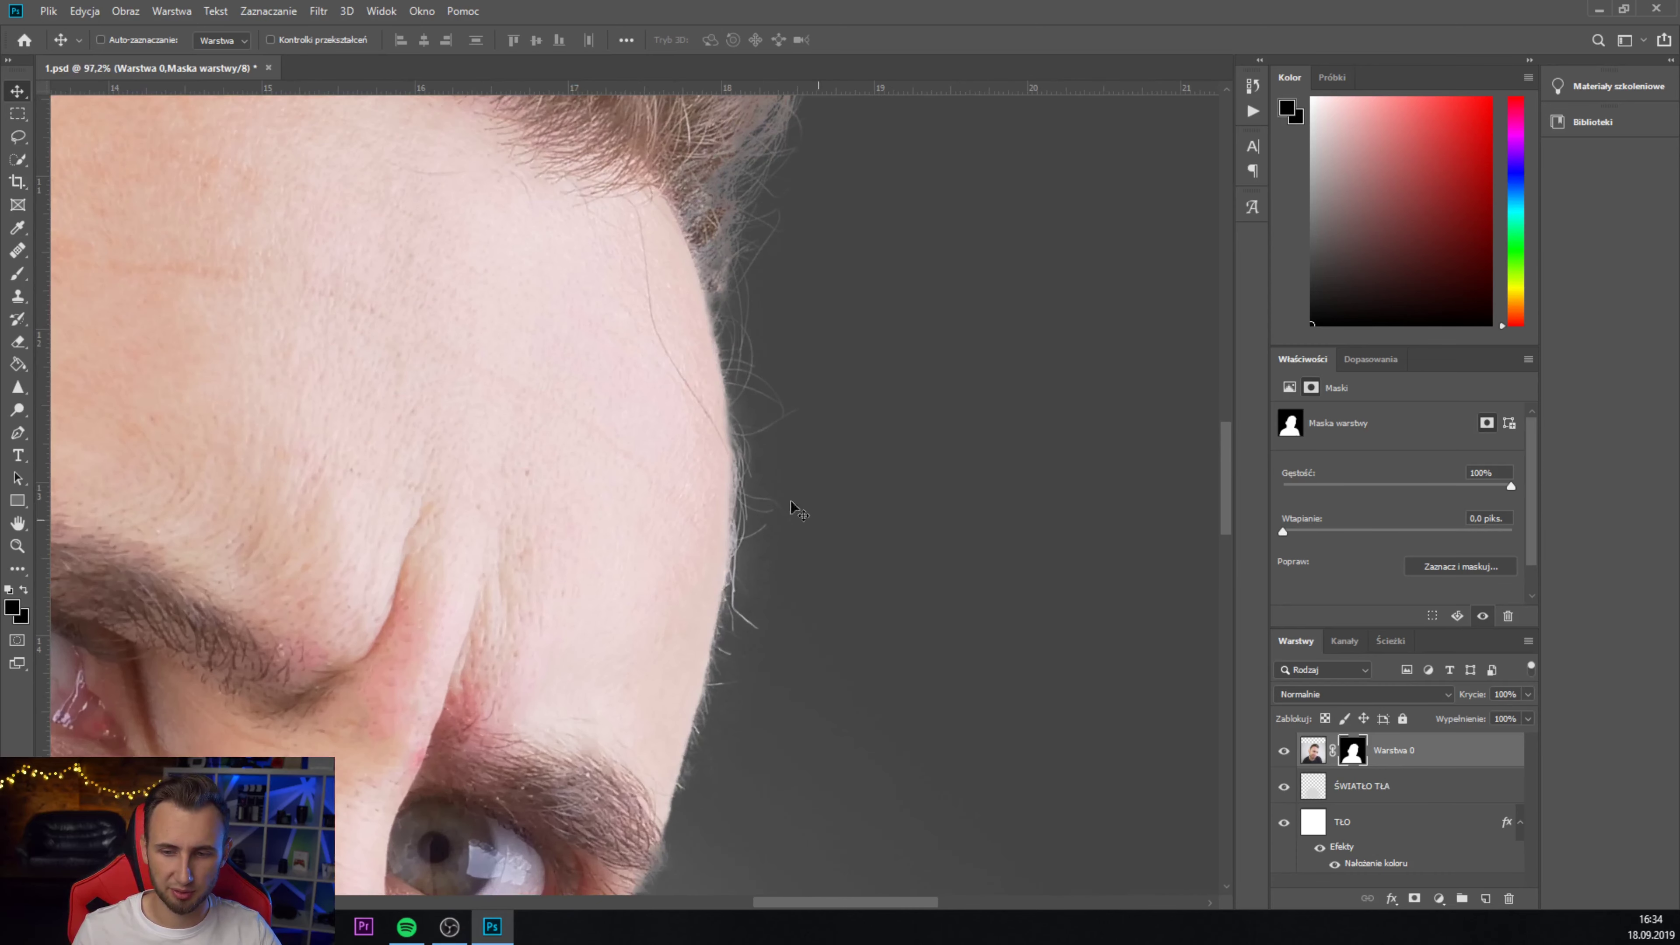
- Paint black along the forehead edge with a 49% hardness brush to hide stray hairs
click(18, 274)
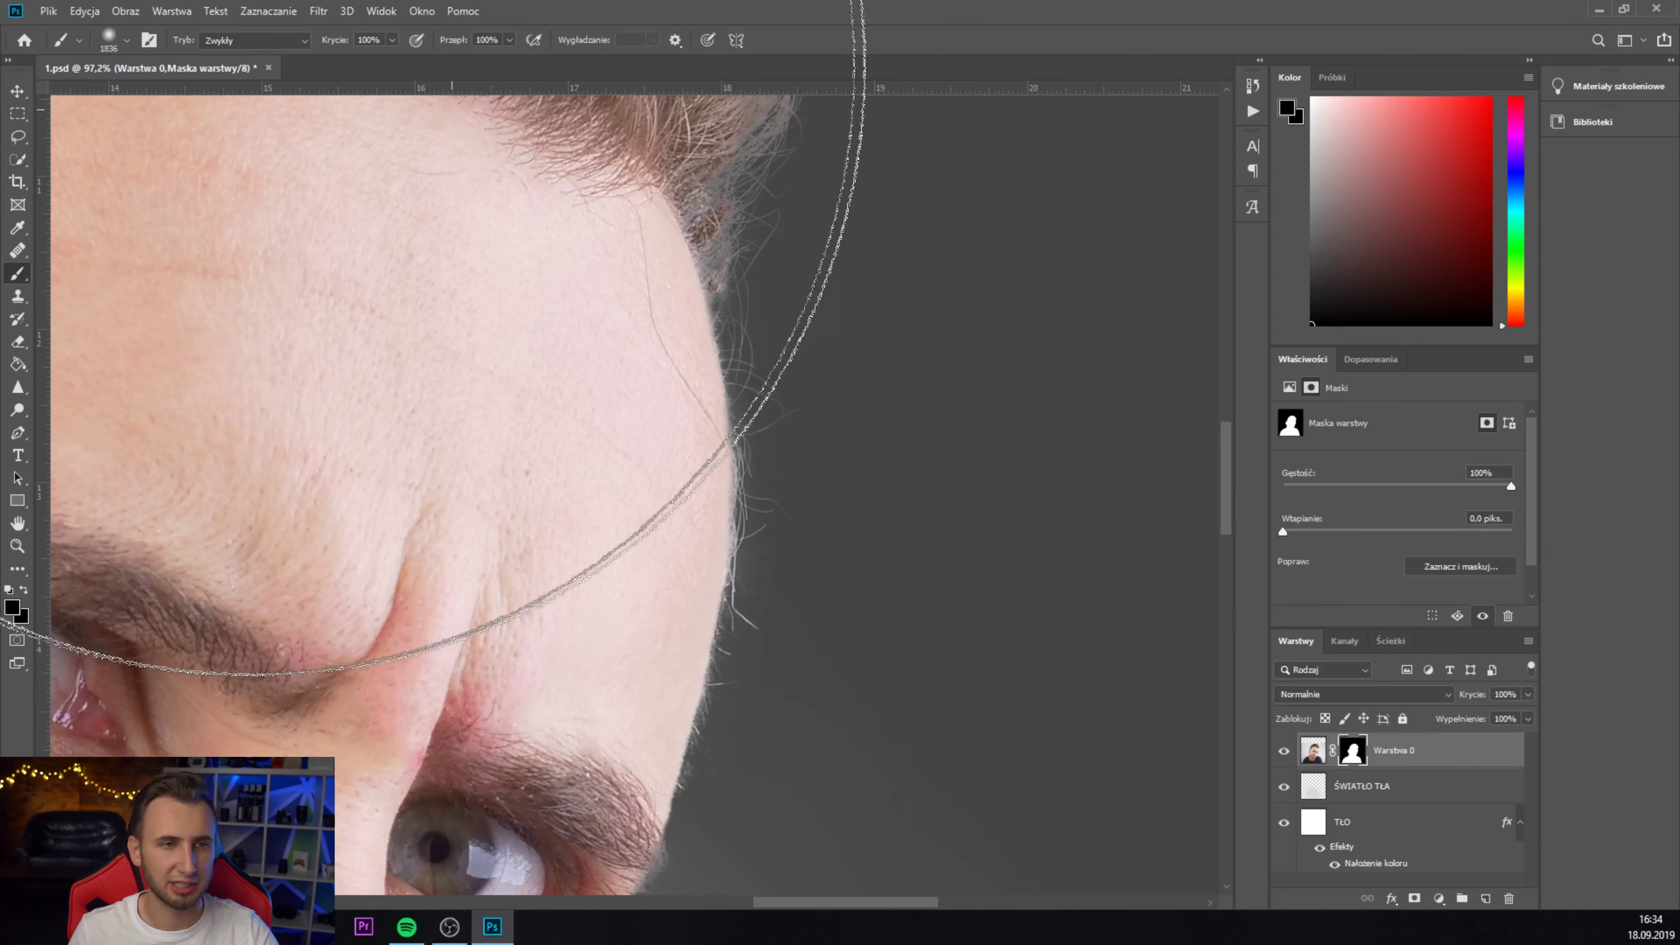
click(127, 40)
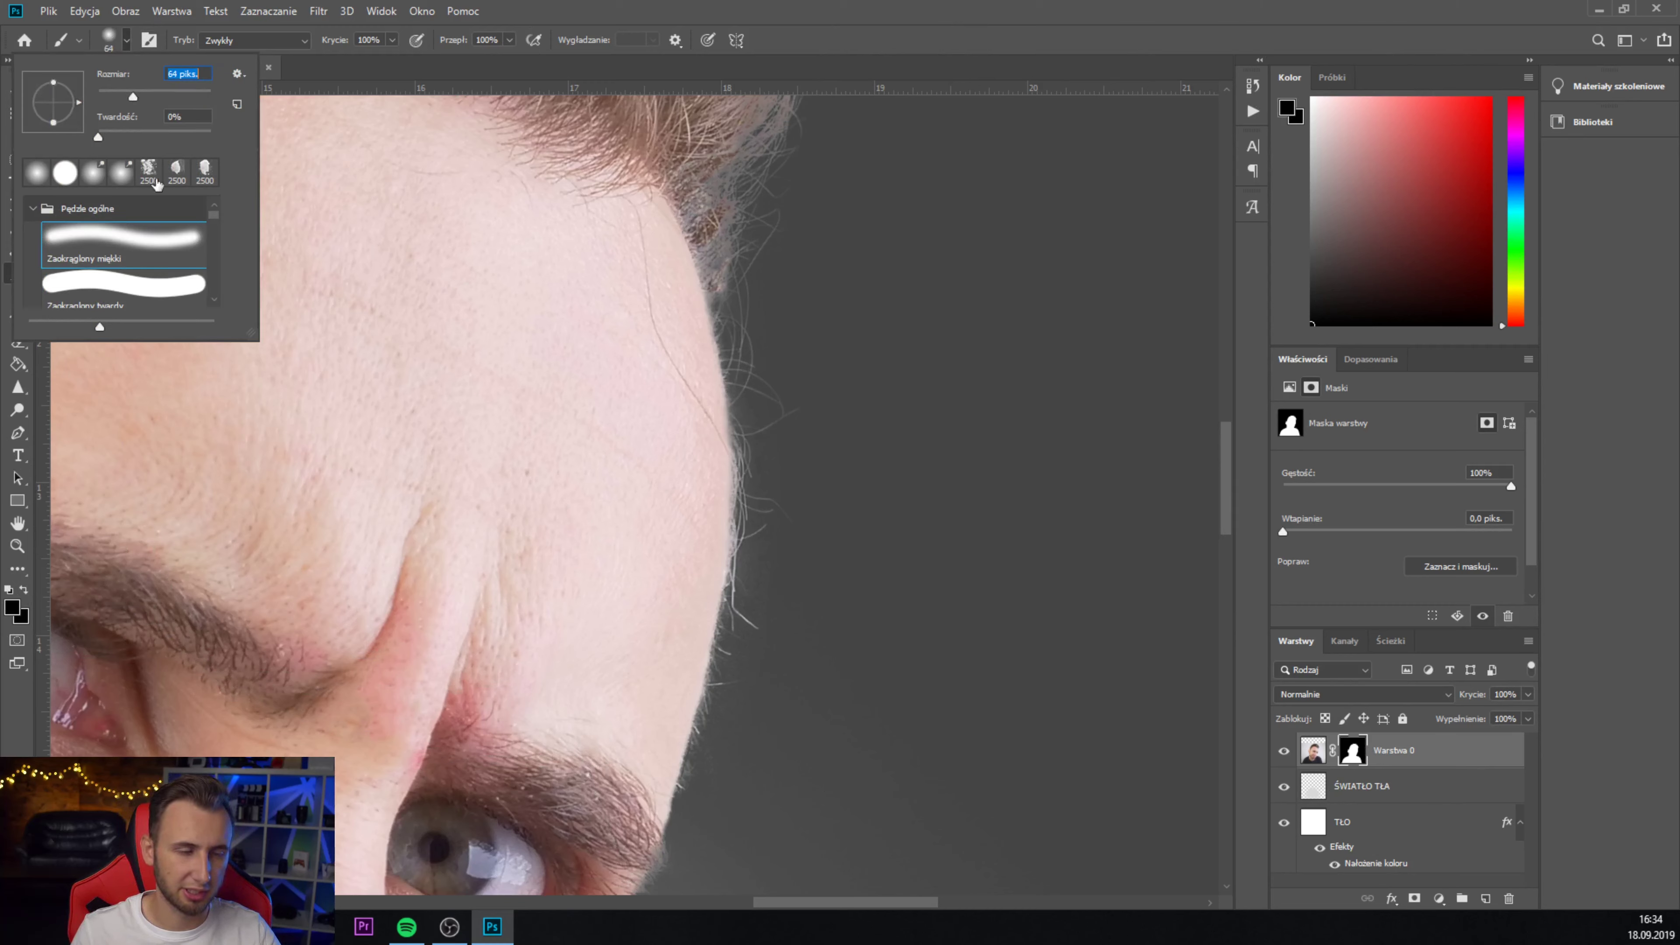
drag(98, 139, 153, 137)
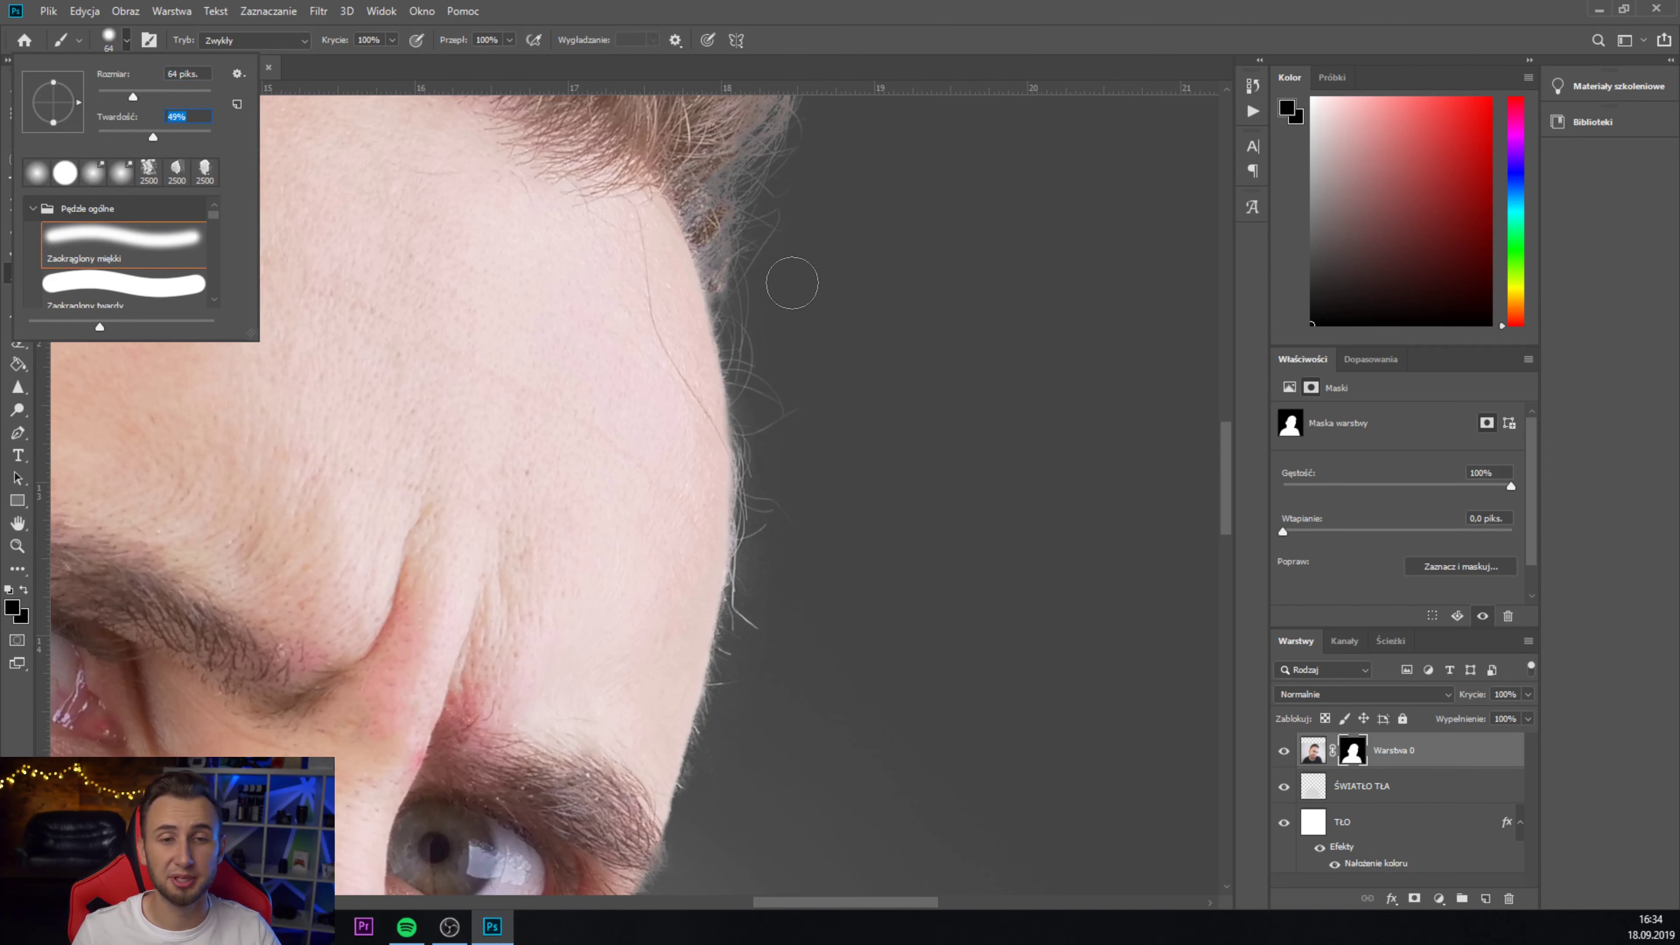
click(783, 345)
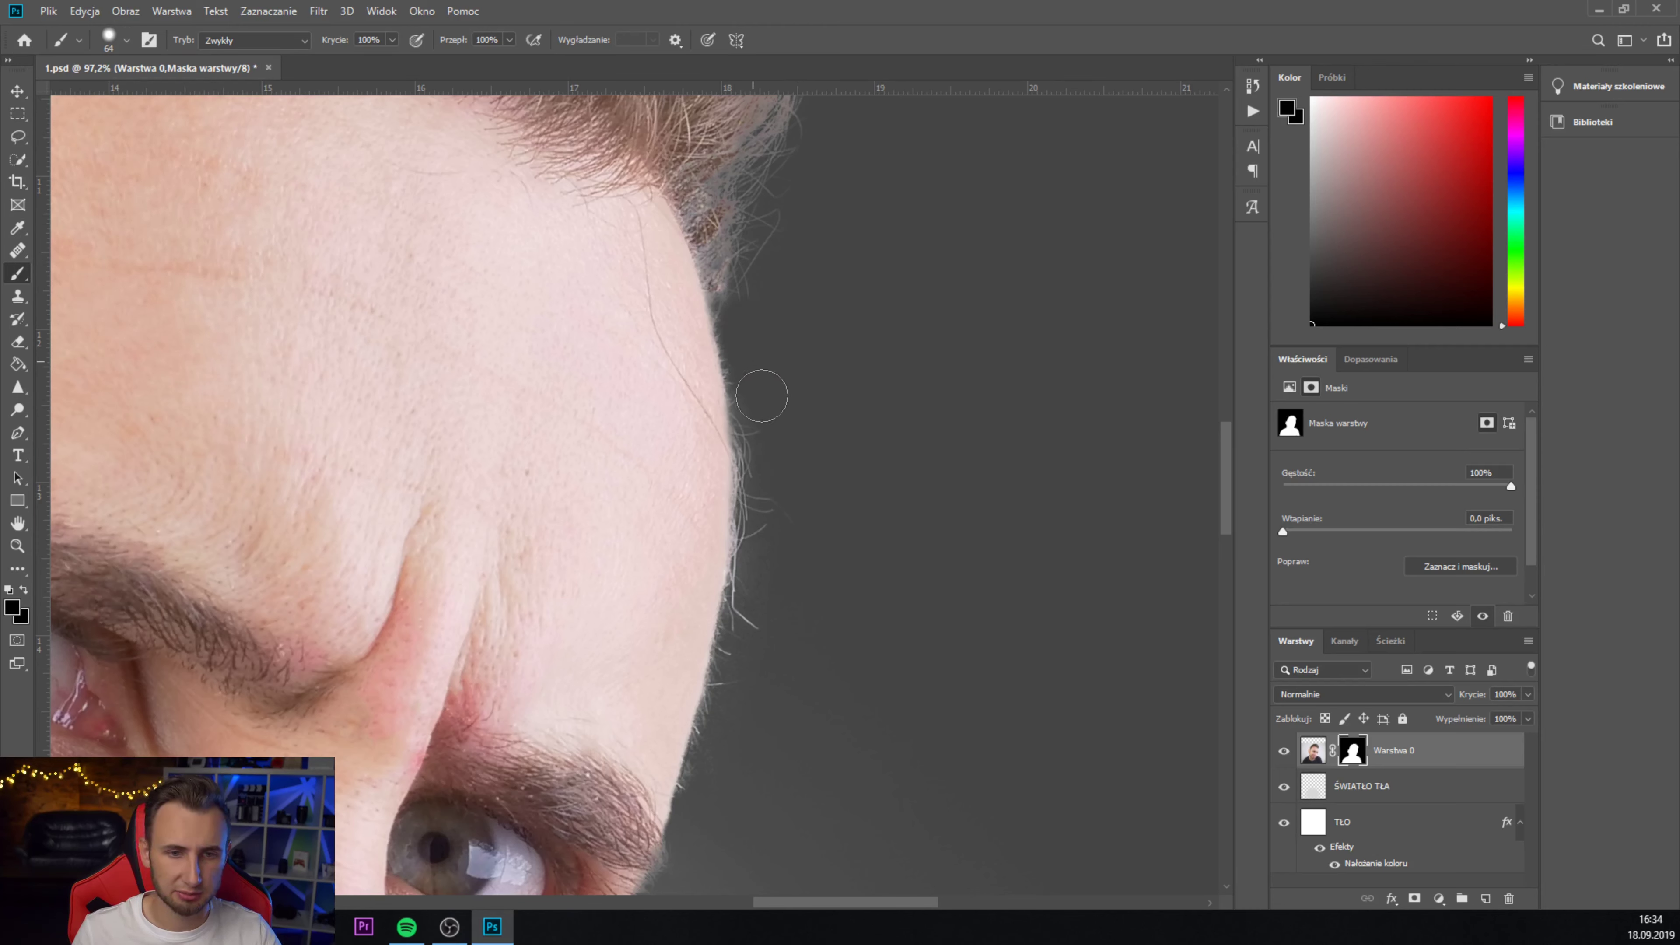
mouse_move(750, 345)
mouse_down()
mouse_move(758, 572)
mouse_move(756, 358)
mouse_up()
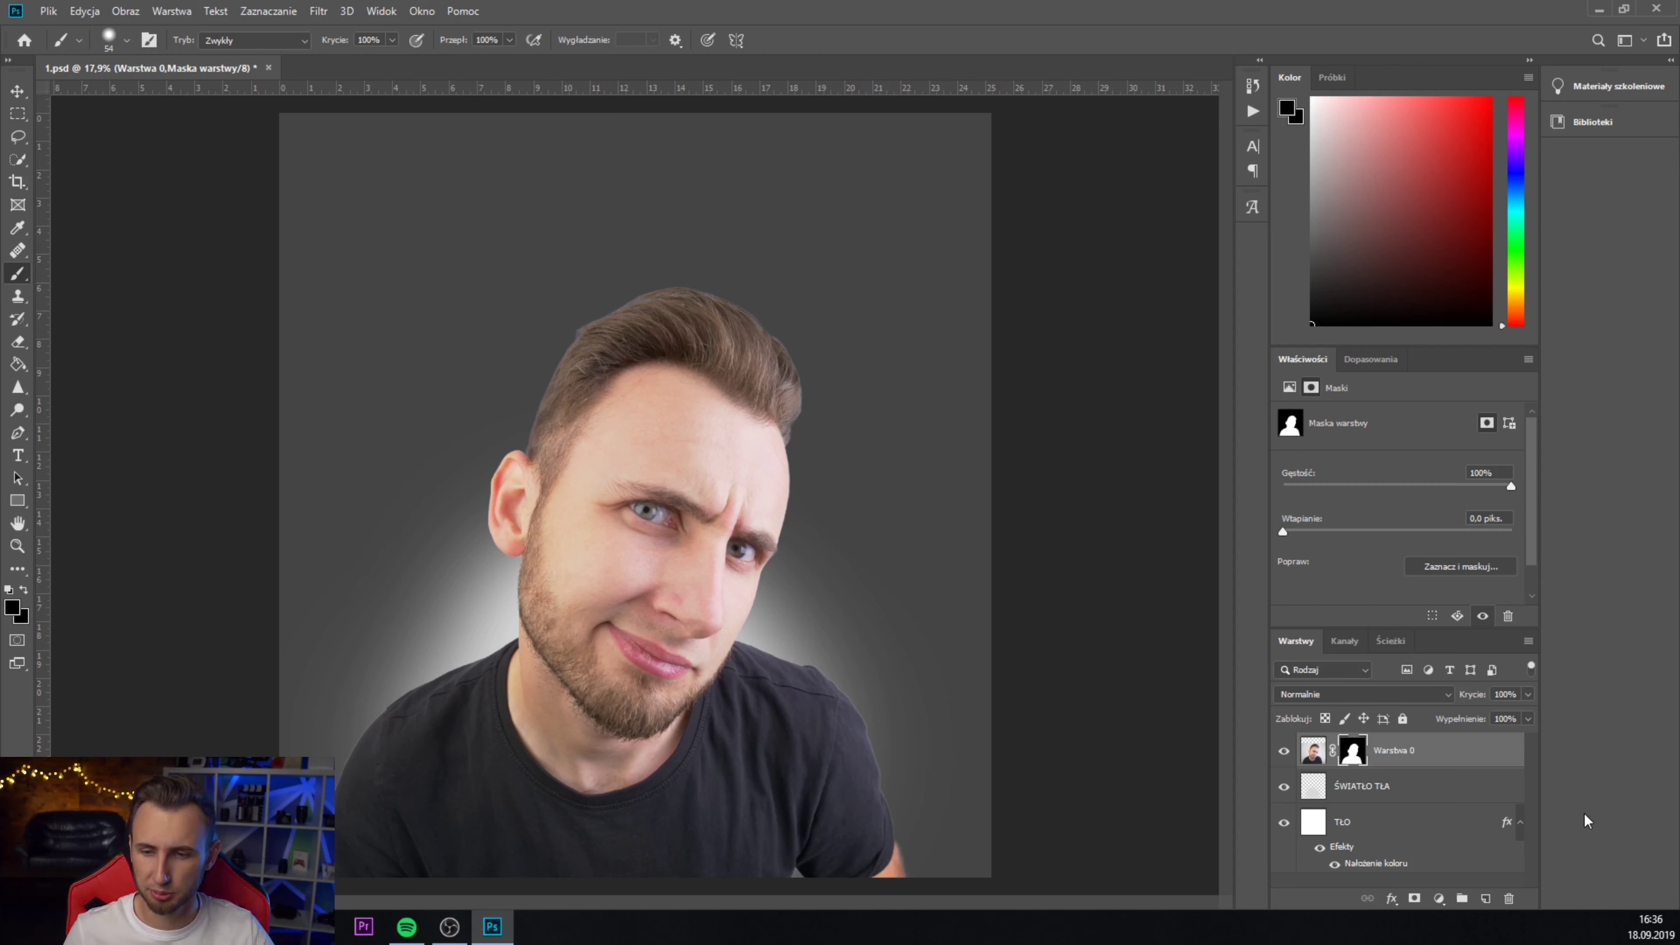
- Target Warstwa 0's pixels with Ctrl+2 and bring the Dopasowania (Adjustments) panel forward
key(ctrl+2)
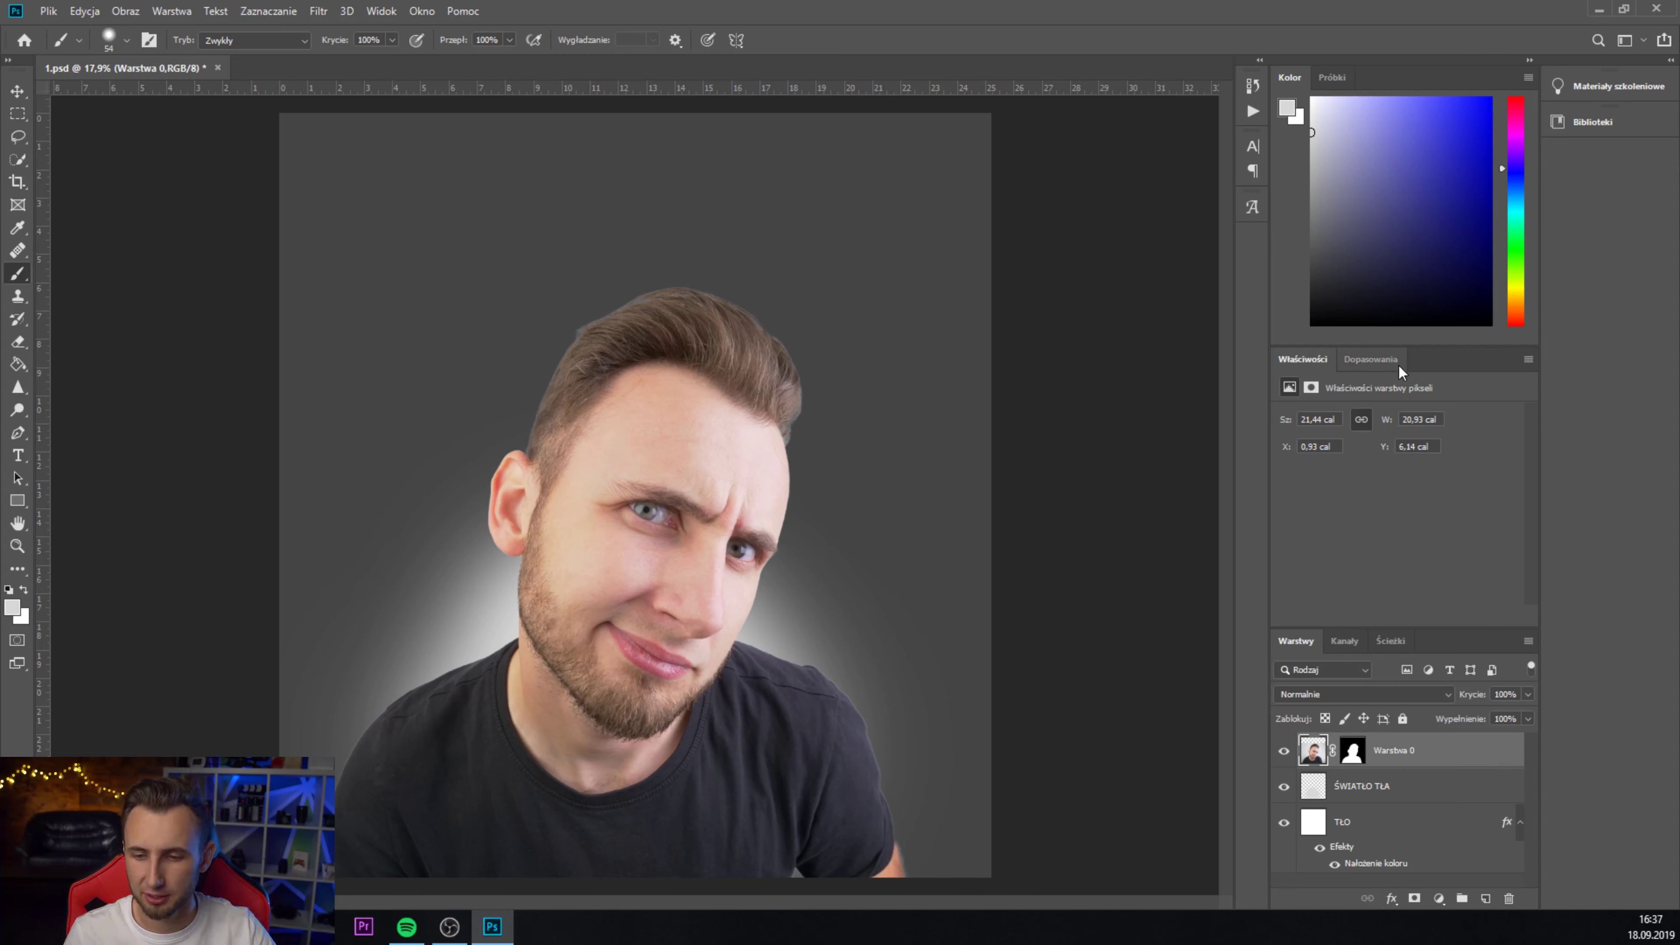
click(1366, 360)
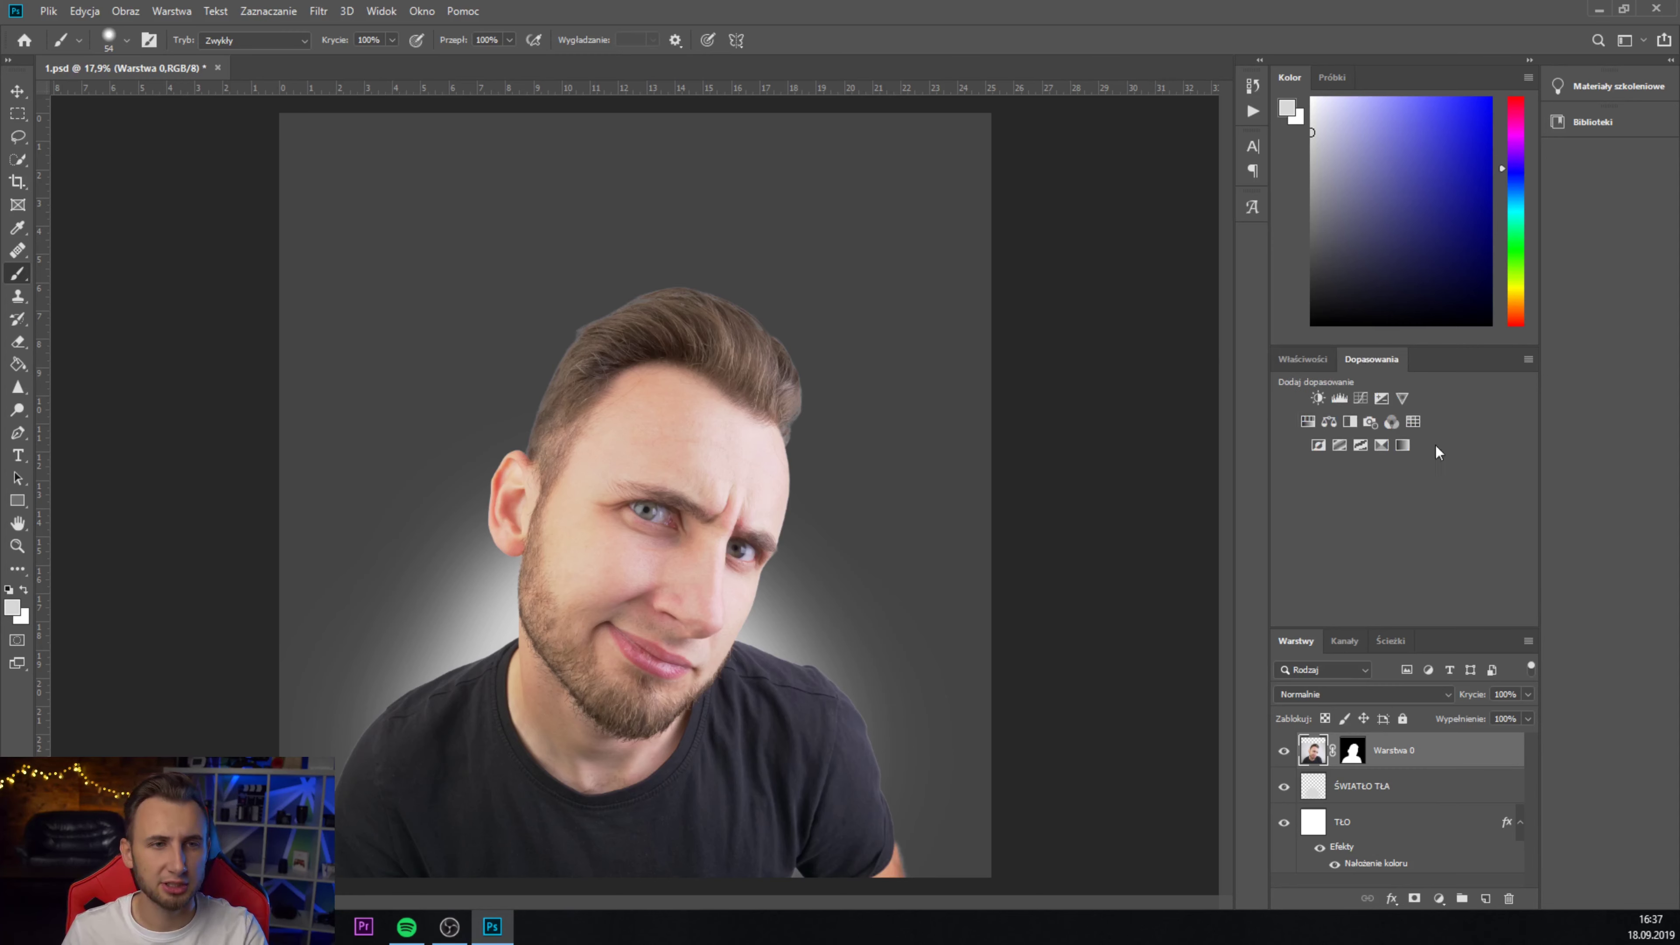
click(422, 12)
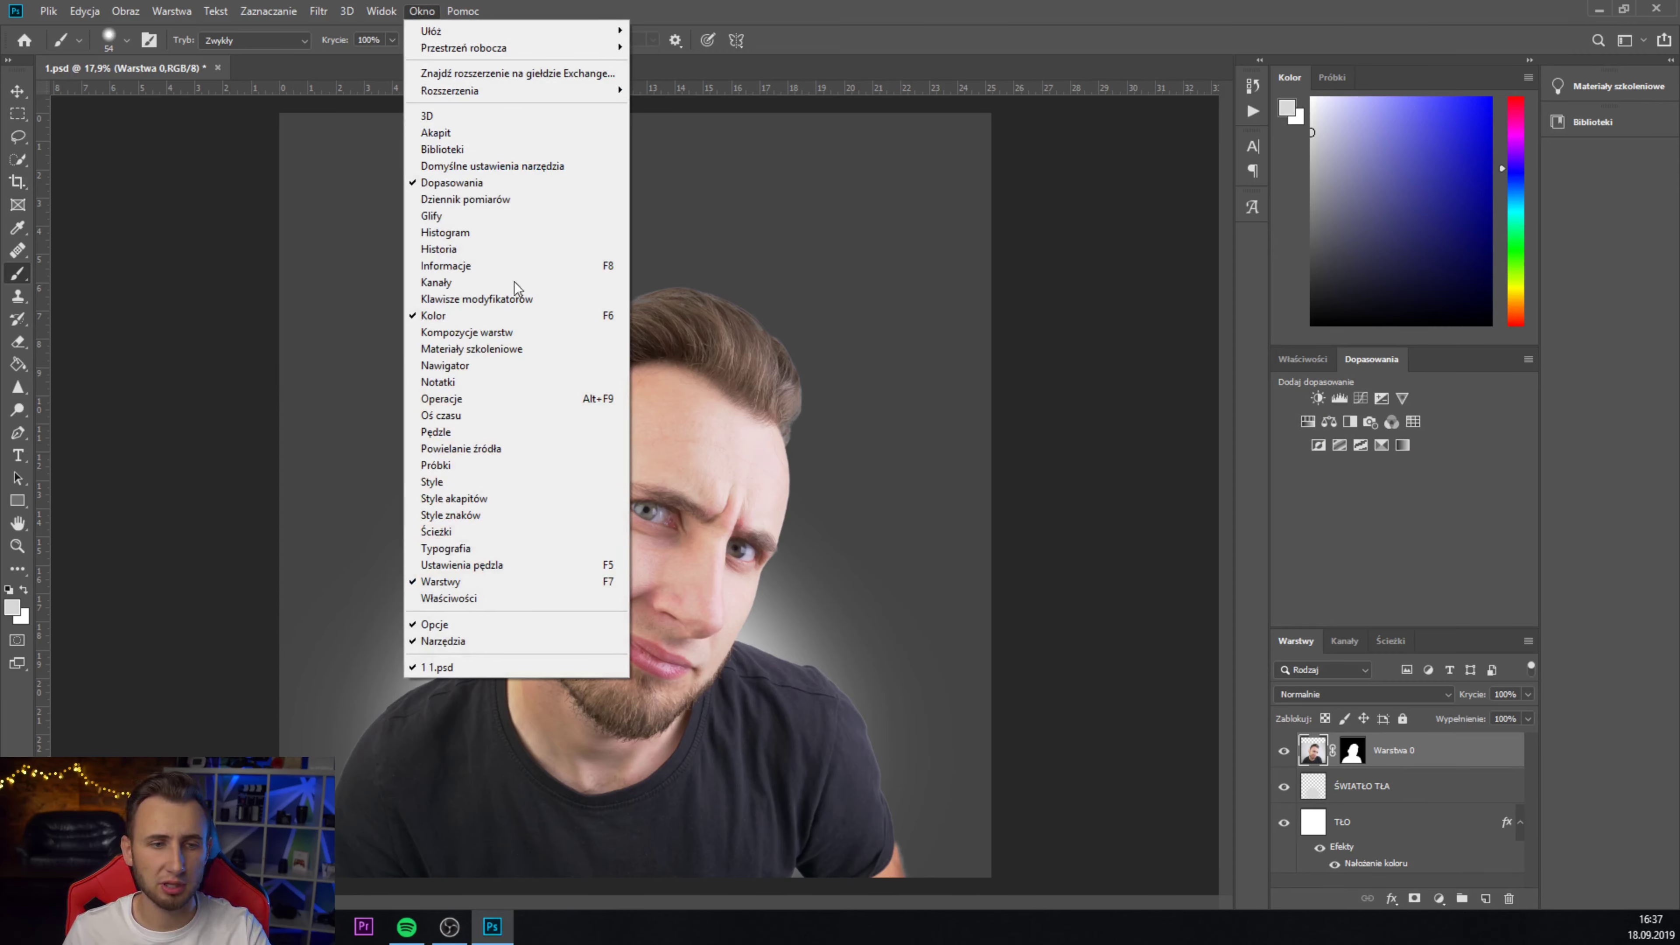
click(911, 9)
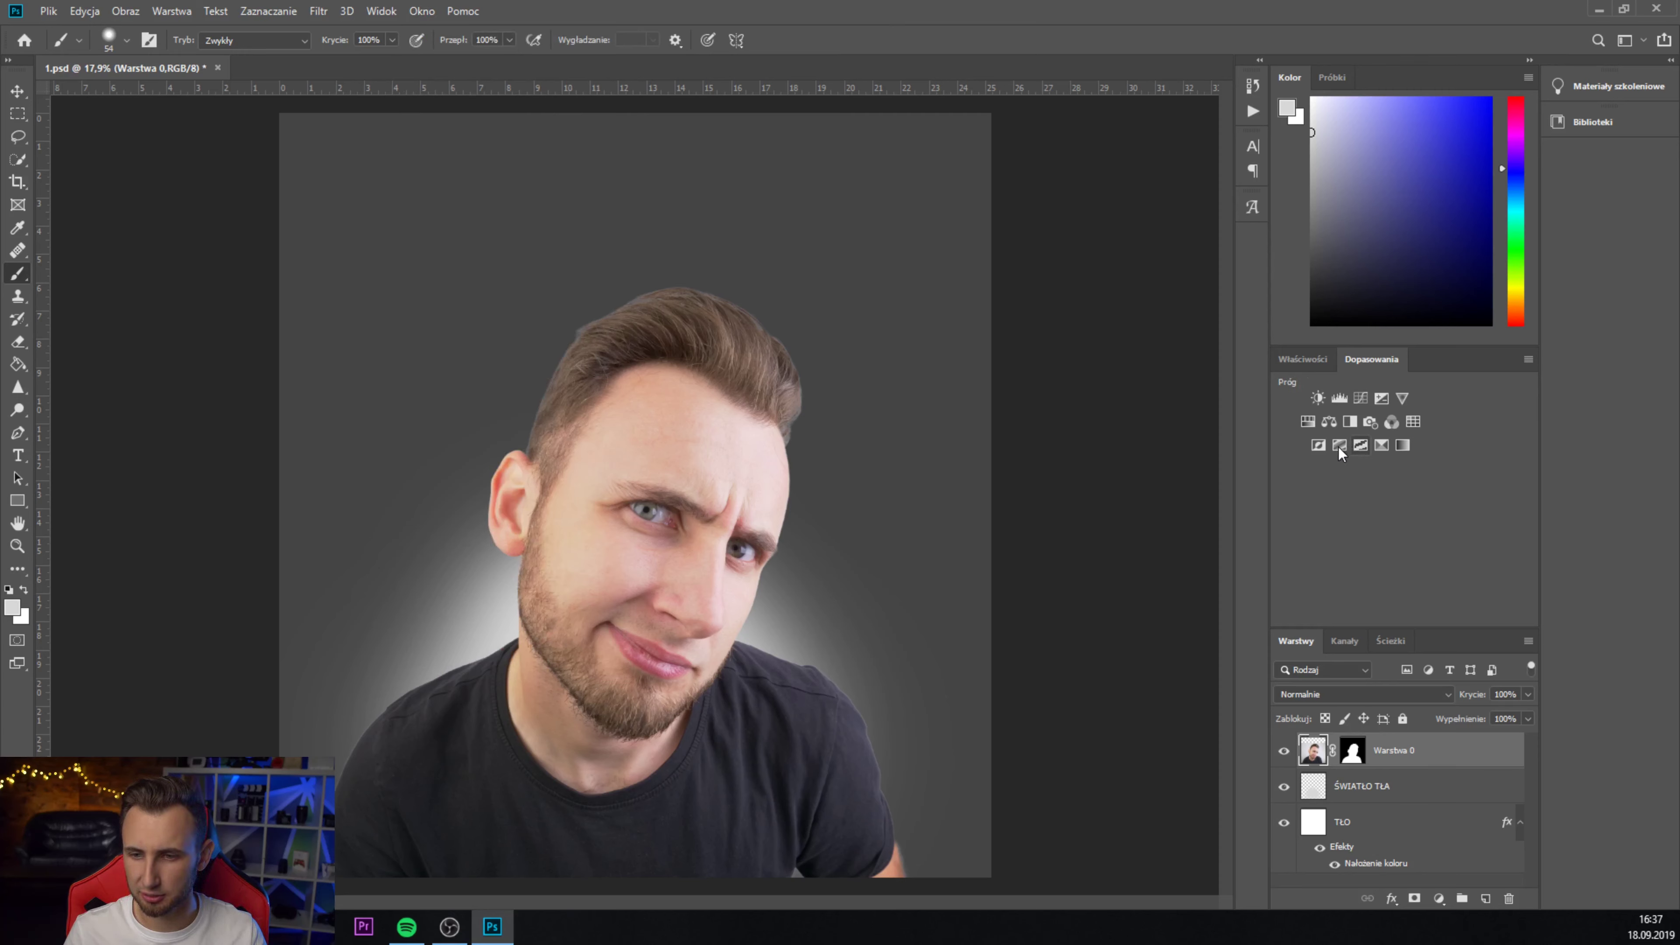
- Add a Black & White adjustment with Reds at -66 and Yellows at 19, then select Warstwa 0
click(1350, 422)
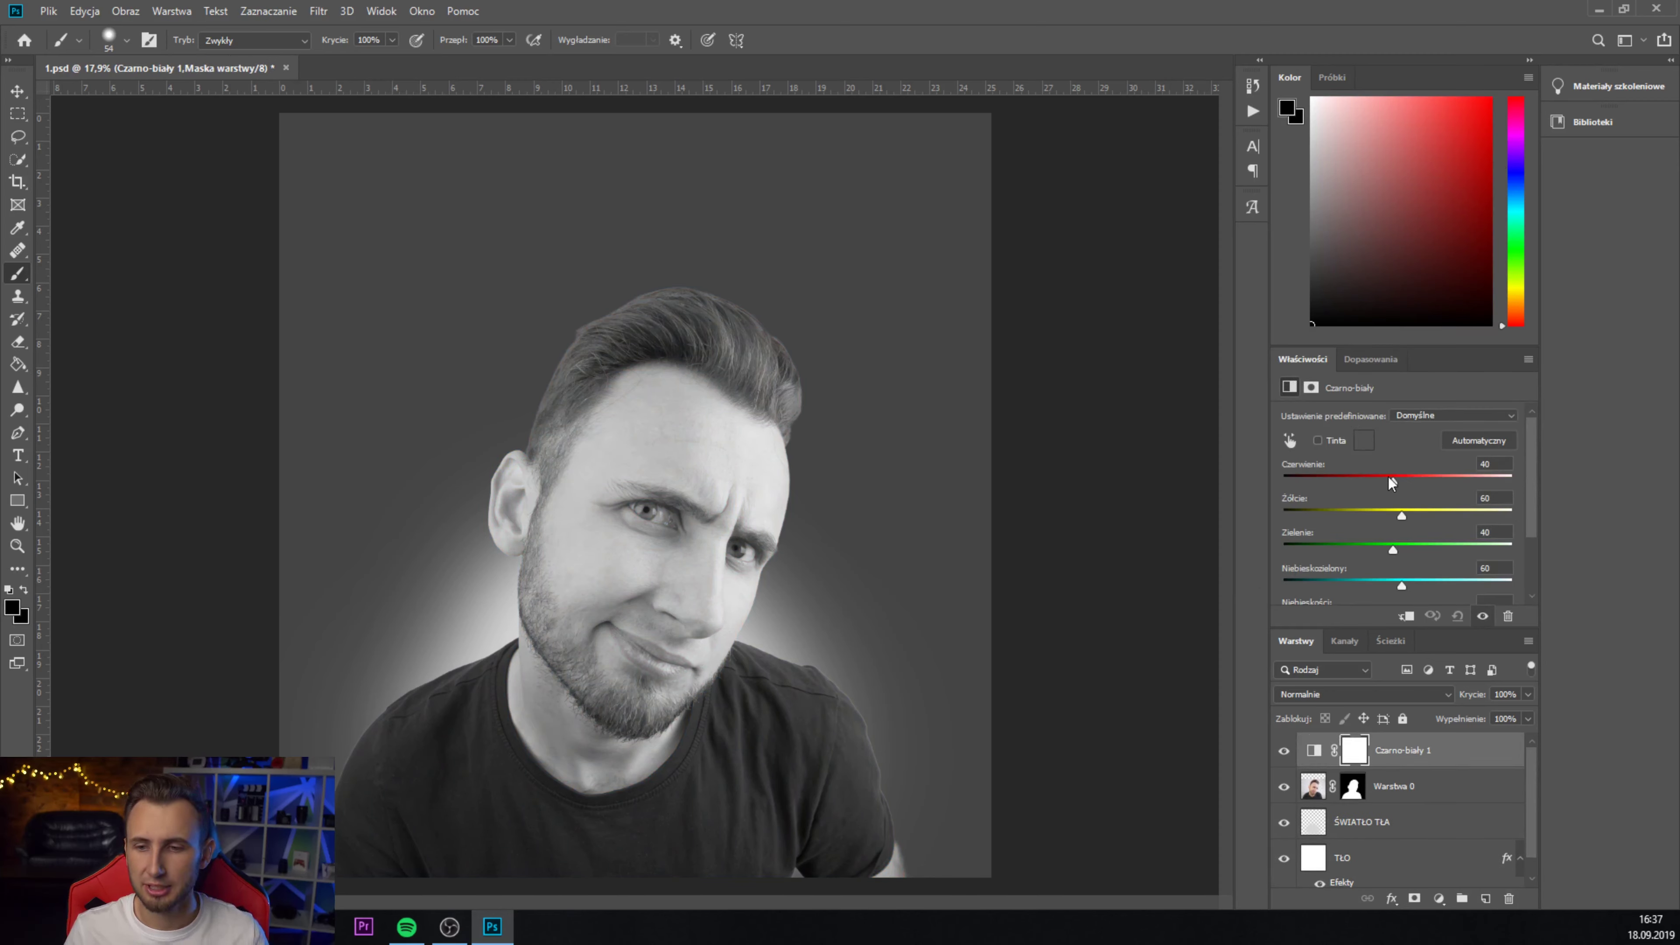
drag(1394, 486, 1354, 497)
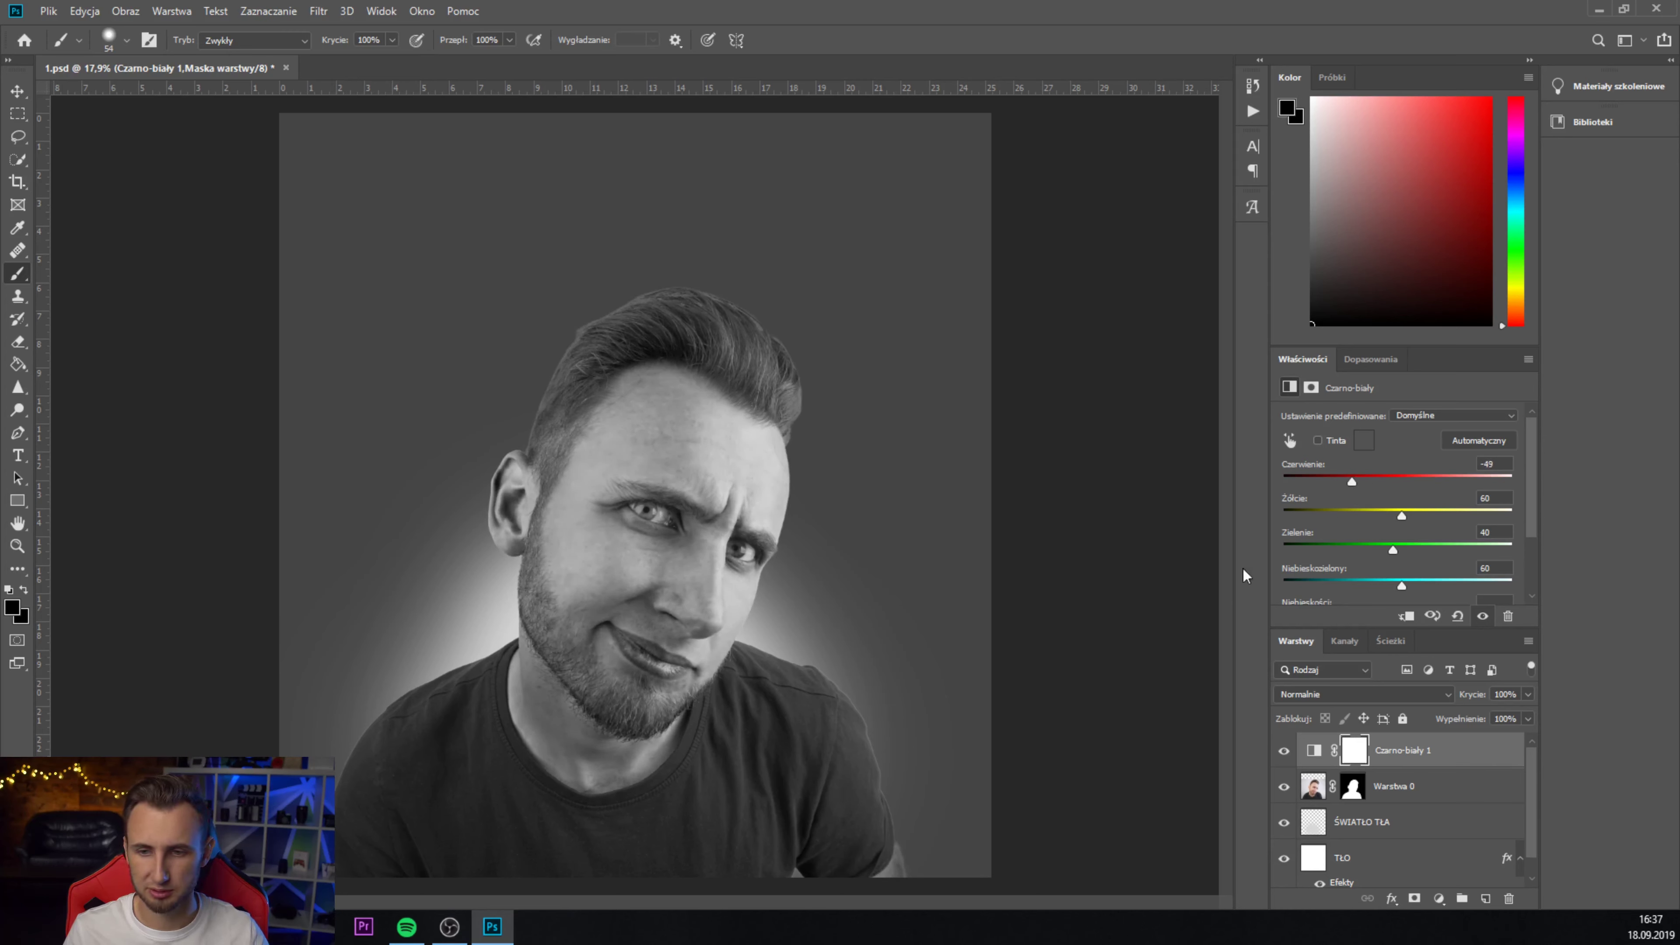
drag(497, 698, 856, 579)
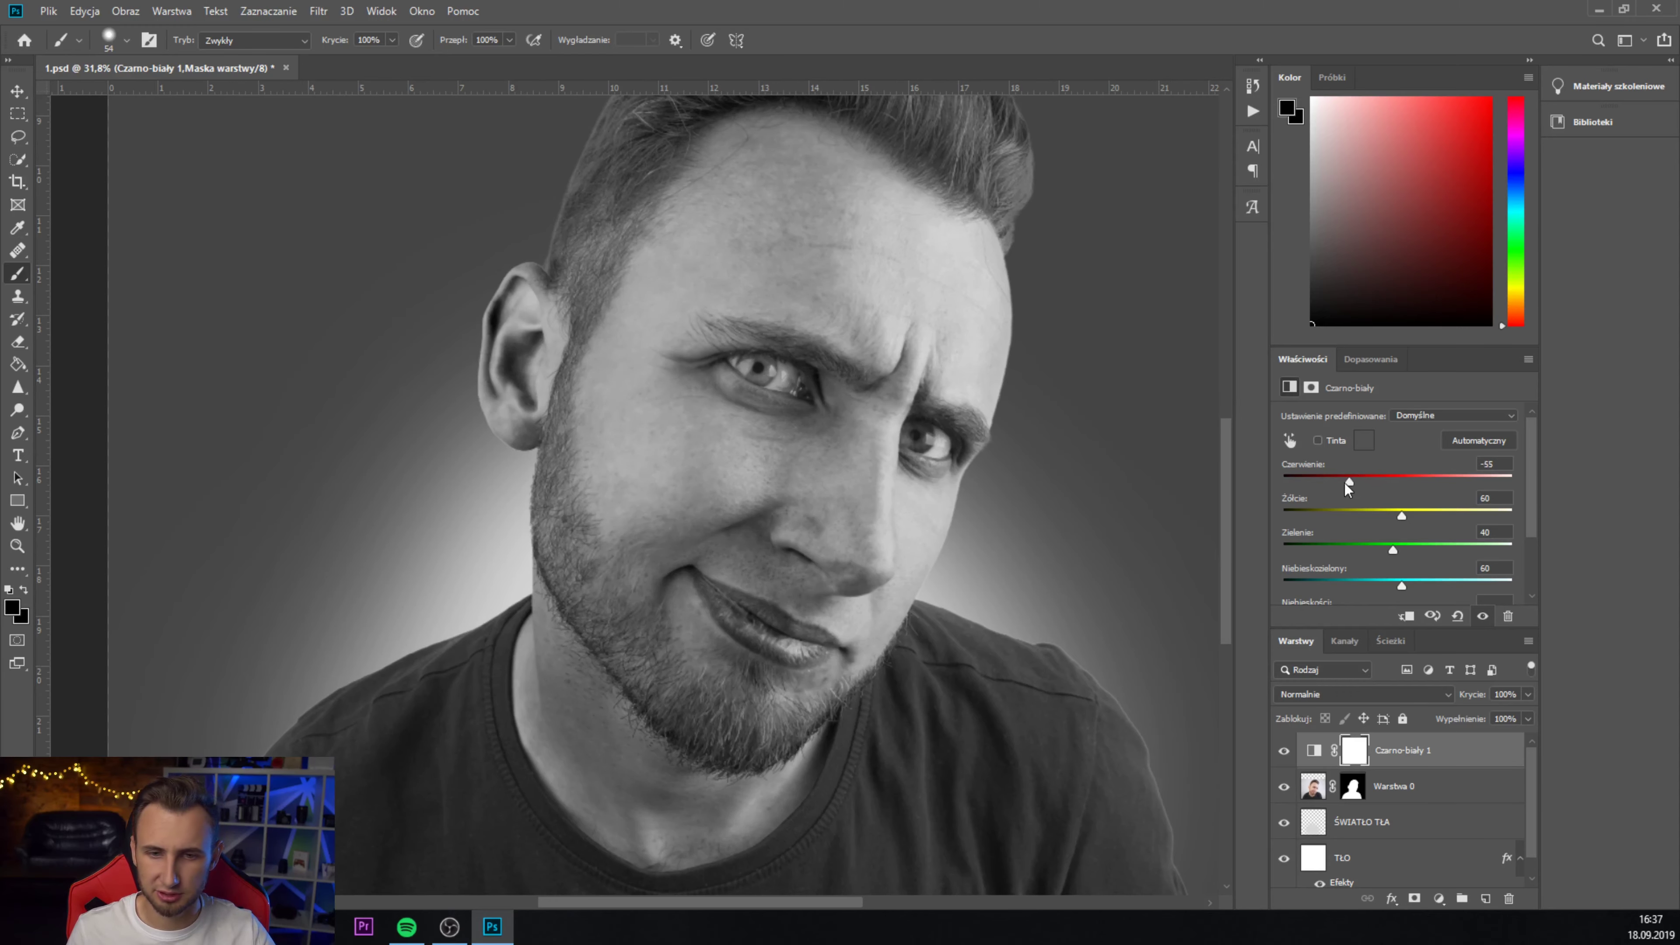
drag(1349, 488, 1385, 518)
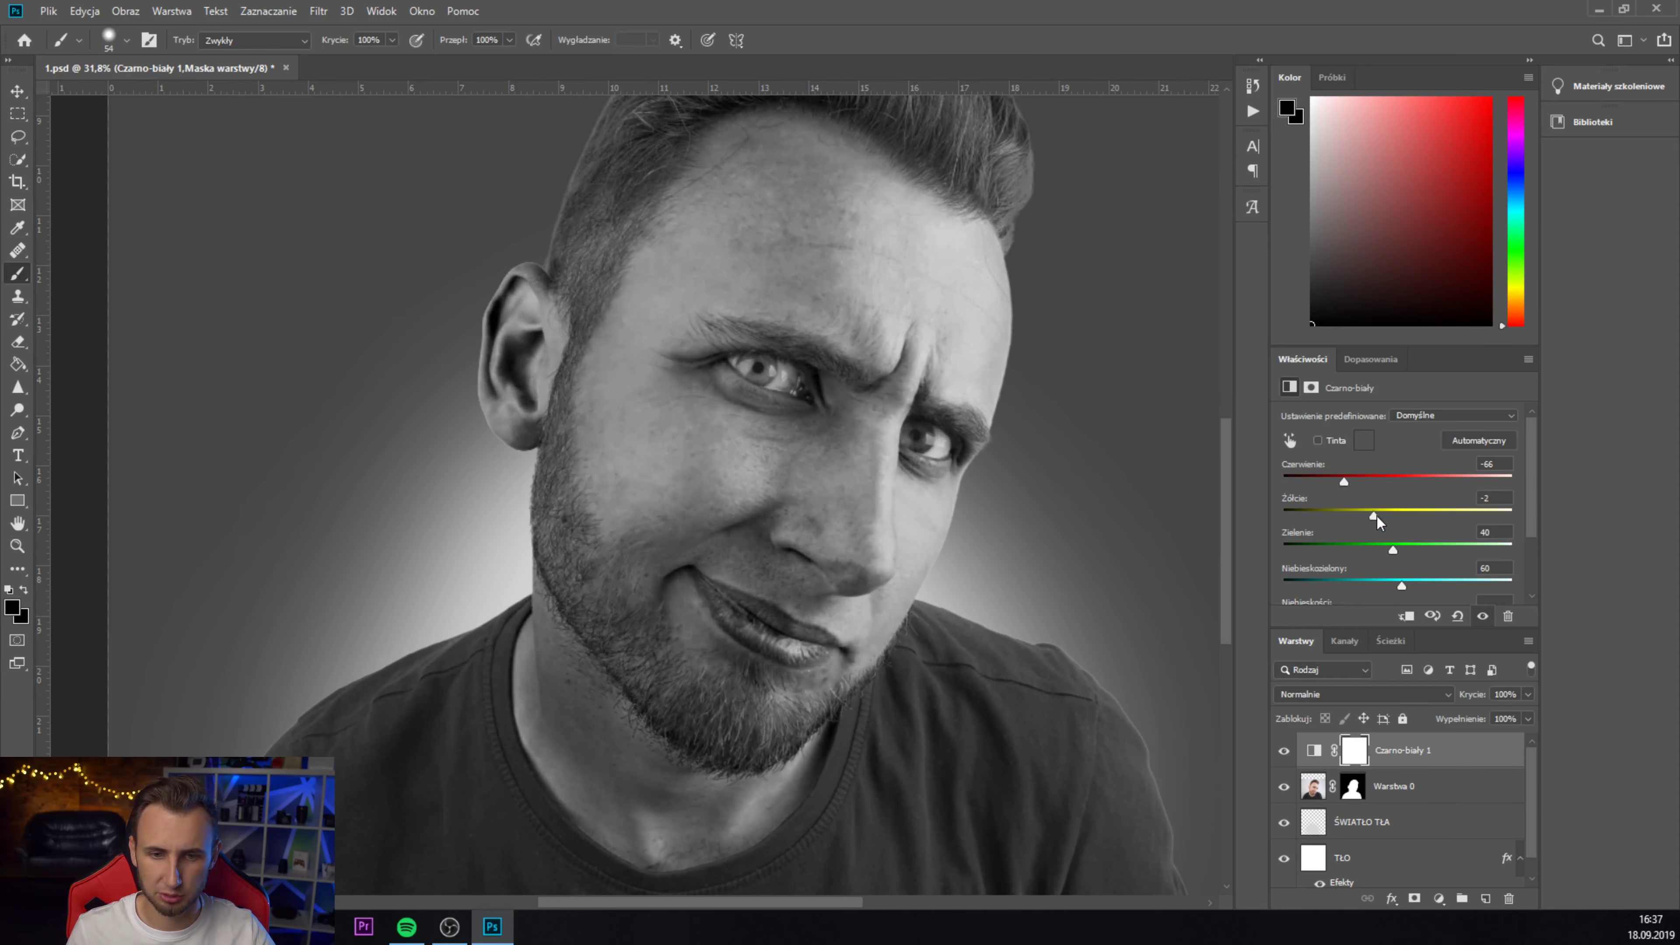
scroll(823, 433, up, 2)
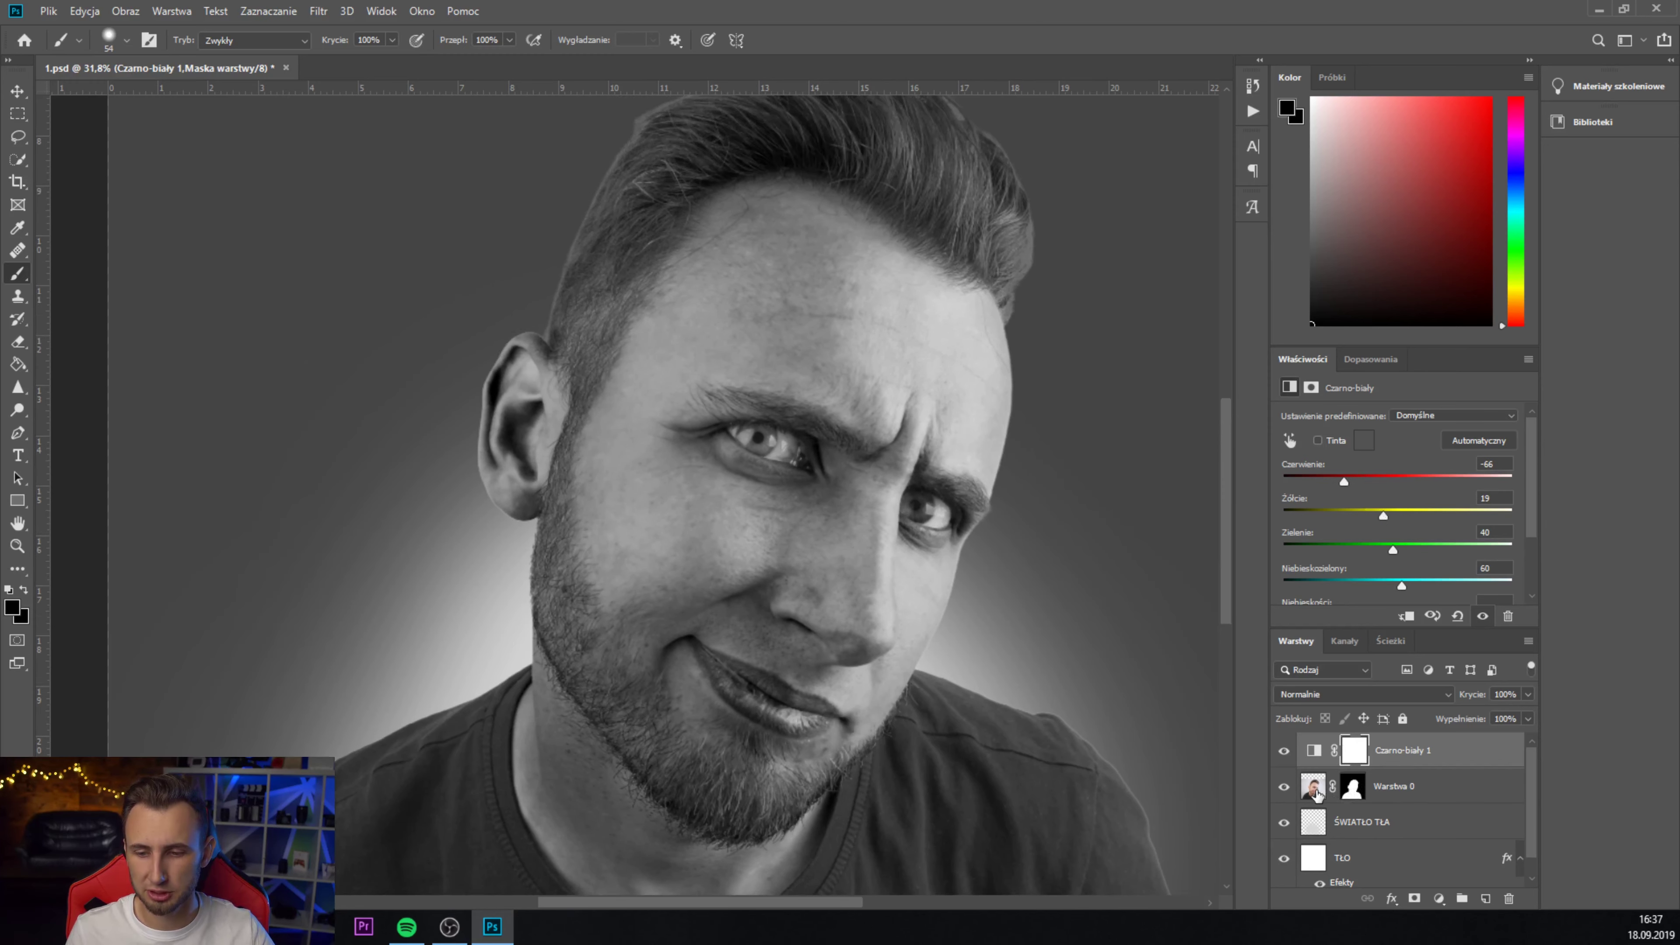
click(1315, 791)
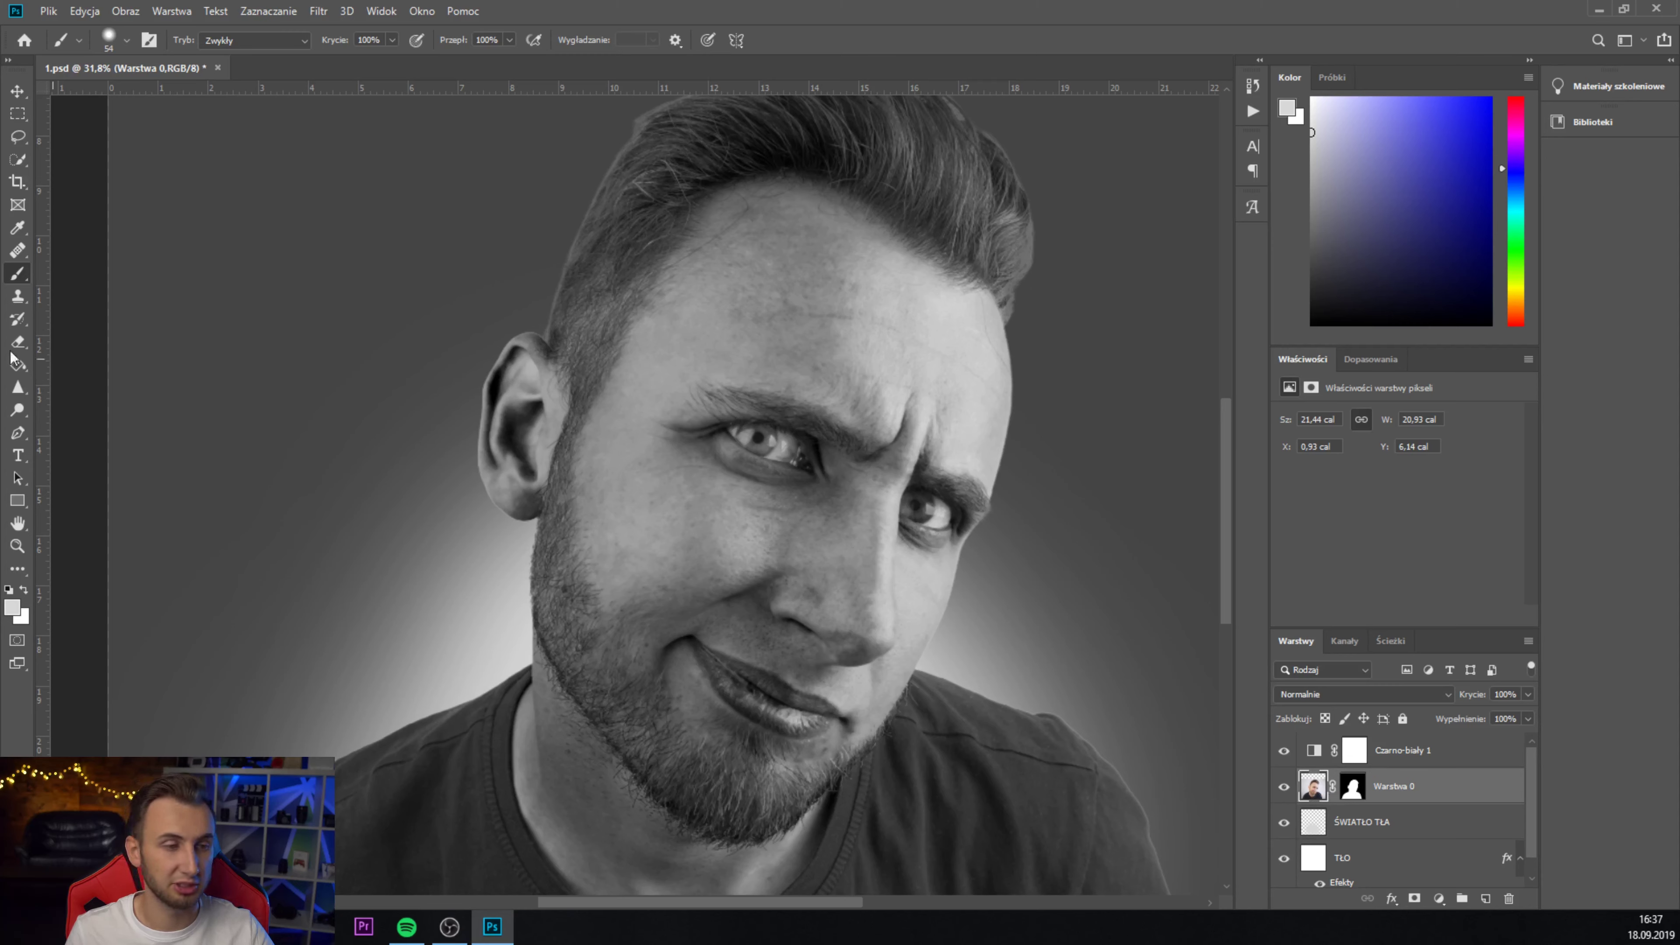
- Switch to the Spot Healing Brush and adjust its brush size
click(19, 253)
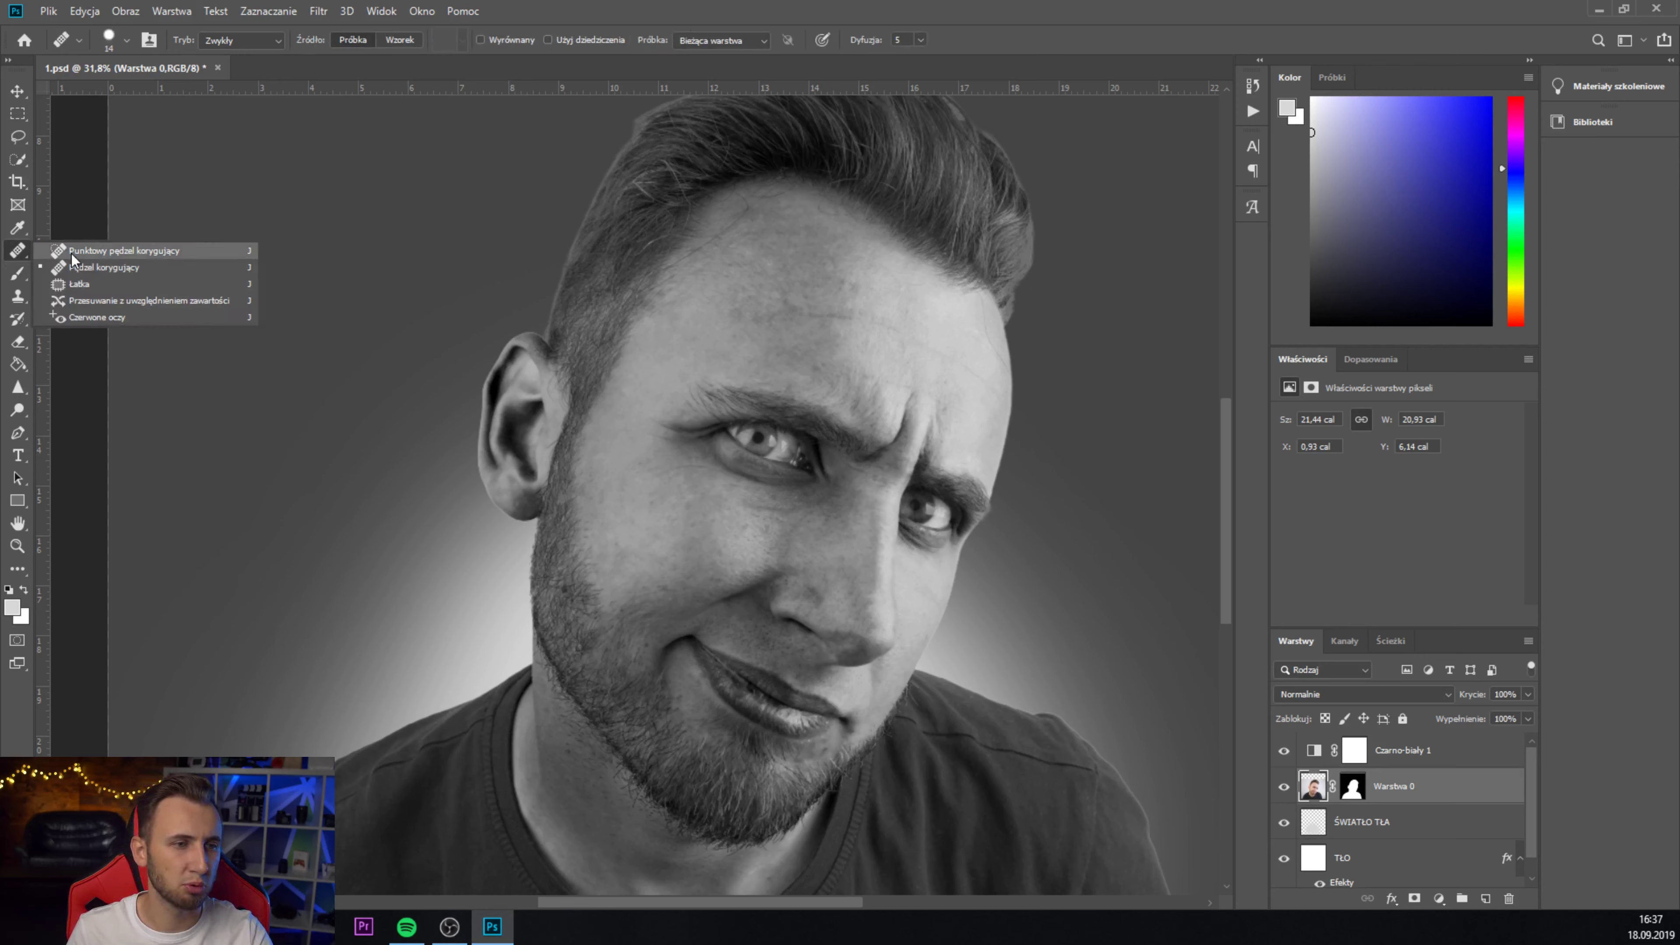
click(99, 253)
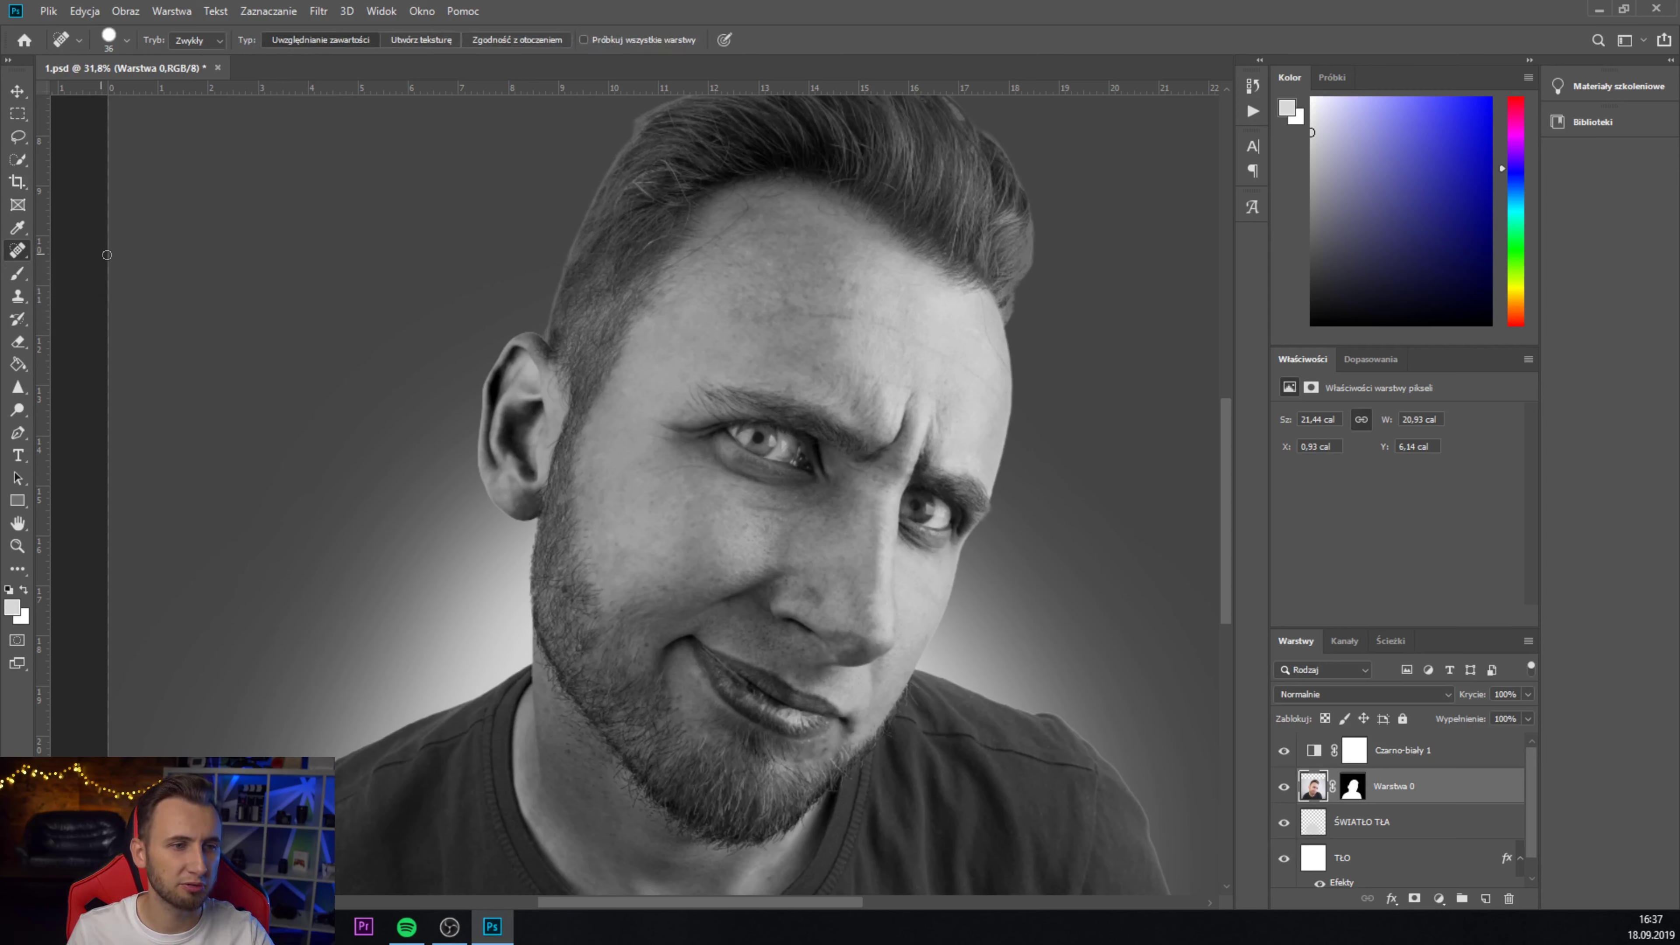
click(126, 40)
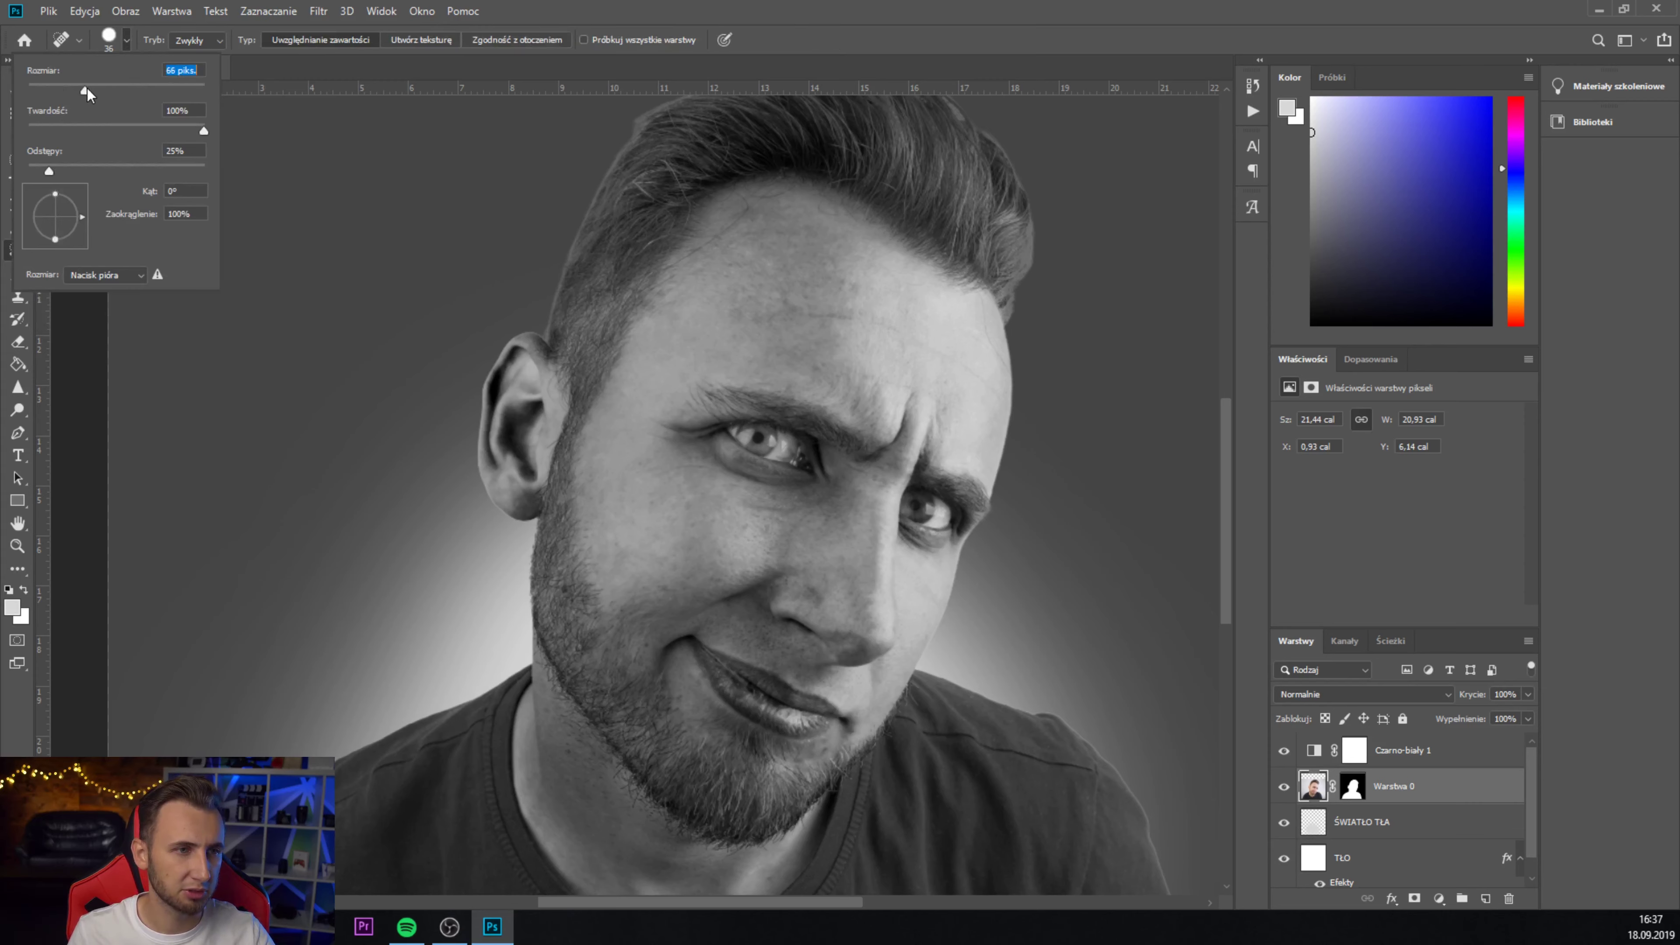
click(621, 40)
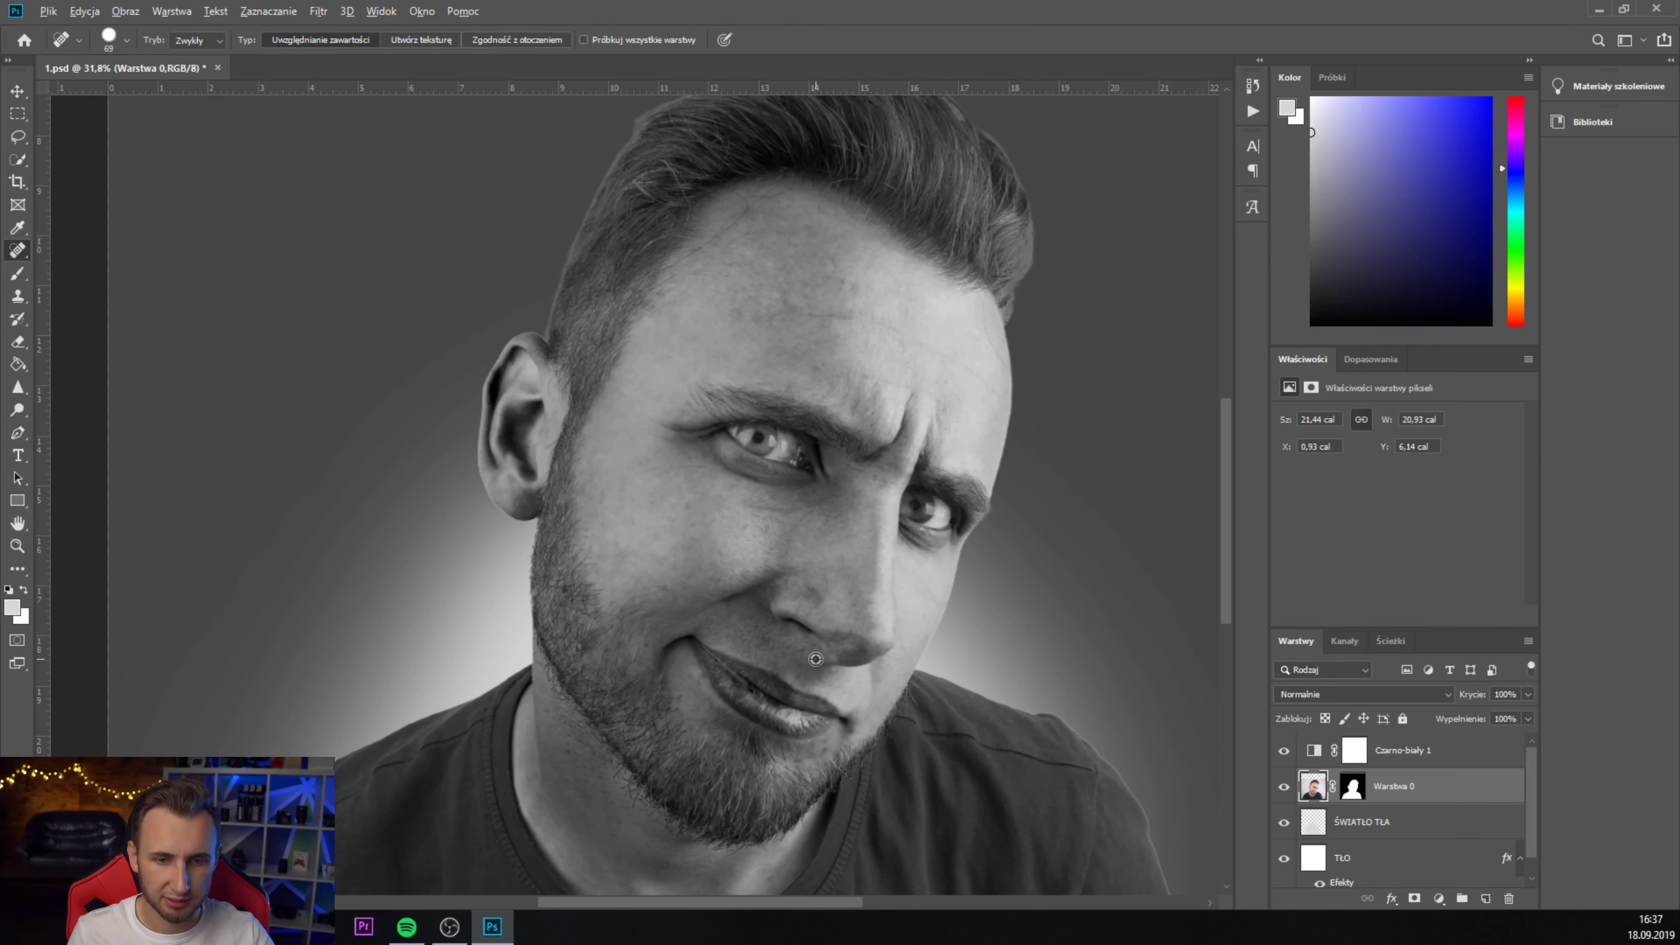
scroll(816, 659, up, 3)
- Heal the nine small blemishes scattered across both cheeks
click(554, 408)
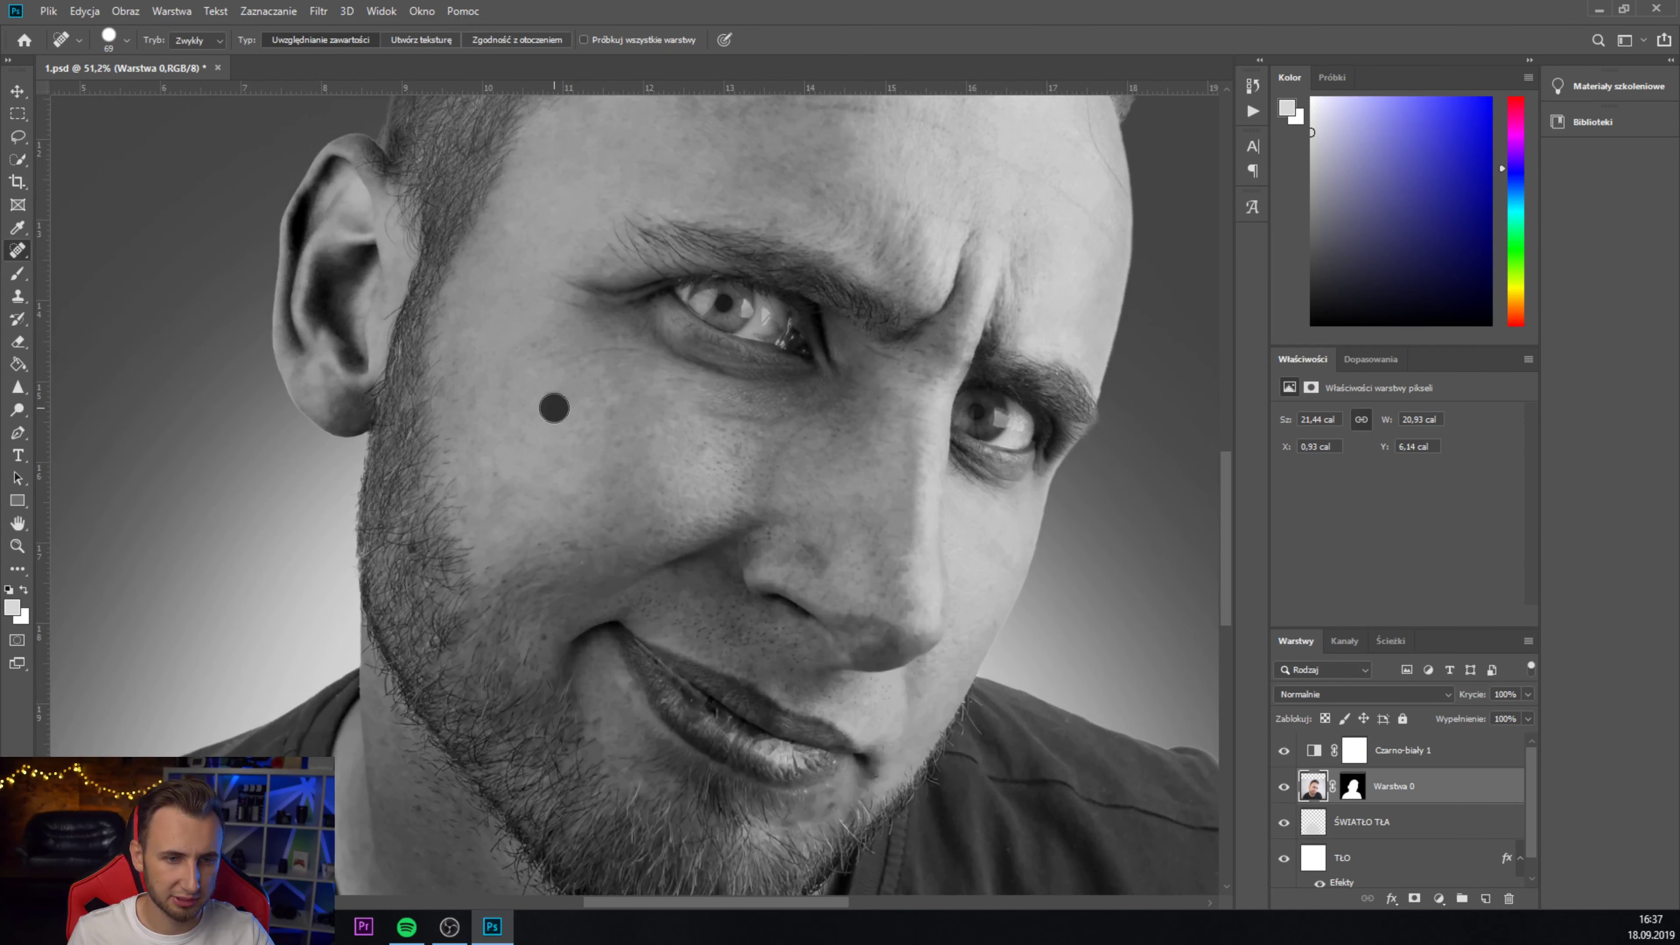
click(588, 430)
click(650, 441)
click(663, 472)
click(663, 511)
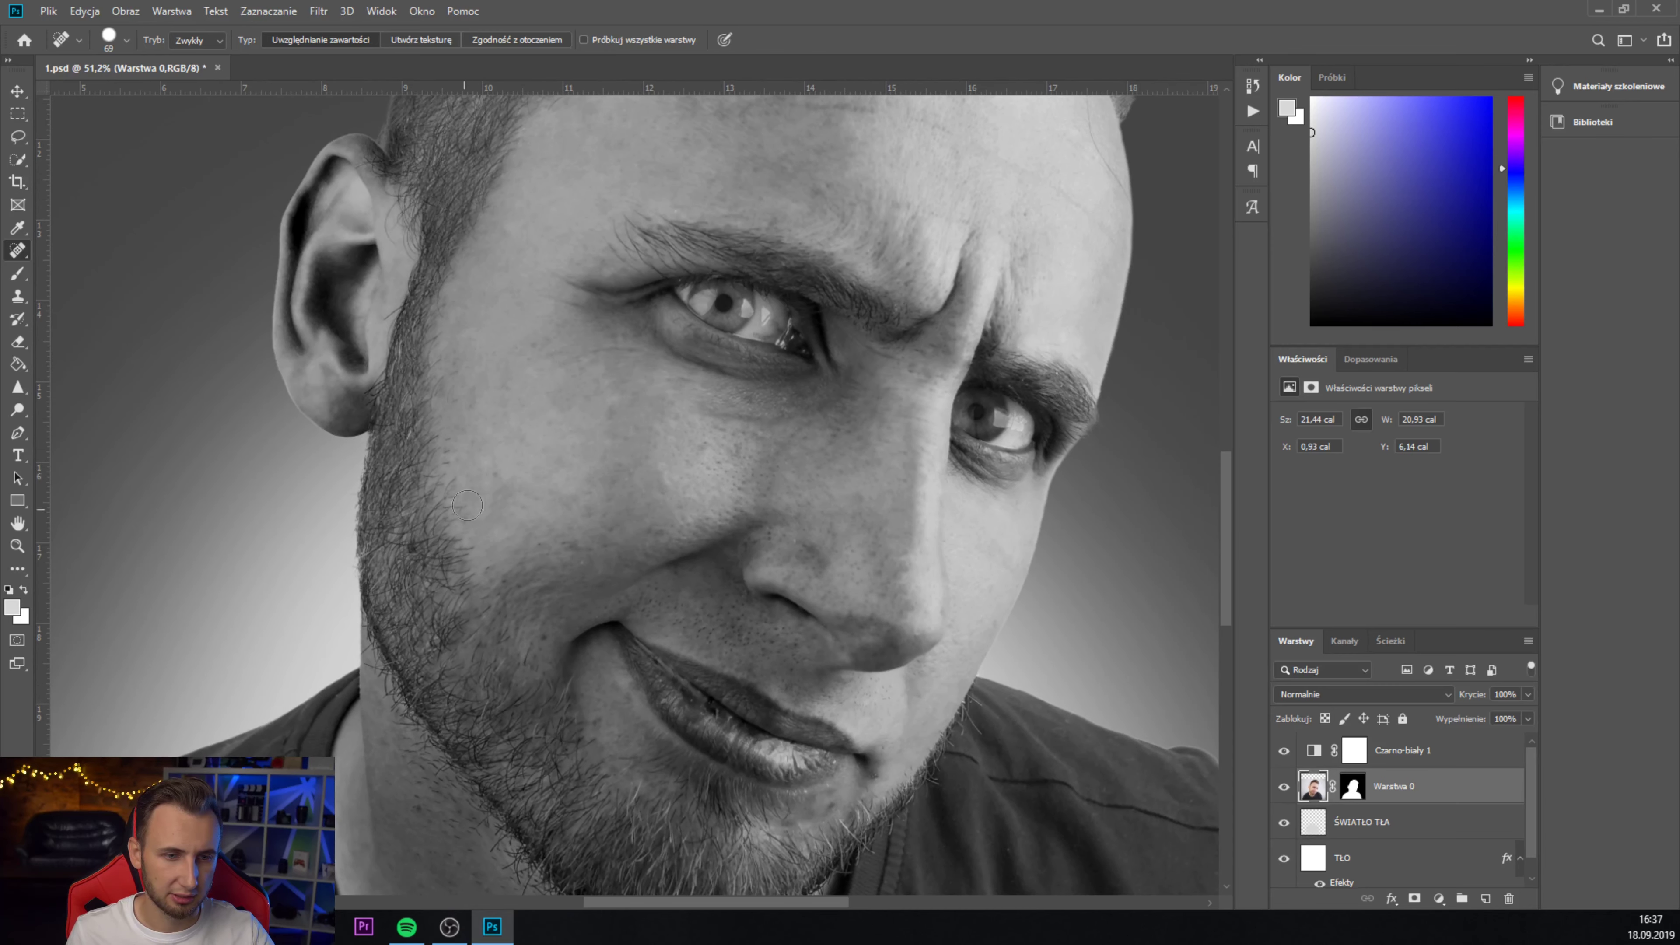
click(500, 477)
click(507, 392)
click(455, 374)
click(450, 451)
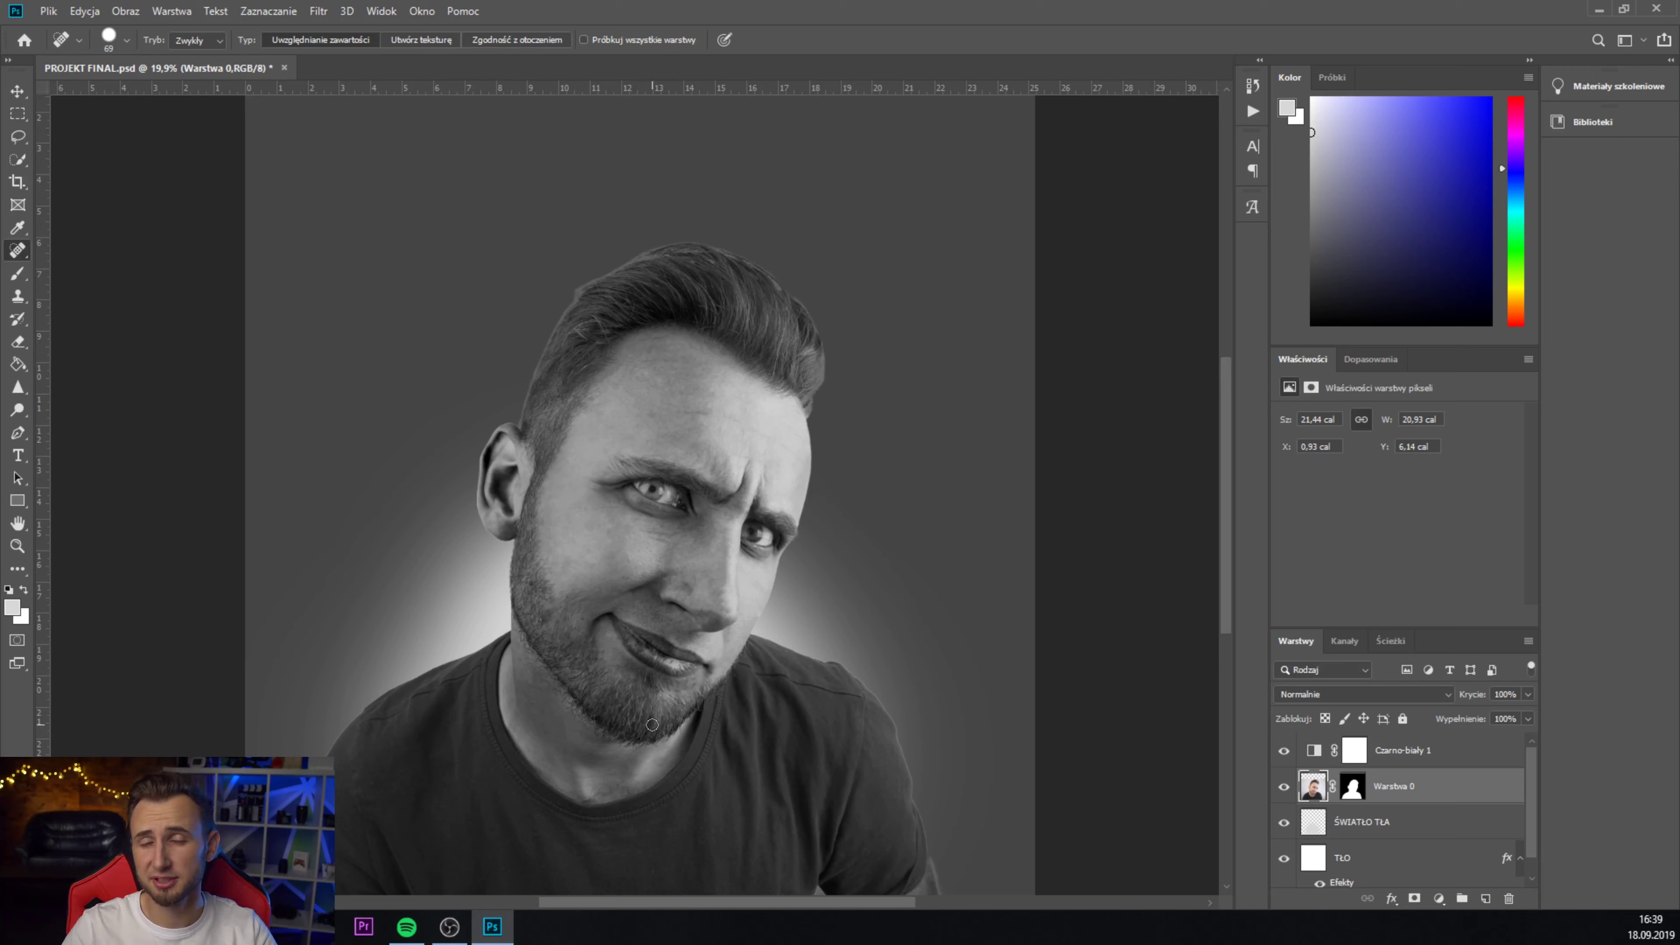
- Delete the Czarno-biały 1 adjustment layer and zoom in on the face
click(1436, 758)
right_click(1440, 761)
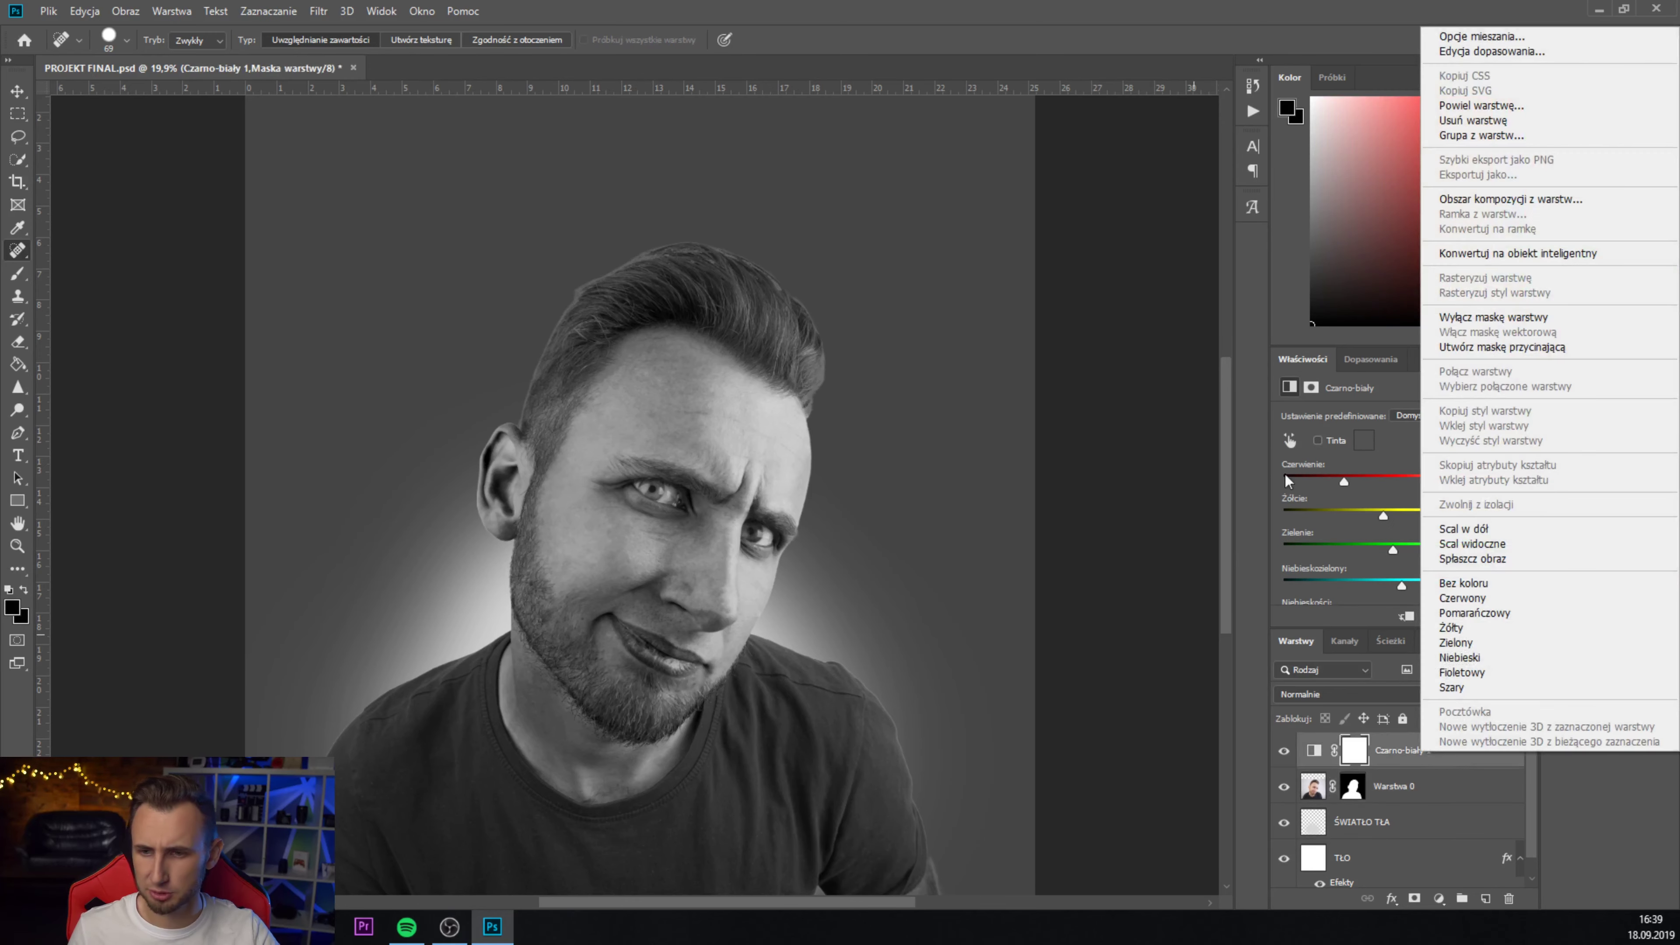
click(1528, 120)
click(737, 348)
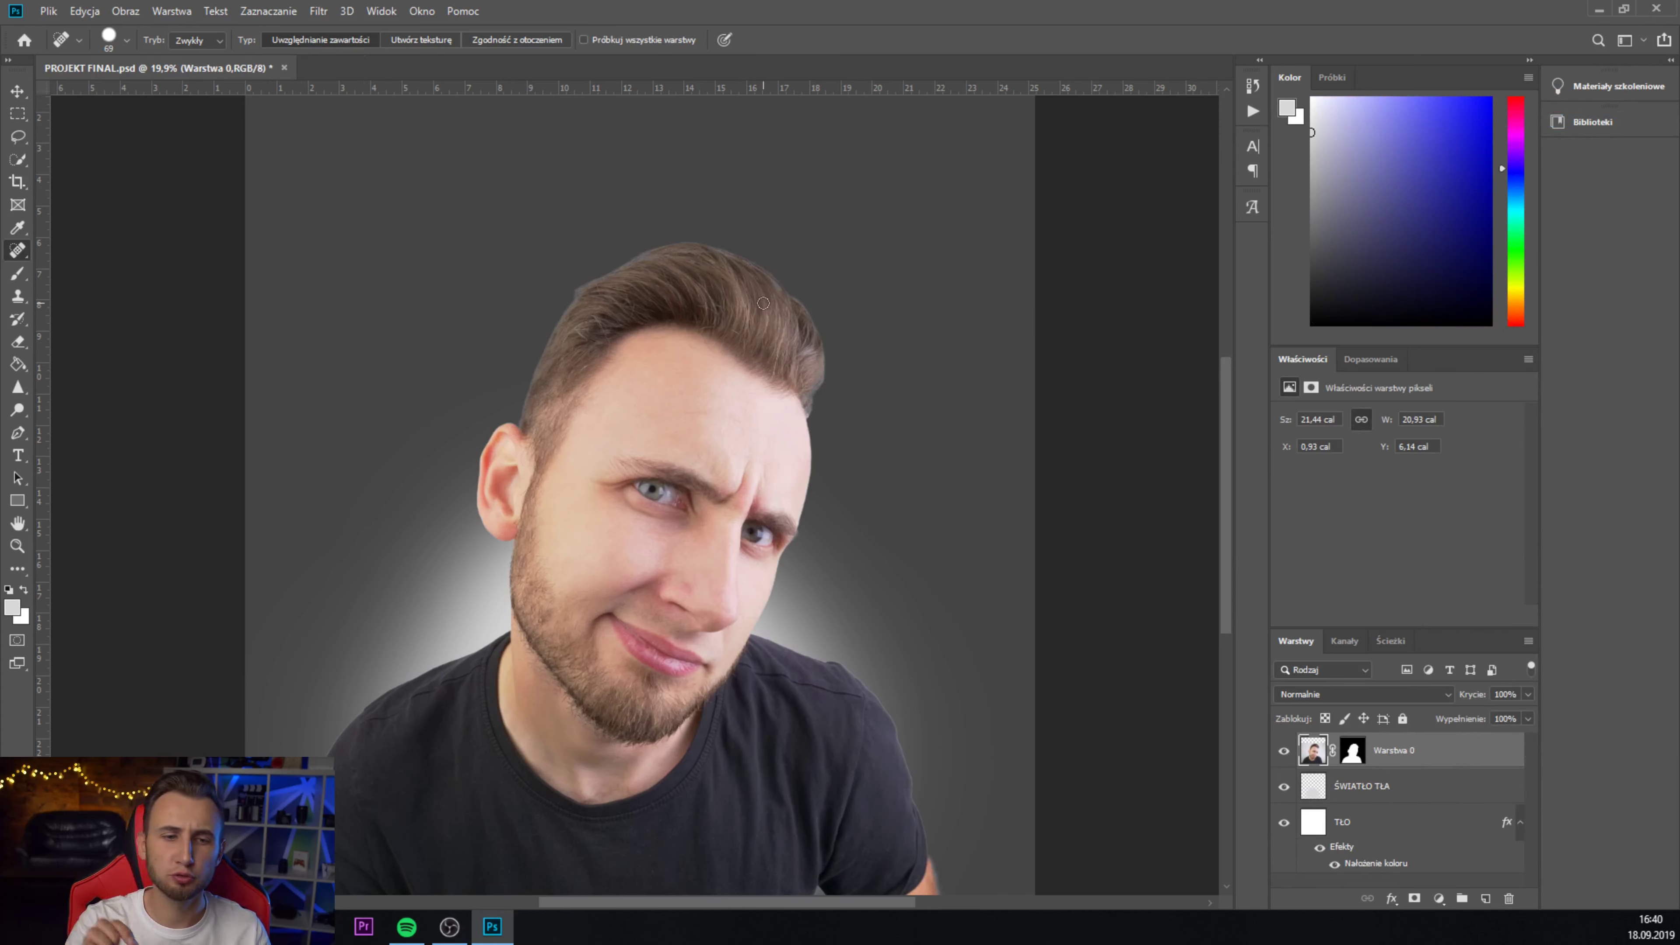
scroll(736, 480, up, 1)
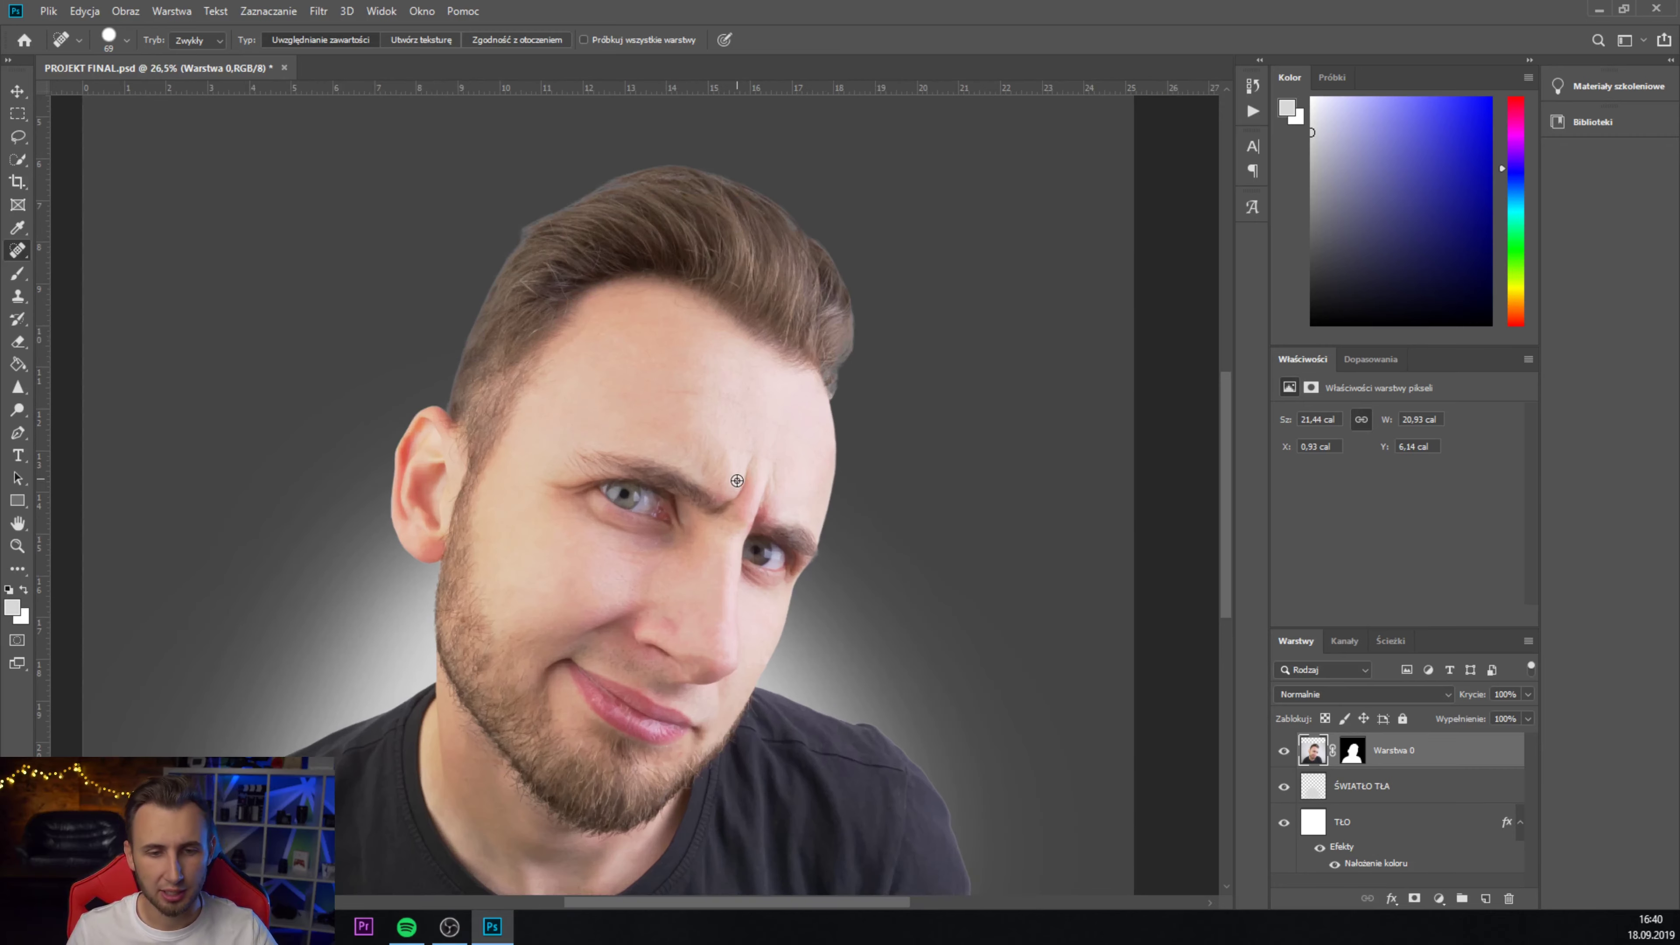
scroll(737, 480, up, 1)
scroll(740, 477, up, 1)
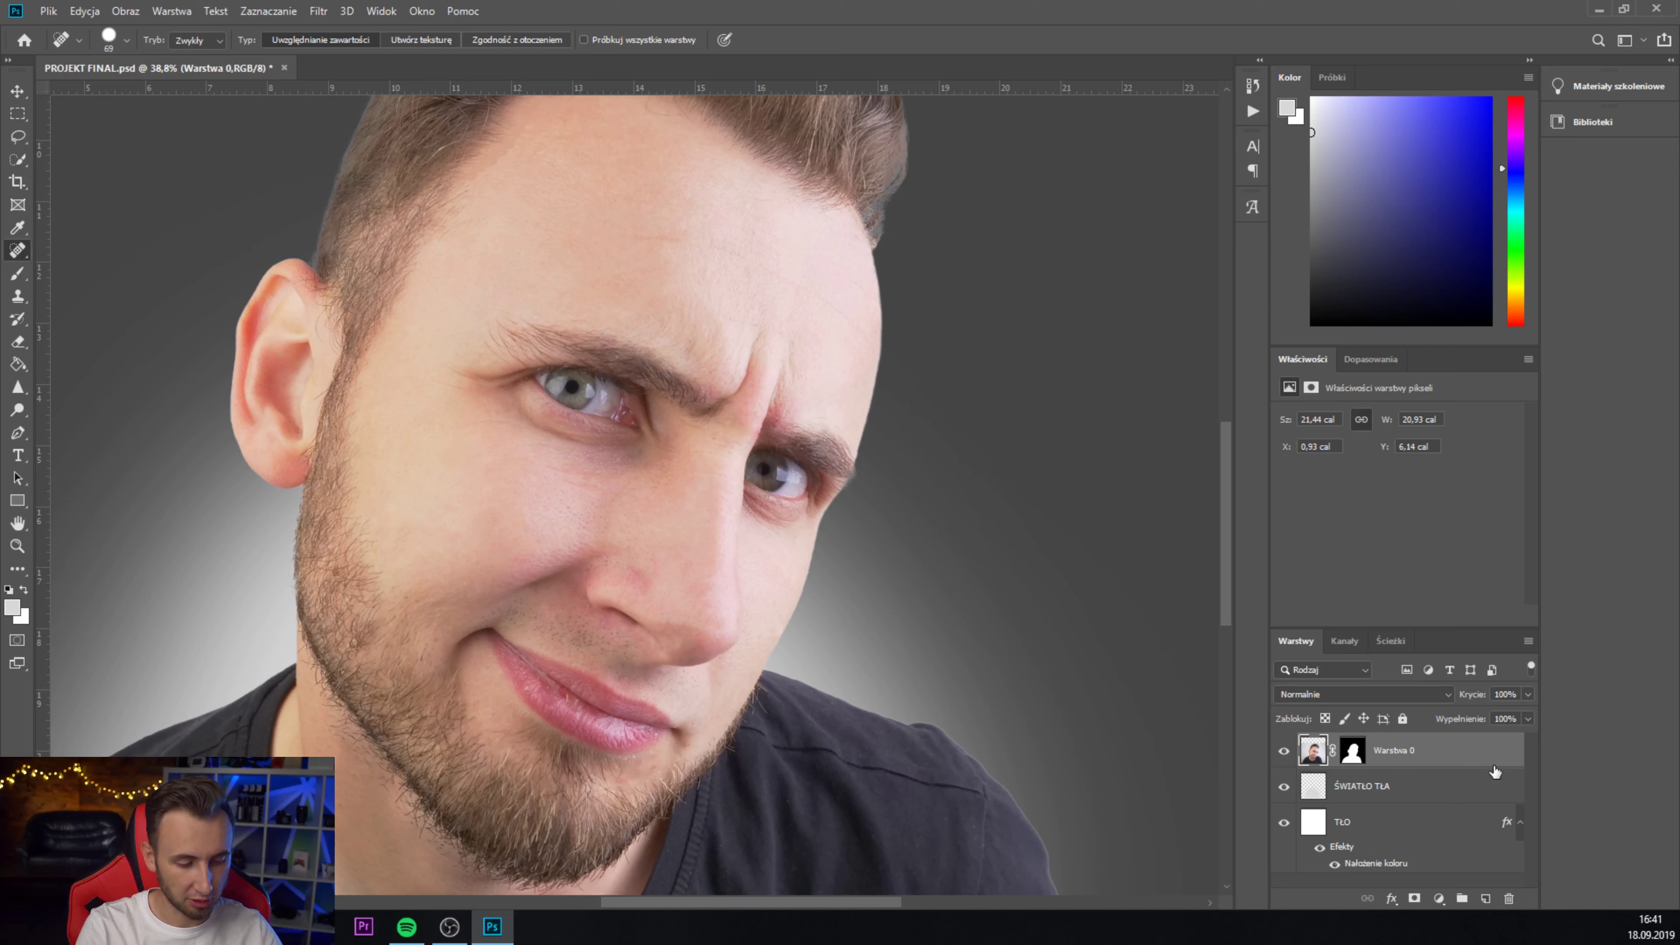
- Create a new layer named SKÓRA in Color blend mode
key(ctrl+shift+n)
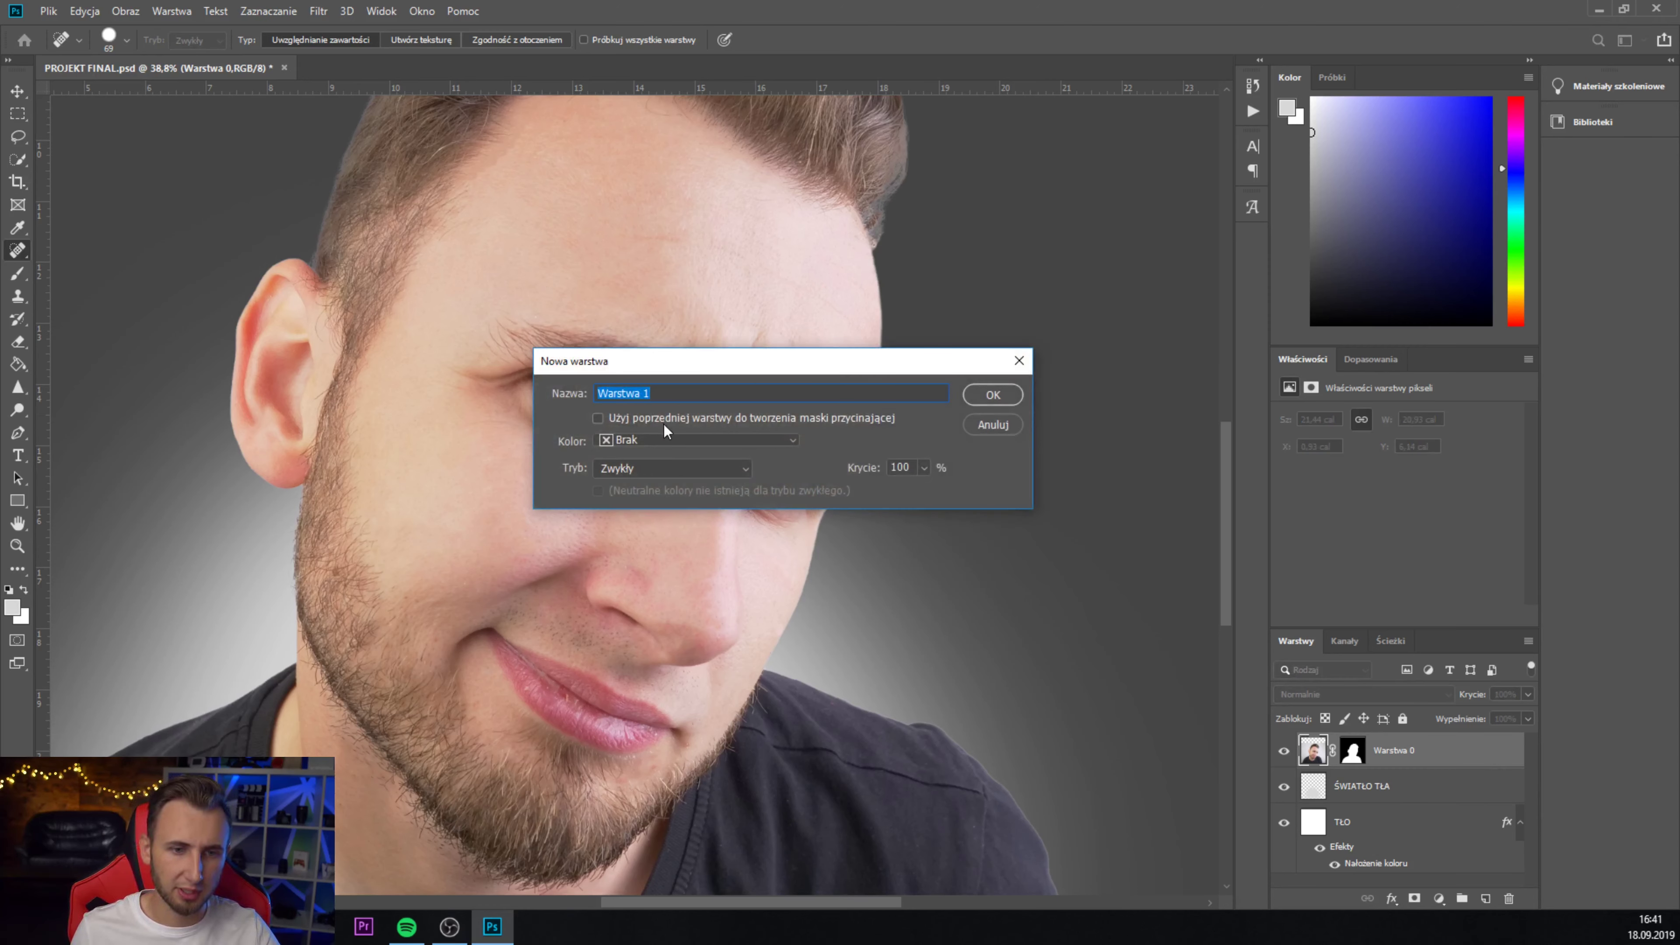
text(SKÓRA)
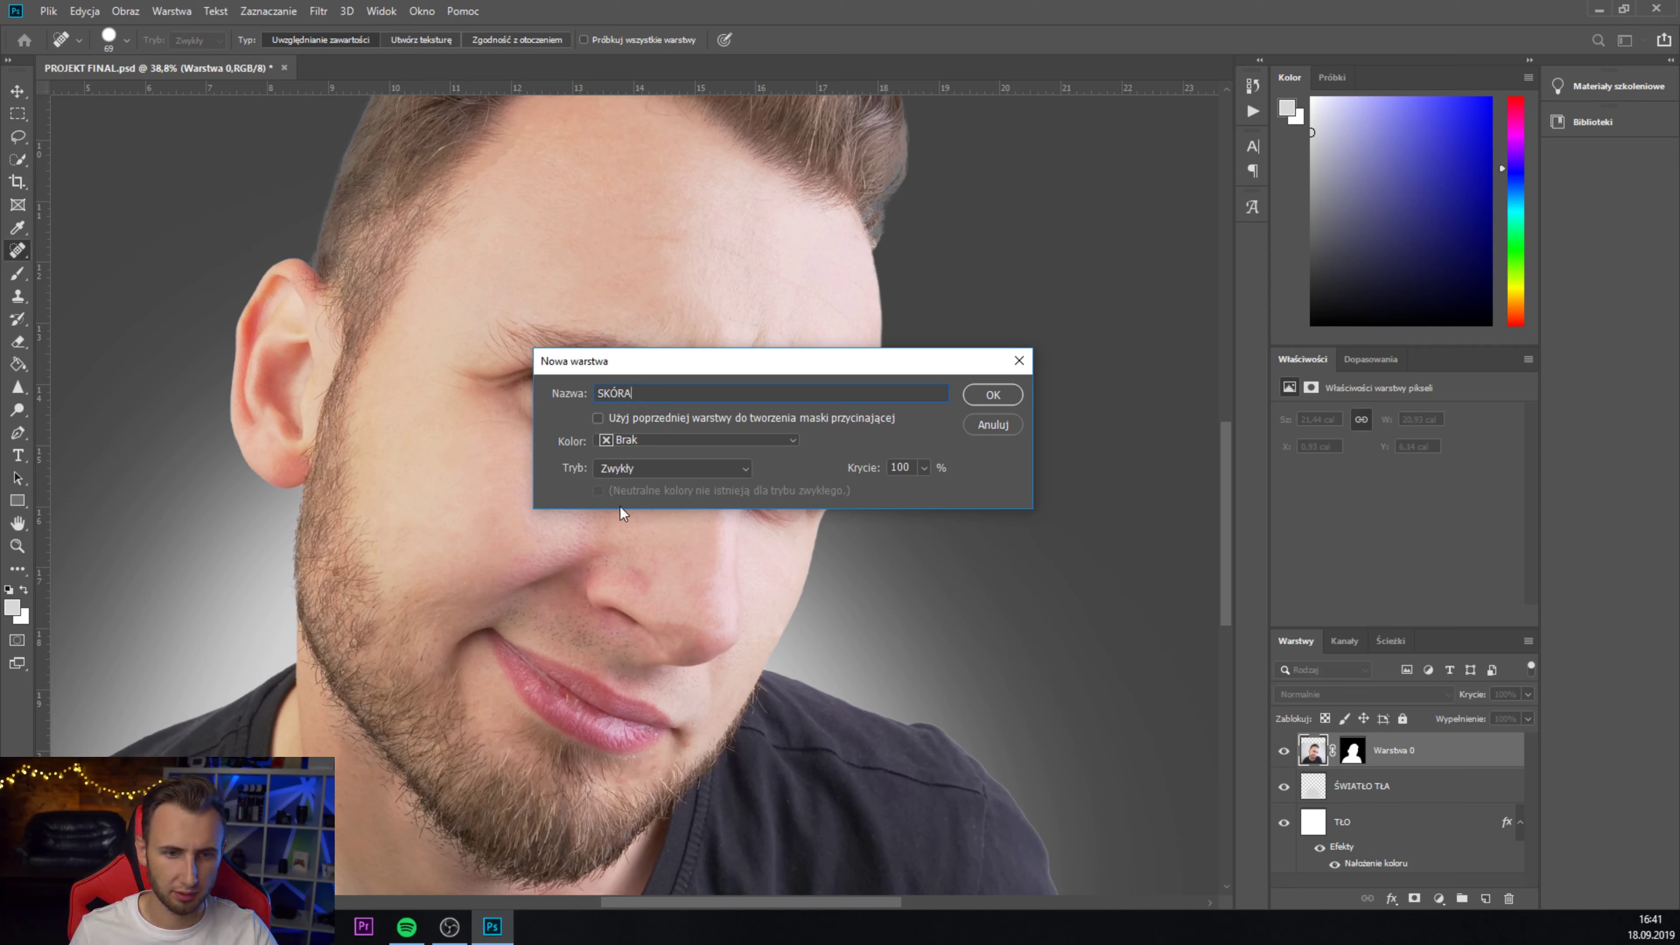
click(637, 478)
click(654, 884)
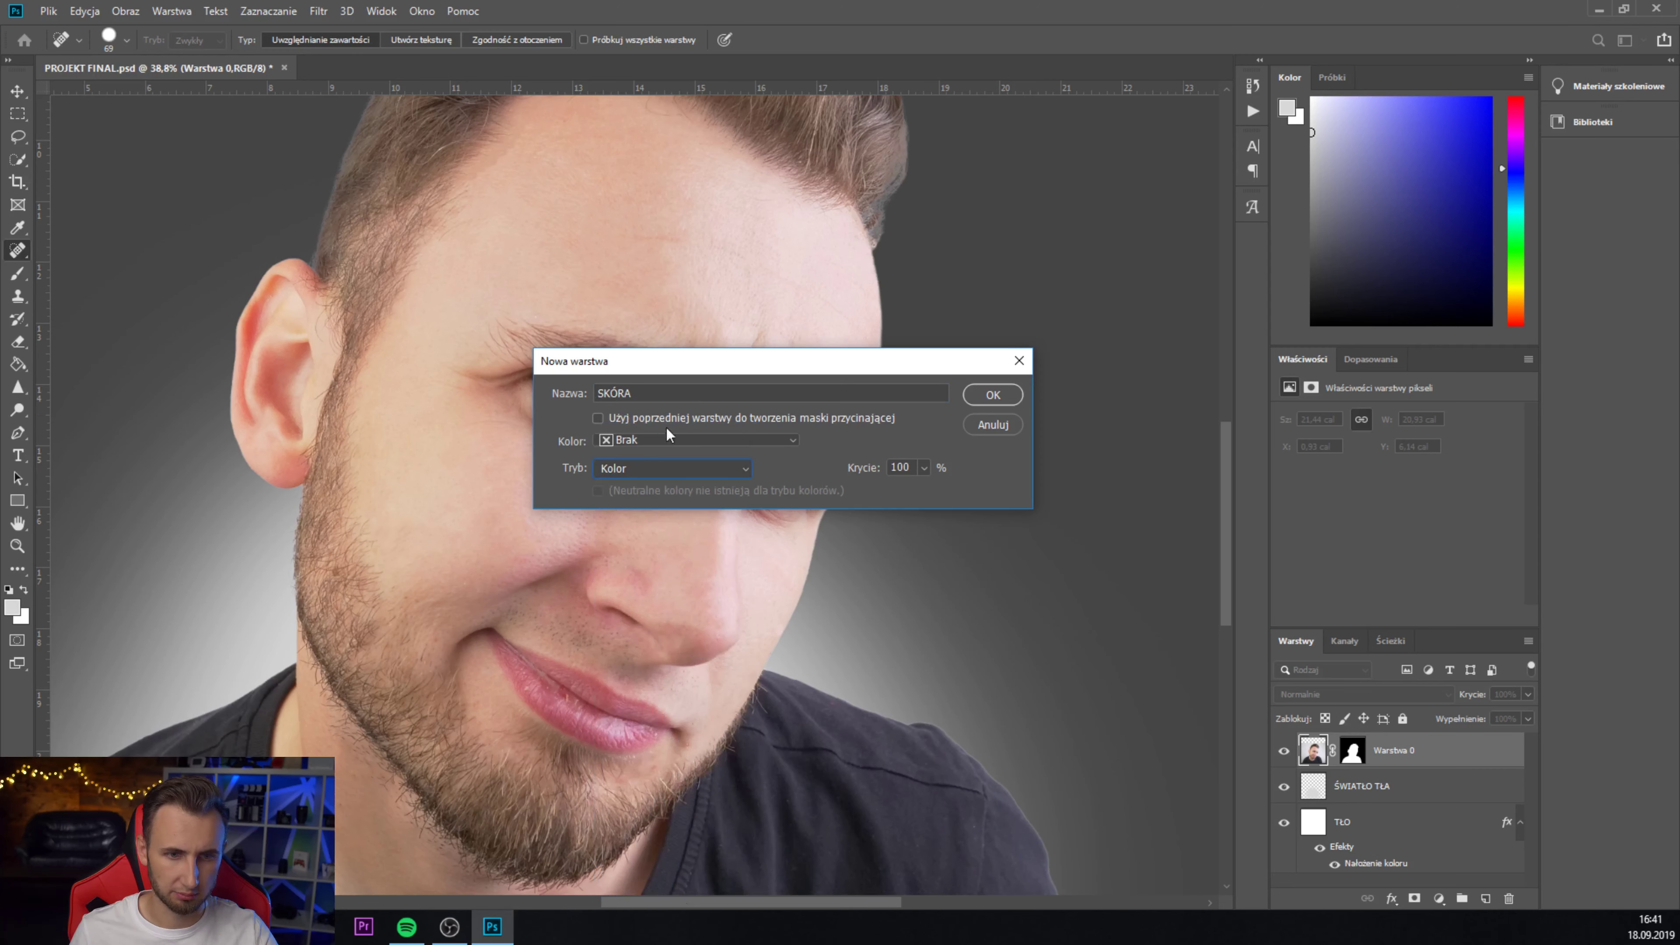
click(993, 396)
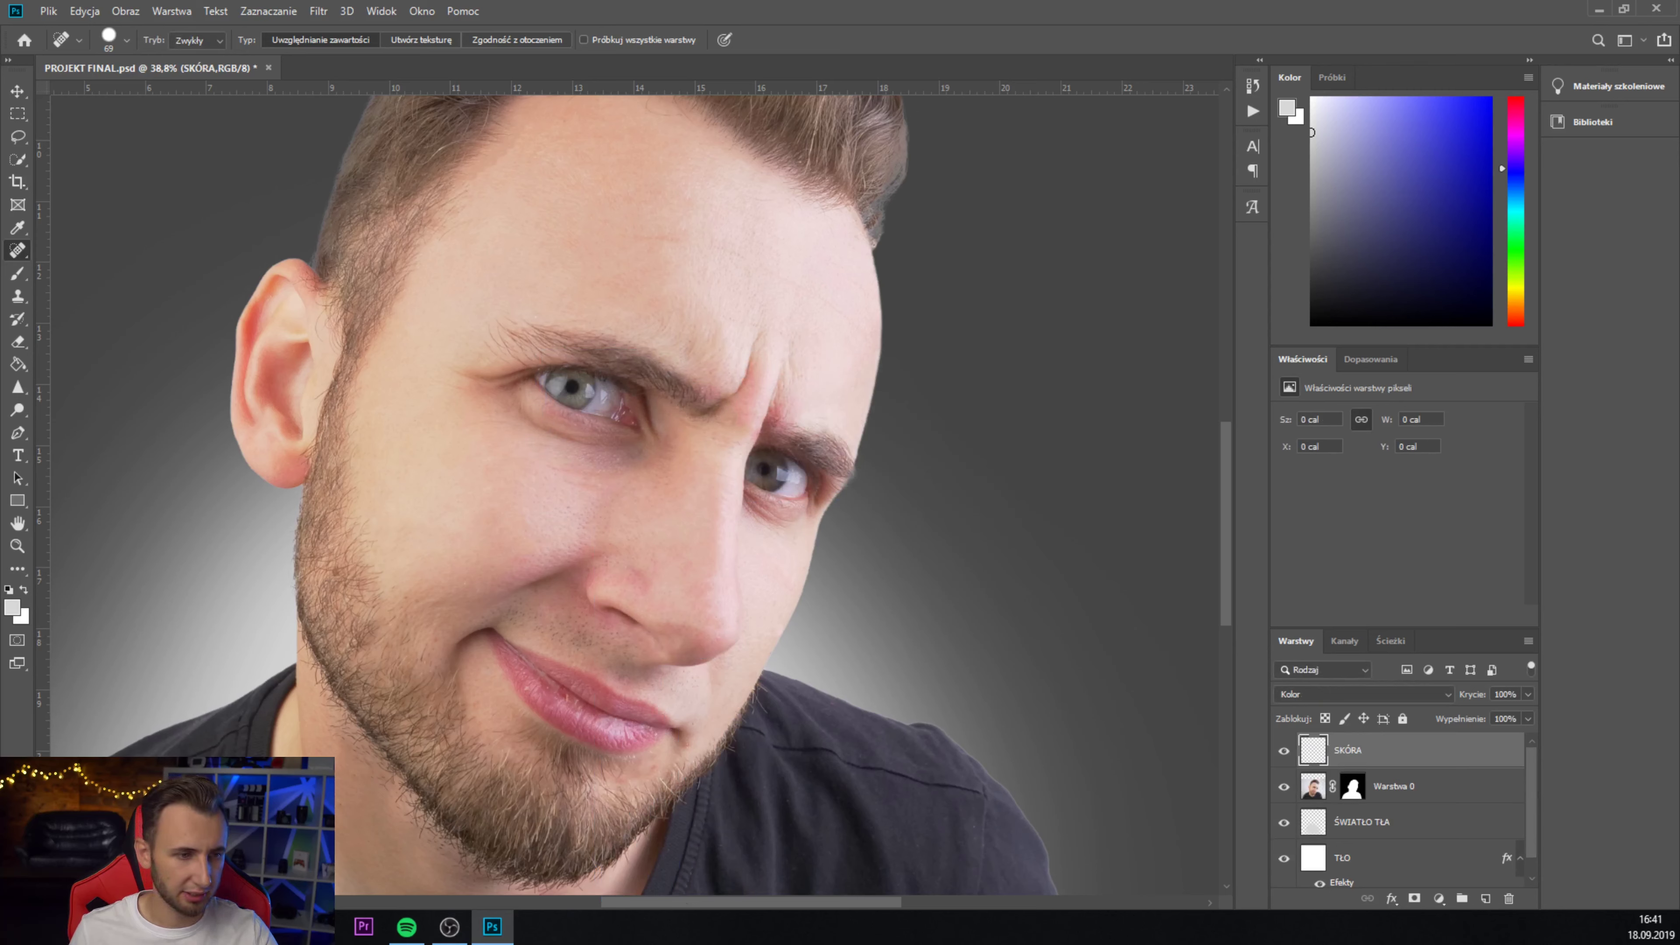
- Sample a peach skin tone from the face as the foreground colour and pick the Brush tool
click(13, 609)
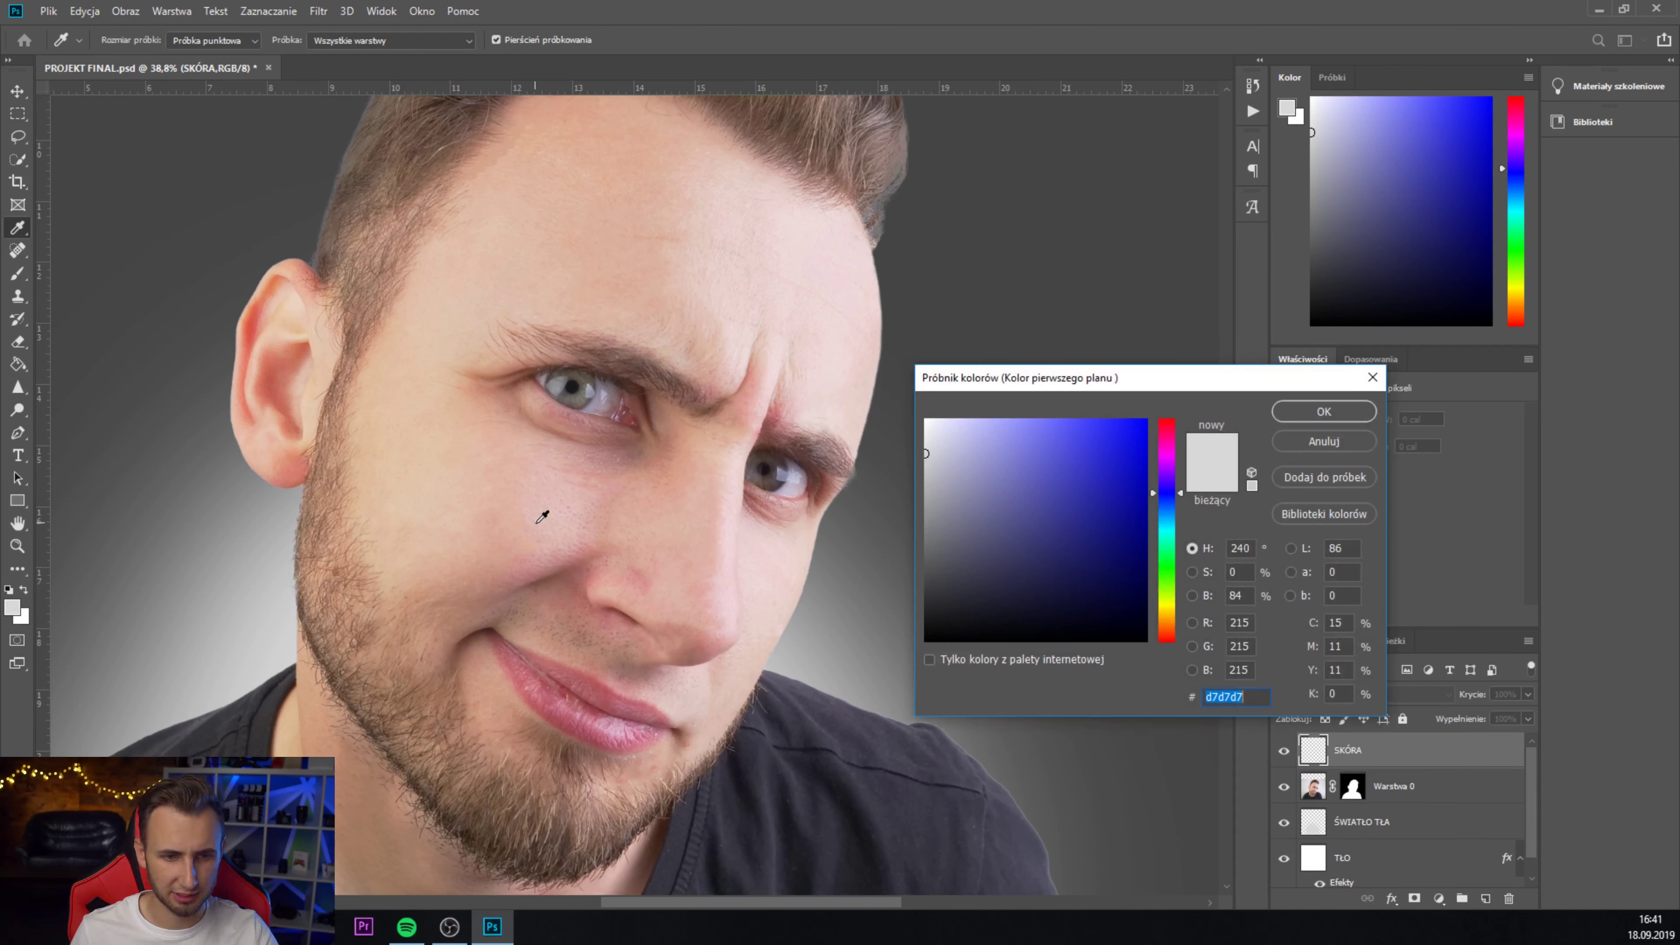
click(470, 538)
click(1306, 412)
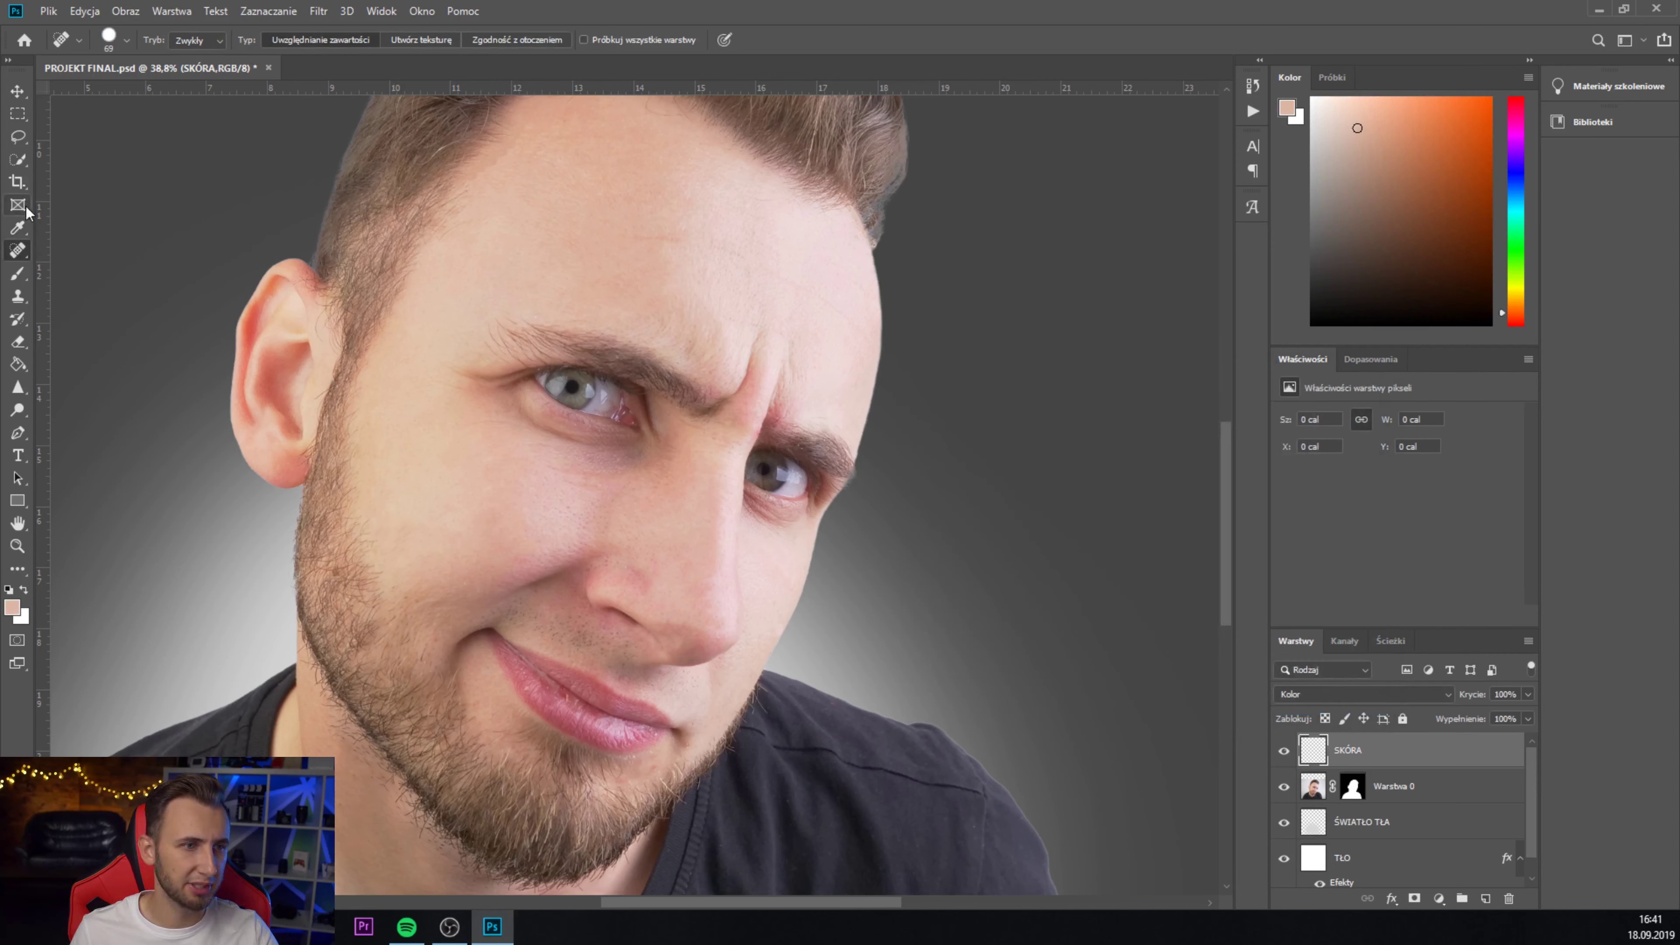
click(18, 273)
click(126, 39)
scroll(864, 434, up, 3)
key(i)
click(12, 608)
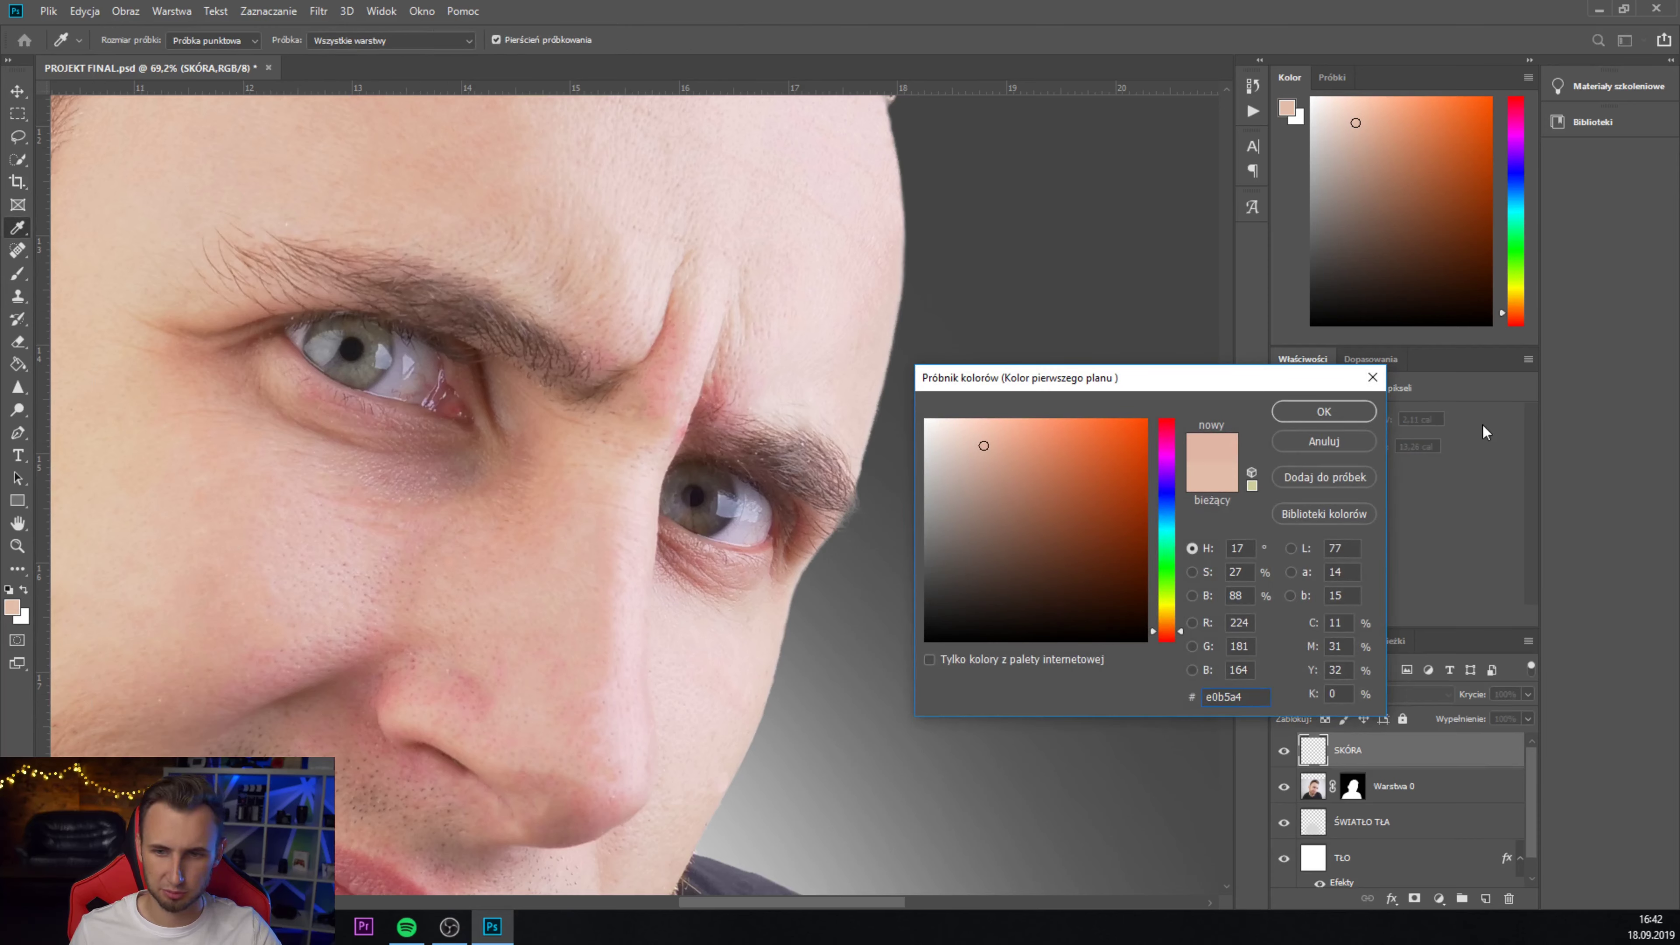
click(1323, 411)
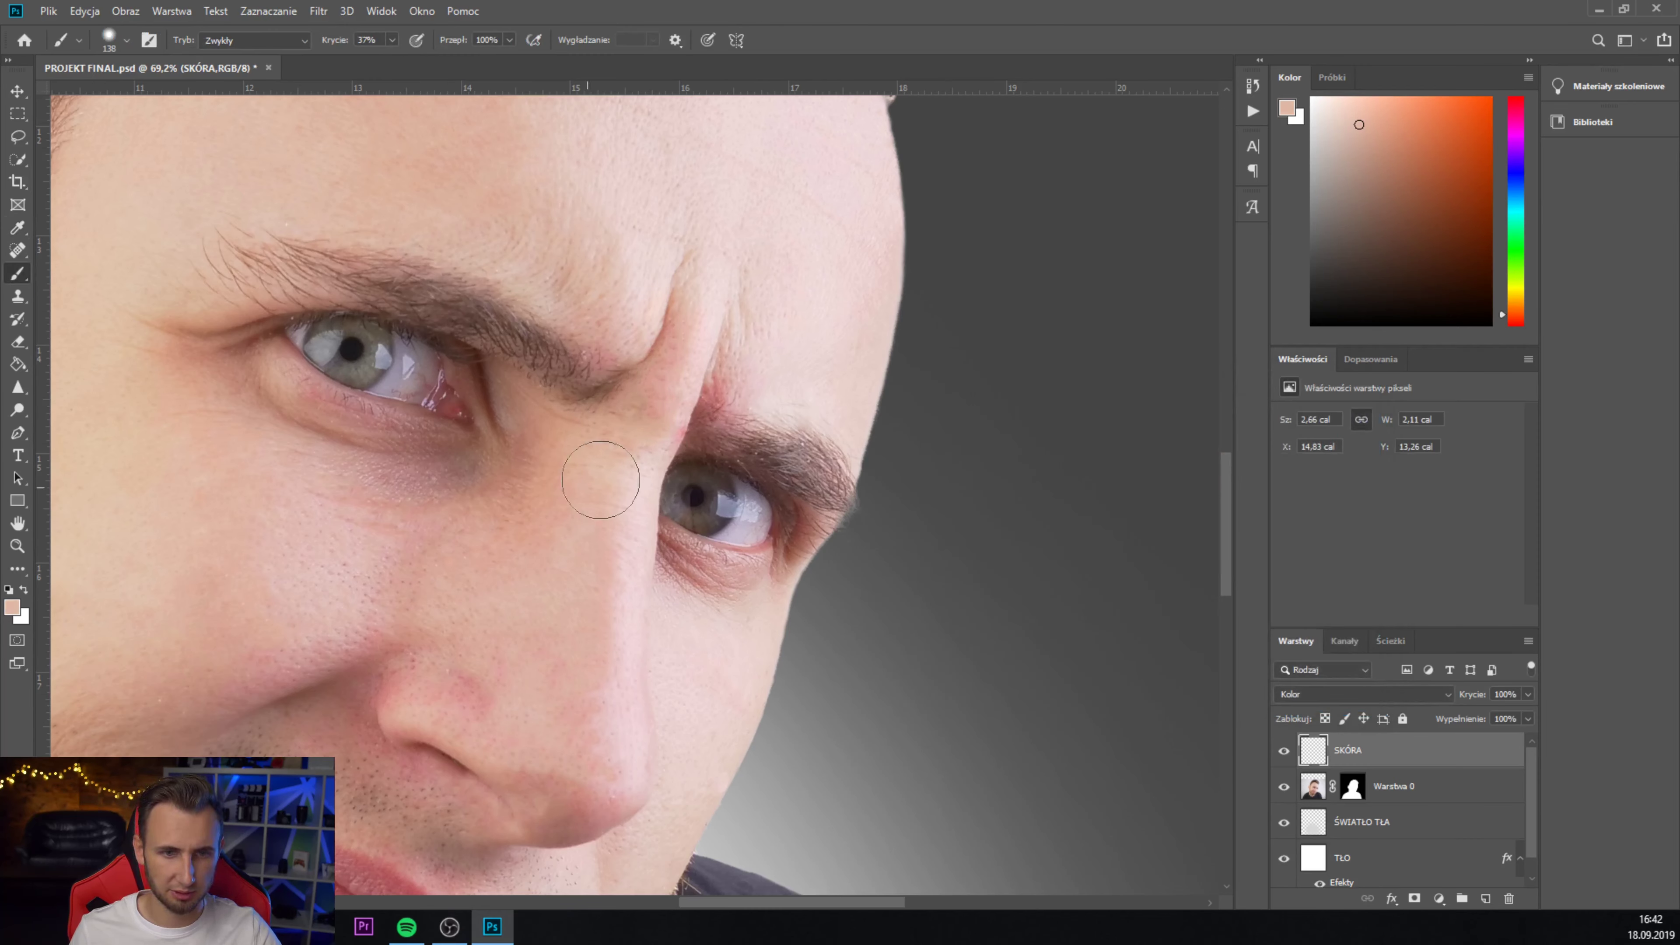
- Paint skin tone over the red brow crease, cheek beside the nose, nostril and upper lip
drag(684, 430, 725, 398)
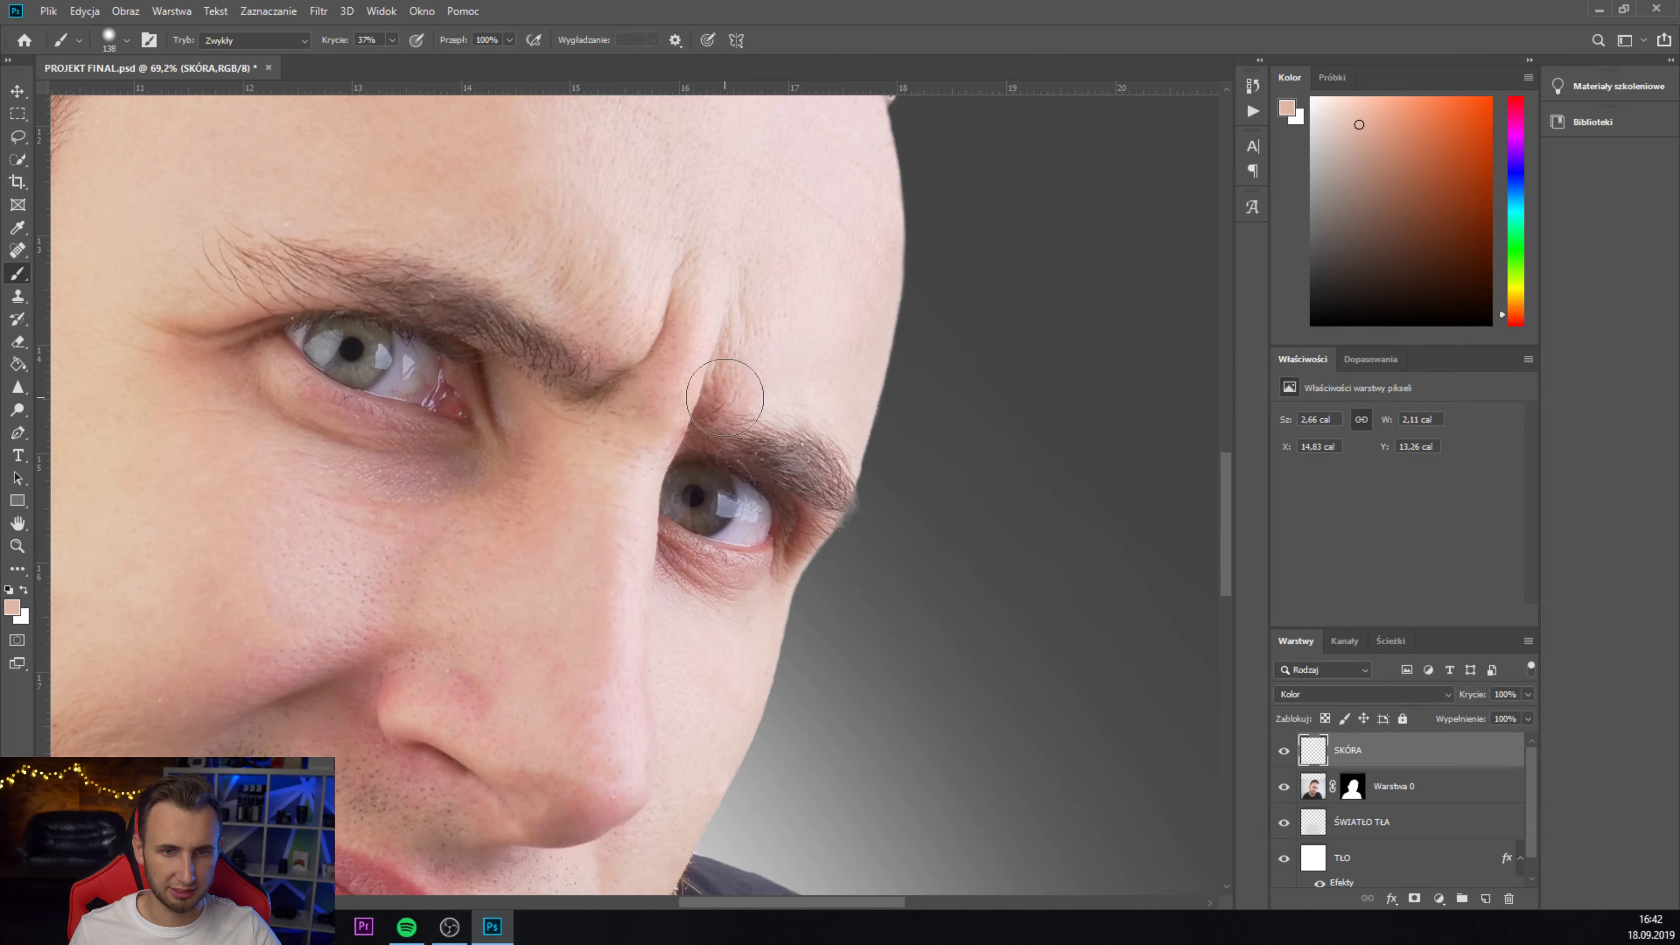
scroll(506, 476, down, 2)
scroll(553, 414, up, 2)
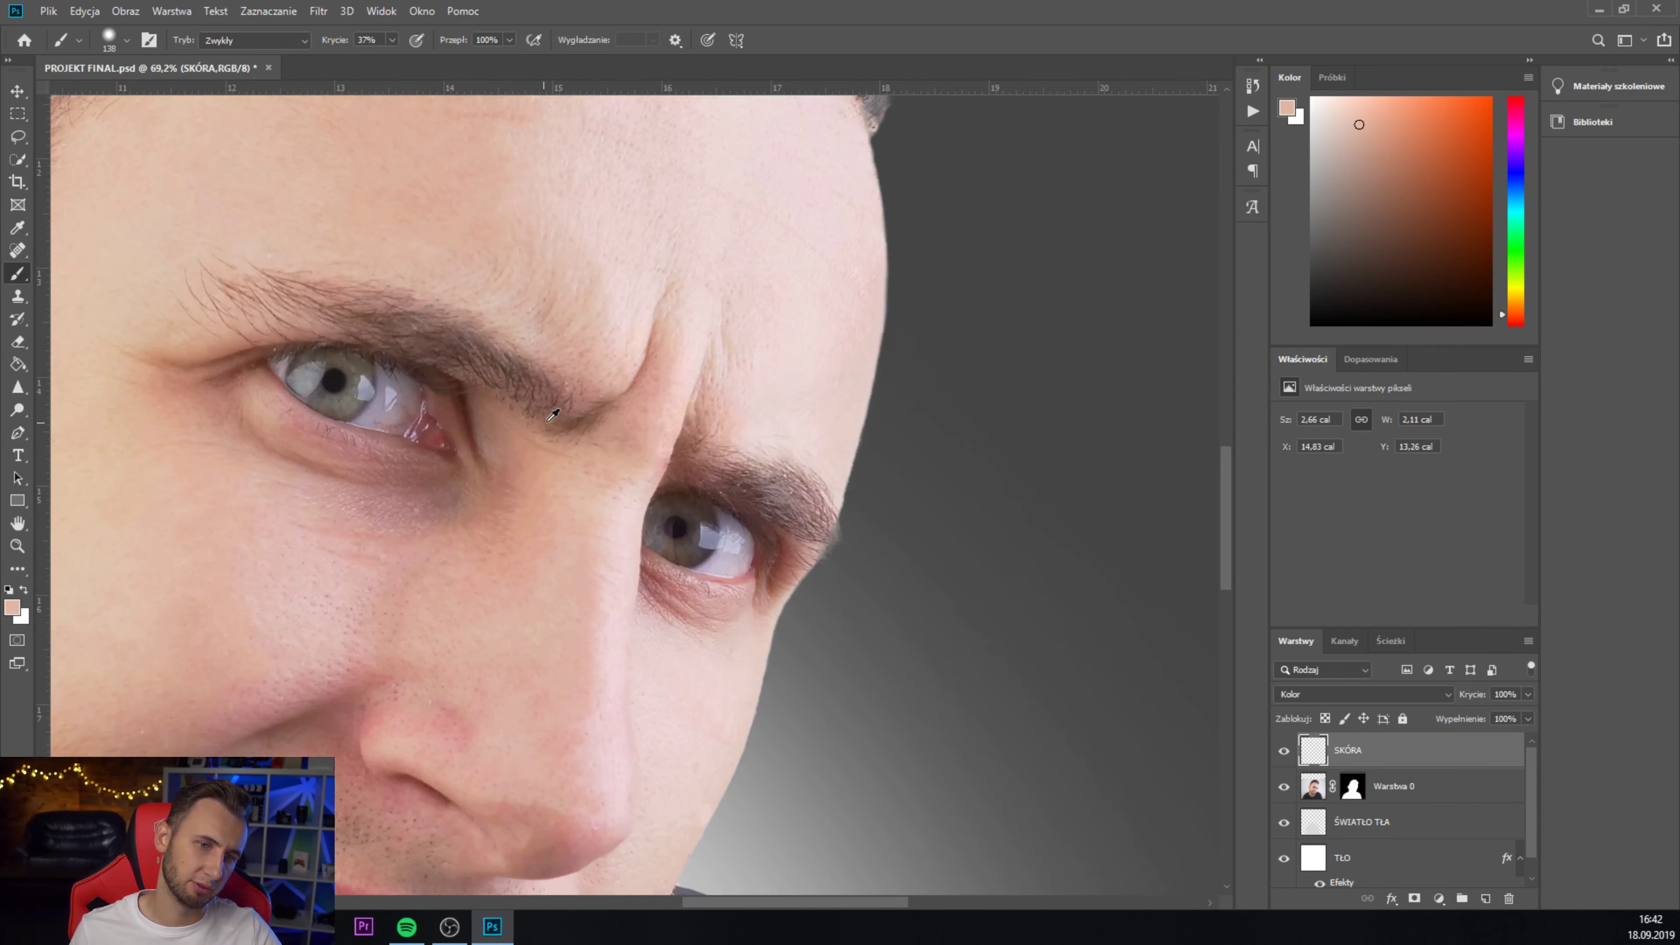
scroll(554, 463, down, 3)
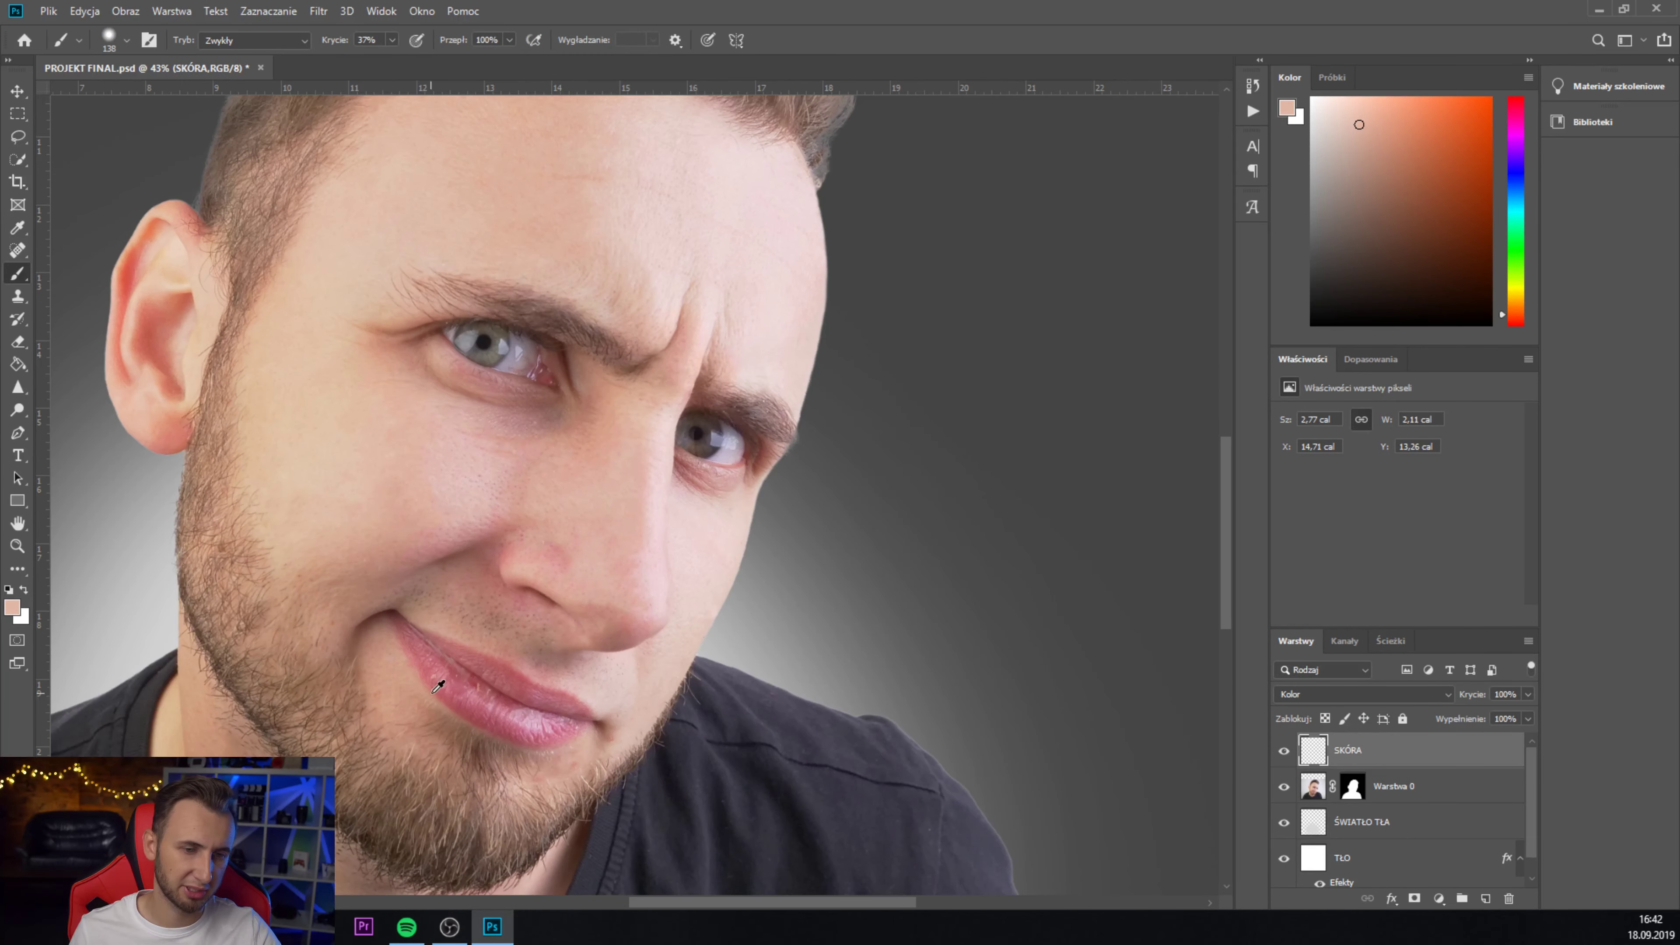
scroll(438, 687, up, 2)
scroll(498, 581, up, 1)
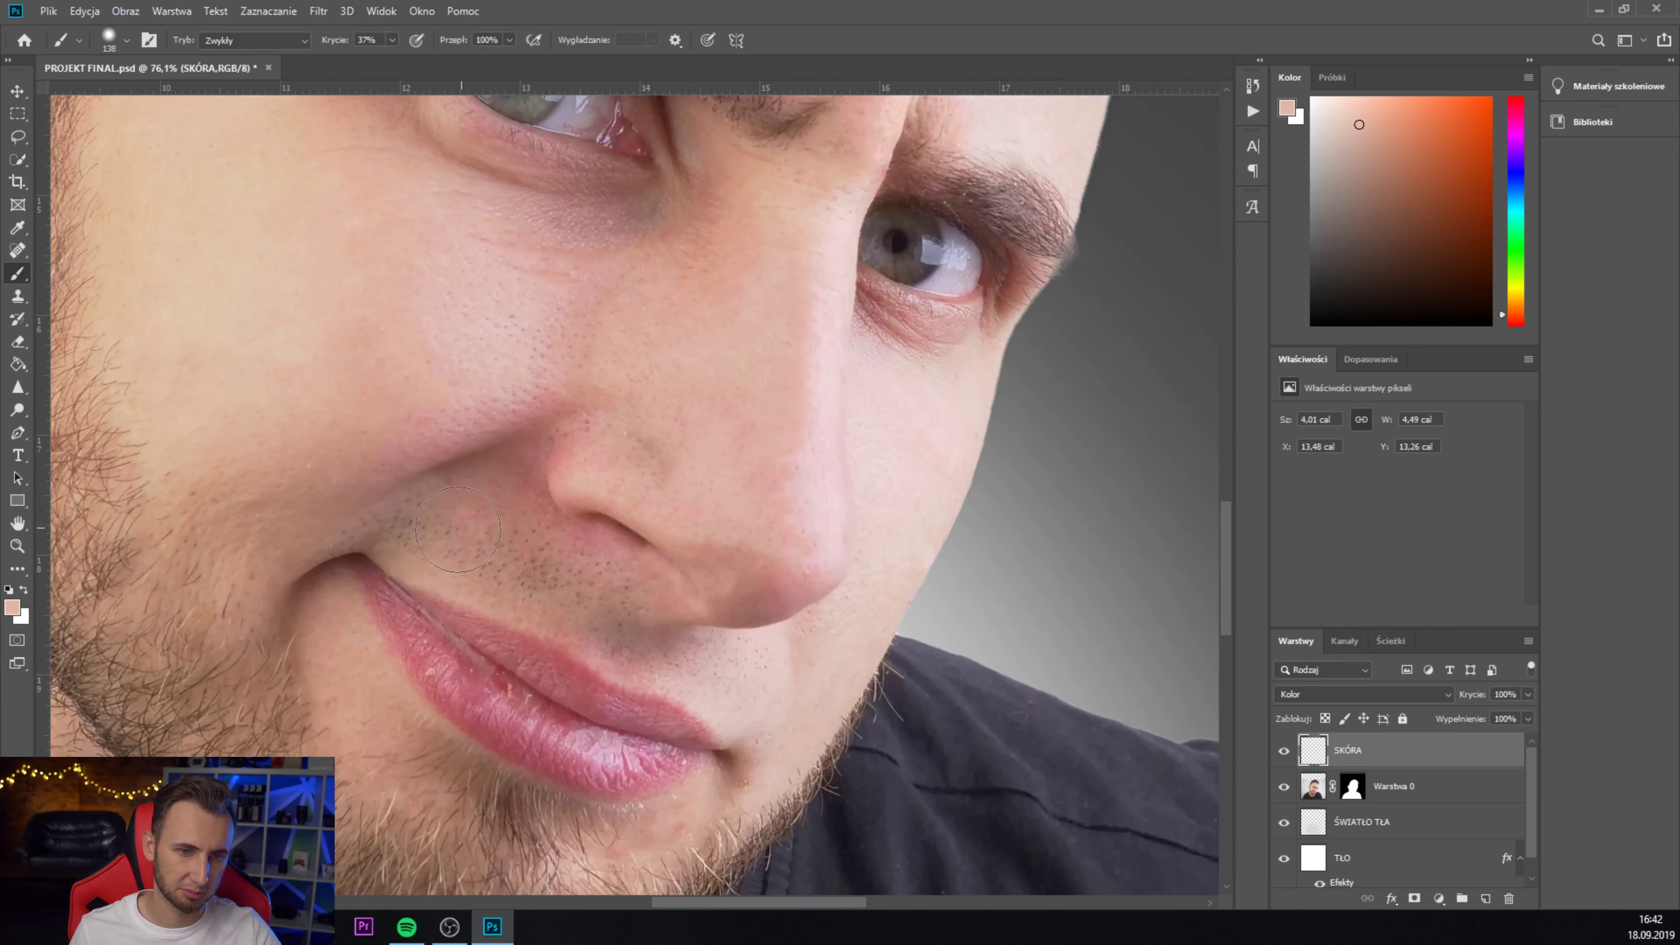
drag(458, 530, 330, 486)
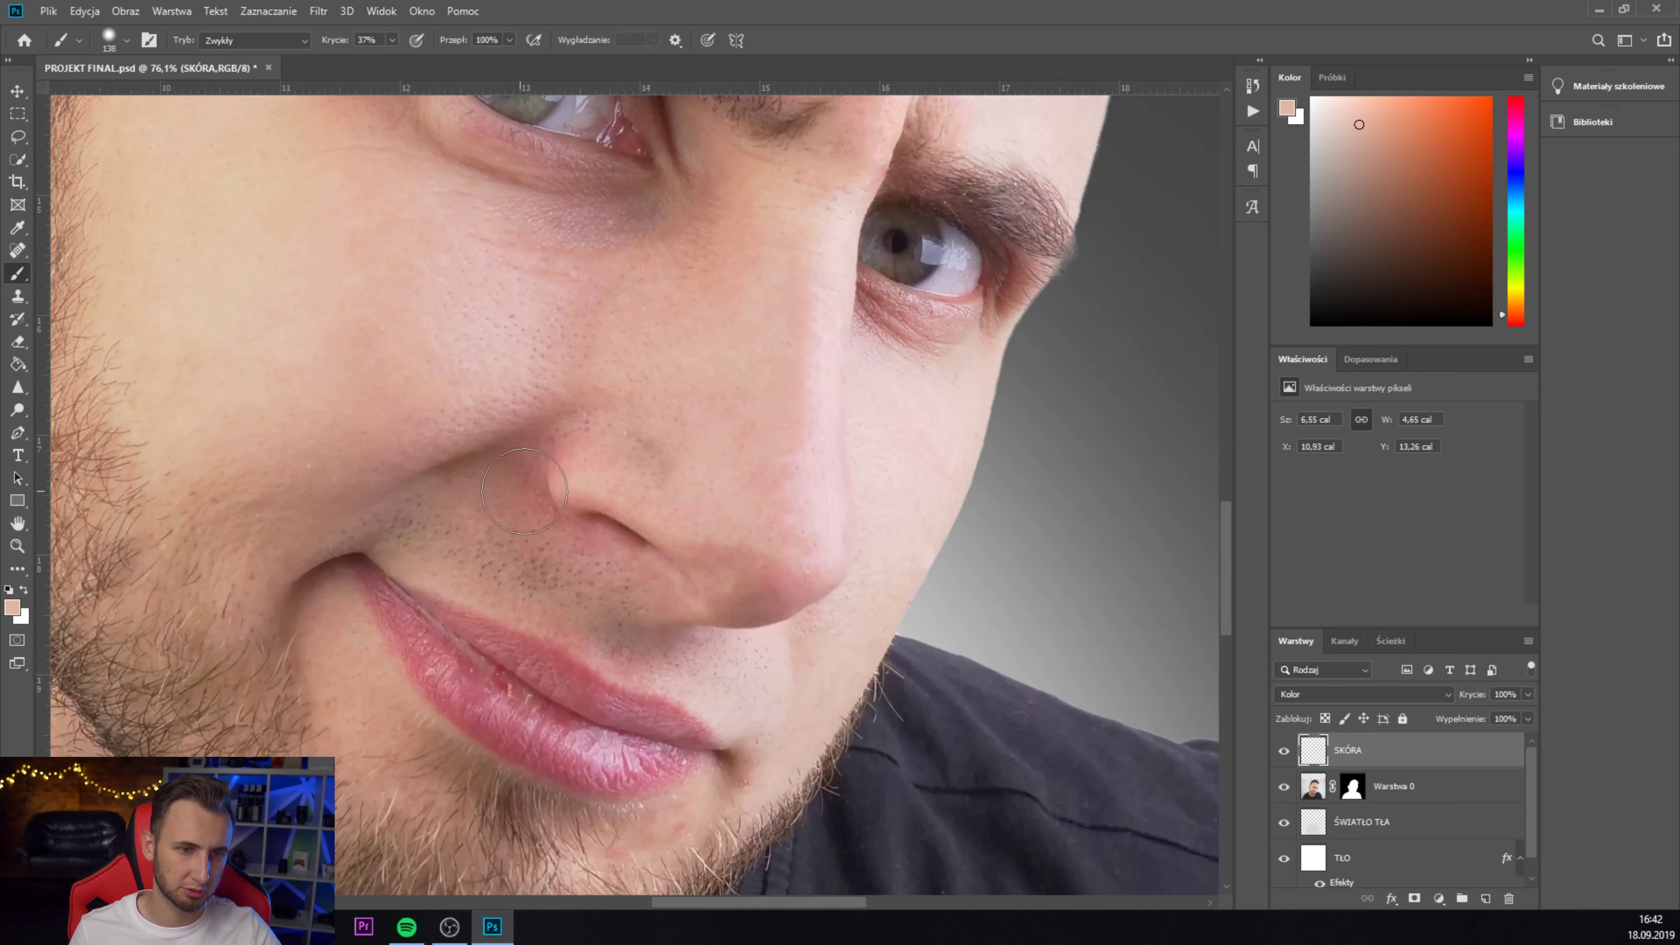
drag(524, 491, 570, 450)
mouse_move(553, 555)
mouse_down()
mouse_move(811, 518)
mouse_move(660, 368)
mouse_up()
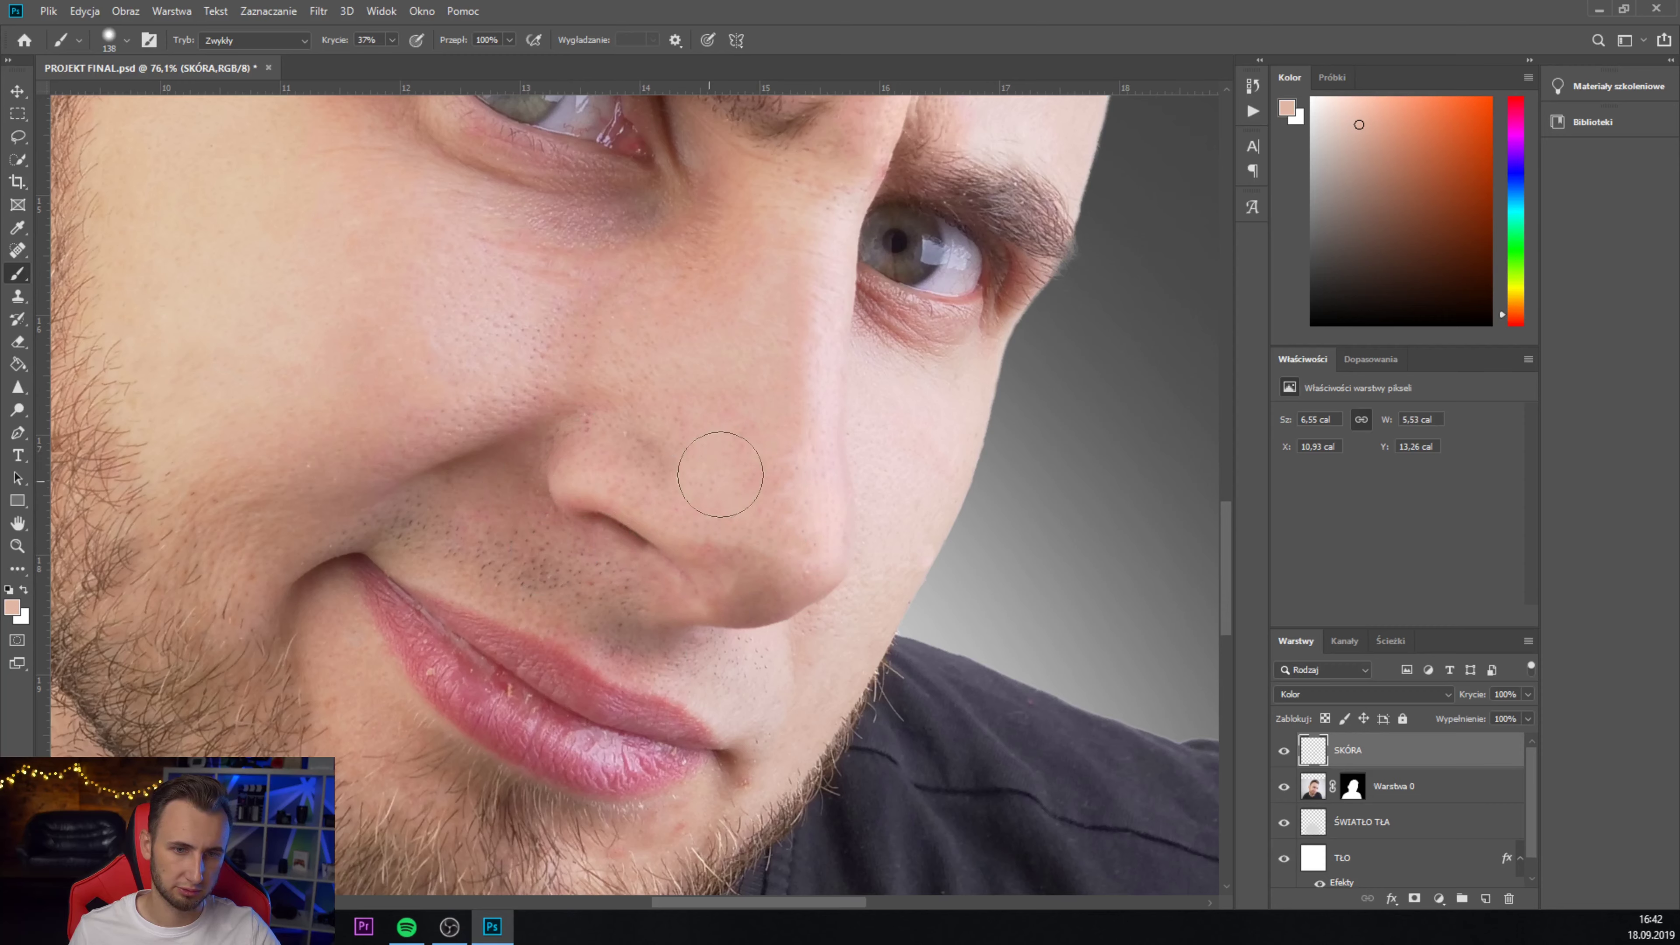
scroll(837, 495, down, 1)
scroll(817, 608, up, 3)
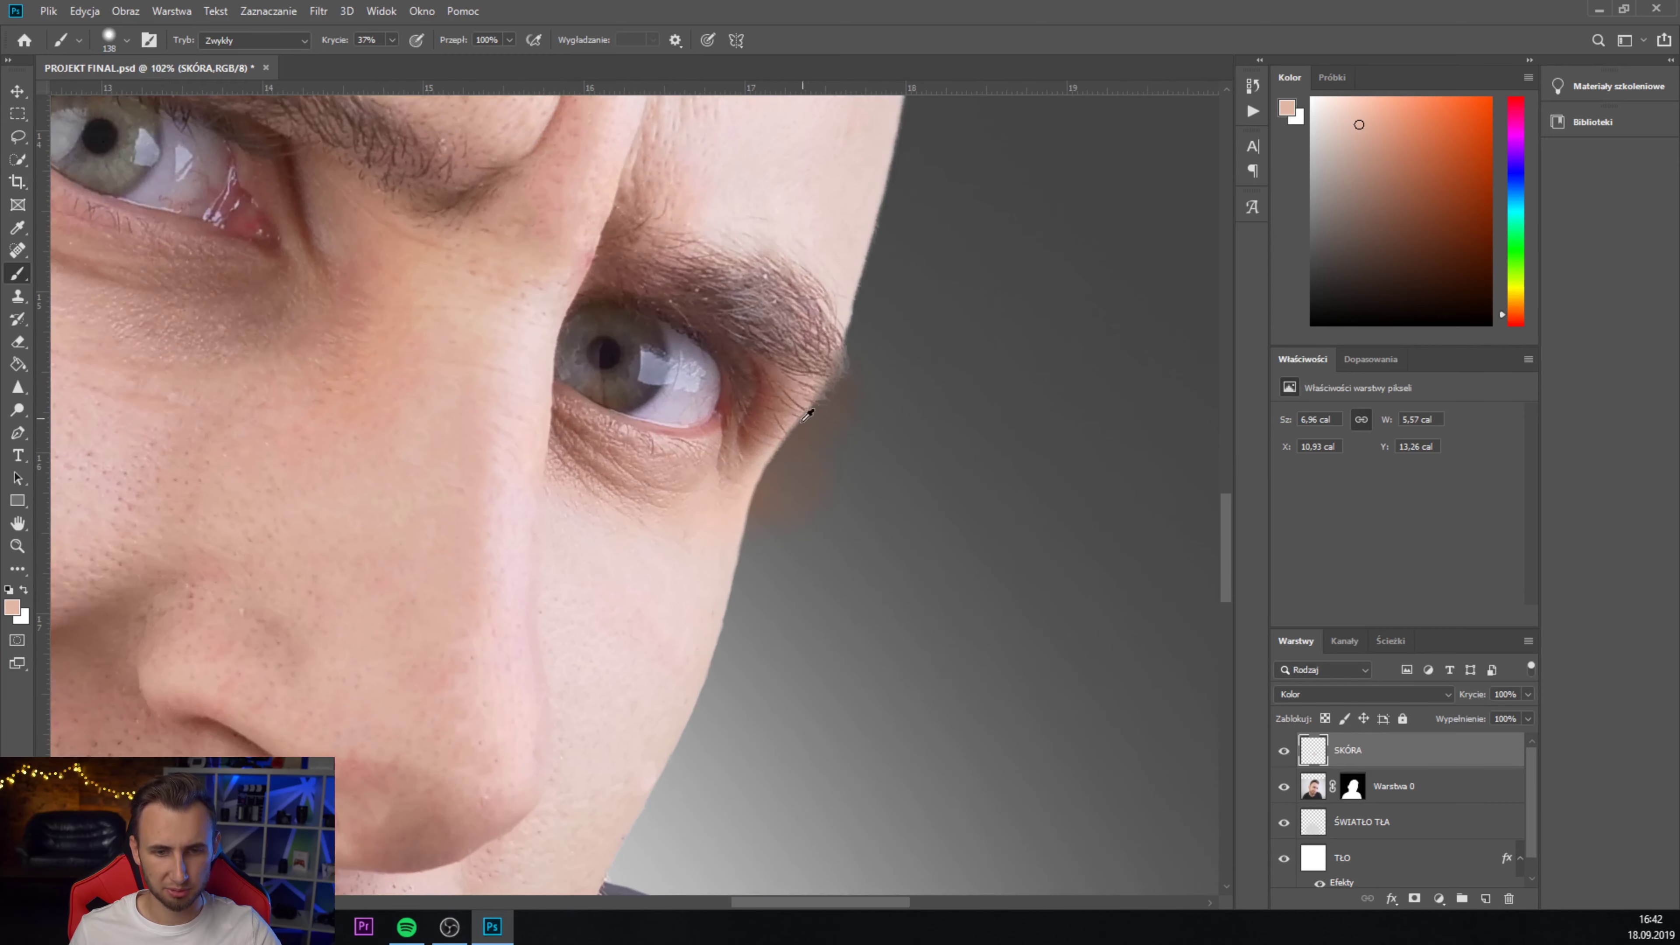
- Clip SKÓRA to Warstwa 0 as a clipping mask and fit the image on screen
drag(1429, 750, 1469, 763)
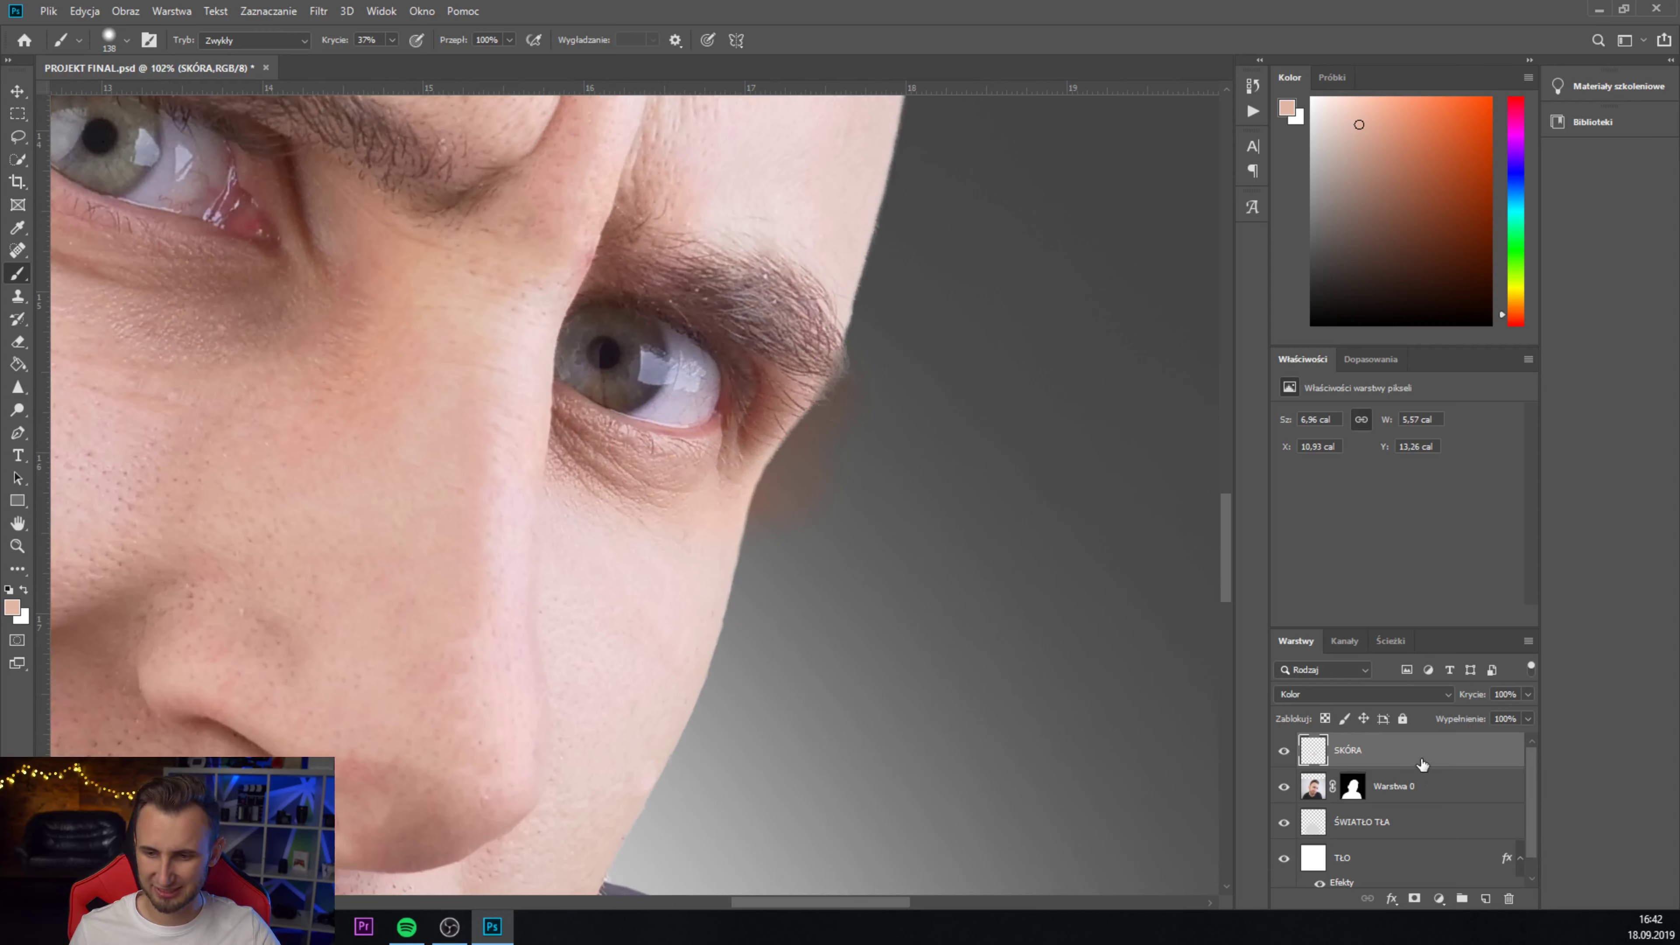
alt+click(1470, 762)
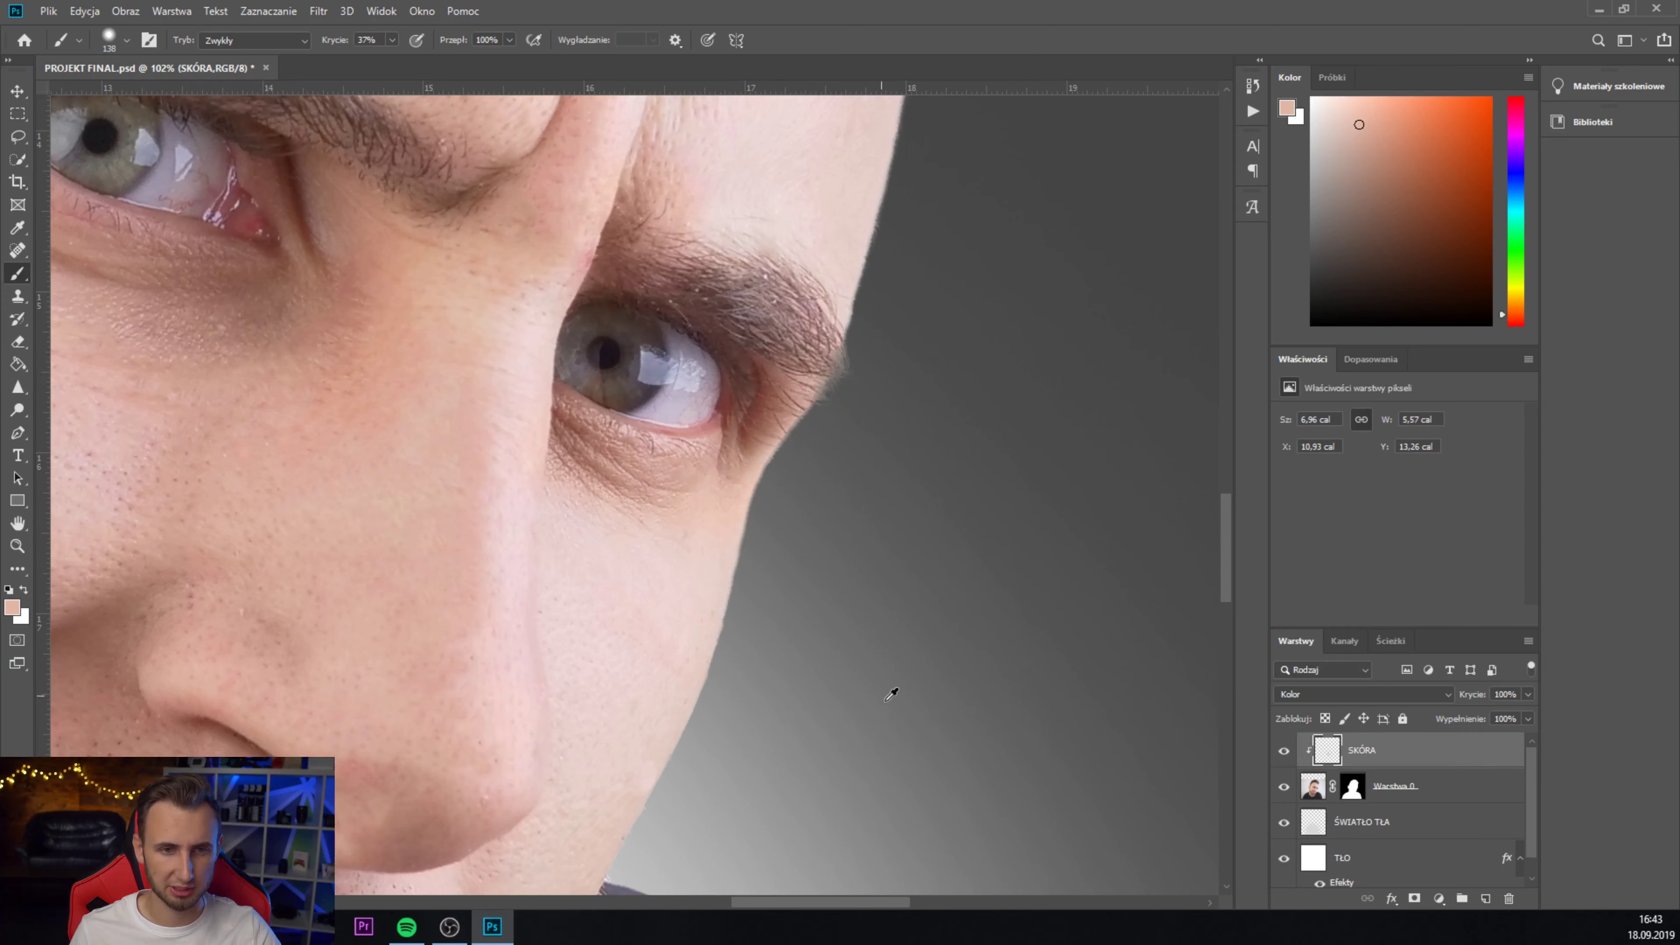
key(ctrl+0)
key(j)
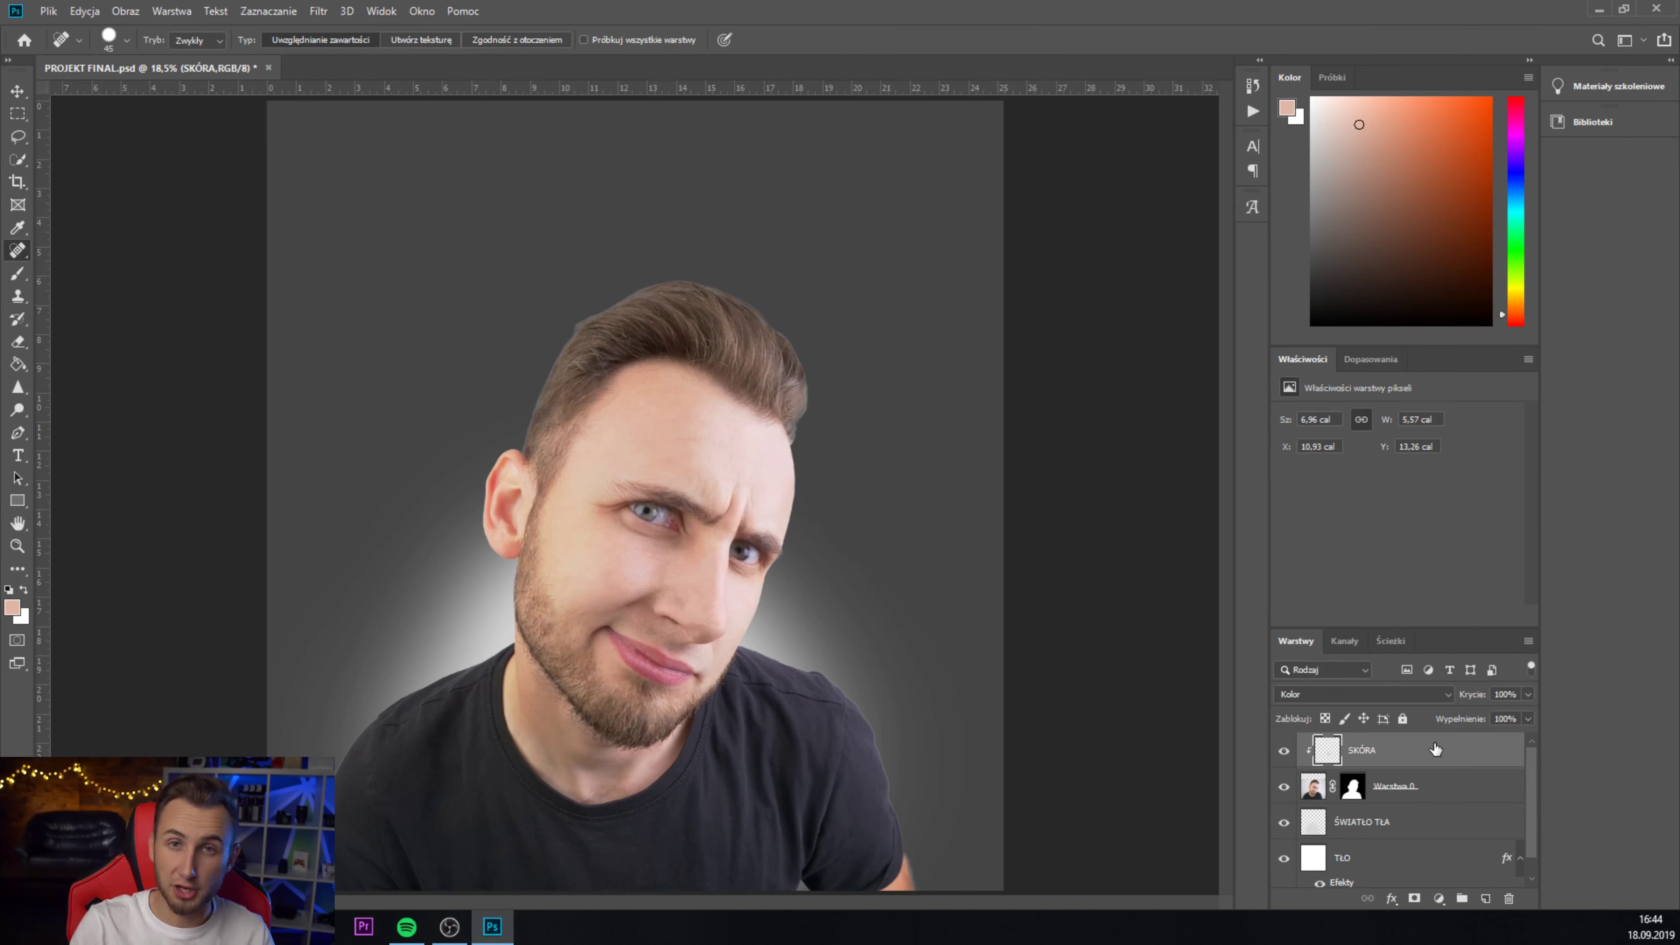
- Add a Black & White adjustment layer in Luminosity blend mode
click(1386, 360)
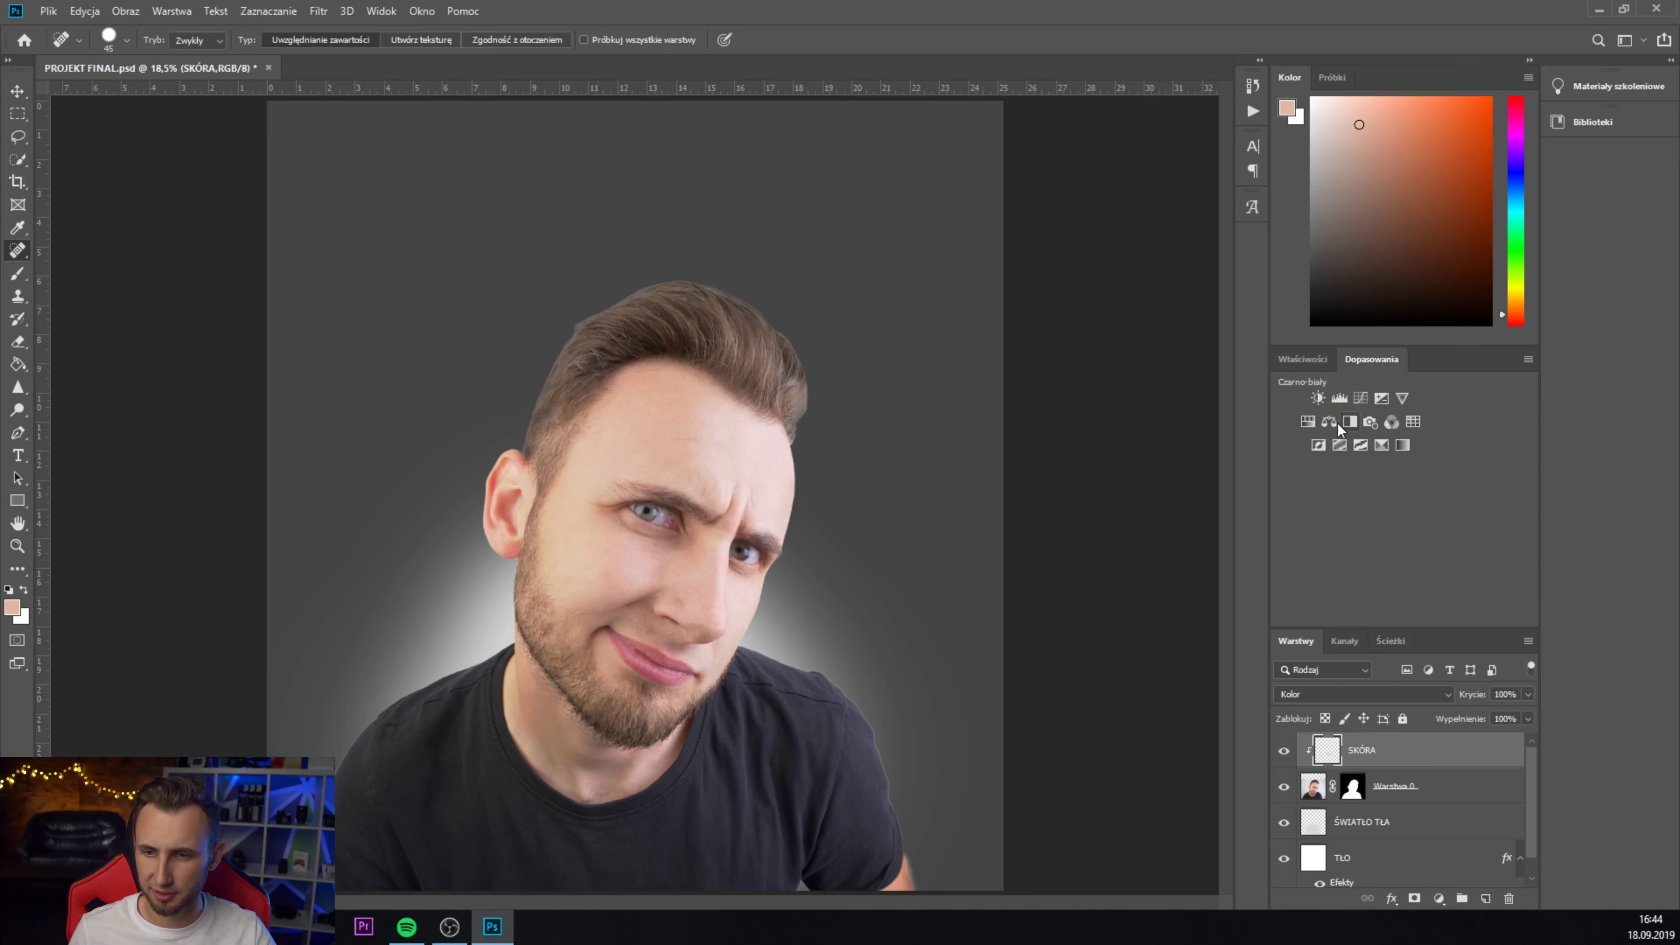
click(1350, 422)
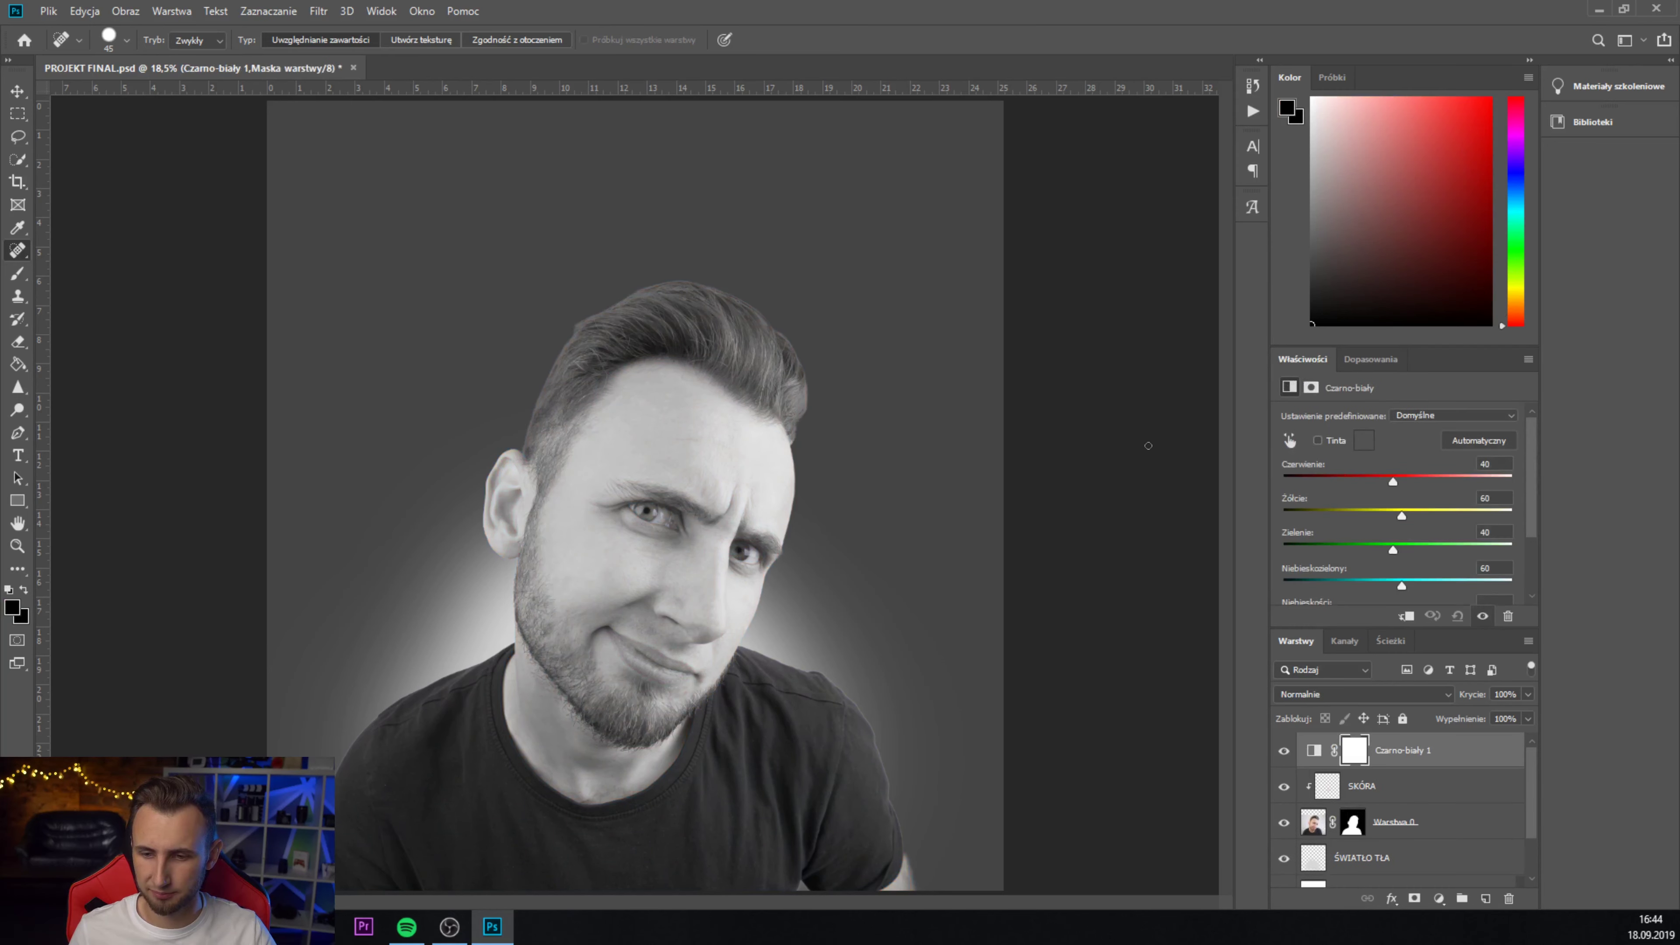
click(1385, 700)
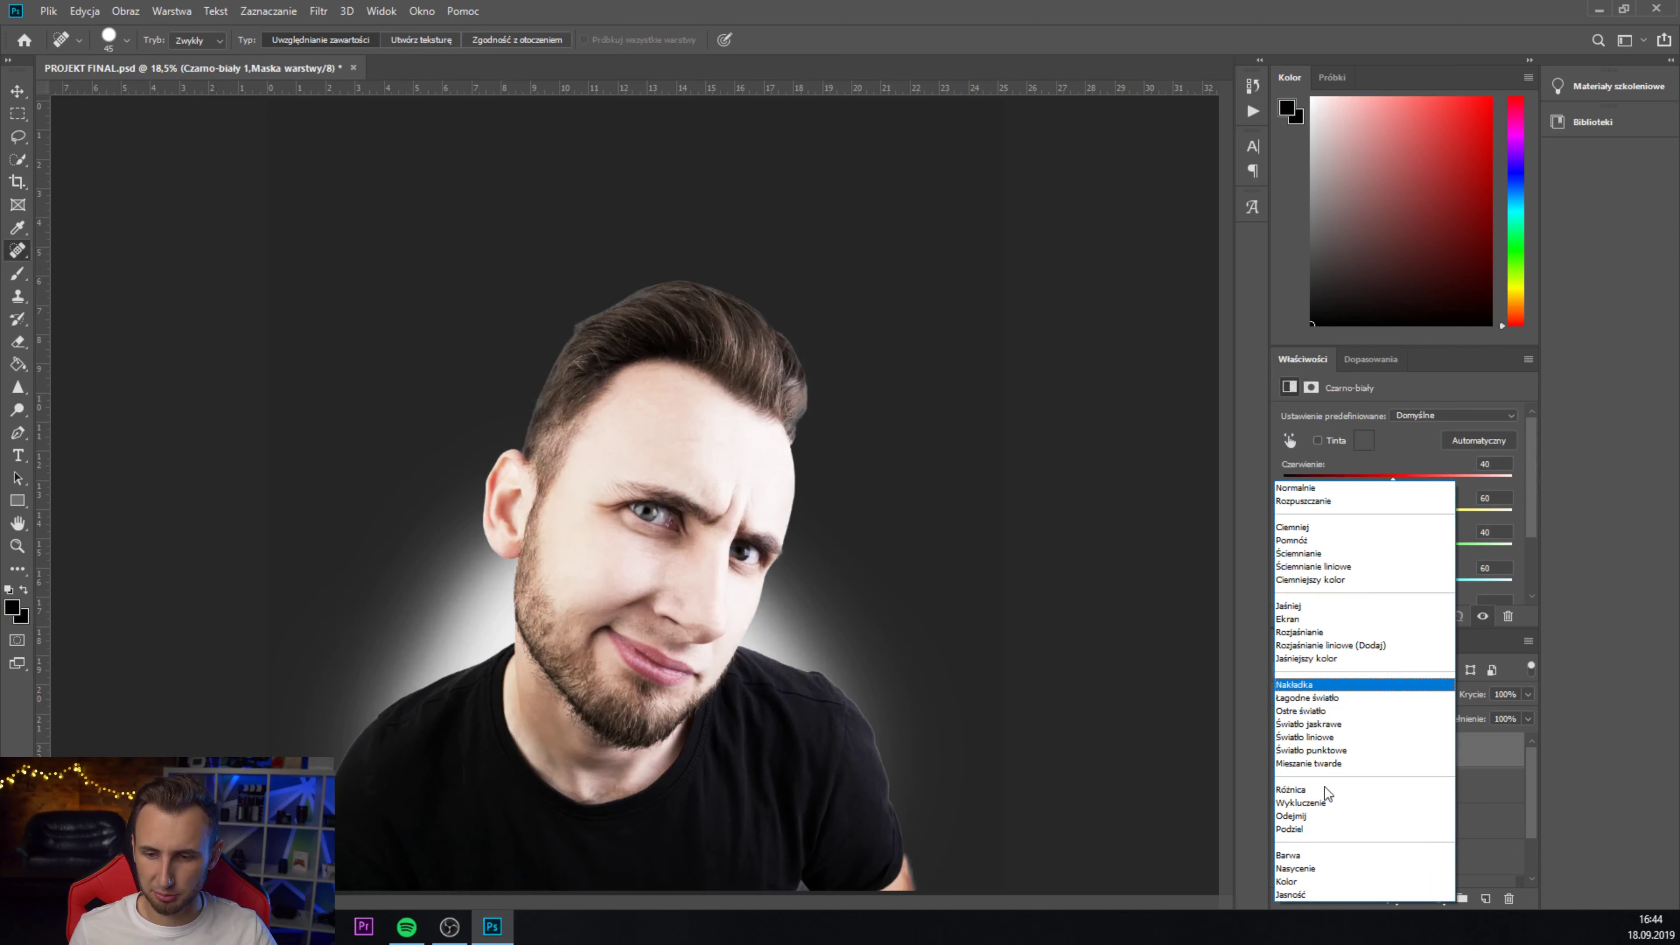
click(1307, 900)
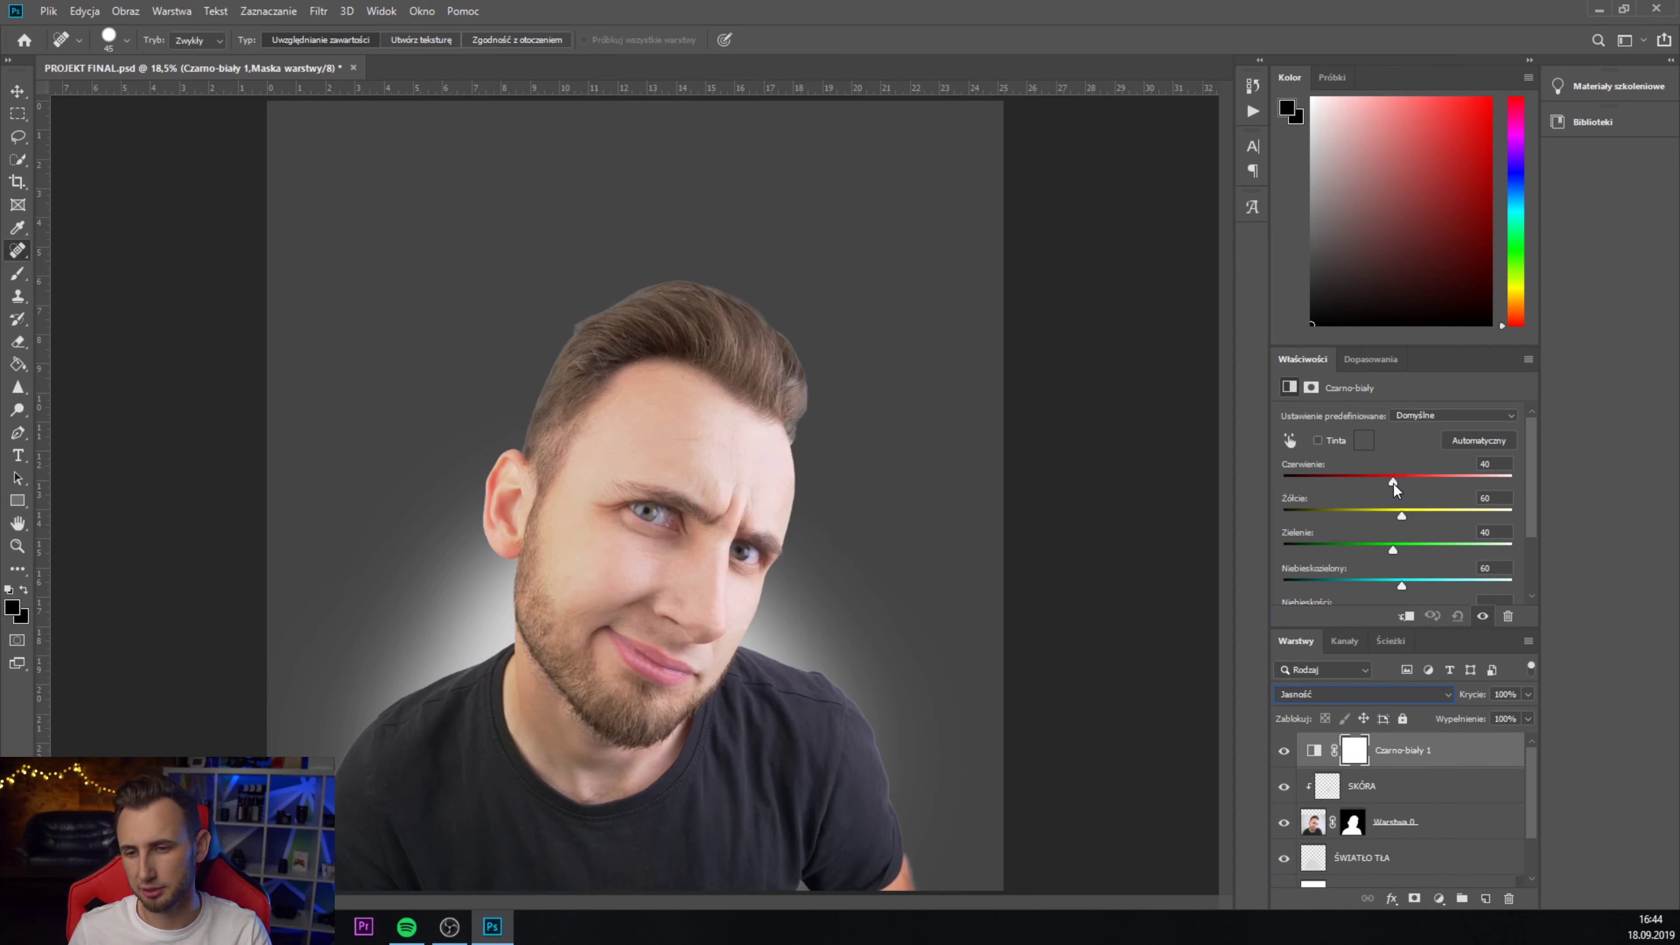
- Set the Black & White Reds to -9 and Yellows to 63
drag(1394, 484, 1364, 483)
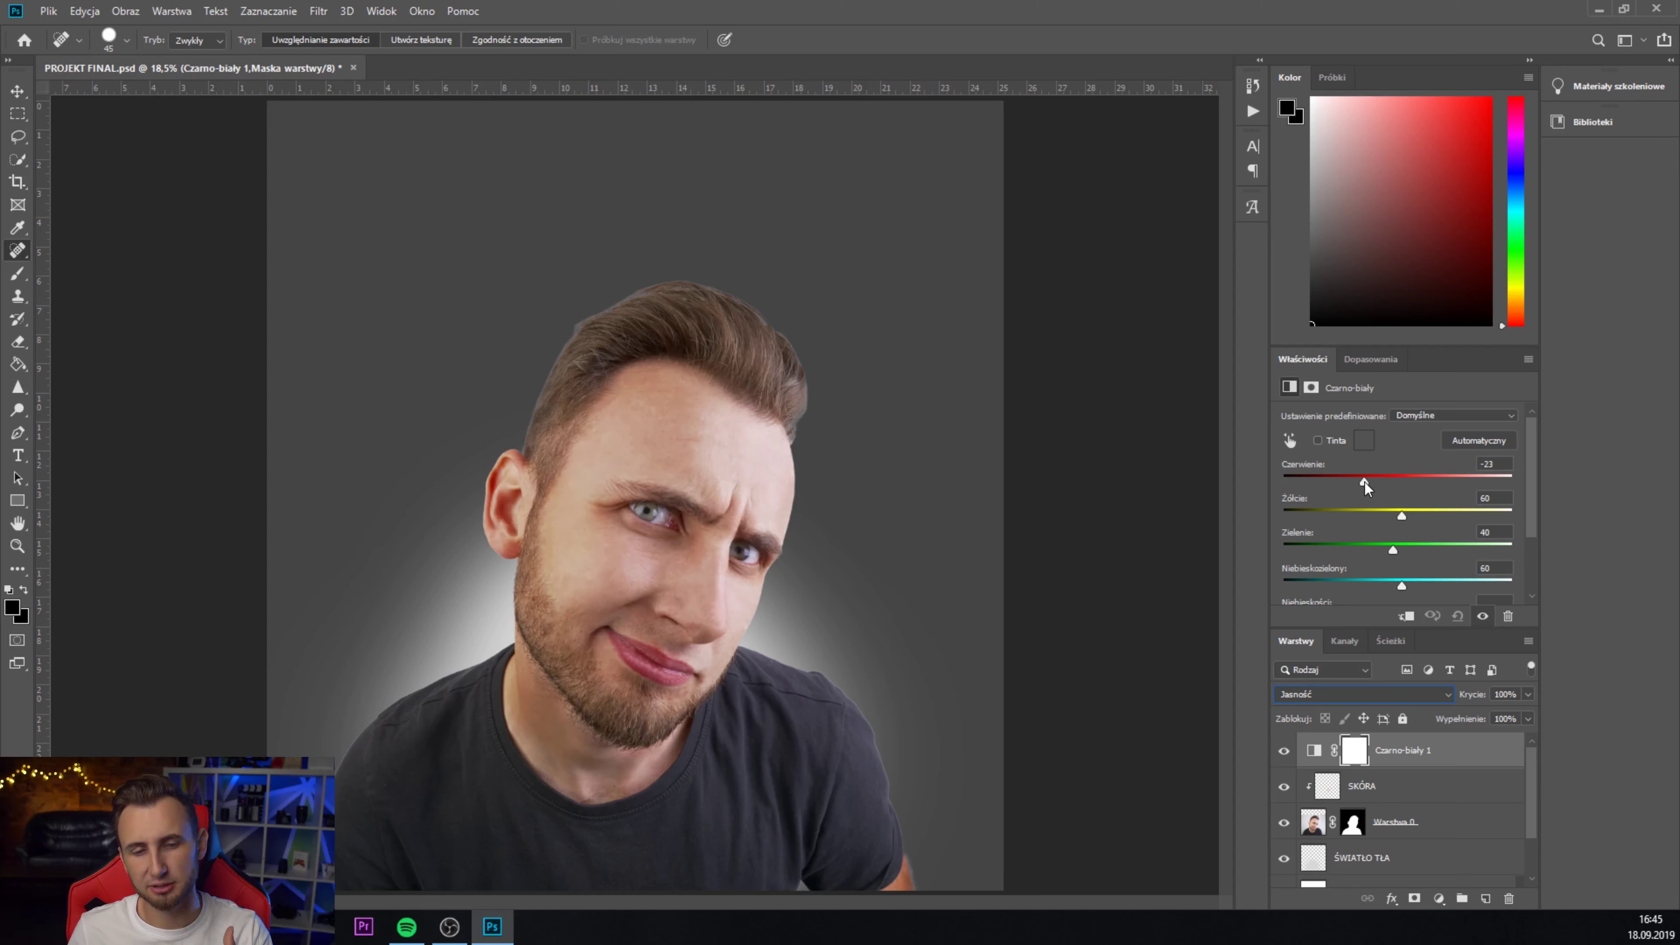
drag(1365, 486, 1369, 487)
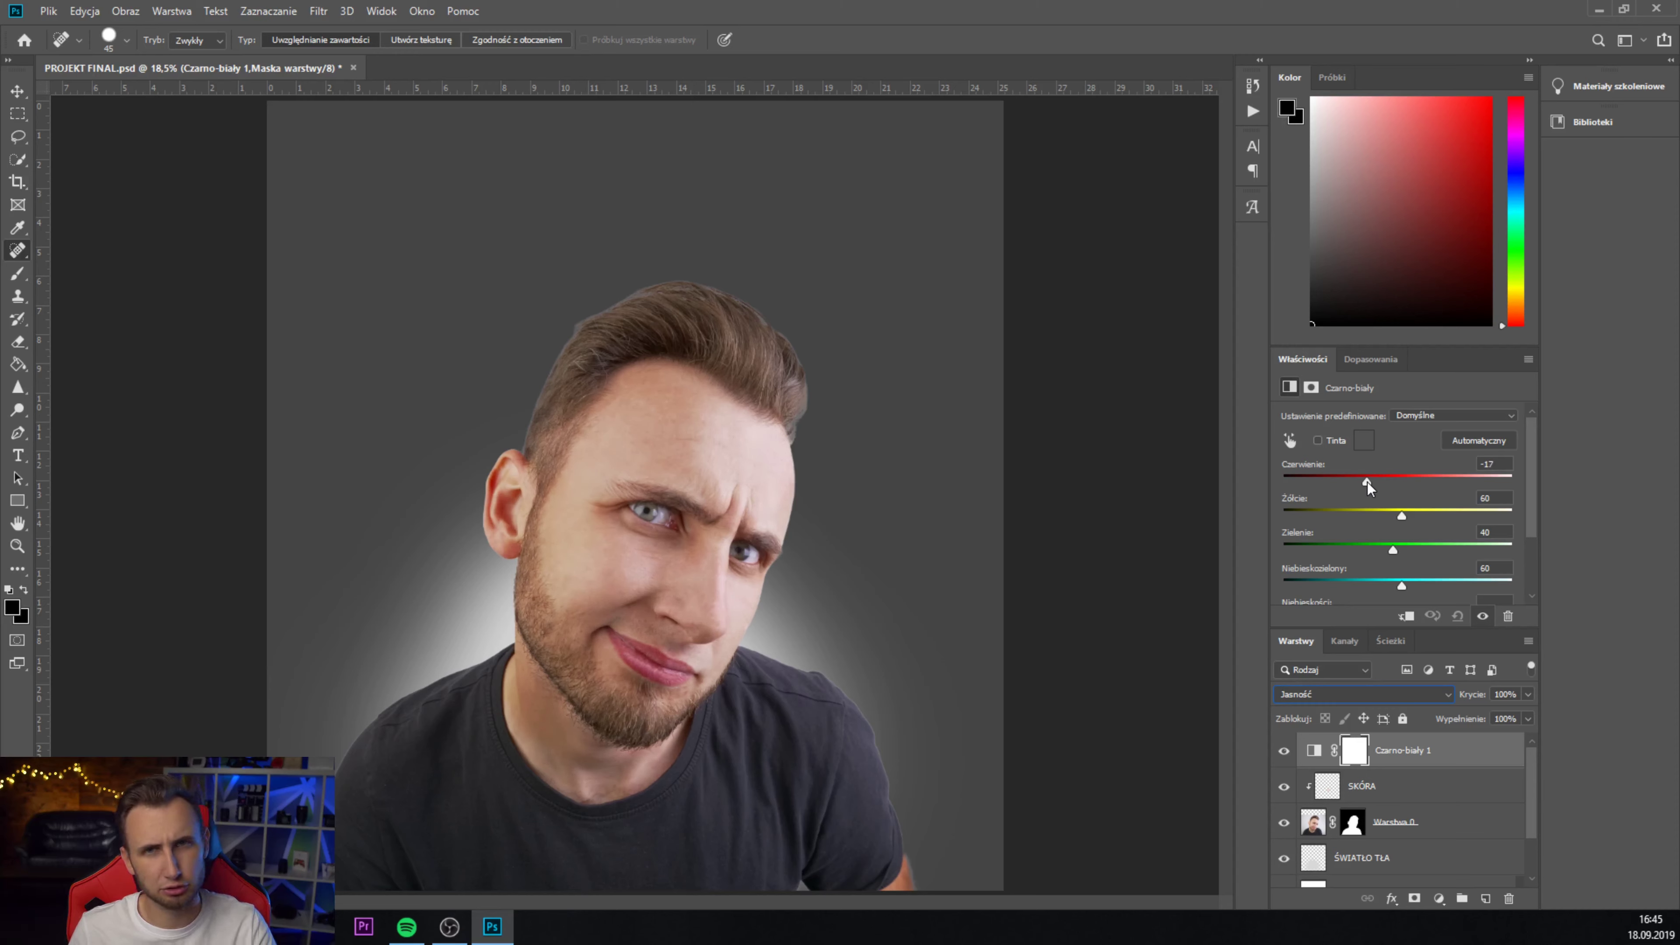
drag(1365, 485, 1368, 488)
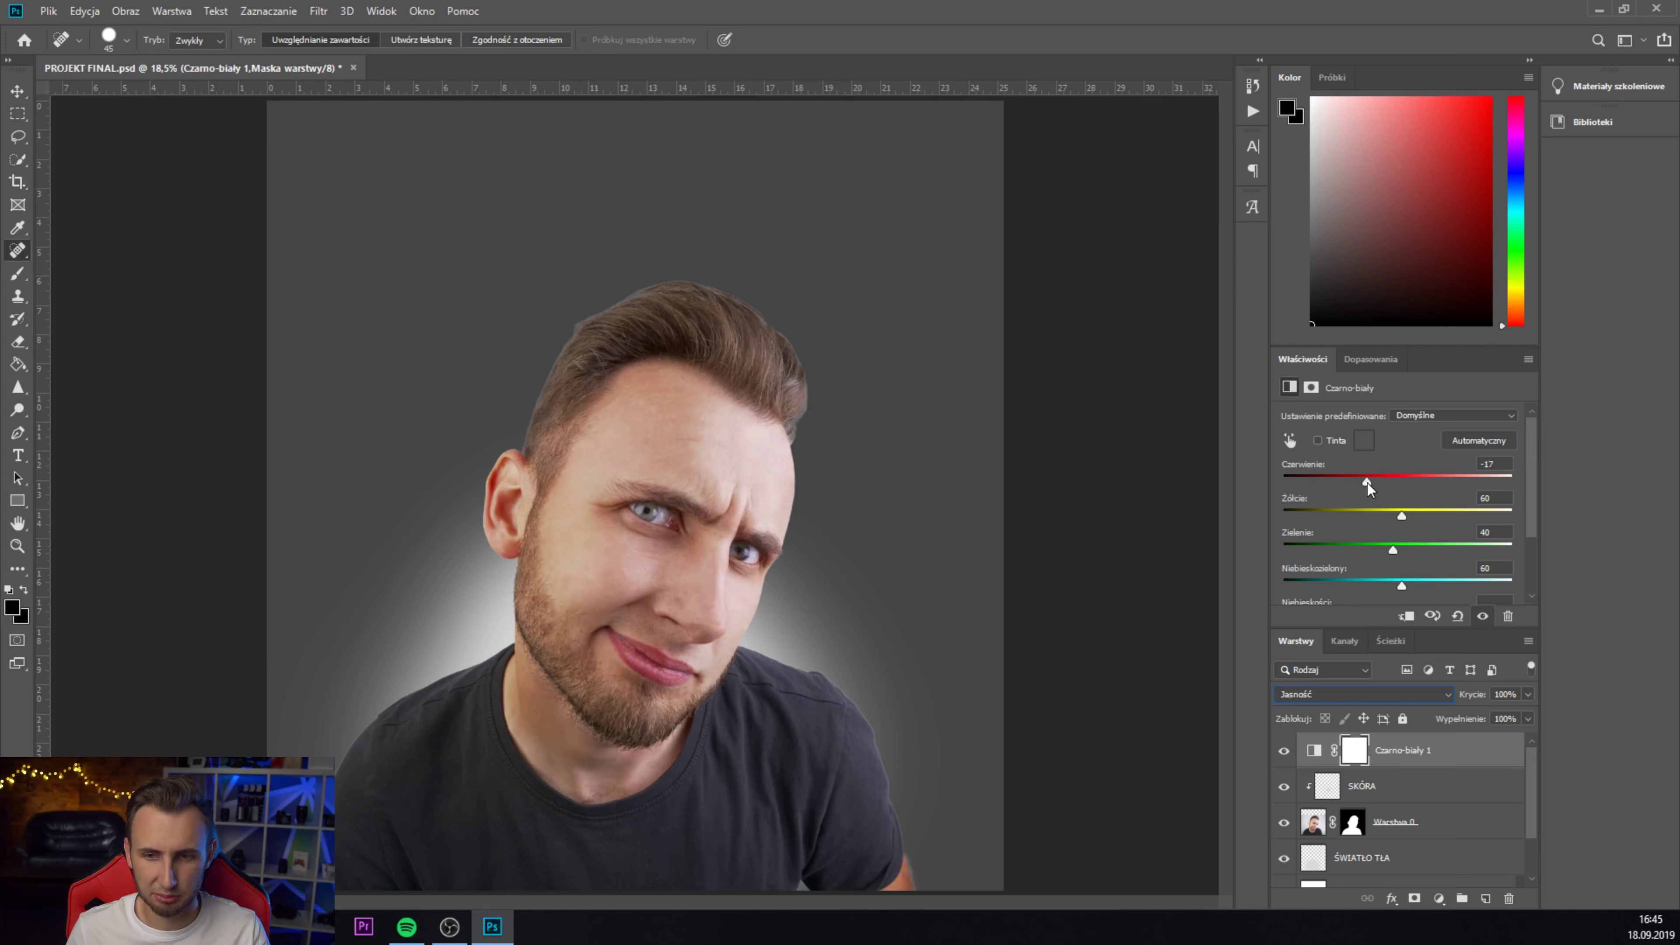
drag(1368, 488, 1371, 488)
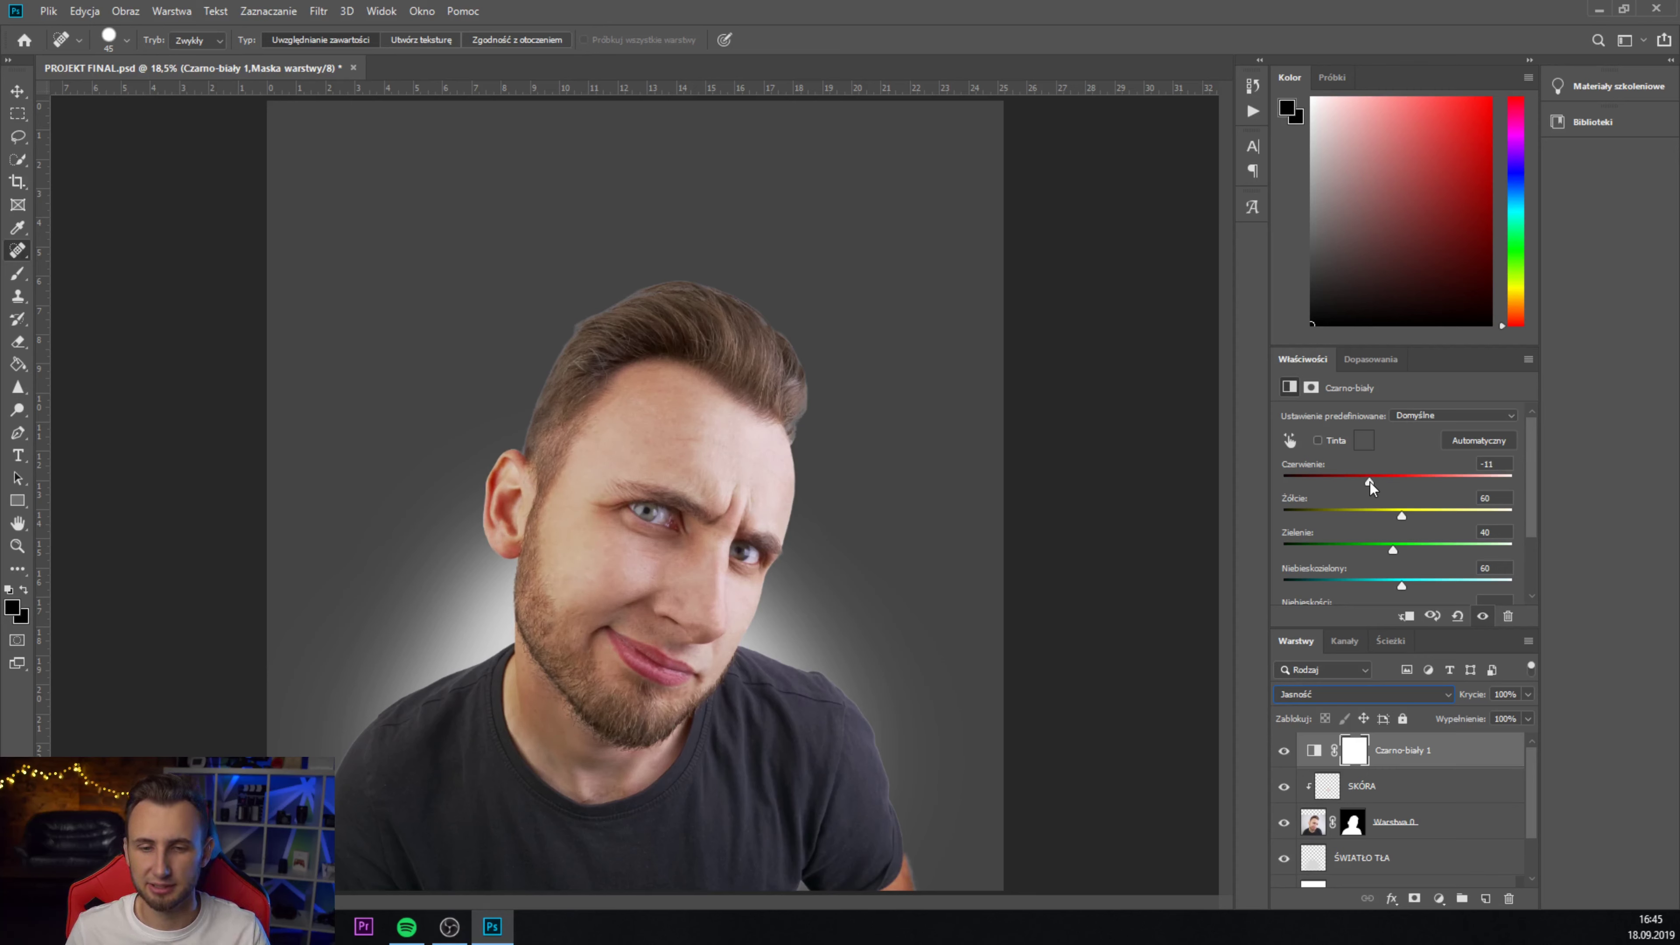
drag(1402, 517, 1405, 520)
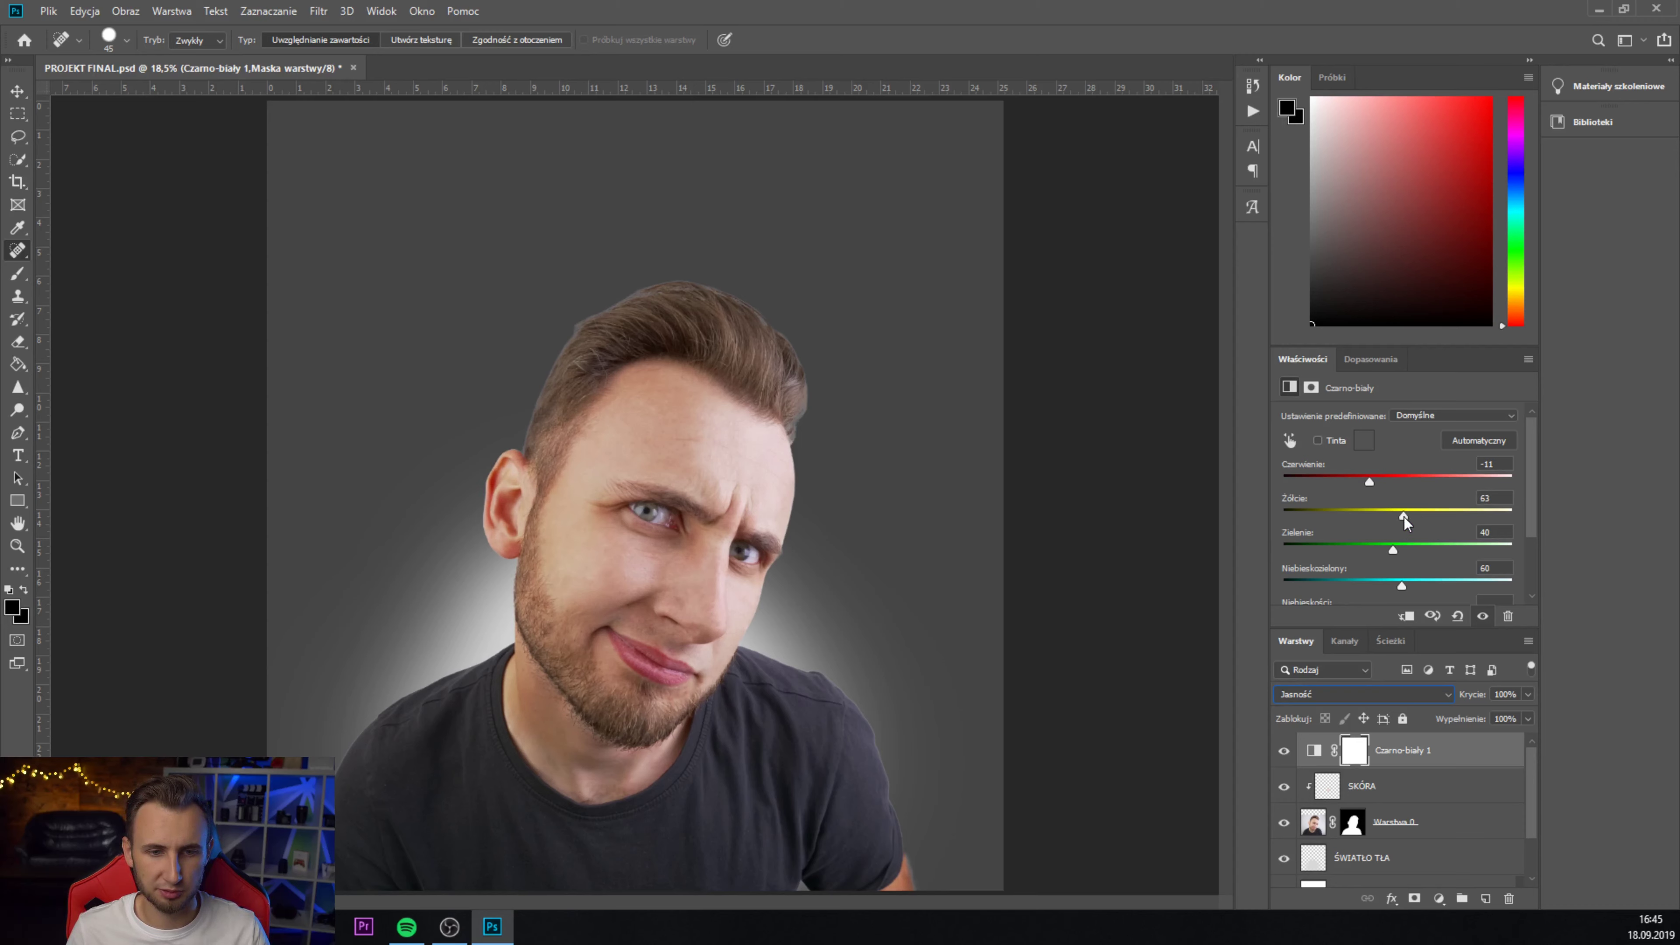
drag(1368, 485, 1374, 488)
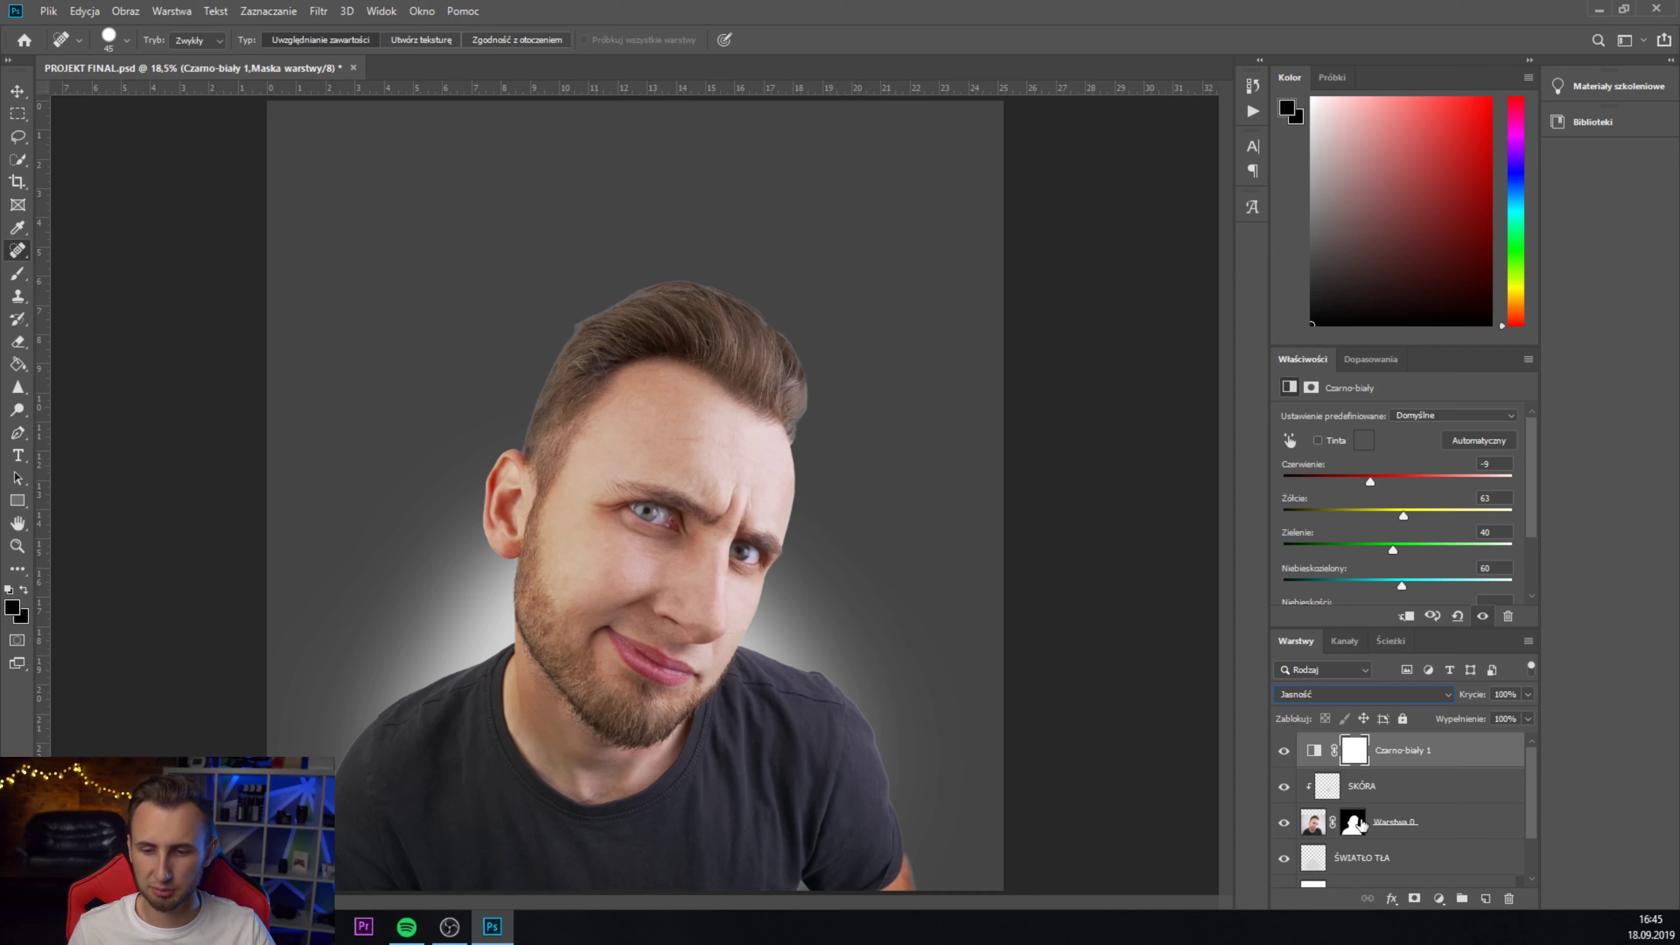
- Load Warstwa 0's mask as a selection and replace the Black & White mask with it
ctrl+click(1354, 830)
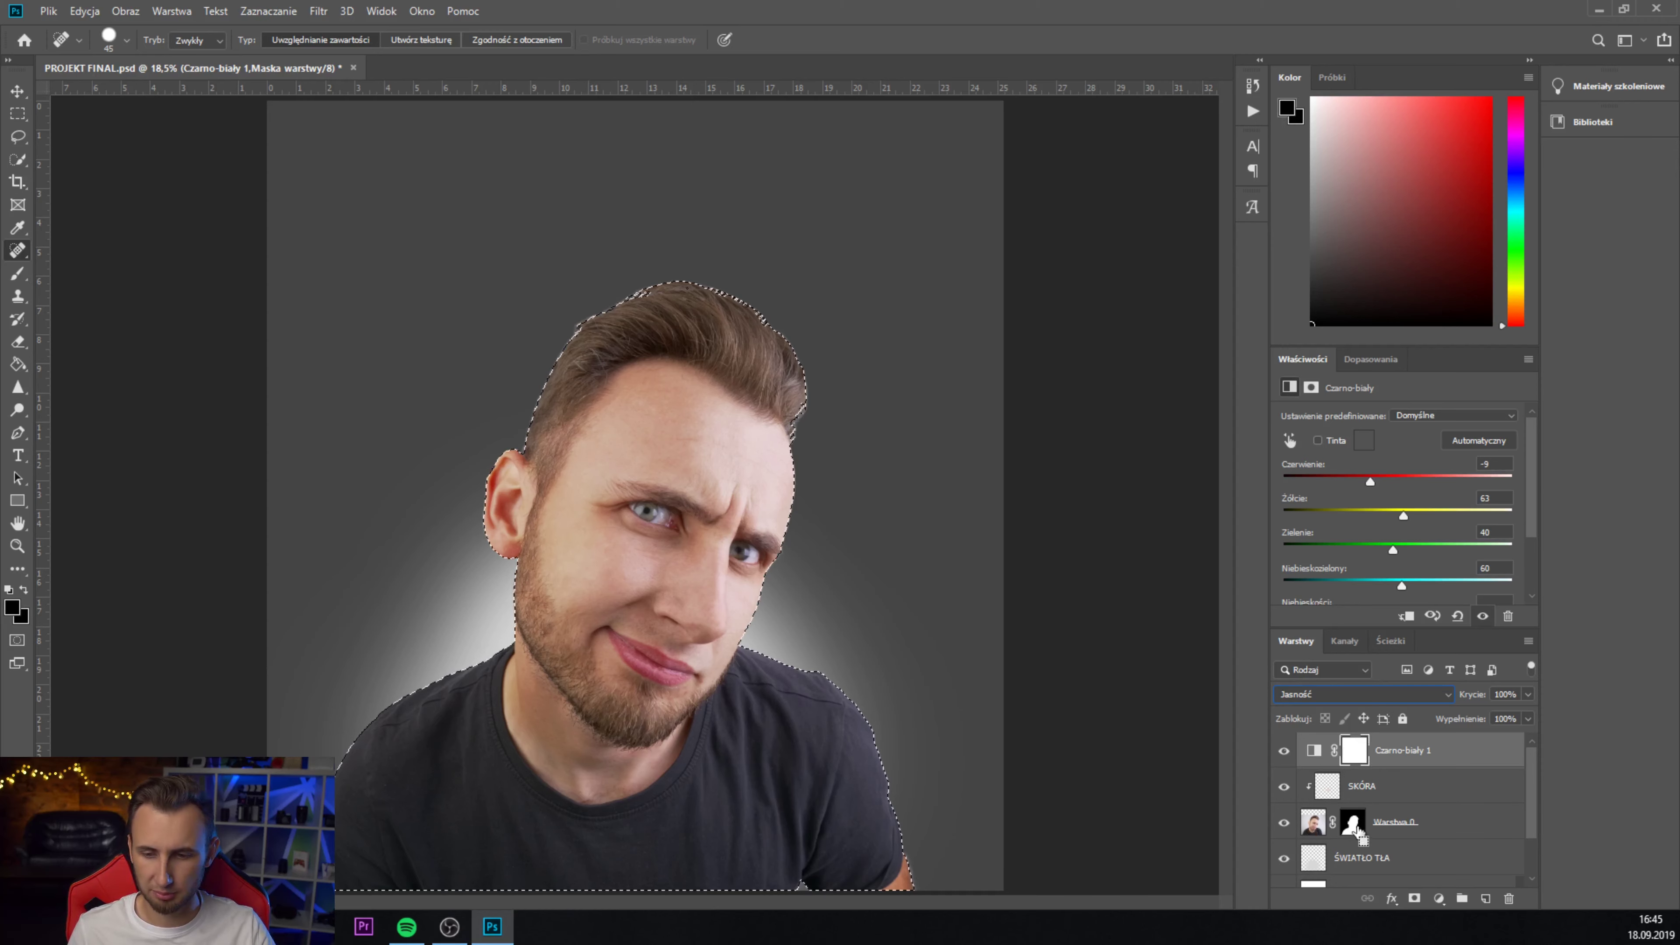
right_click(1354, 754)
click(1422, 623)
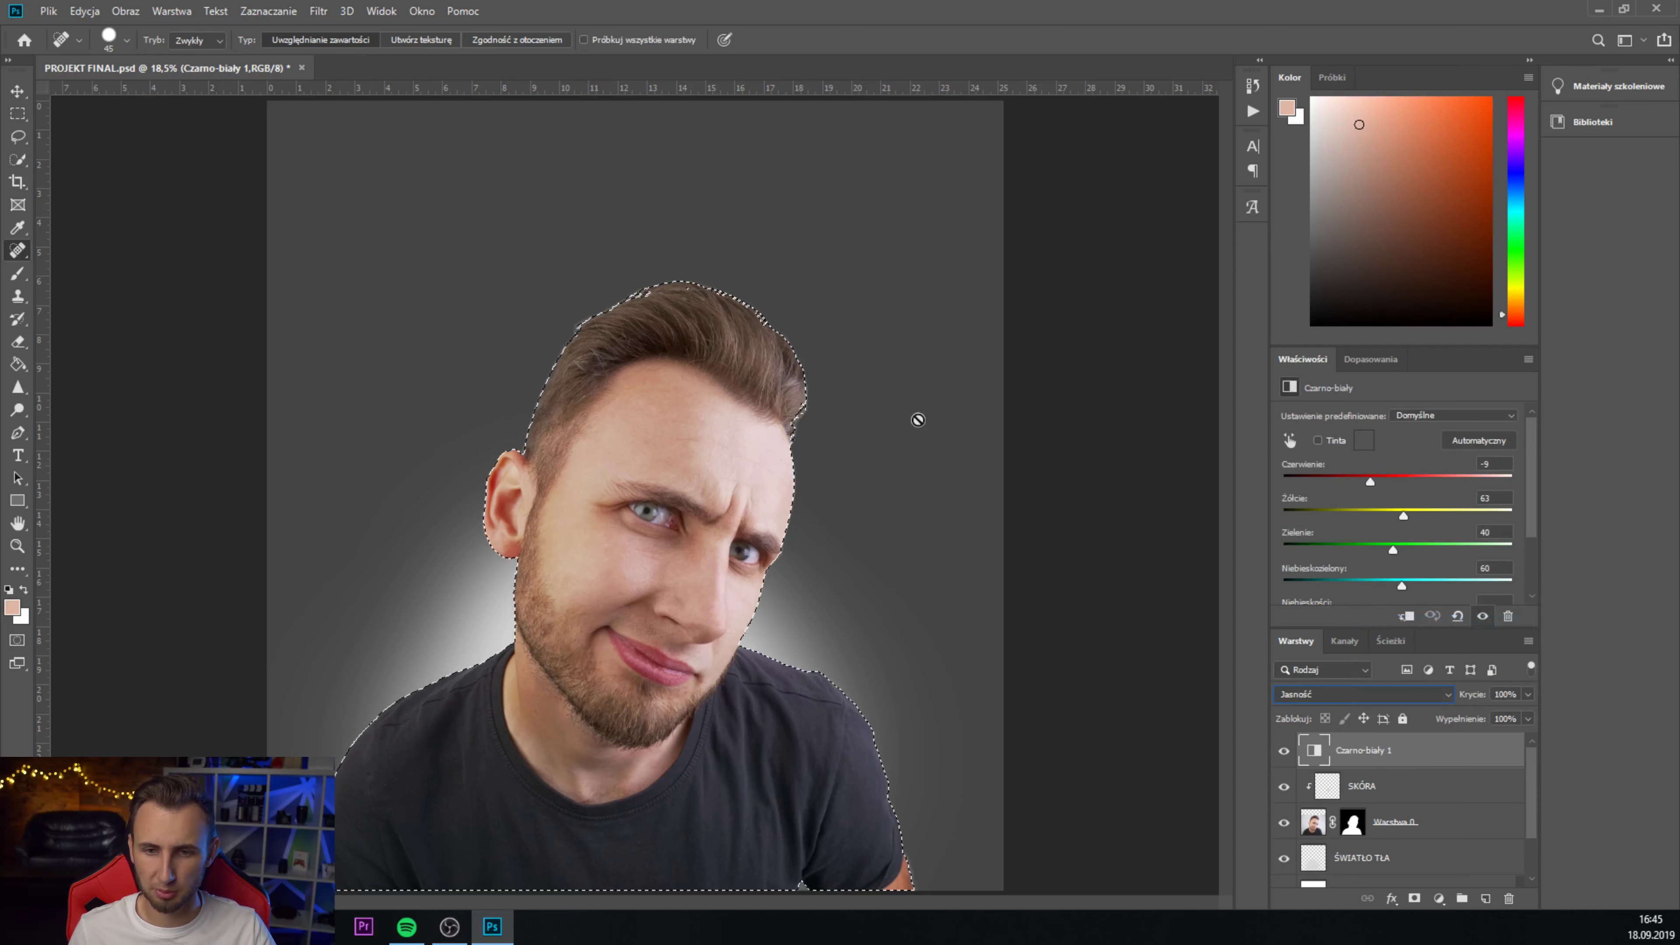
click(1415, 899)
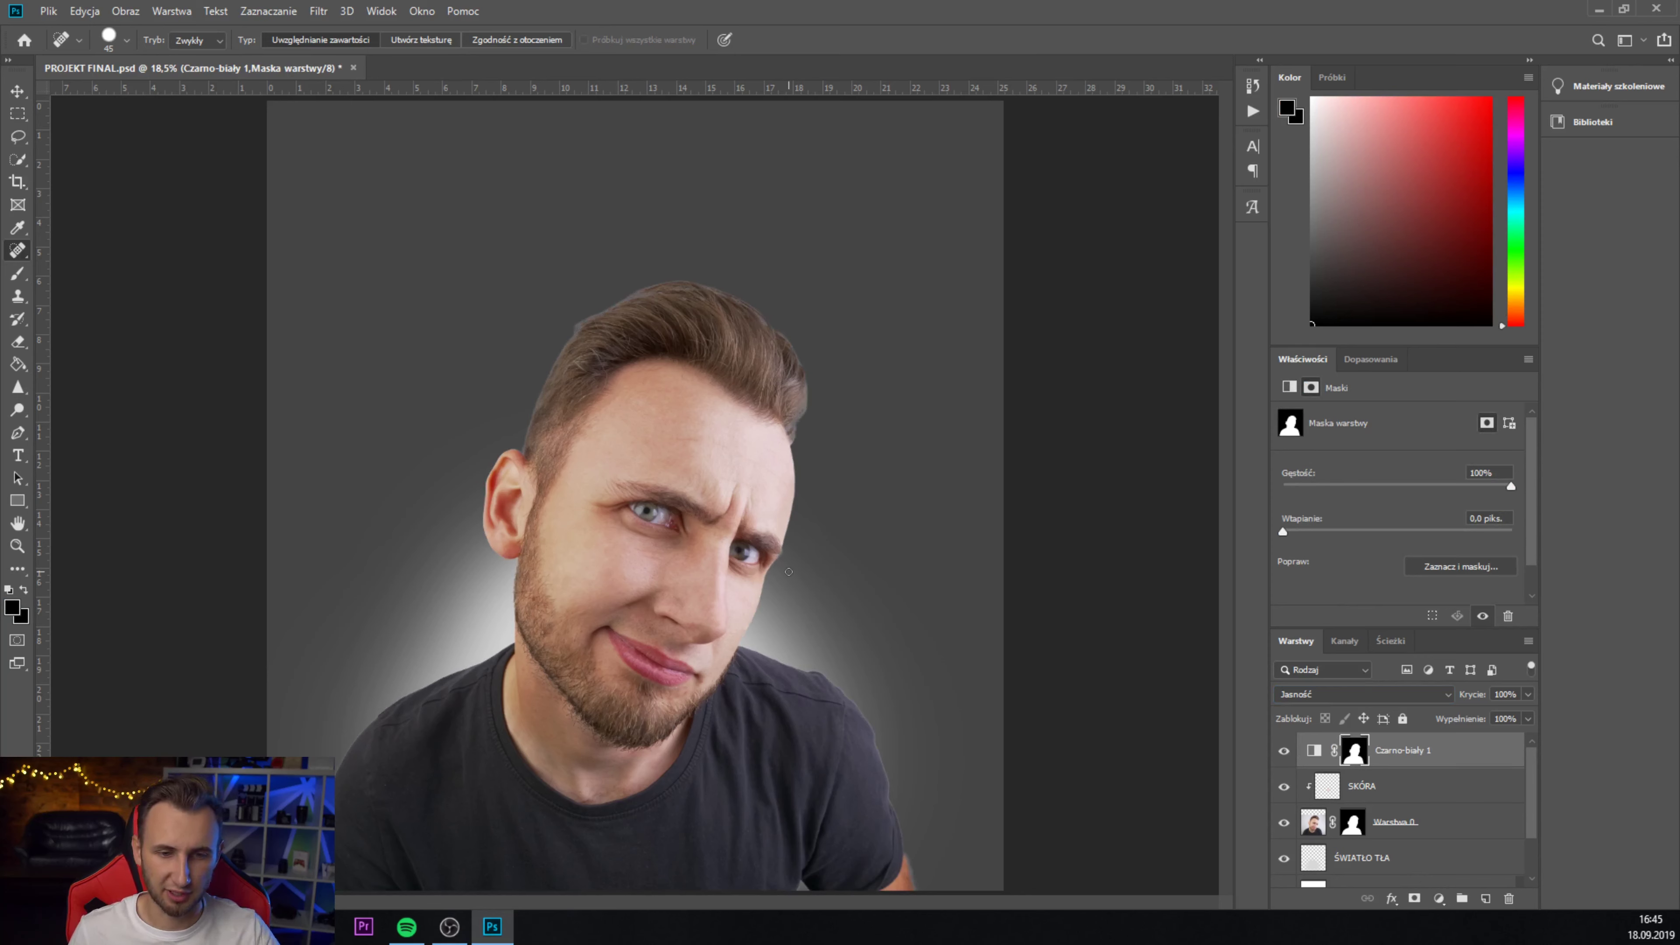
click(1290, 387)
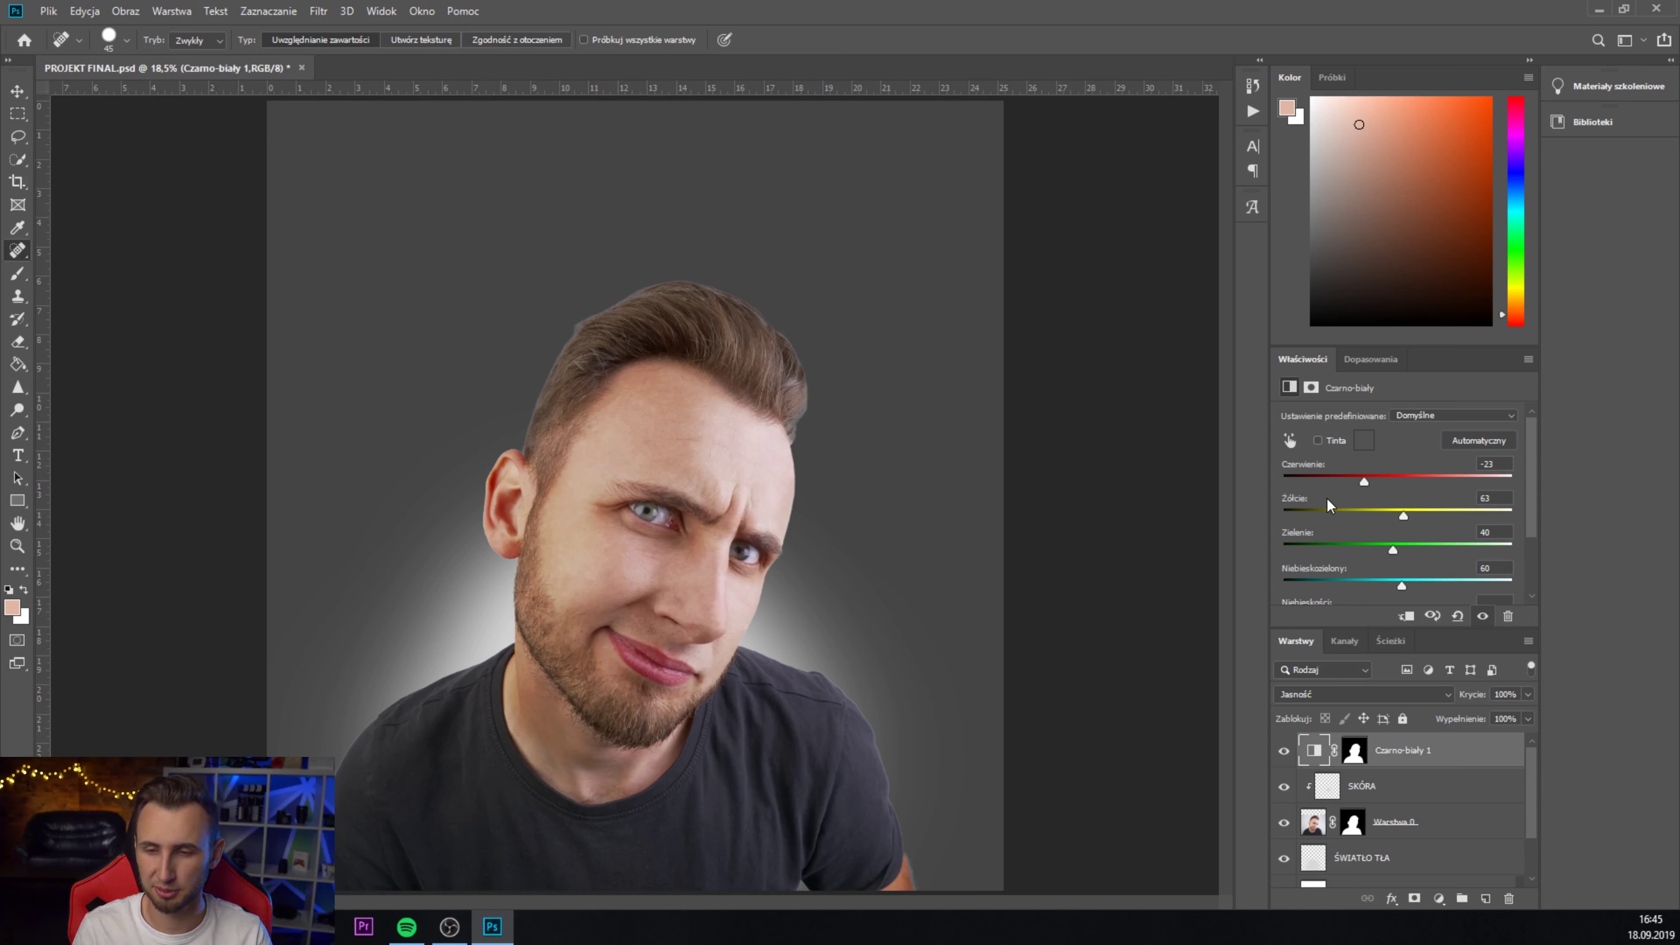
click(1371, 359)
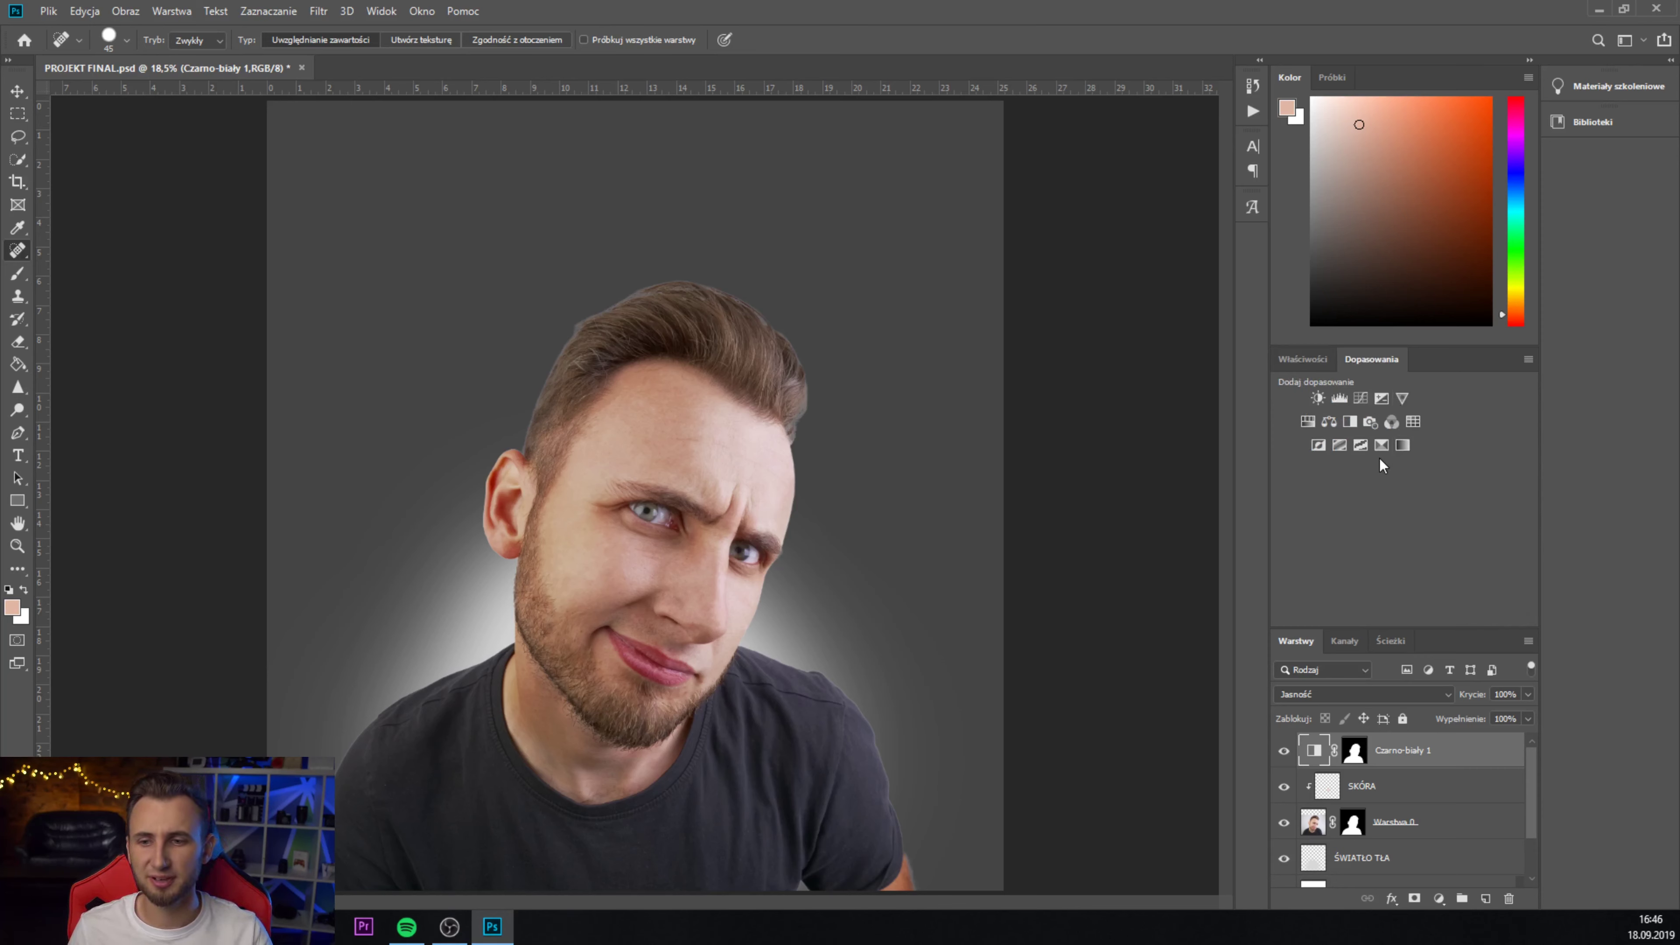
- Add a Selective Color adjustment with Reds at Cyan +15, Magenta -3, Yellow -11, Black -1
click(1384, 444)
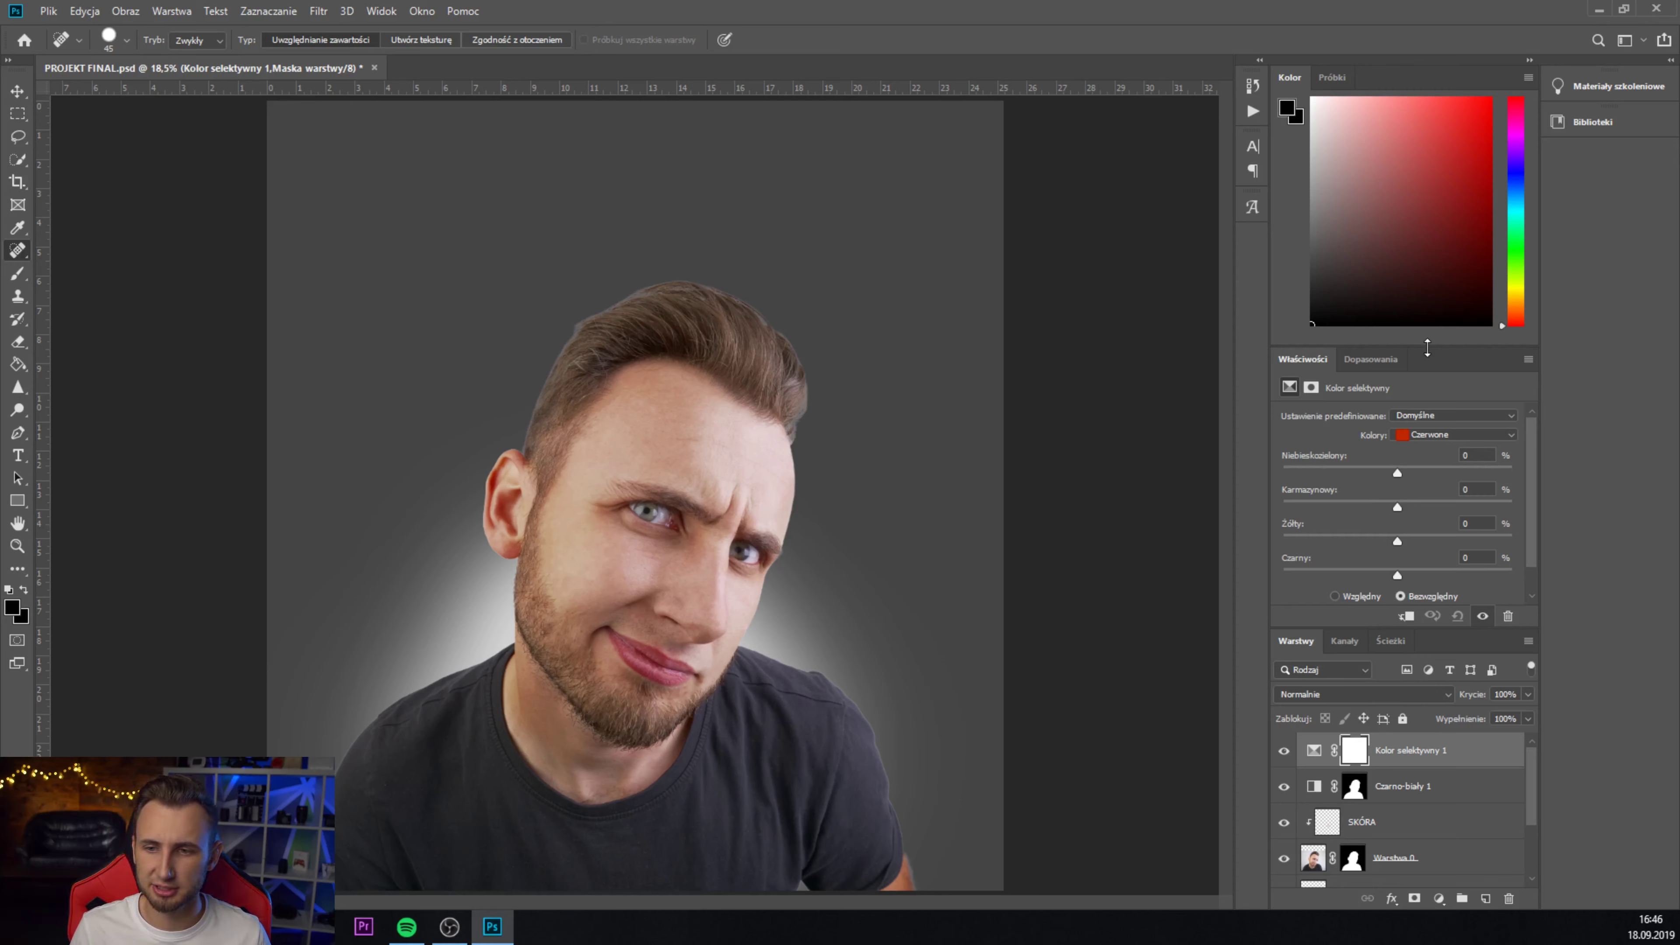
drag(1420, 338, 1420, 272)
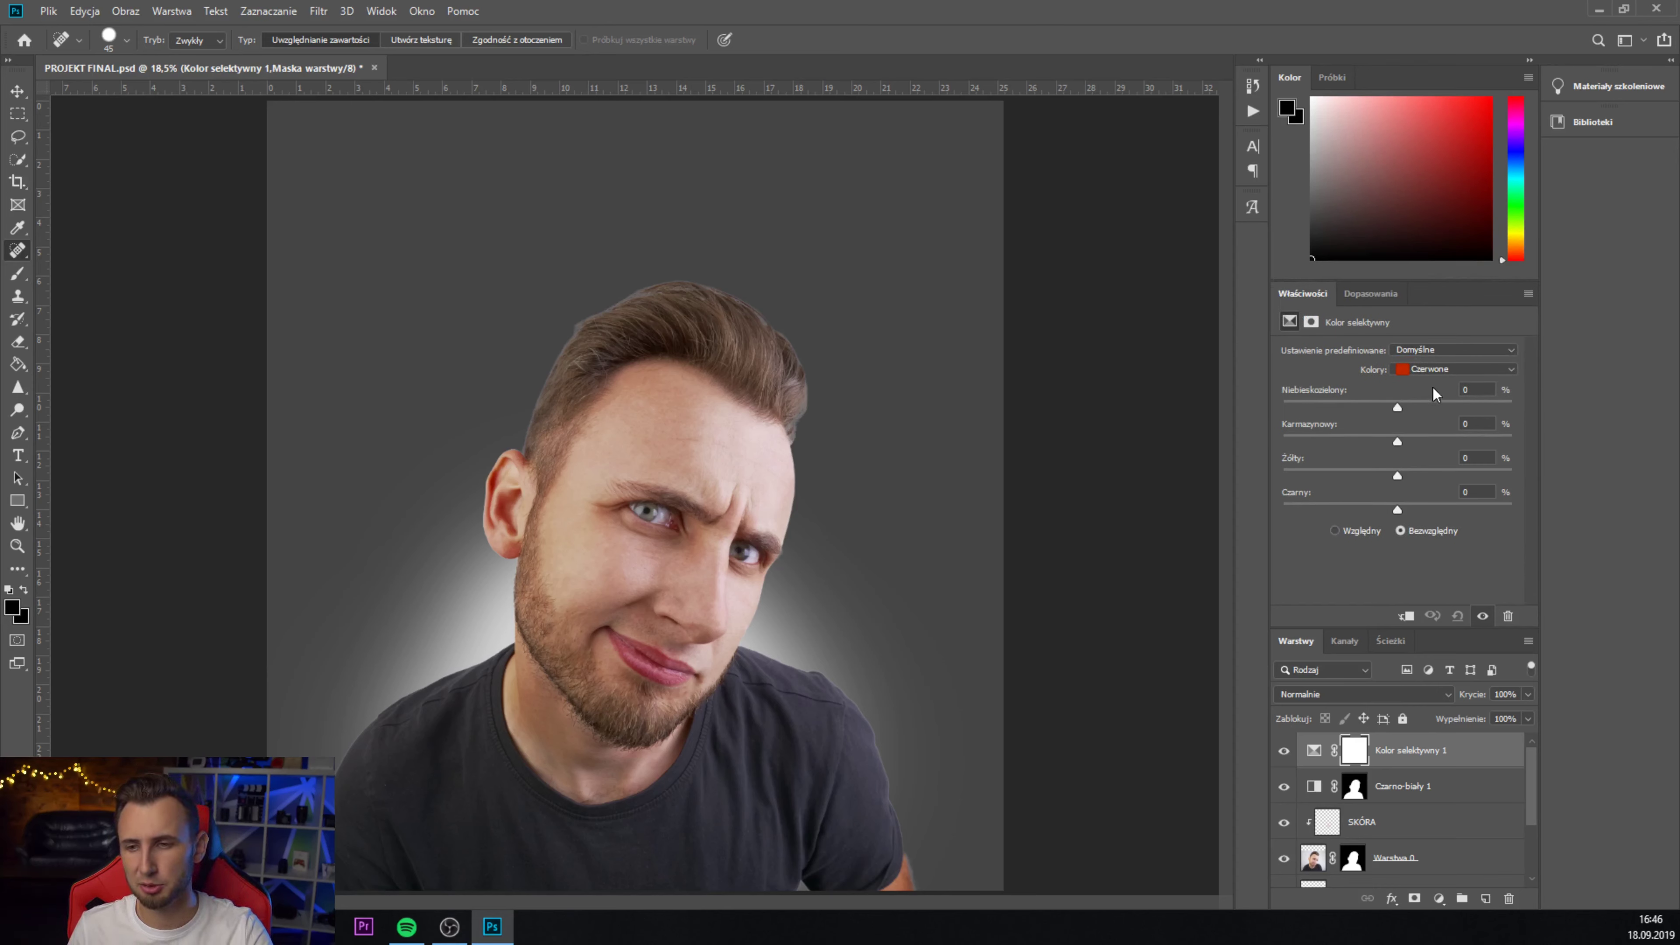
click(1407, 370)
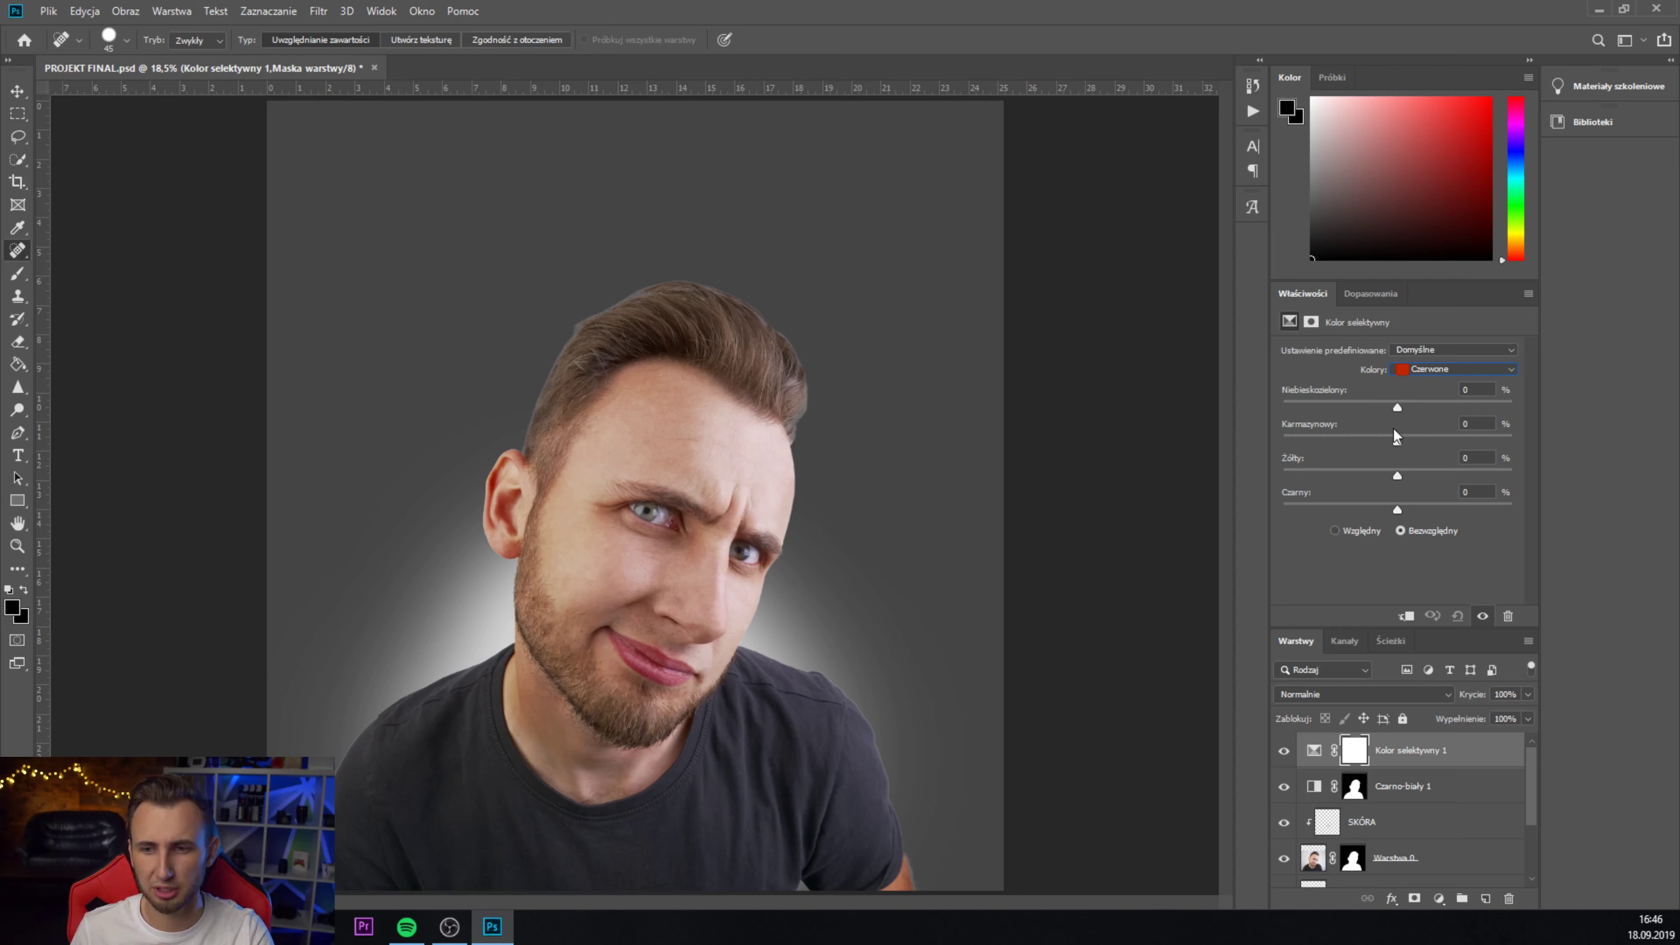
drag(1398, 409, 1378, 410)
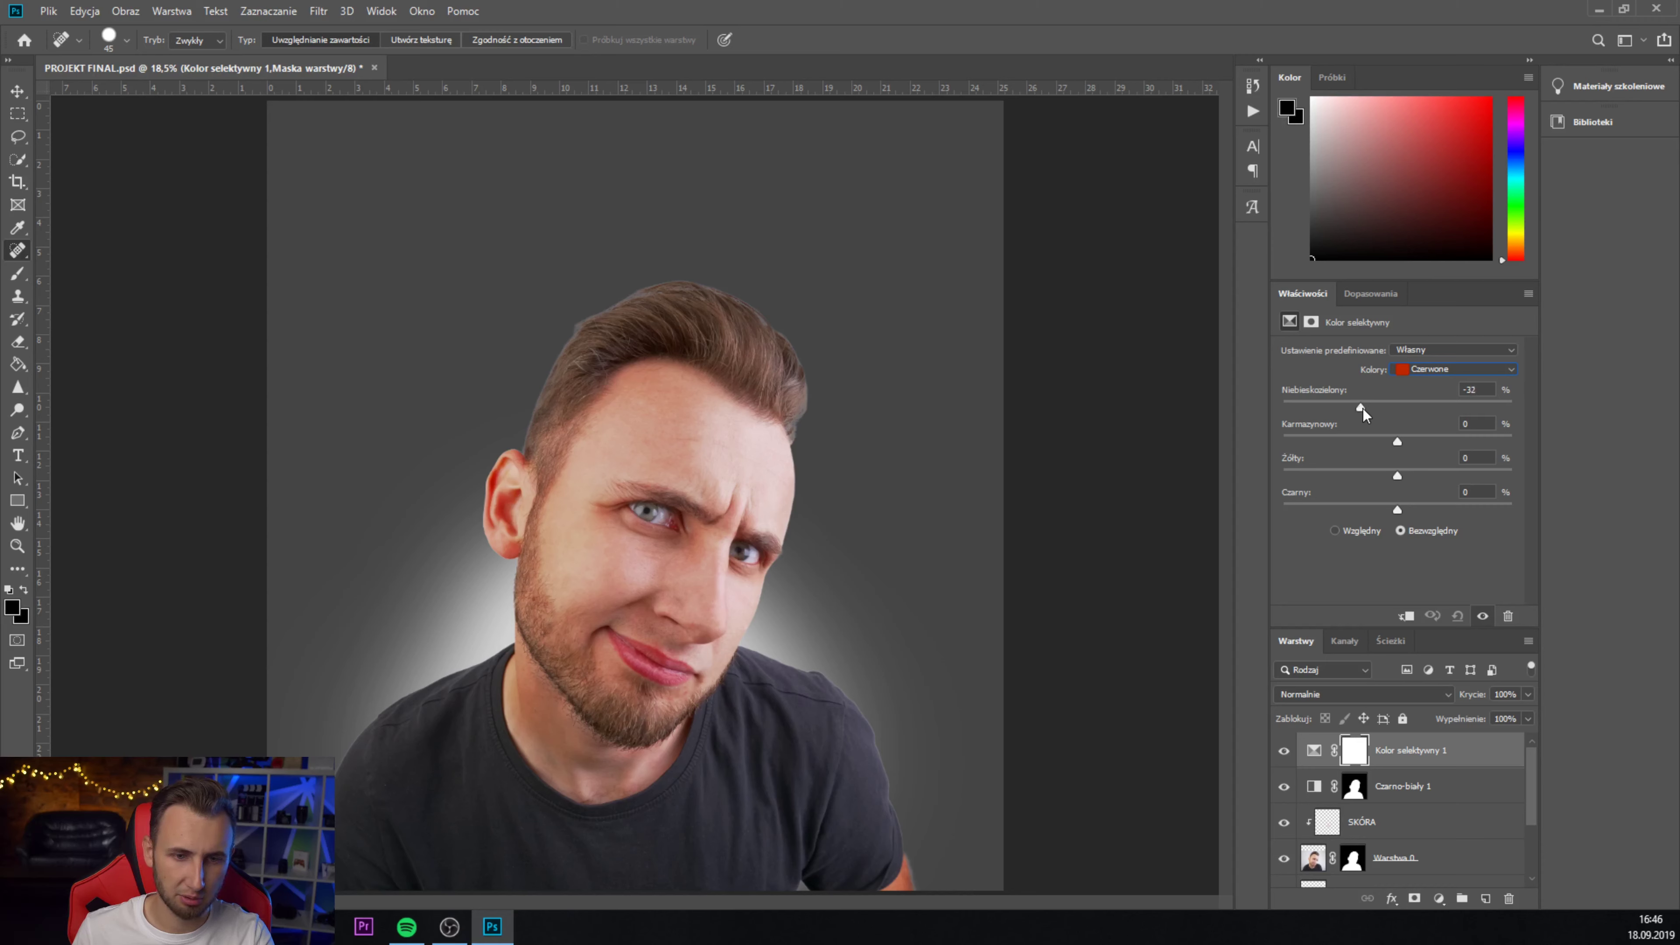
mouse_move(1378, 409)
mouse_down()
mouse_move(1431, 411)
mouse_move(1379, 438)
mouse_up()
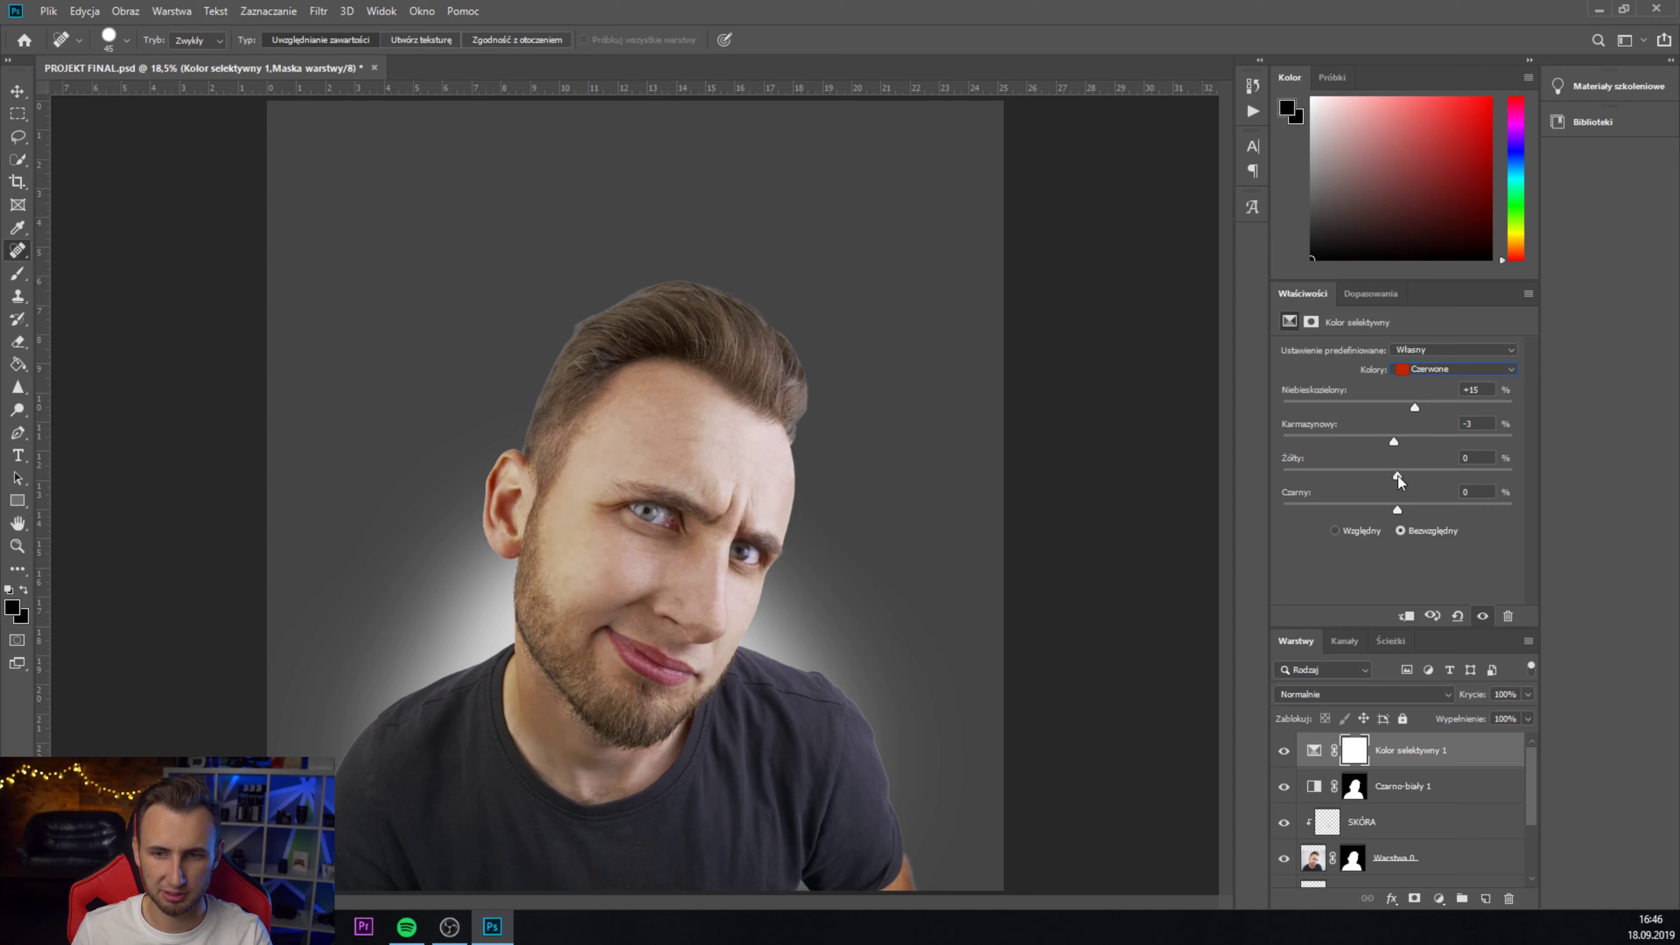
drag(1398, 469, 1380, 475)
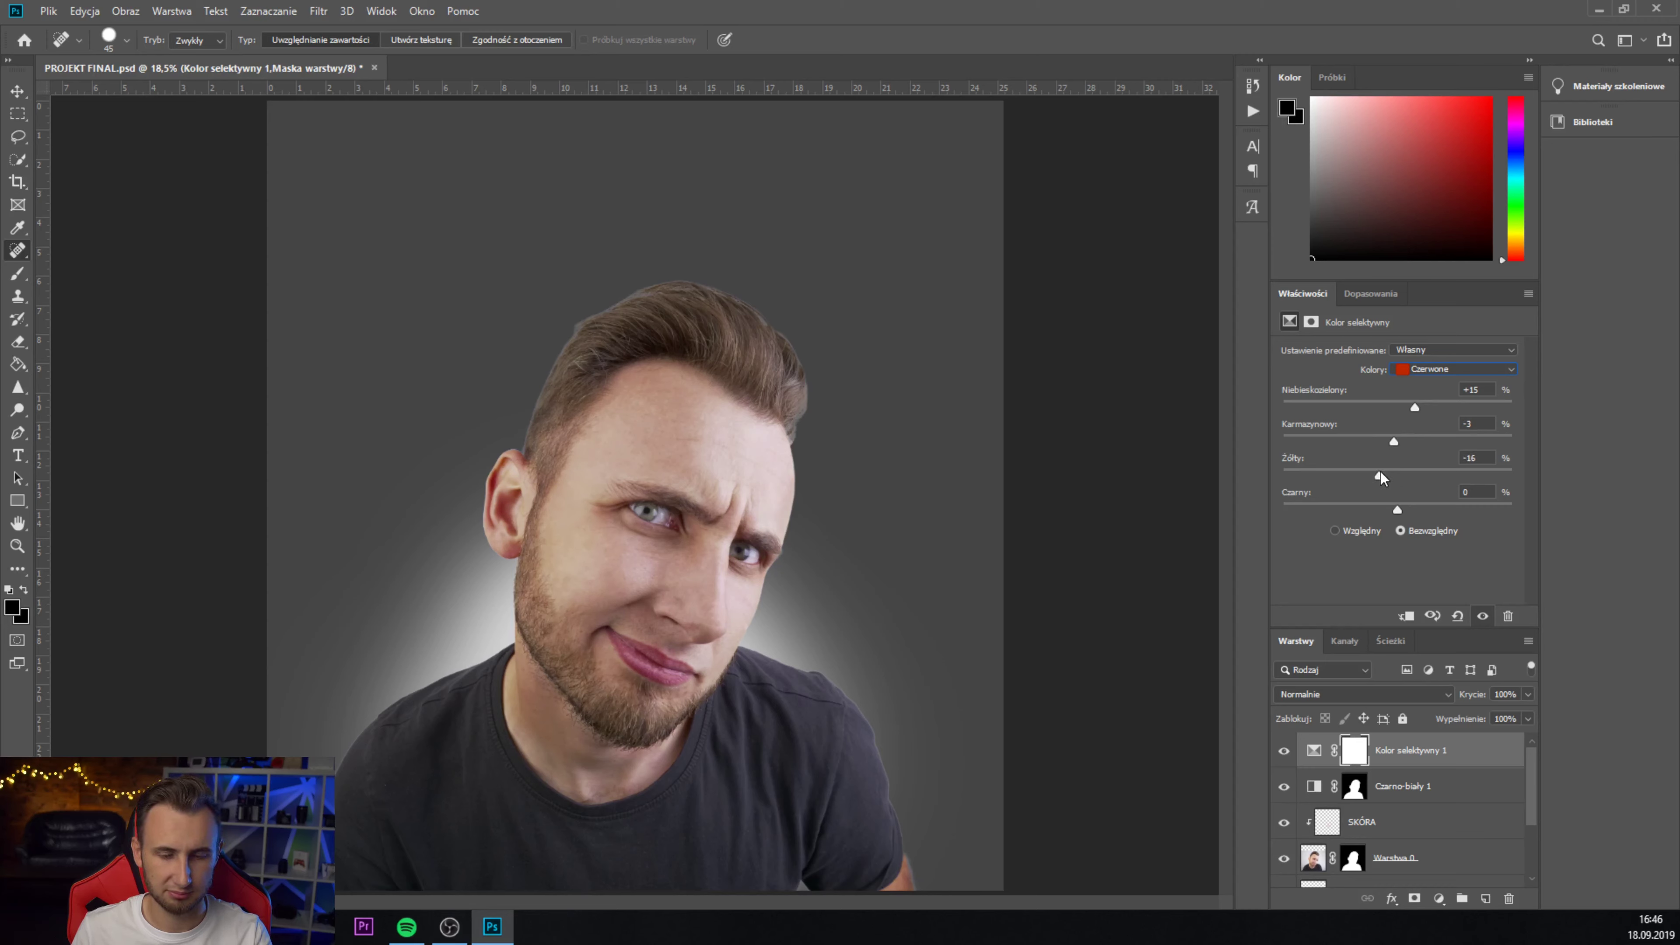
drag(1397, 507, 1397, 507)
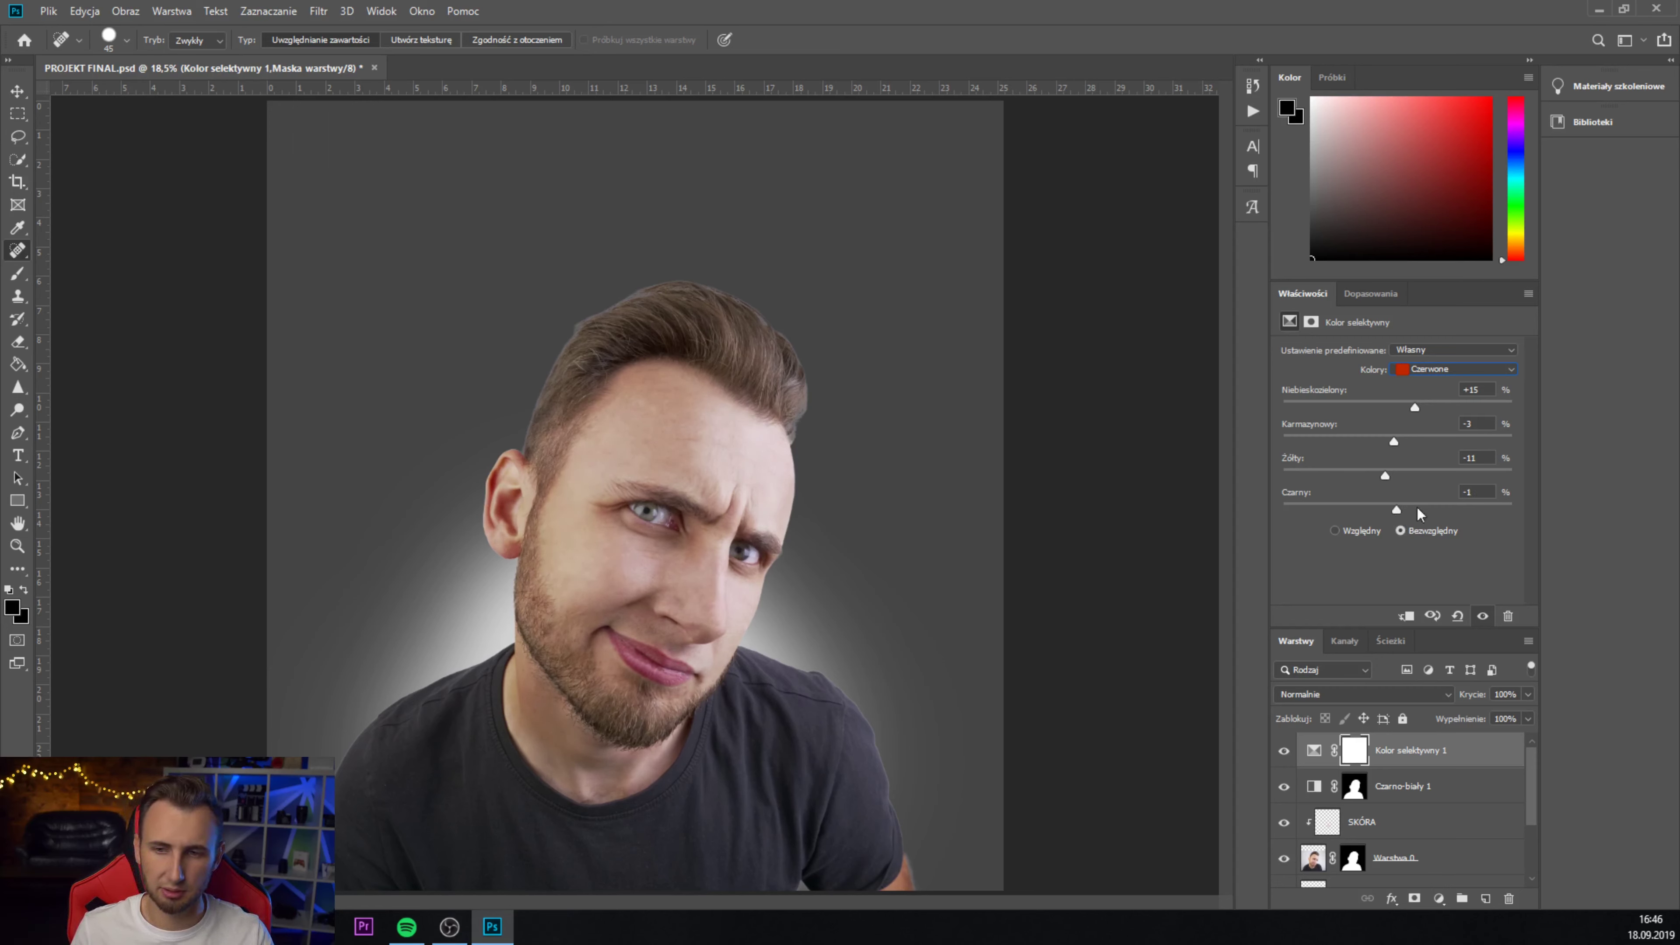
click(1471, 371)
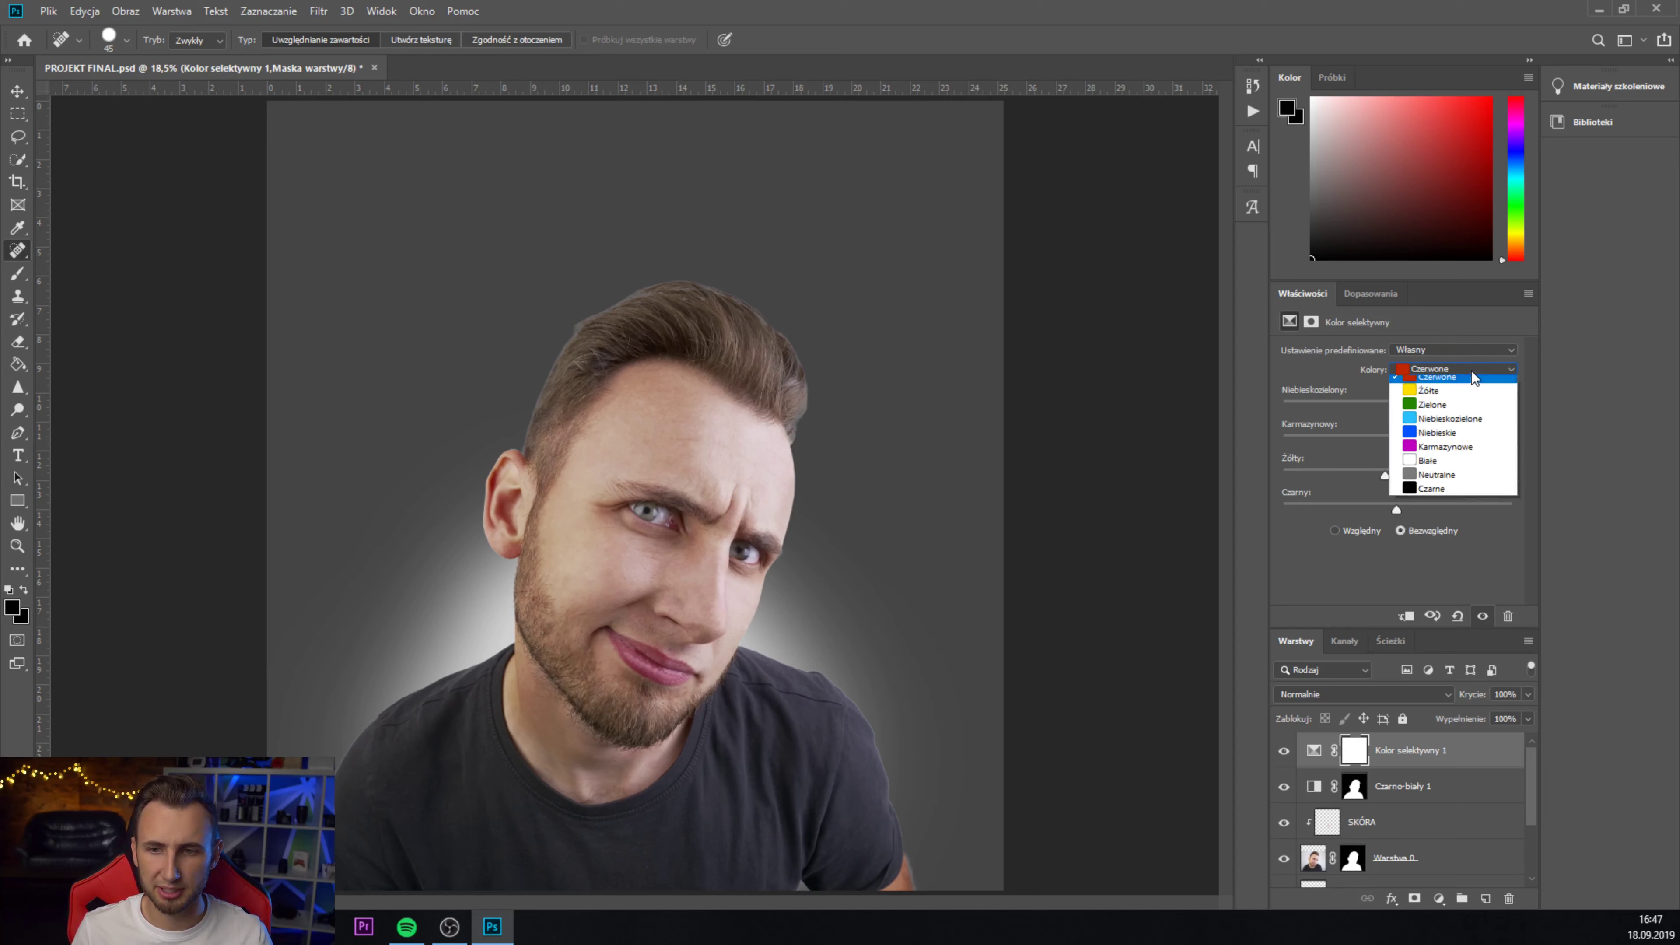
- Set Selective Color Neutrals to Cyan +7, Magenta +4, Yellow 0 and Black +3
click(1460, 478)
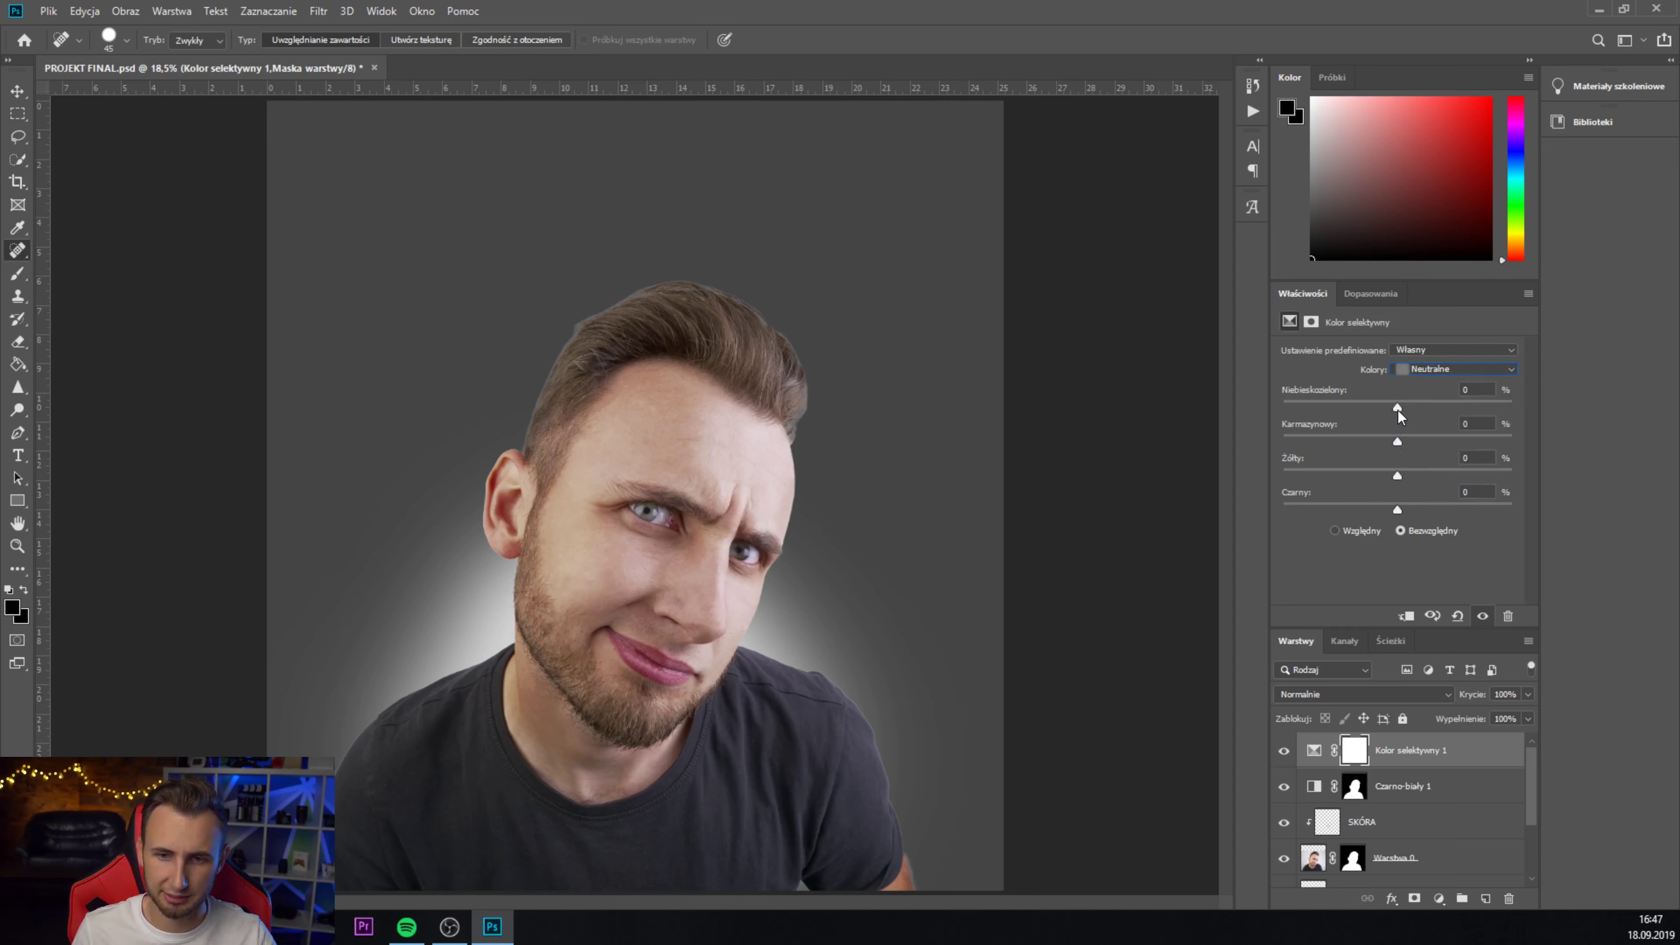
drag(1398, 408, 1410, 410)
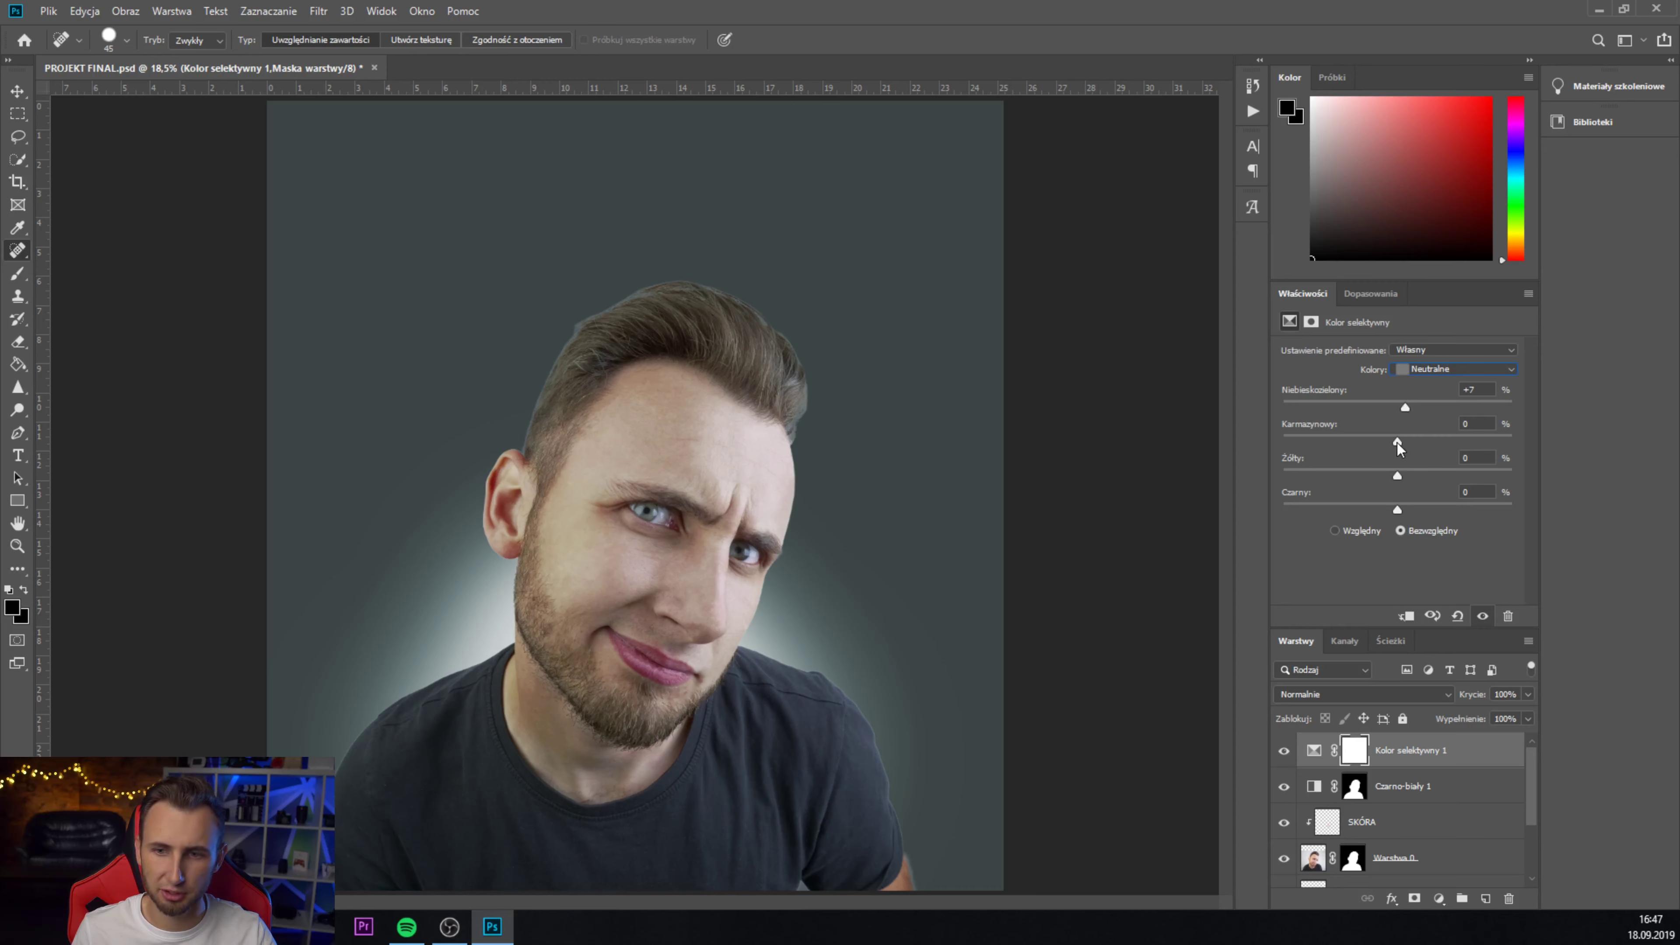
drag(1398, 441, 1396, 441)
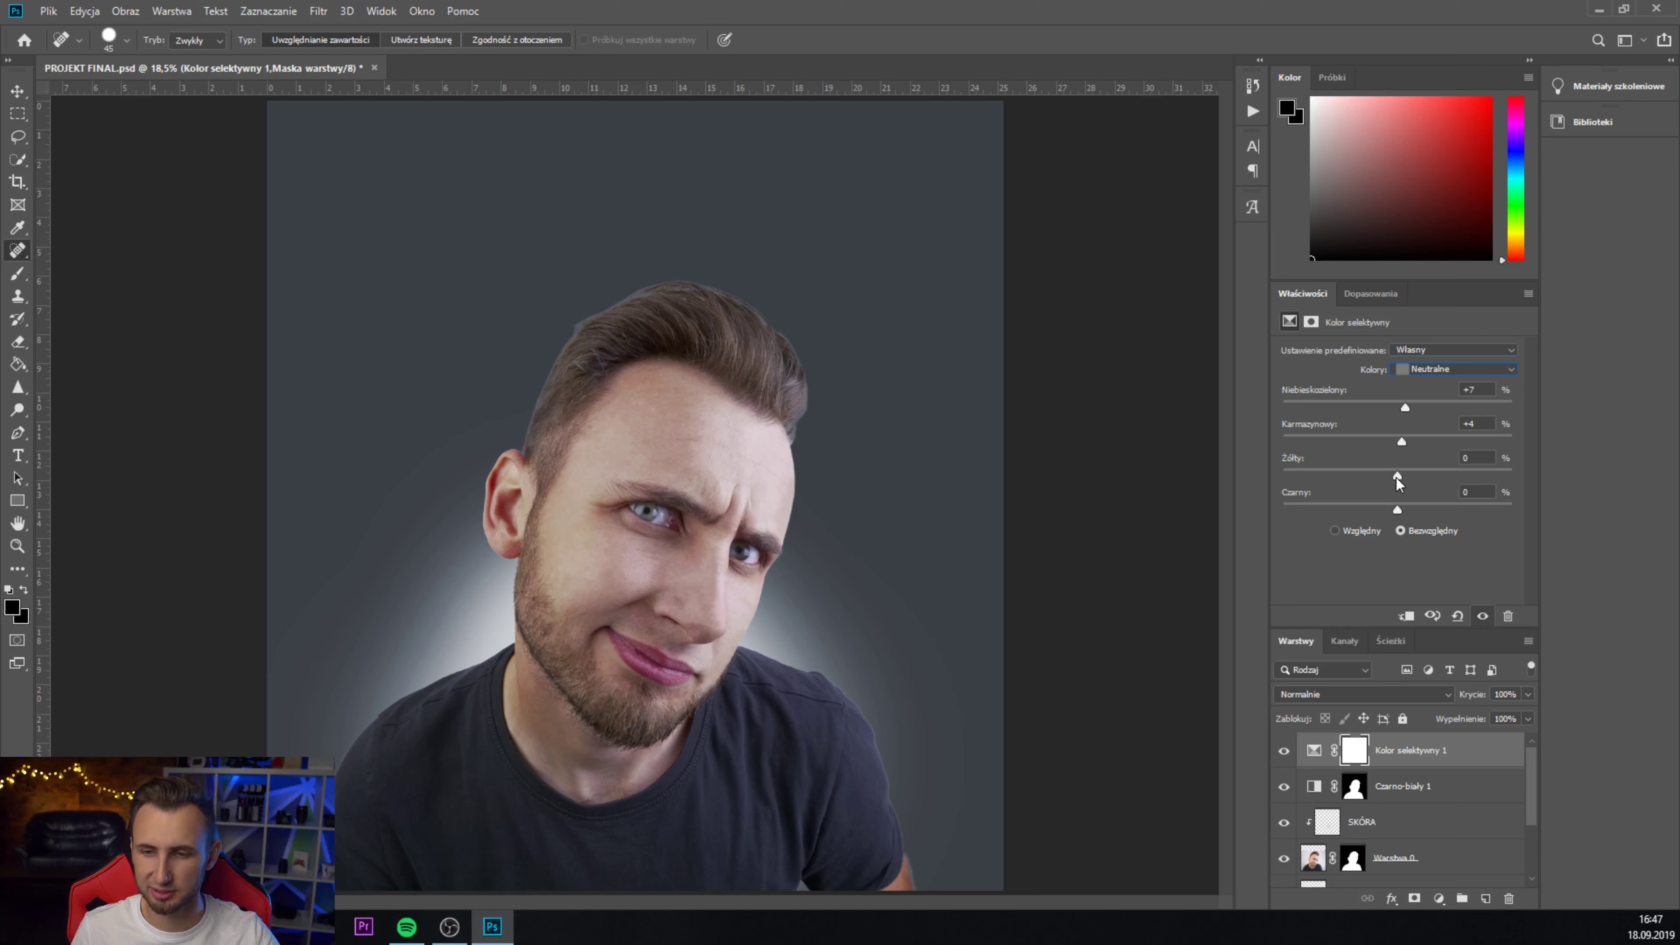
mouse_move(1396, 478)
mouse_down()
mouse_move(1383, 476)
mouse_move(1397, 475)
mouse_up()
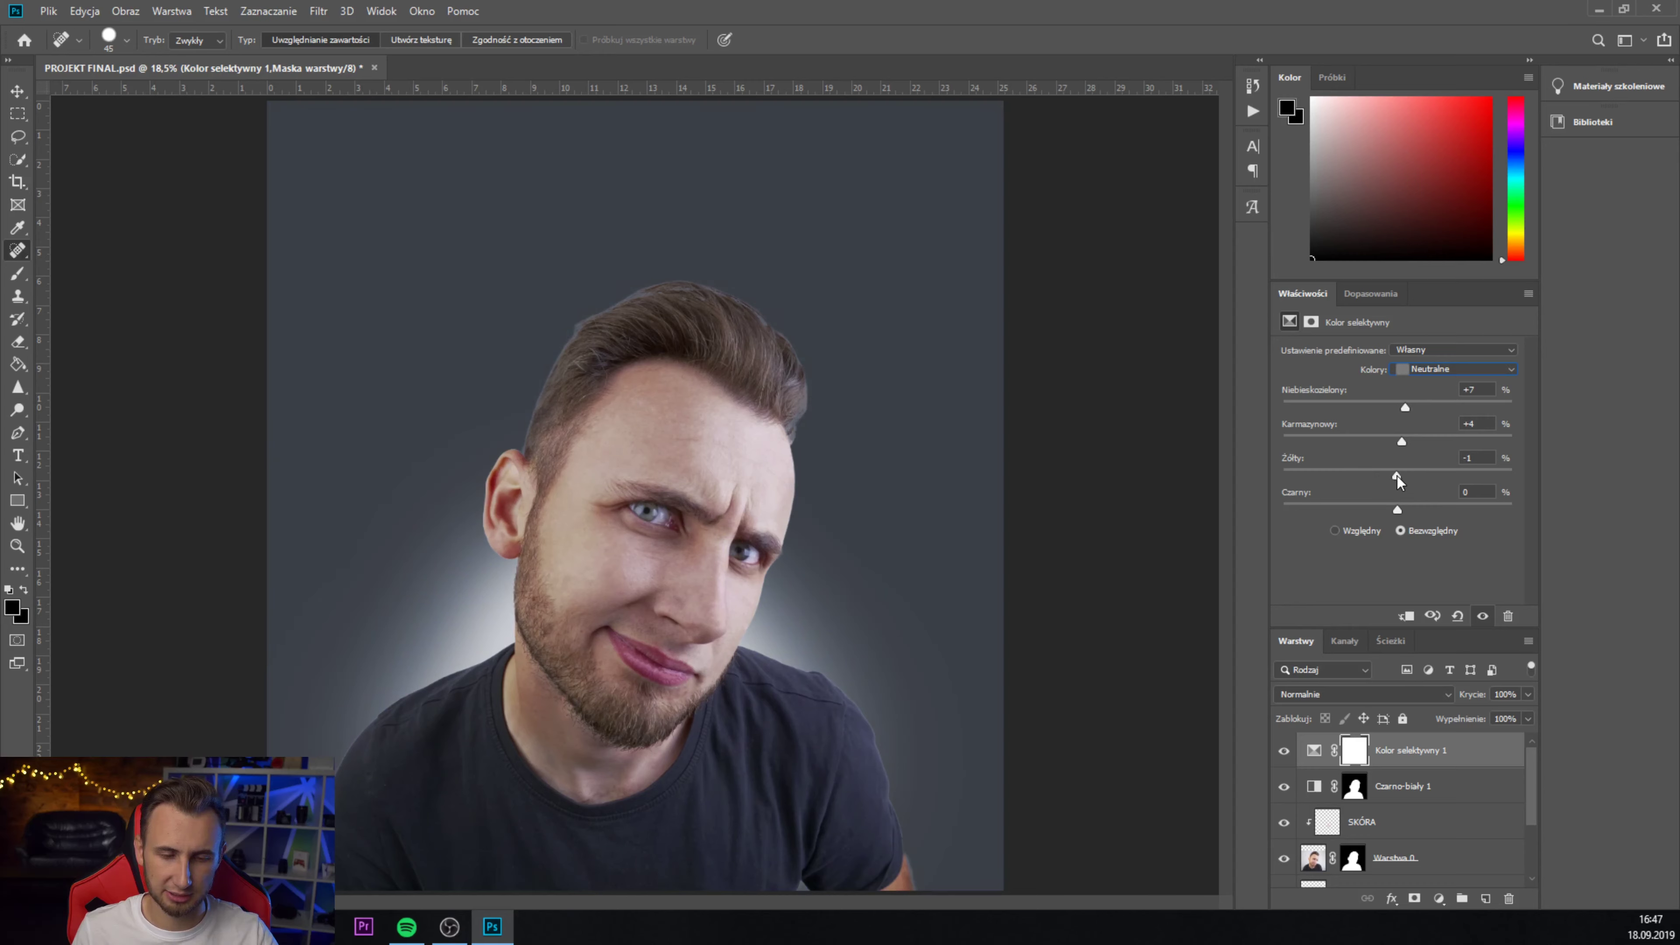
drag(1397, 510, 1403, 510)
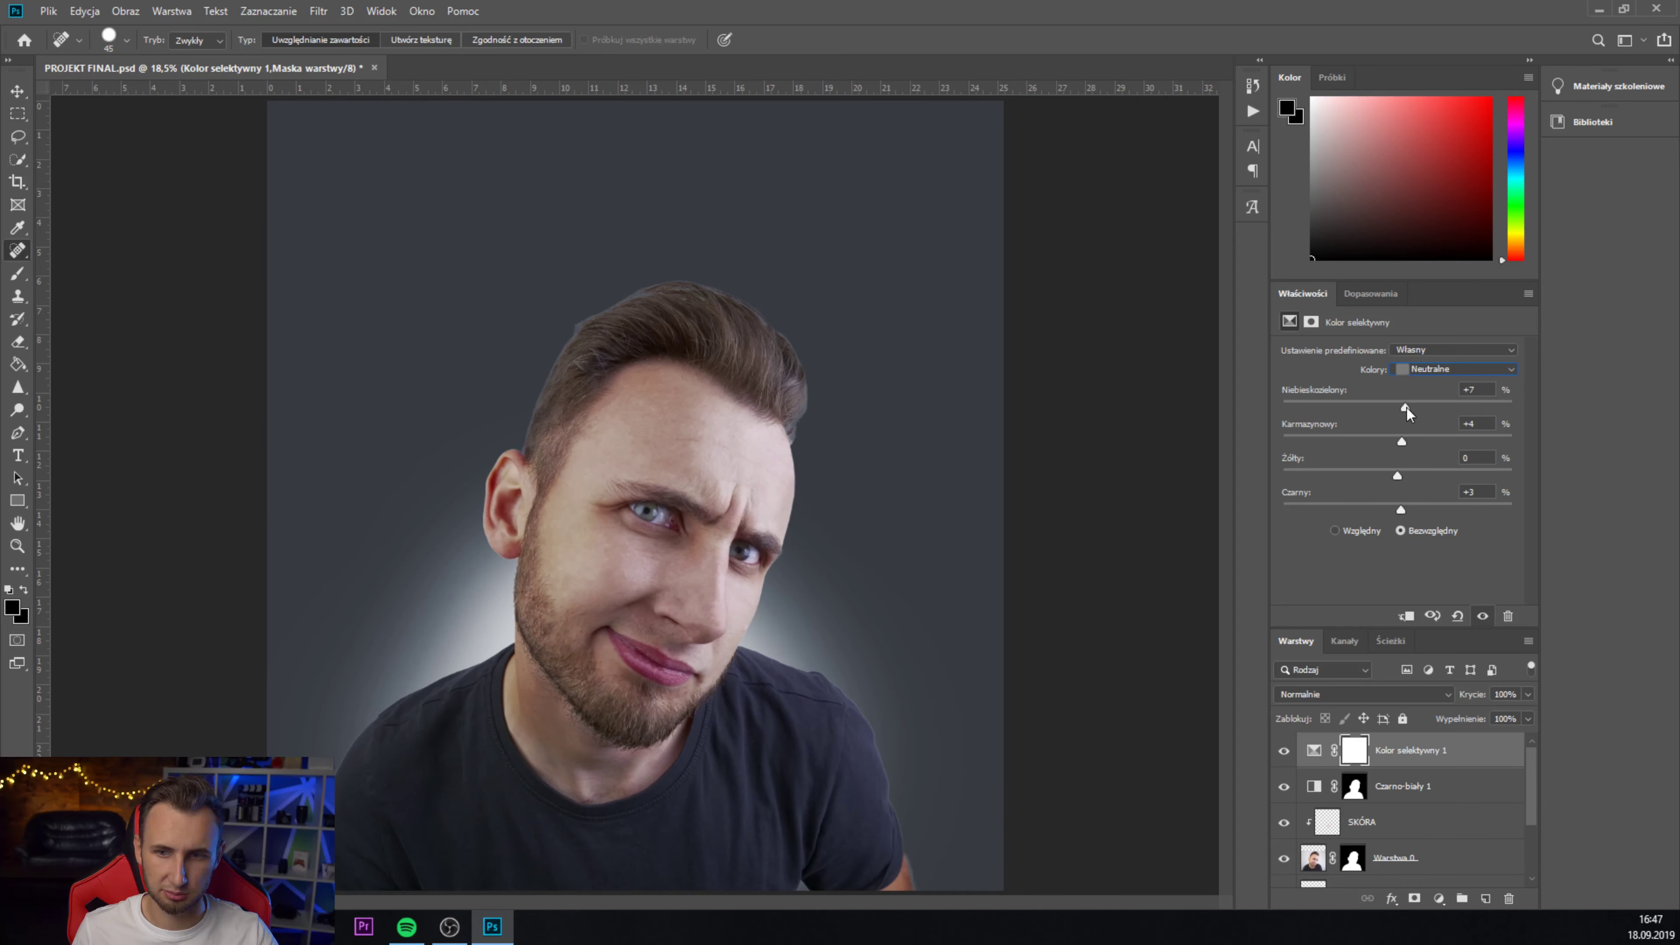
drag(1405, 408, 1400, 407)
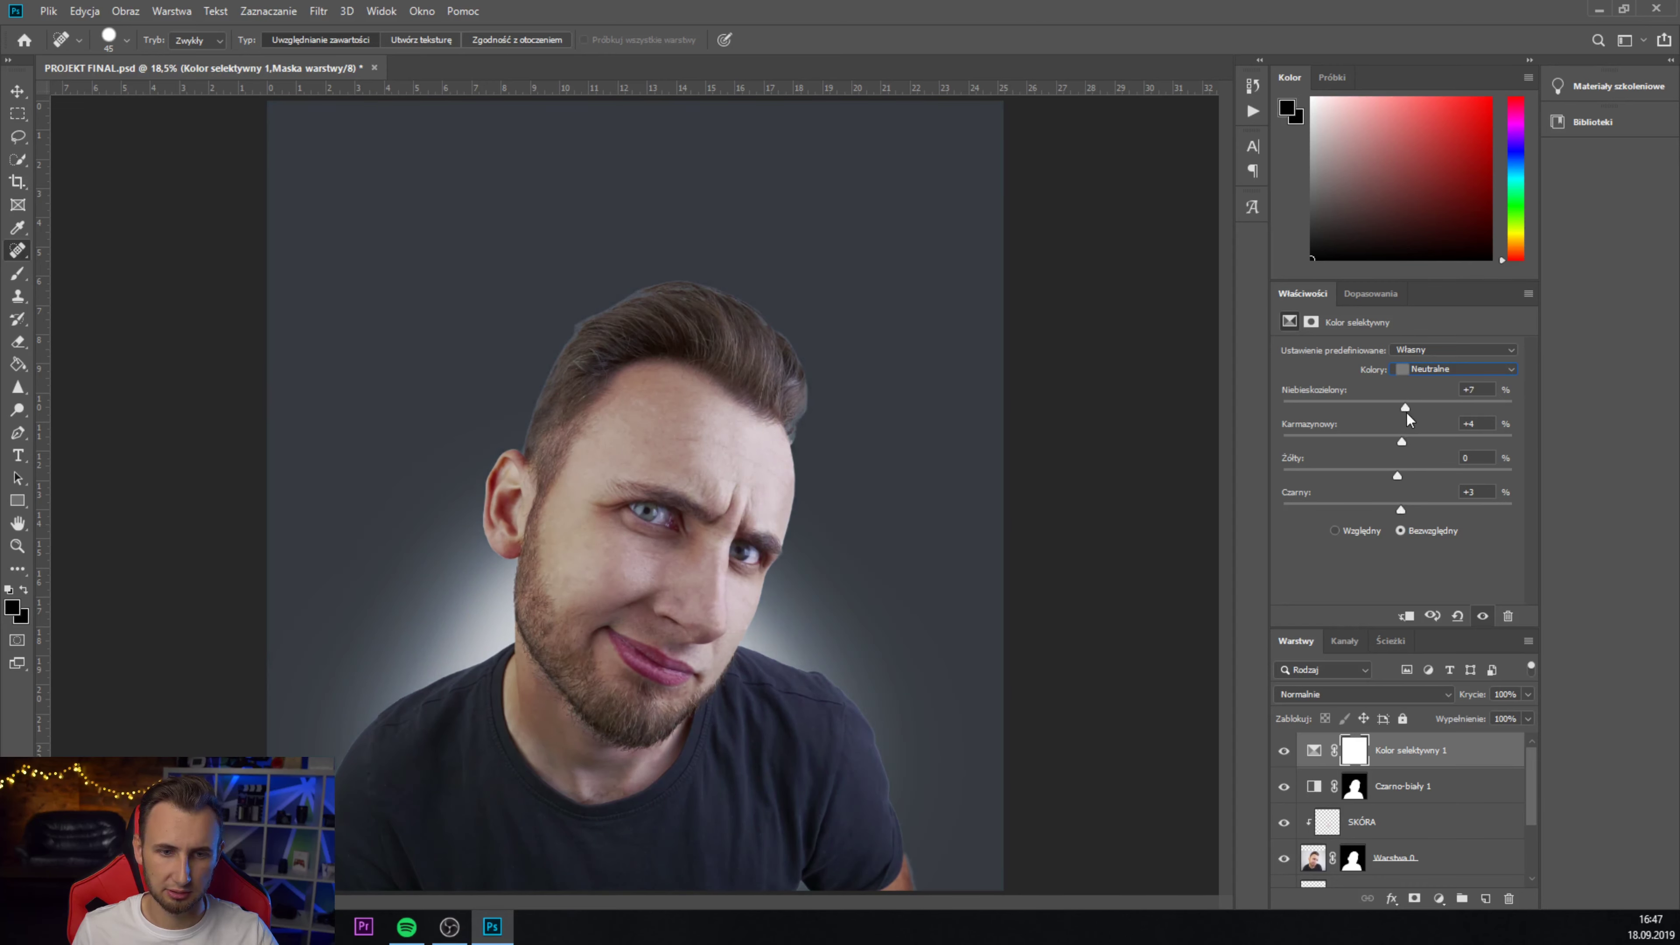
- Set Selective Color Whites to Cyan +9, Magenta +2, Yellow +6 and Black -2
click(1455, 369)
click(1441, 464)
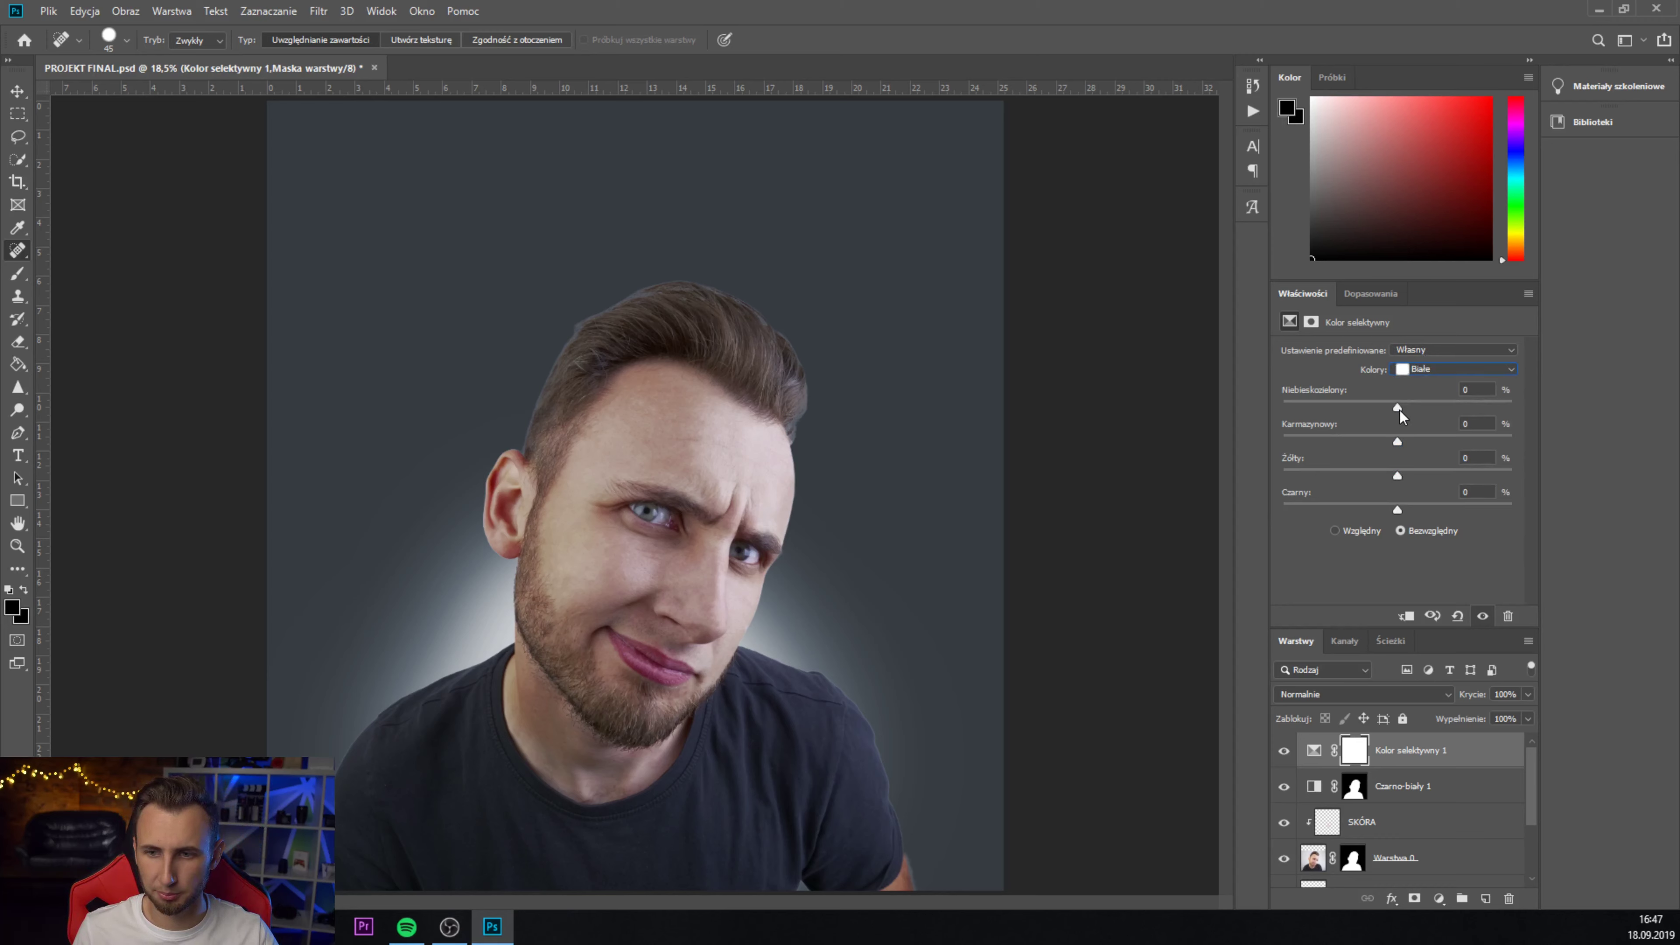
drag(1399, 409, 1410, 410)
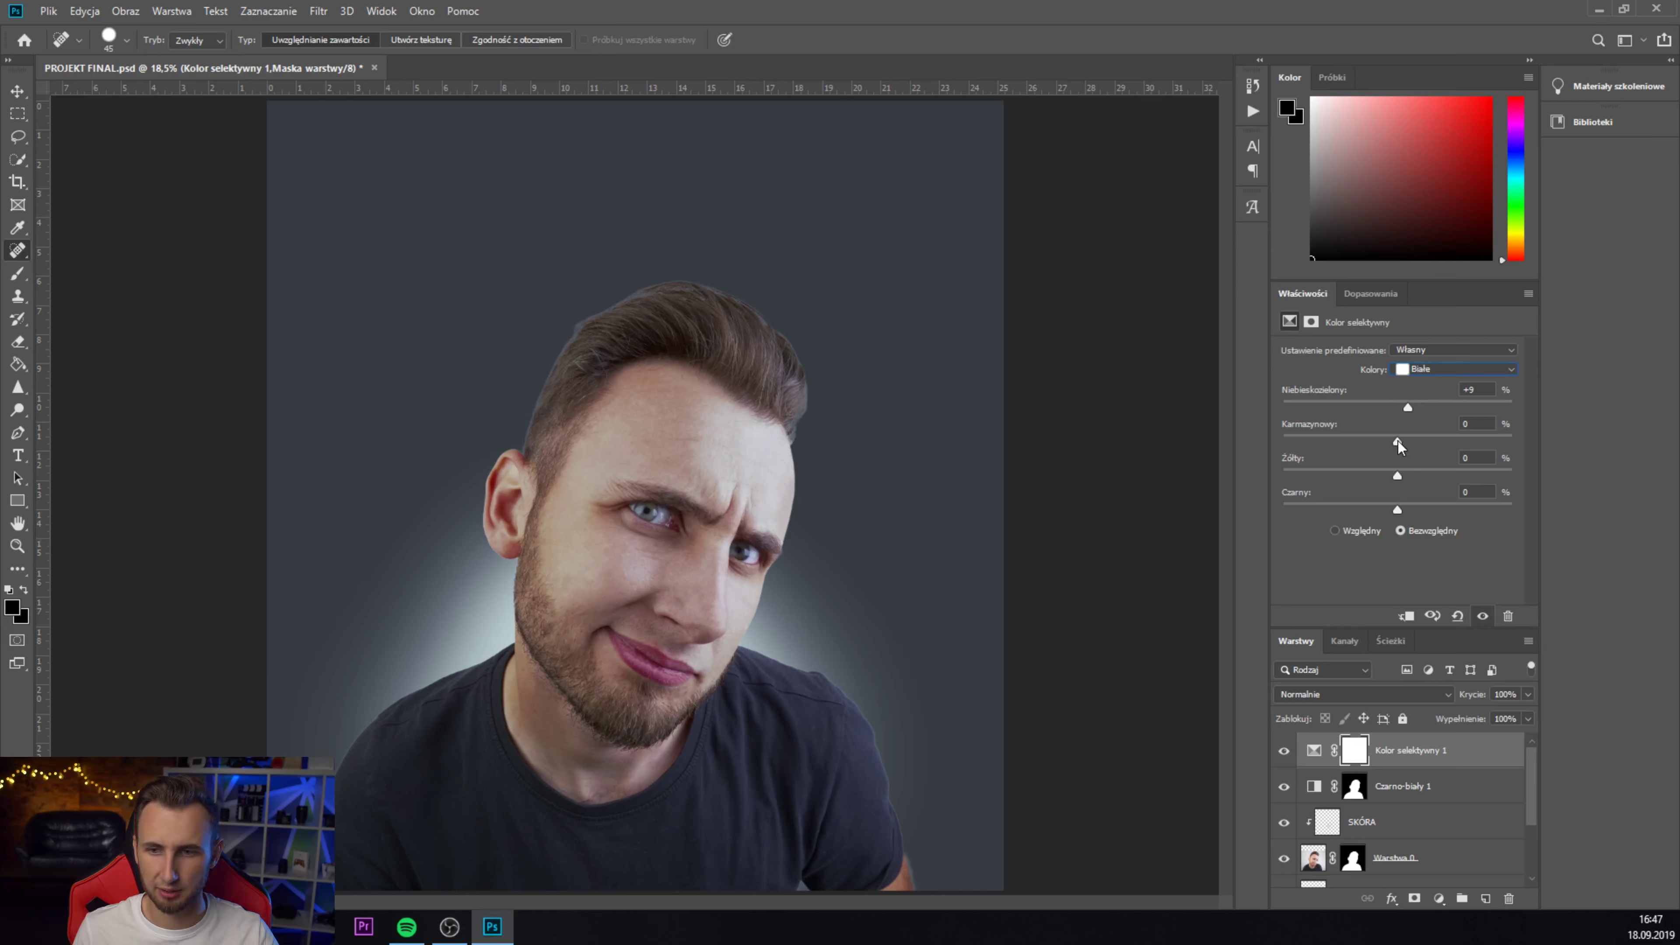
drag(1398, 442, 1410, 476)
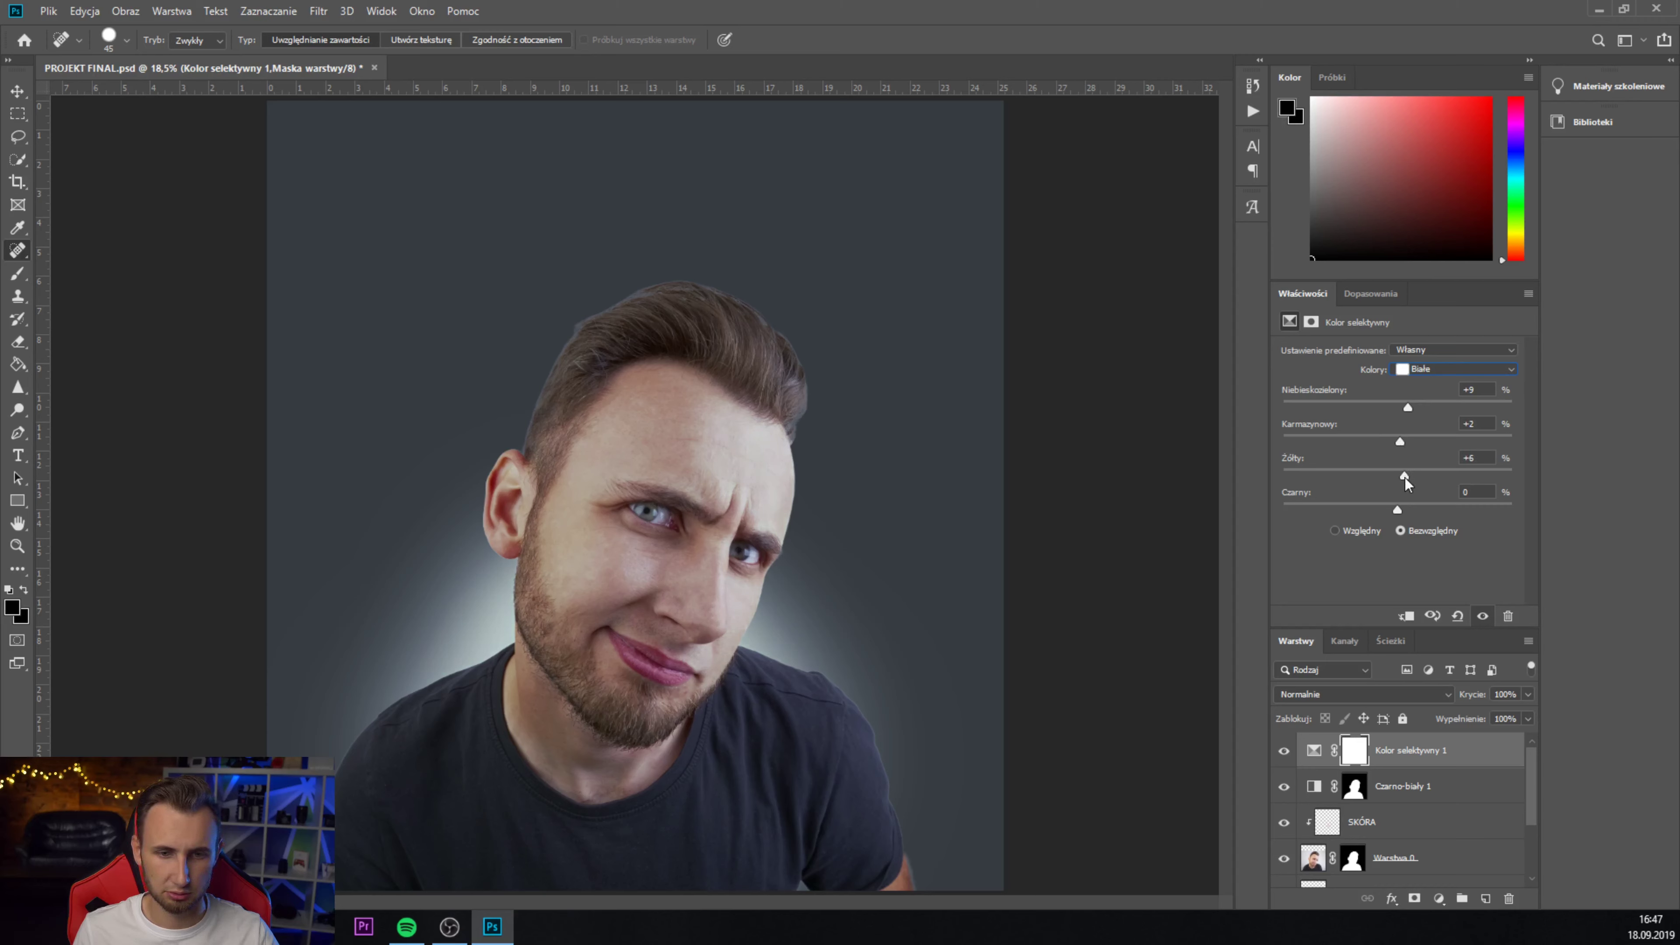
drag(1396, 508, 1382, 507)
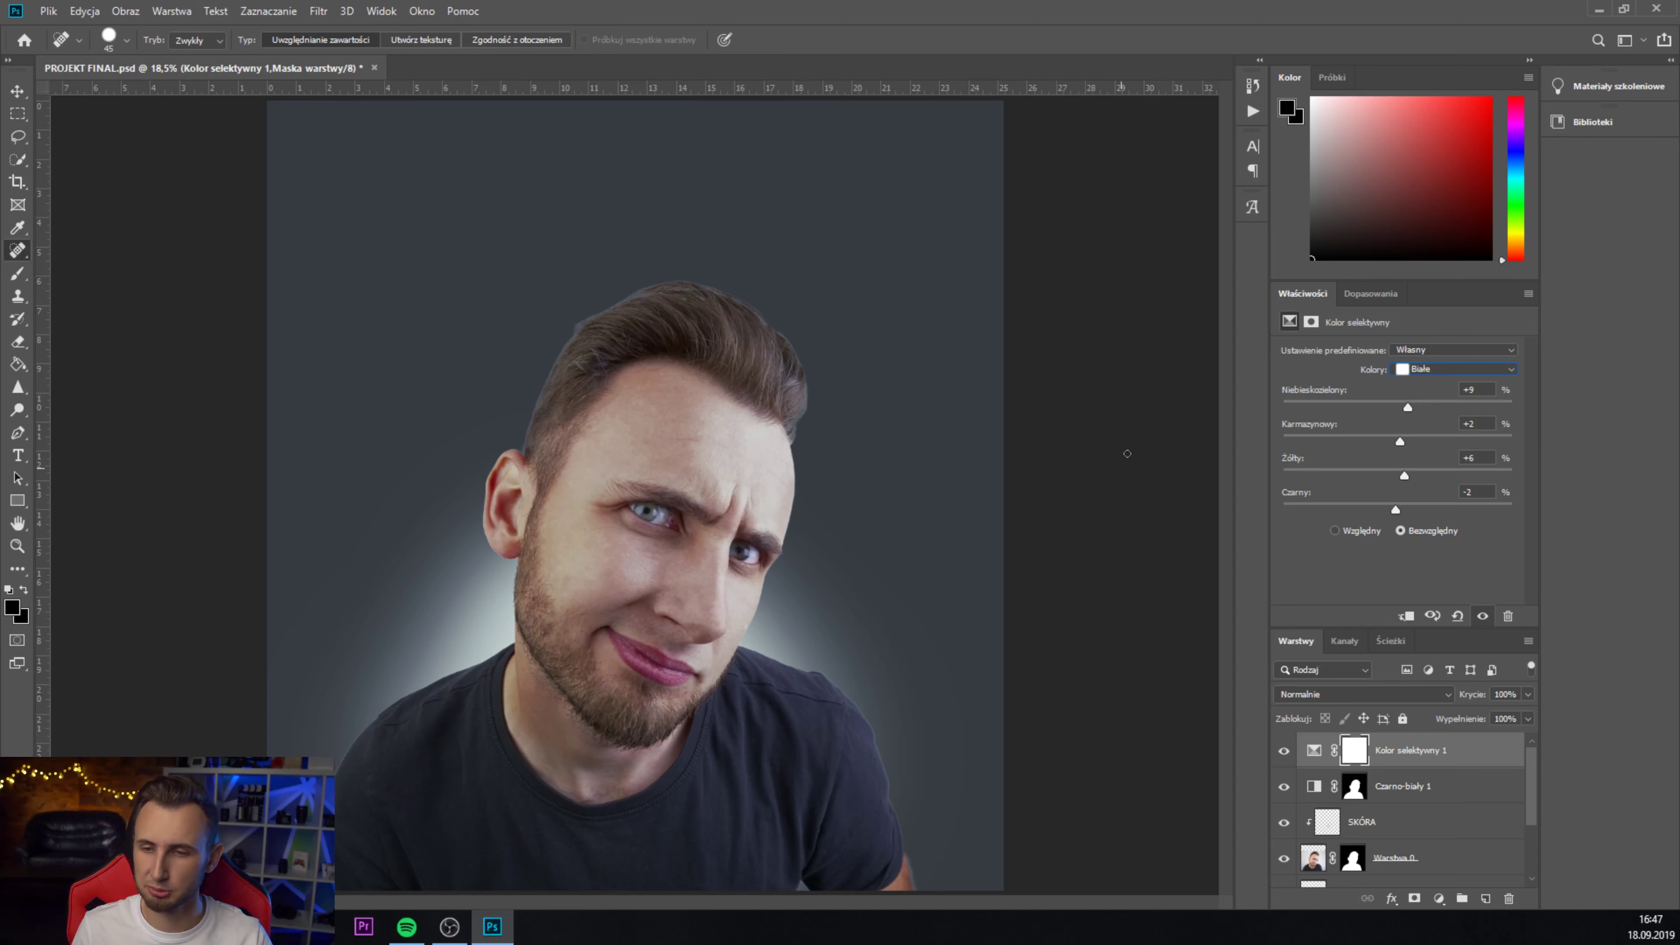
- Set the Selective Color Blacks to Cyan +17, Magenta +7, Yellow -2, Black +3
click(1416, 369)
click(1463, 494)
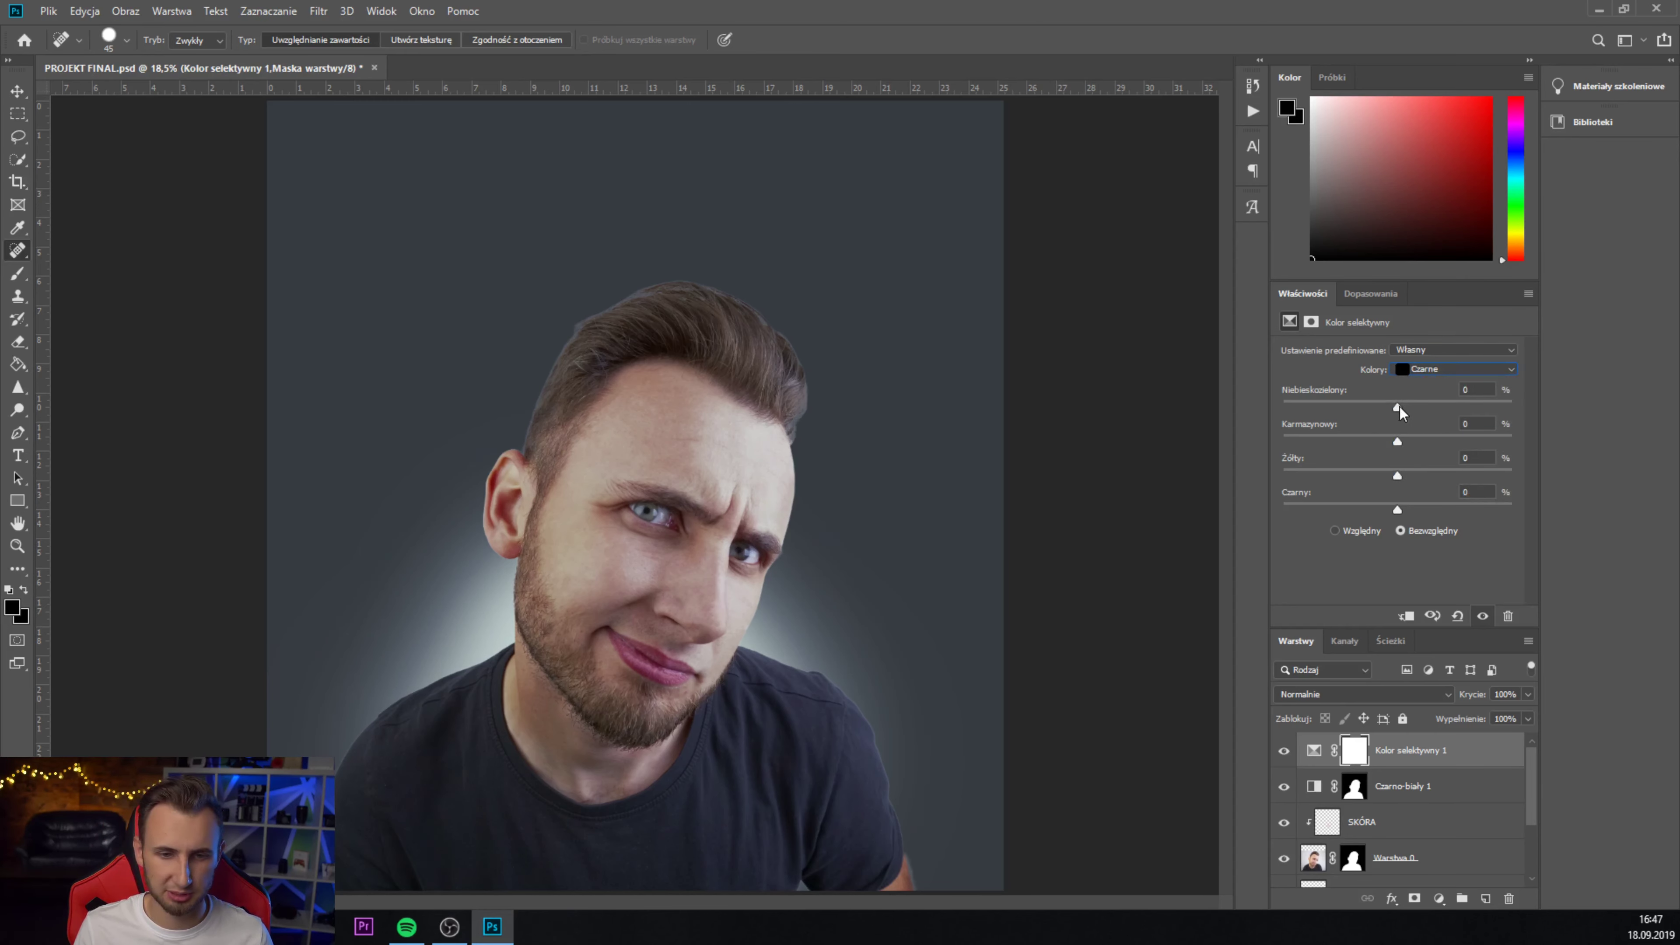
mouse_move(1397, 410)
mouse_down()
mouse_move(1431, 420)
mouse_move(1395, 475)
mouse_up()
drag(1397, 510, 1401, 510)
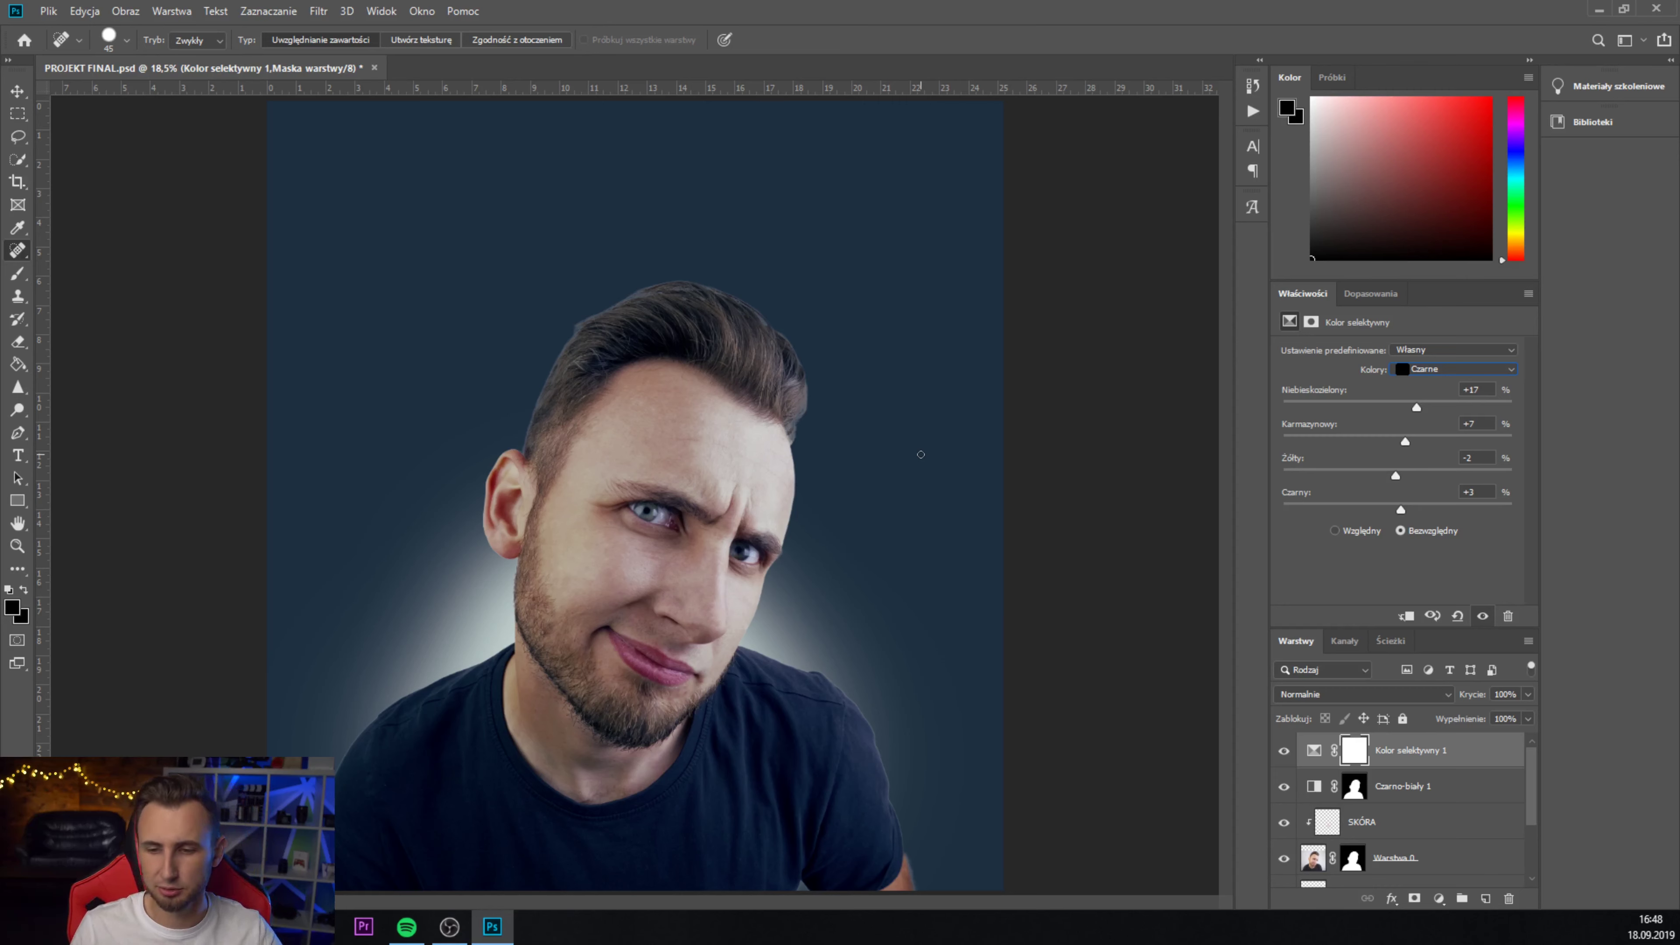
click(1364, 295)
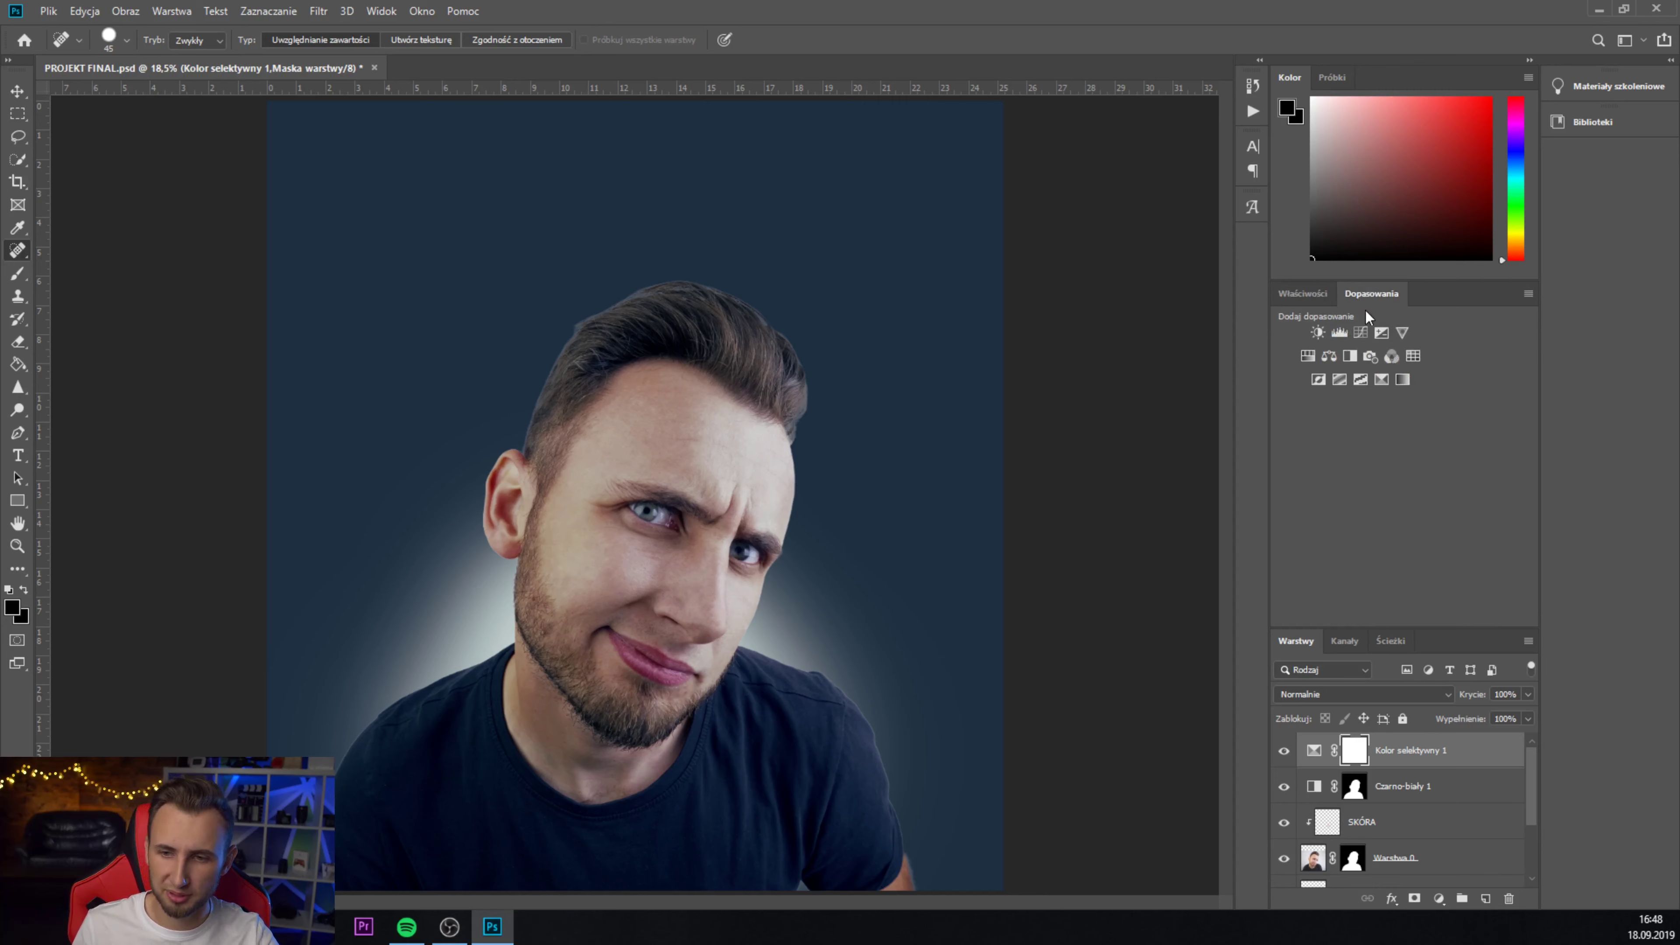
- Add a Color Balance layer with midtones at Cyan/Red -8, Magenta/Green -3, Yellow/Blue +6
click(1328, 358)
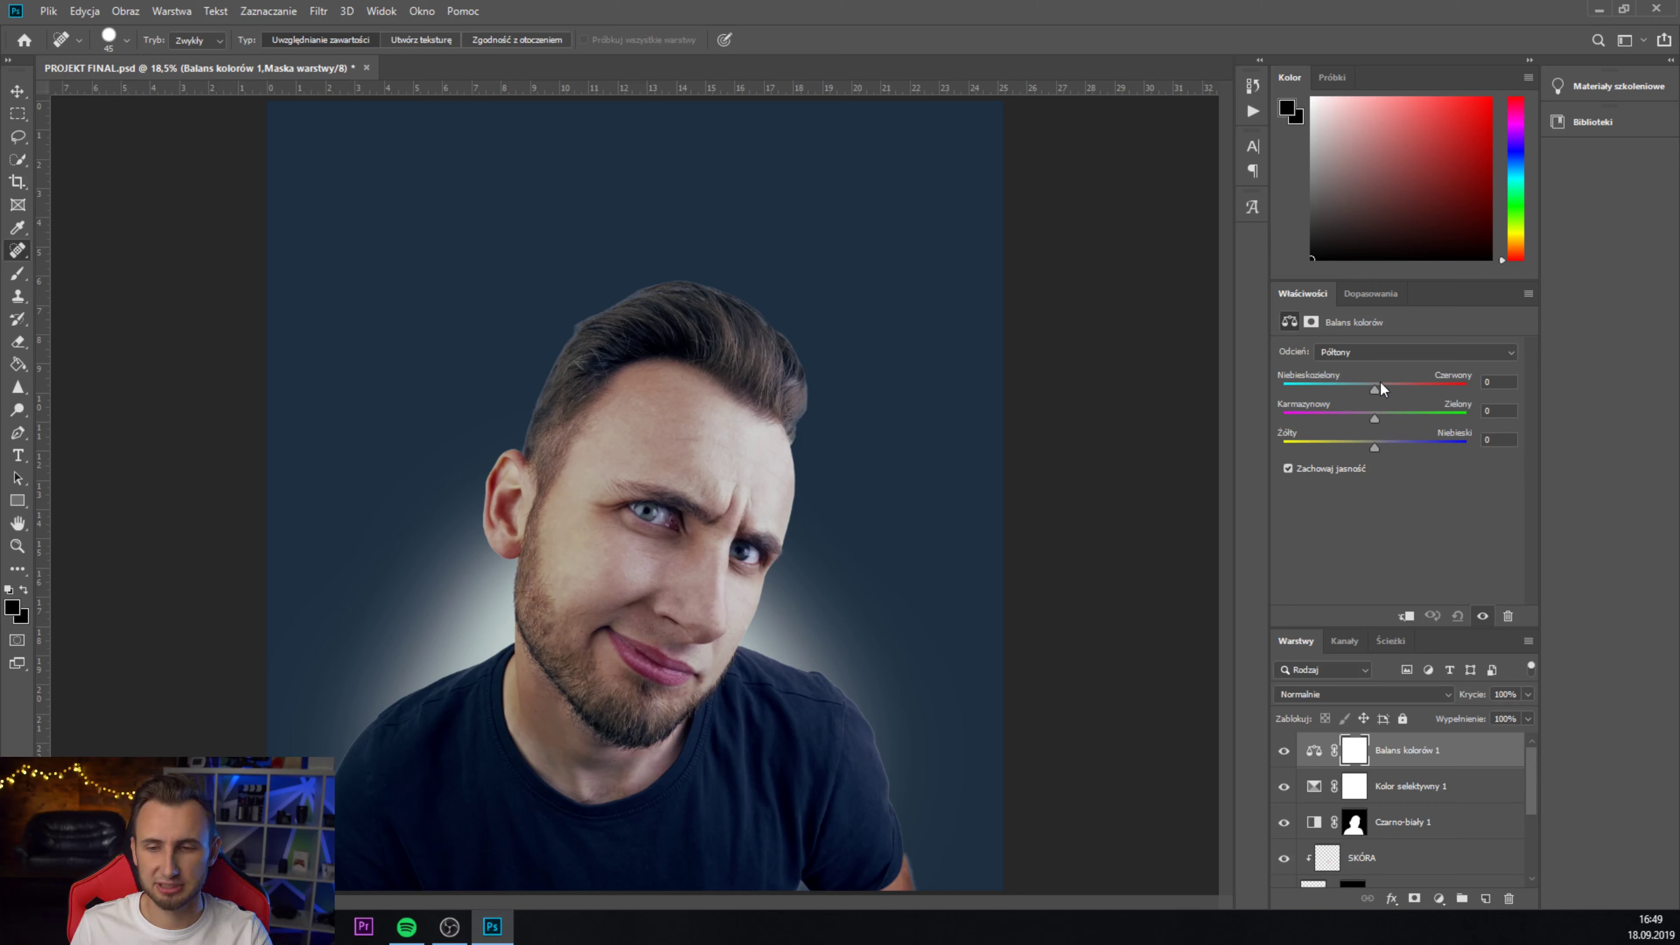
click(1380, 354)
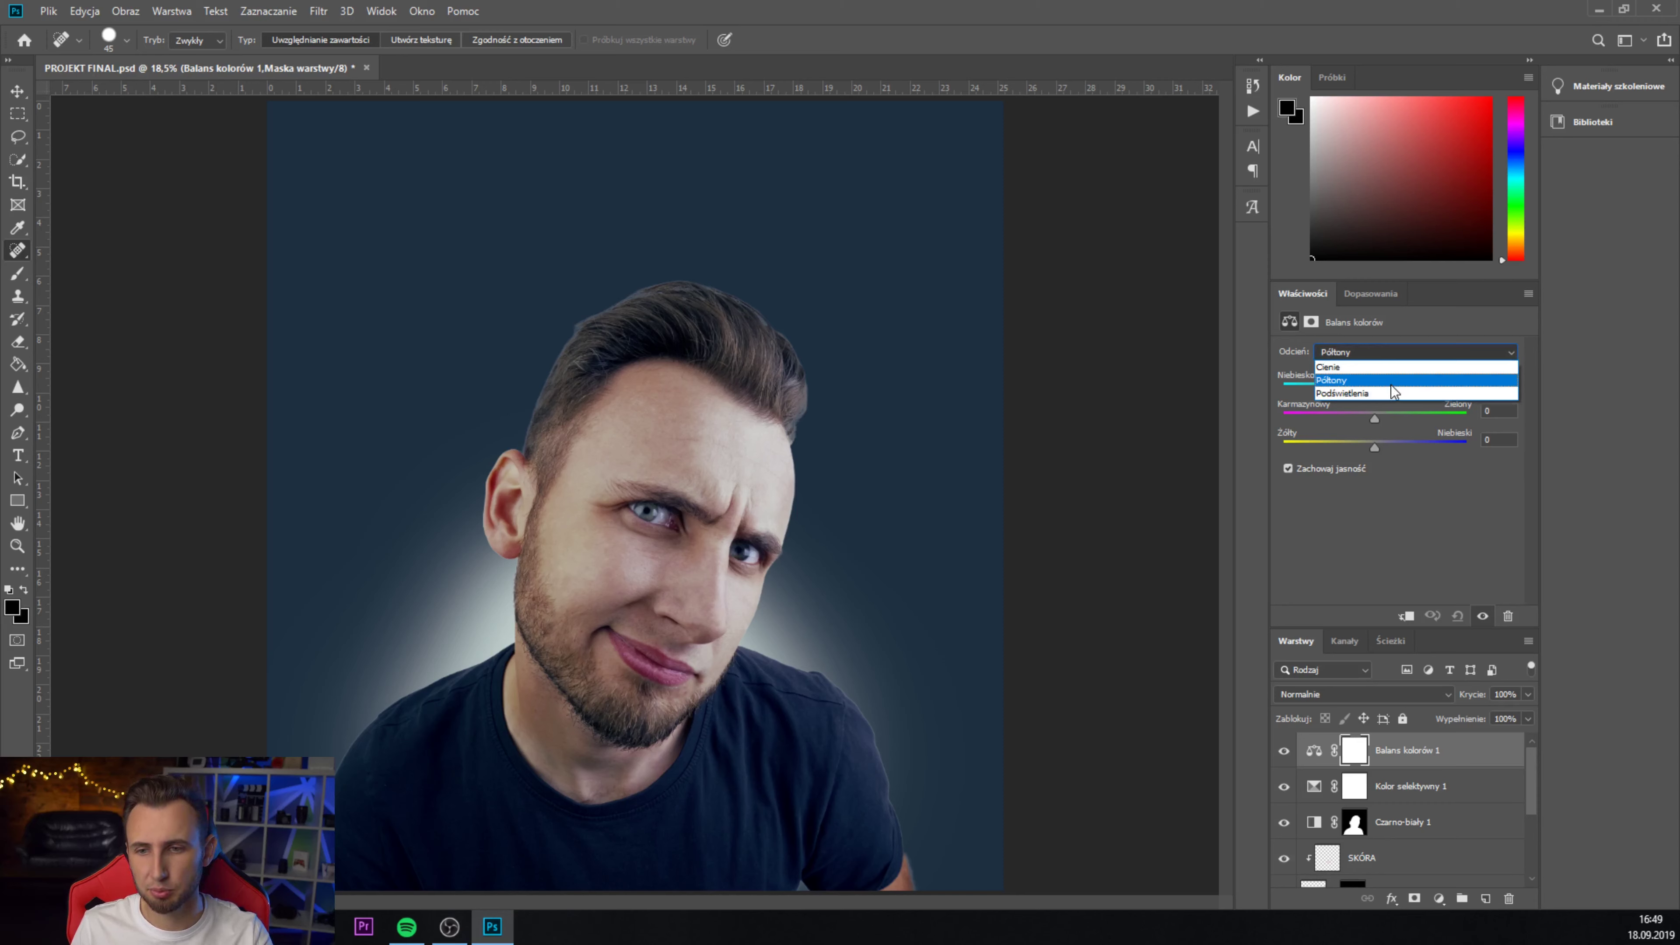
click(1390, 380)
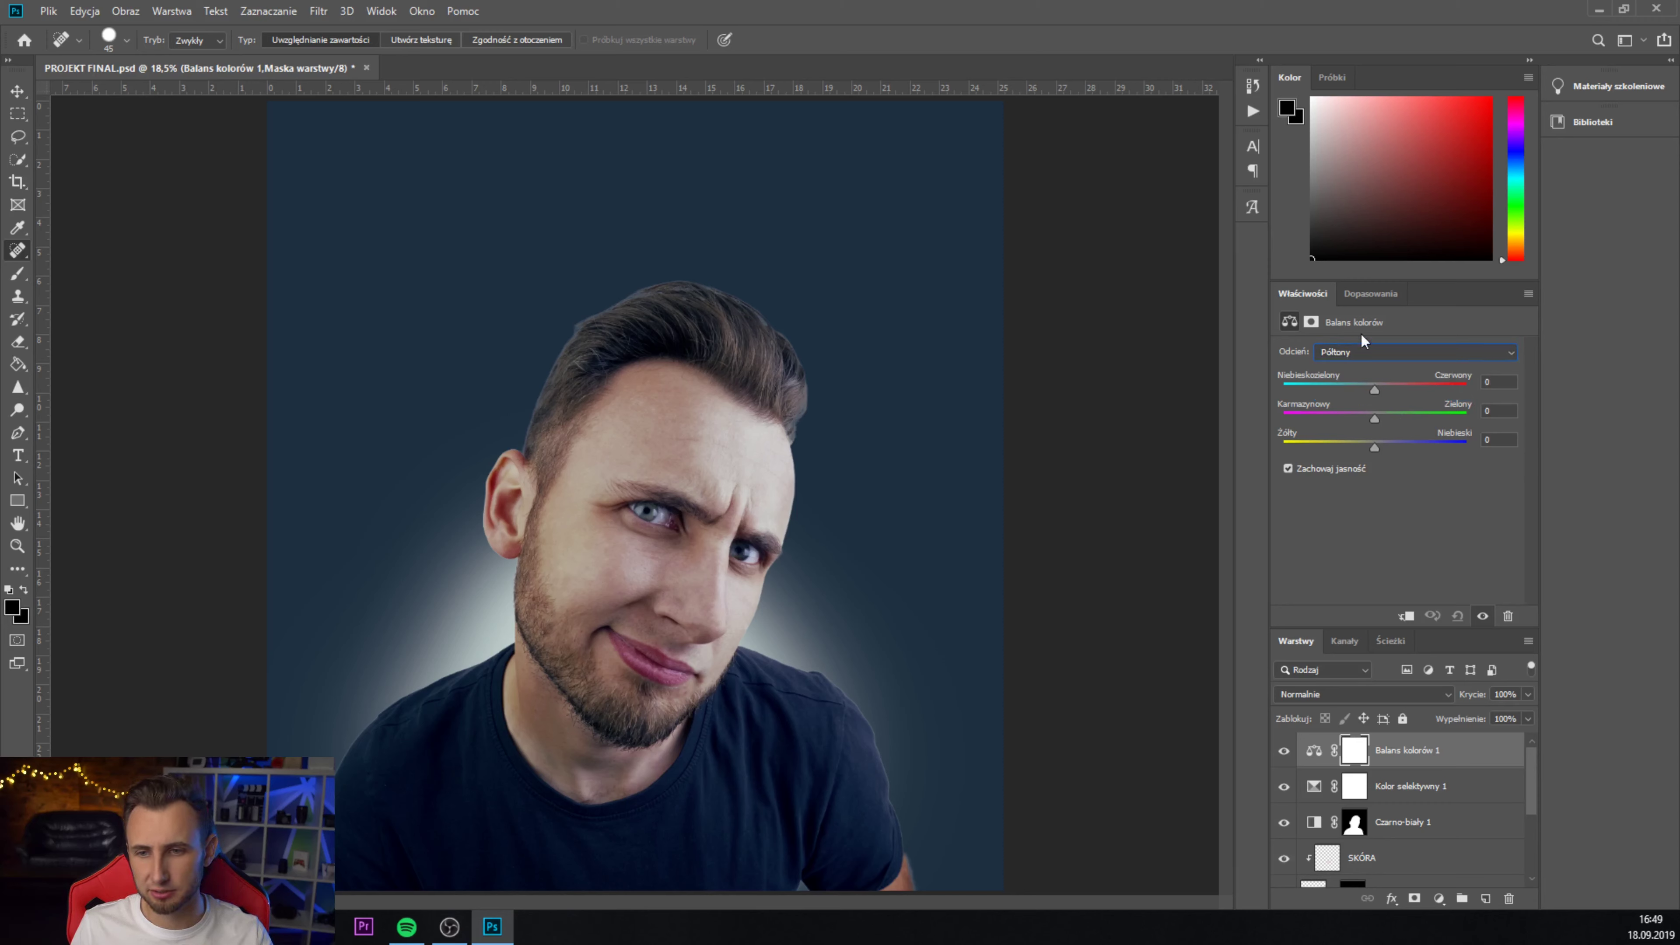
mouse_move(1377, 388)
mouse_down()
mouse_move(1362, 394)
mouse_move(1370, 419)
mouse_up()
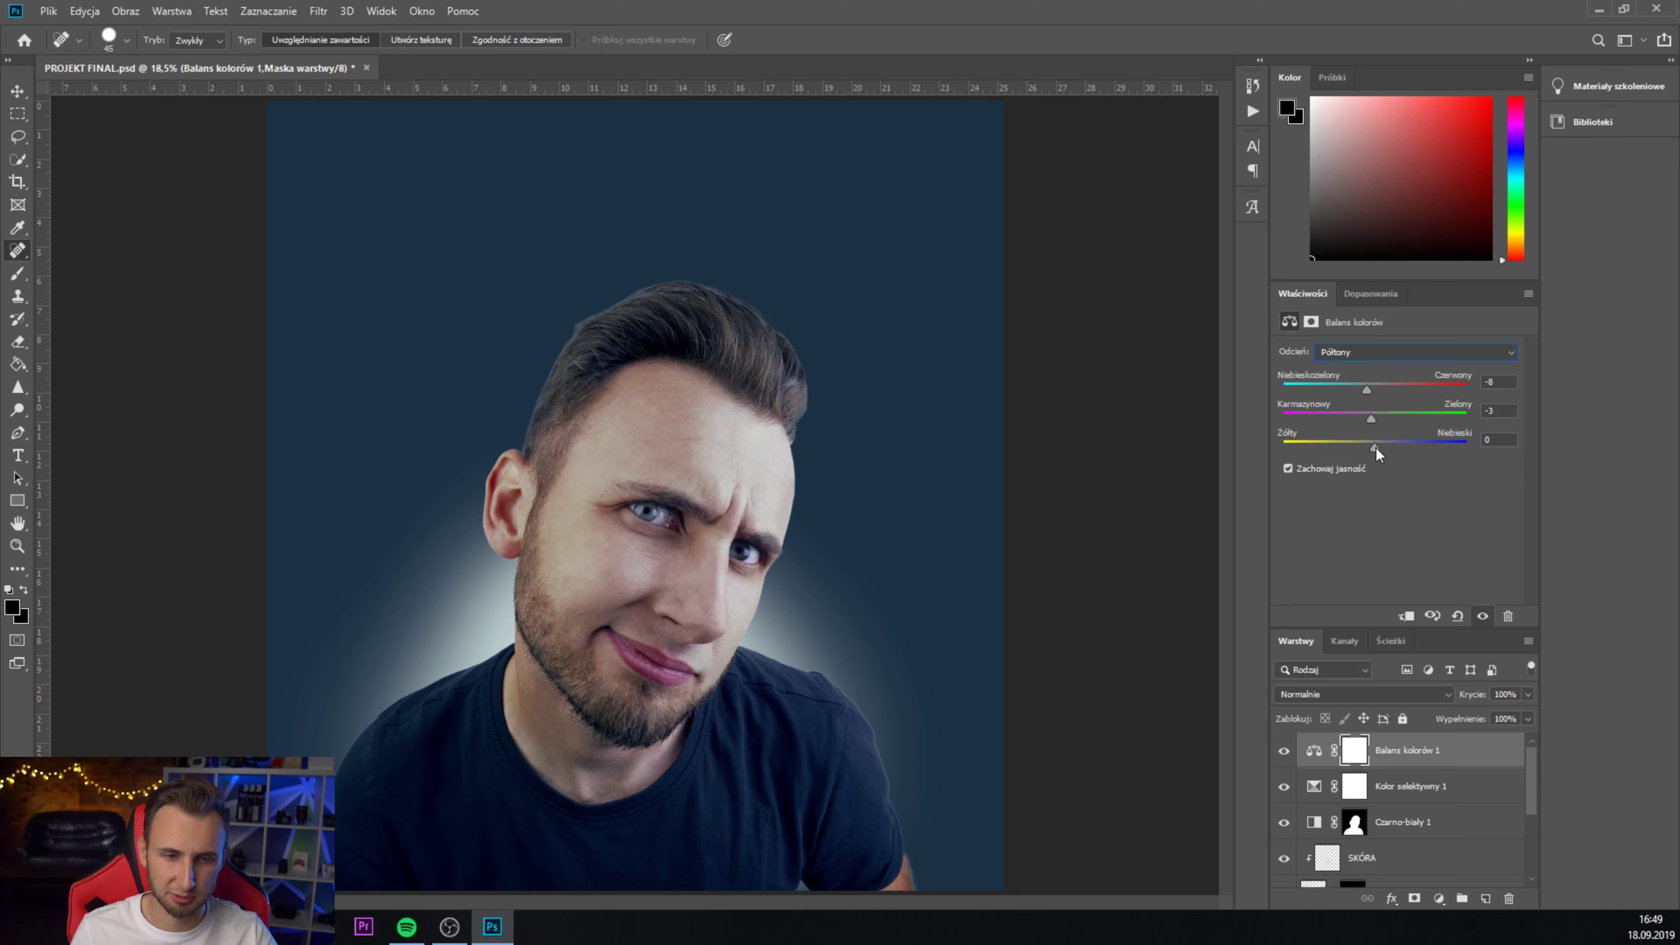
drag(1376, 448, 1383, 448)
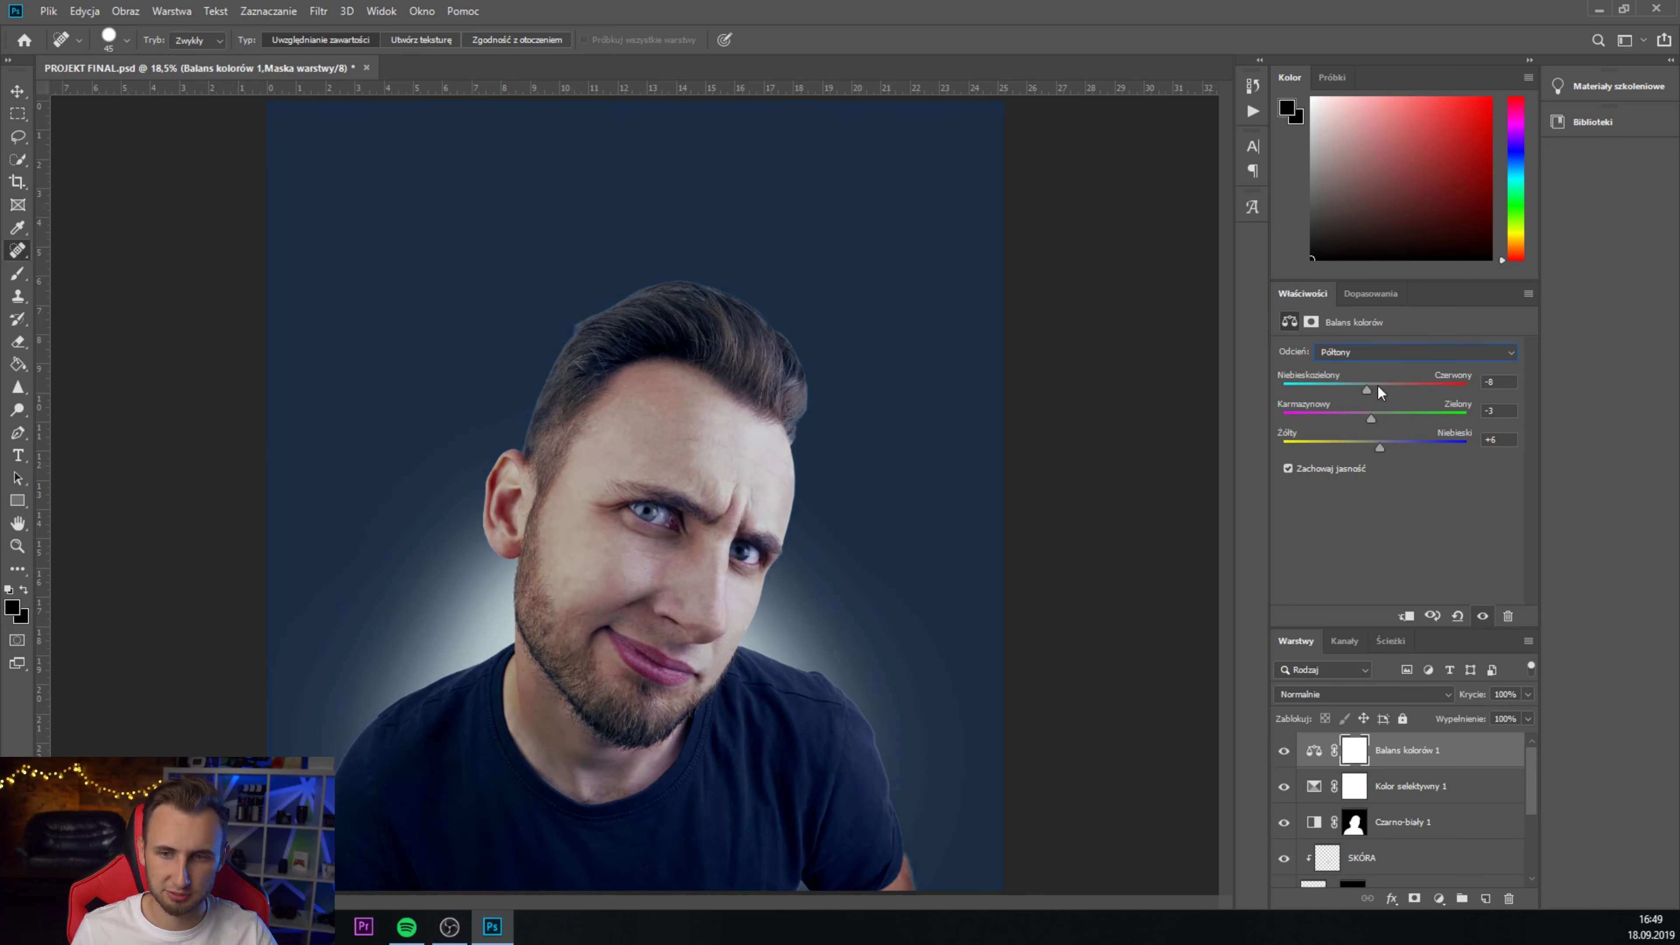
click(1381, 358)
click(1373, 370)
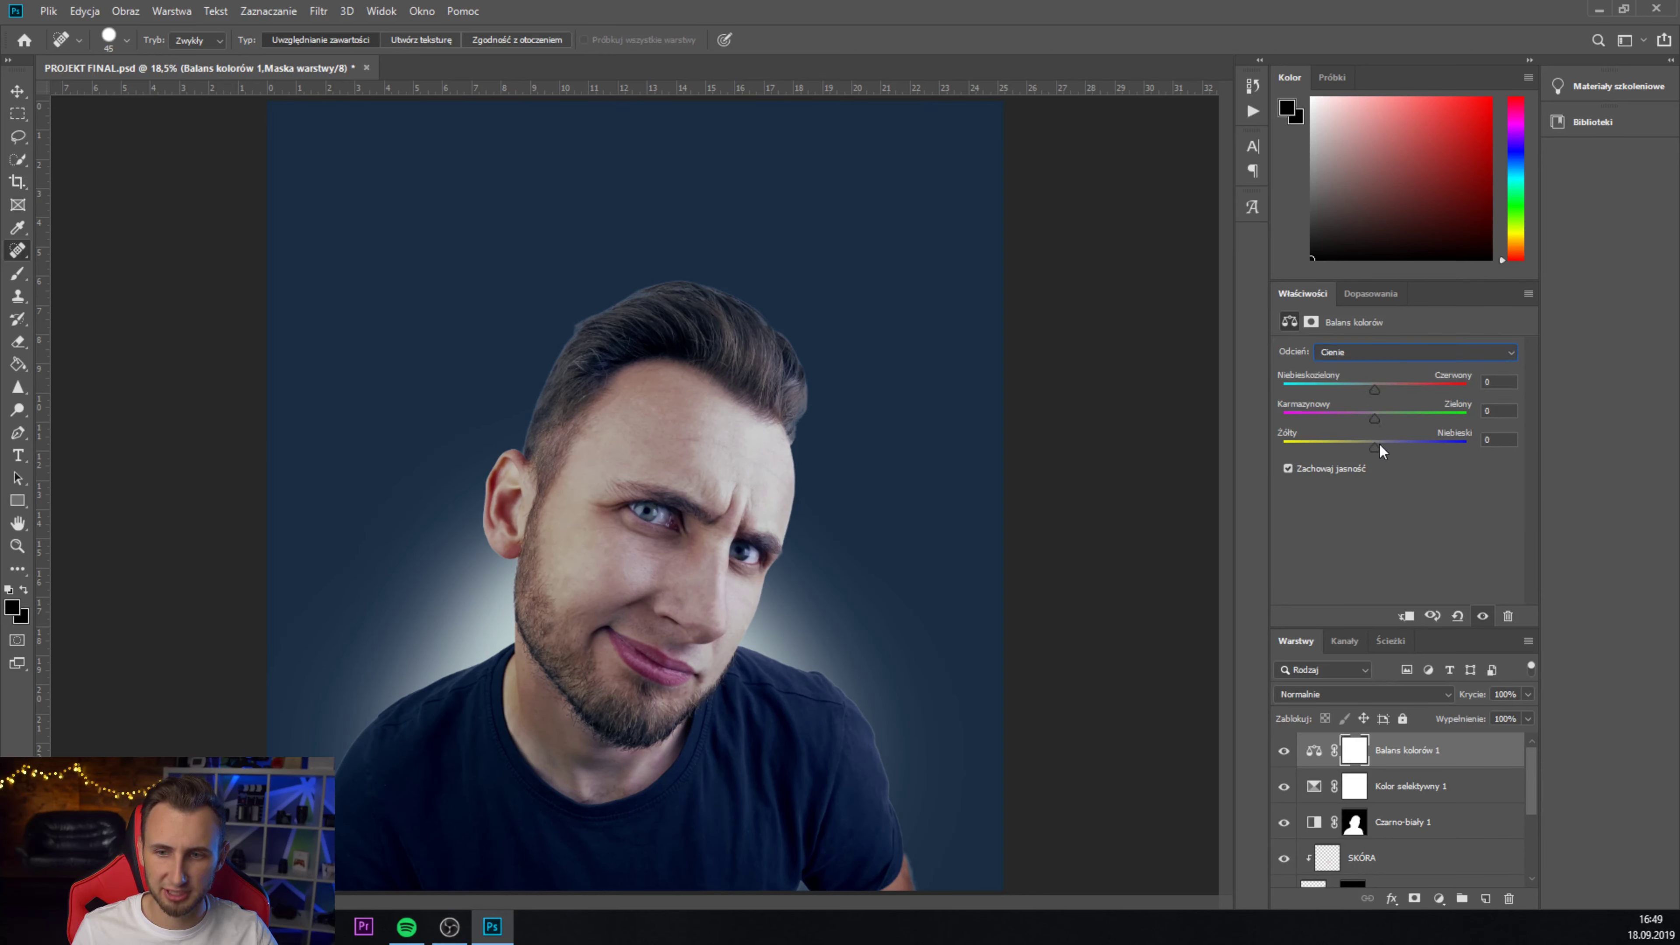
- Cool the Color Balance shadows with Magenta/Green -2 and Yellow/Blue +7
drag(1379, 450, 1387, 448)
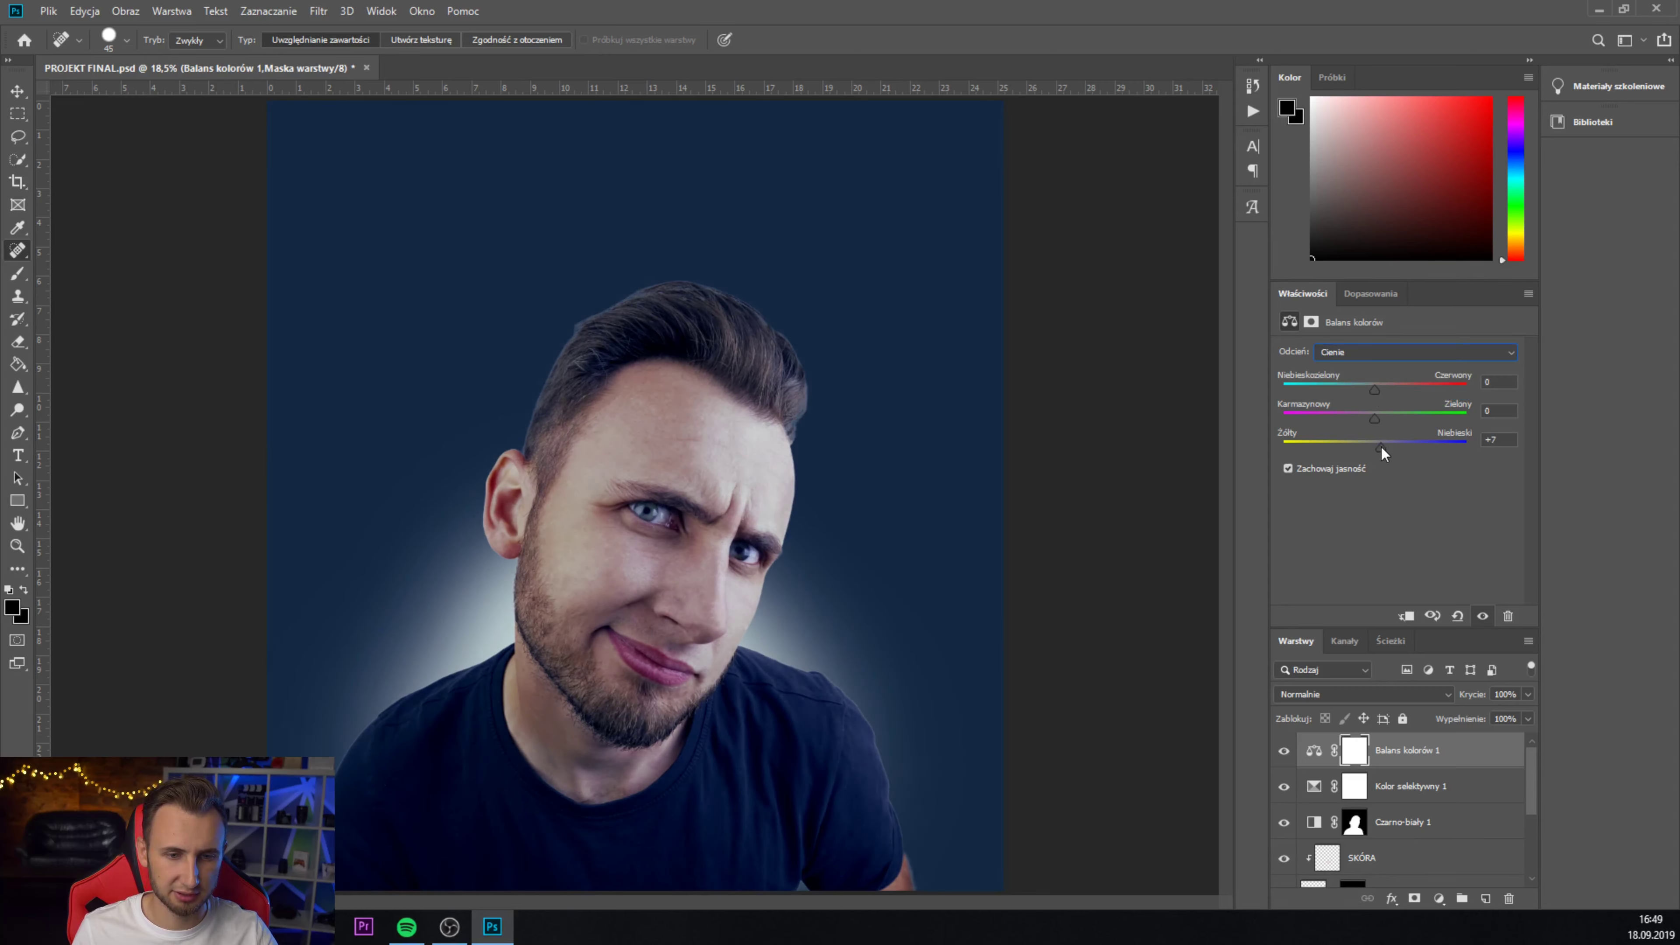
drag(1376, 388, 1368, 388)
drag(1375, 418, 1373, 418)
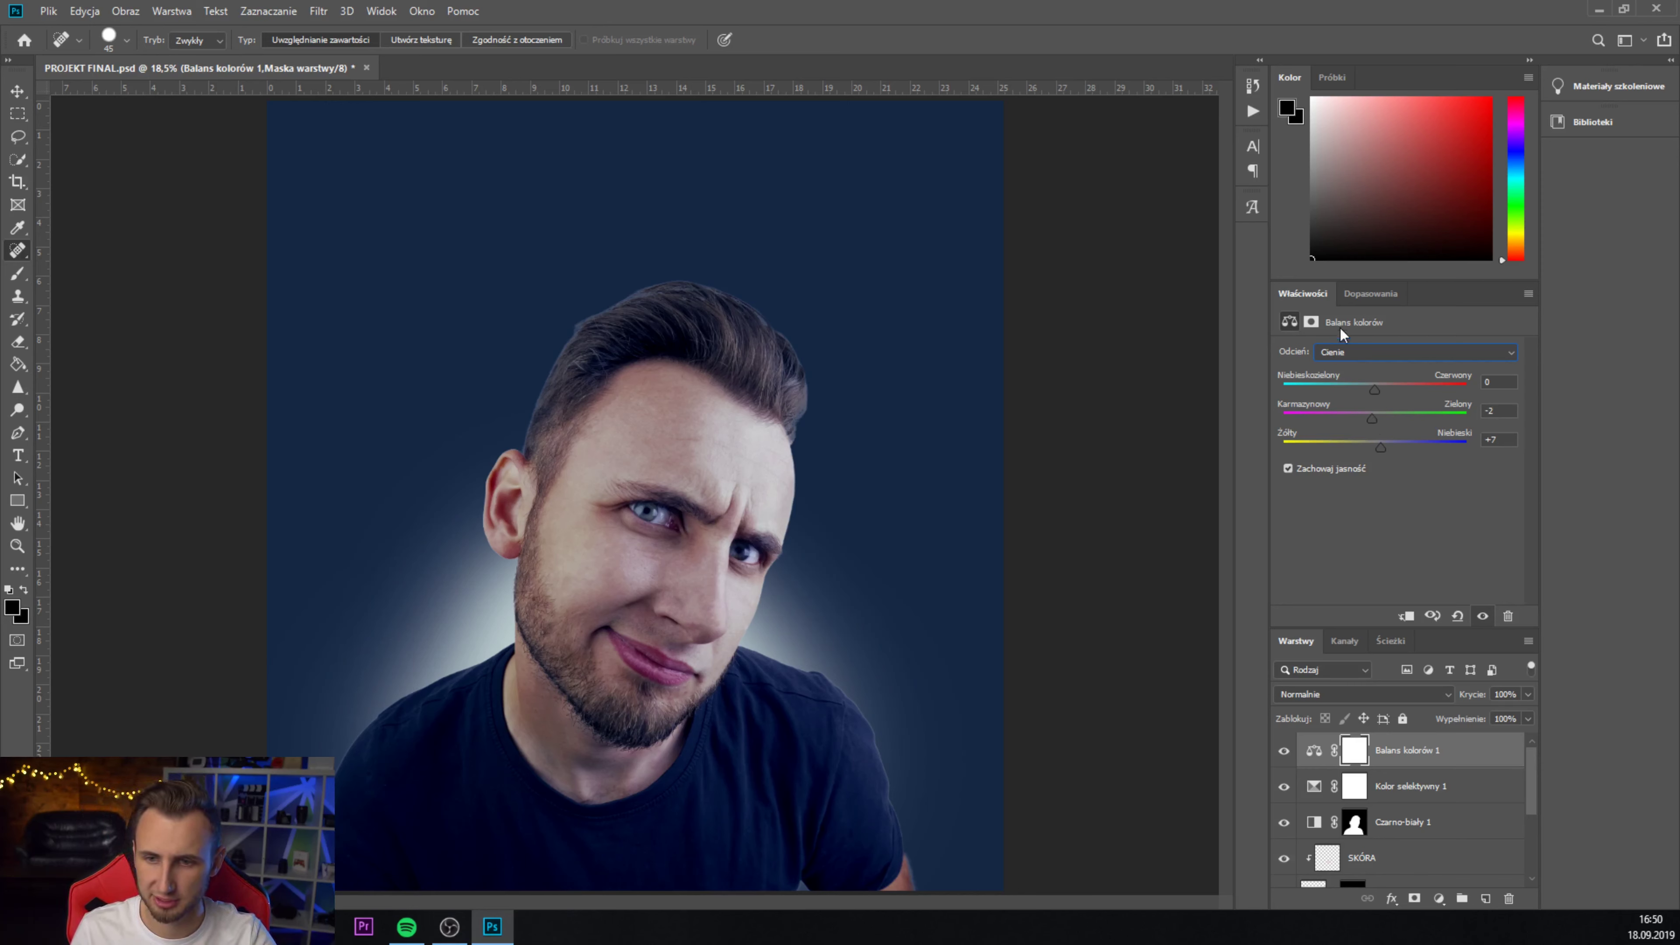
- Set the Color Balance highlights to Cyan/Red -2, Magenta/Green +6, Yellow/Blue +7
click(1353, 350)
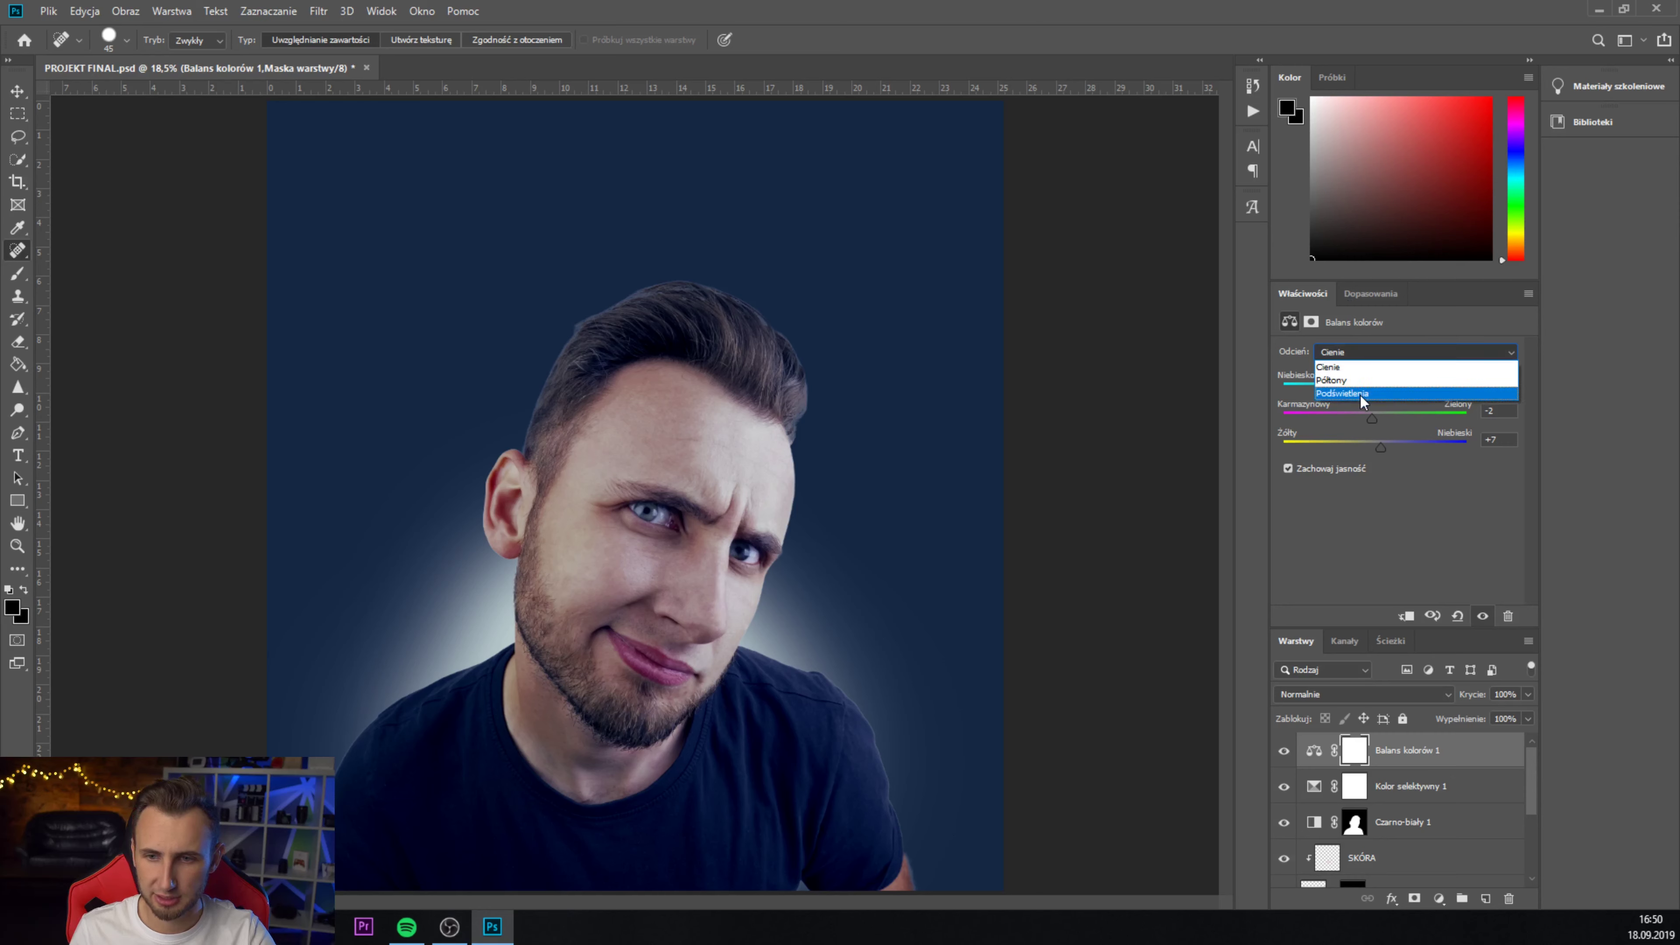
click(1360, 396)
mouse_move(1374, 390)
mouse_down()
mouse_move(1355, 390)
mouse_move(1390, 421)
mouse_move(1384, 446)
mouse_up()
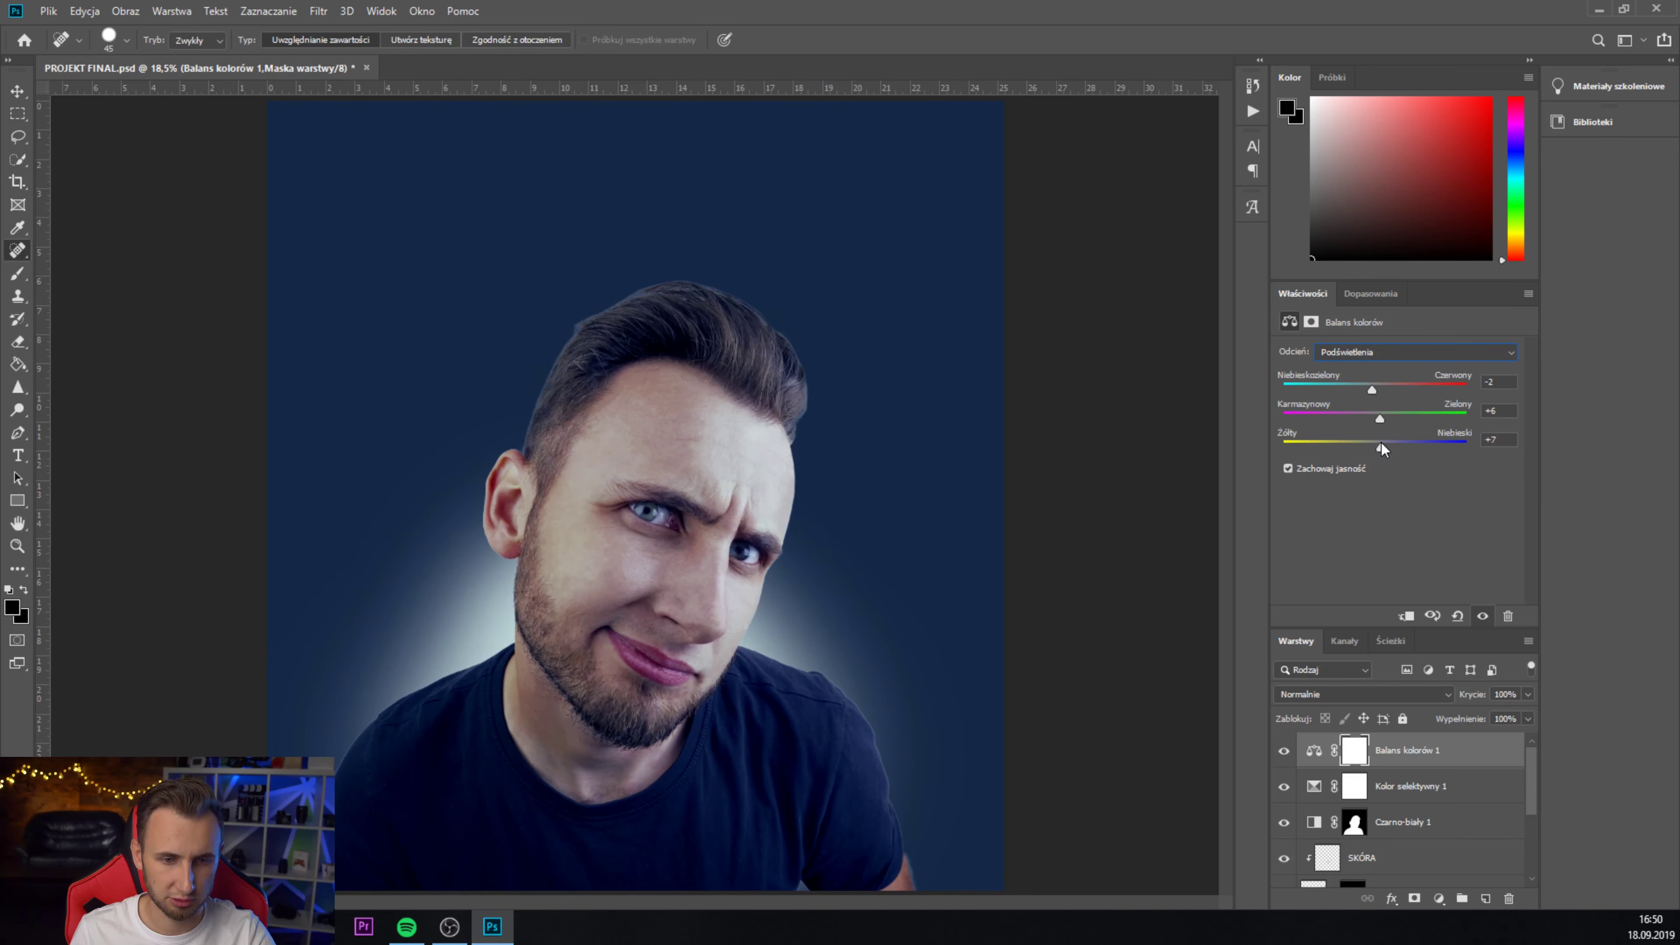
key(v)
scroll(556, 728, up, 1)
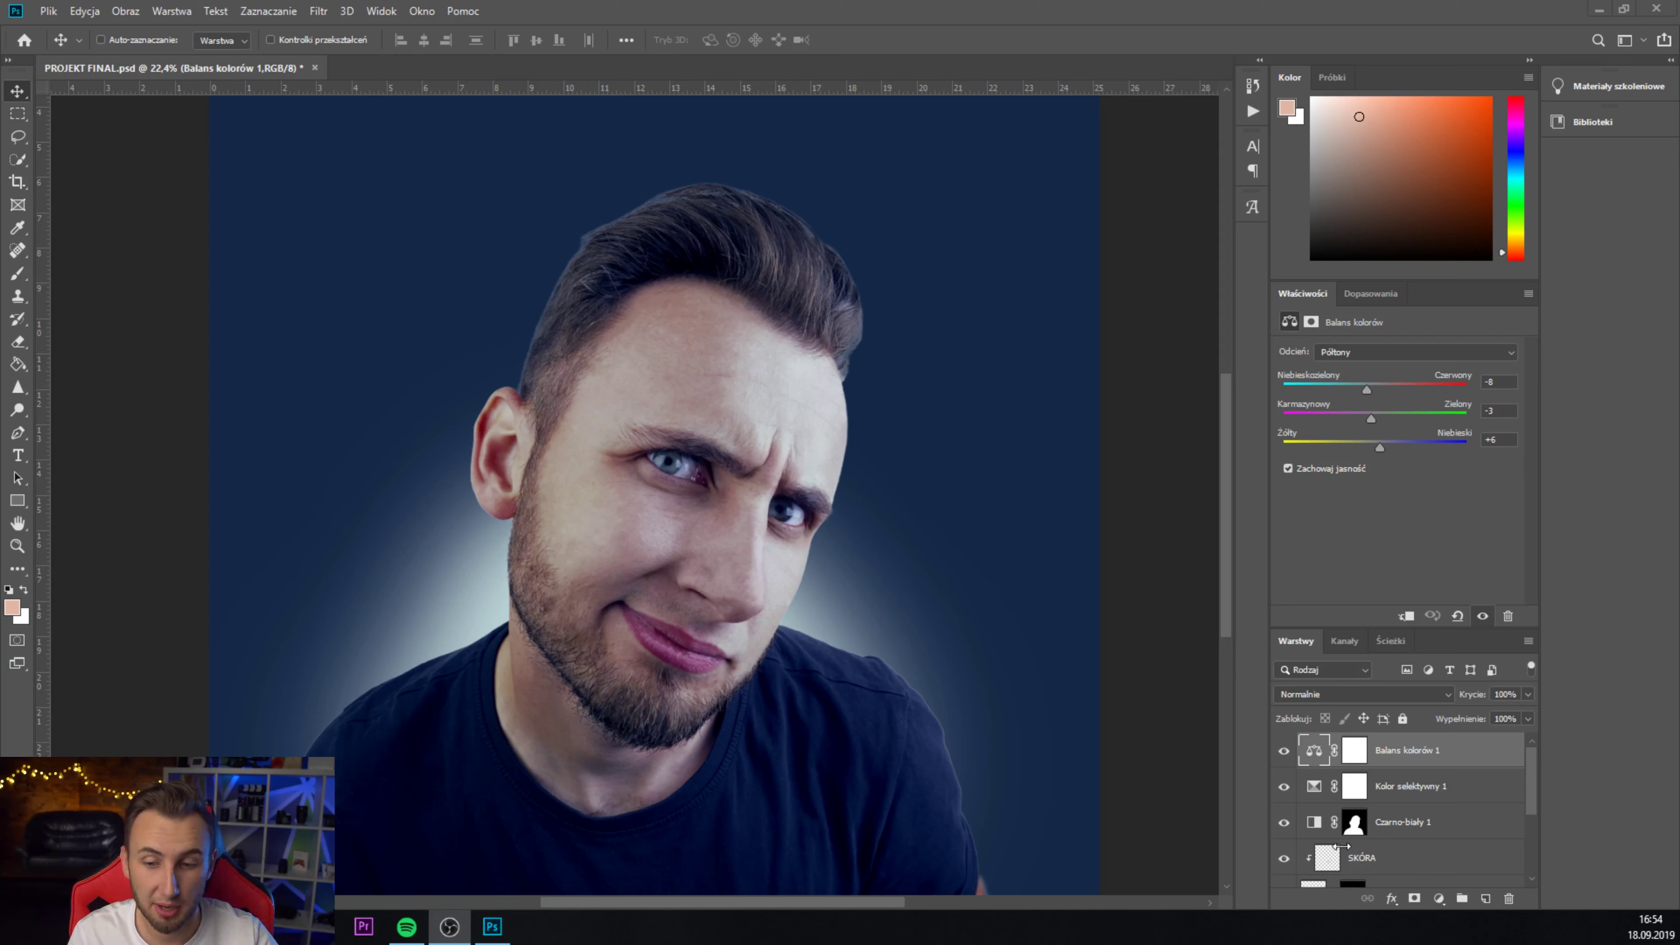
- Create a Soft Light layer named D&B filled with 50% neutral grey
key(ctrl+shift+n)
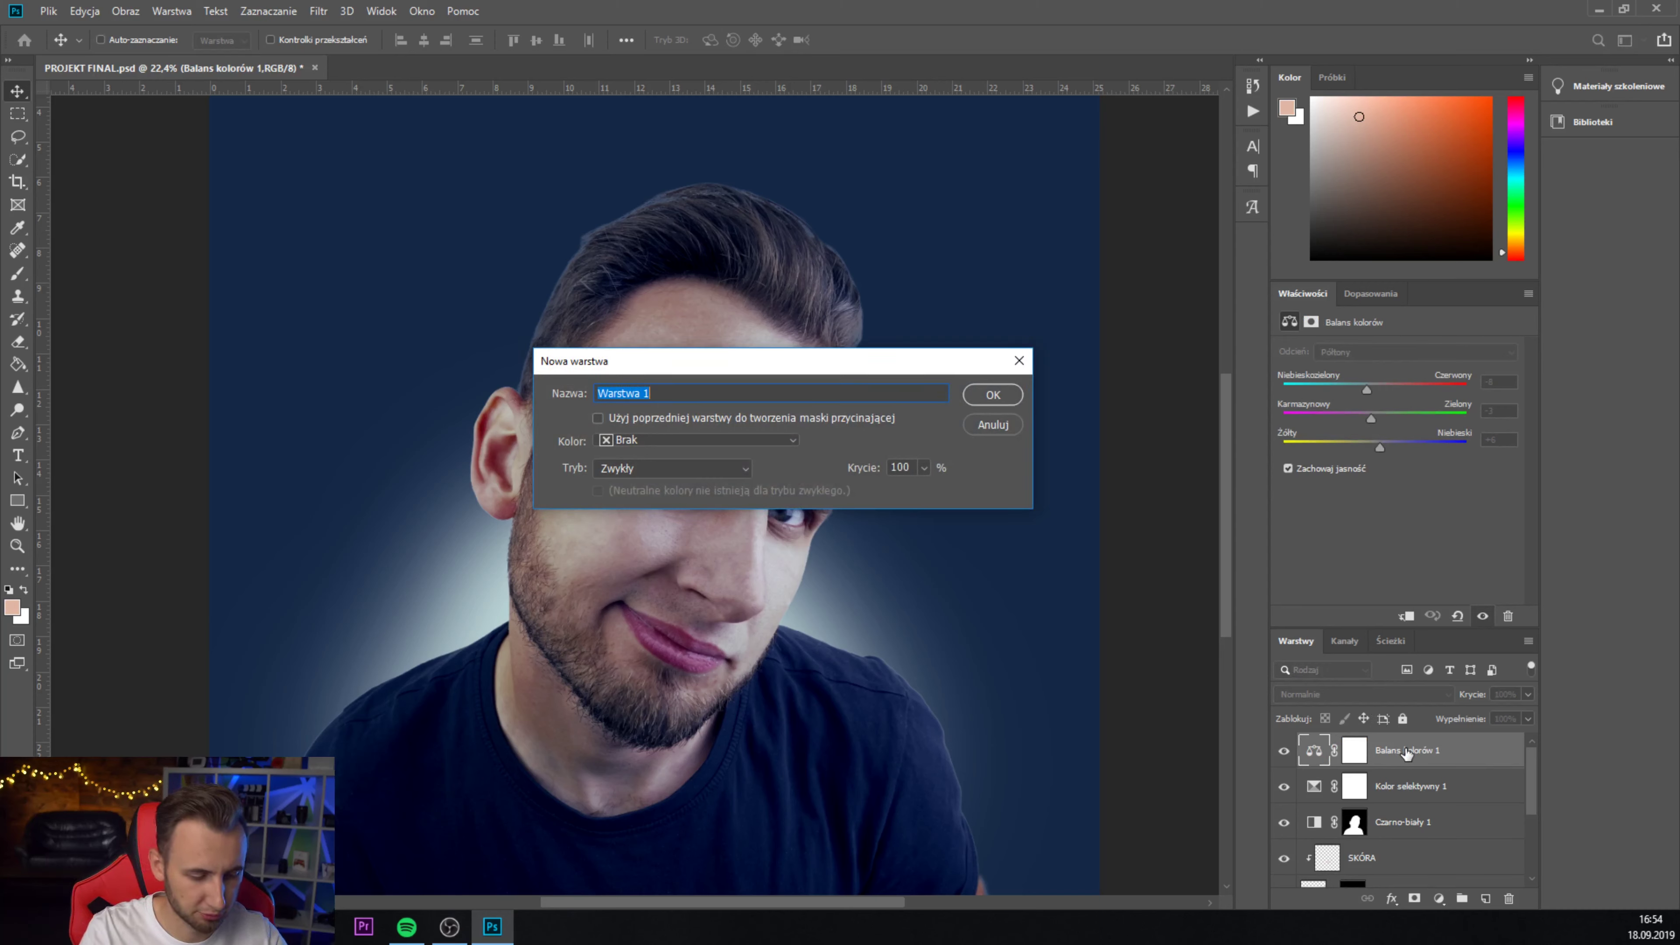
text(D&B)
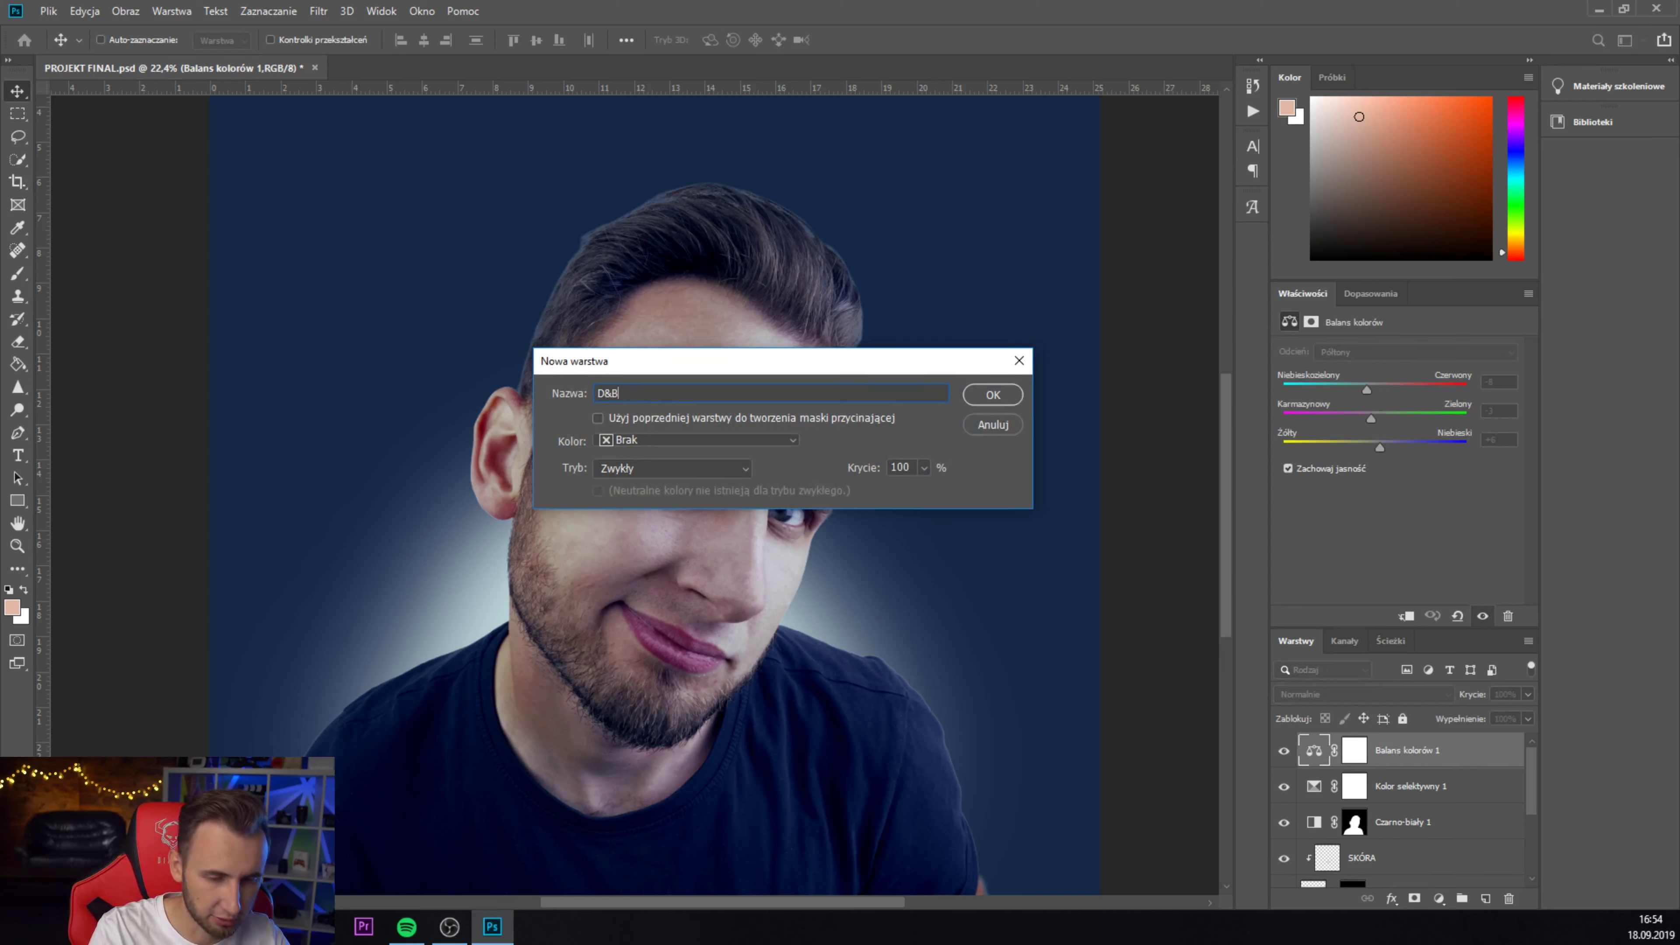
click(648, 461)
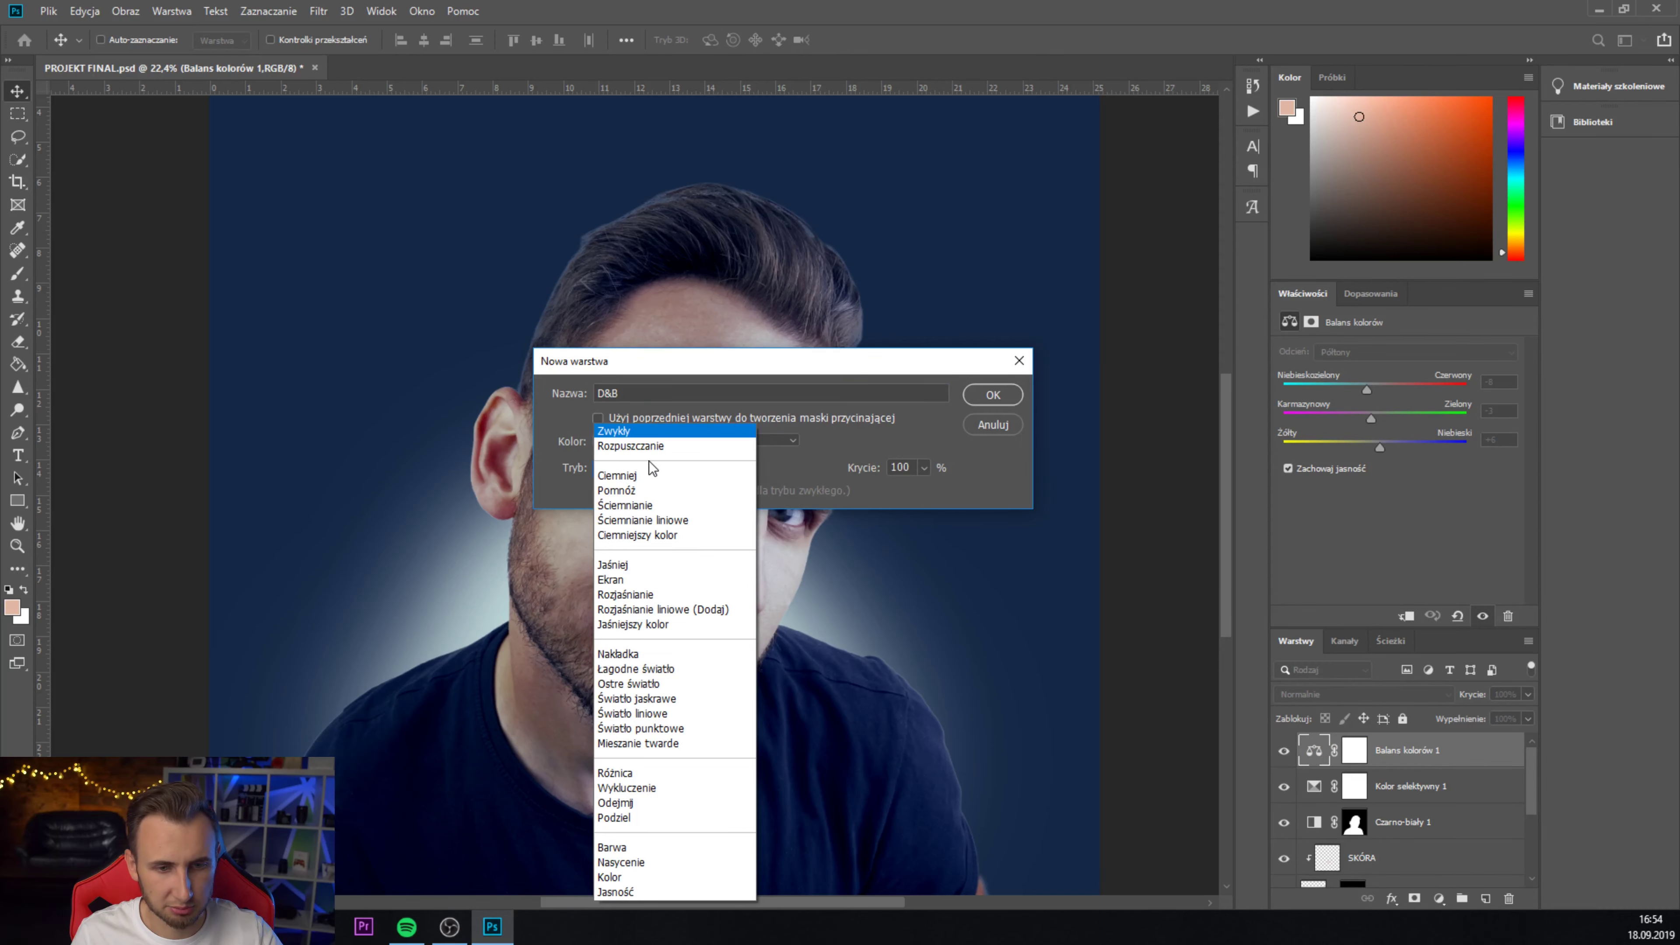
click(690, 667)
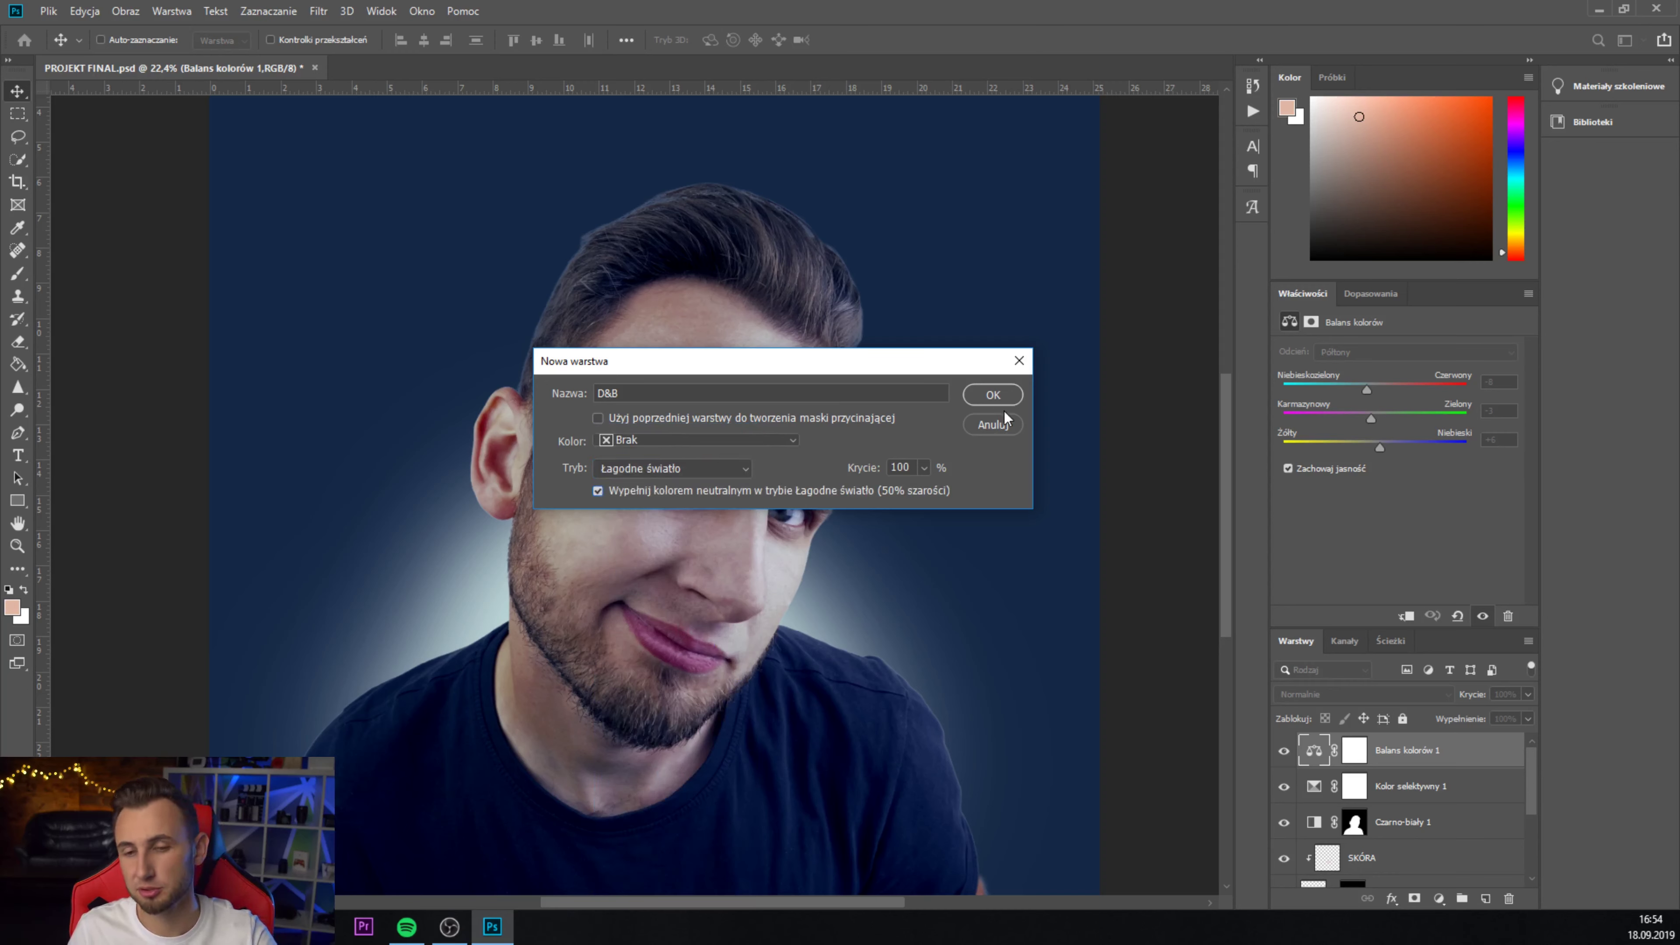
click(993, 395)
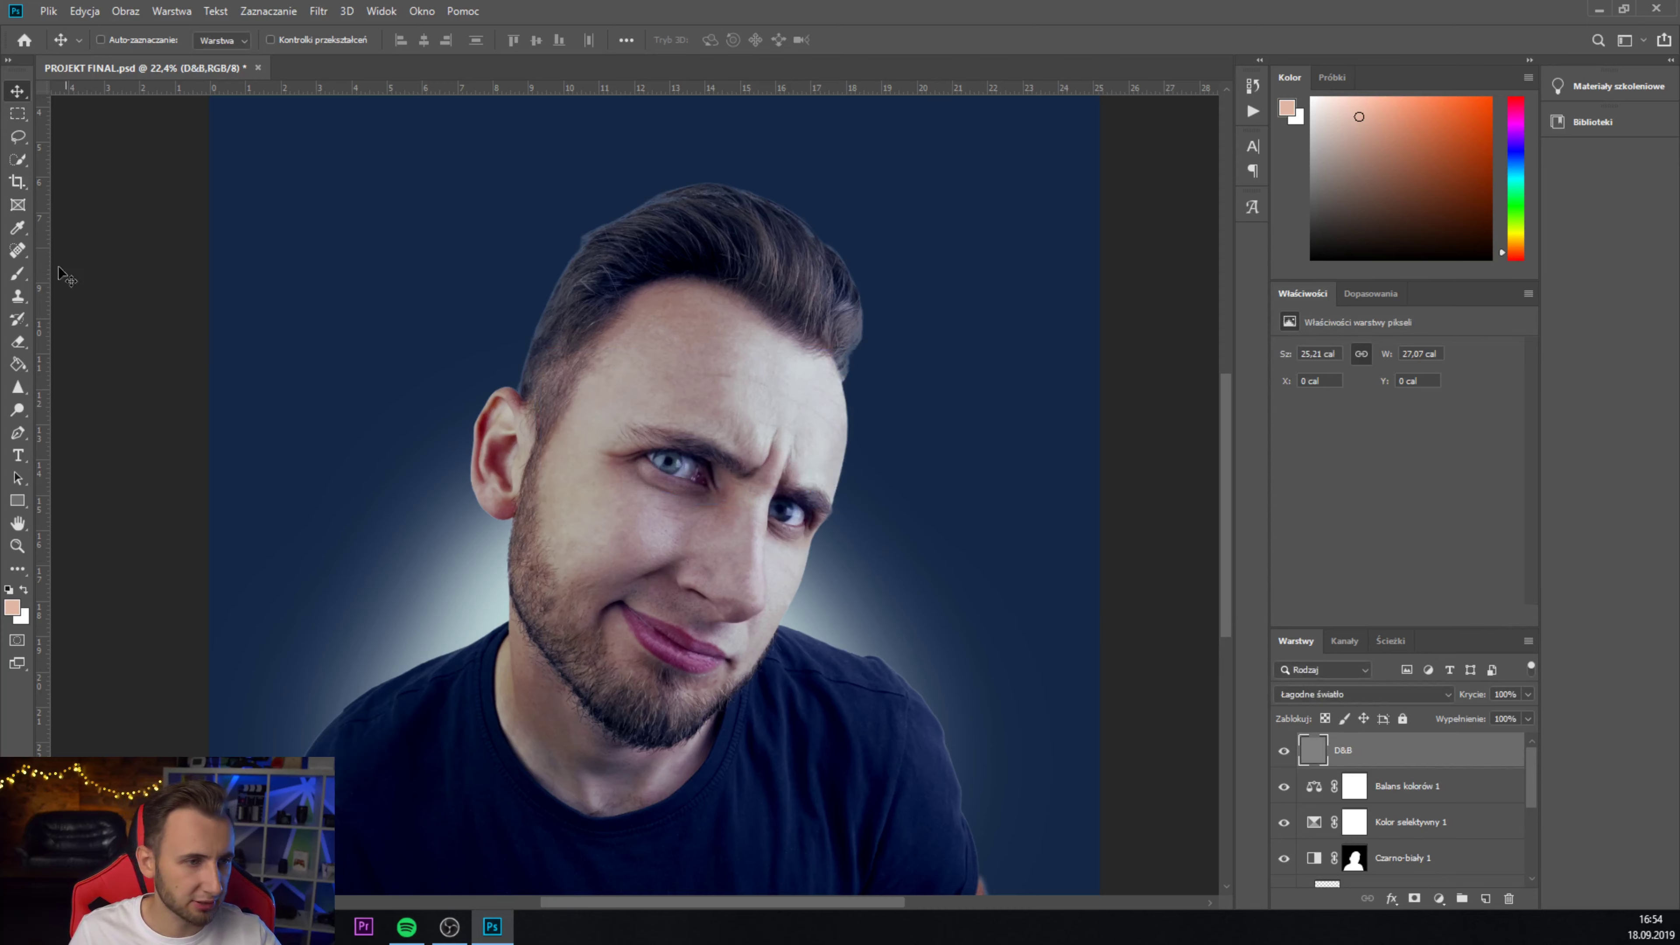
click(17, 274)
- Set the foreground colour to white and the brush opacity to 23%
click(13, 609)
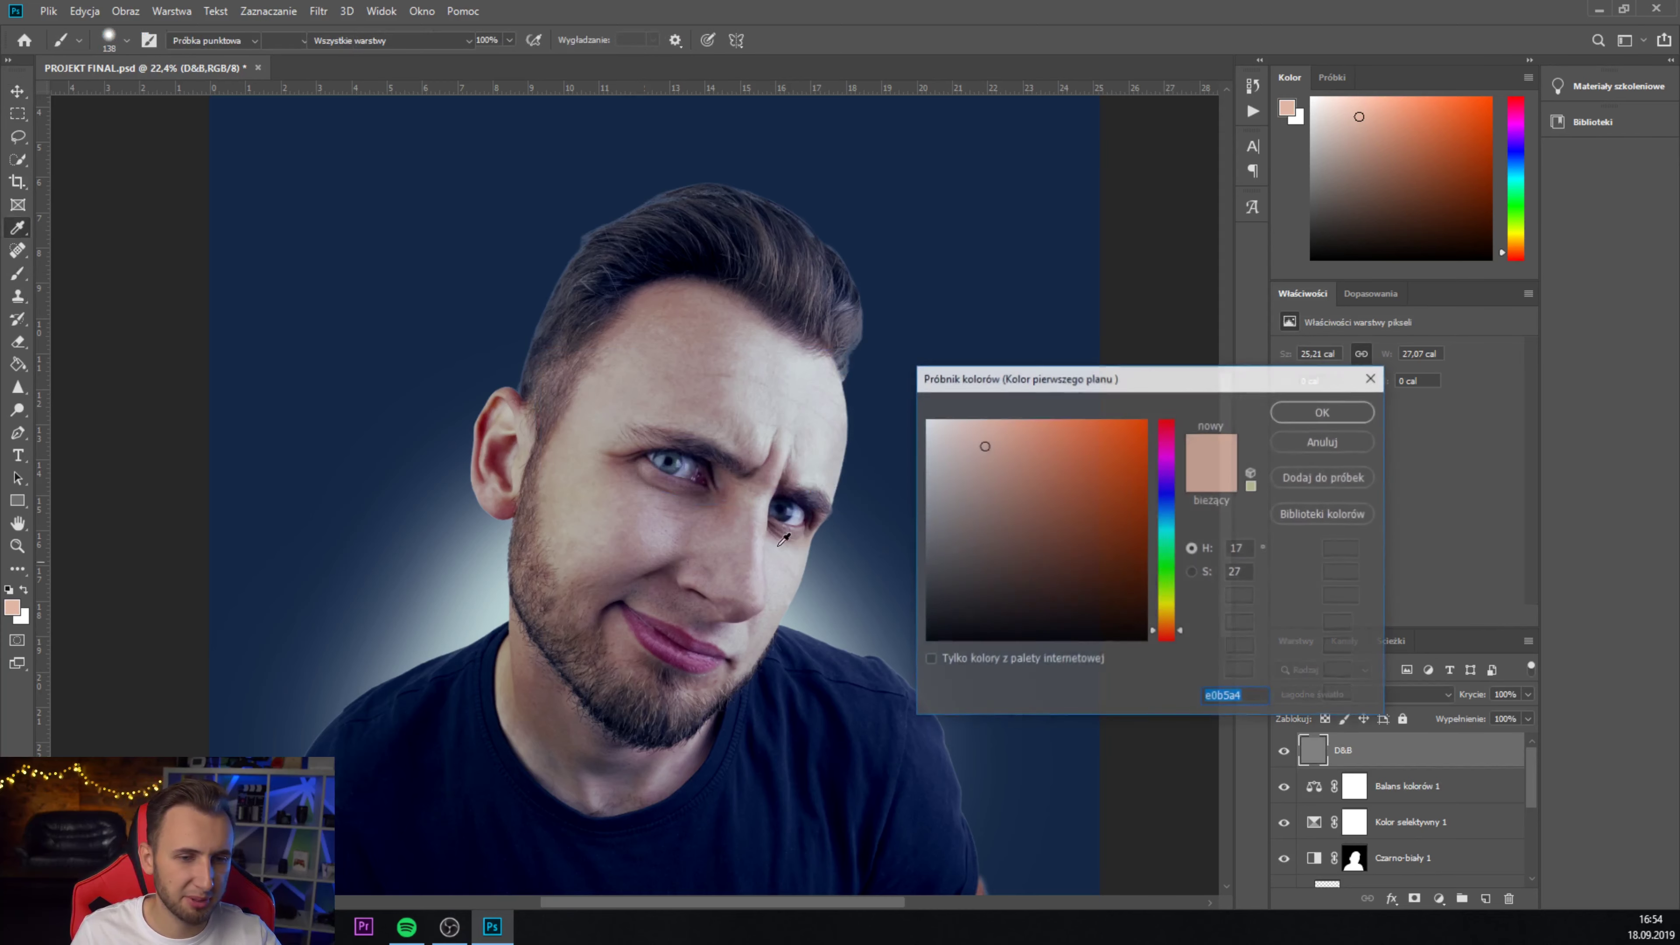
click(983, 598)
click(926, 419)
click(1323, 411)
click(392, 40)
drag(392, 61, 380, 61)
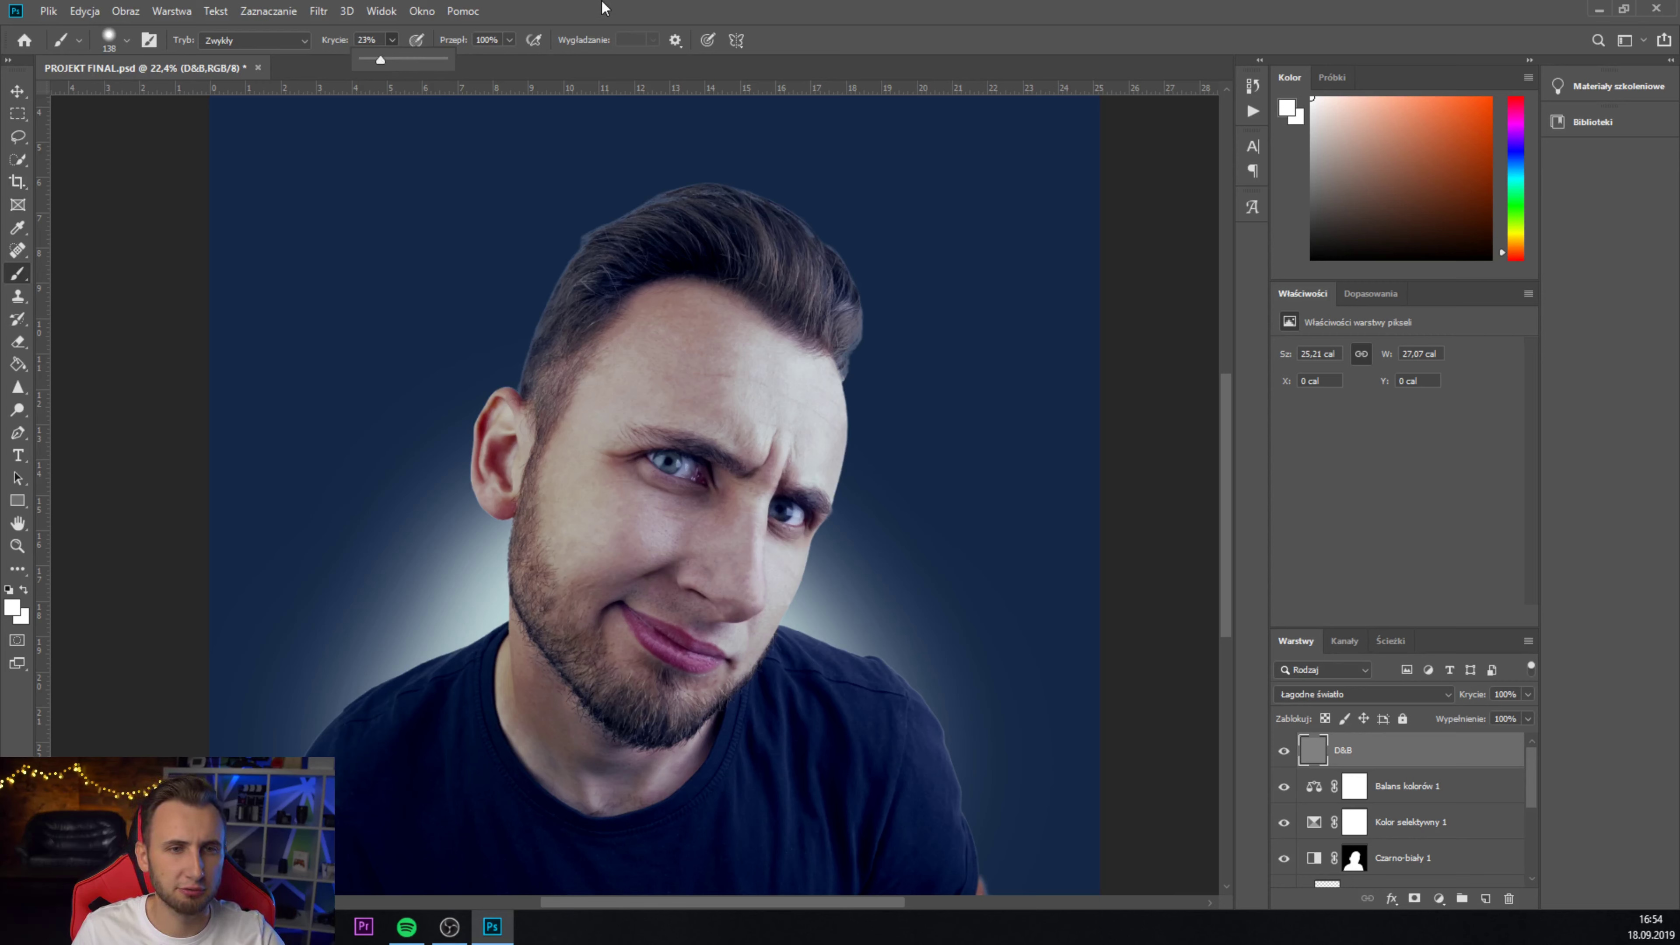
click(380, 60)
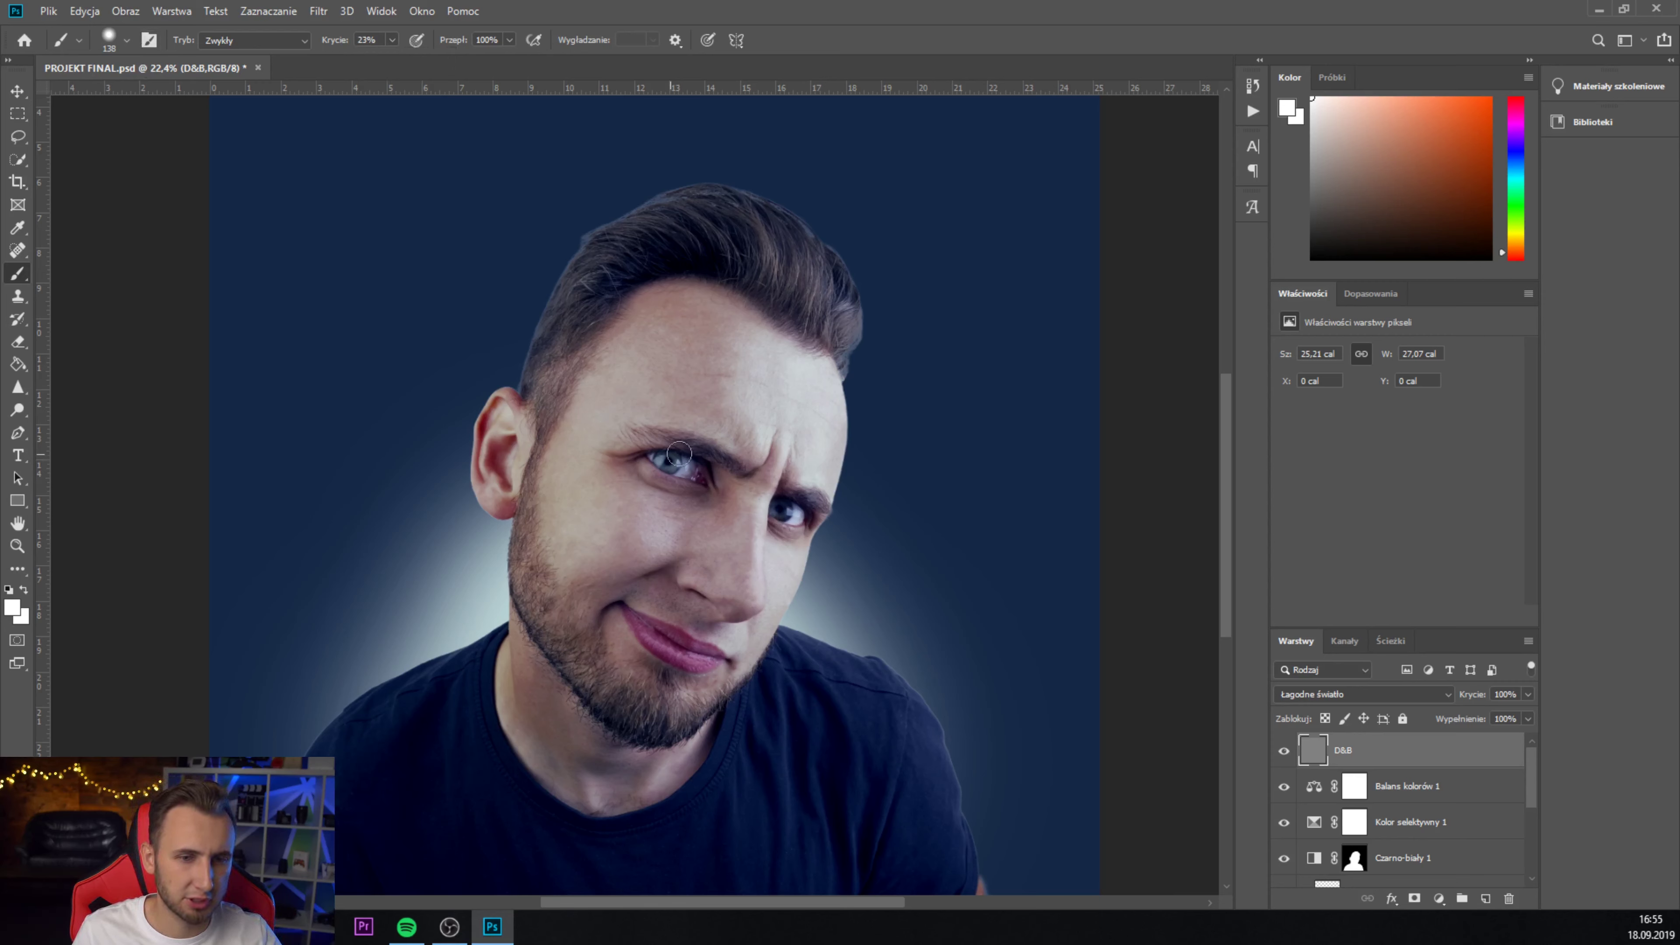
- Enlarge the brush to 156 px and brighten the forehead with a soft white stroke
click(127, 43)
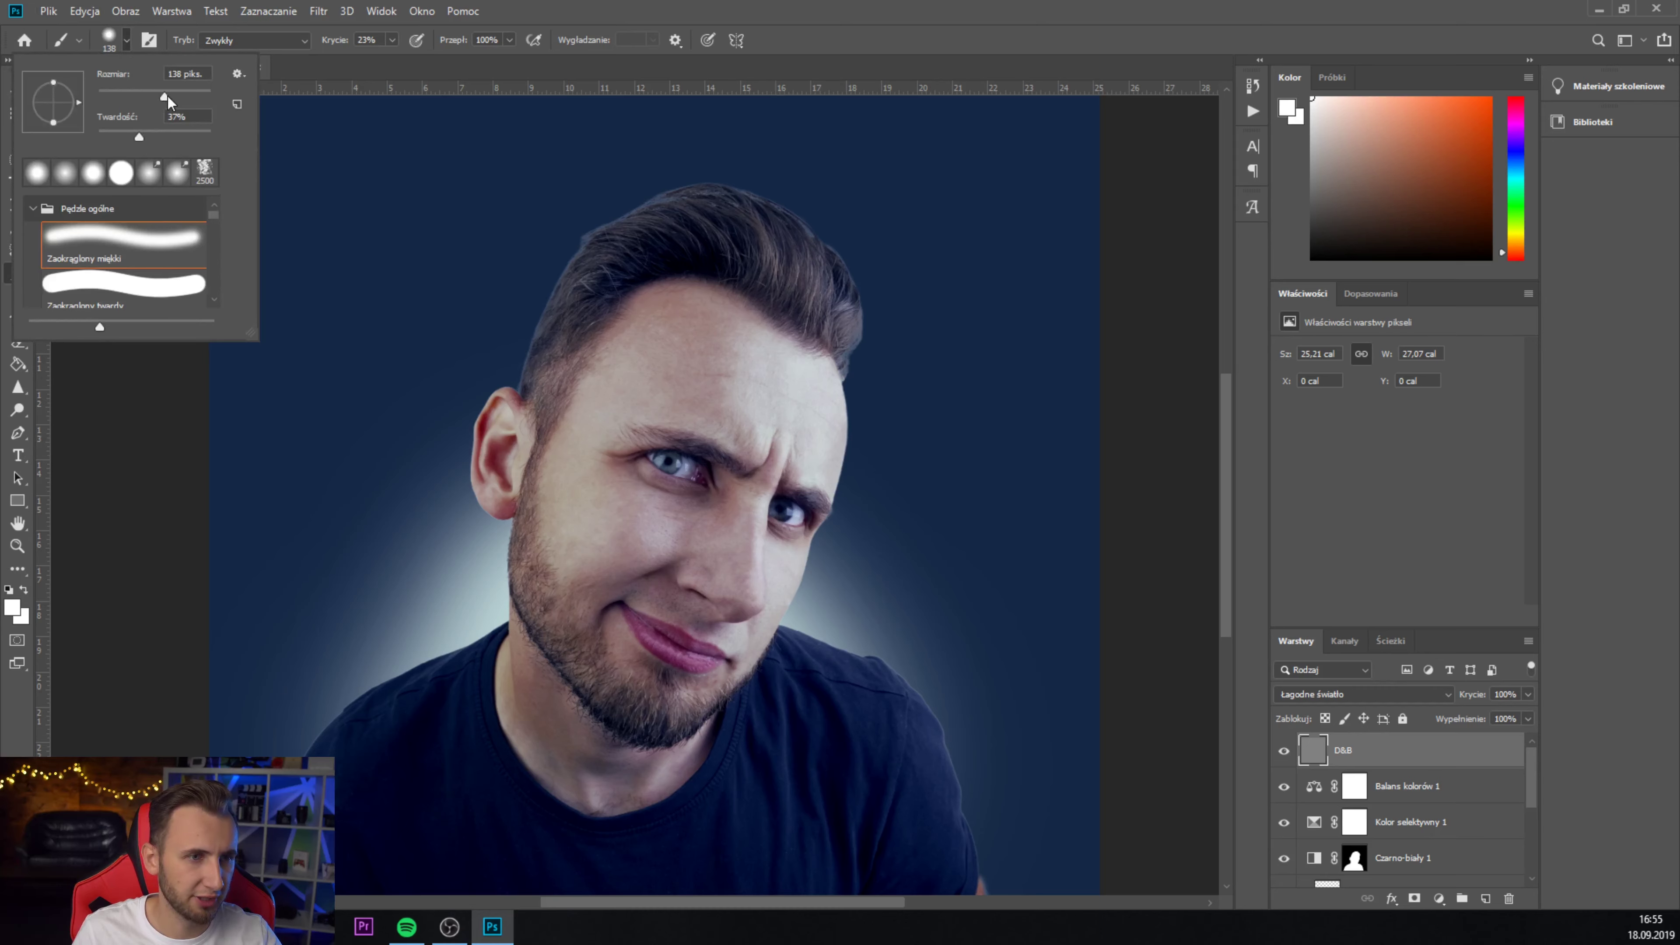
drag(167, 99, 170, 99)
scroll(739, 488, up, 3)
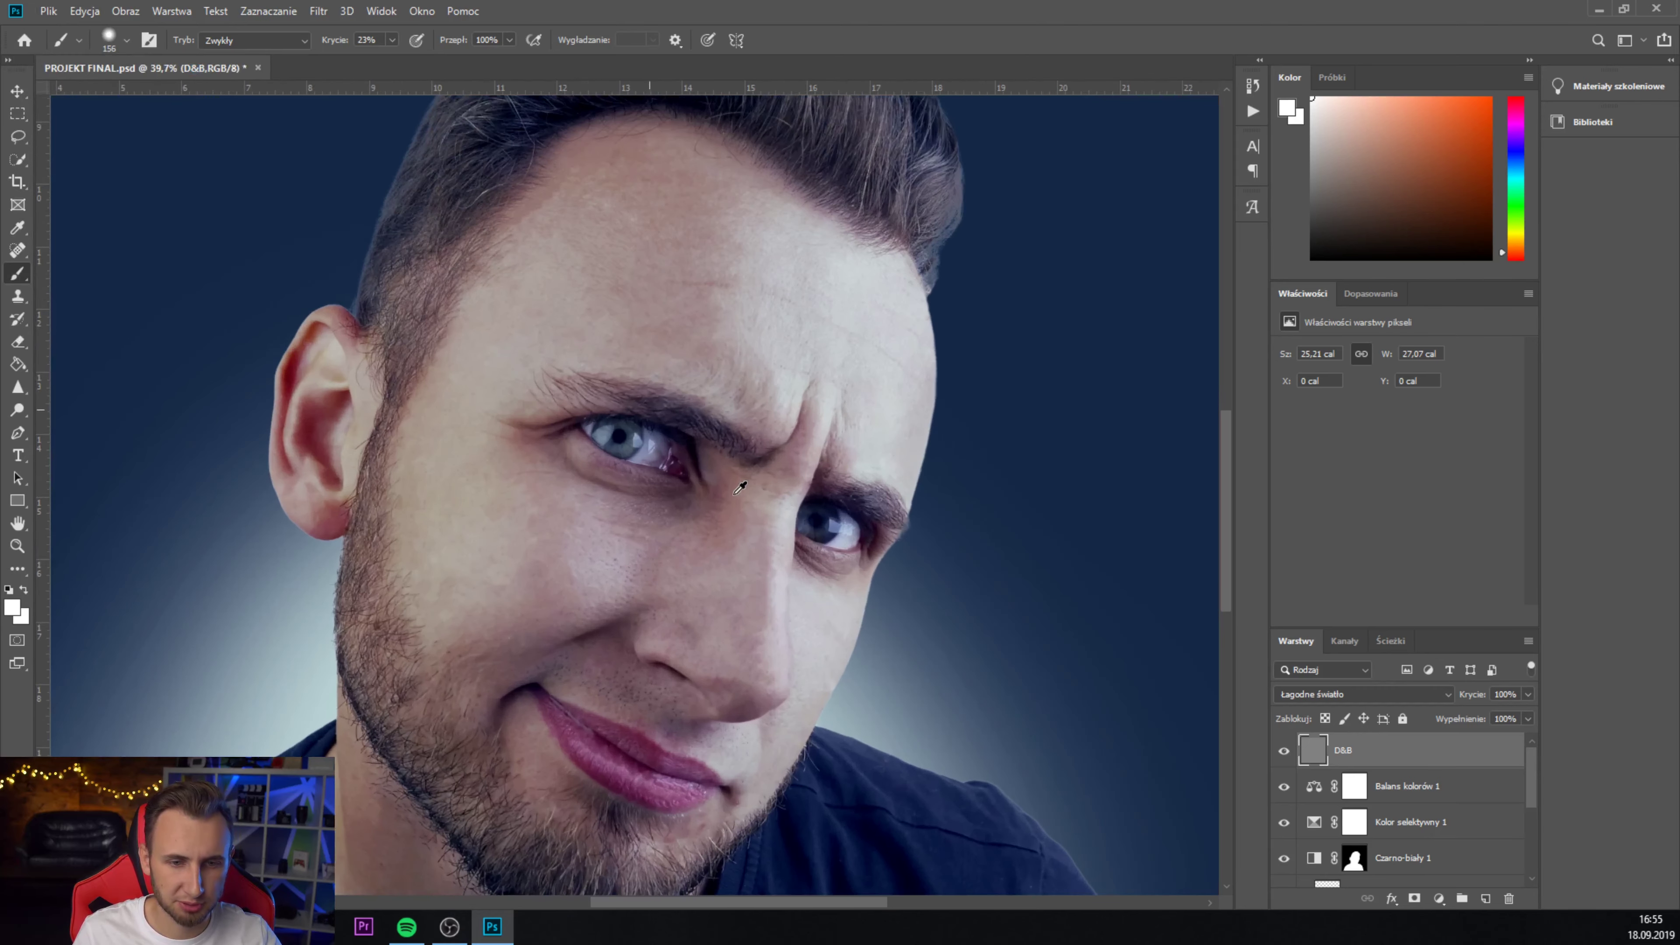
drag(781, 222, 769, 259)
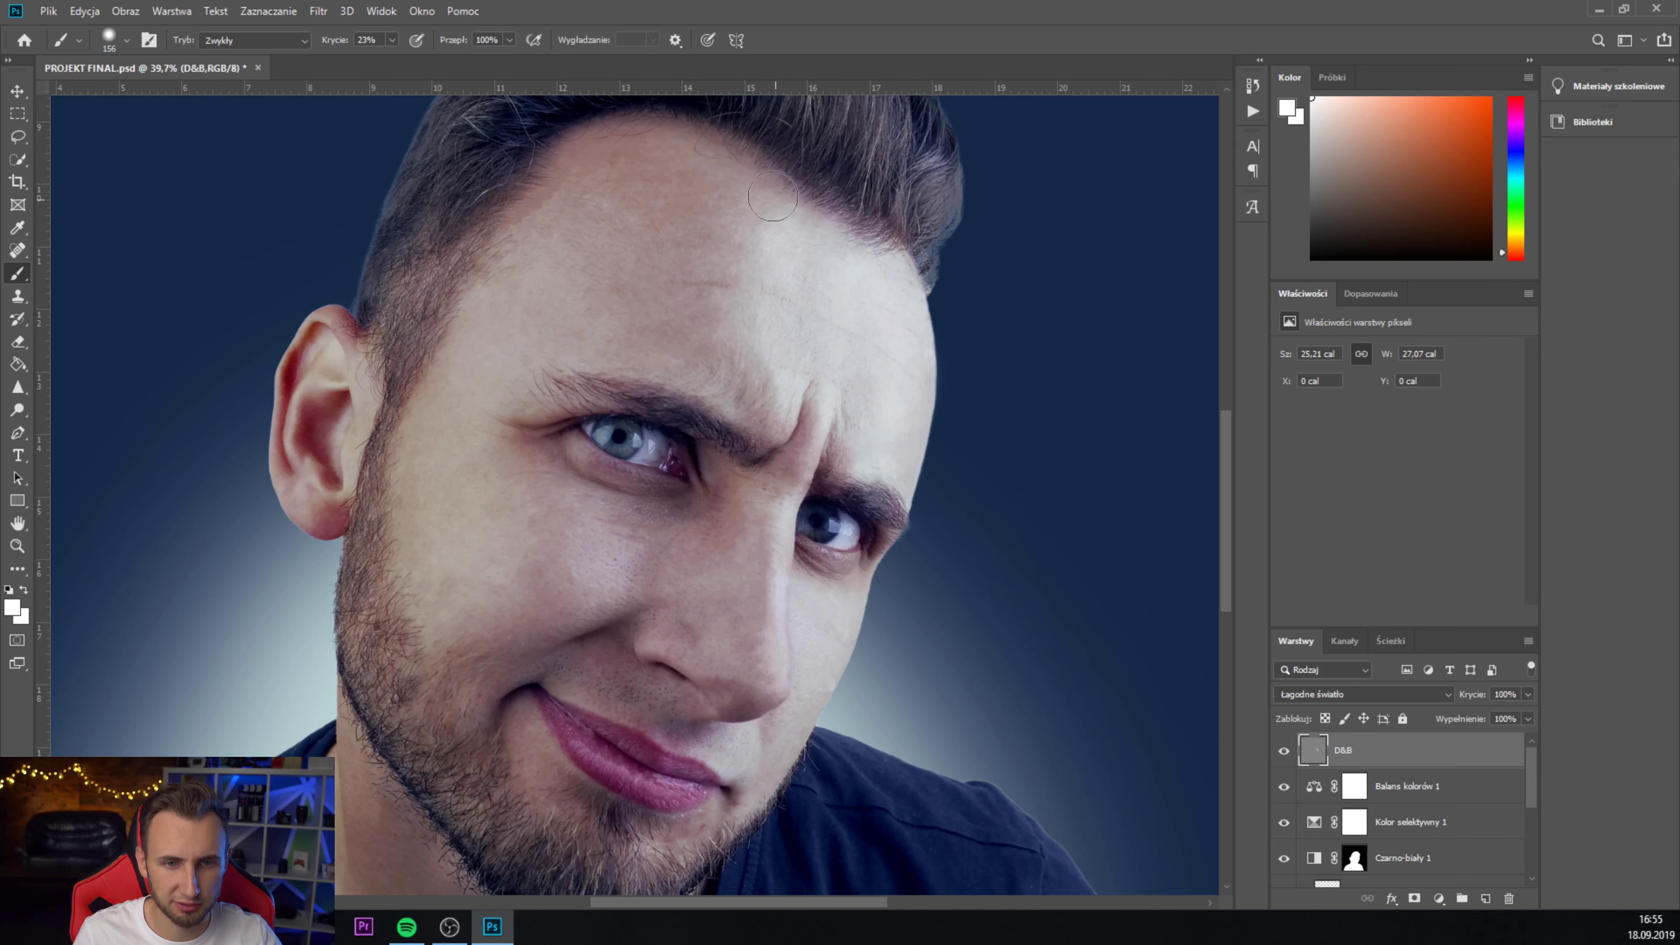
scroll(773, 196, down, 3)
scroll(650, 390, up, 3)
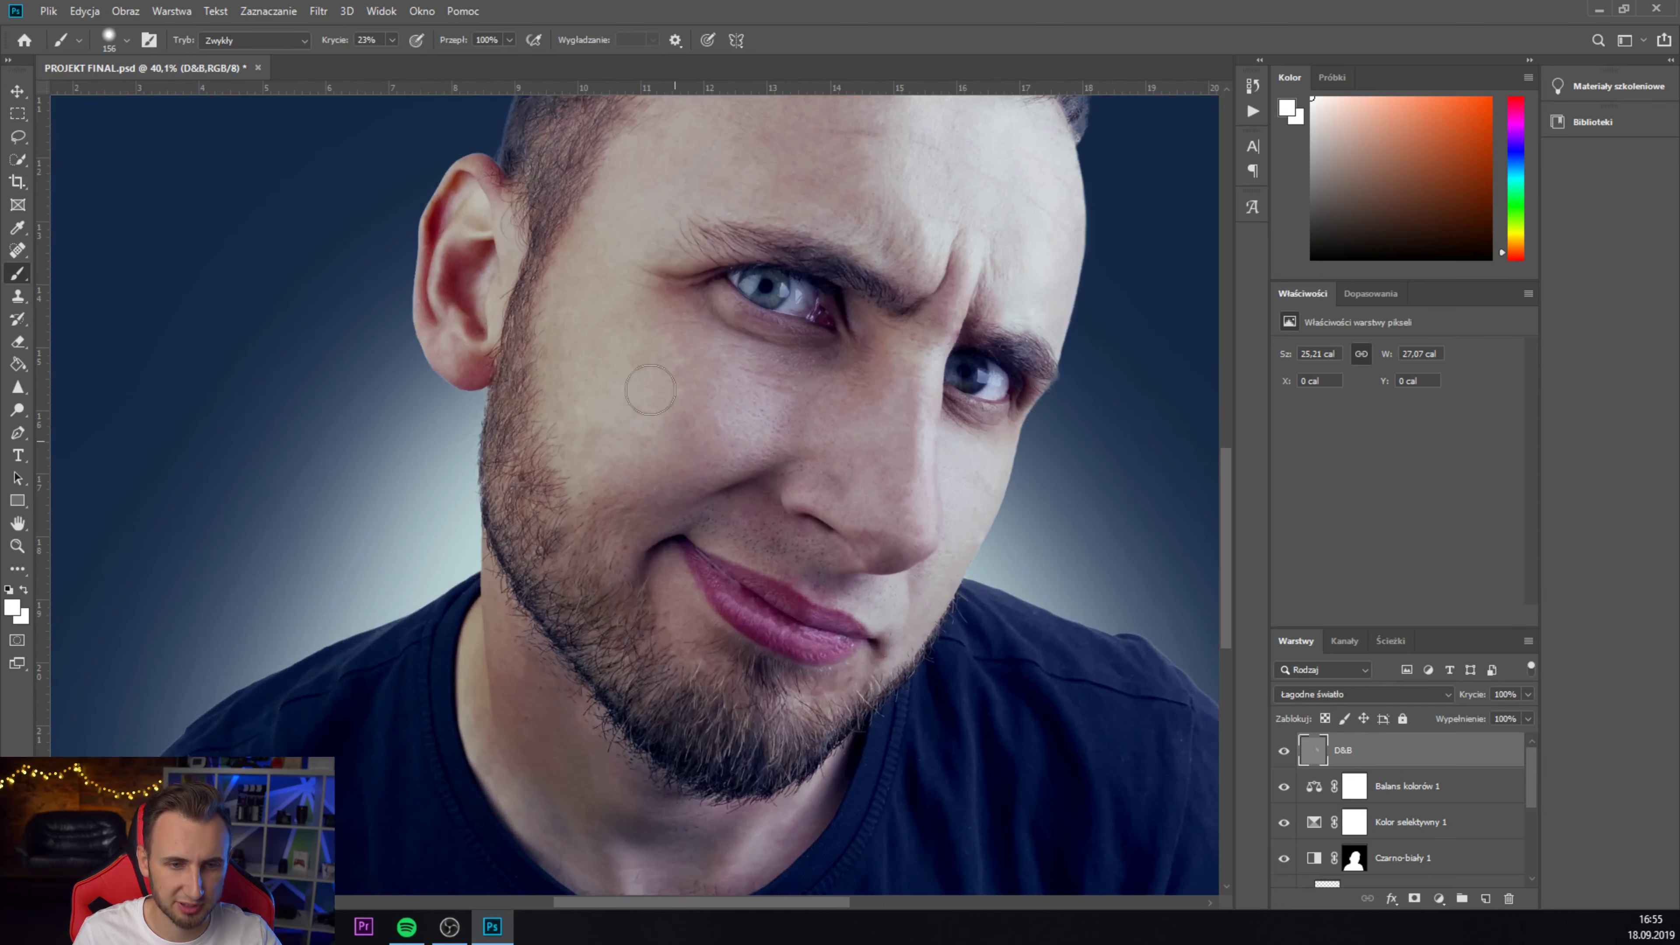
- Enlarge the brush to 372 px and lower its opacity to 15%
click(126, 40)
drag(176, 96, 191, 97)
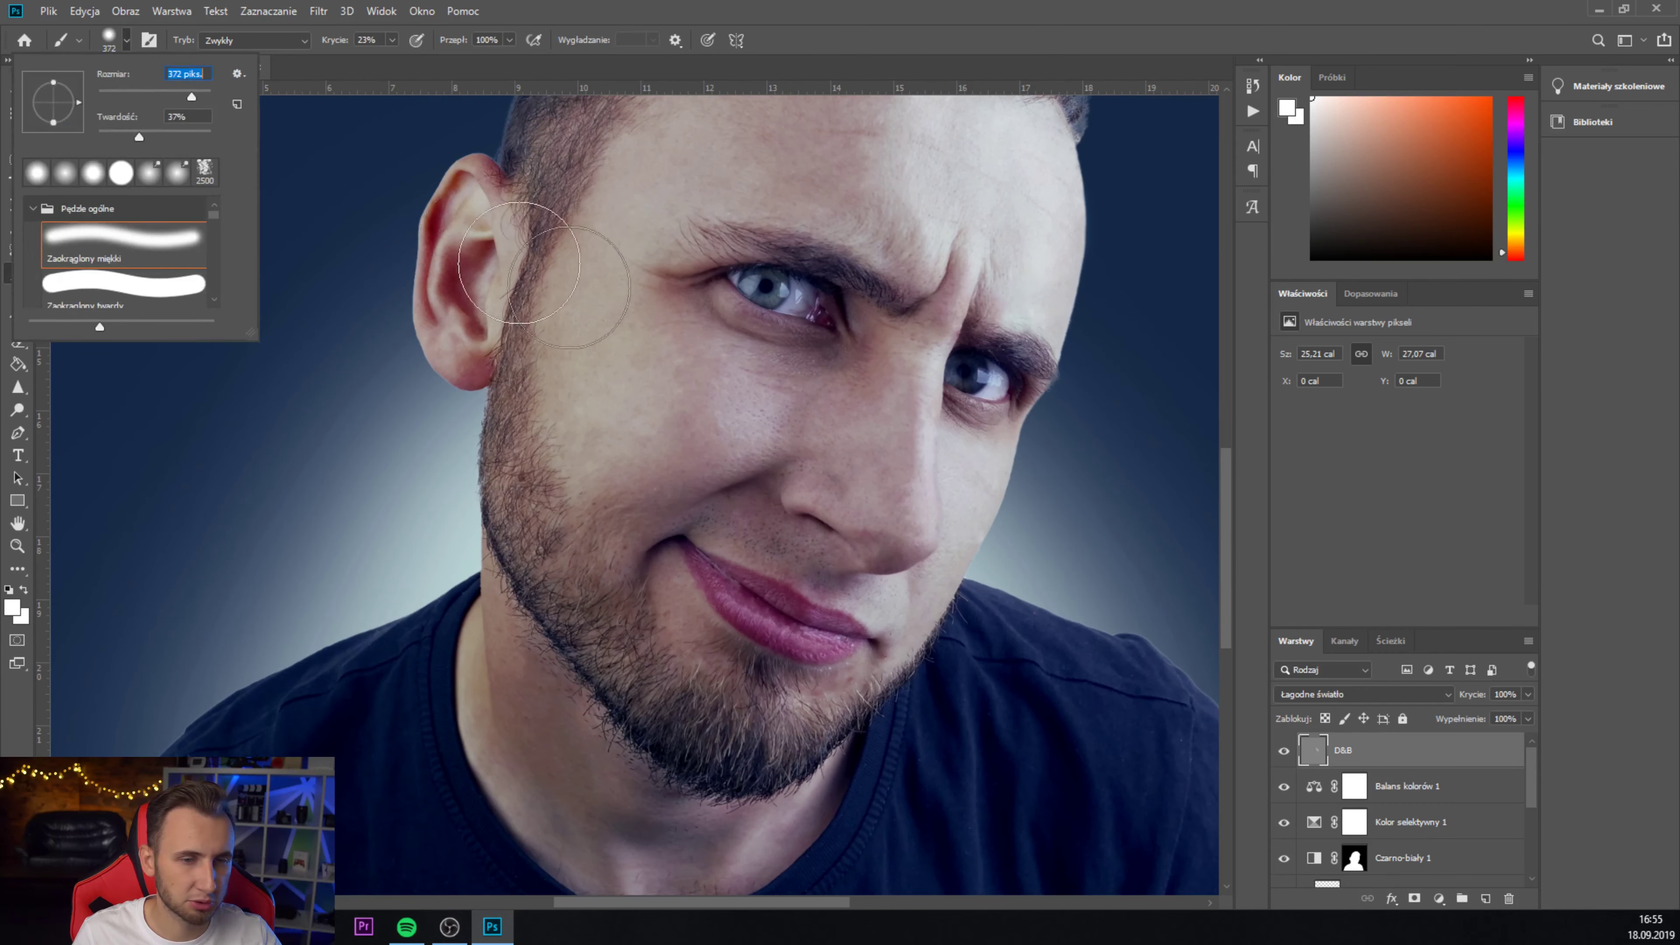
click(622, 219)
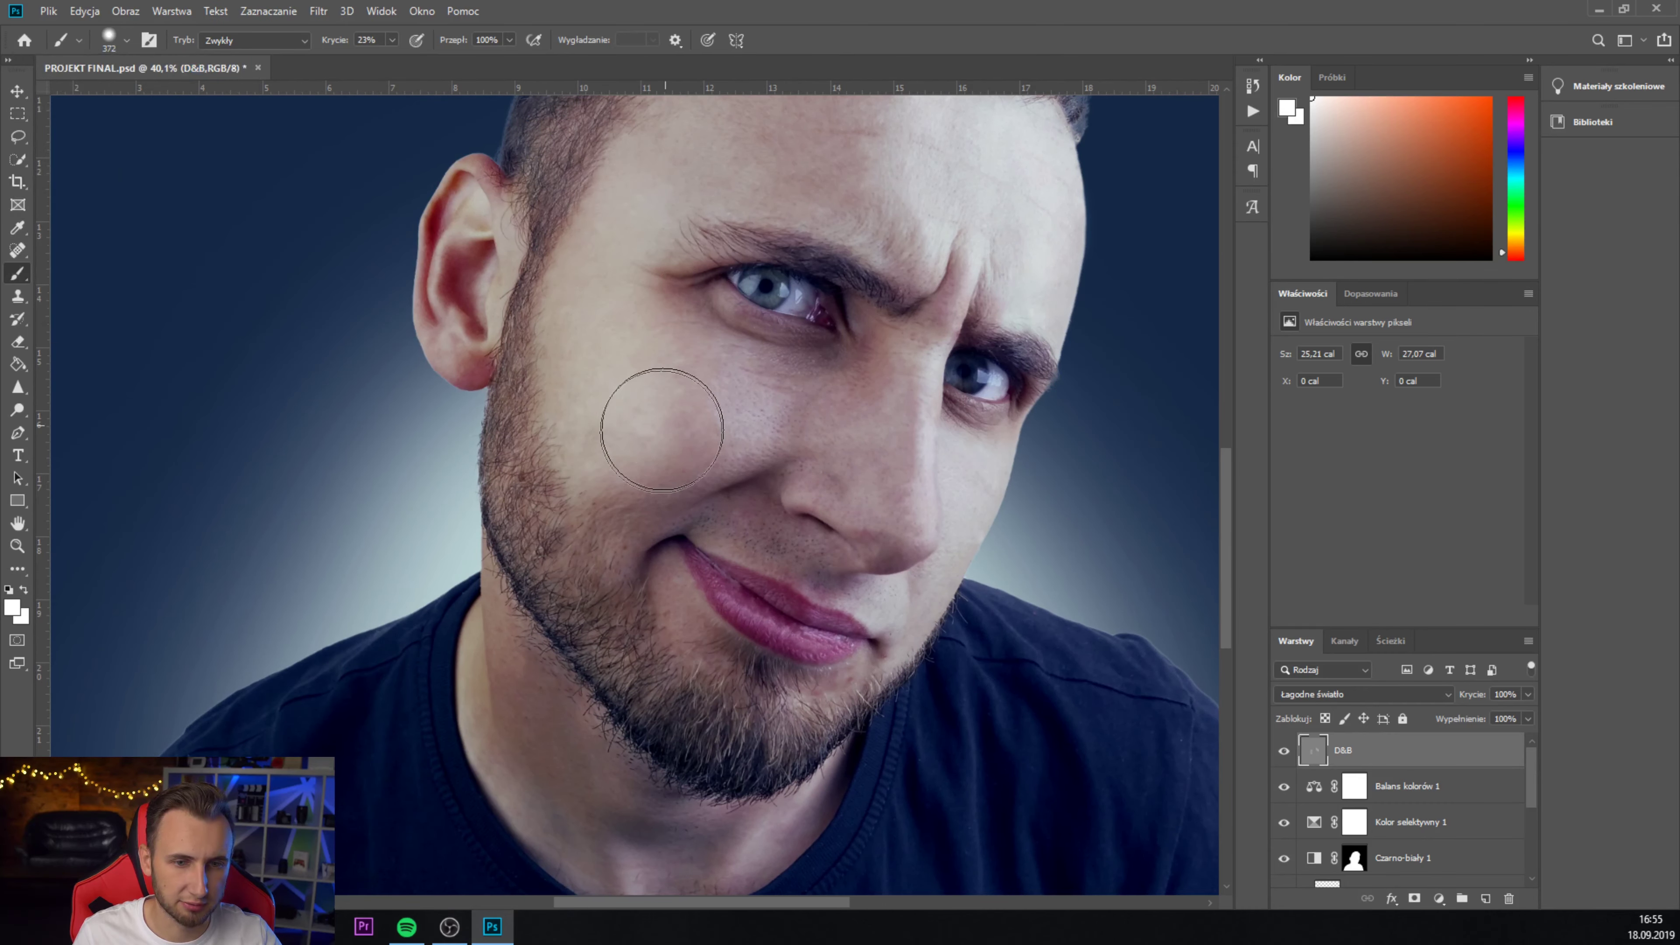
scroll(925, 565, right, 4)
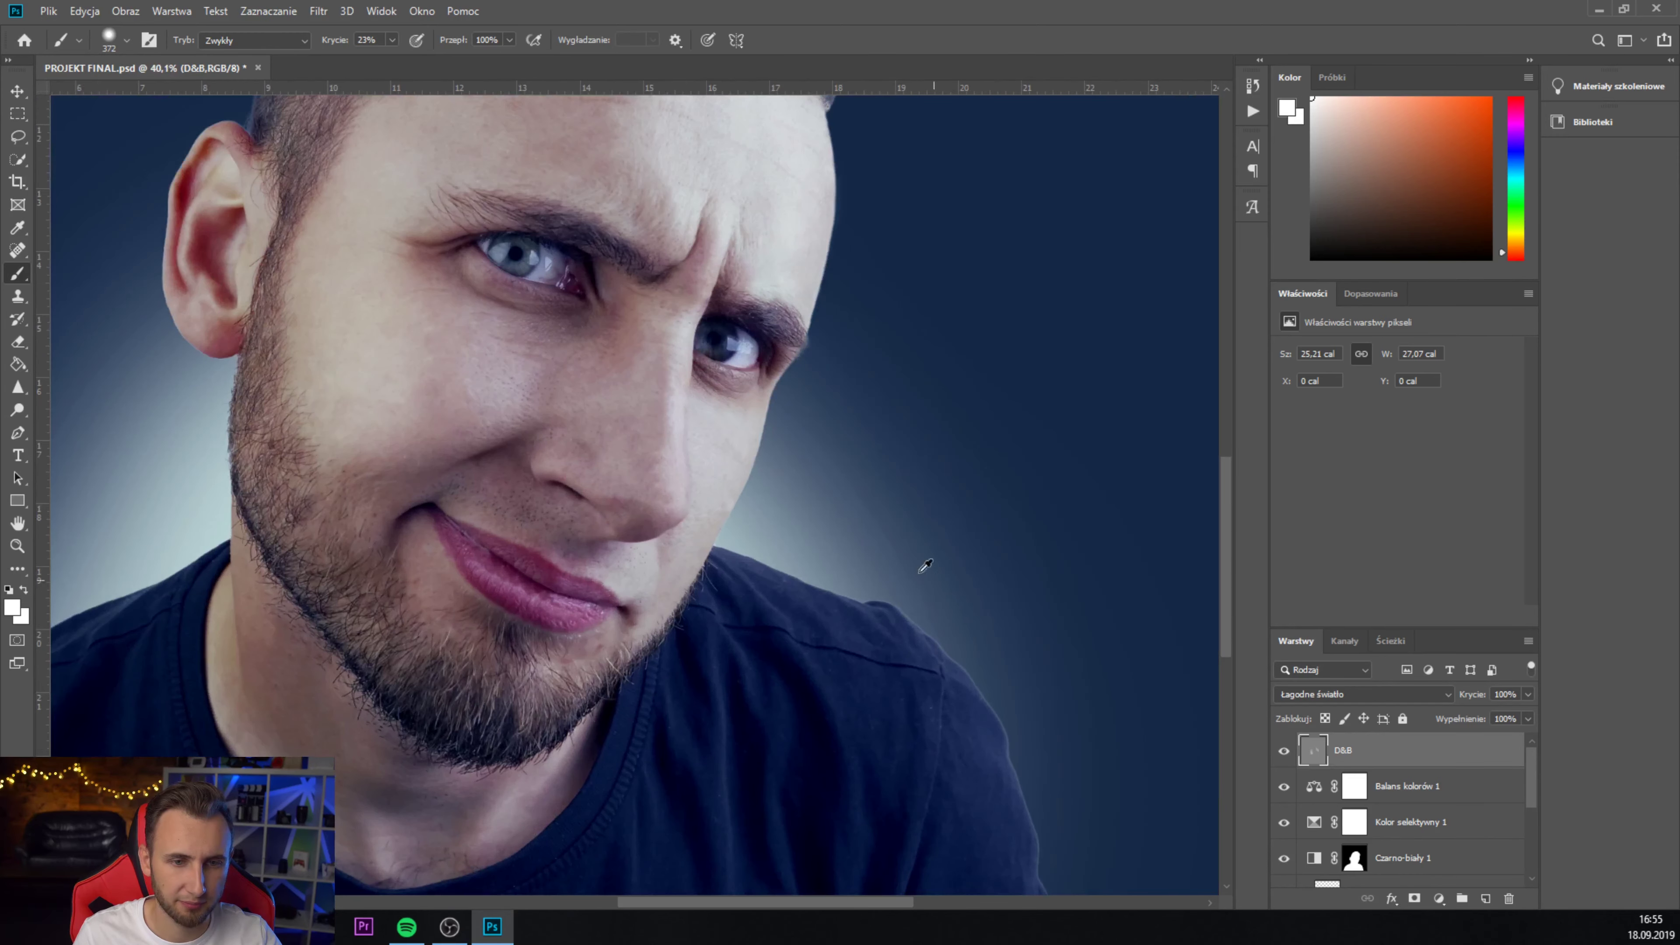
scroll(281, 351, down, 3)
scroll(281, 351, up, 1)
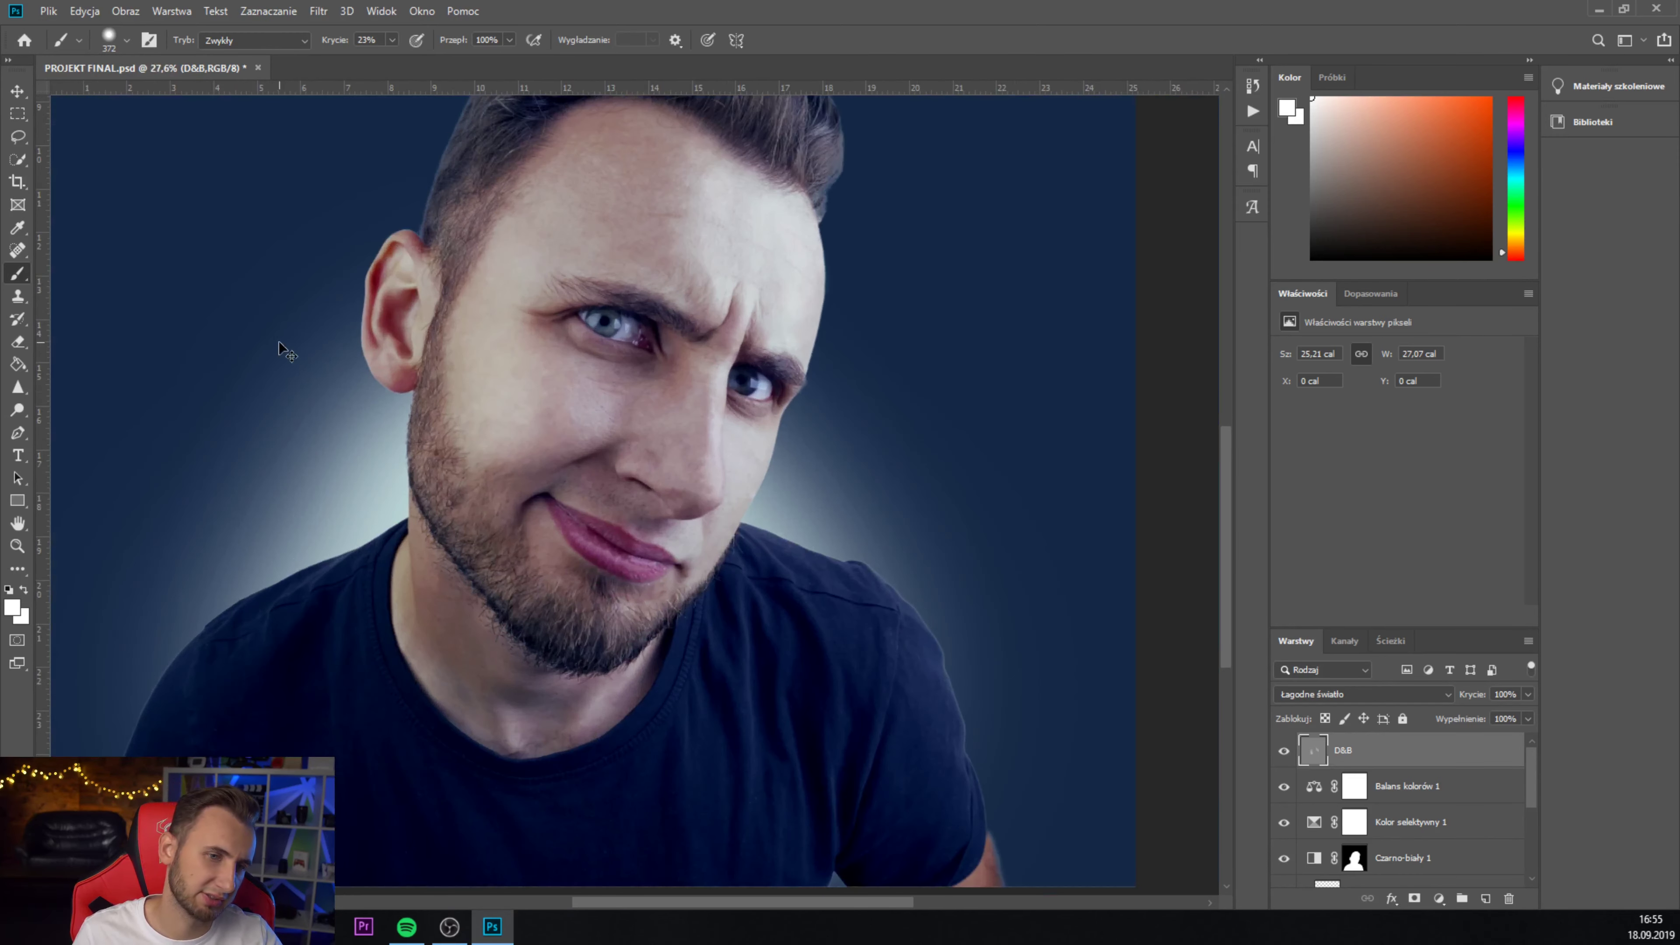
click(393, 40)
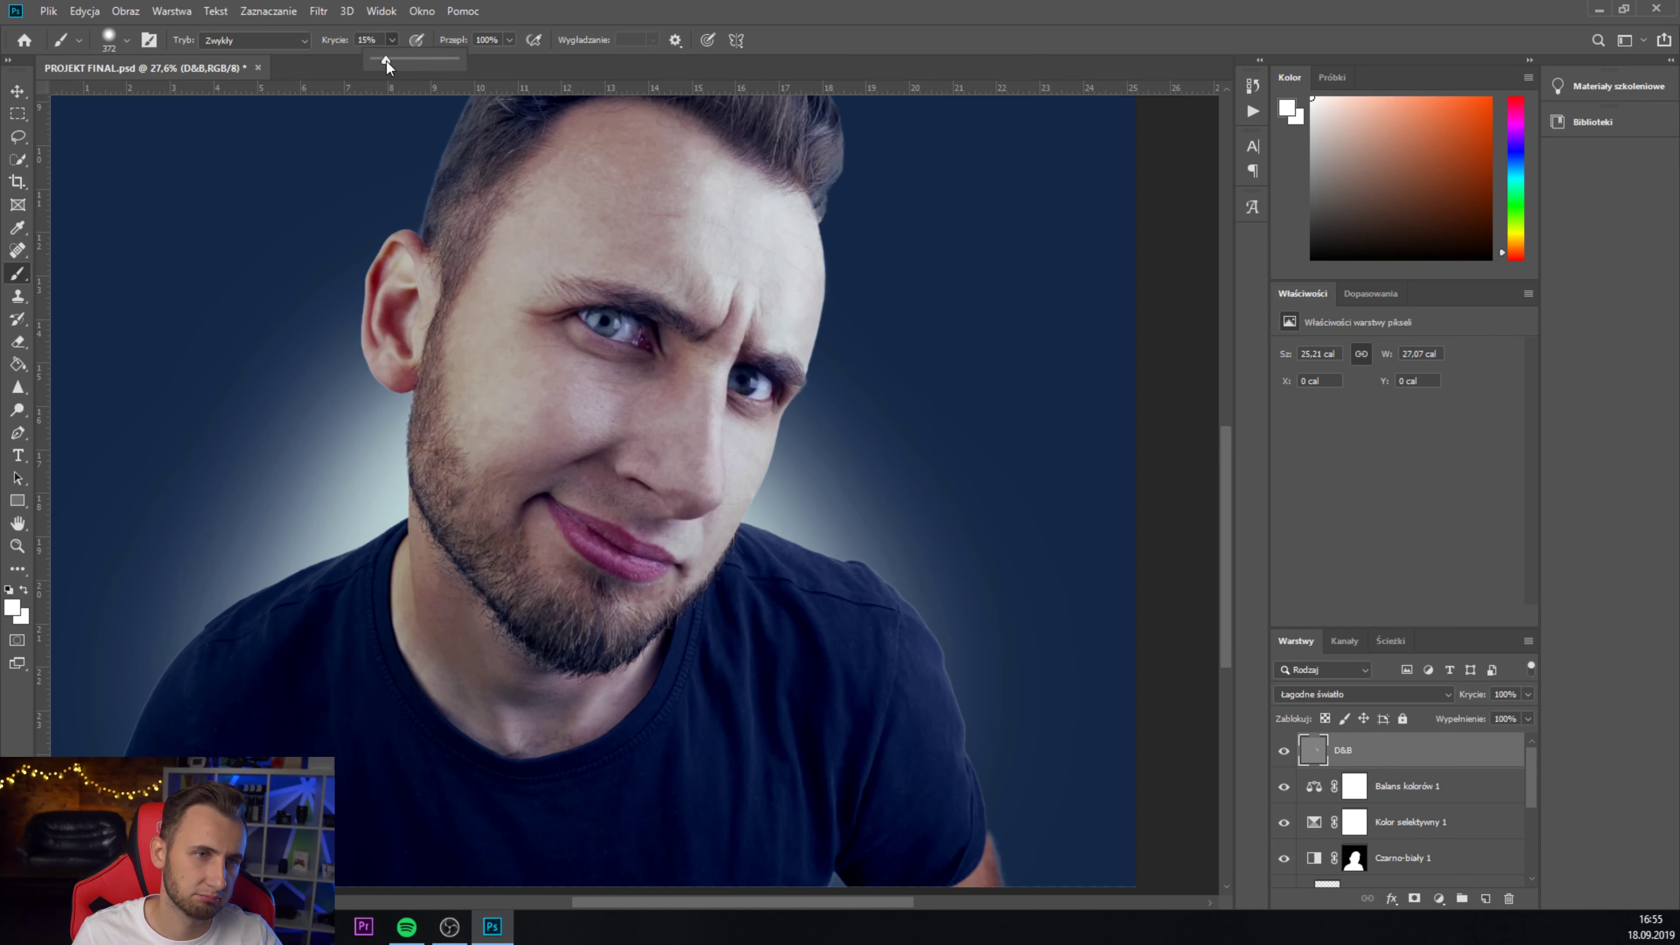
click(536, 259)
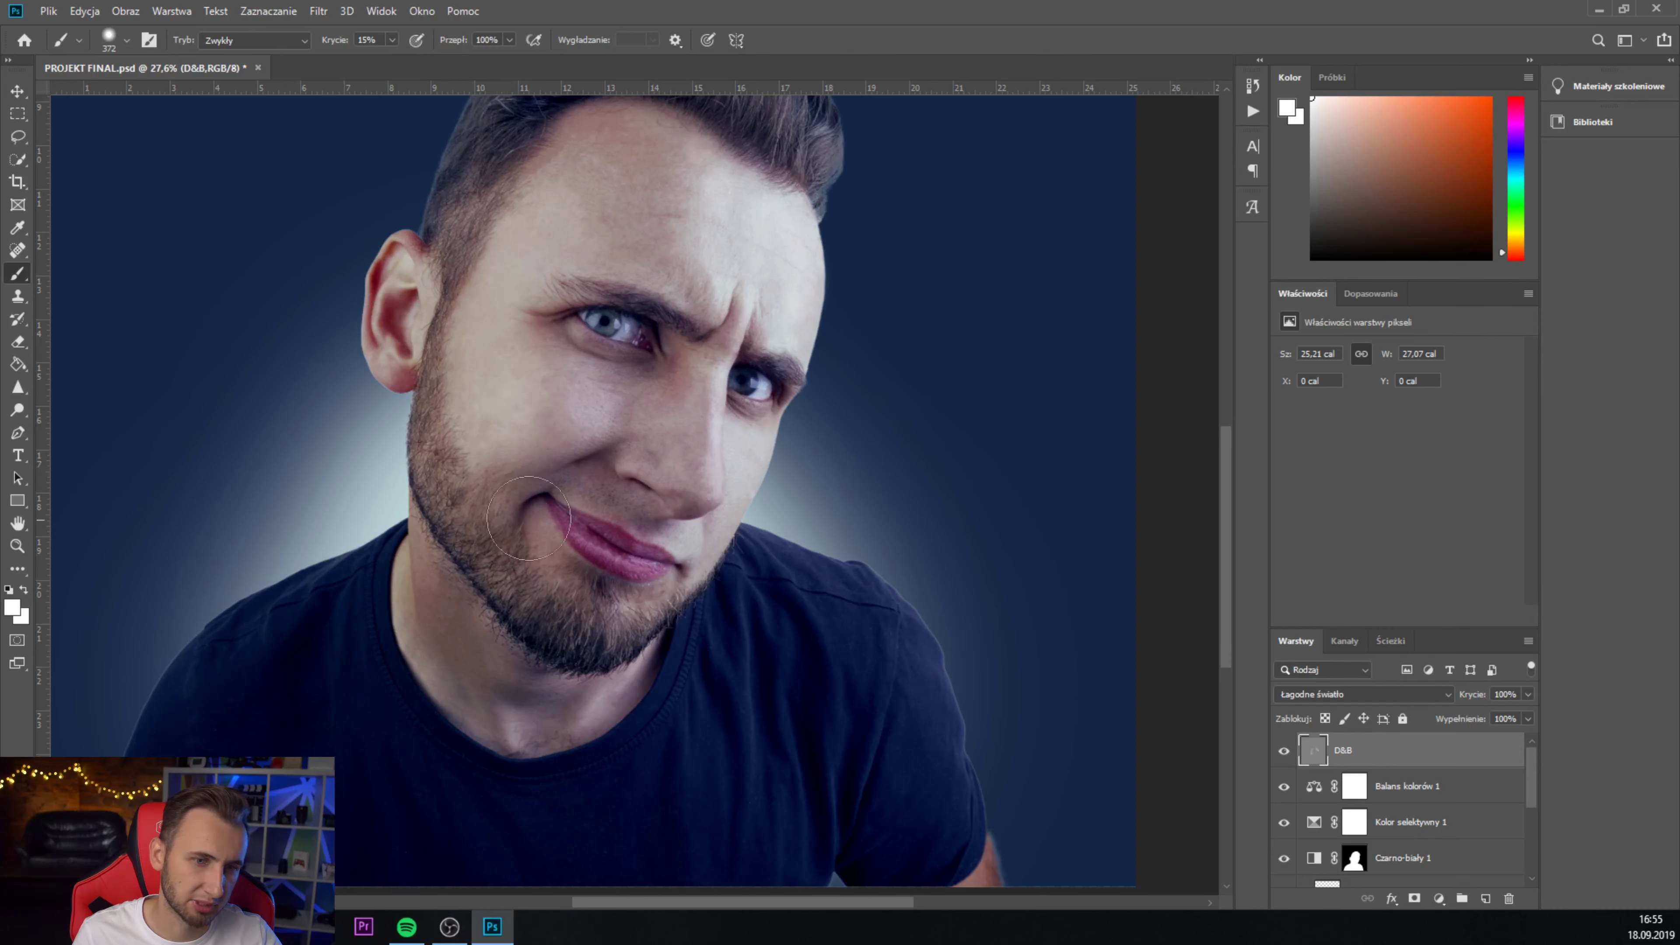
scroll(529, 518, up, 1)
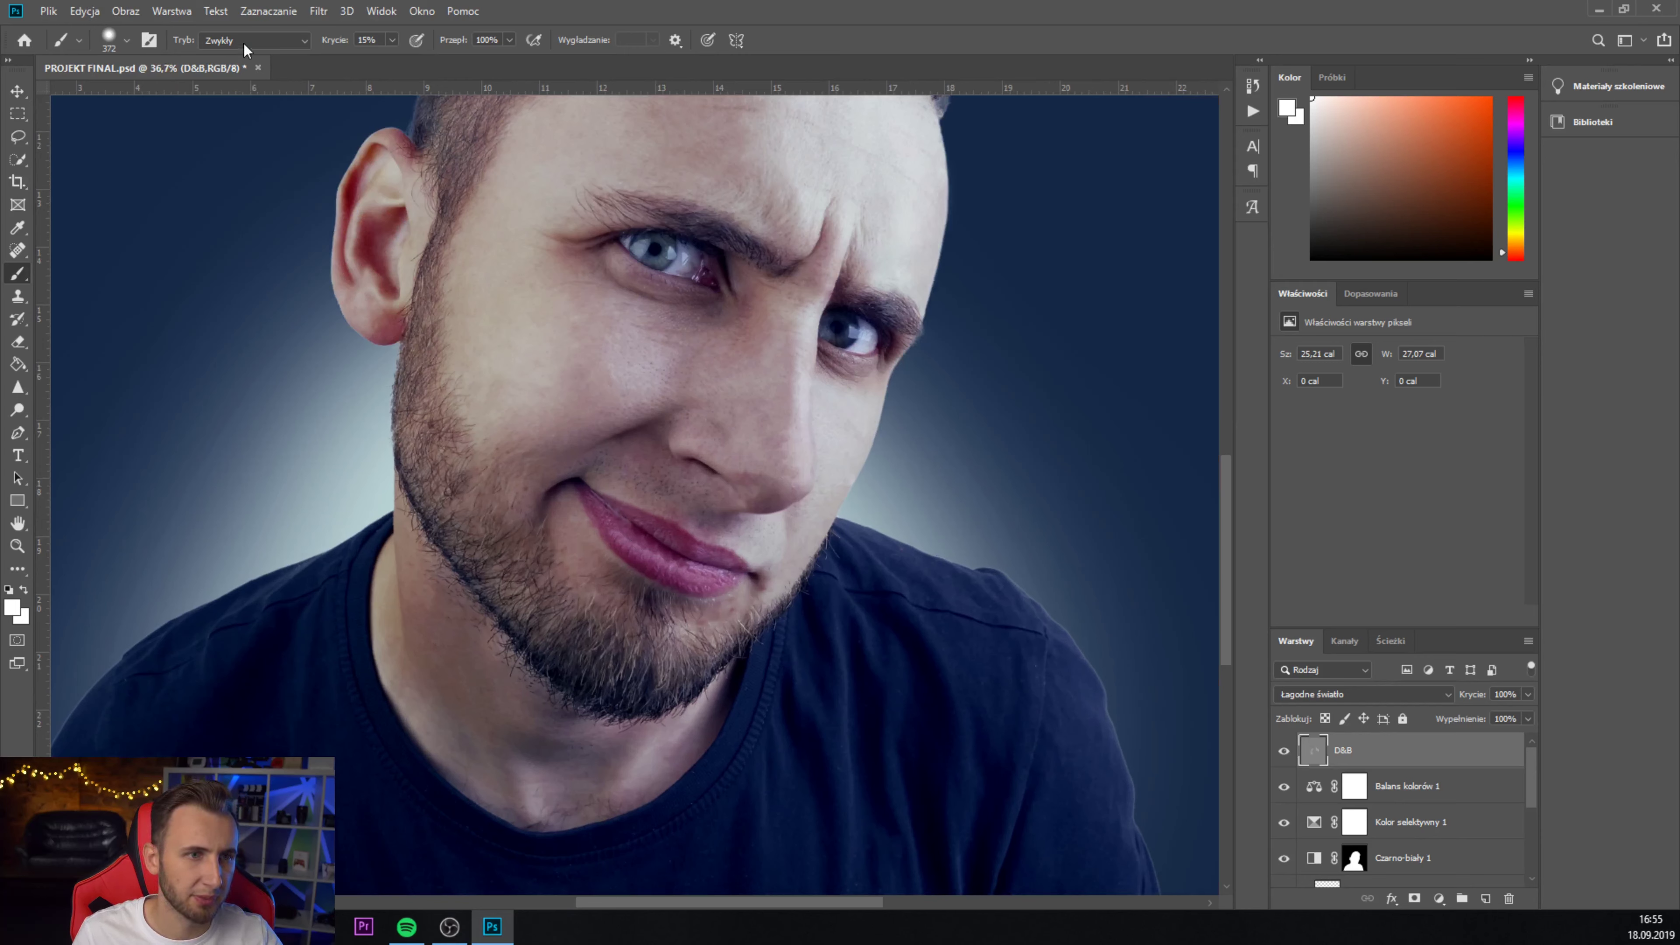
- Resize the brush to 46 px, then settle on 134 px
click(127, 40)
click(127, 102)
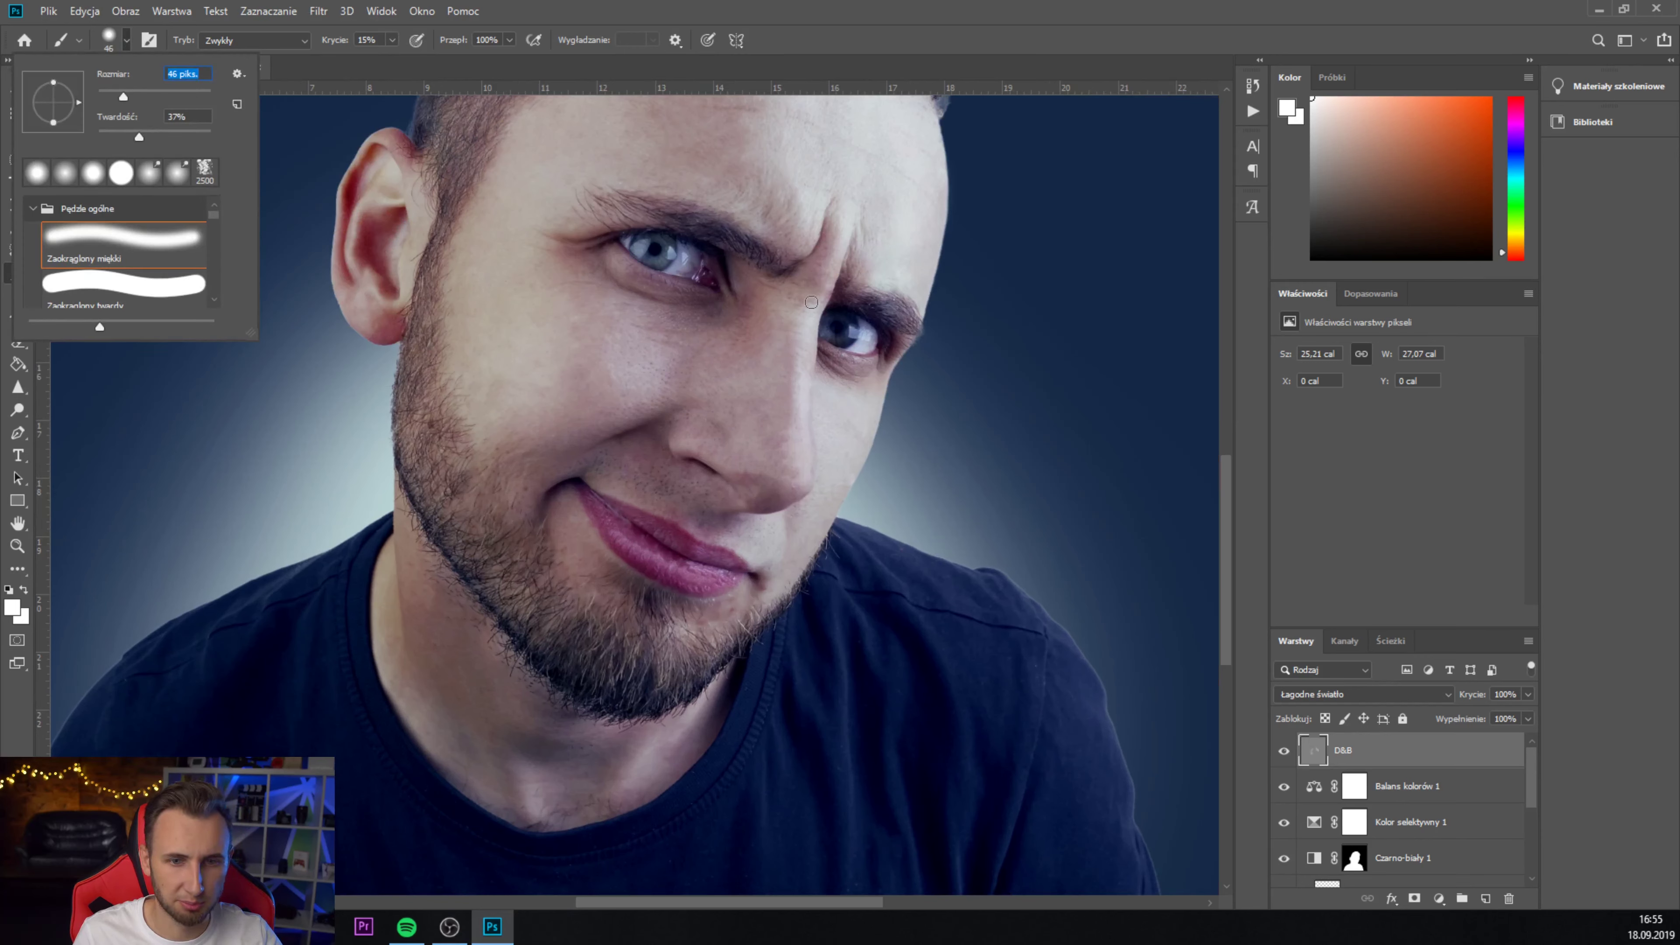
click(801, 336)
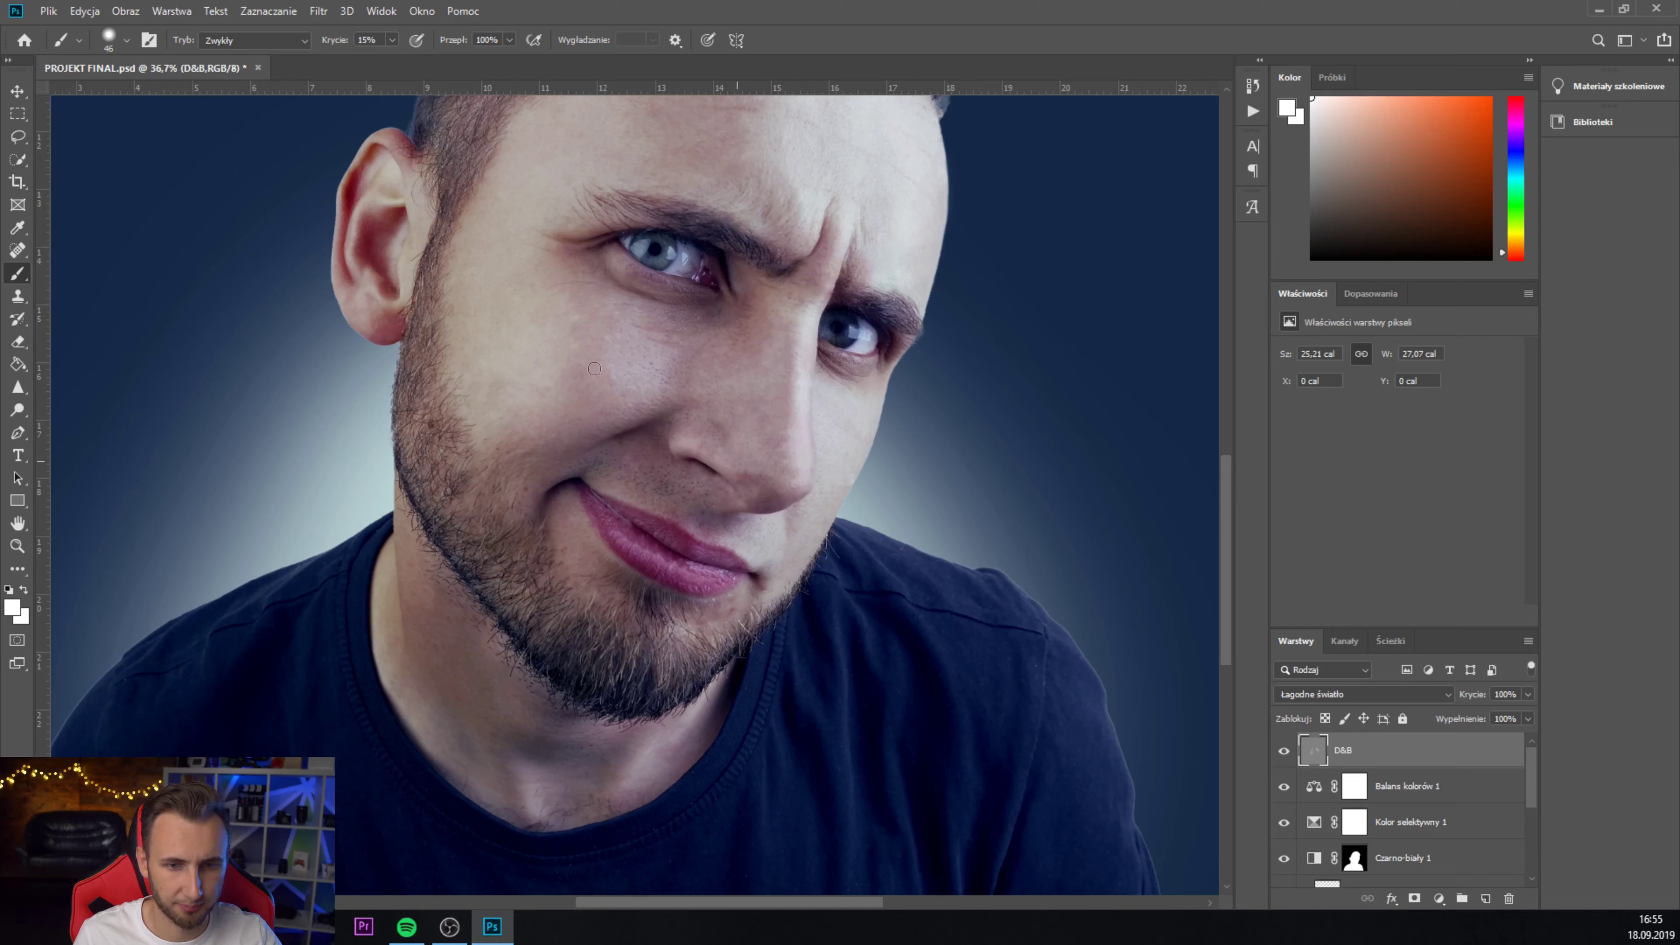
click(125, 41)
drag(133, 97, 163, 97)
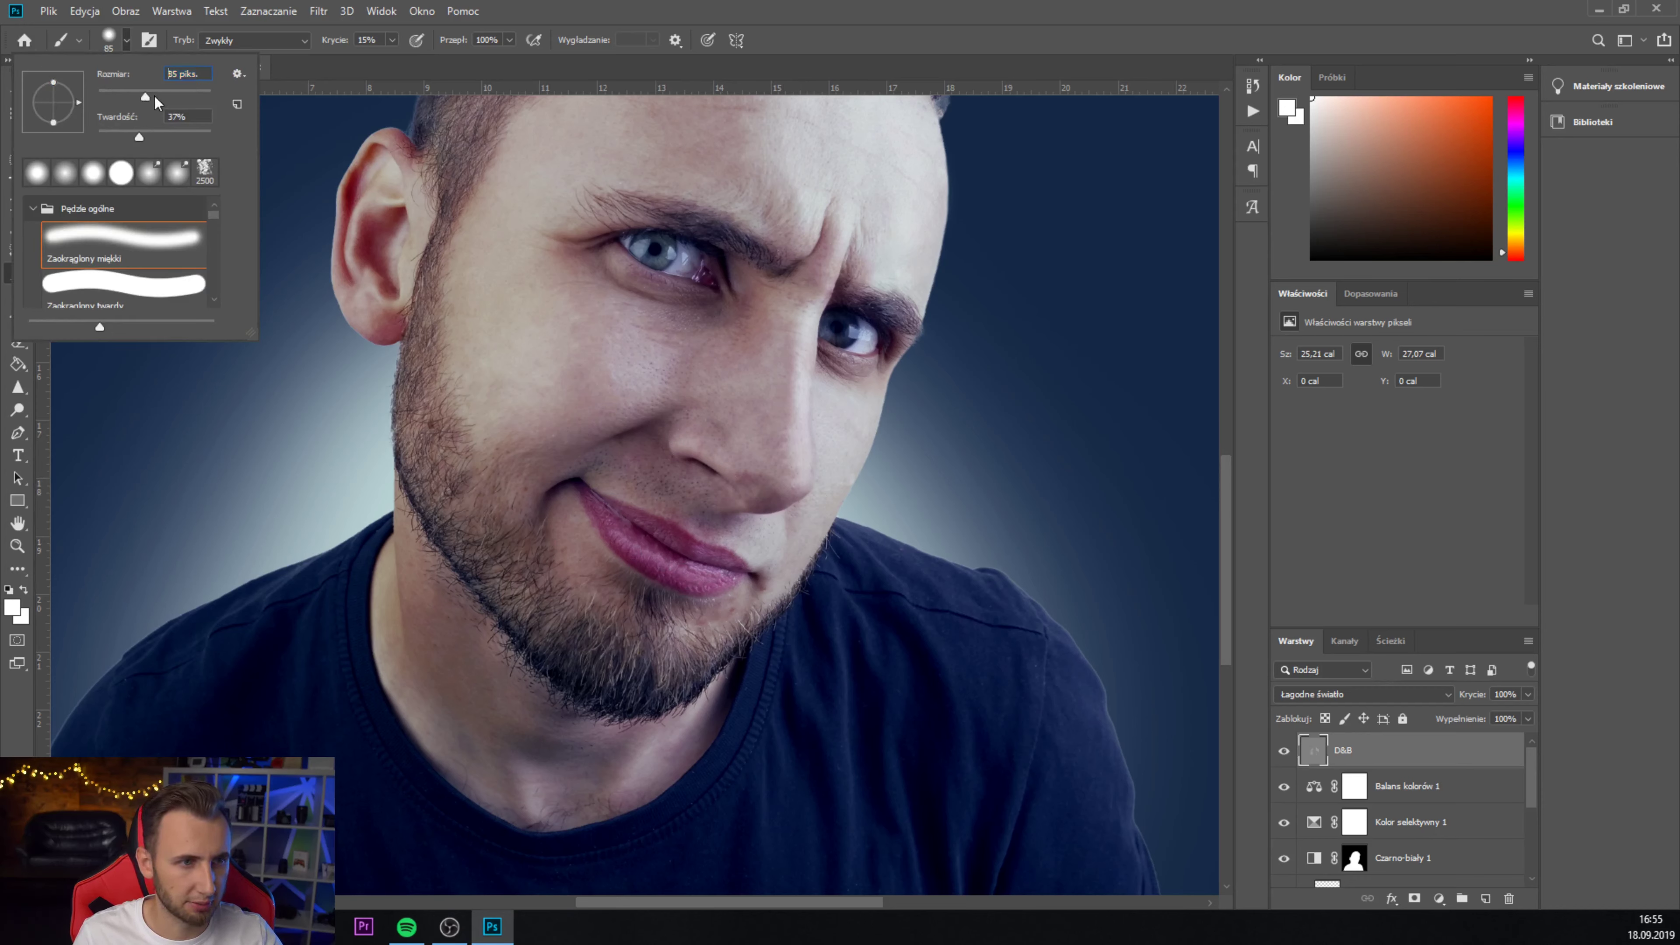
click(862, 410)
alt+scroll(900, 456, up, 3)
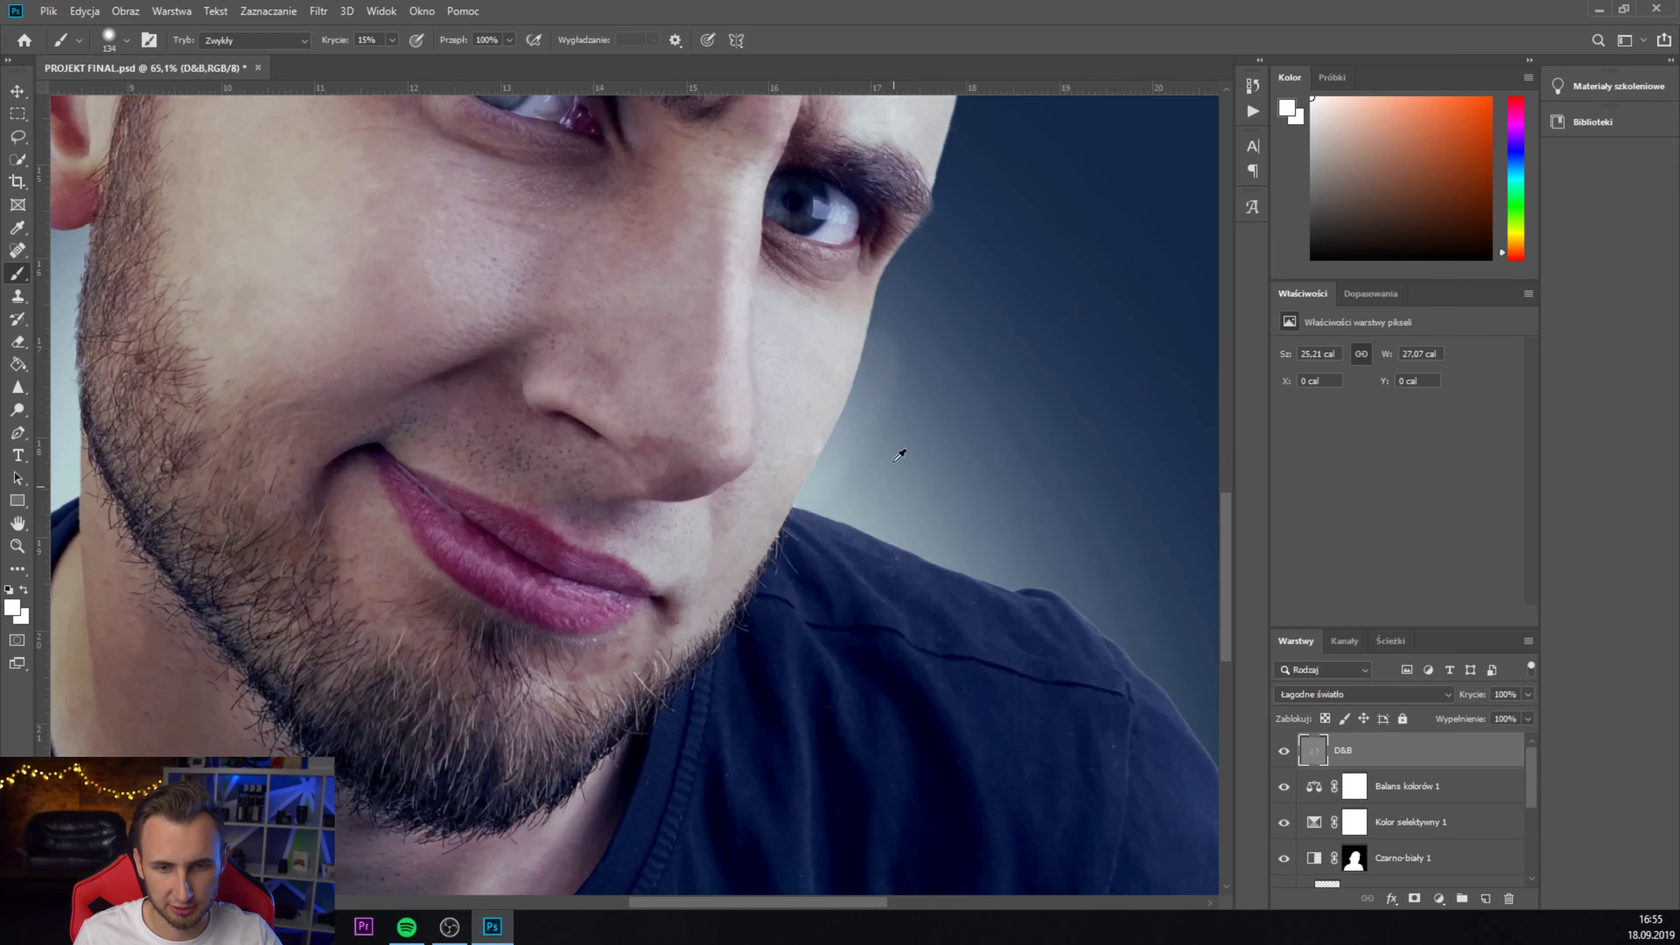
alt+scroll(900, 455, up, 1)
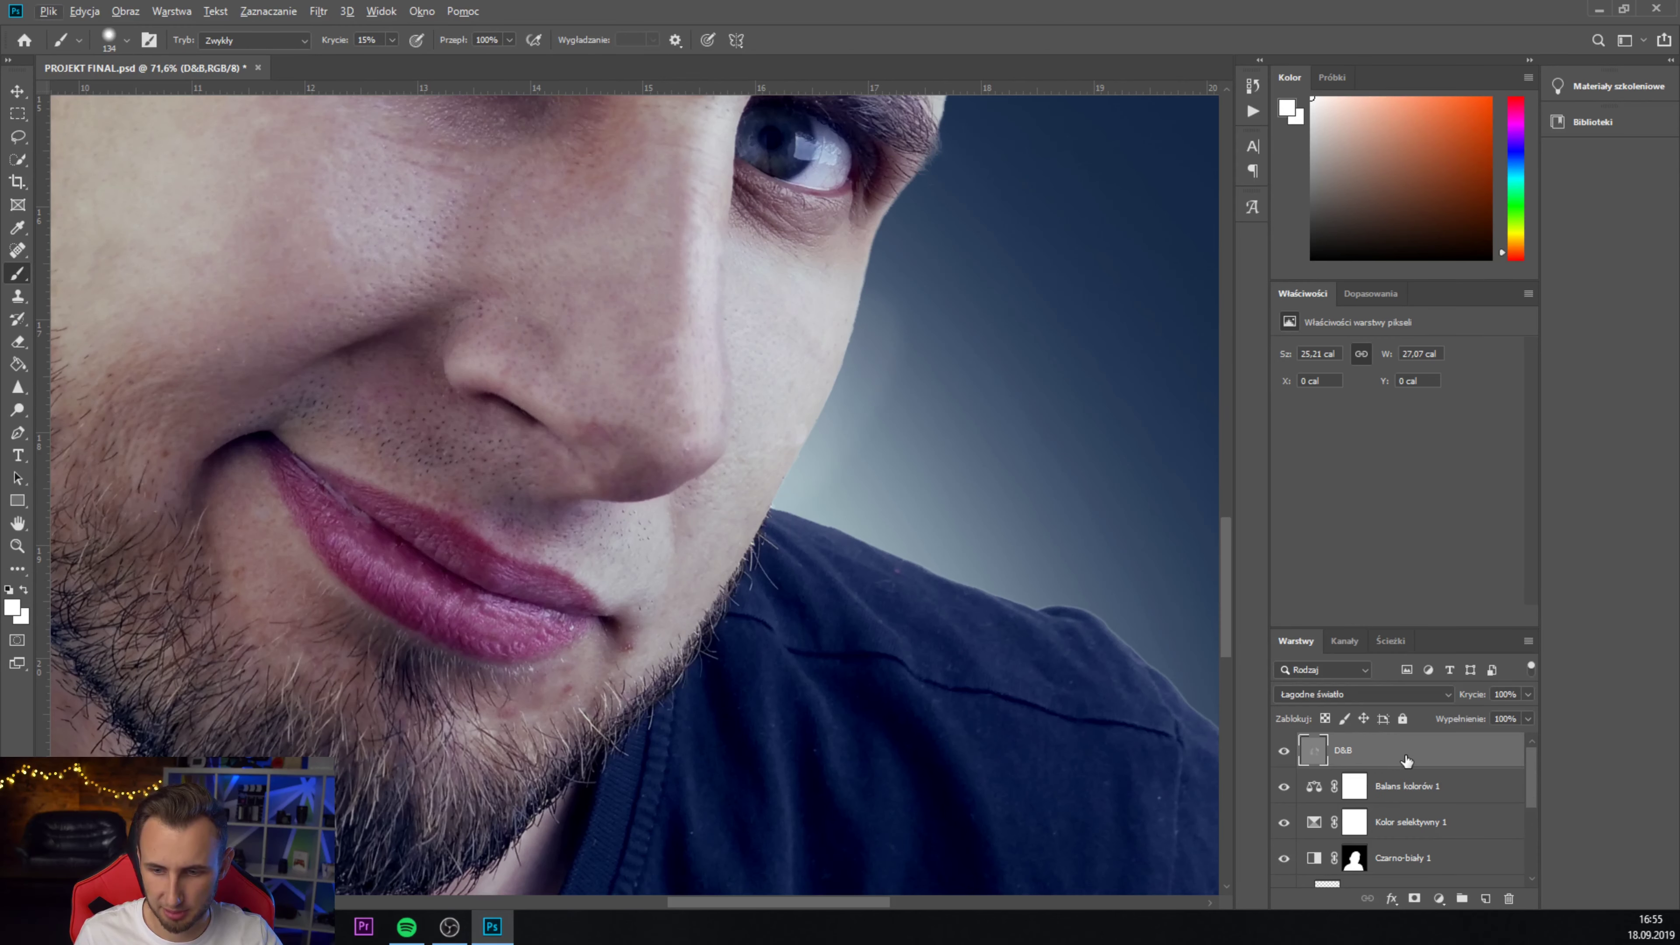
- Move D&B down directly above Czarno-biały 1 and clip it to that layer
drag(1410, 757, 1434, 835)
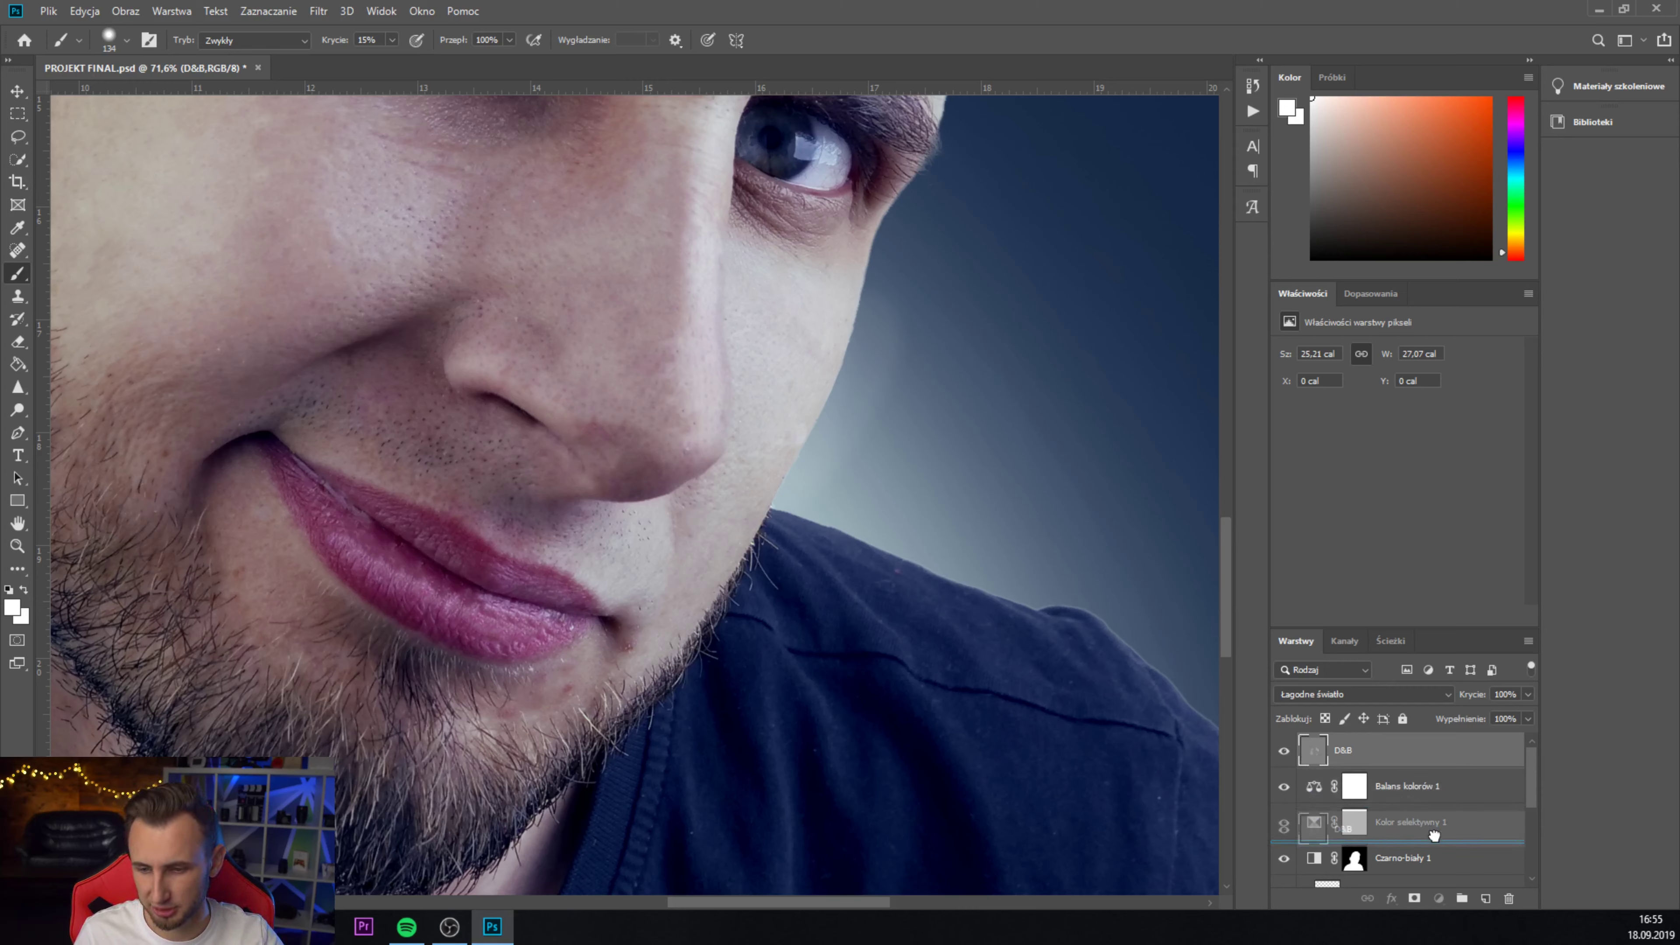
drag(1433, 835, 1436, 841)
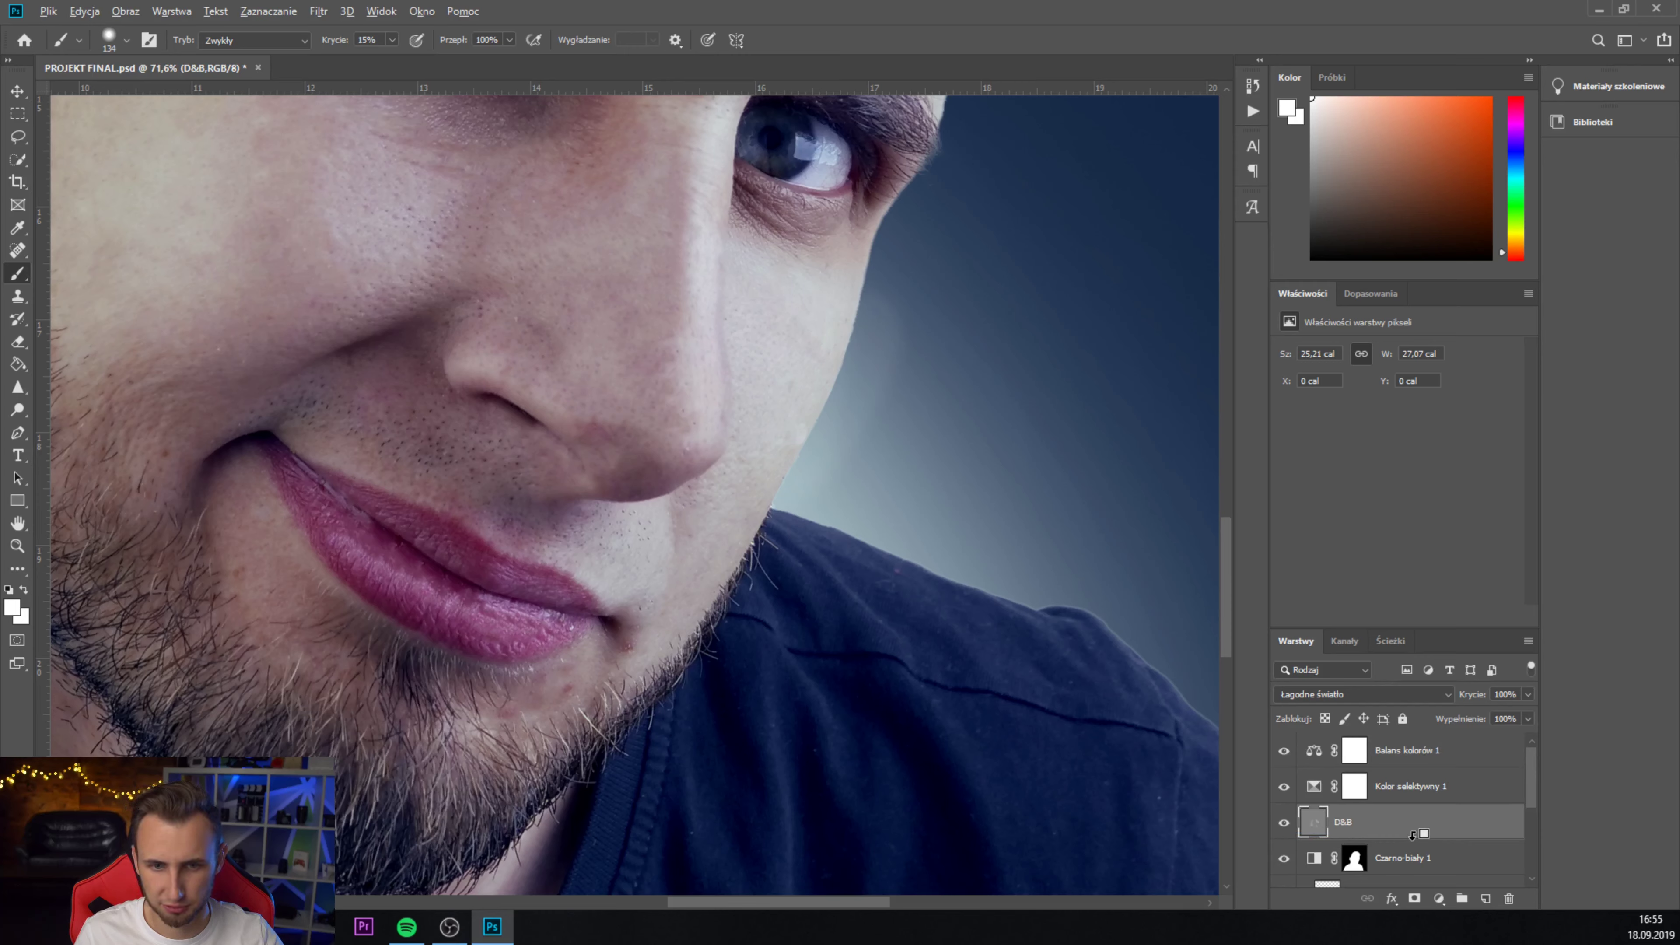
alt+click(1413, 835)
scroll(825, 507, down, 3)
- Set the soft brush size to 156 px
click(127, 40)
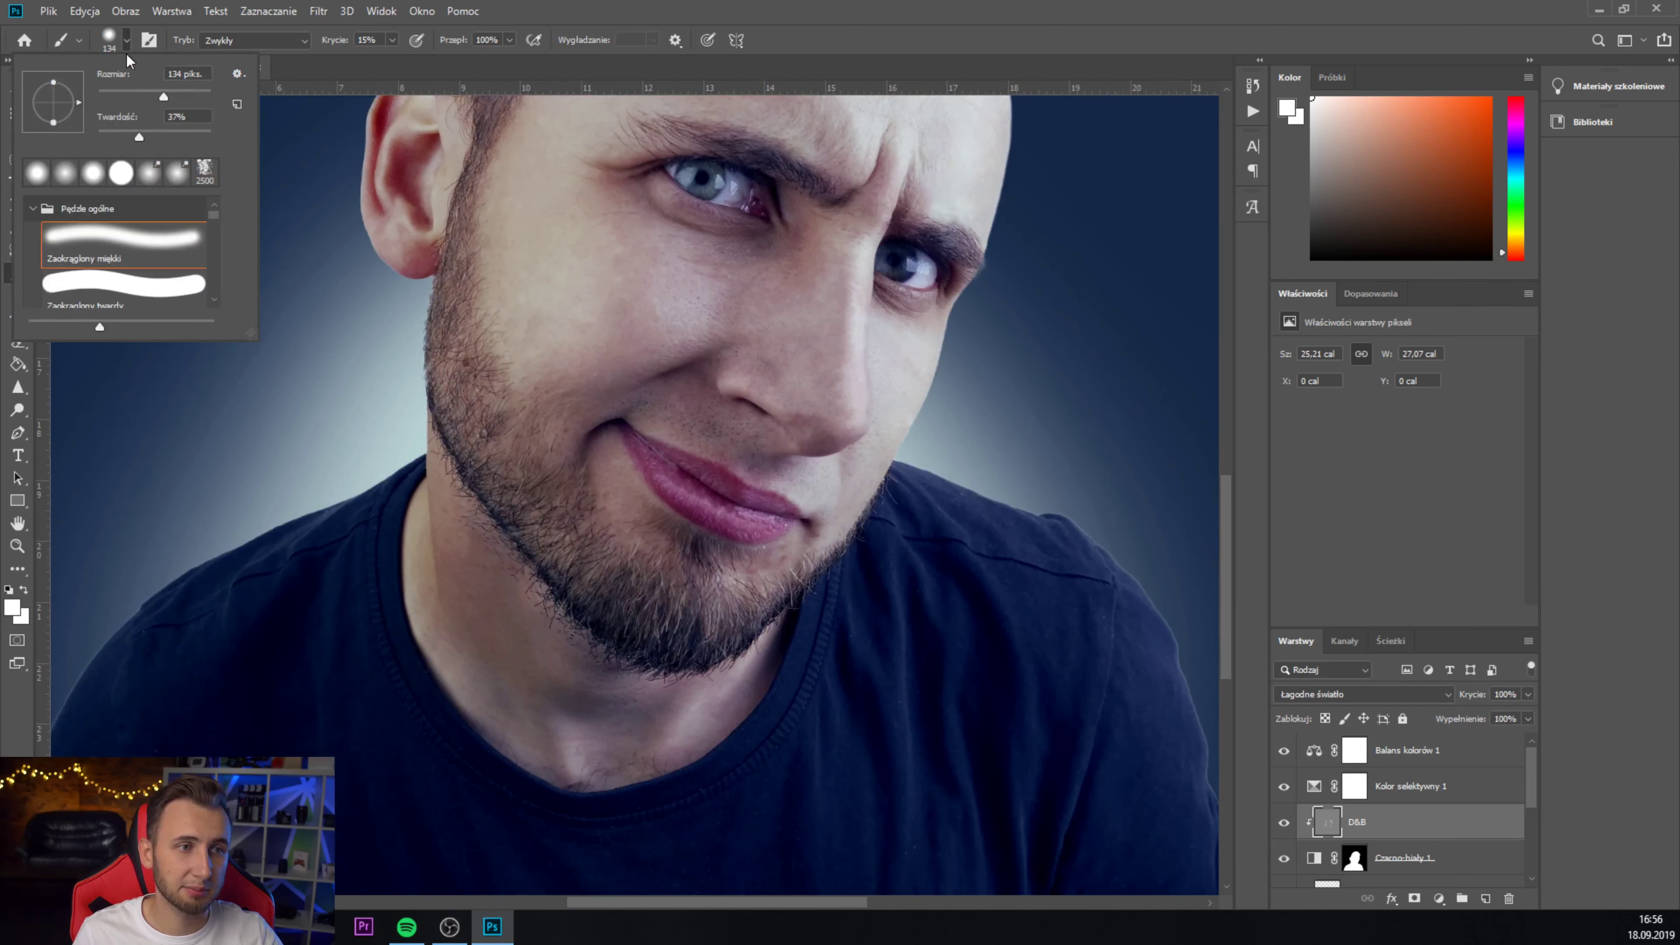
drag(171, 97, 172, 97)
click(587, 768)
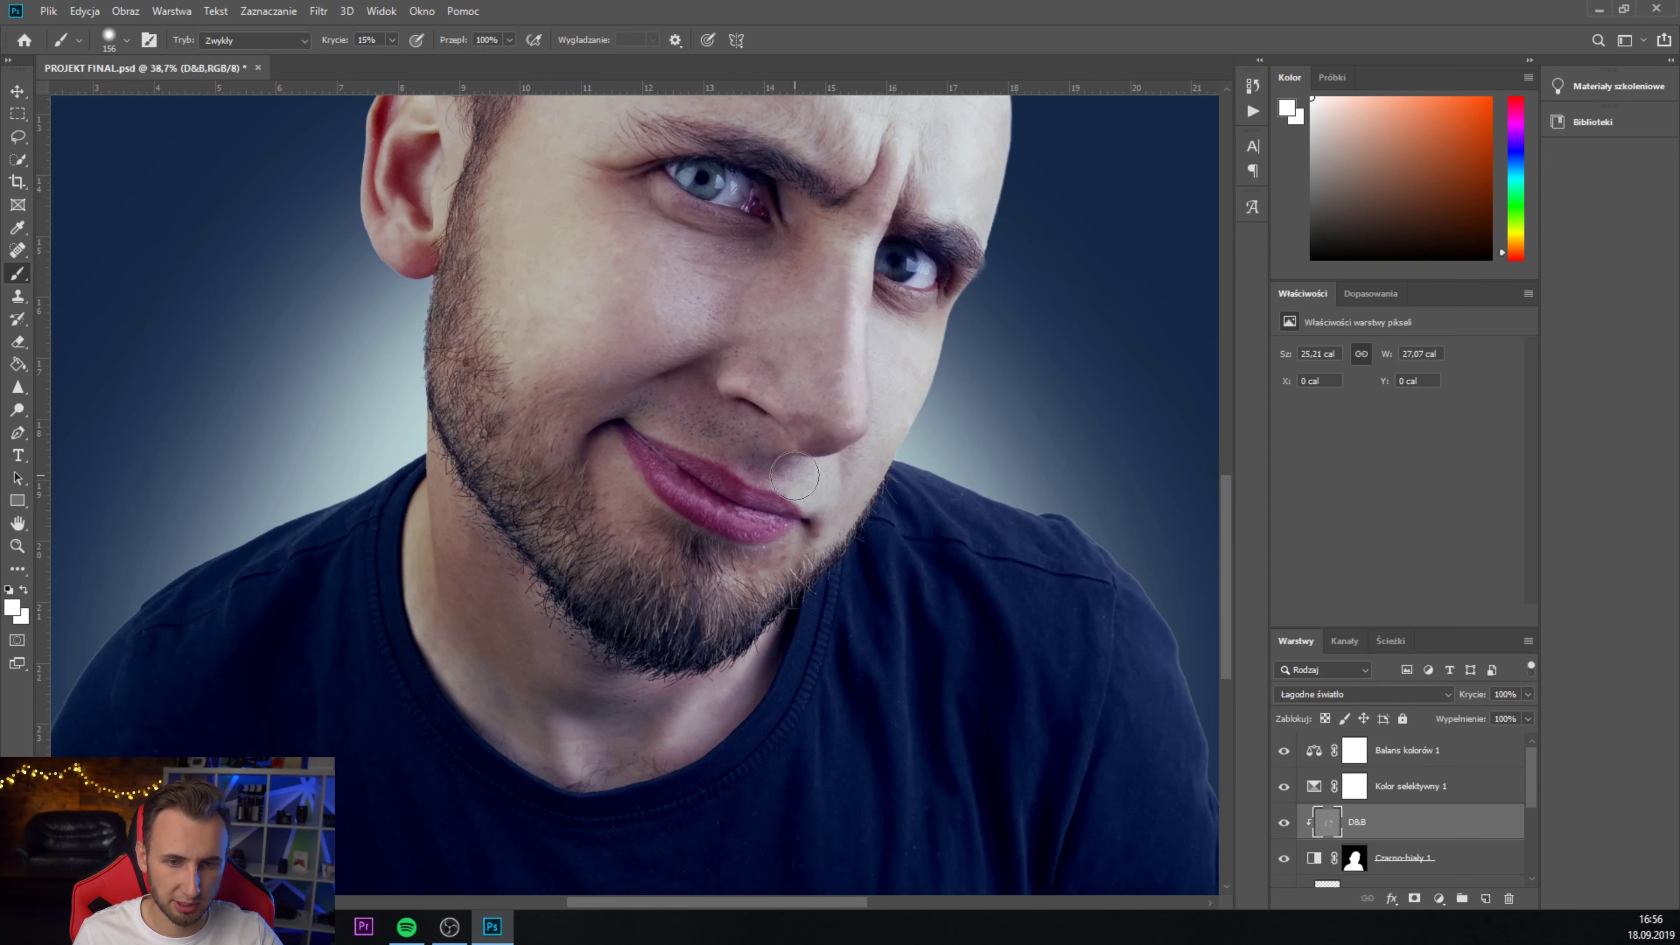
scroll(945, 440, up, 2)
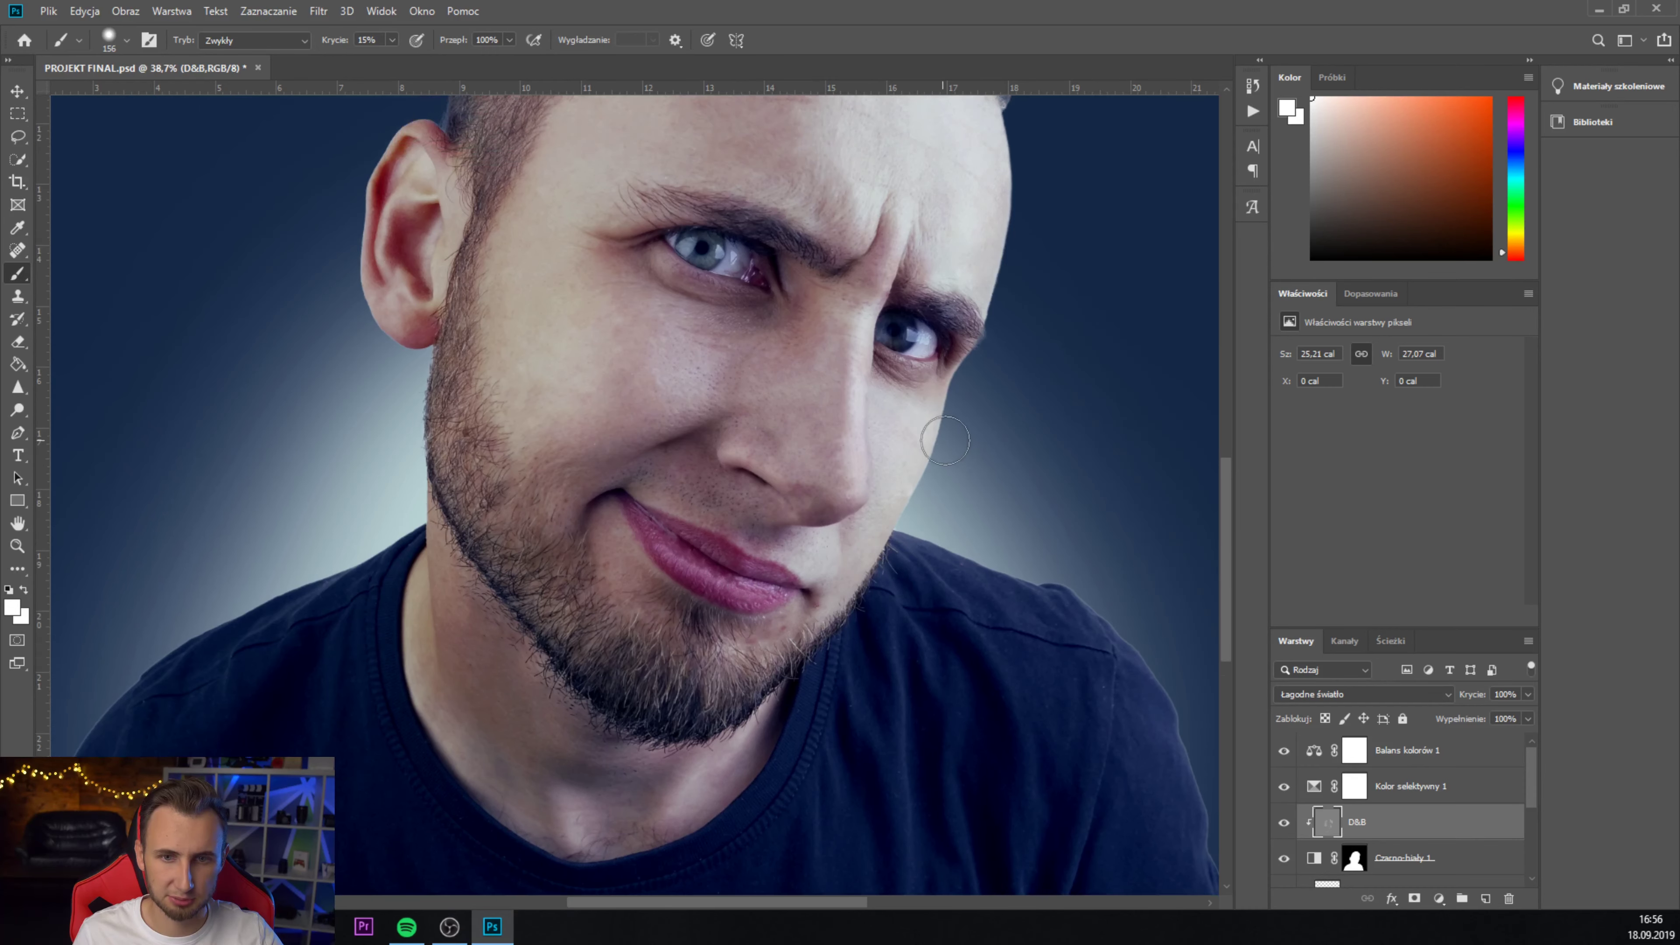
scroll(945, 441, up, 5)
scroll(927, 424, up, 2)
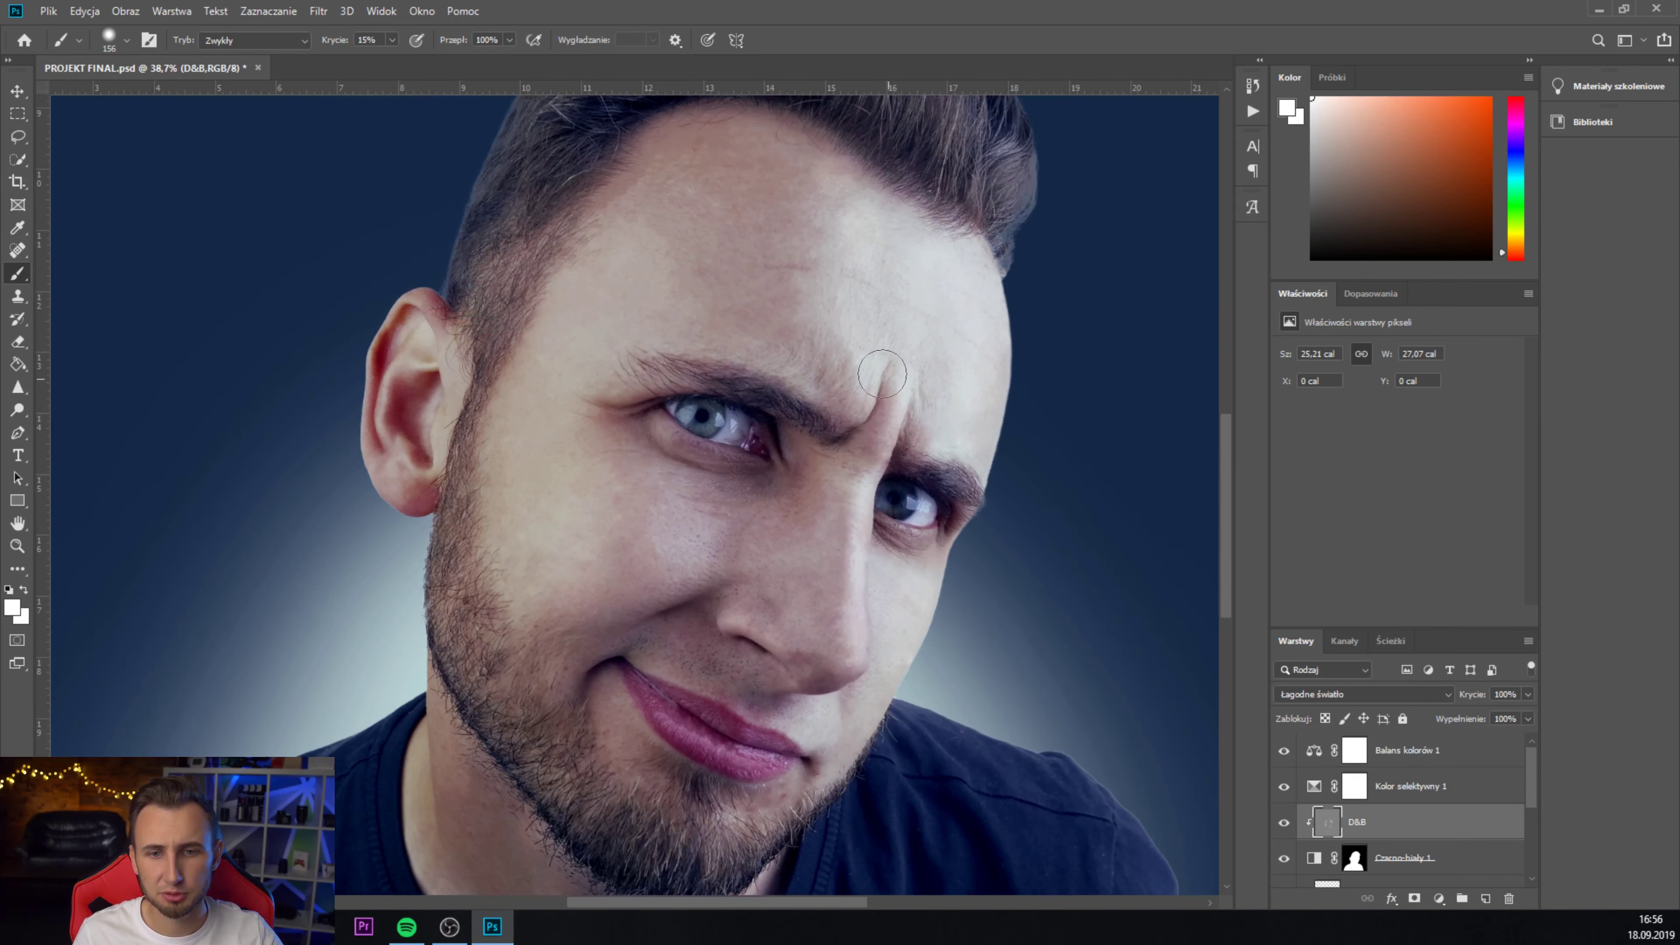
click(127, 40)
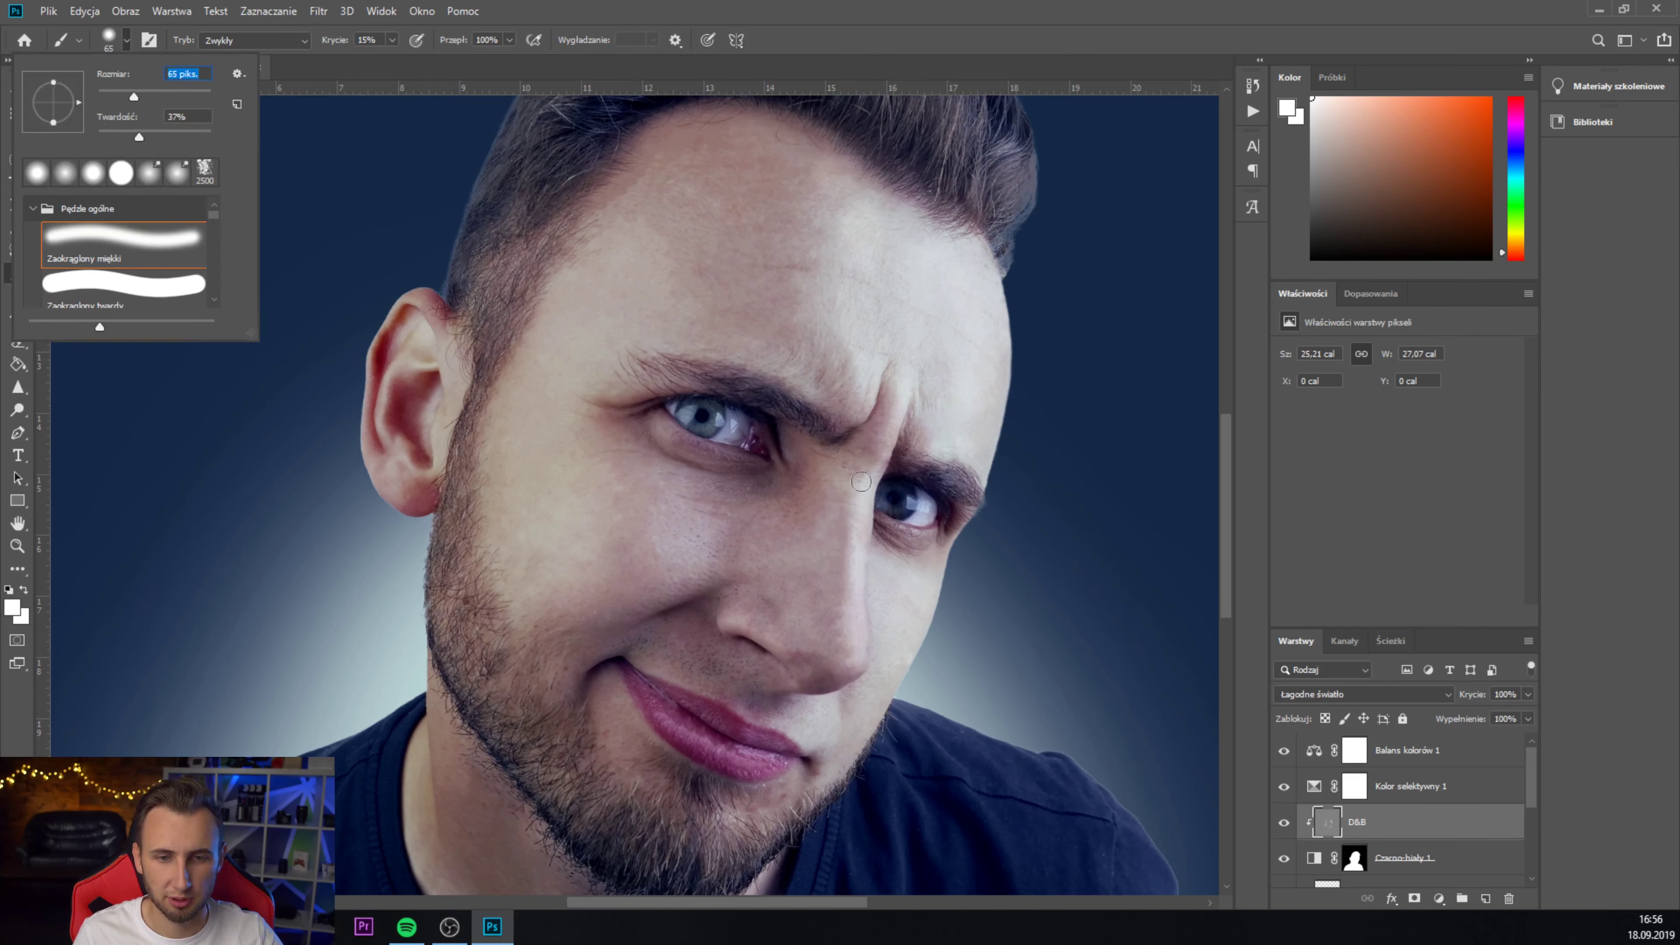
key(Return)
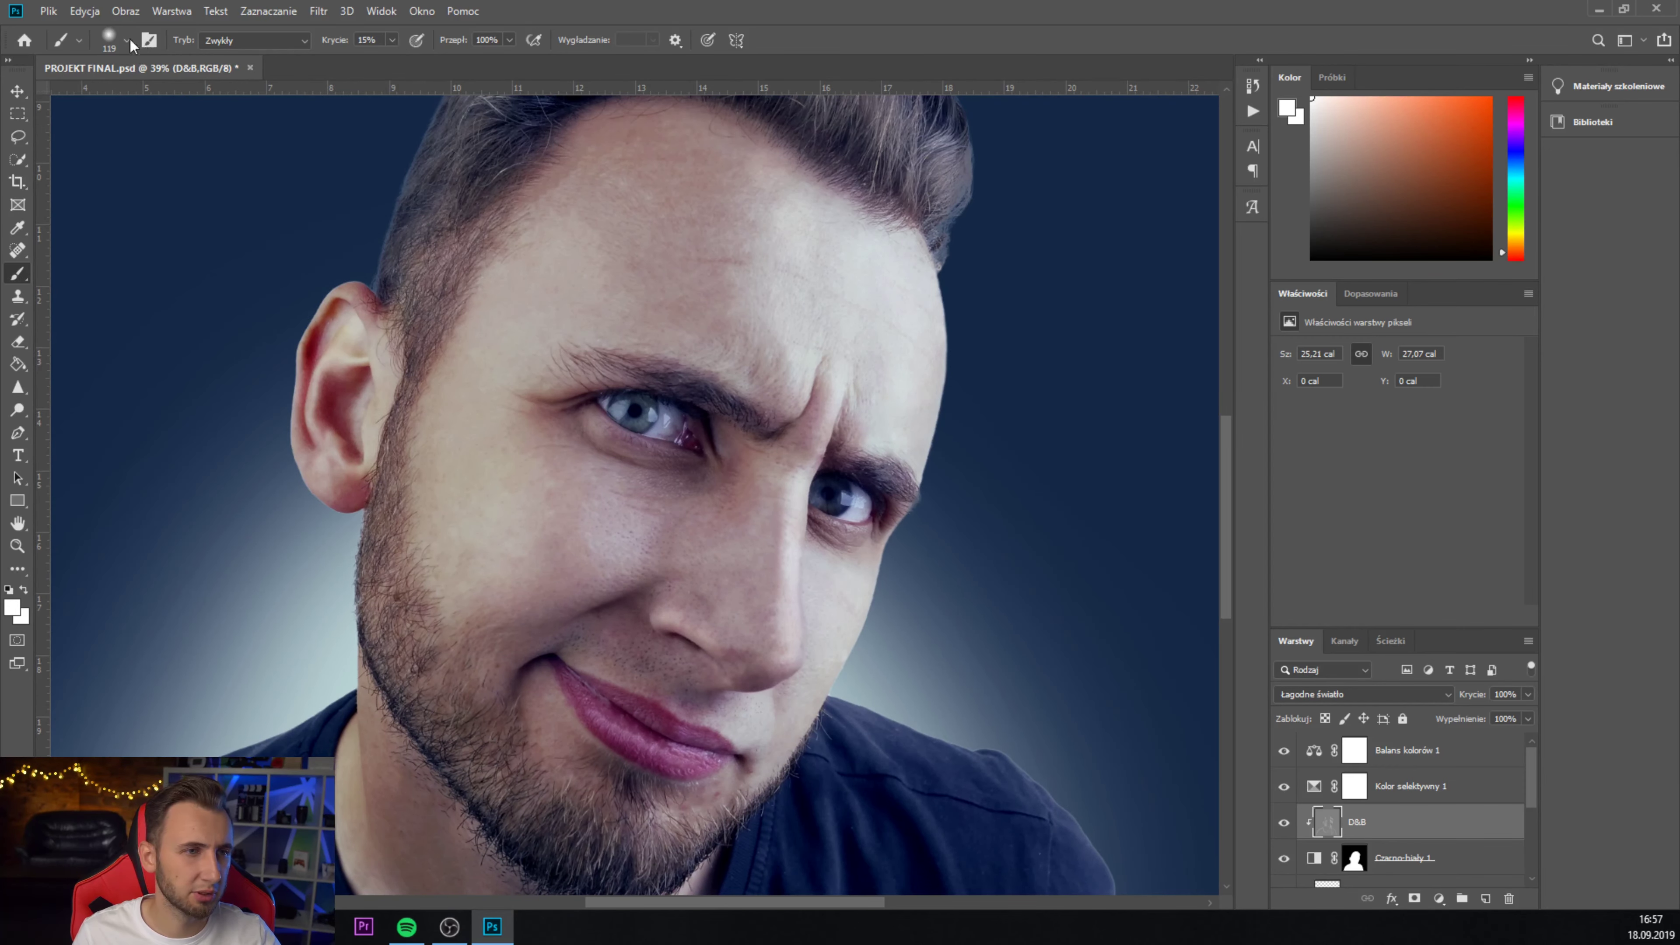
- Shrink the brush to 21 px, then settle on 39 px
click(126, 40)
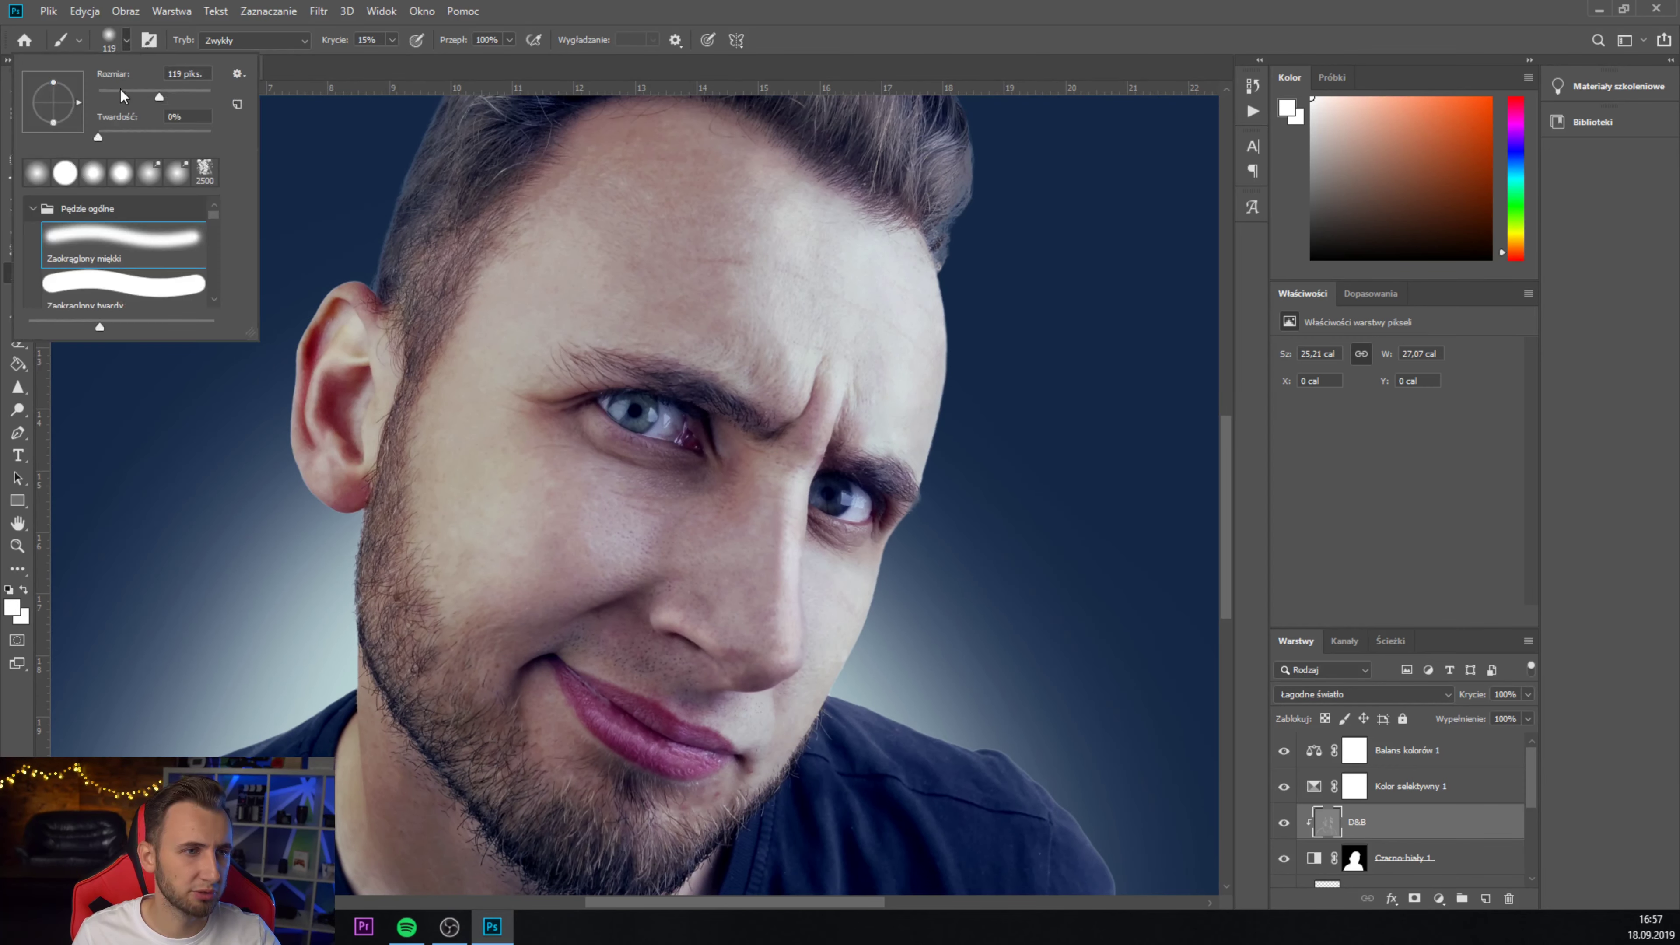
drag(121, 90, 110, 97)
key(Return)
scroll(673, 539, up, 3)
scroll(658, 438, up, 2)
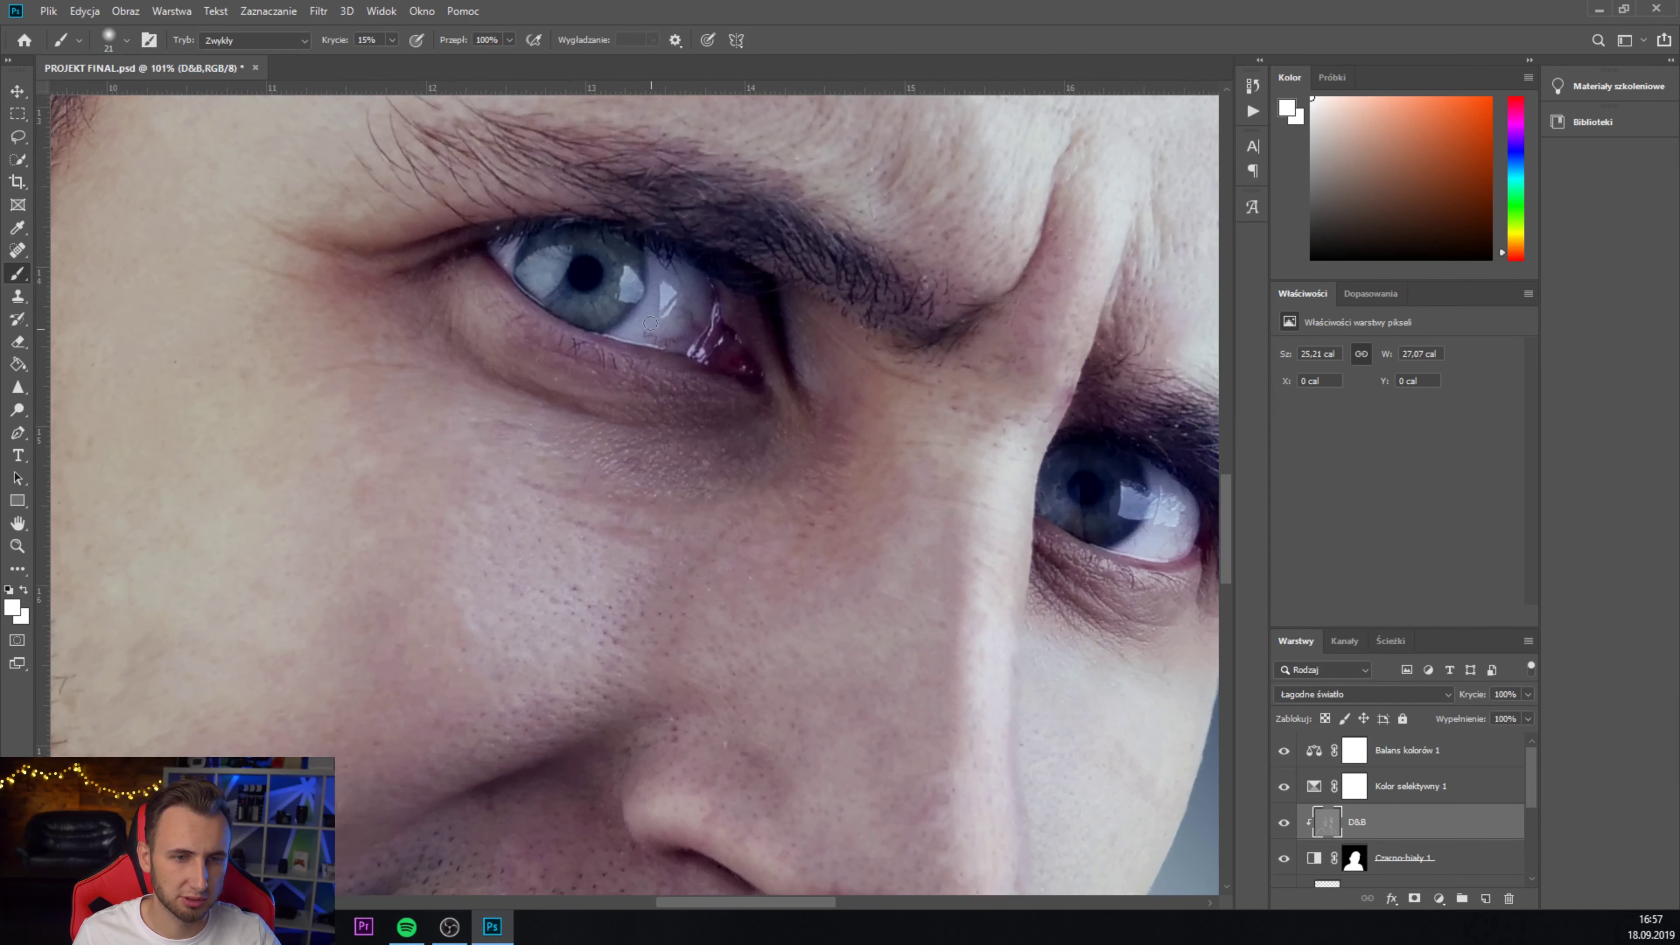
scroll(658, 438, up, 2)
click(126, 40)
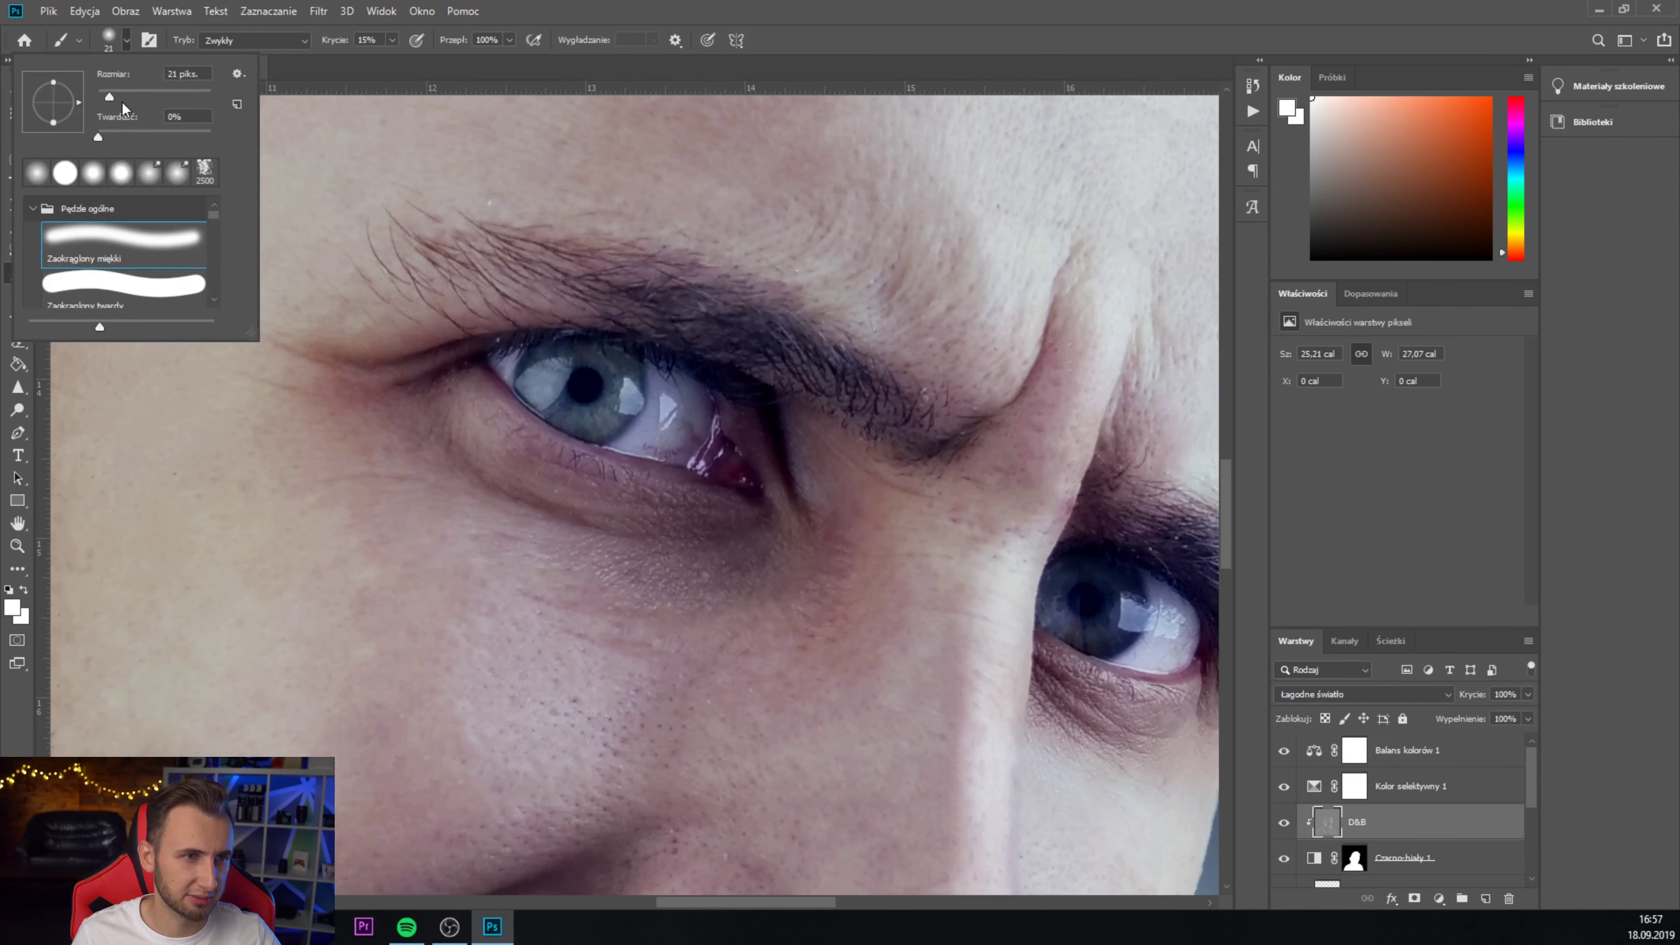
key(Return)
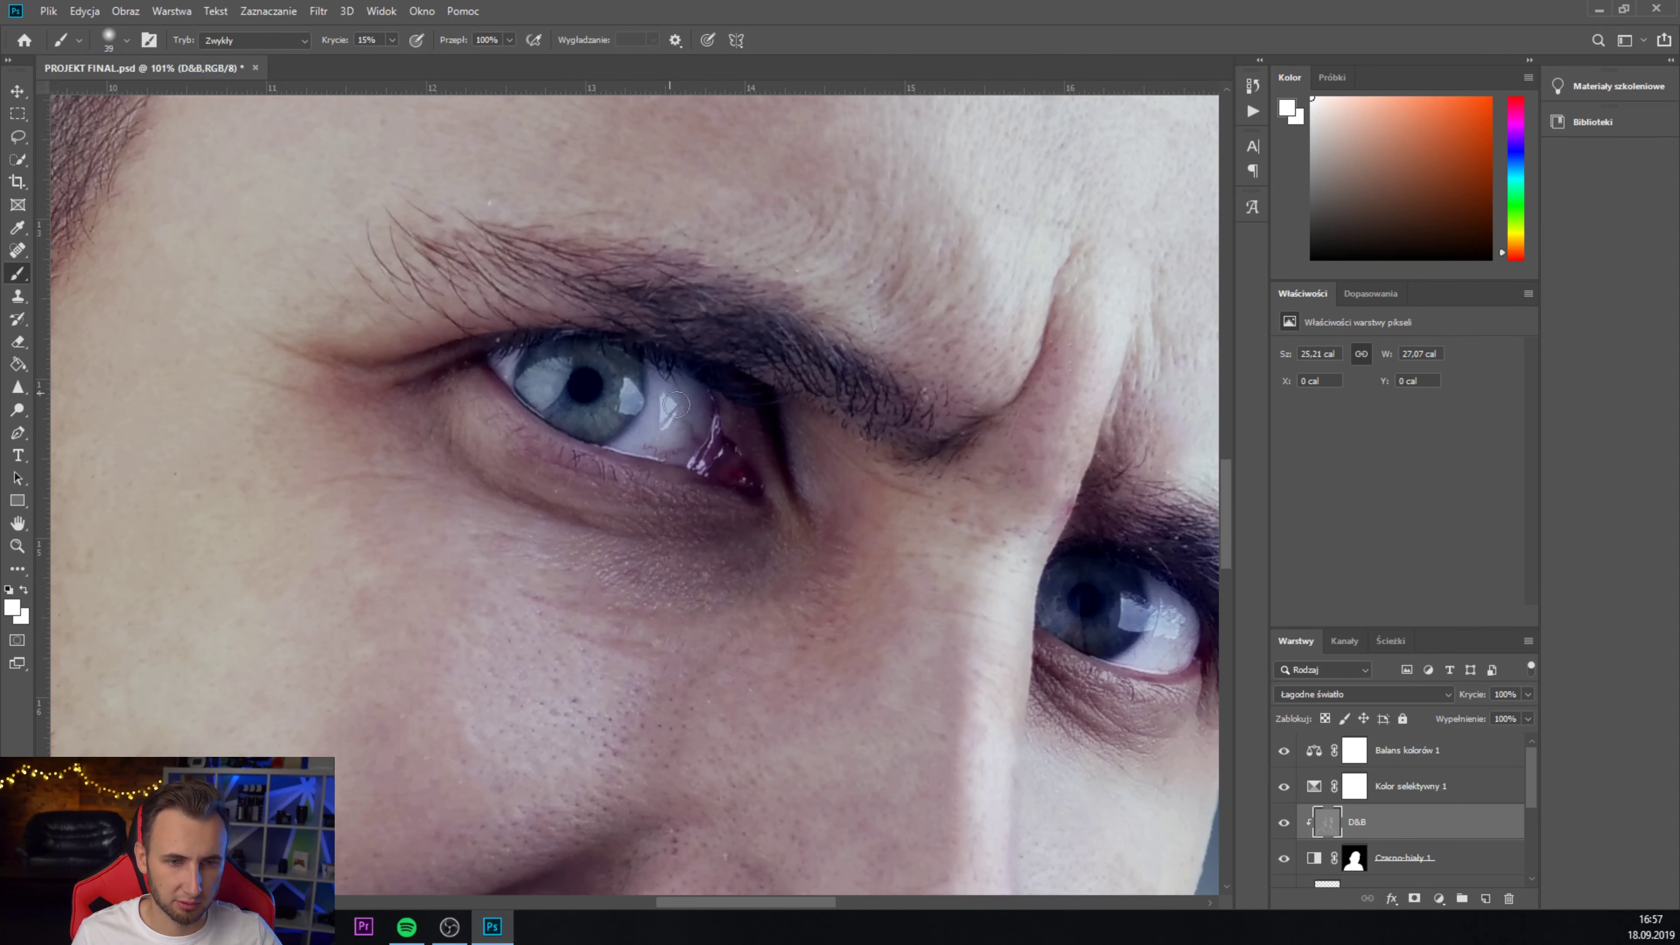
- Dodge the whites and irises of the left and right eyes with white strokes
drag(676, 404, 658, 417)
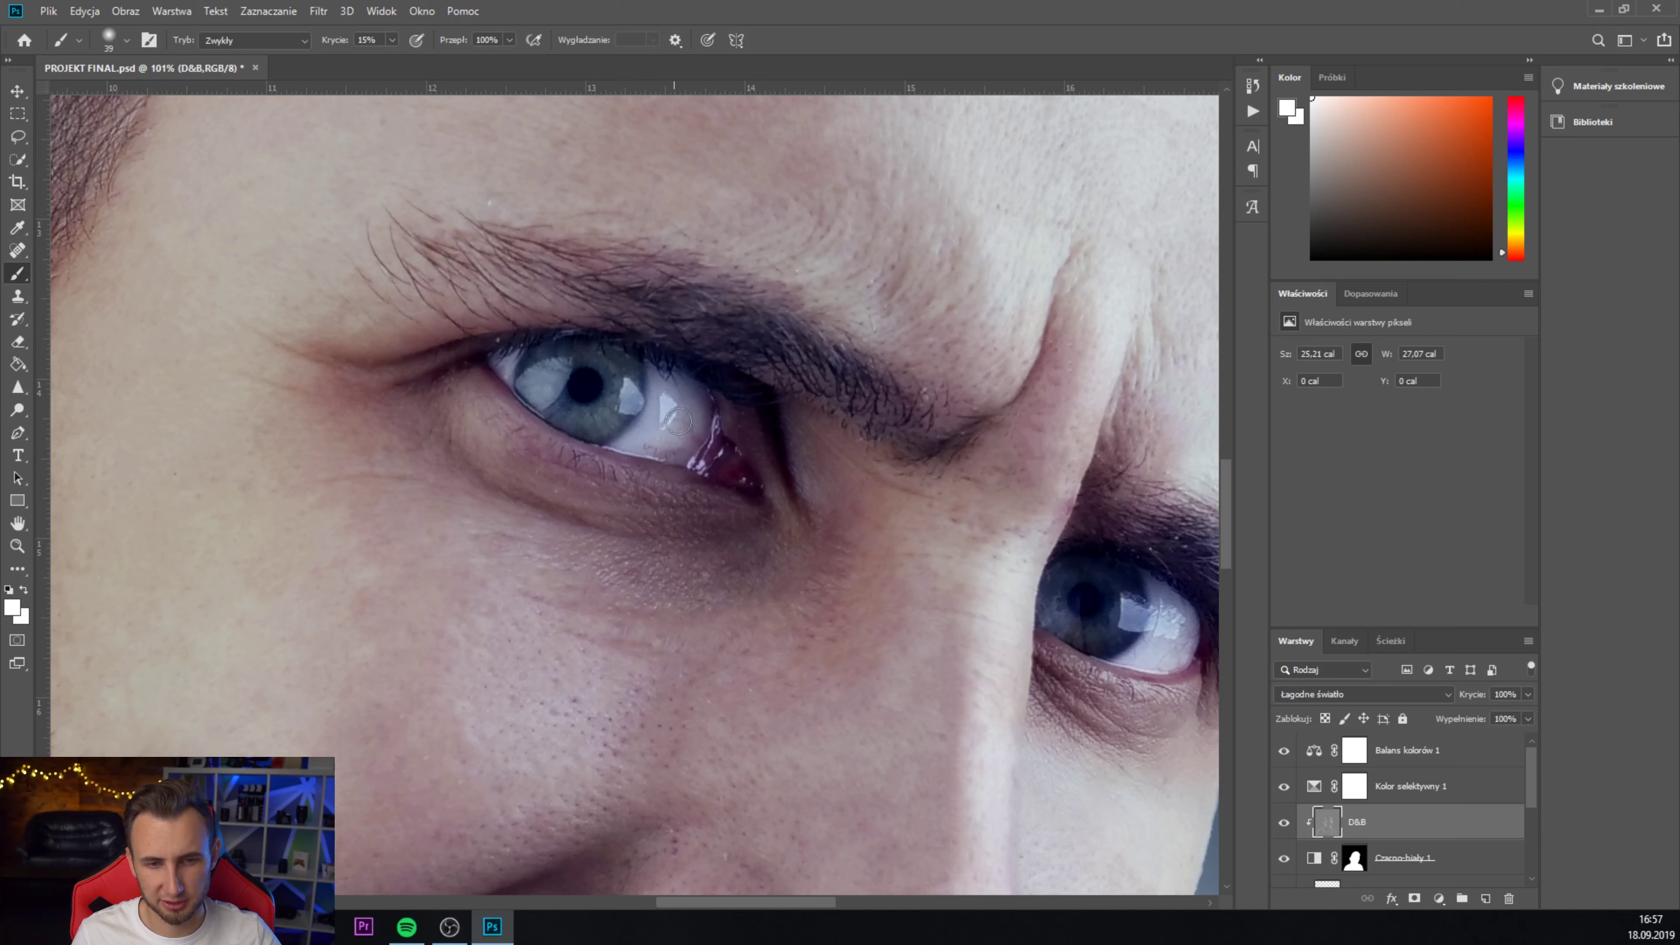
drag(669, 403, 674, 439)
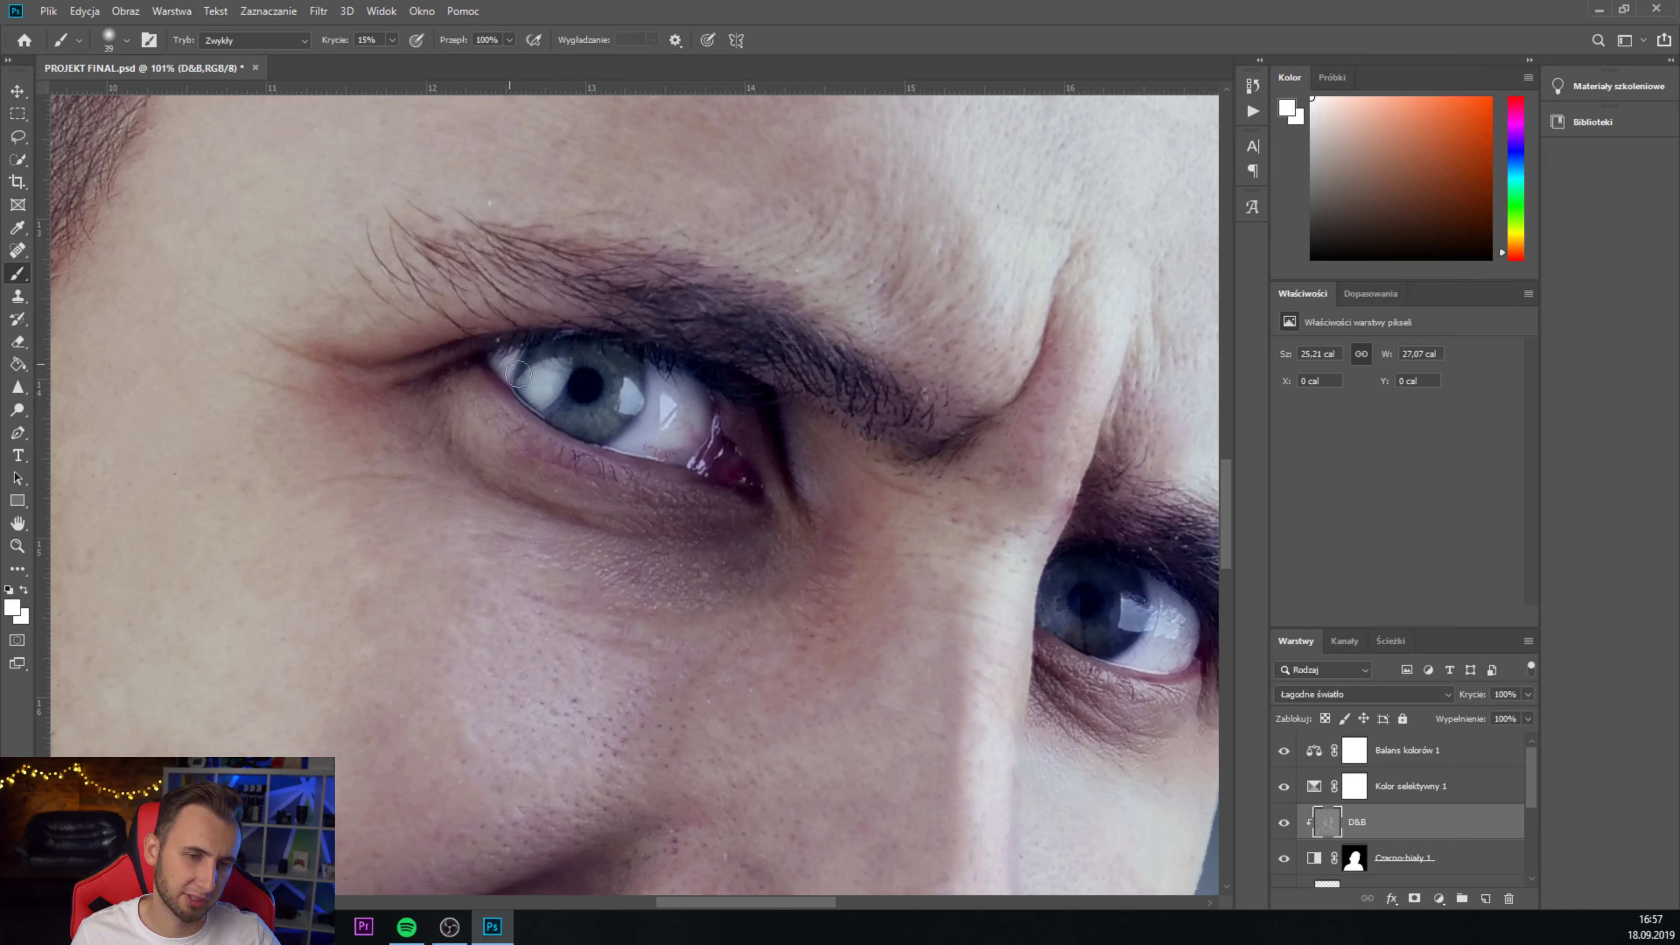
drag(518, 374, 818, 599)
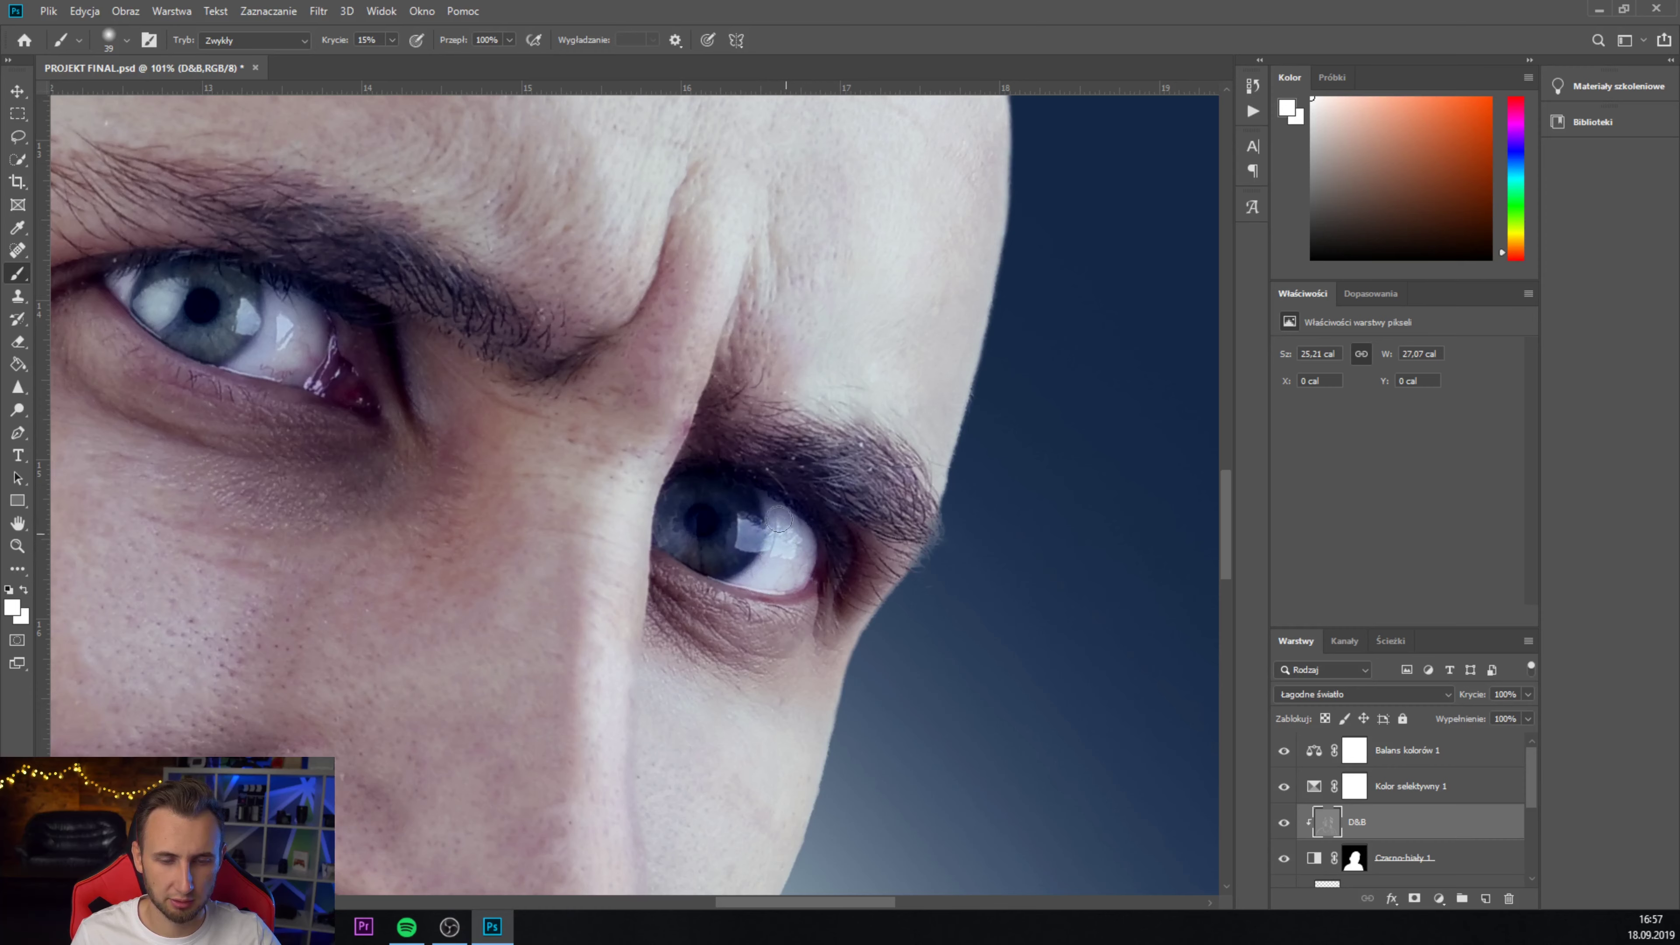
drag(646, 515, 759, 537)
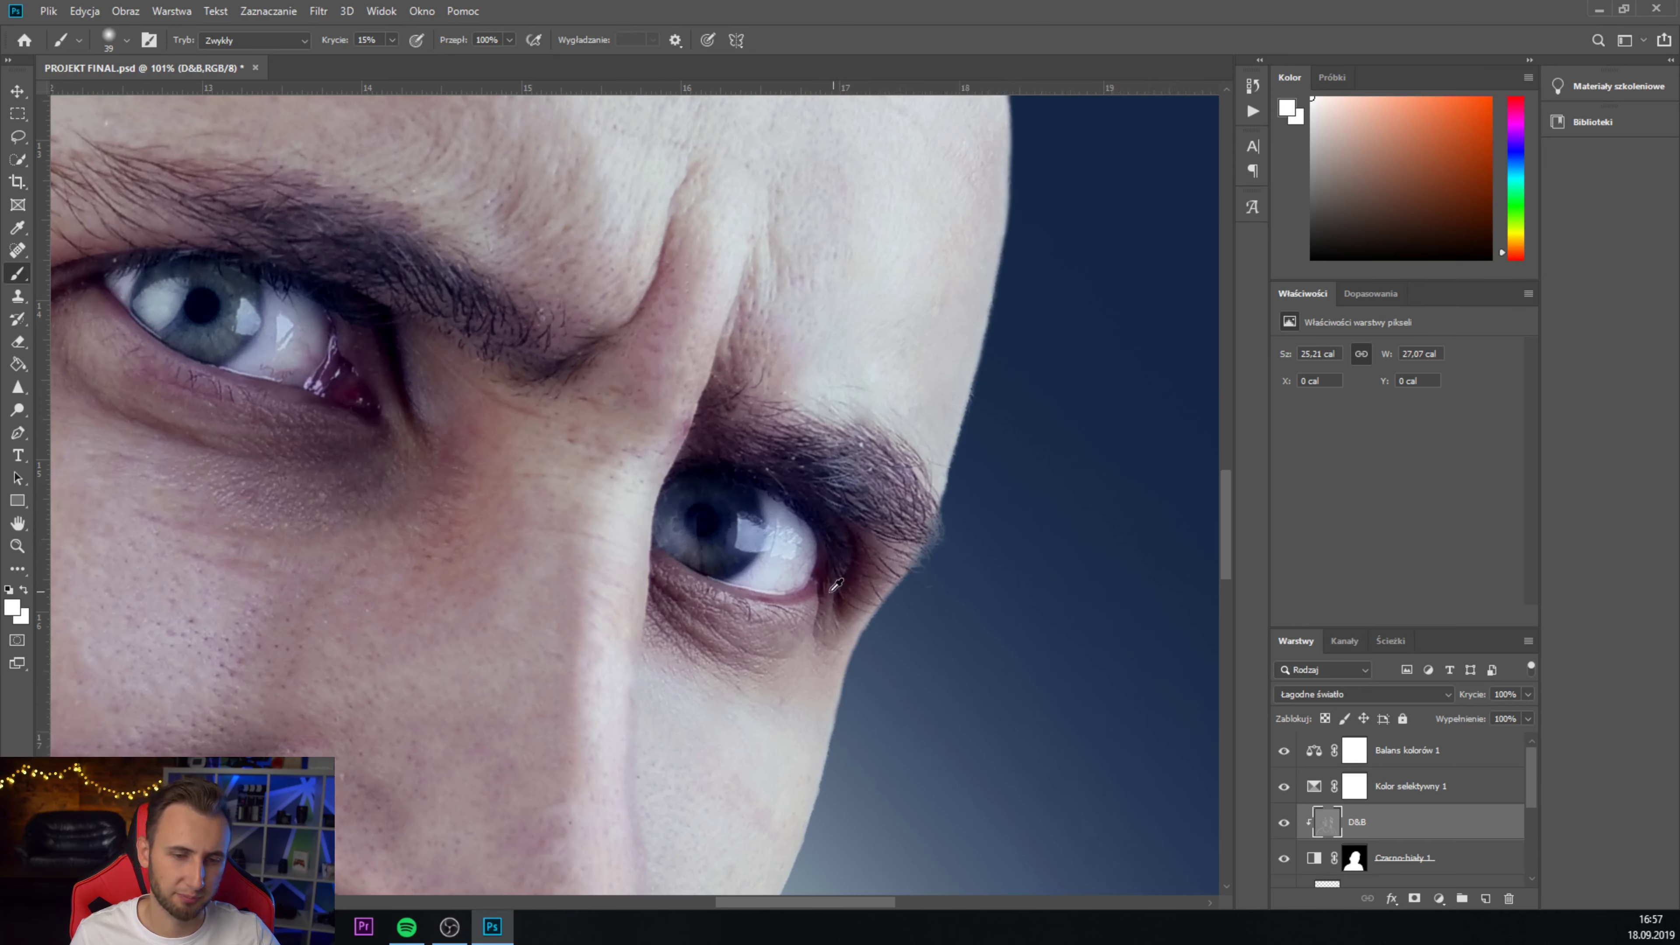
scroll(835, 585, down, 5)
scroll(836, 584, down, 3)
key(ctrl+0)
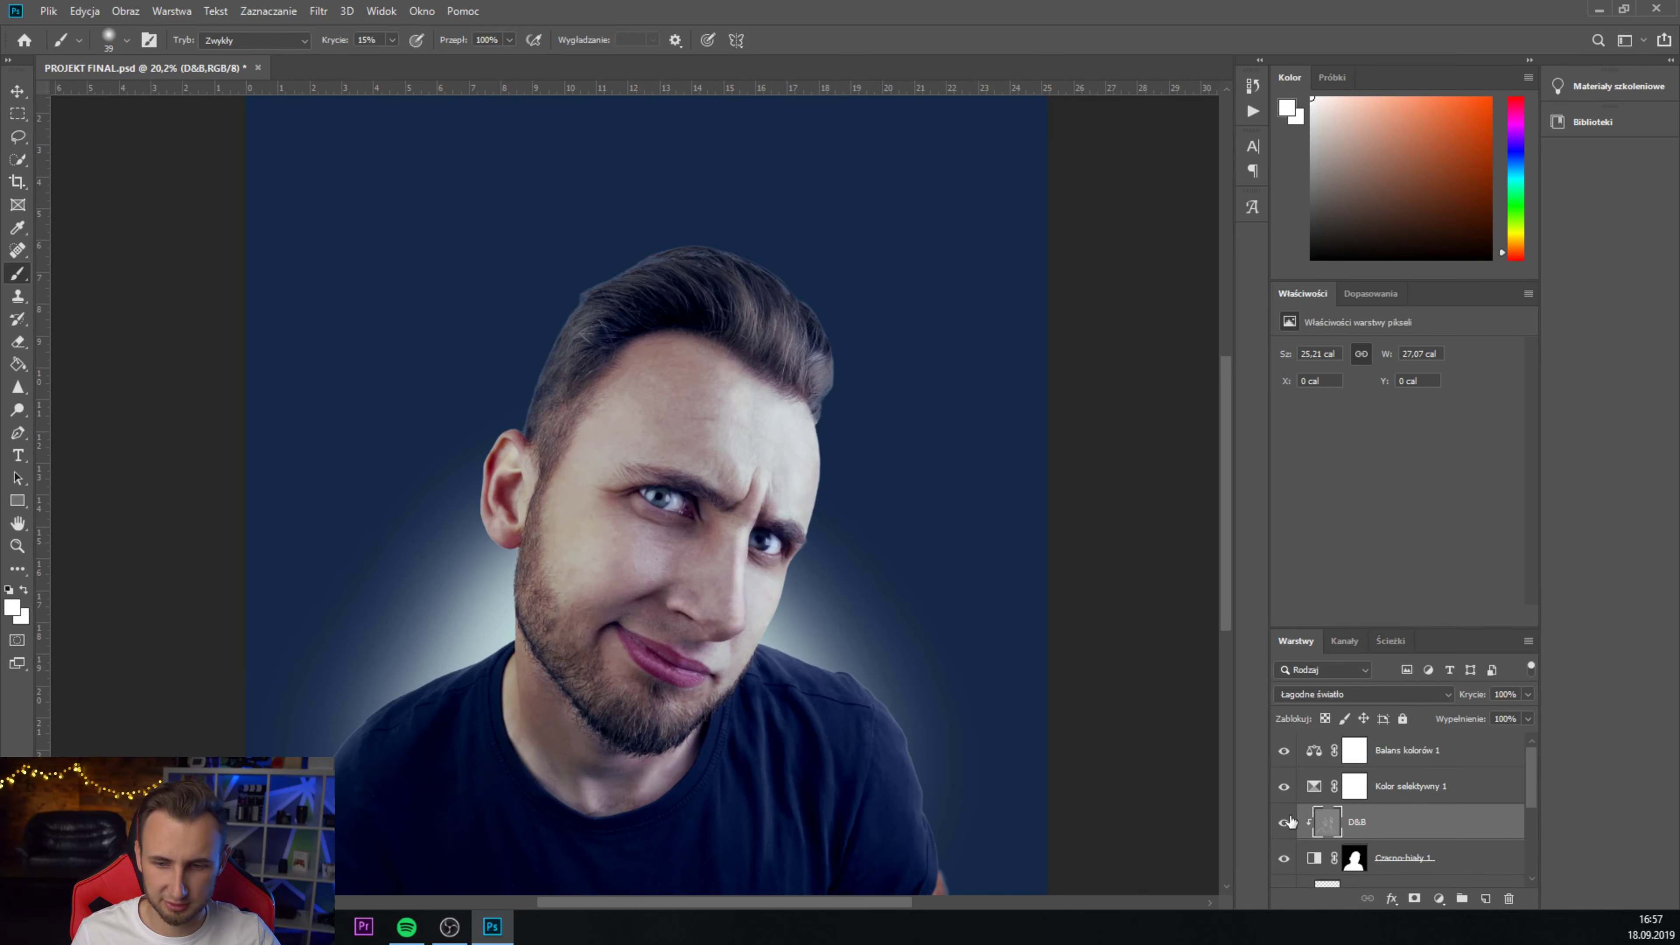
click(1284, 824)
click(1284, 824)
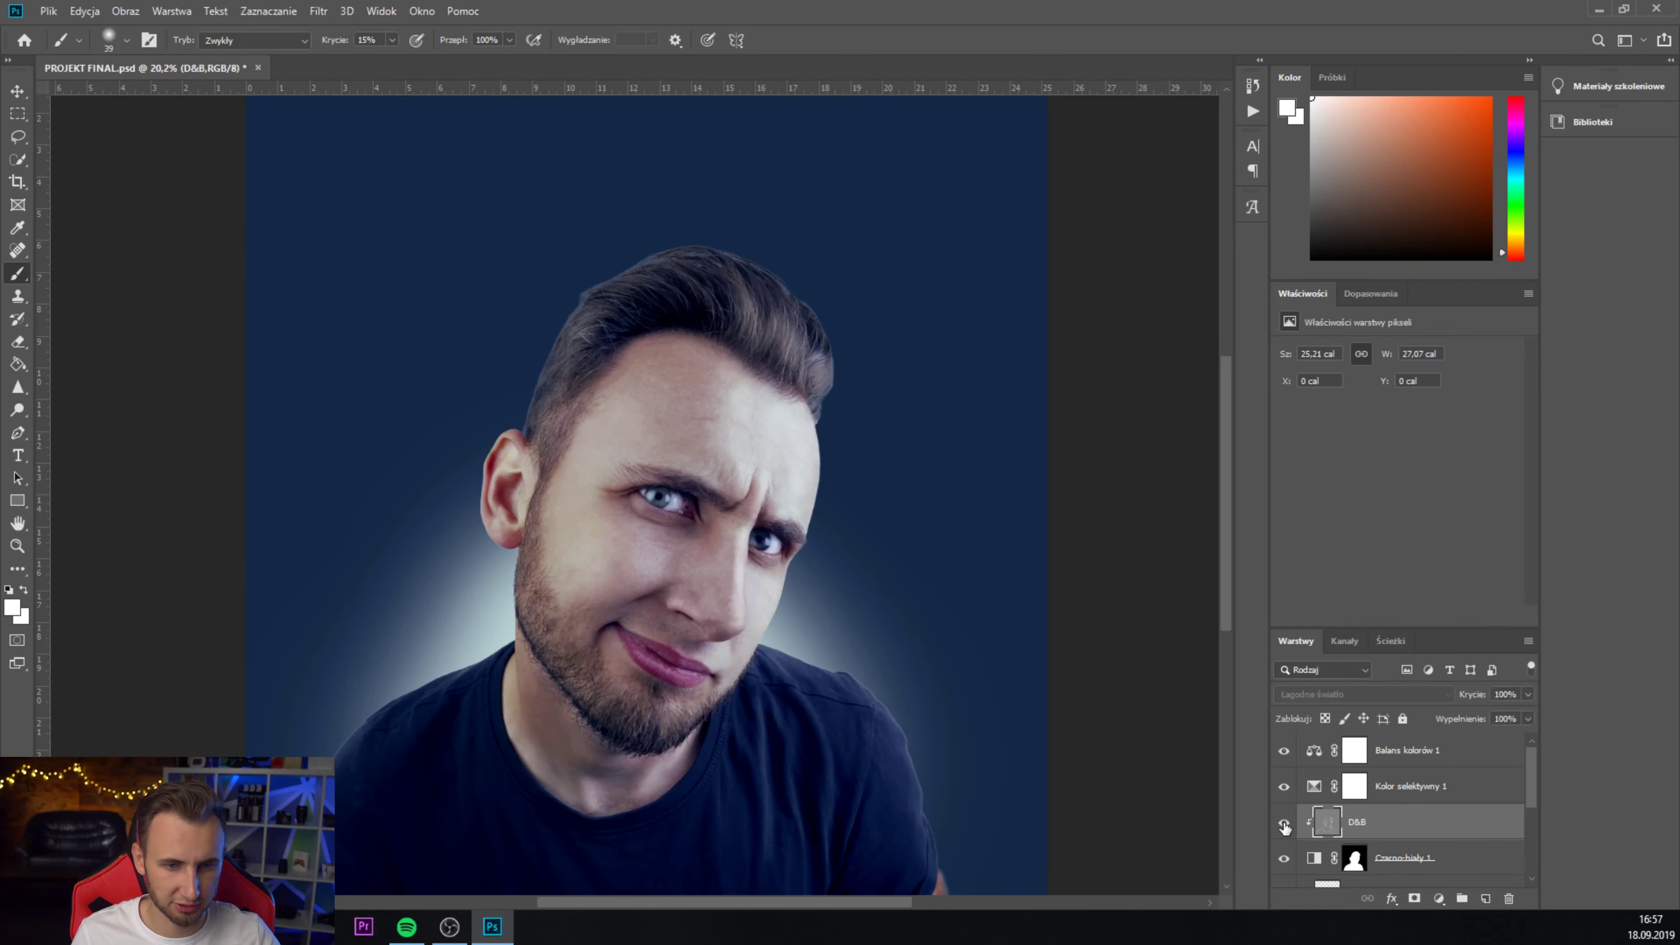
click(1284, 824)
scroll(932, 559, down, 2)
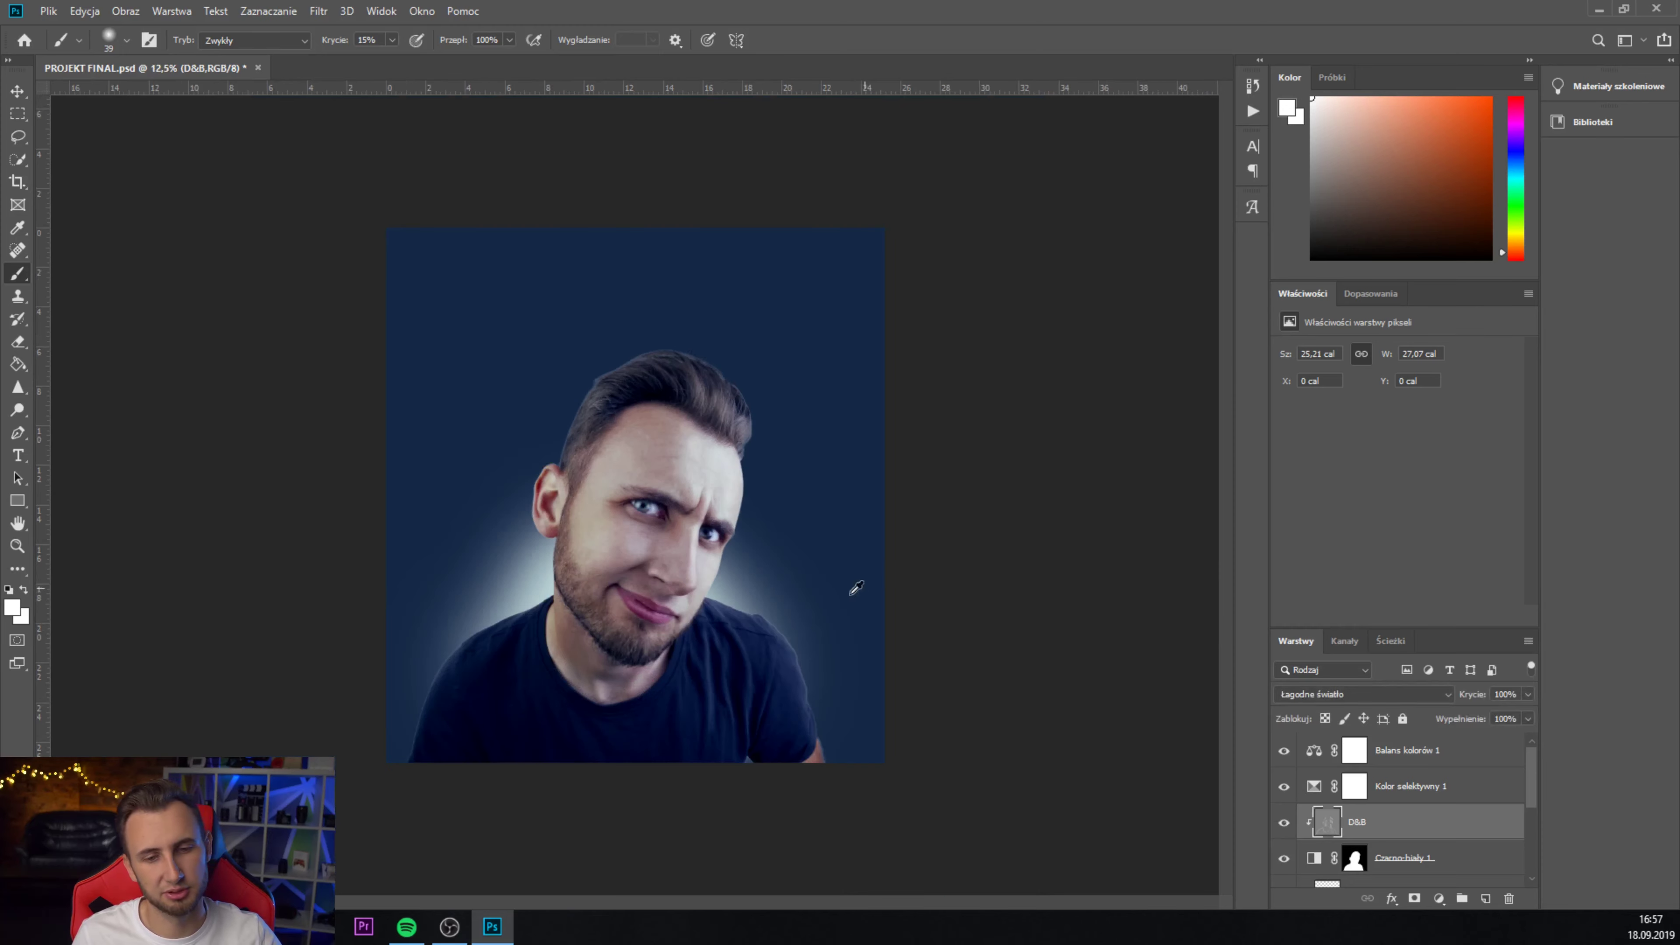
scroll(855, 585, up, 1)
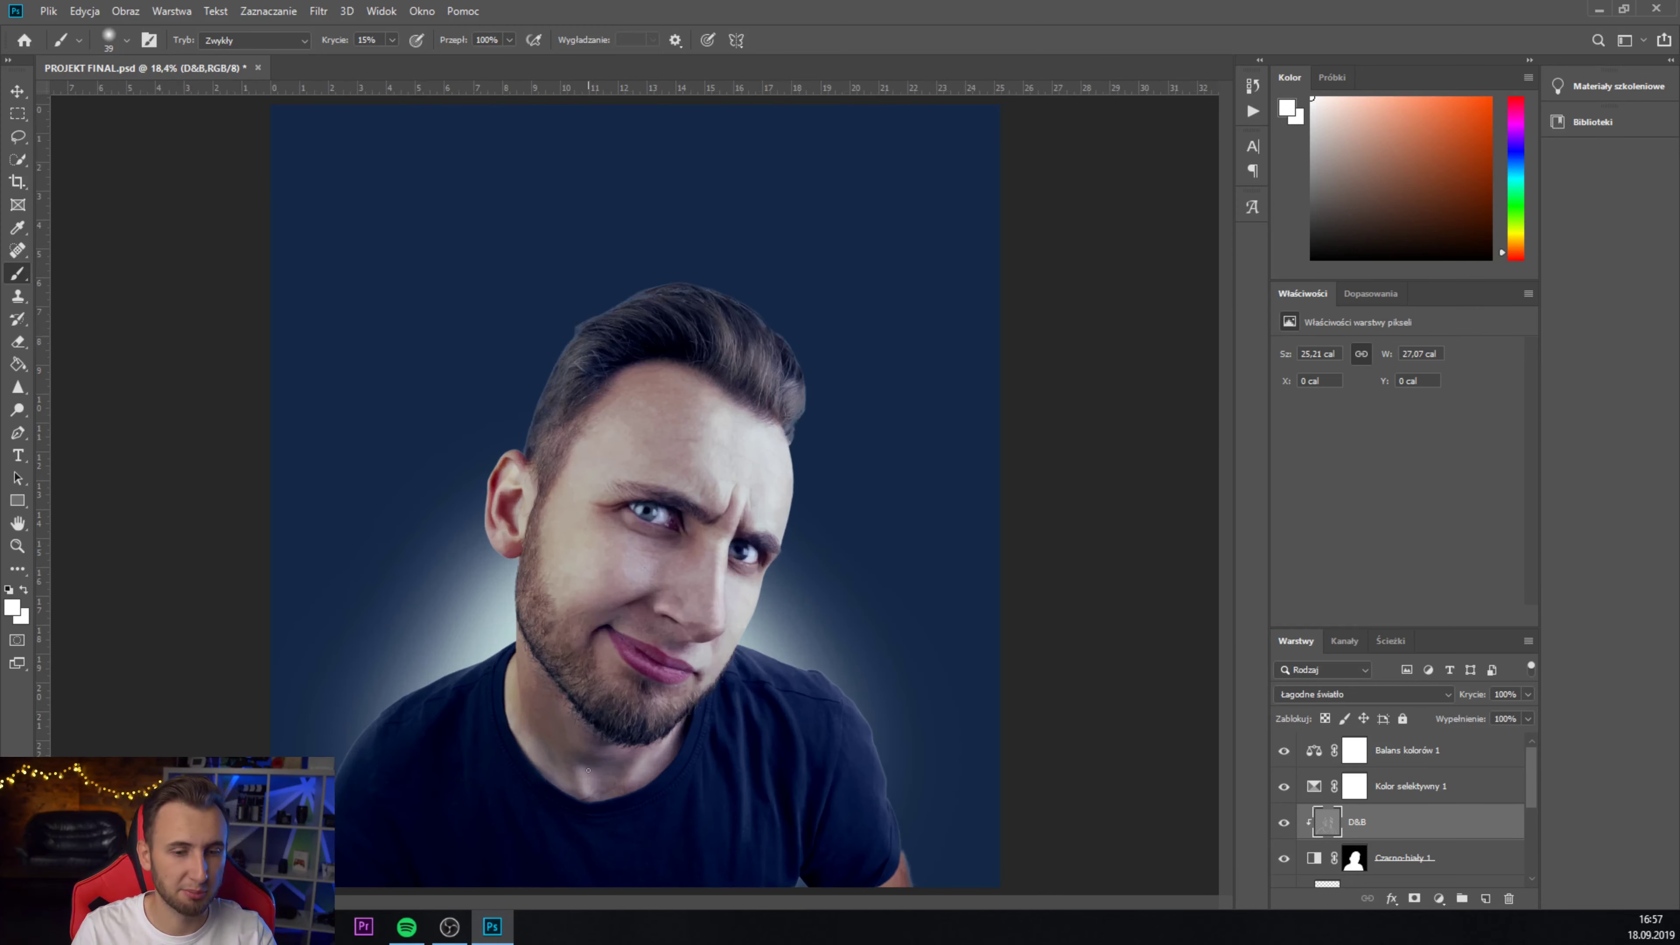
scroll(631, 640, up, 2)
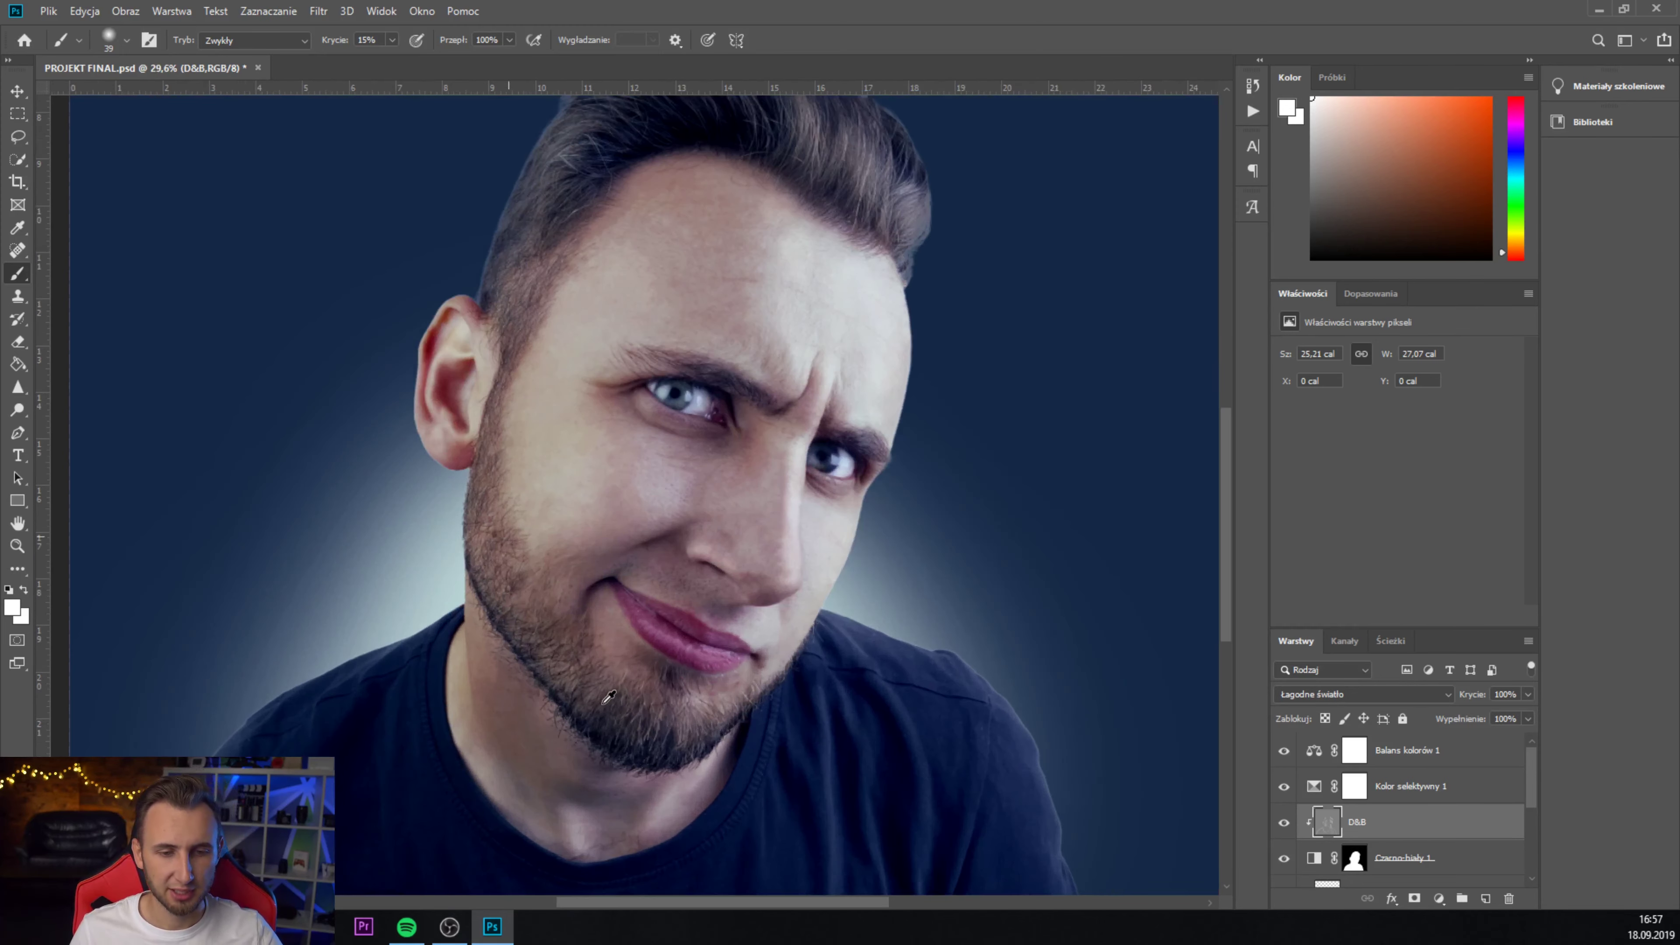
- Set the foreground colour to black and enlarge the brush to 99 px
click(12, 608)
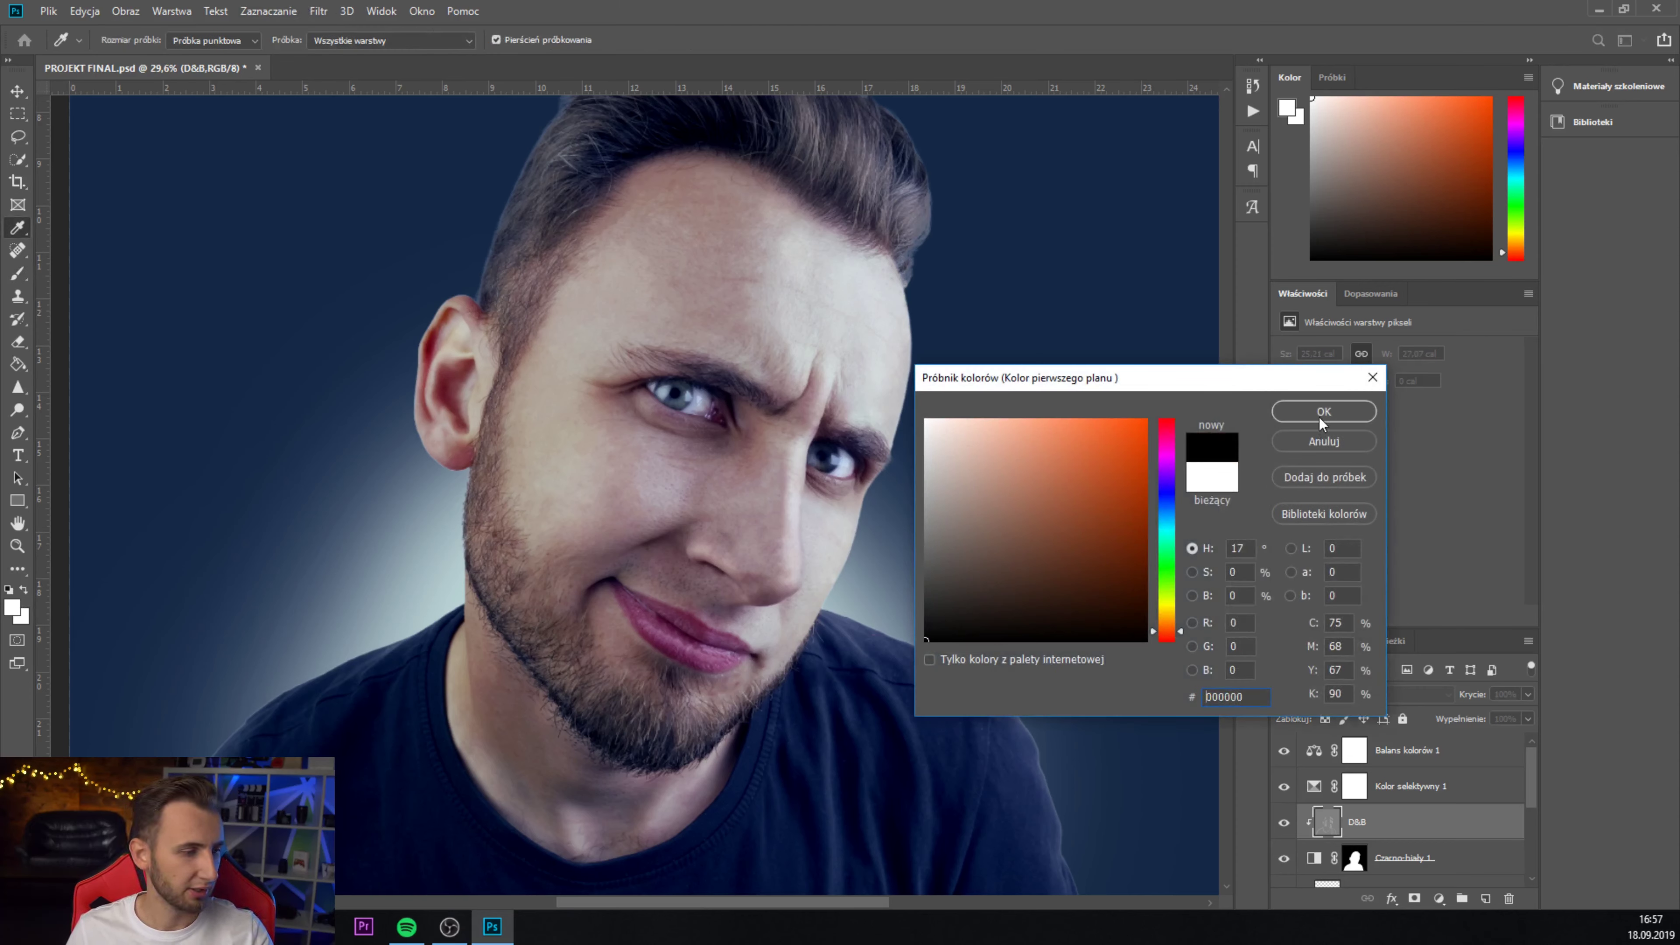
click(1318, 419)
click(127, 41)
drag(129, 95, 153, 93)
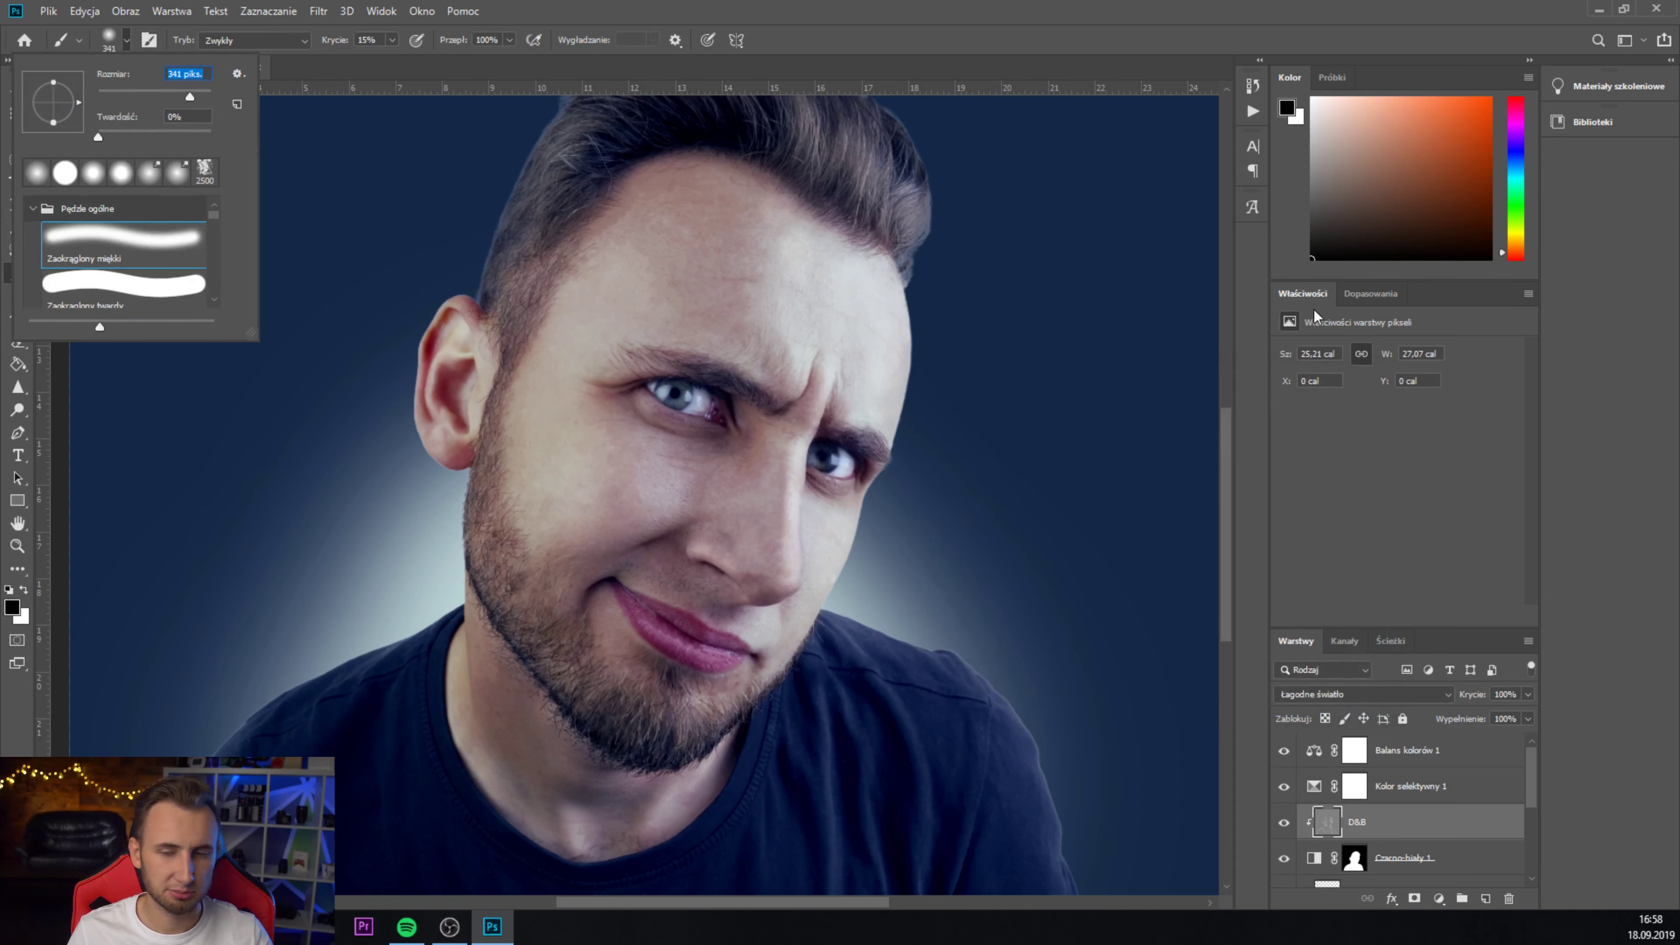
key(Return)
scroll(643, 291, up, 3)
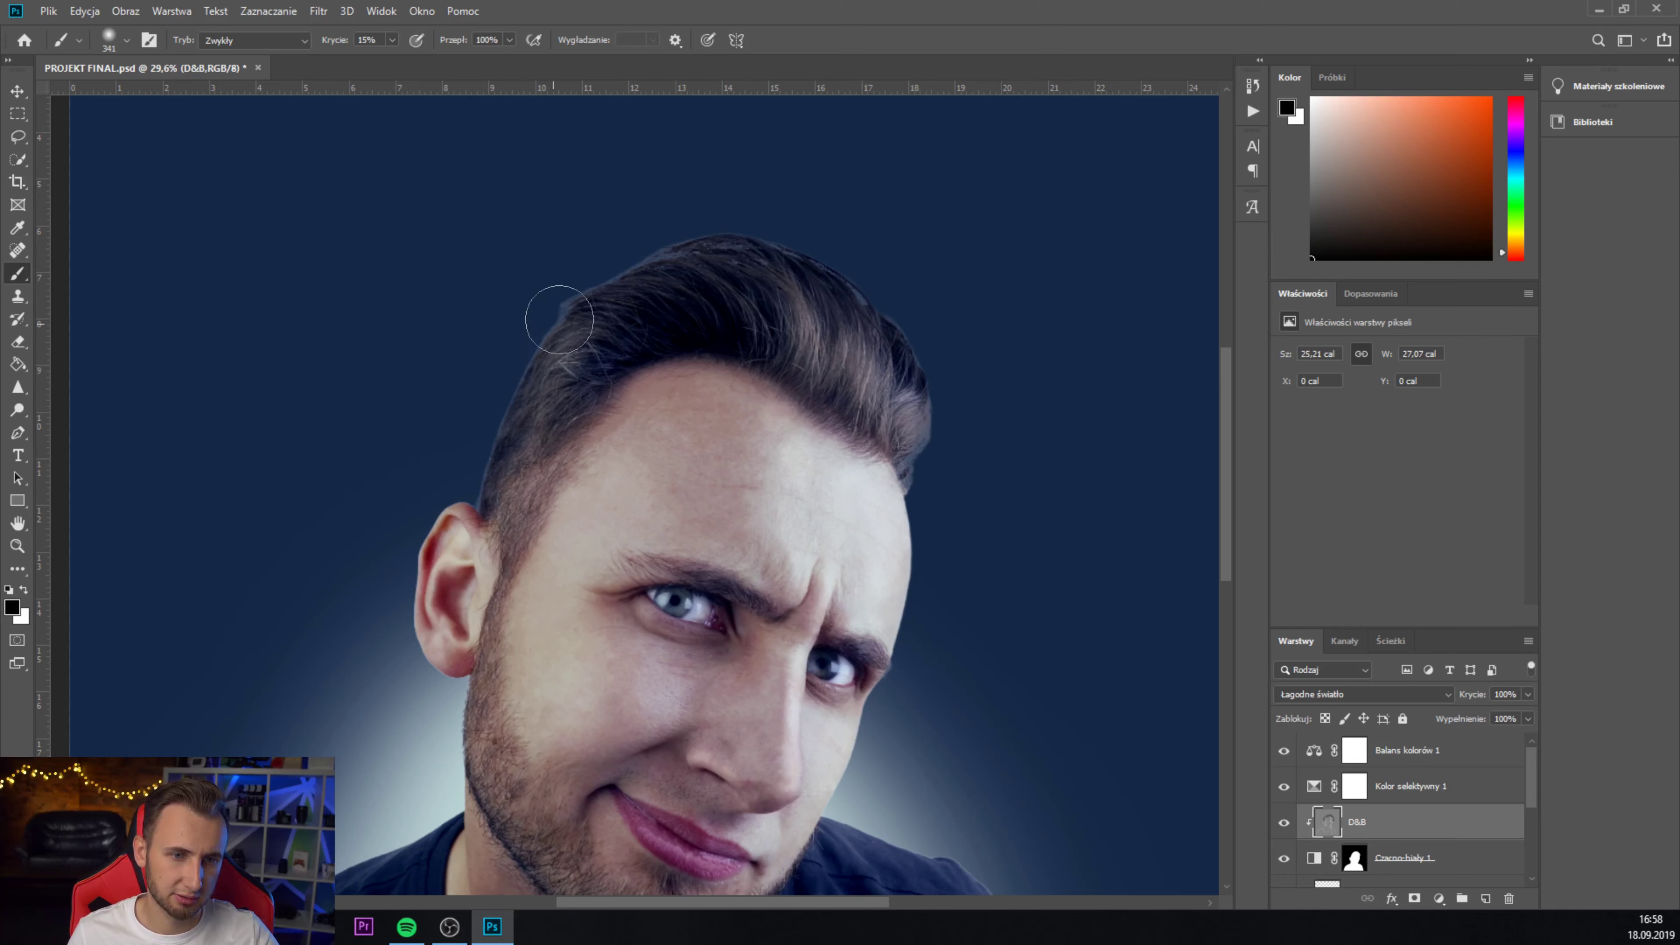
scroll(856, 406, down, 3)
scroll(856, 405, down, 7)
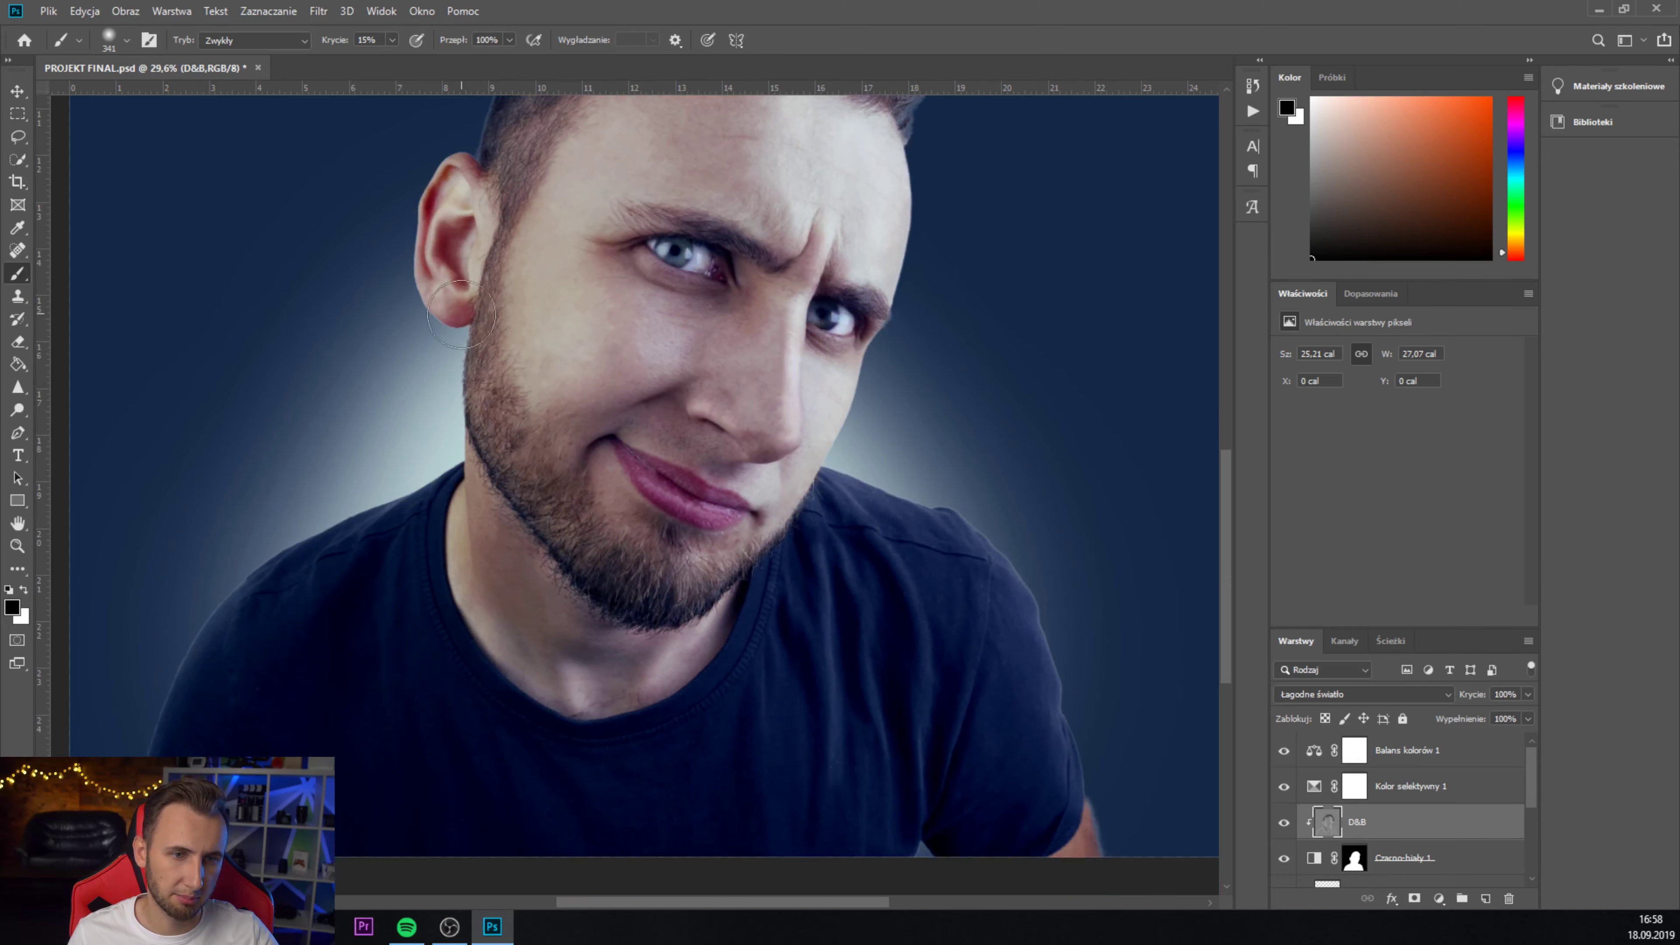
scroll(814, 532, down, 2)
scroll(596, 430, down, 2)
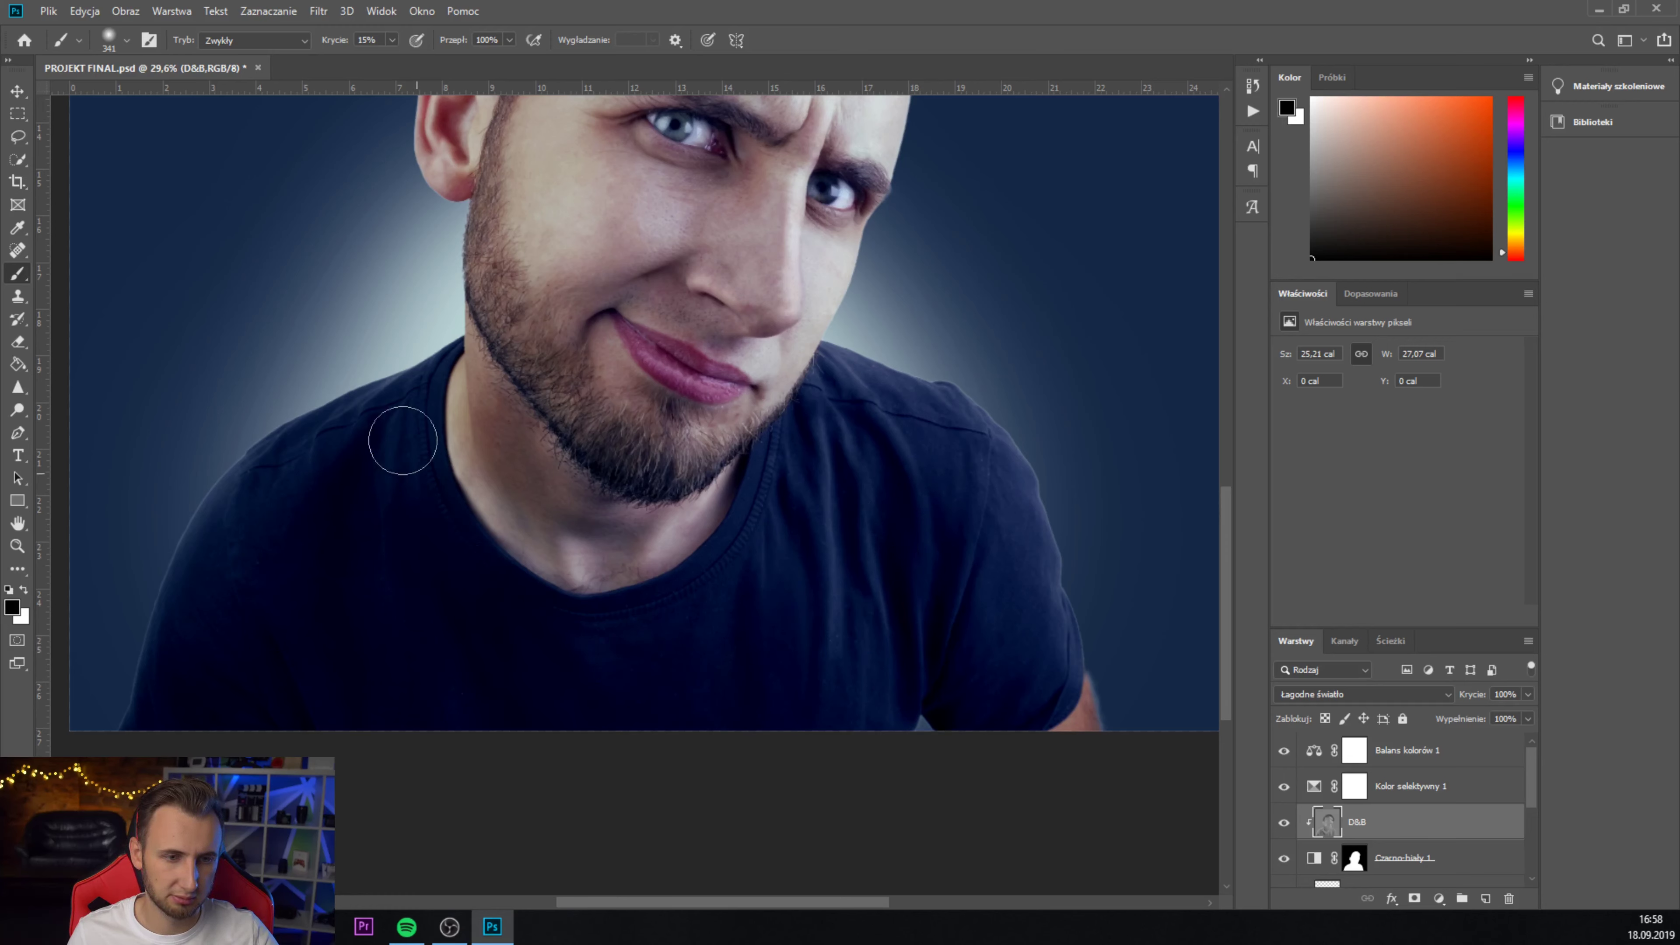
scroll(715, 524, down, 3)
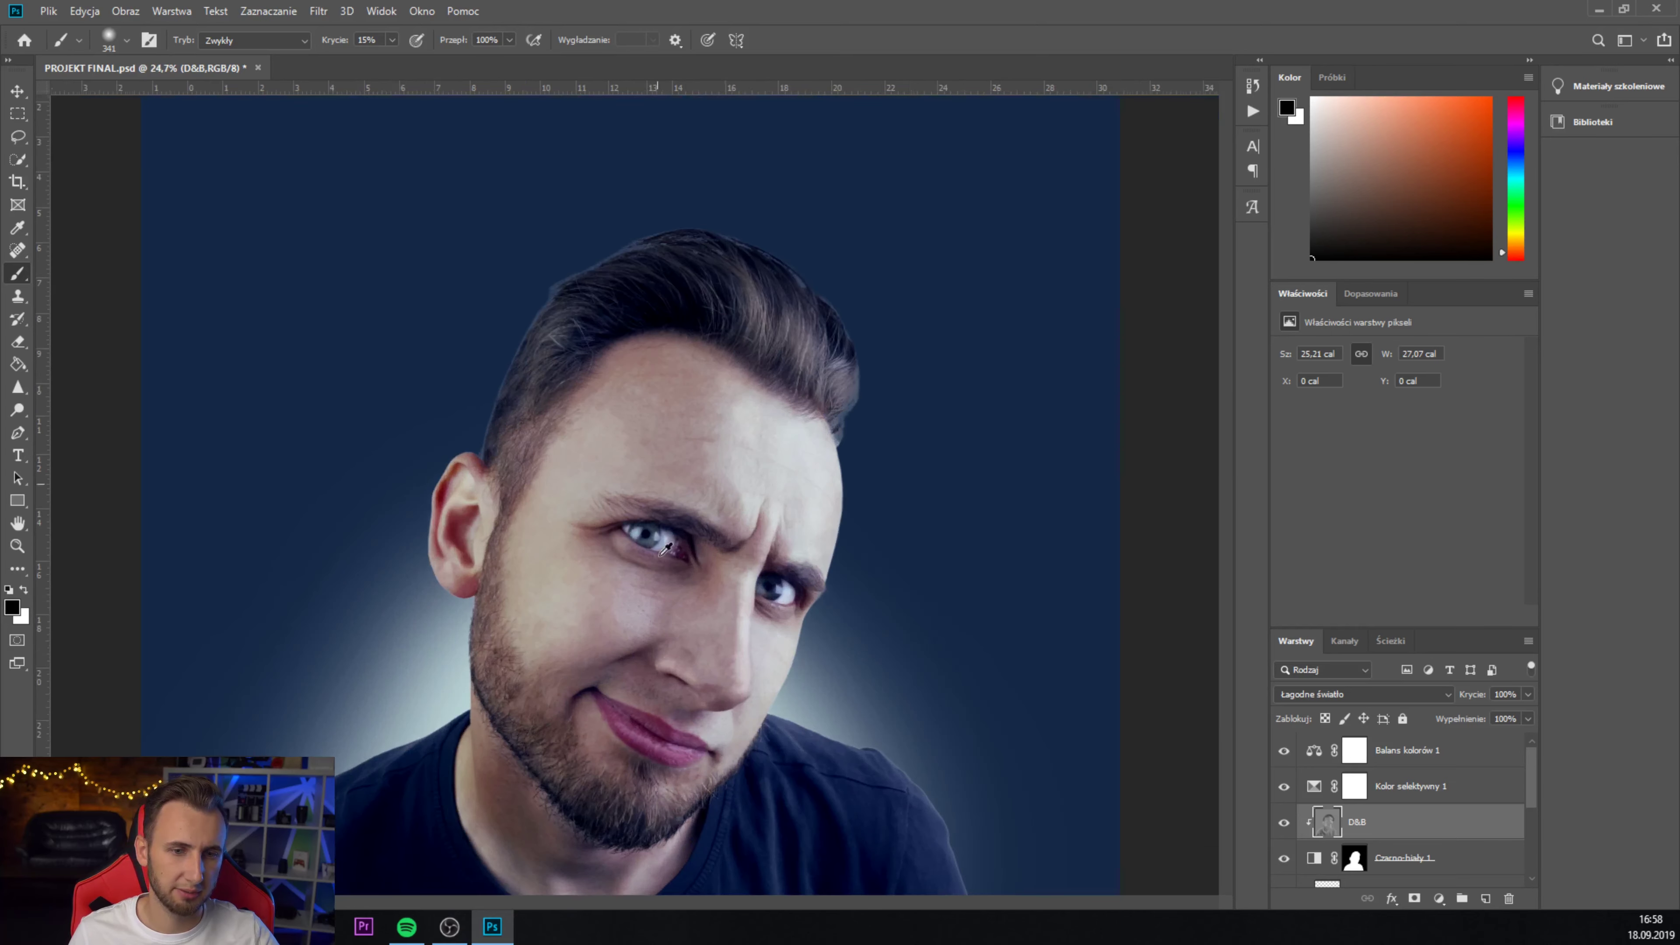
scroll(662, 298, up, 4)
- Resize the brush through 34 px and 64 px, ending at 200 px
click(127, 40)
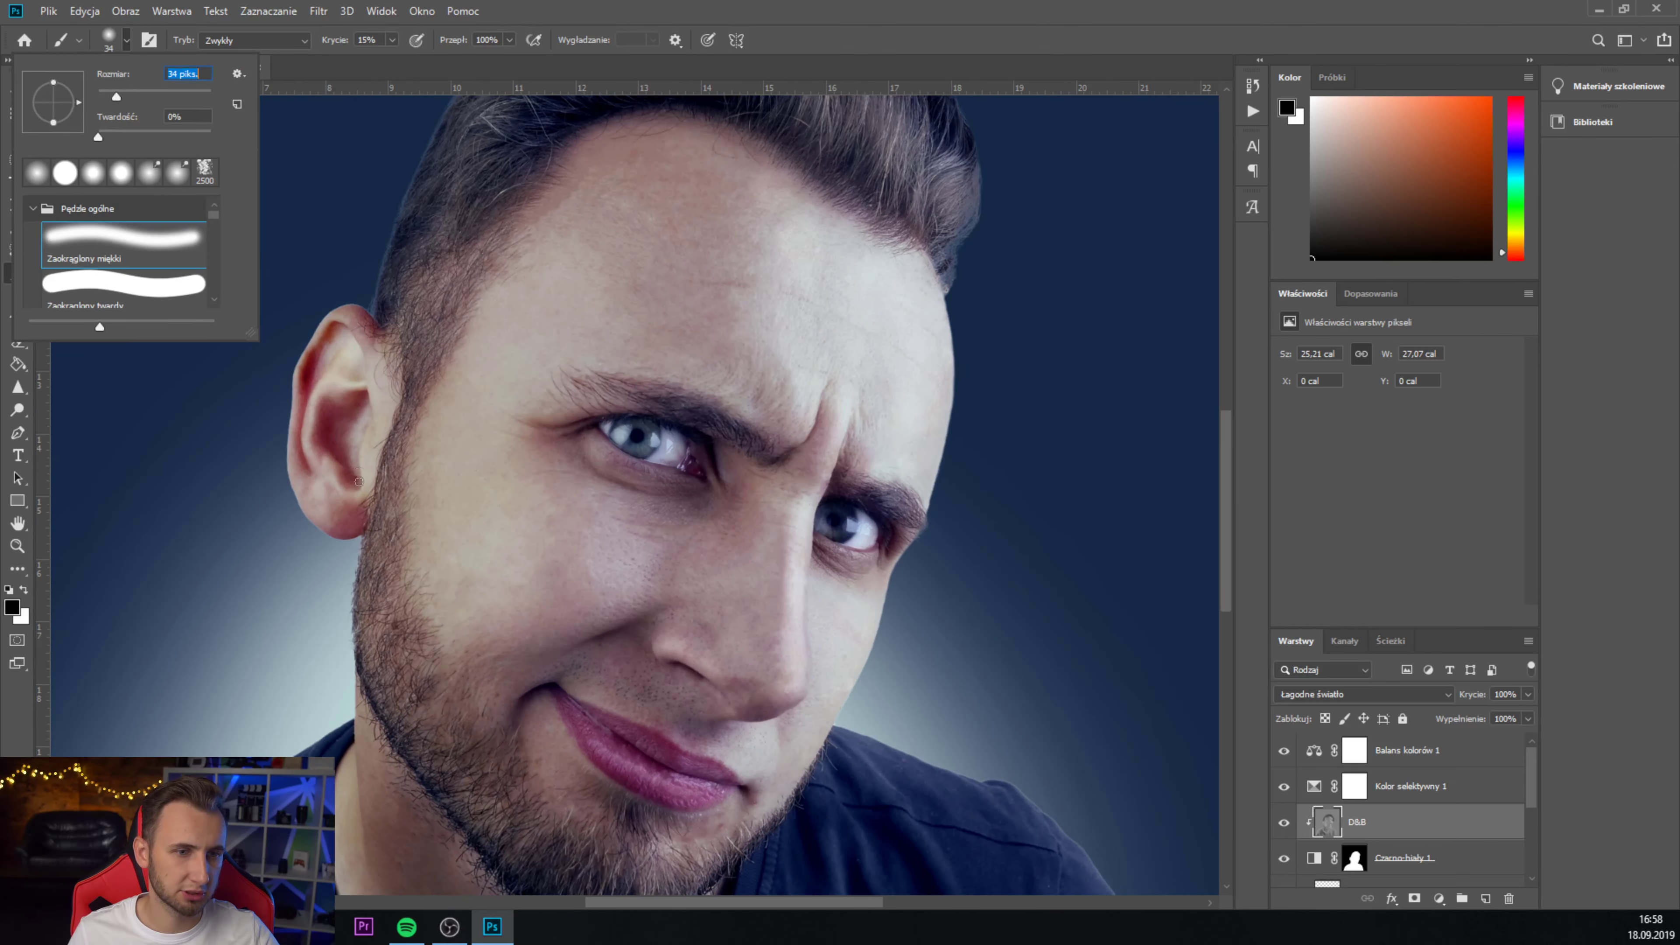
click(327, 338)
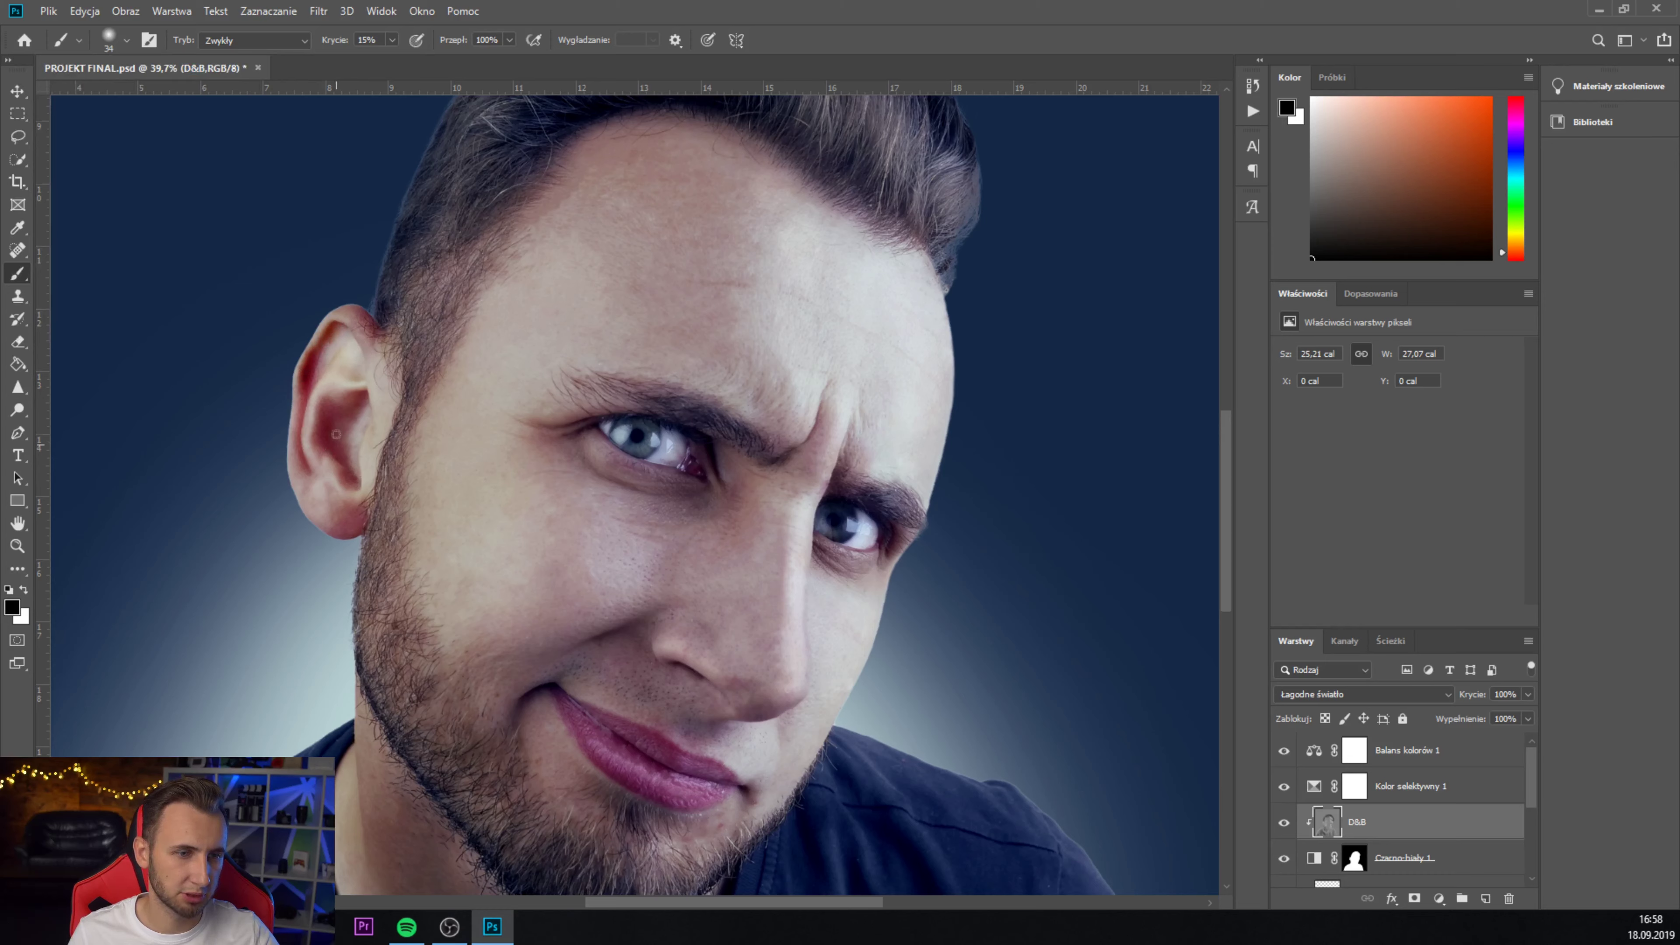
click(127, 40)
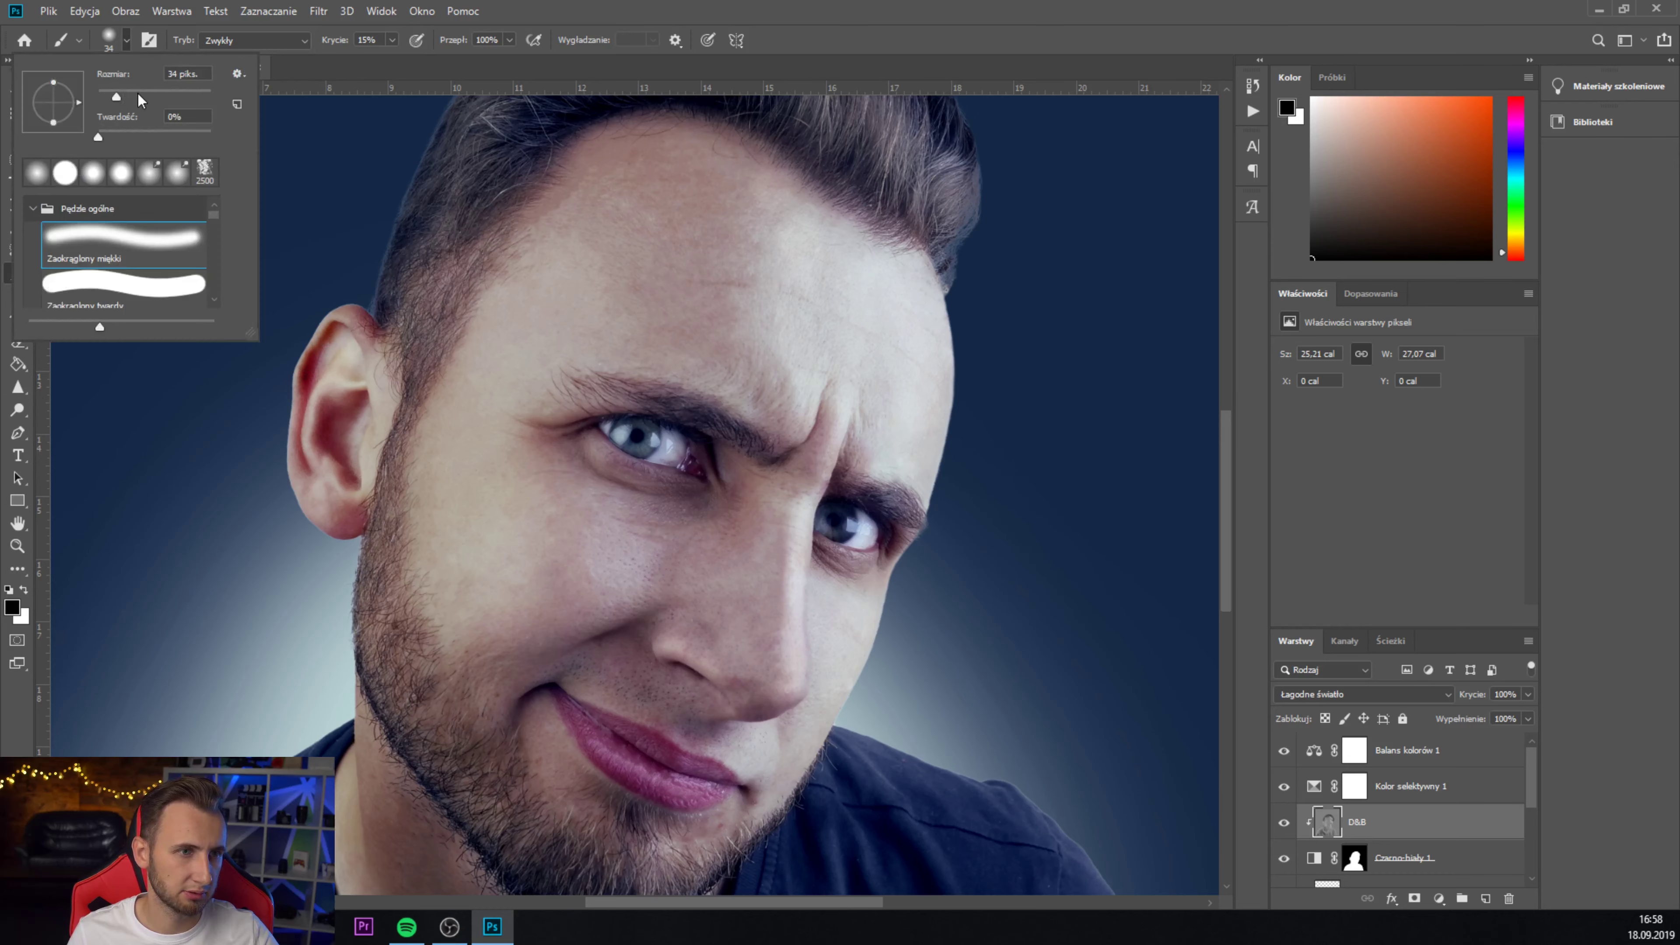
click(344, 486)
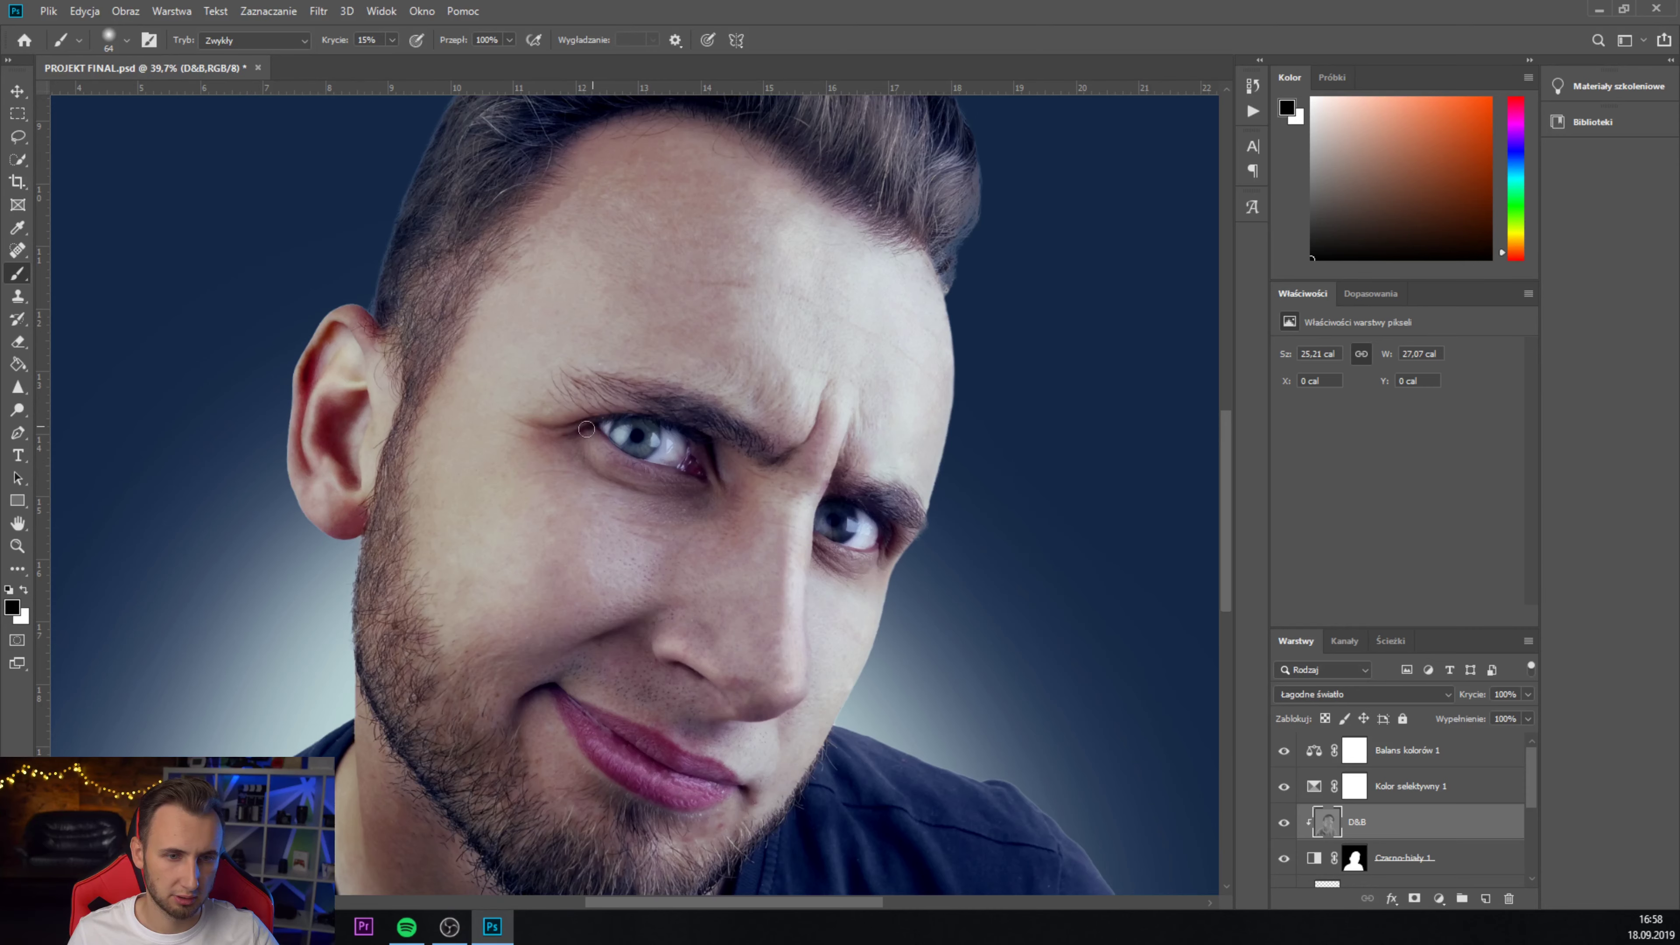
scroll(596, 421, down, 3)
key(bracketright)
key(bracketright)
key(bracketright)
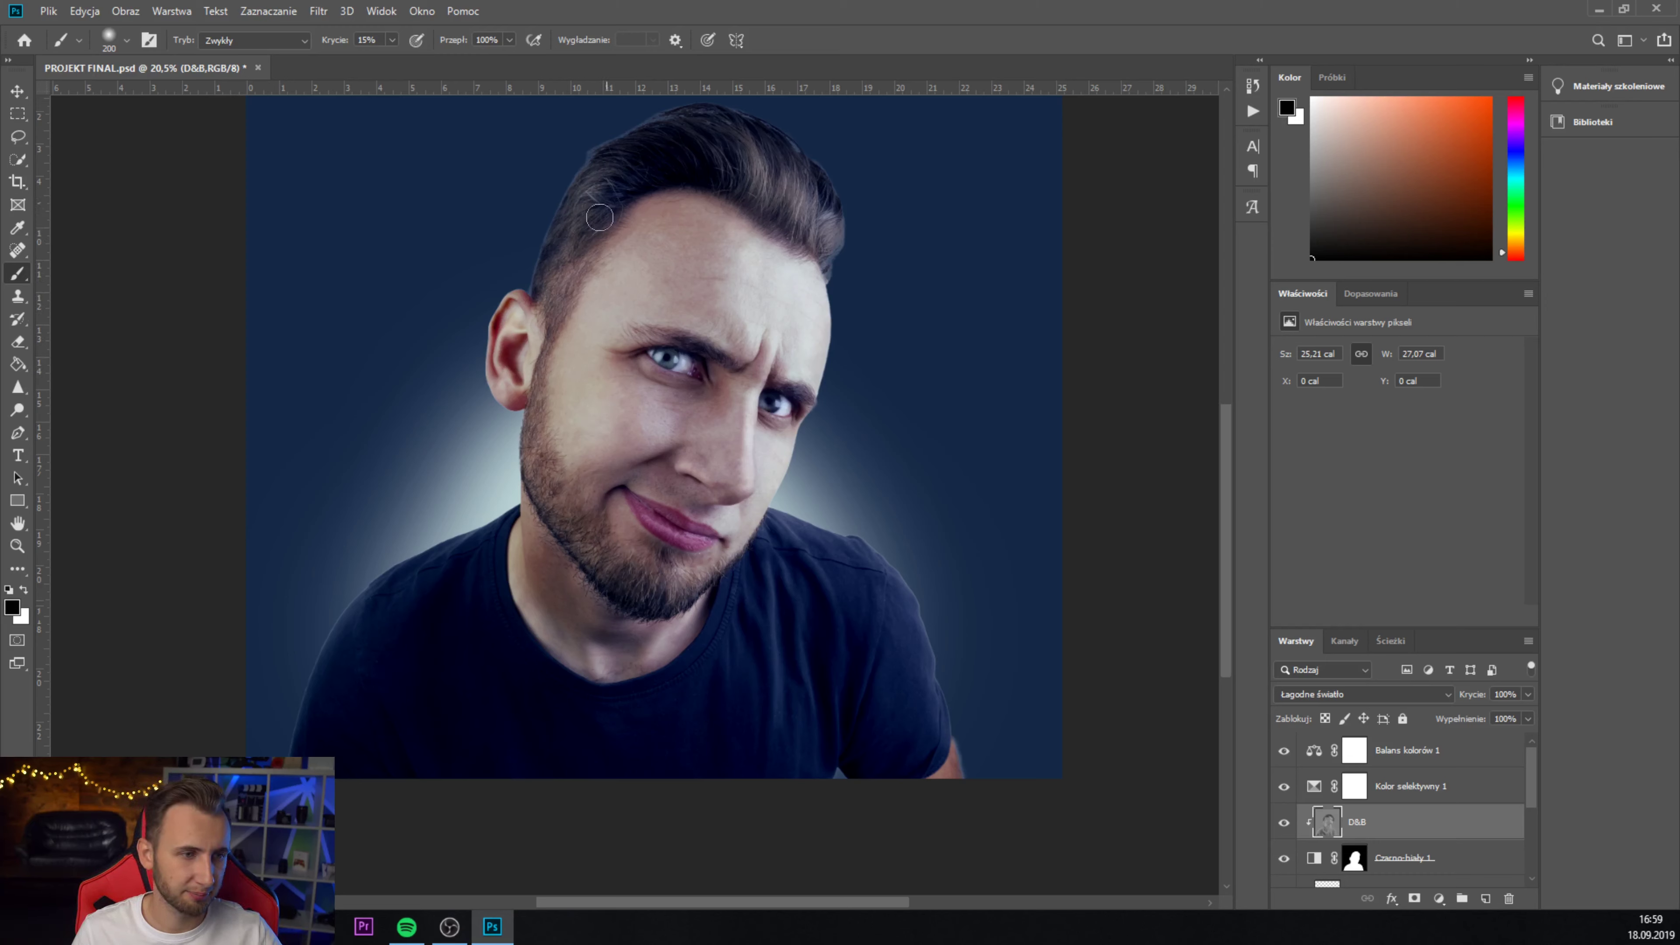
- Select Balans kolorów 1 and begin a new layer above it with Ctrl+Shift+N
click(1468, 755)
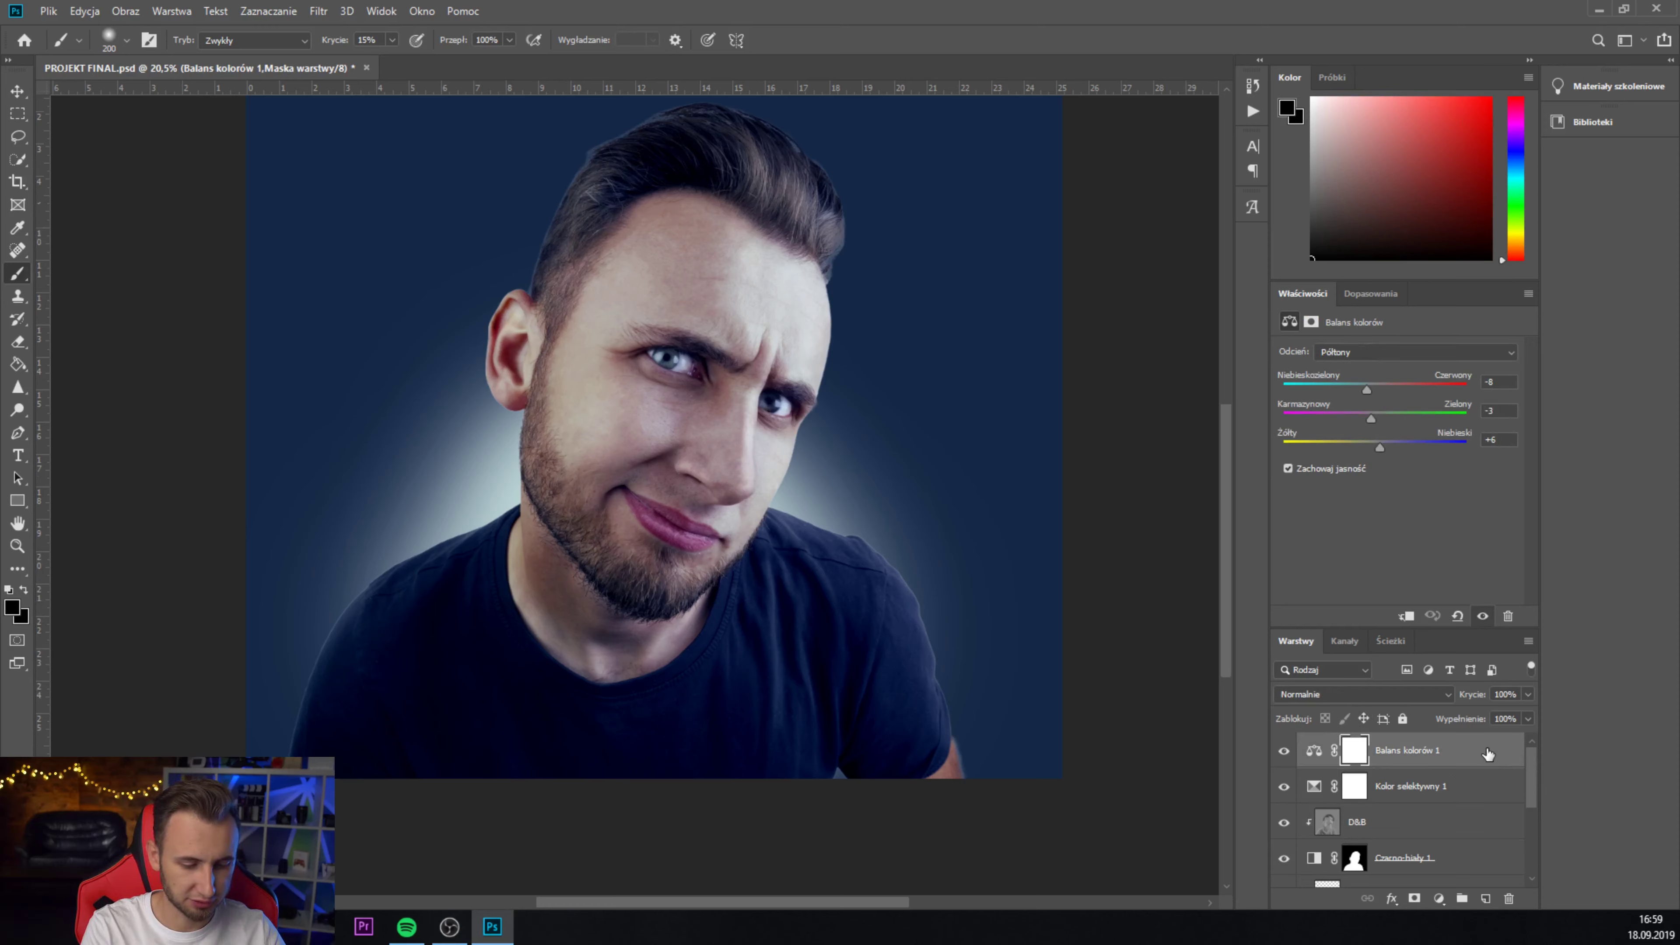
key(ctrl+shift+n)
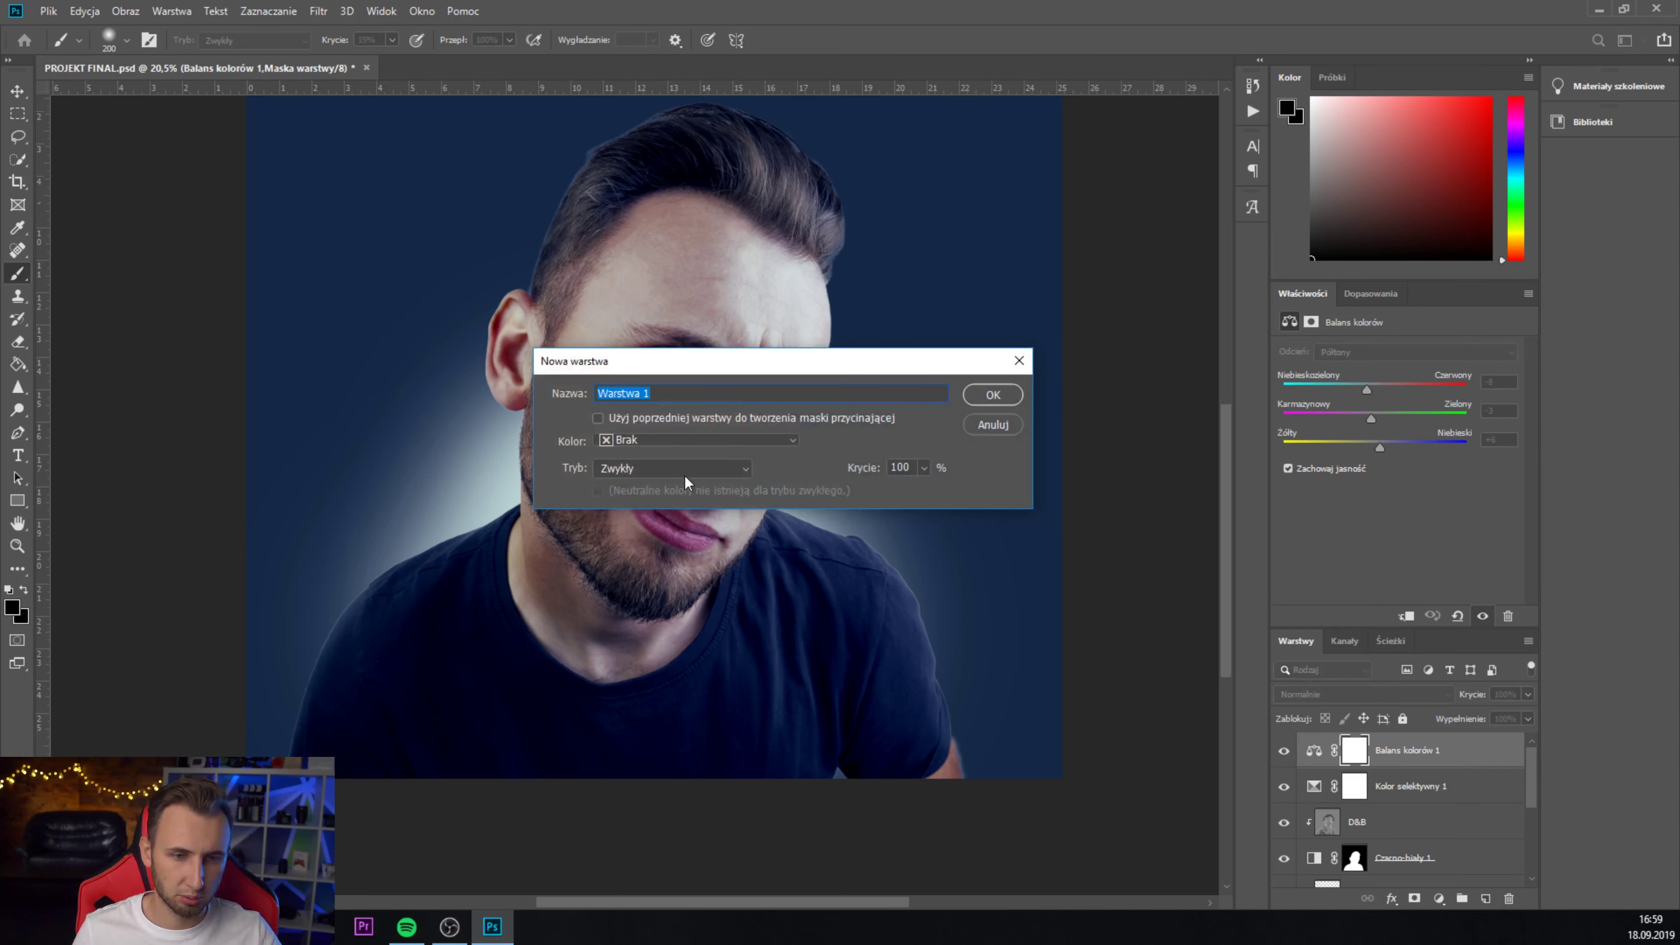
- Create Warstwa 1 in Łagodne światło (Soft Light) blend mode
click(685, 470)
click(662, 669)
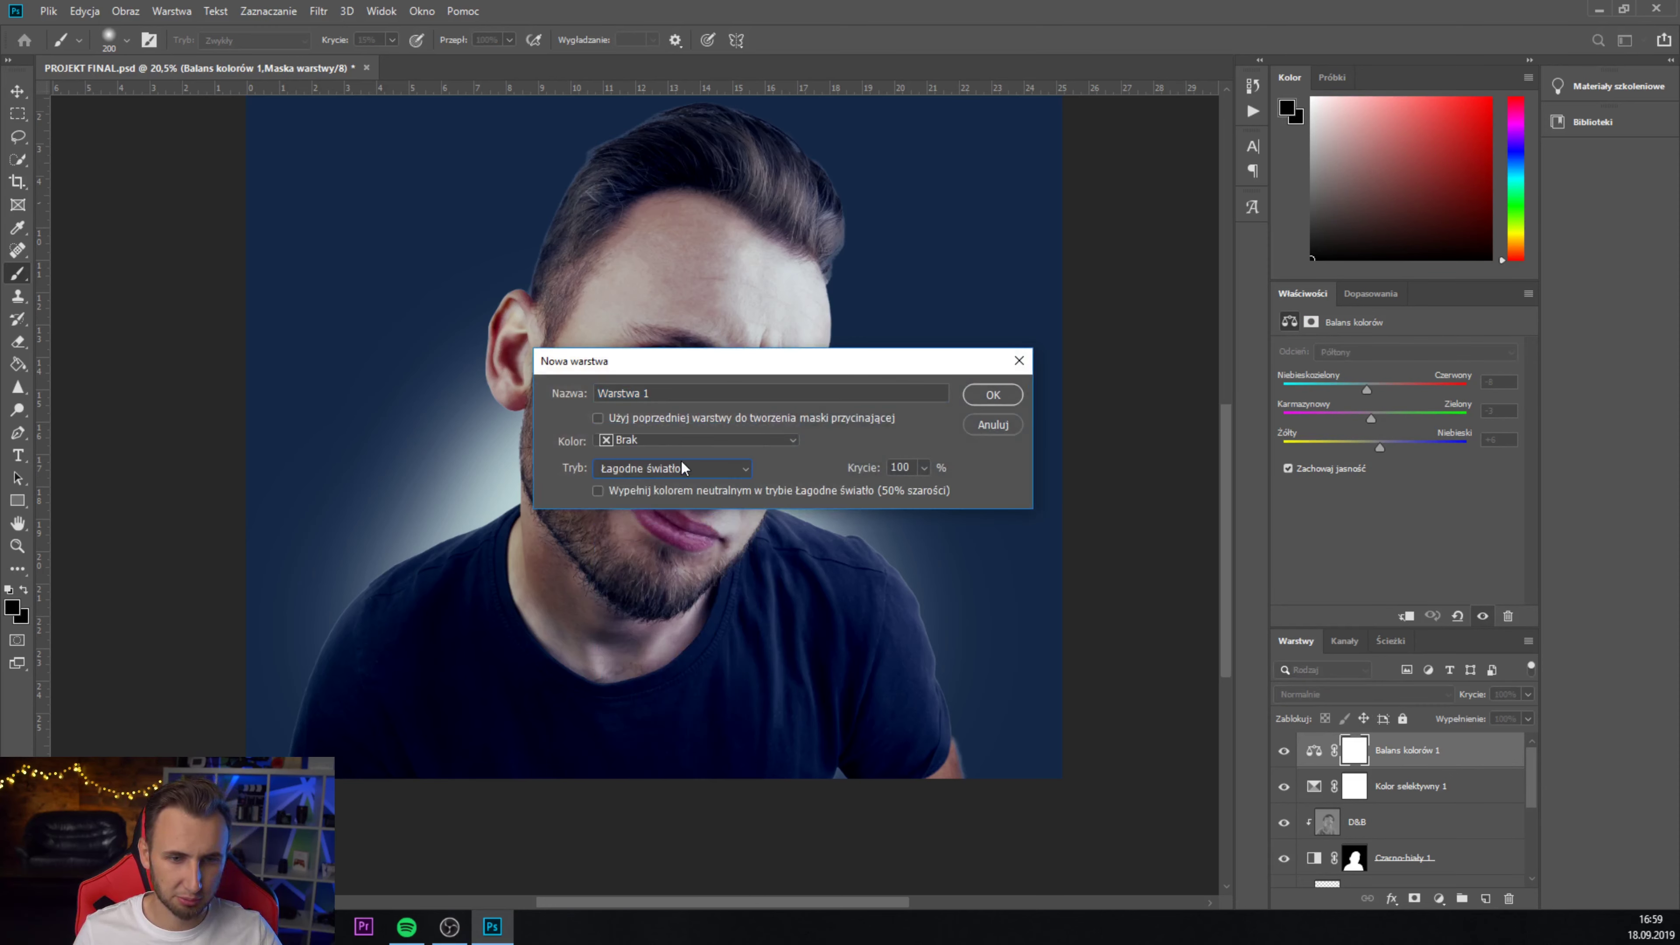
click(993, 396)
- Mask Warstwa 1 to the subject's silhouette loaded from the Czarno-biały mask
scroll(1424, 804, down, 1)
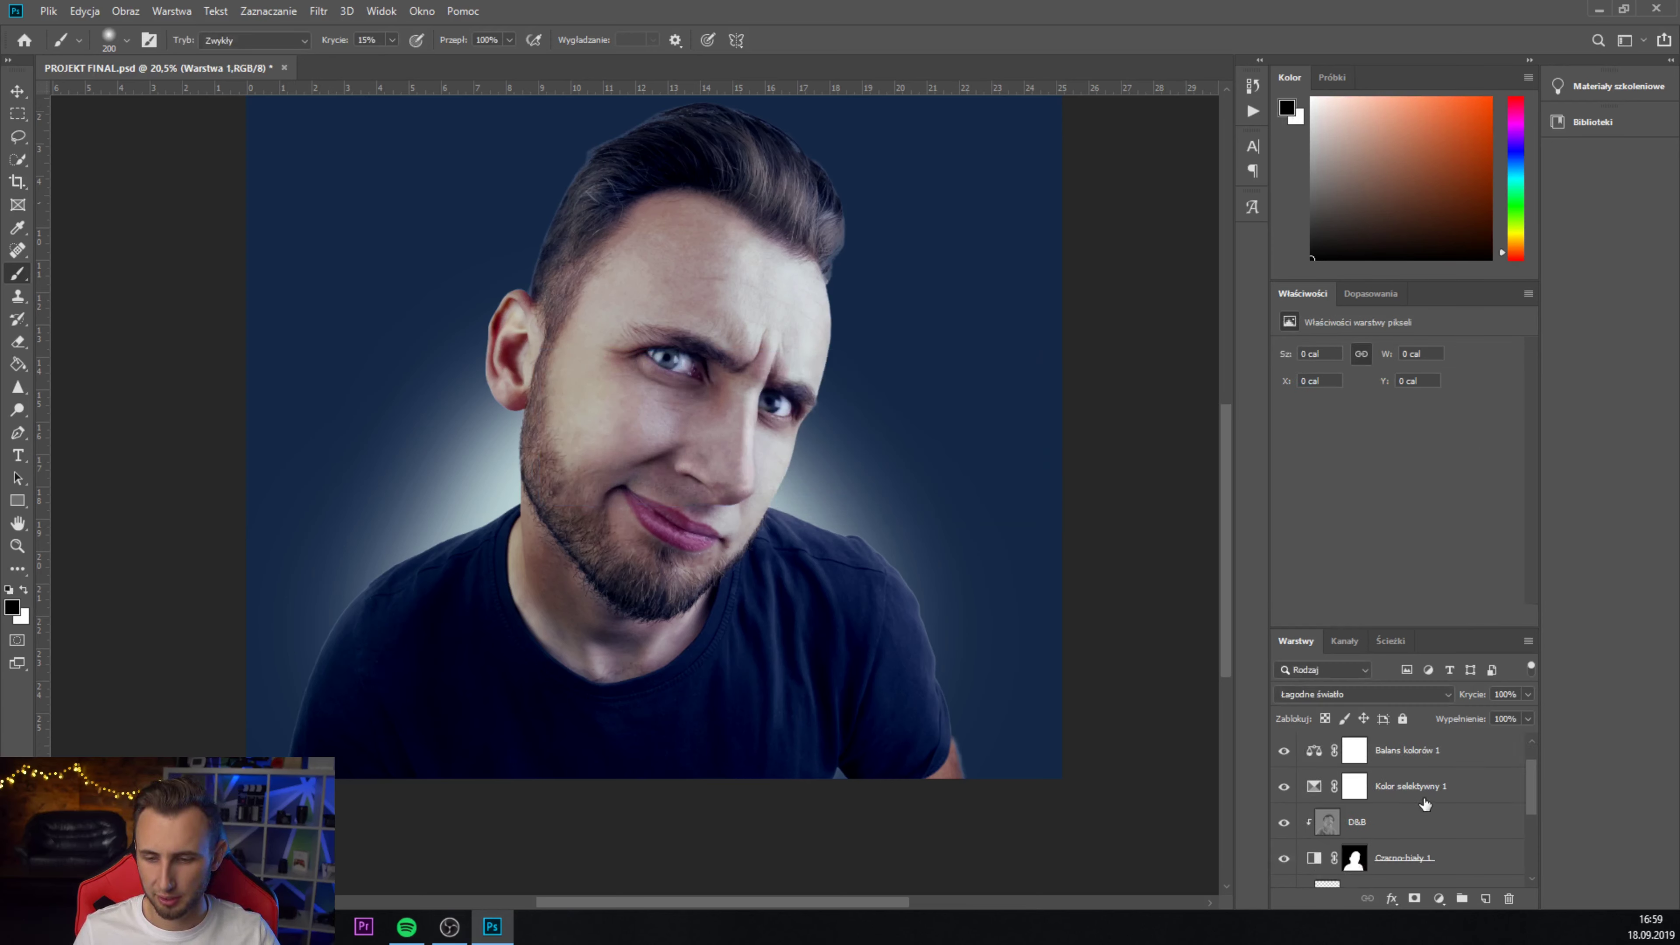
ctrl+click(1356, 858)
scroll(1336, 860, up, 1)
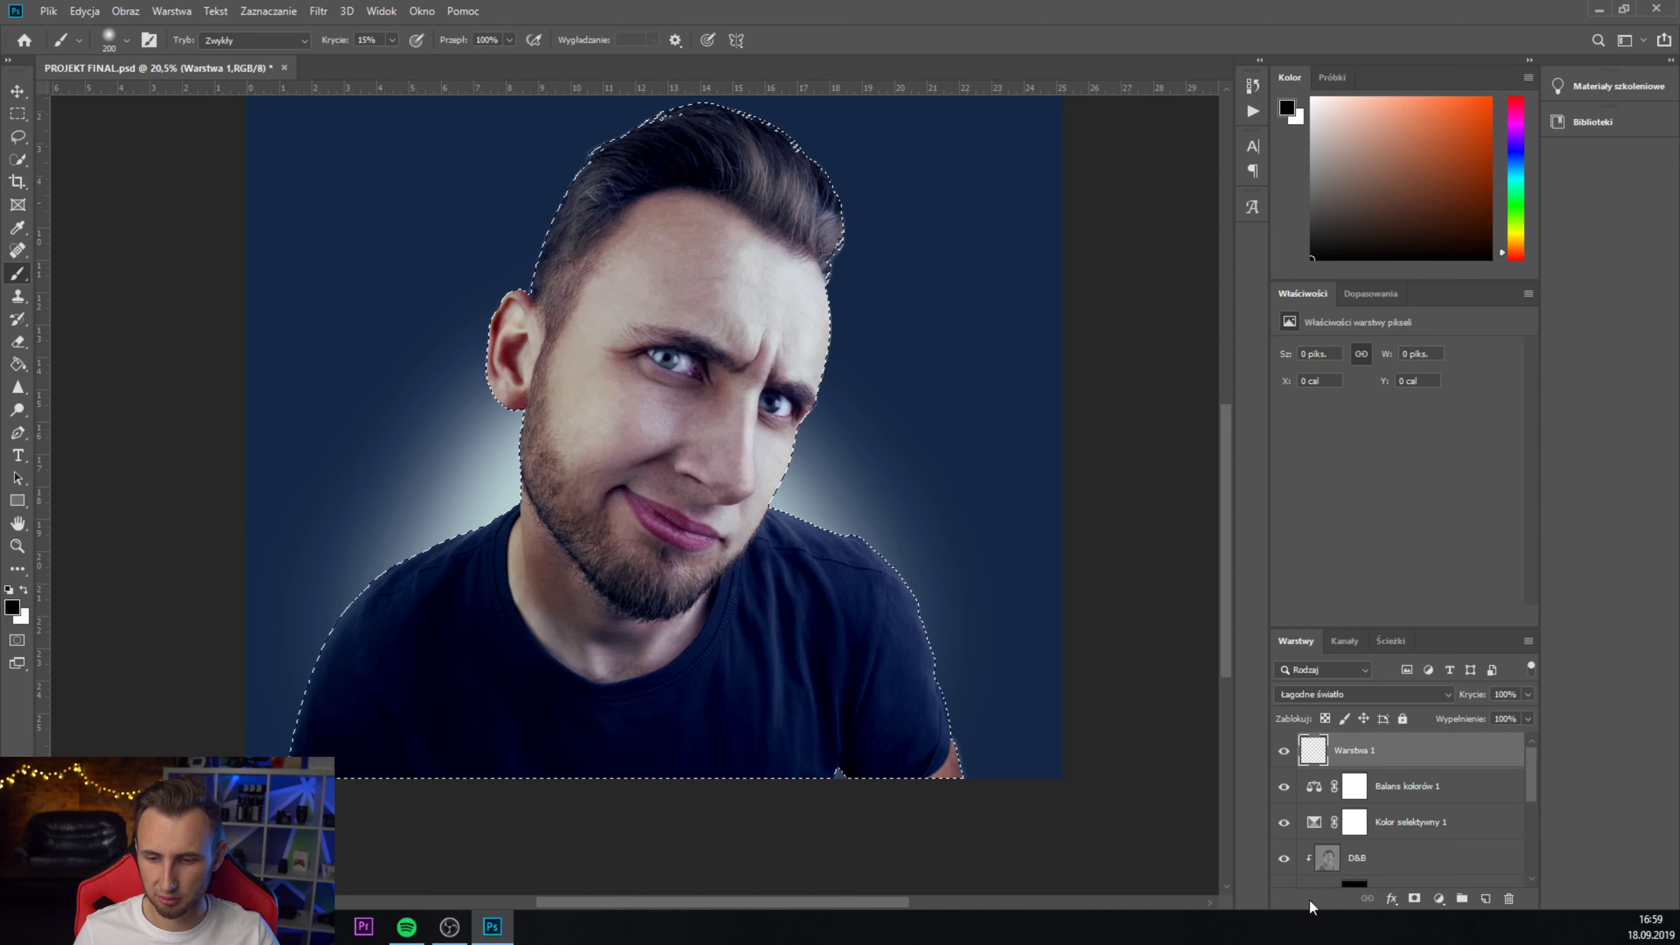
click(1414, 898)
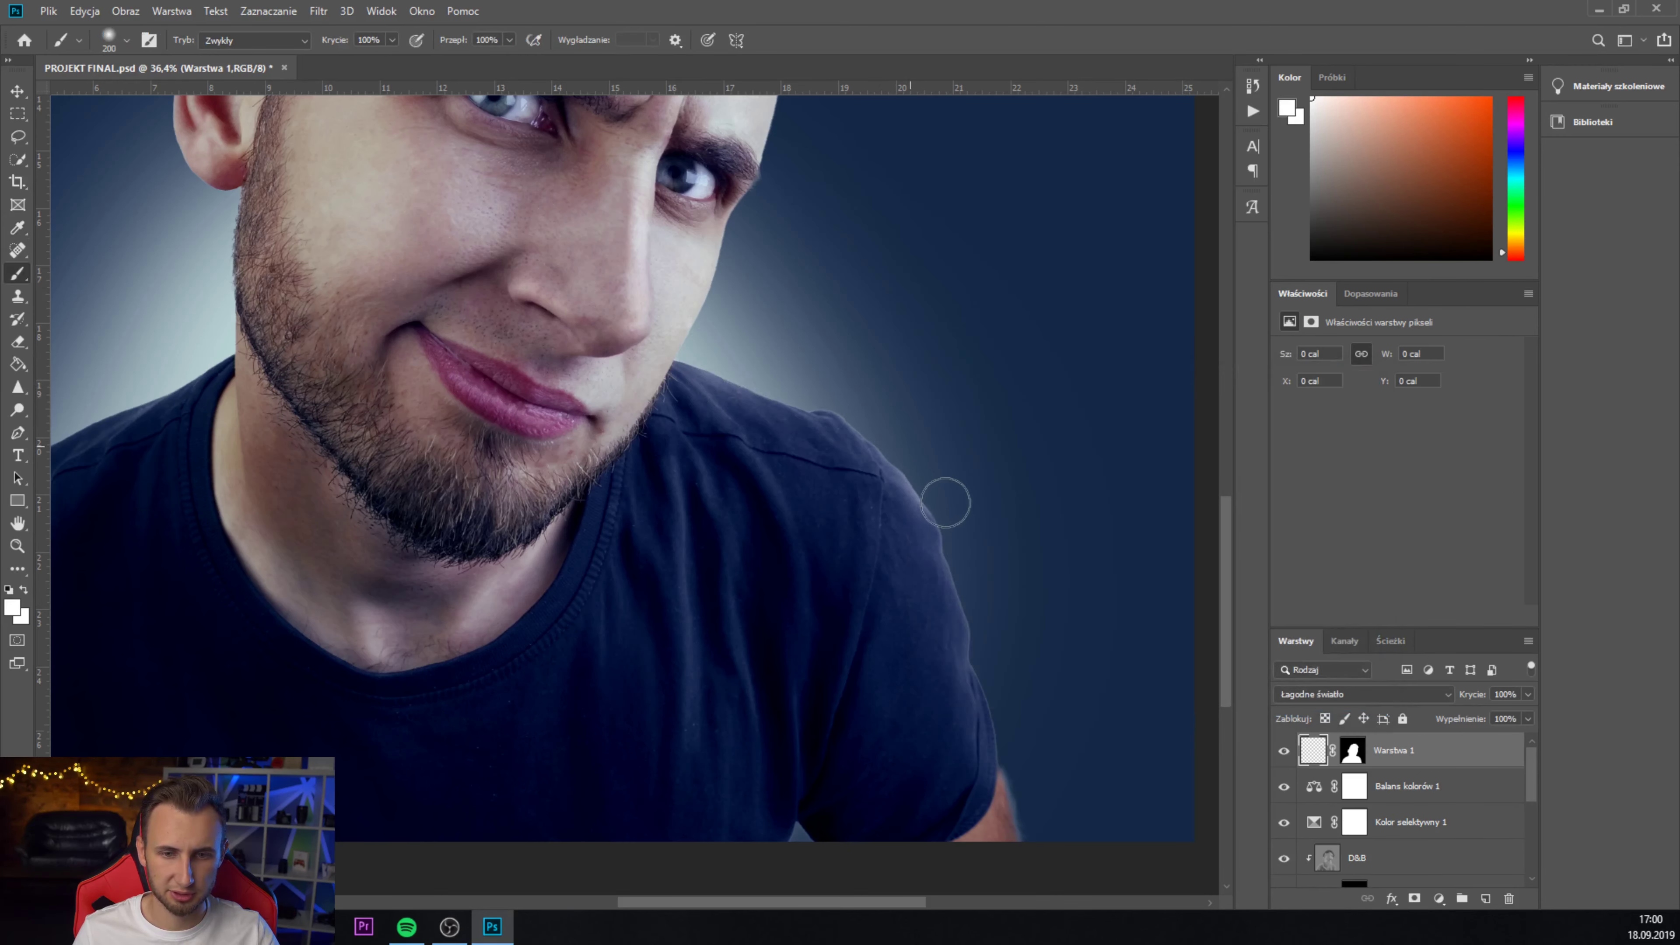
- Paint soft-light glow along the shoulder edge on Warstwa 1
drag(982, 573, 1046, 856)
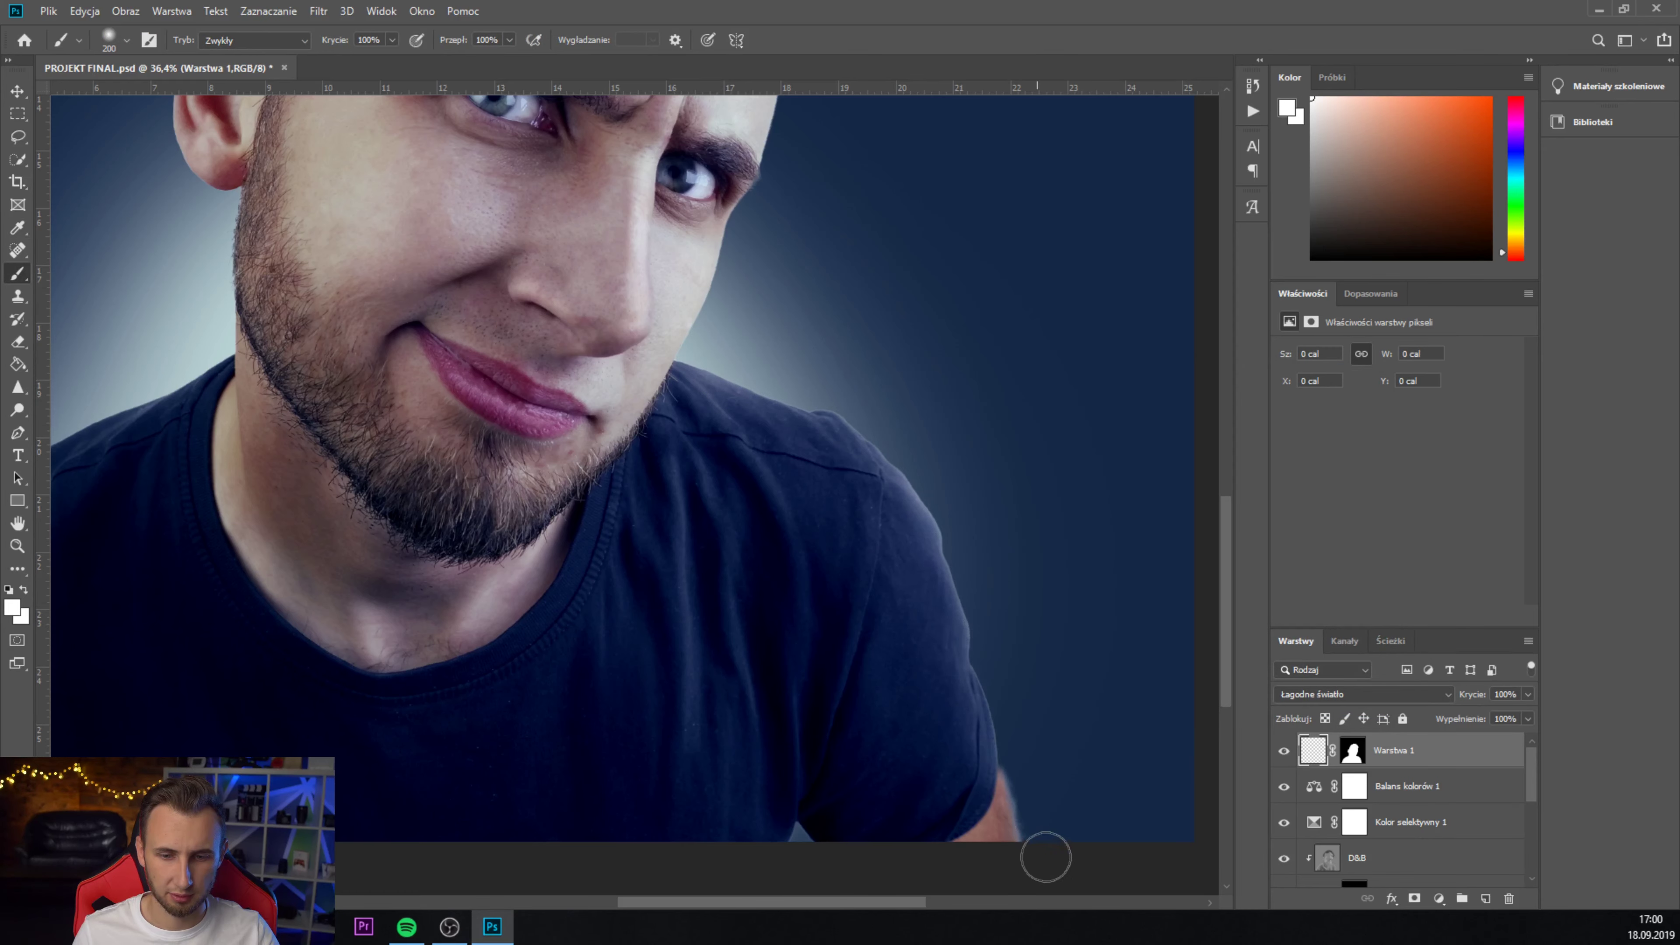
scroll(977, 600, down, 3)
scroll(1100, 384, up, 3)
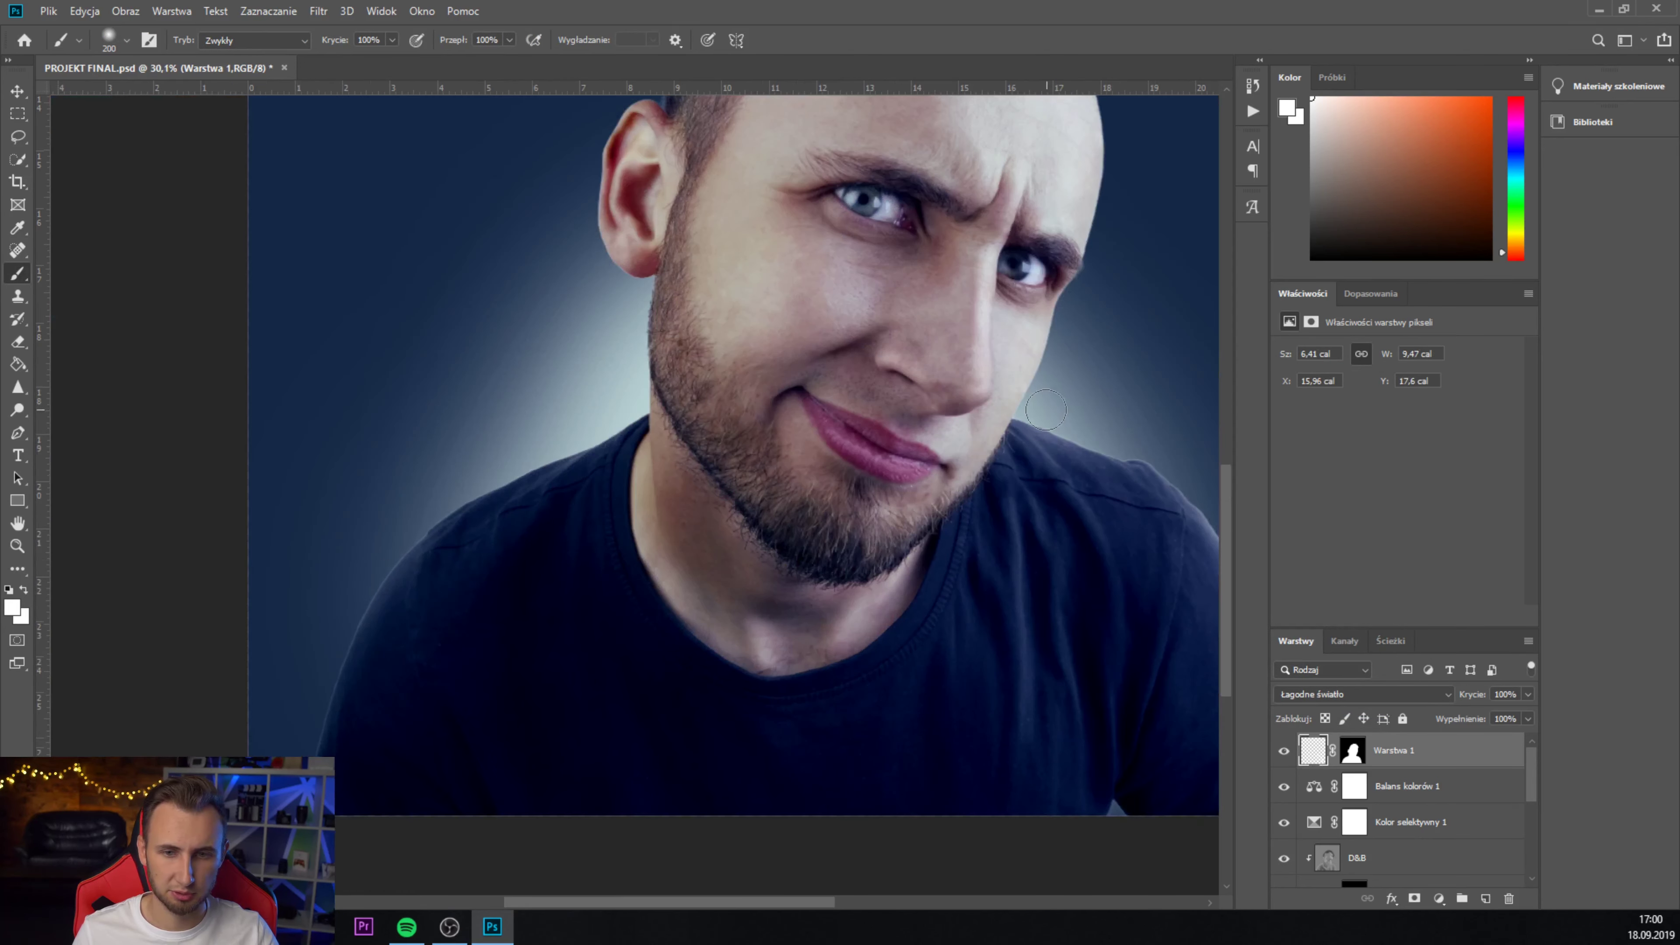
drag(1114, 441, 1164, 463)
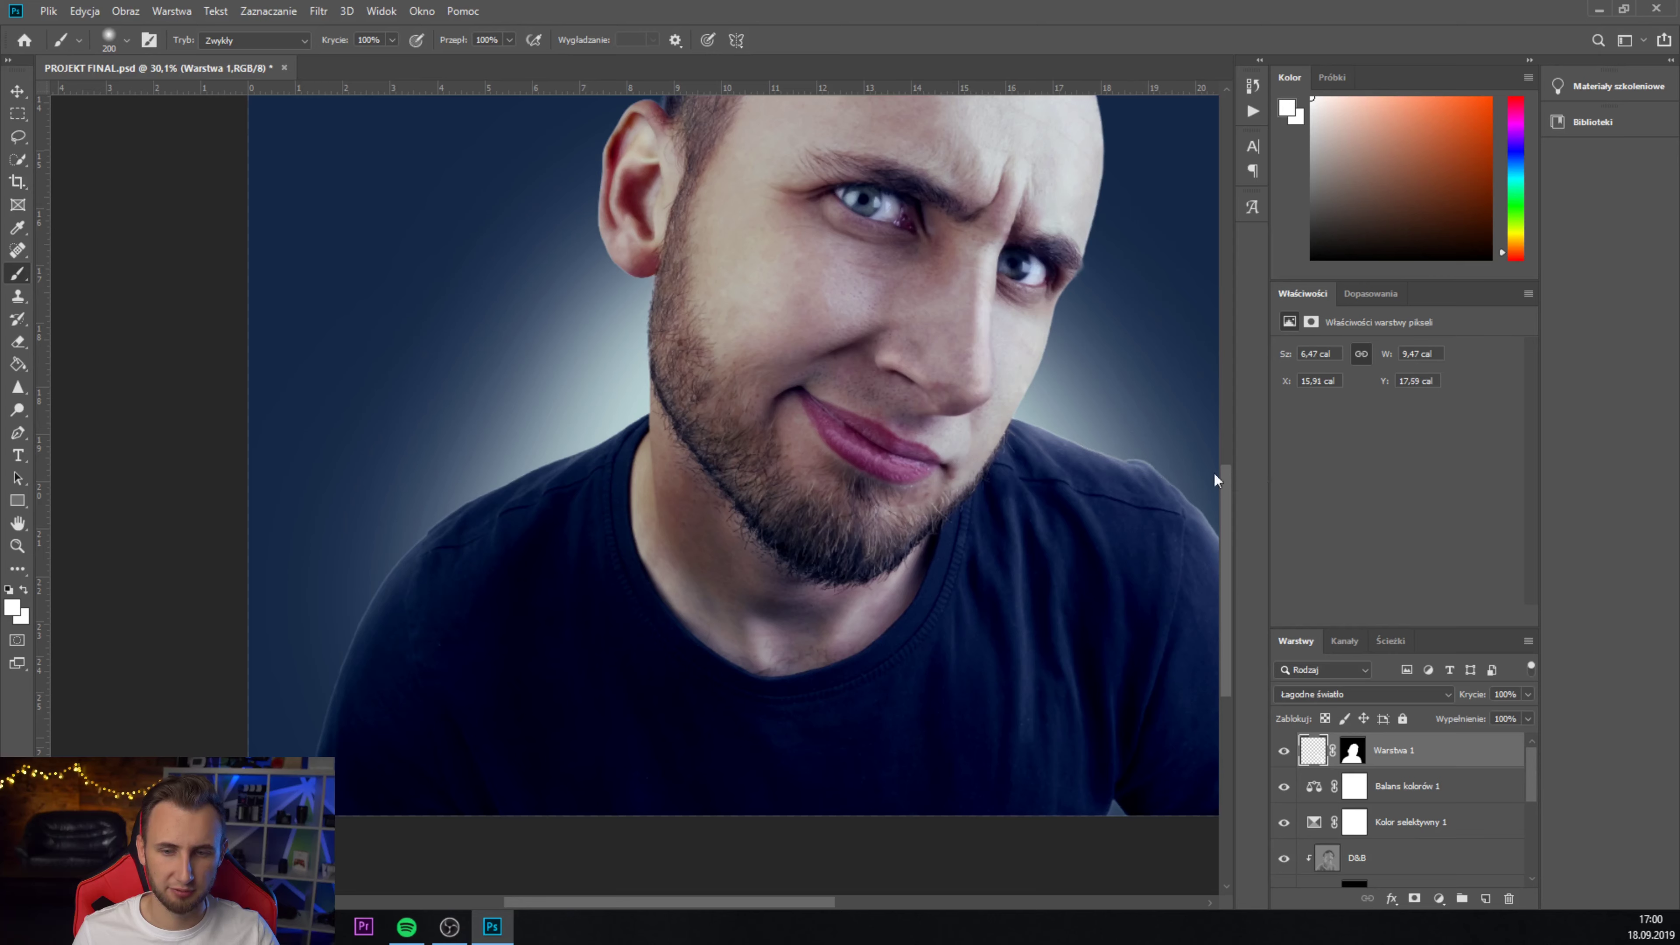
scroll(1020, 533, down, 3)
scroll(599, 697, up, 1)
scroll(394, 713, up, 3)
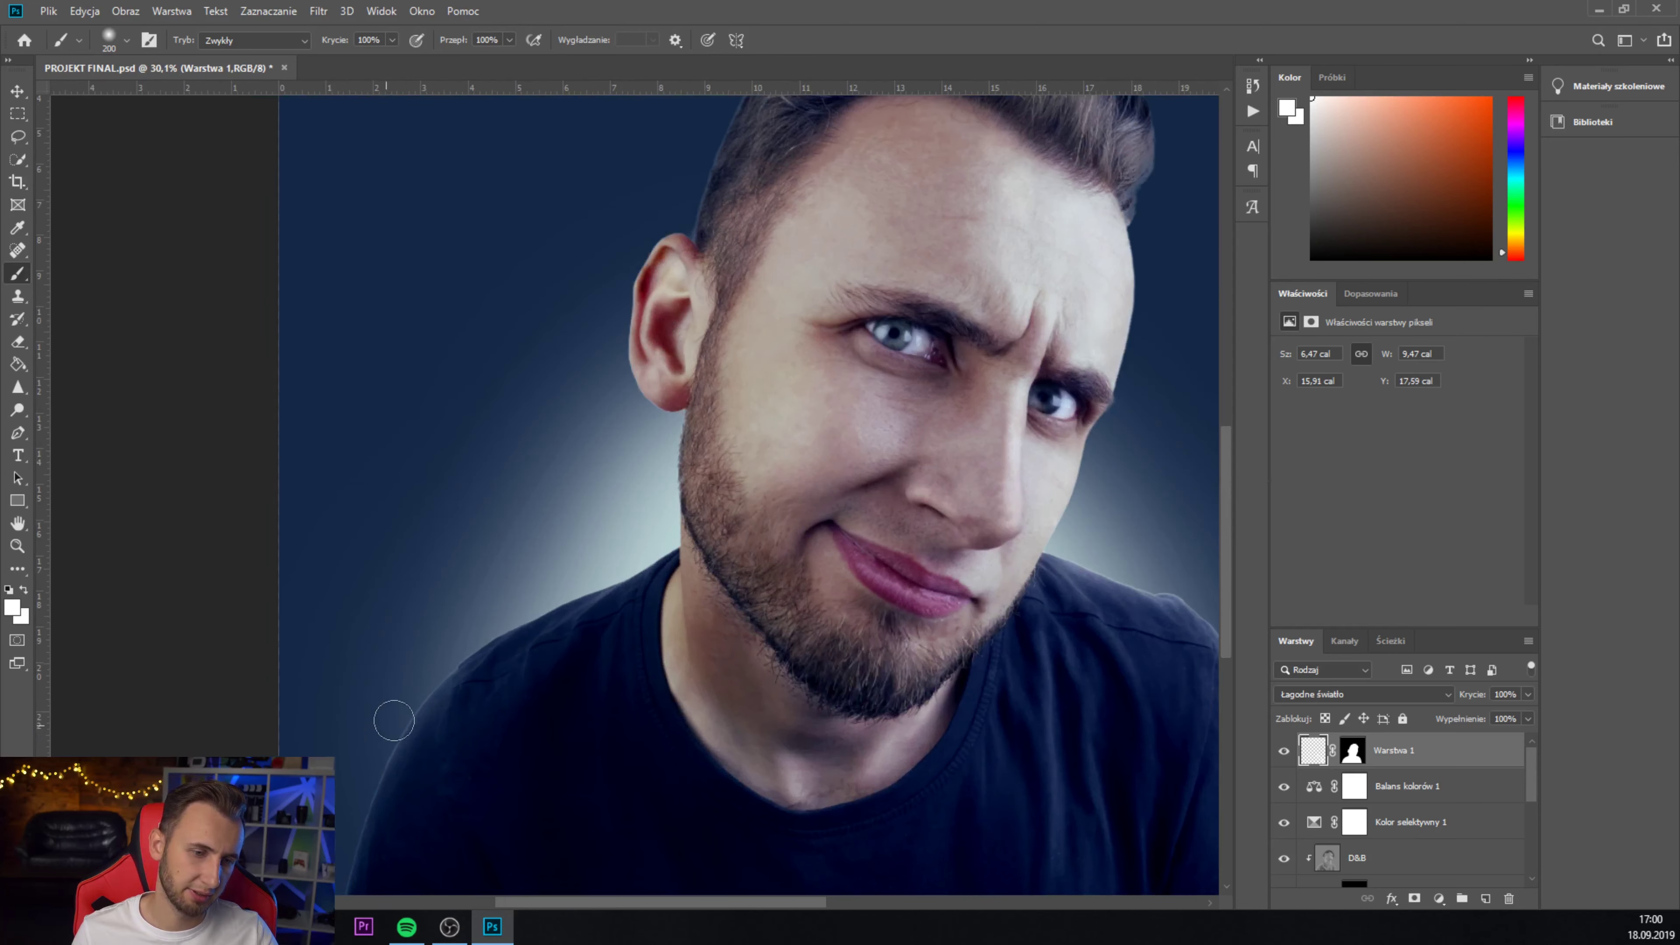
scroll(404, 648, down, 1)
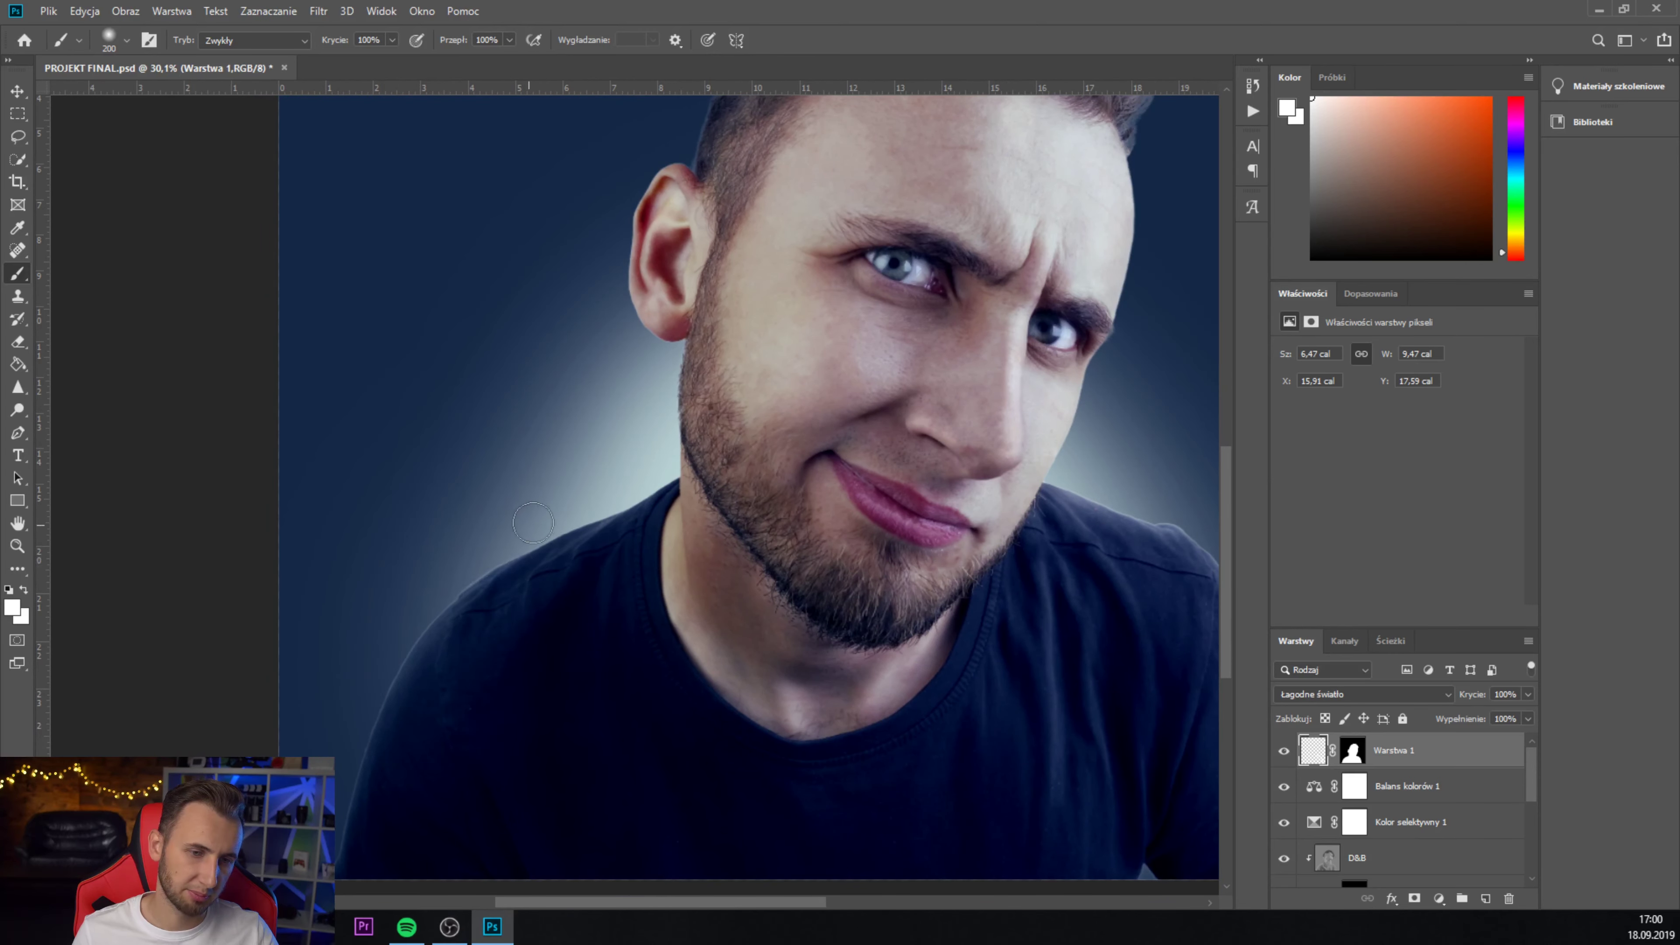
- Paint more glow along the figure's edge and up the ear
drag(585, 504, 651, 473)
scroll(469, 439, down, 3)
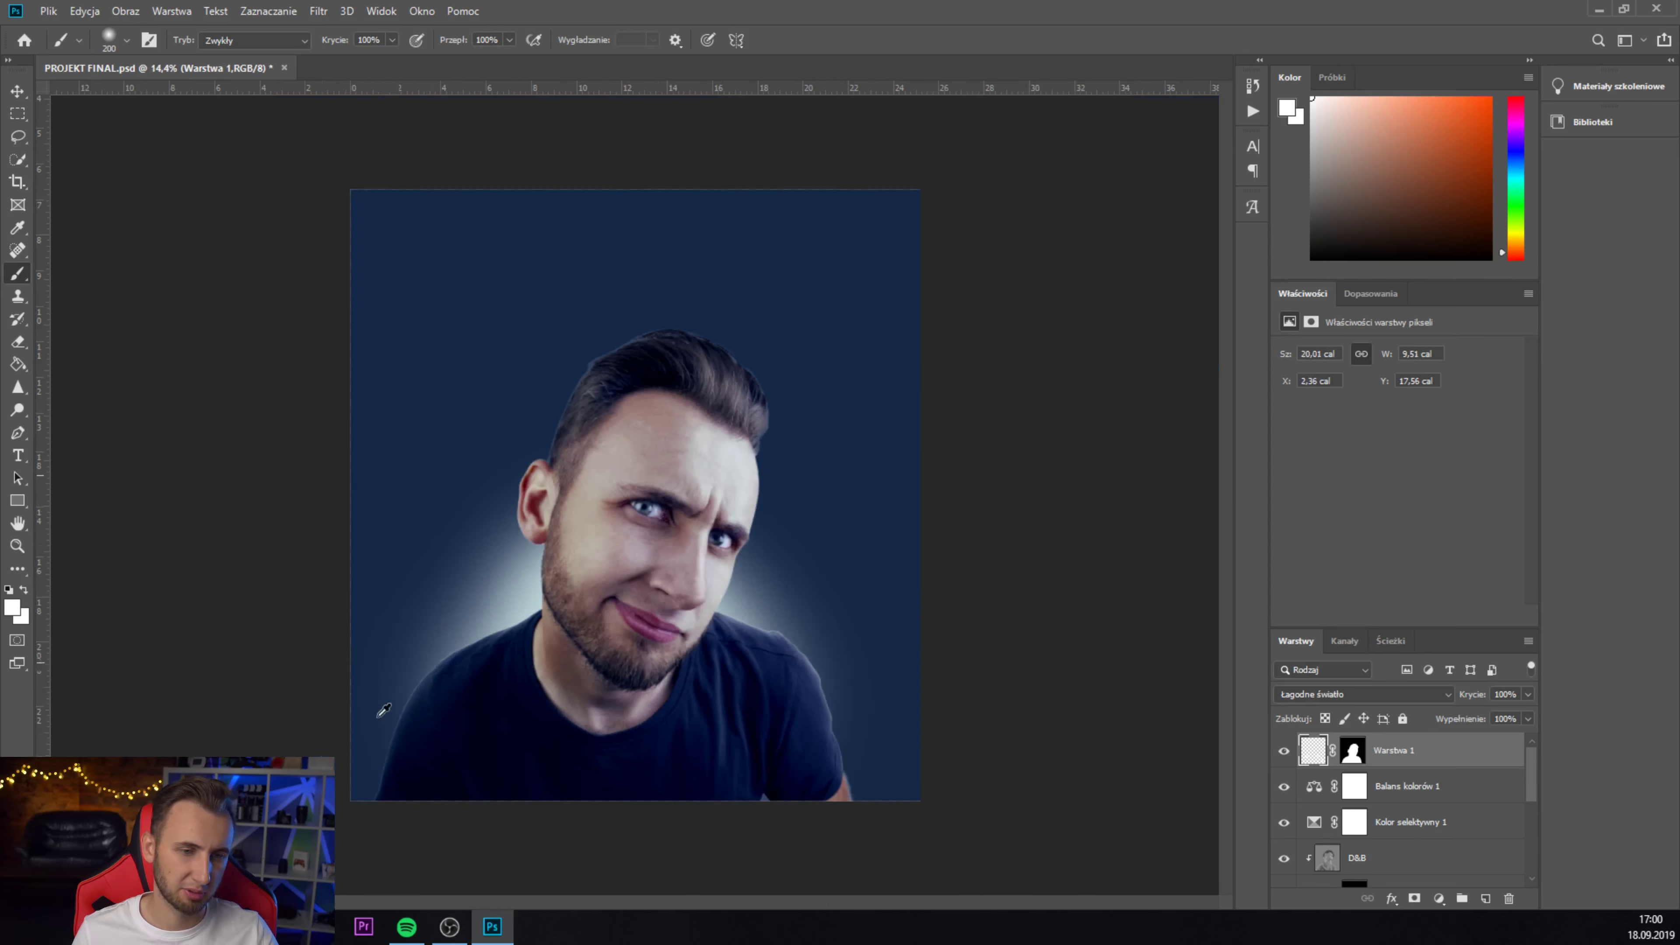
scroll(379, 705, up, 1)
scroll(536, 453, down, 1)
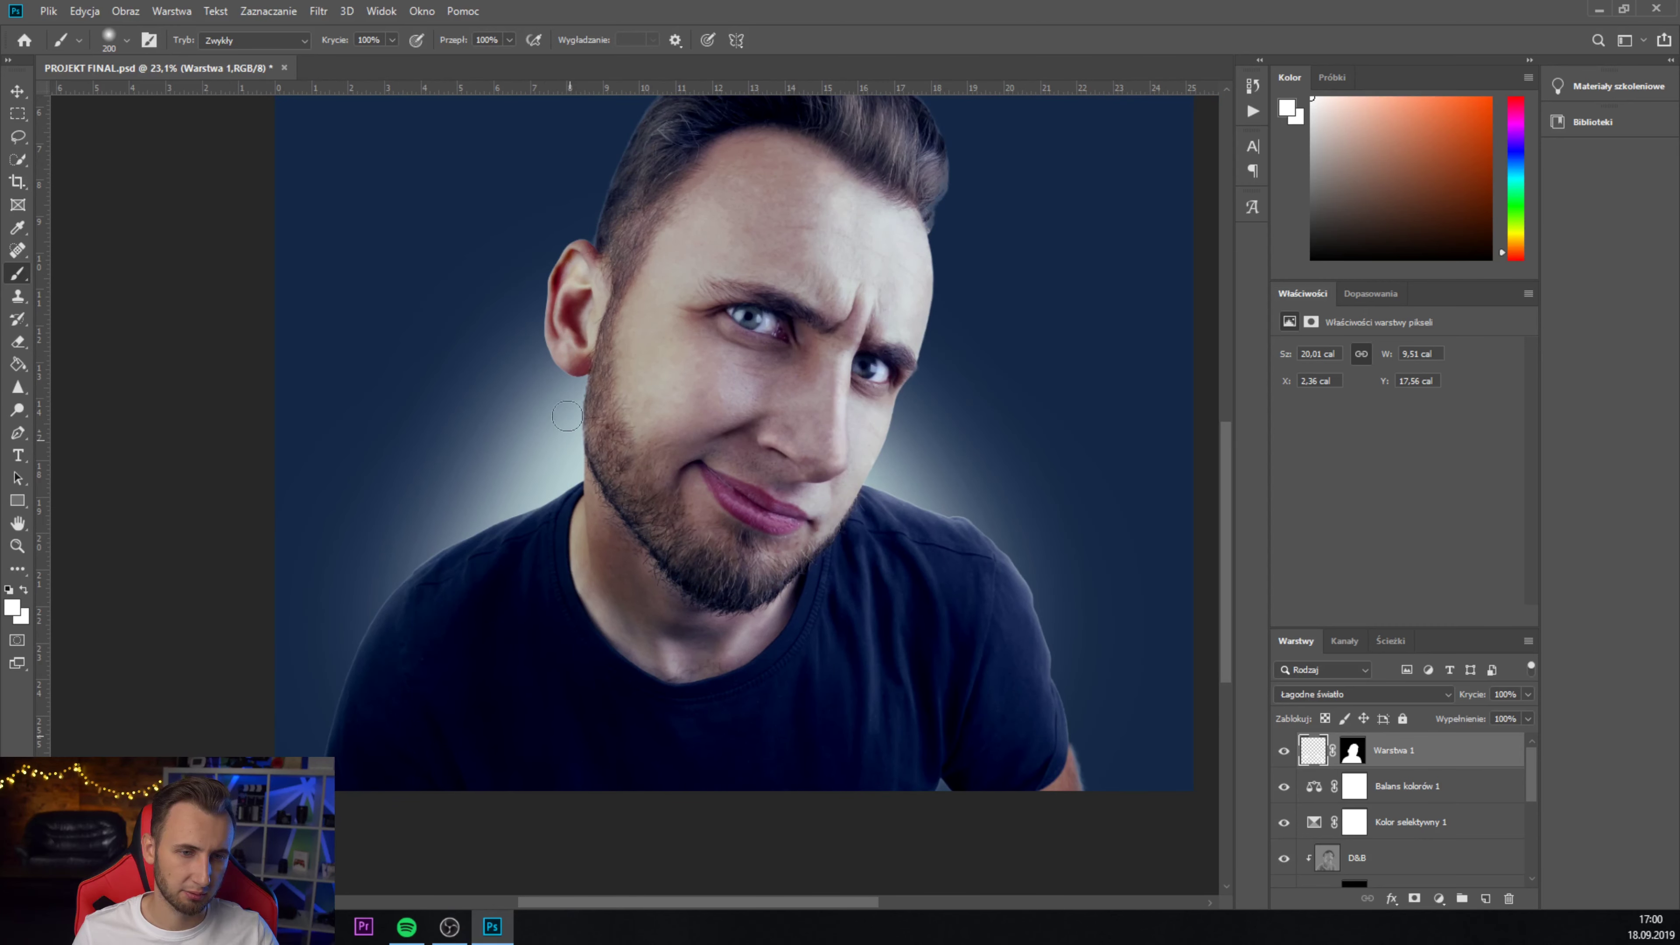
drag(539, 364, 566, 233)
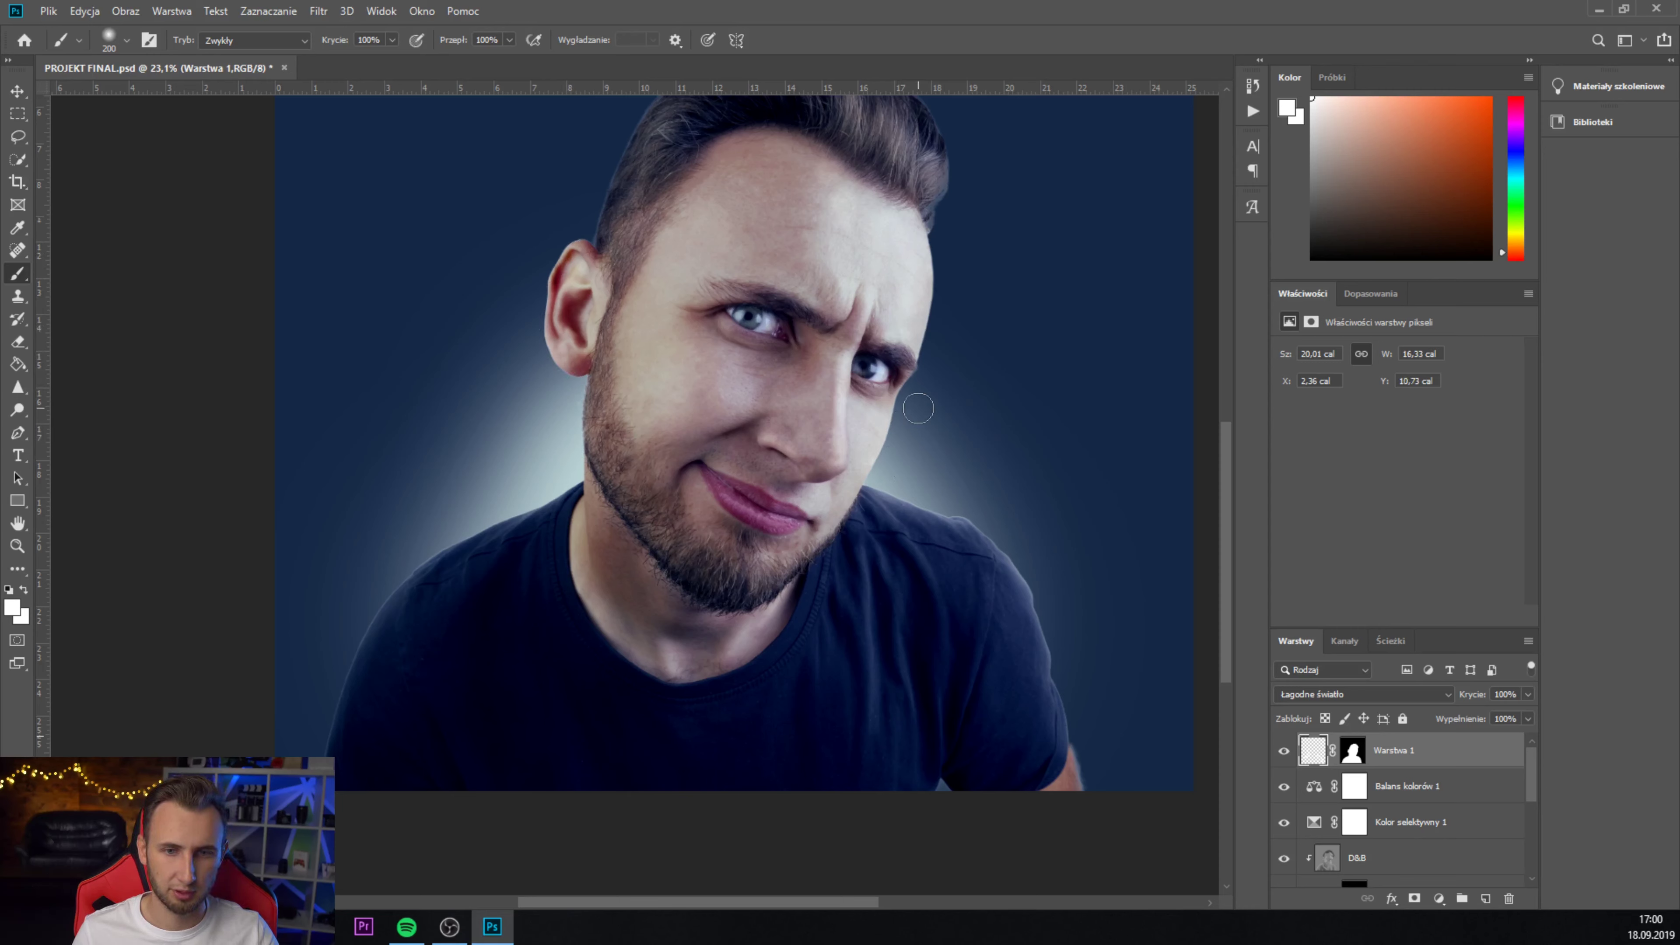
scroll(966, 363, down, 3)
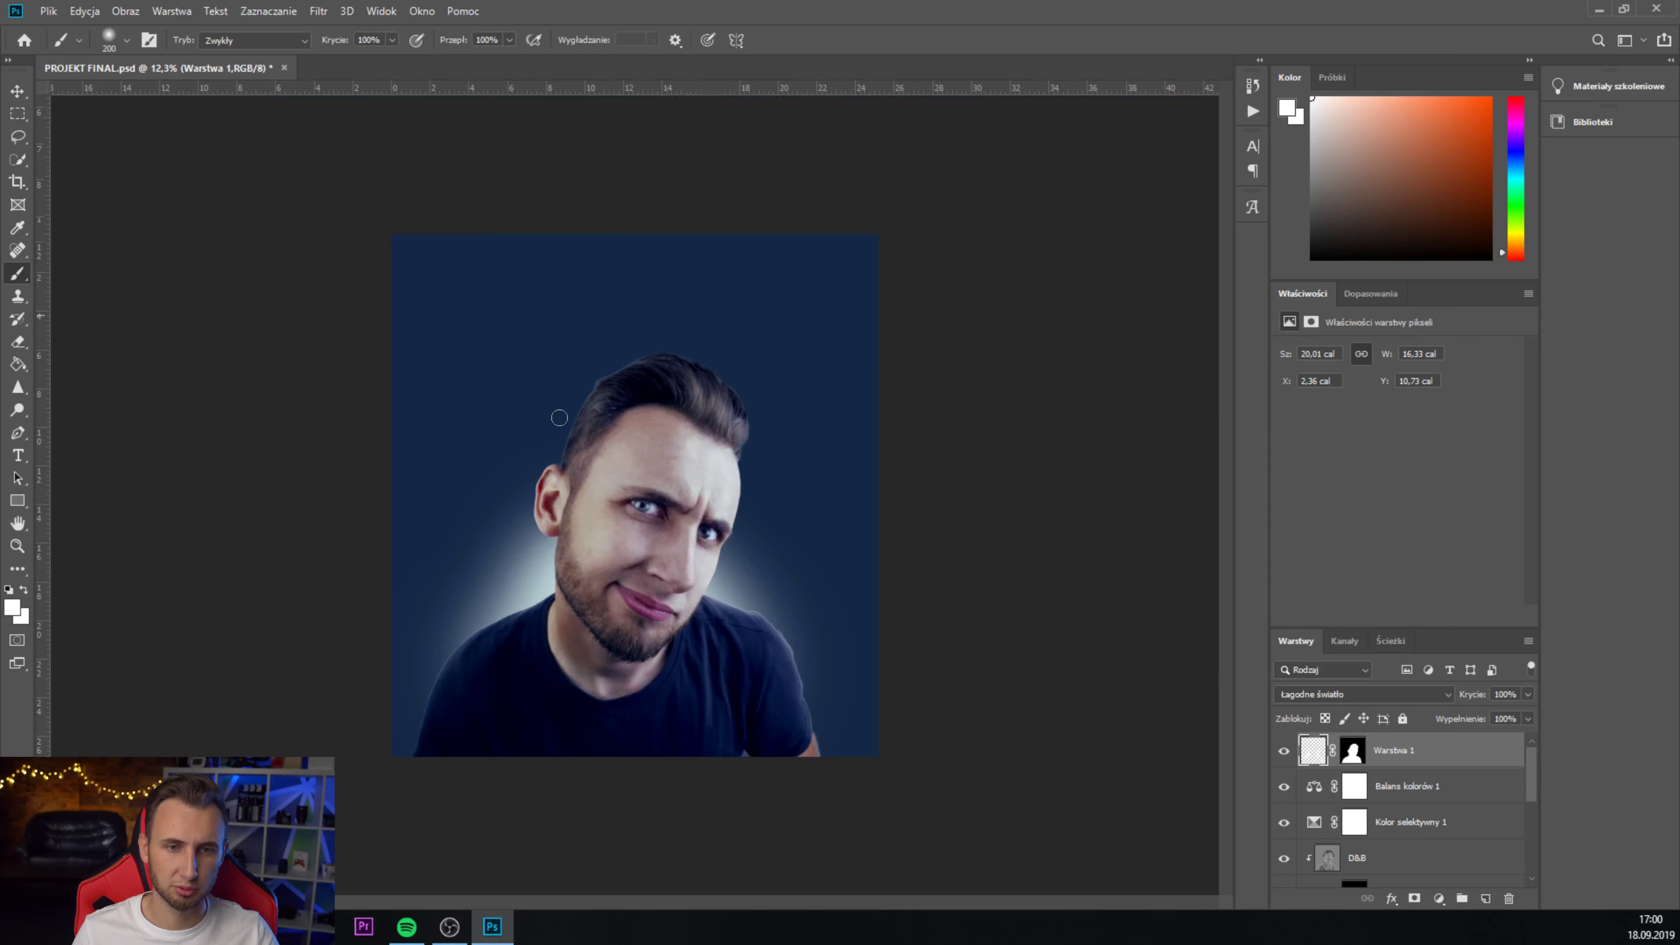
scroll(465, 769, up, 1)
scroll(427, 776, up, 2)
scroll(427, 776, up, 2)
scroll(251, 612, up, 2)
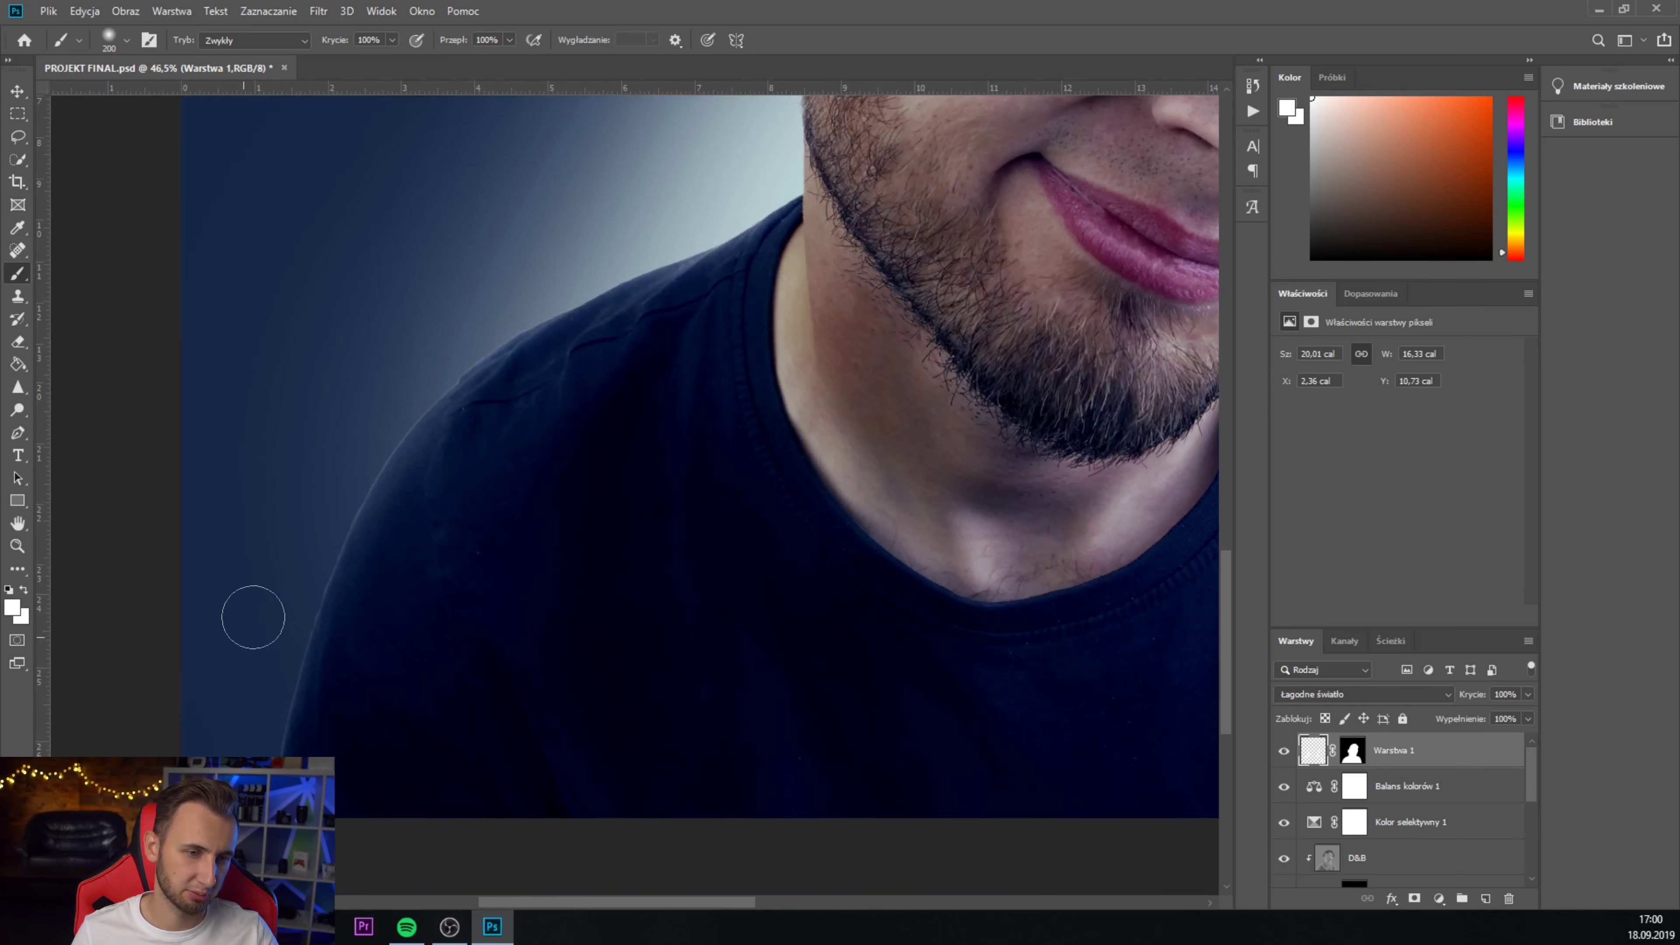
- Undo a lower-left shoulder stroke and open Warstwa 1's blending options
drag(251, 611, 271, 670)
key(ctrl+z)
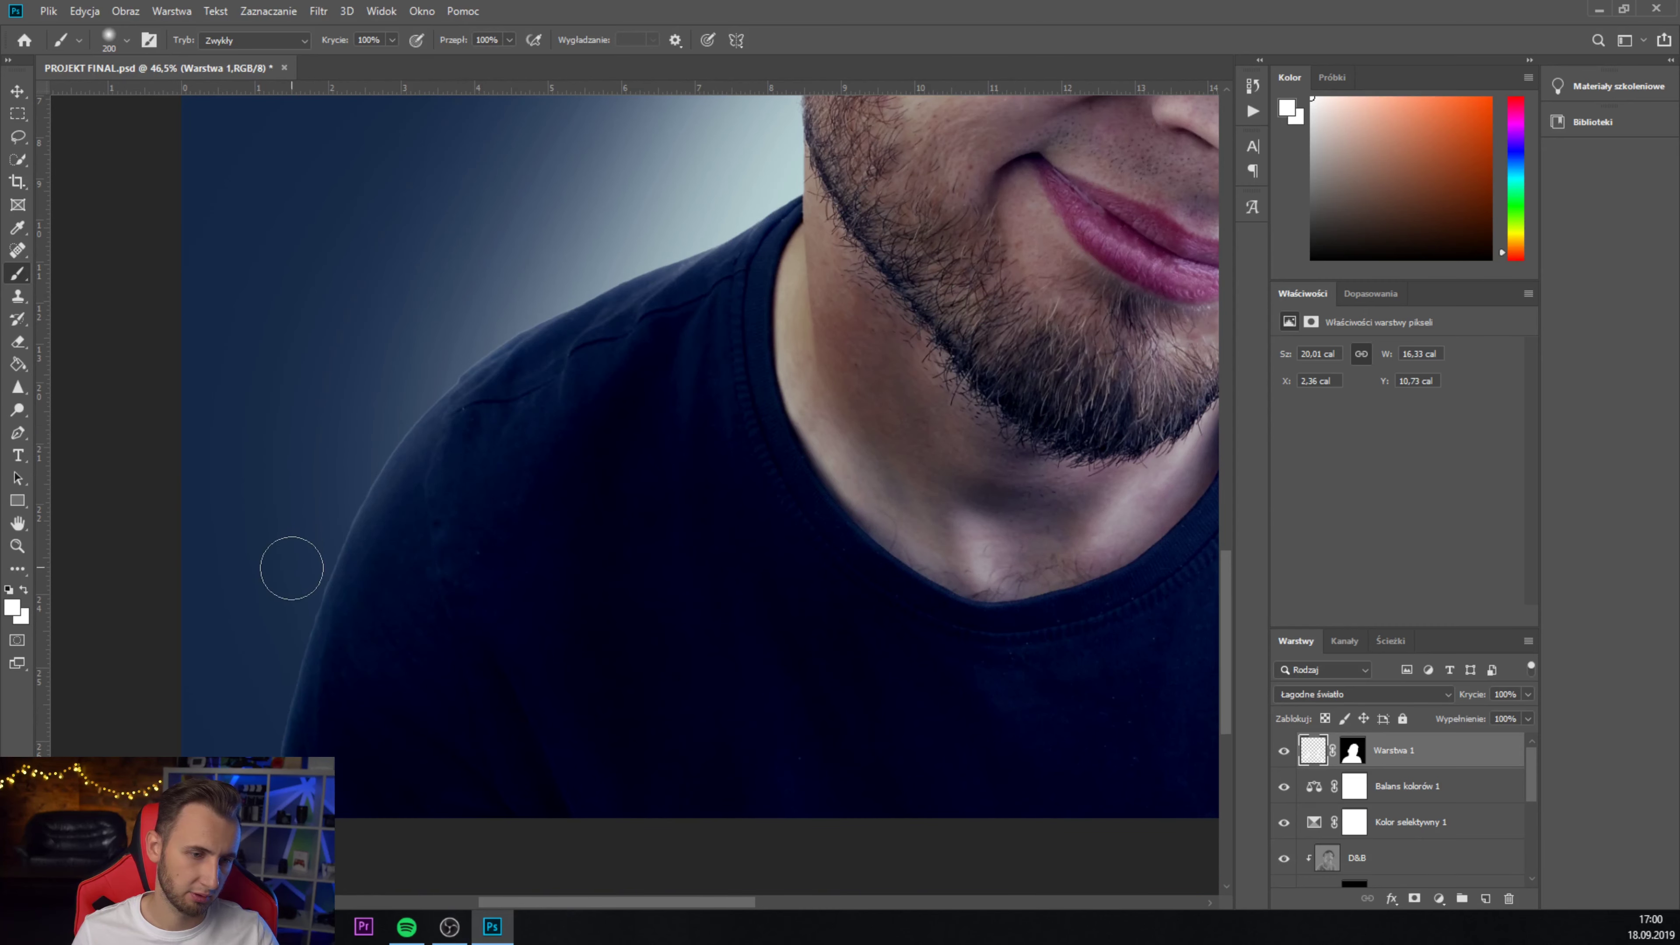
scroll(828, 726, down, 2)
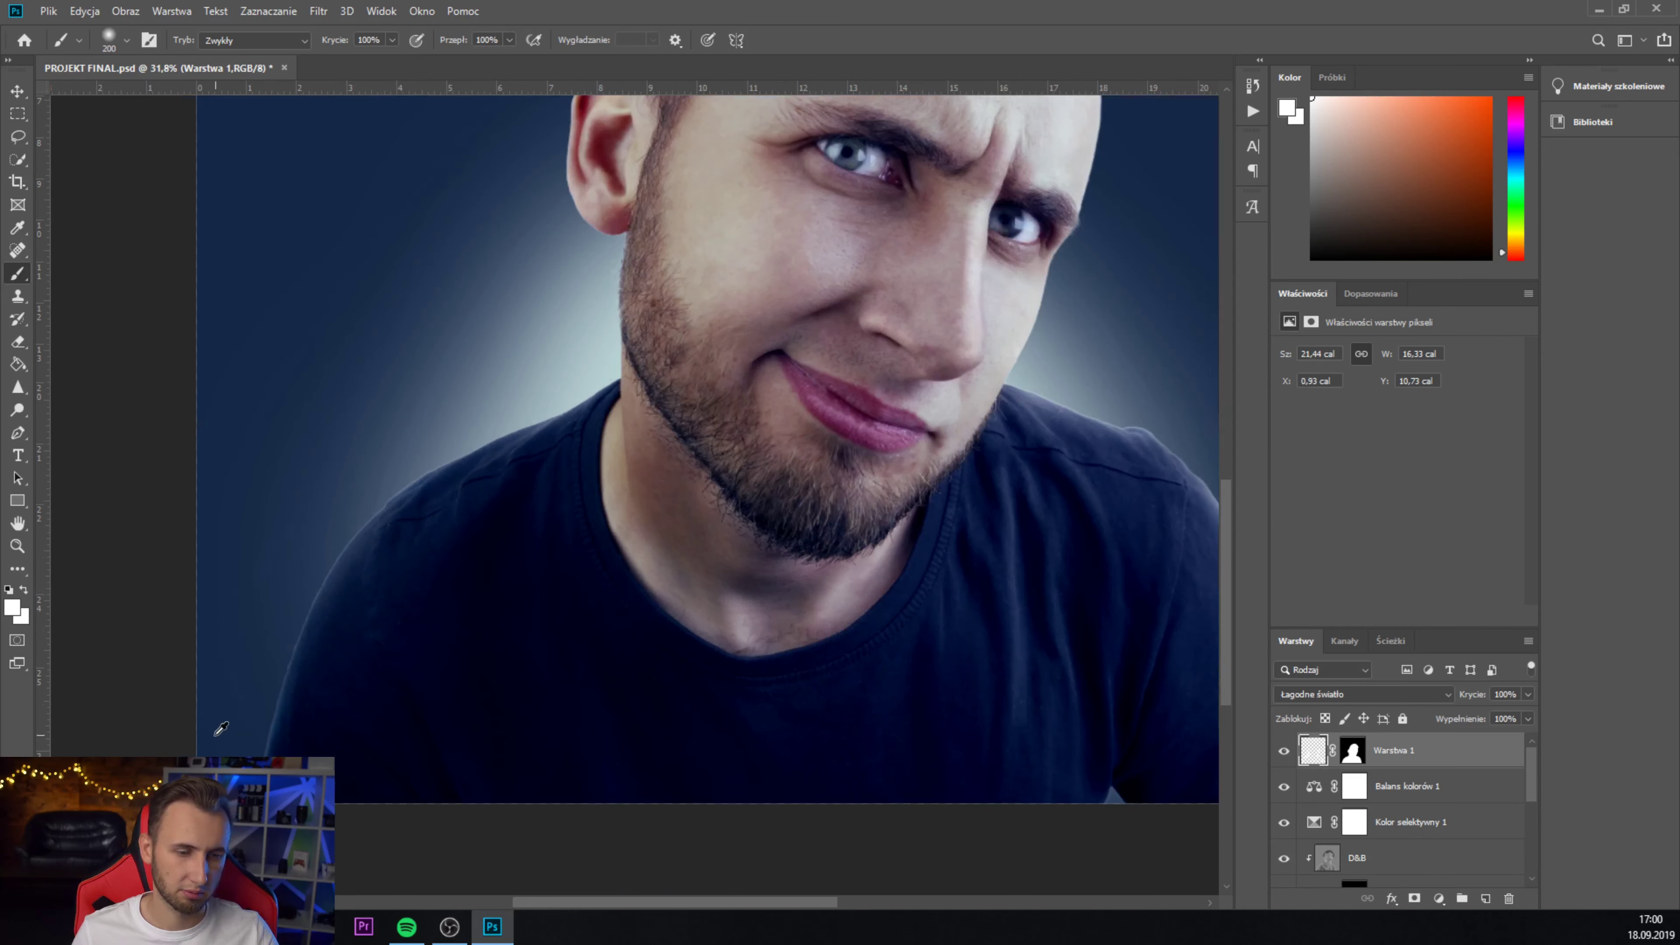
scroll(828, 725, down, 2)
scroll(828, 726, up, 1)
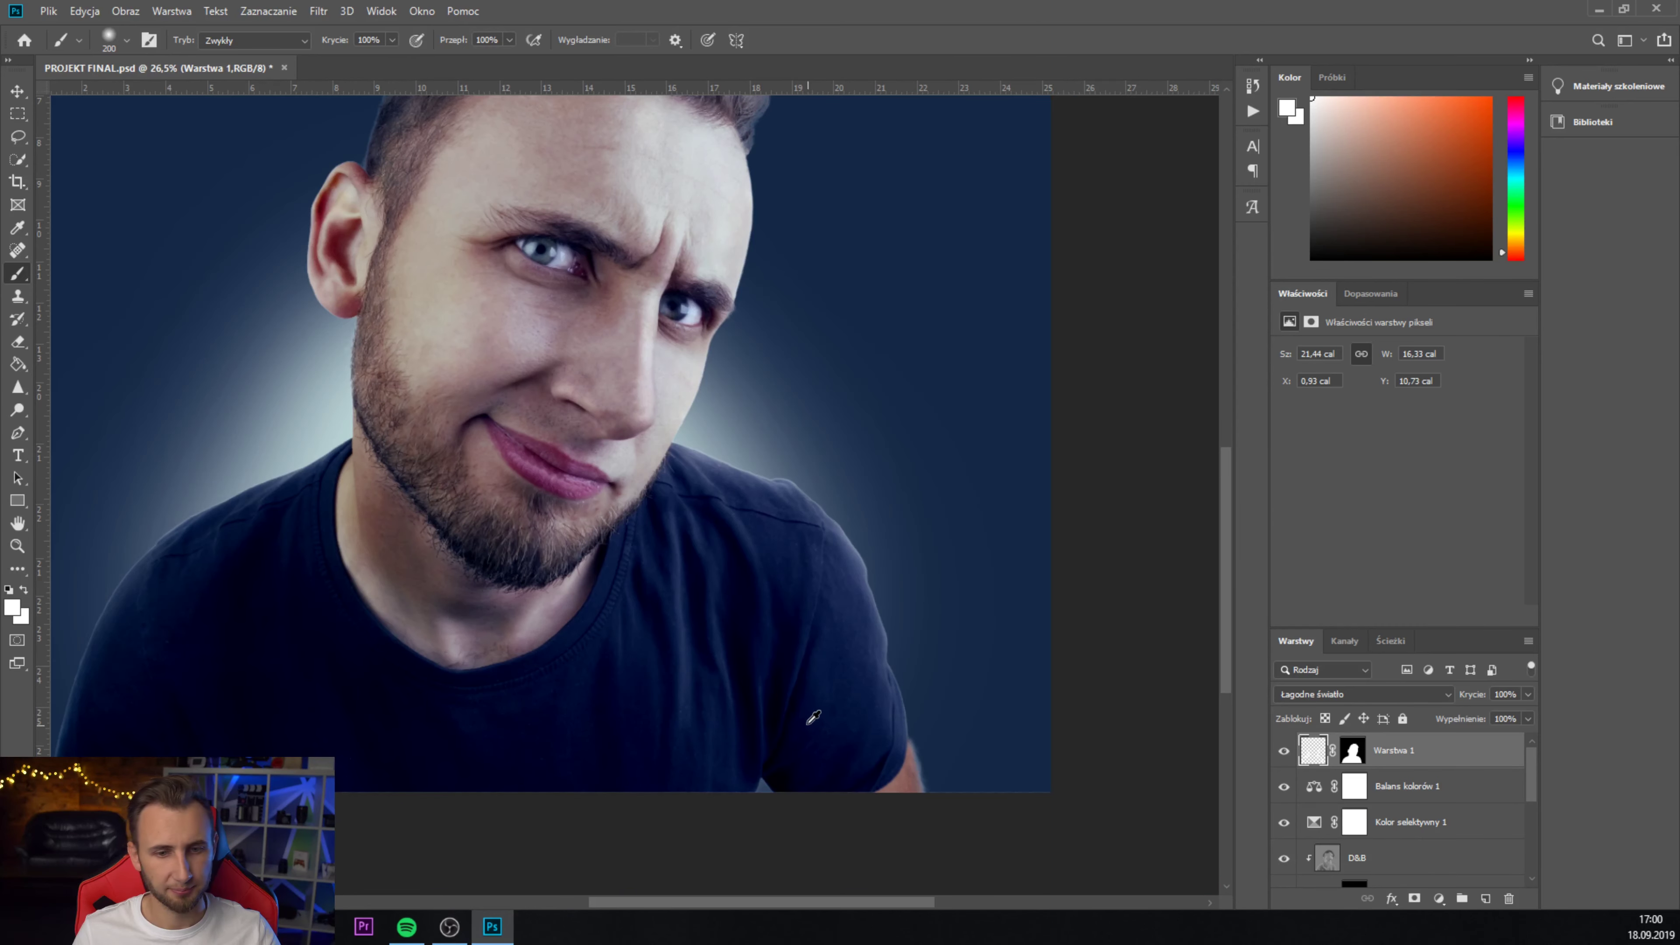
key(h)
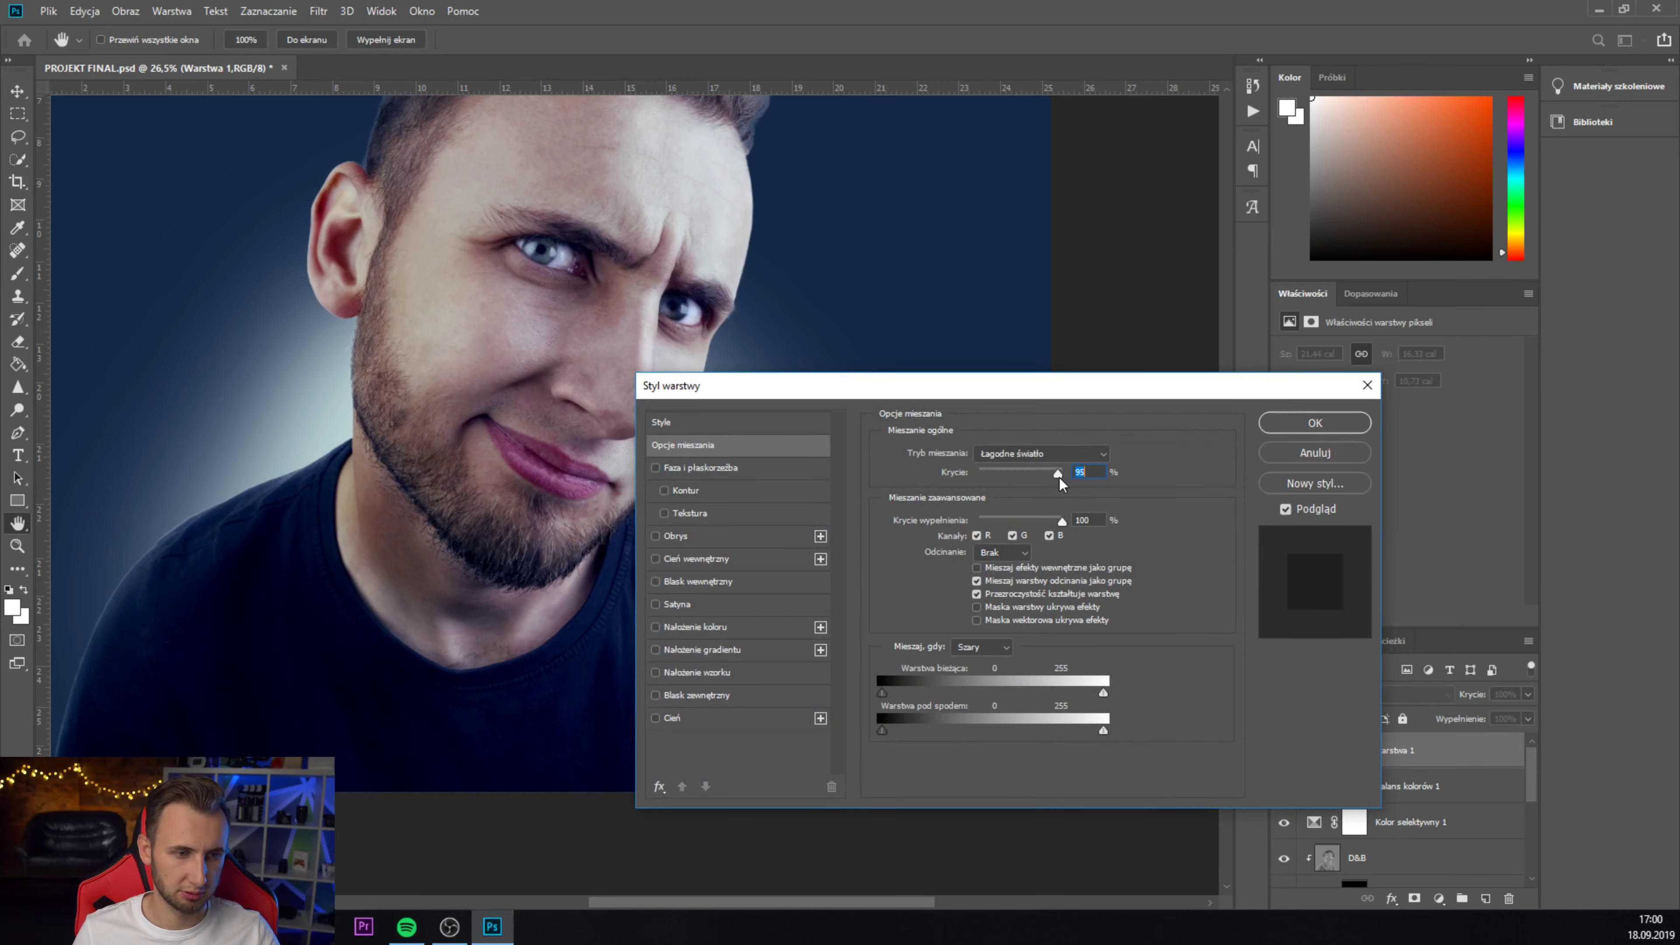
- Set Warstwa 1's layer opacity to 76% and the brush opacity to 14%
drag(1023, 486, 1065, 490)
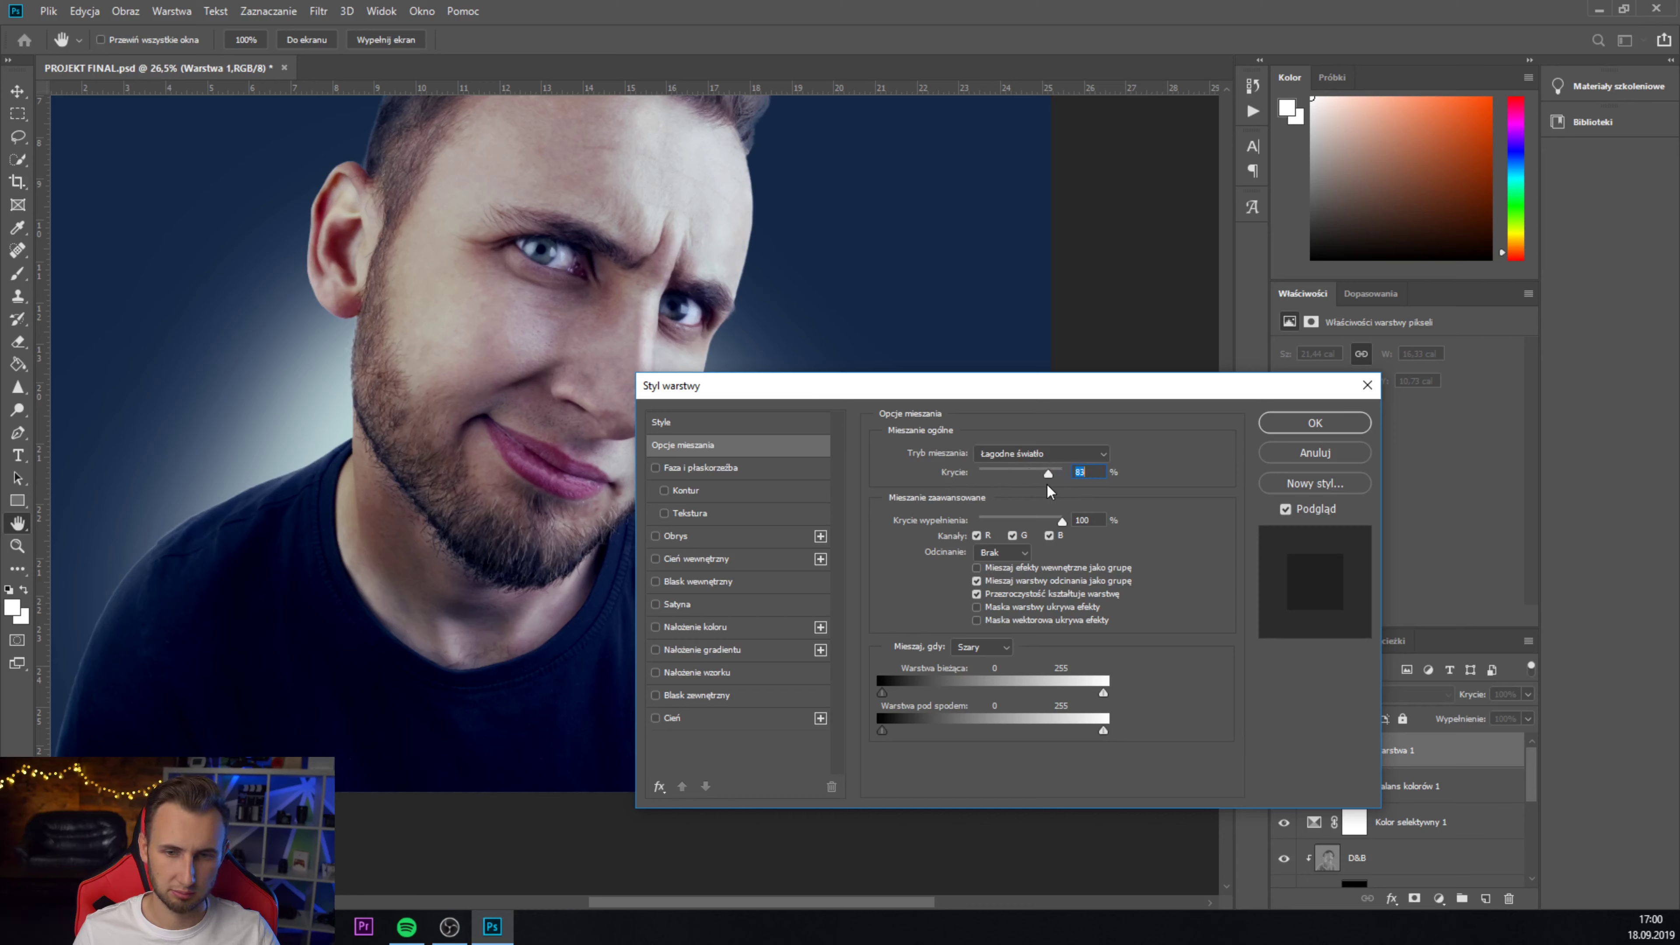
key(Return)
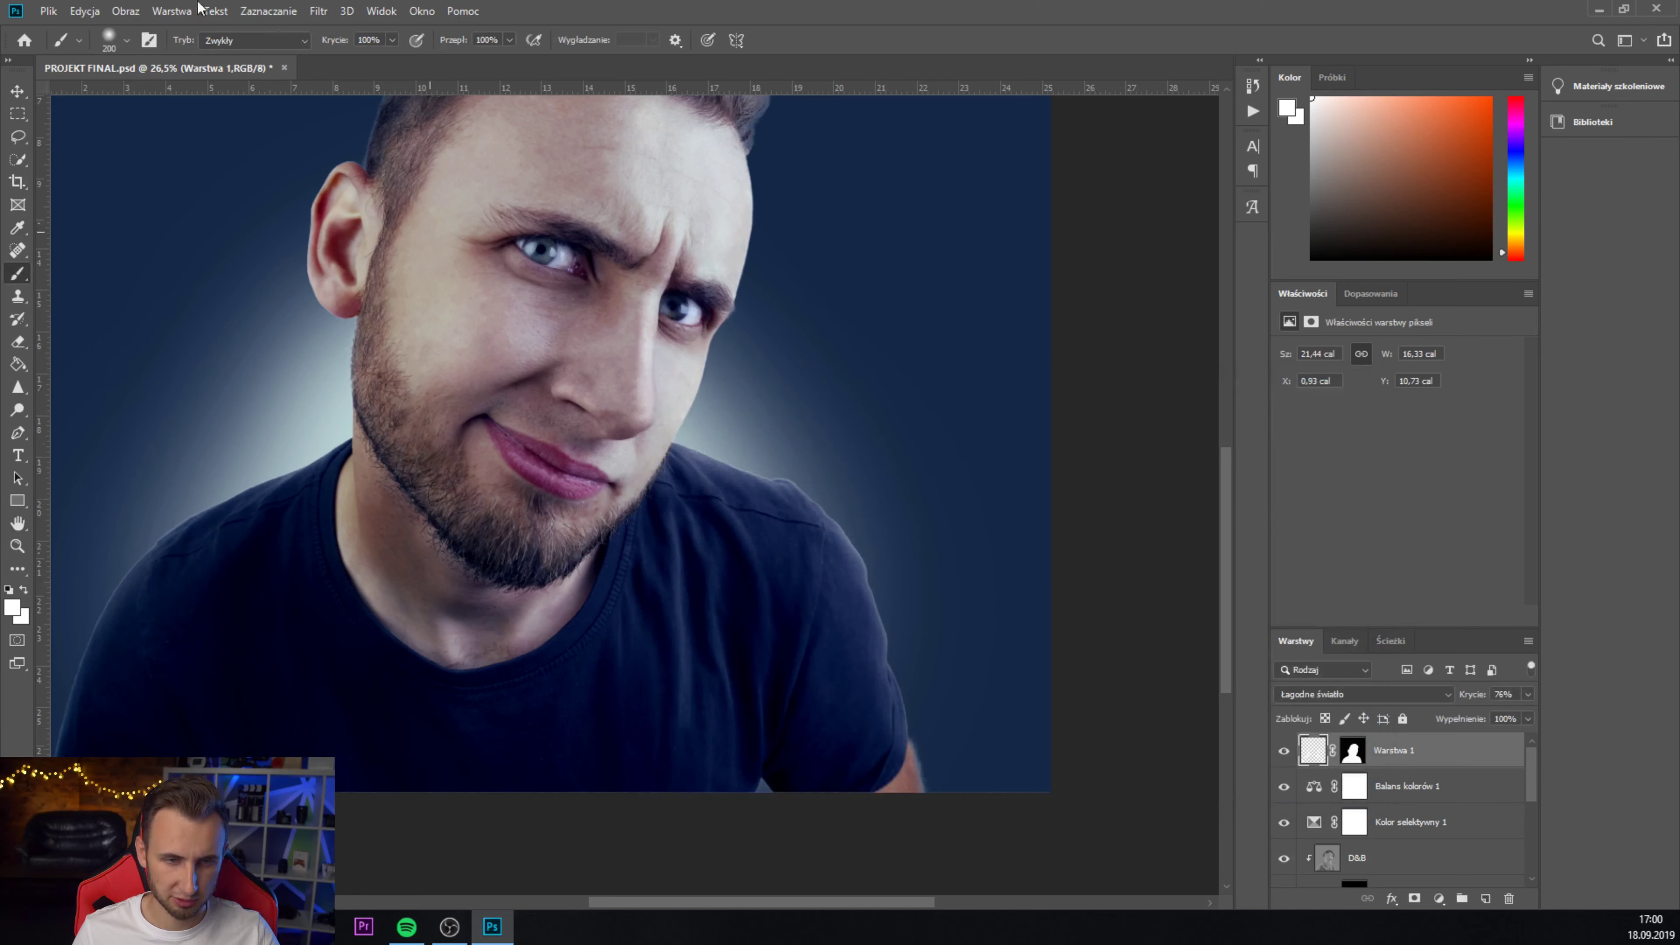
drag(332, 66, 325, 64)
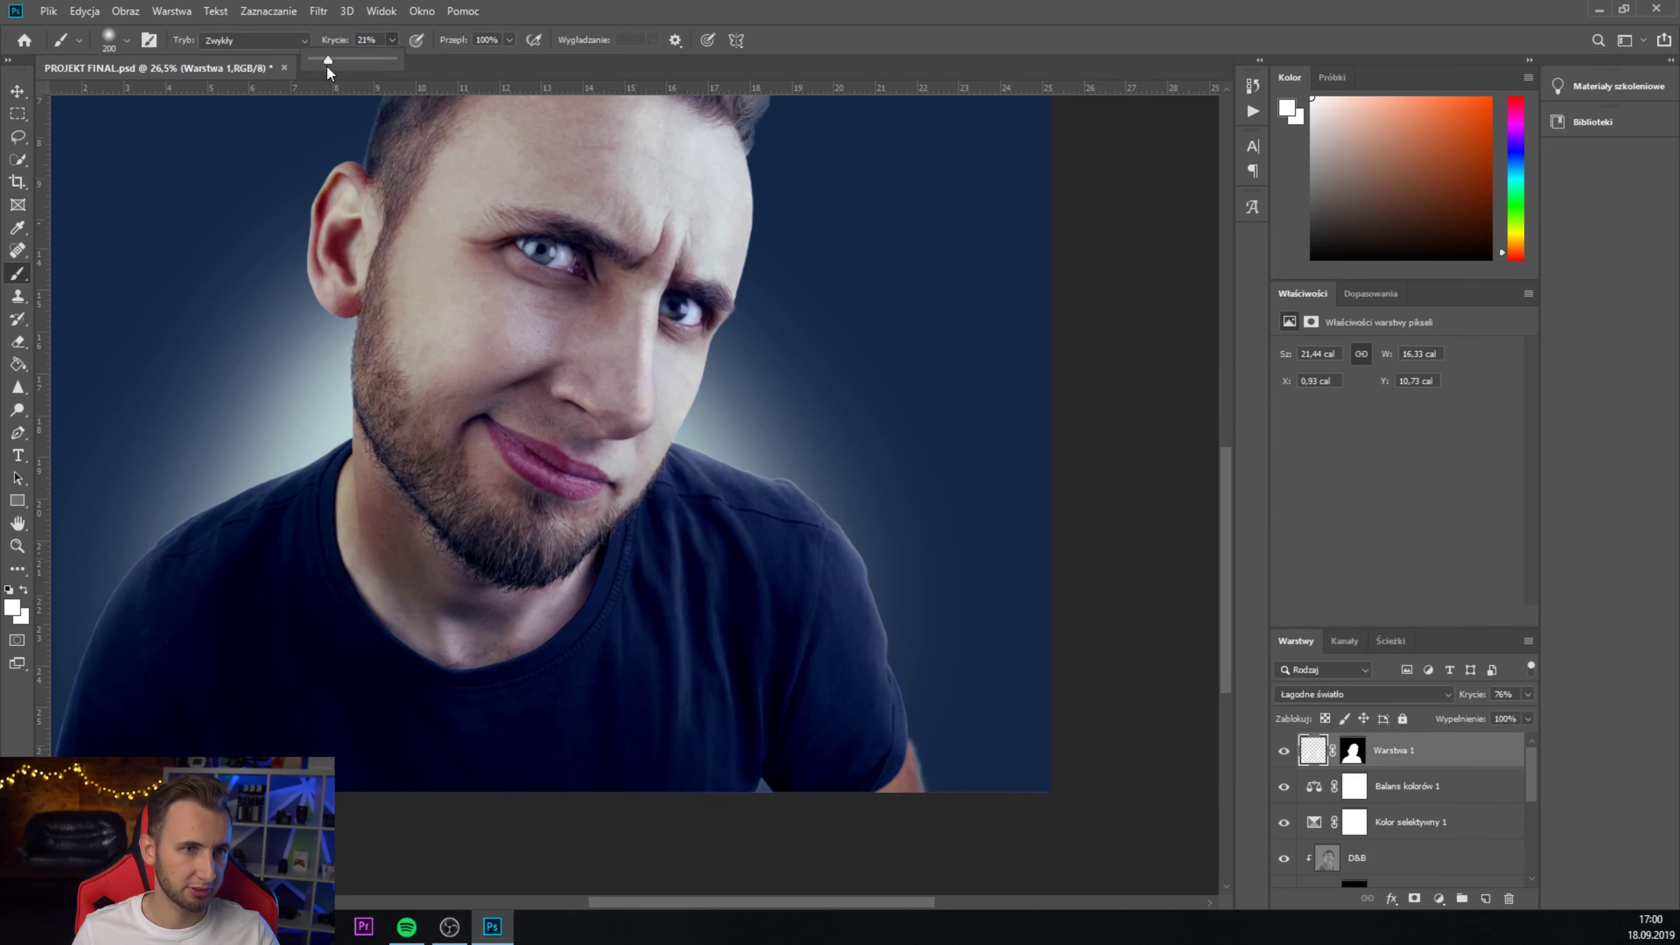
click(116, 46)
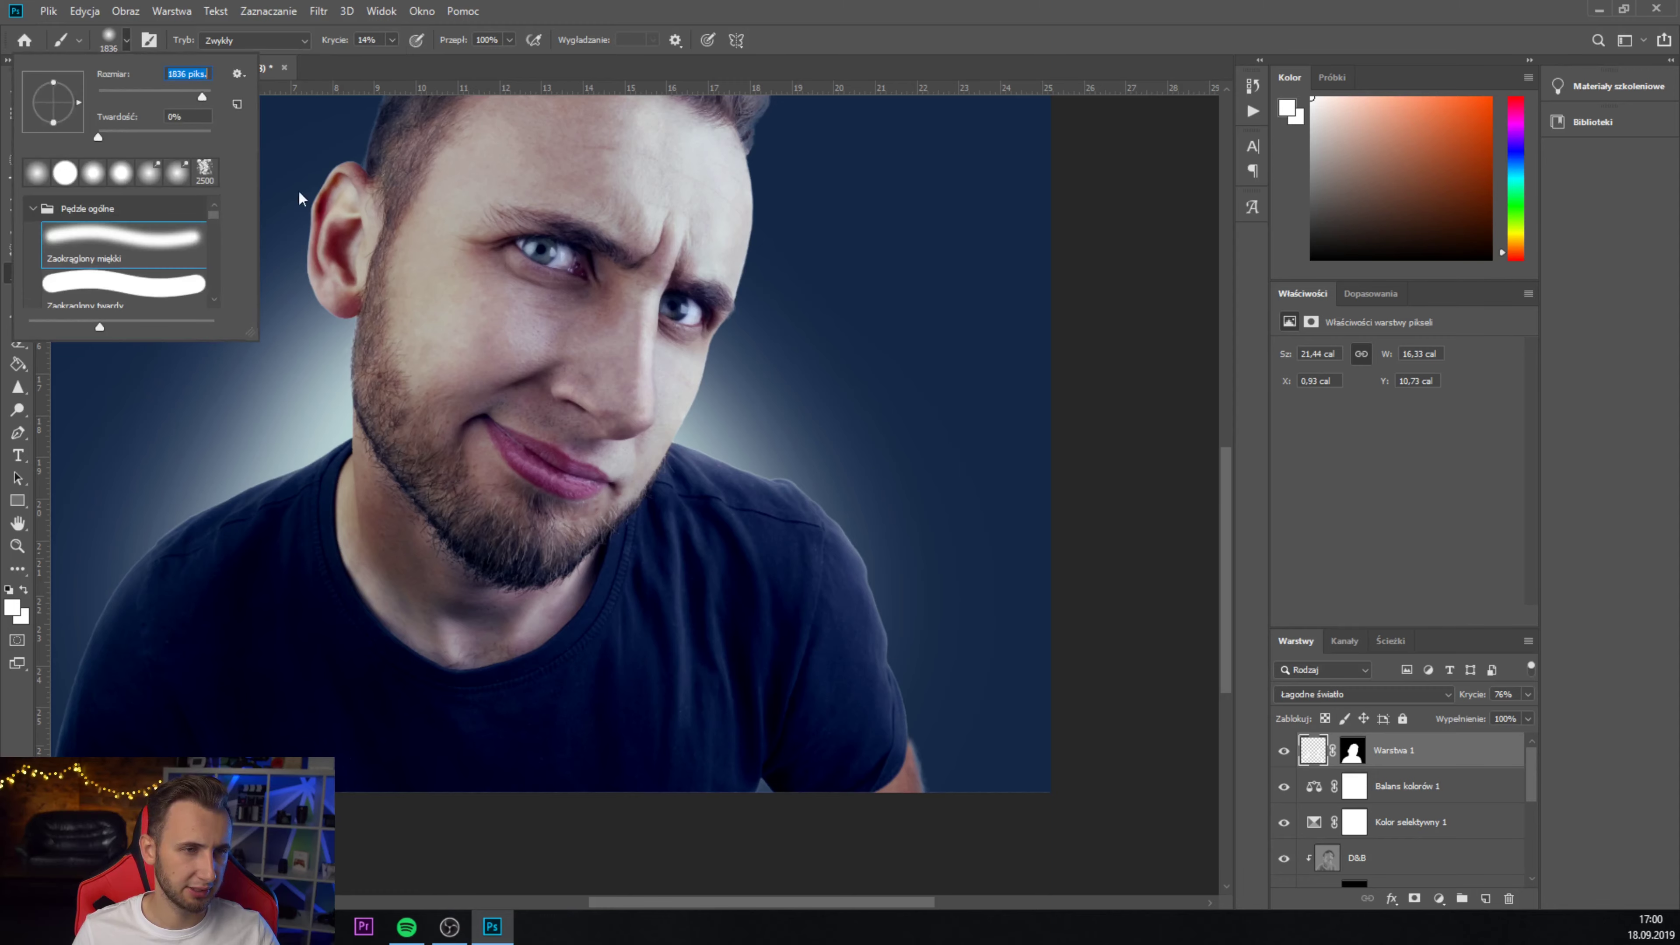
click(862, 619)
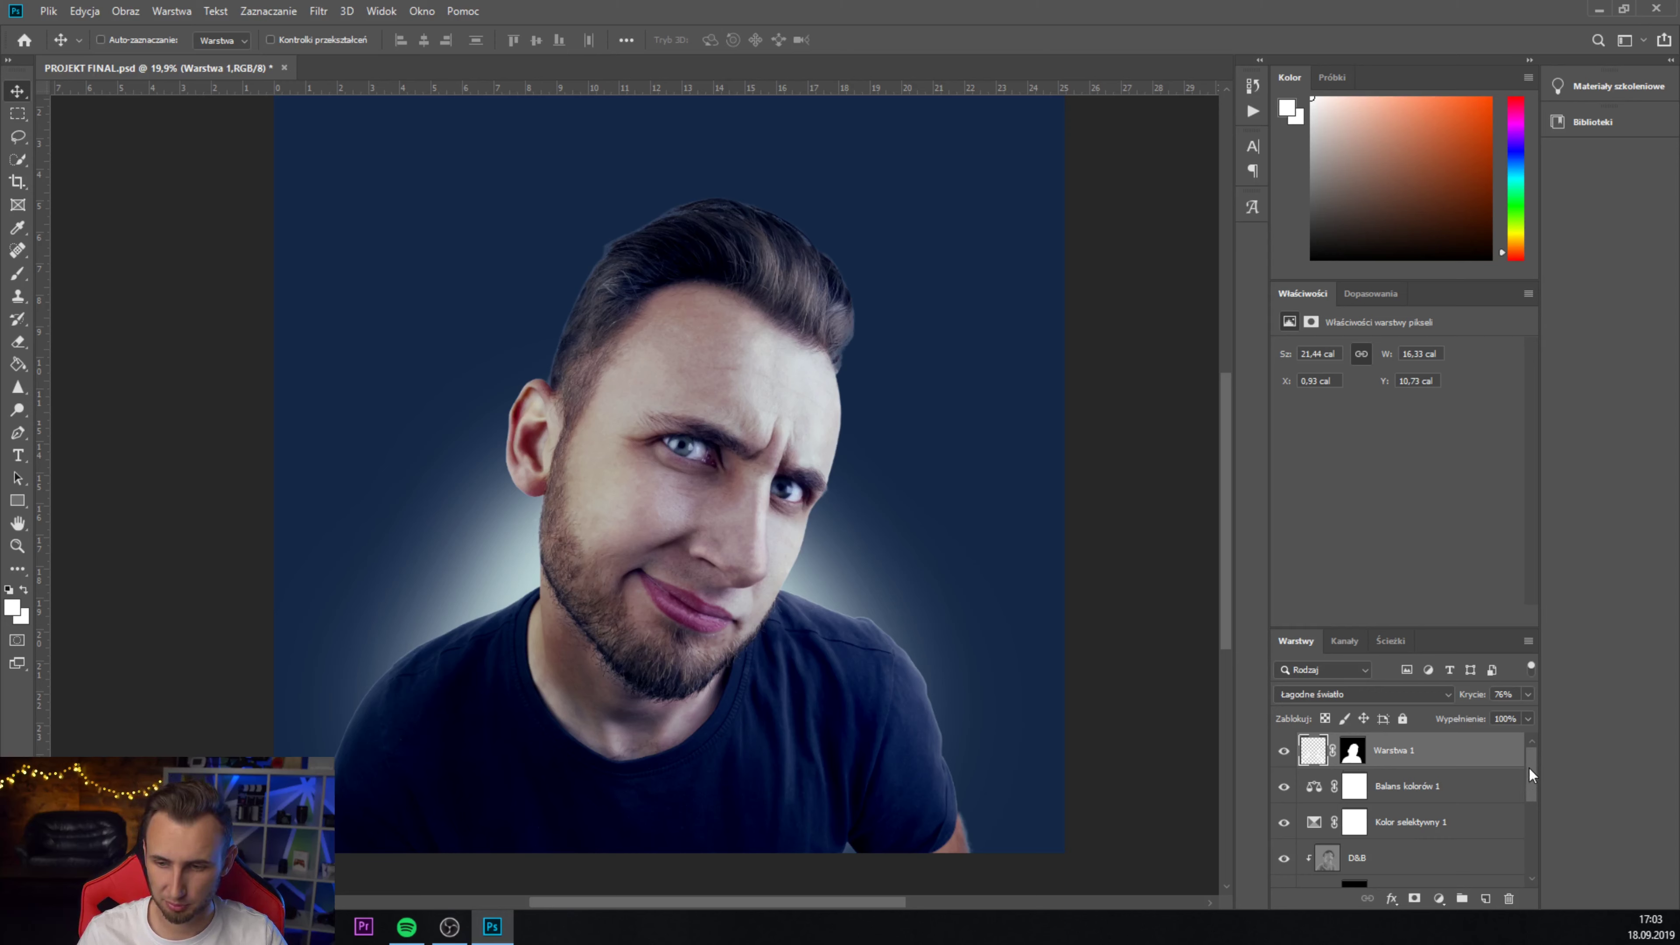
- Add a Hue/Saturation adjustment layer above SKÓRA
drag(1531, 770, 1532, 821)
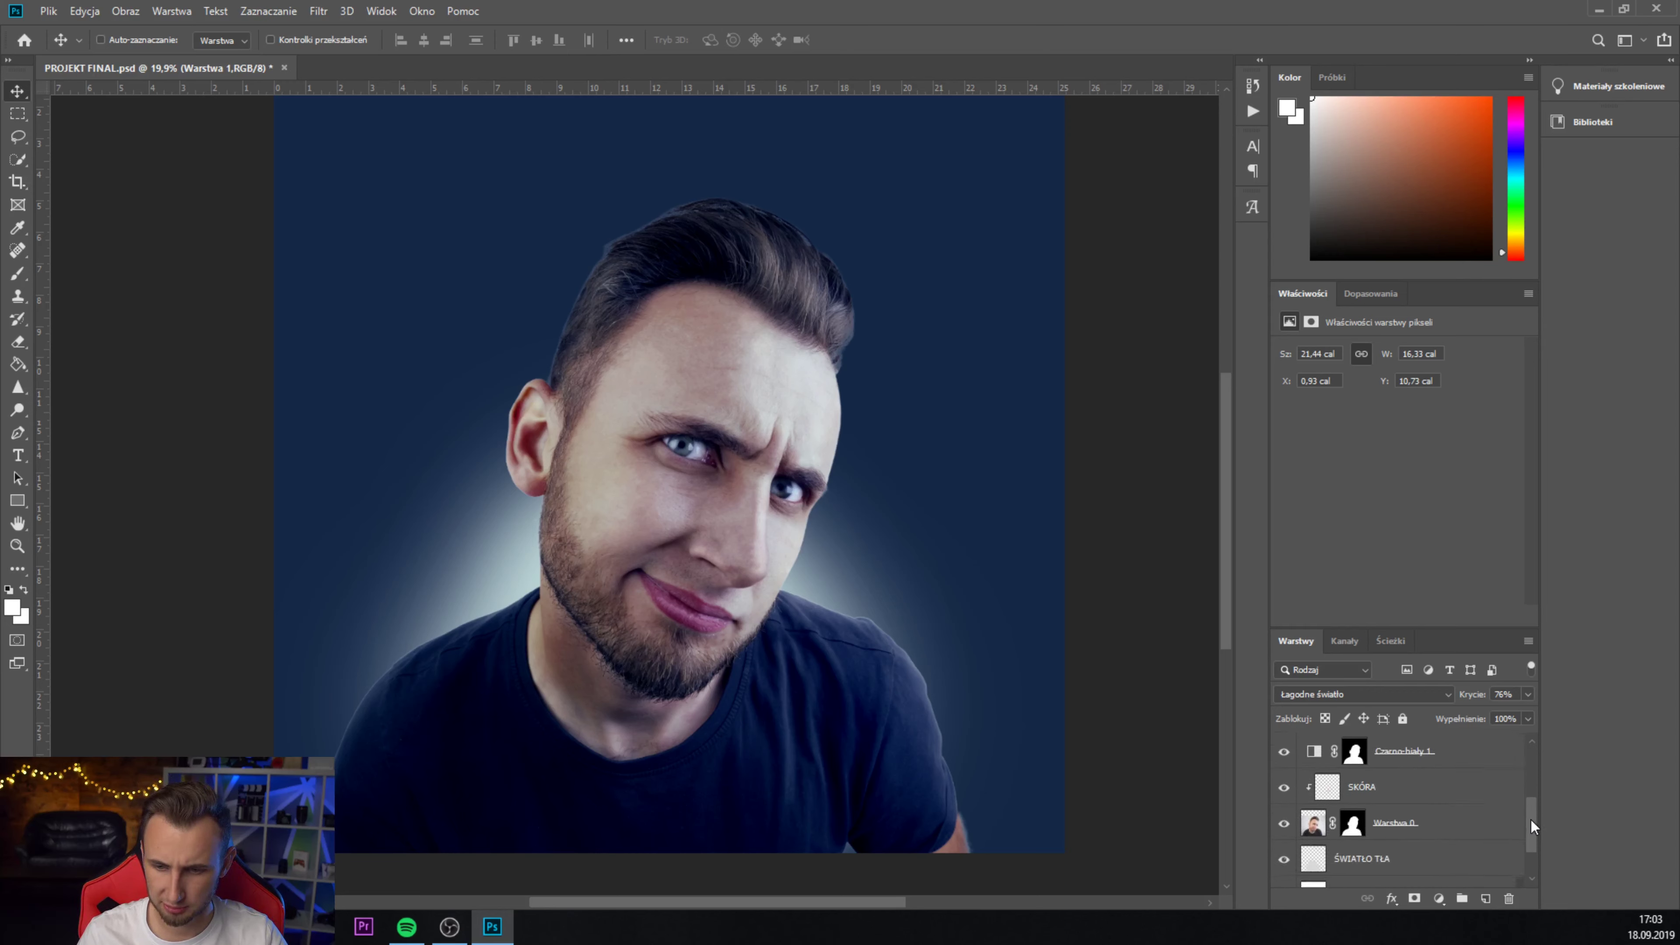
click(1452, 801)
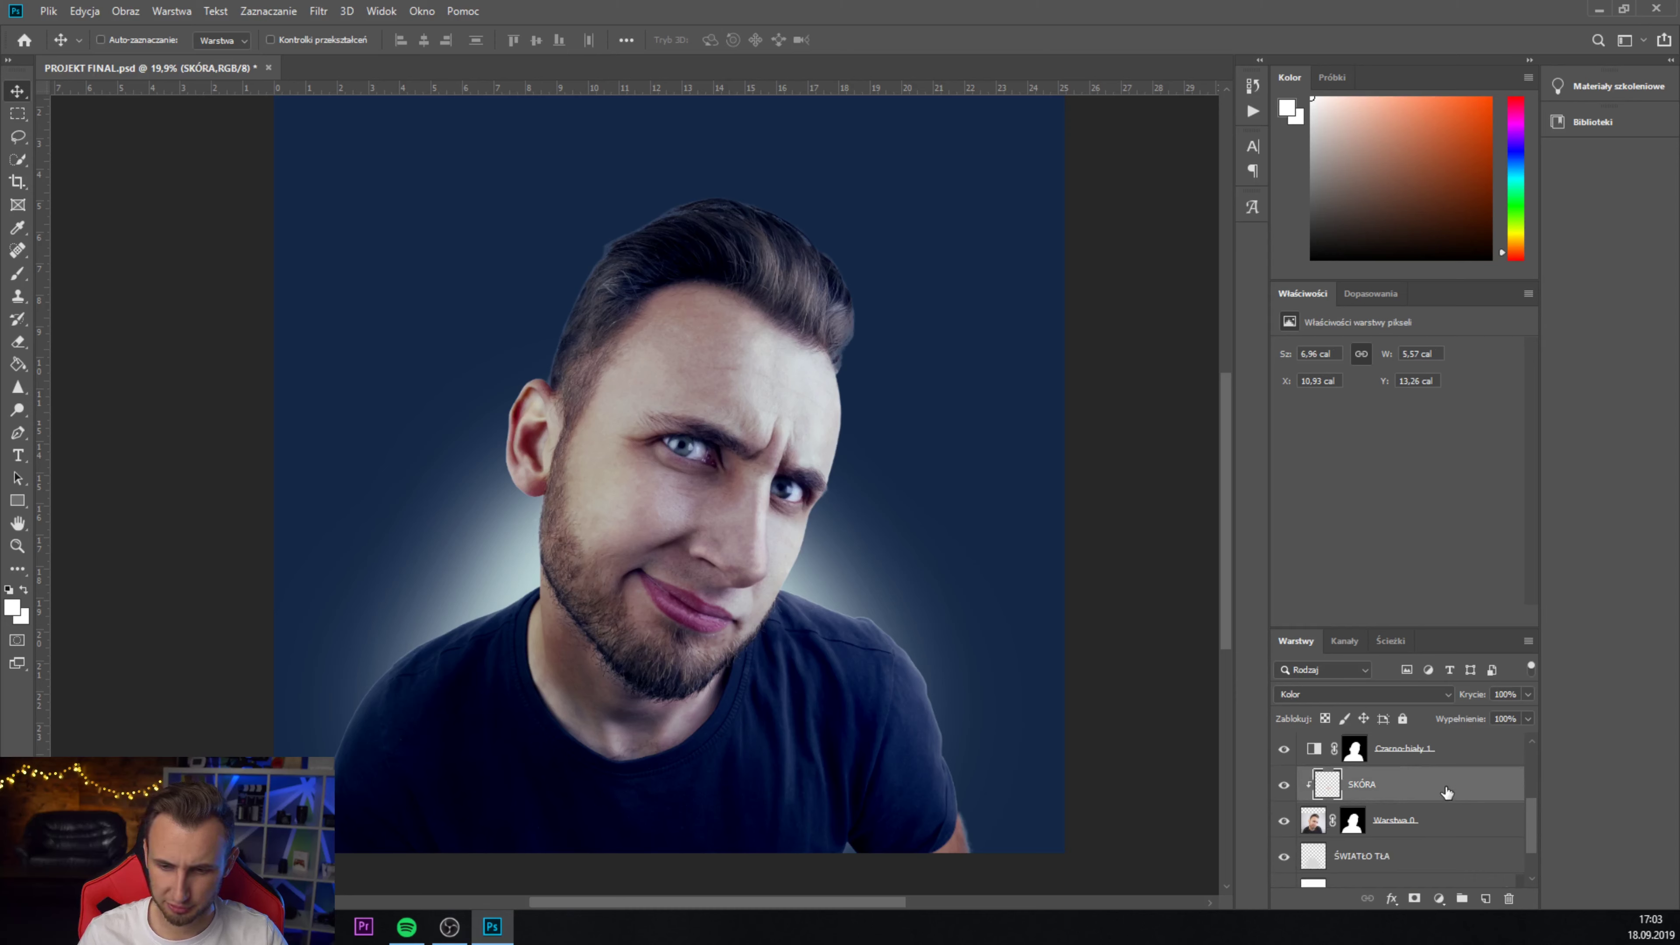
click(1360, 293)
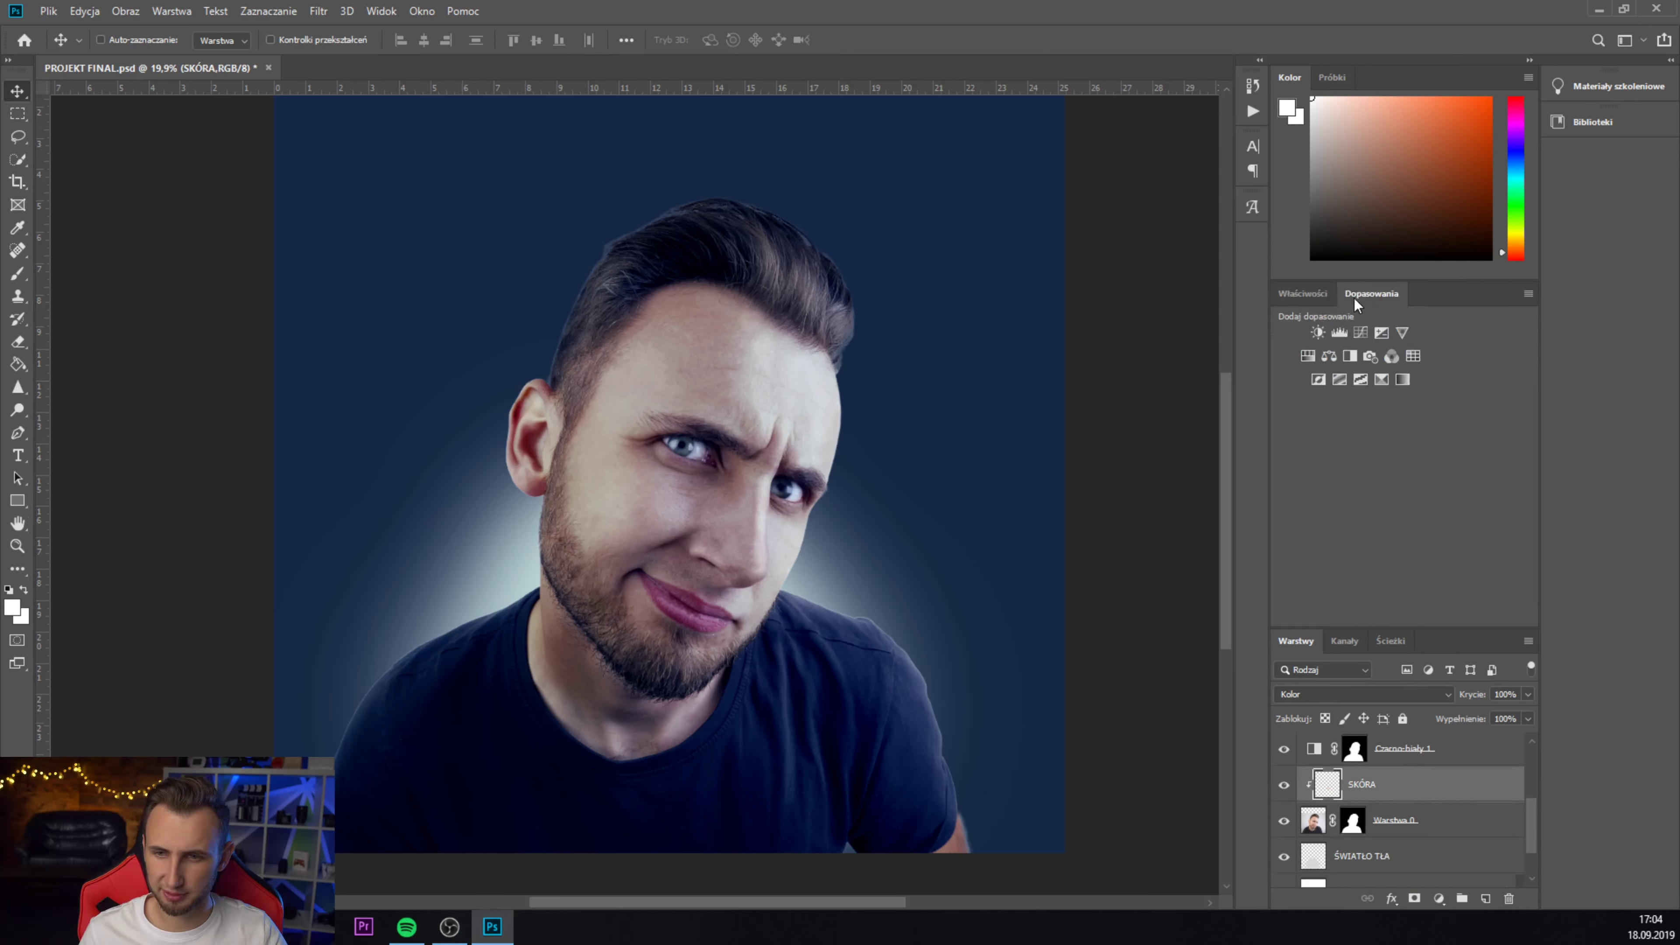
click(1309, 354)
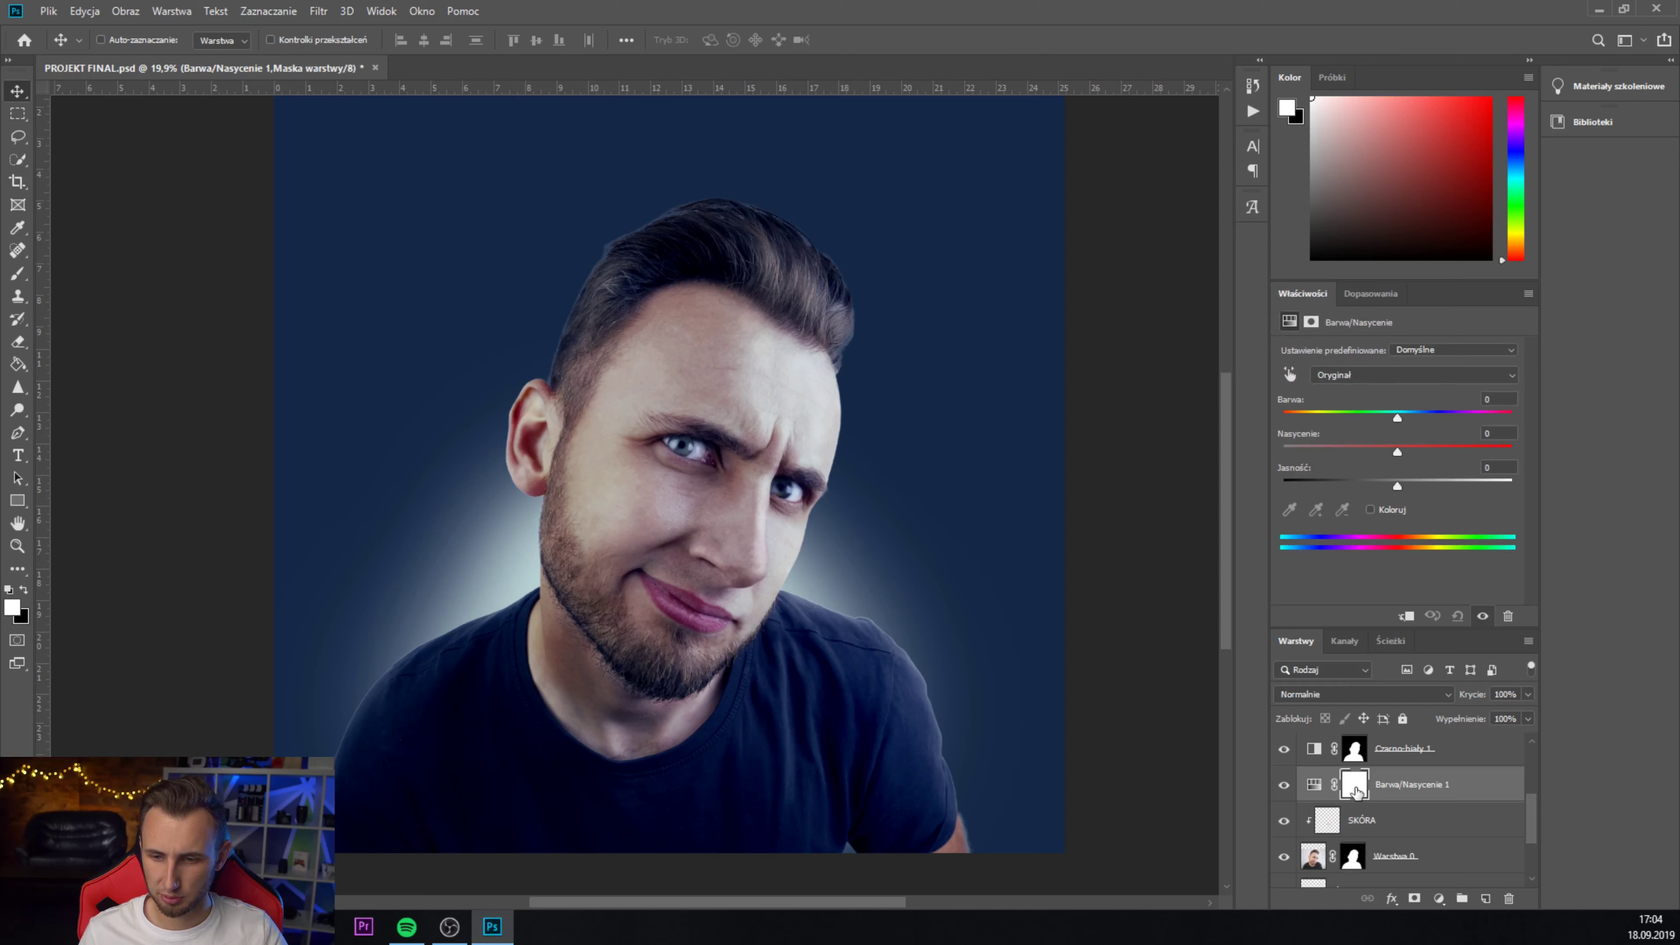
- Replace its mask with the person's outline from Warstwa 0's mask, then select the mask
right_click(1356, 791)
click(1435, 664)
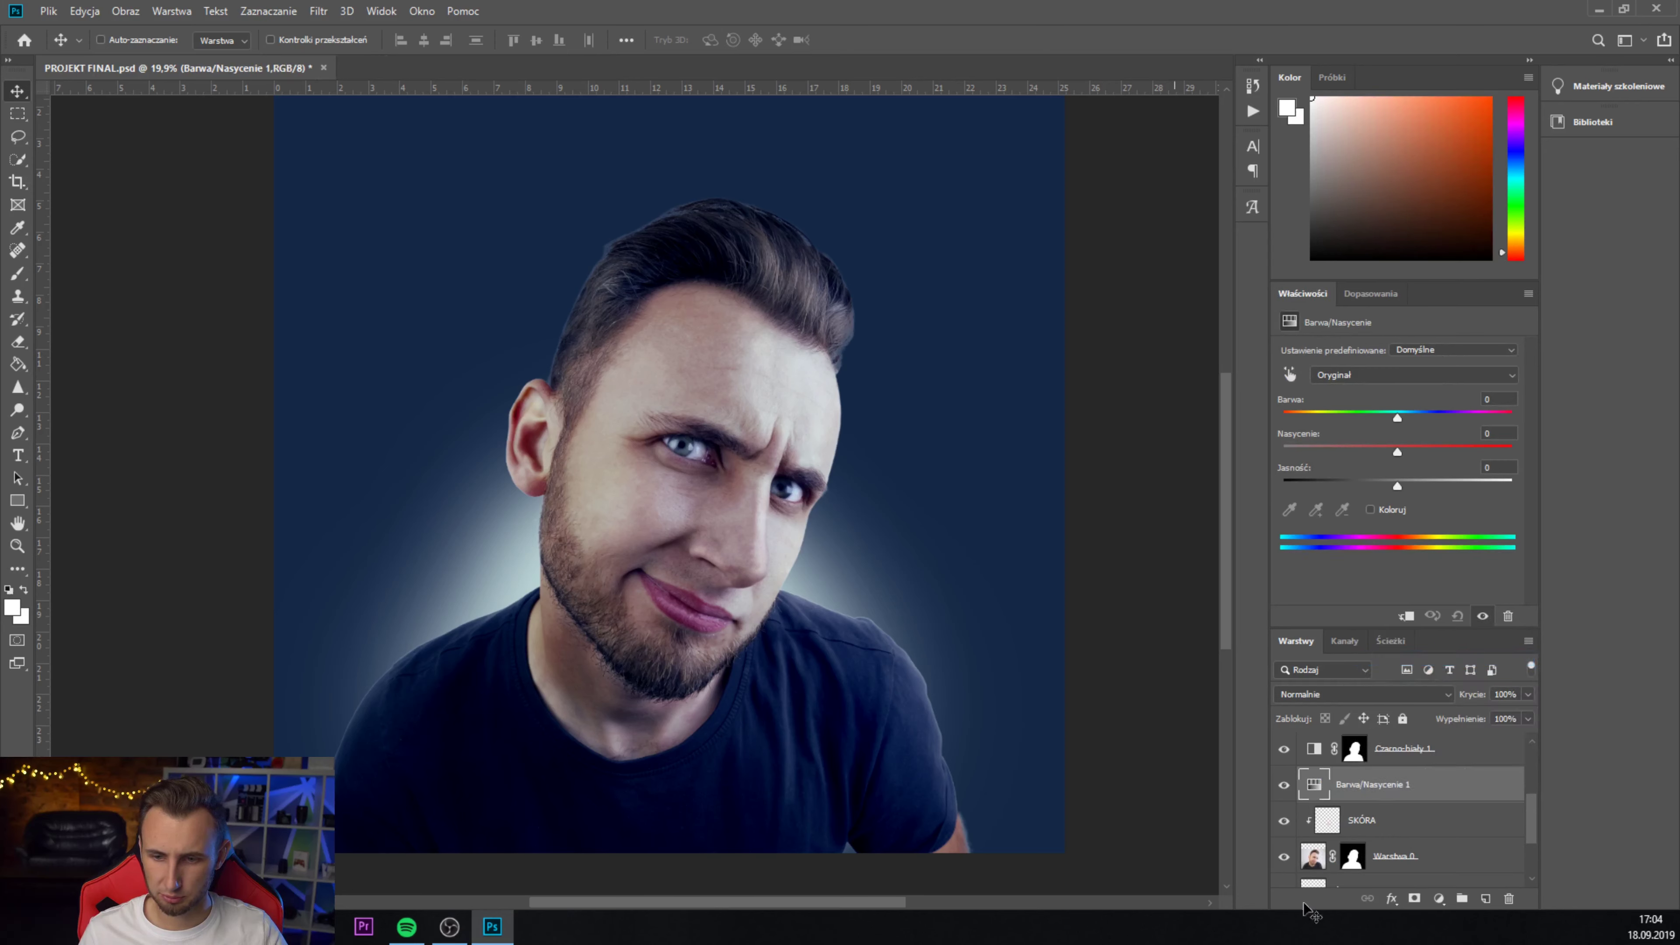
click(1353, 857)
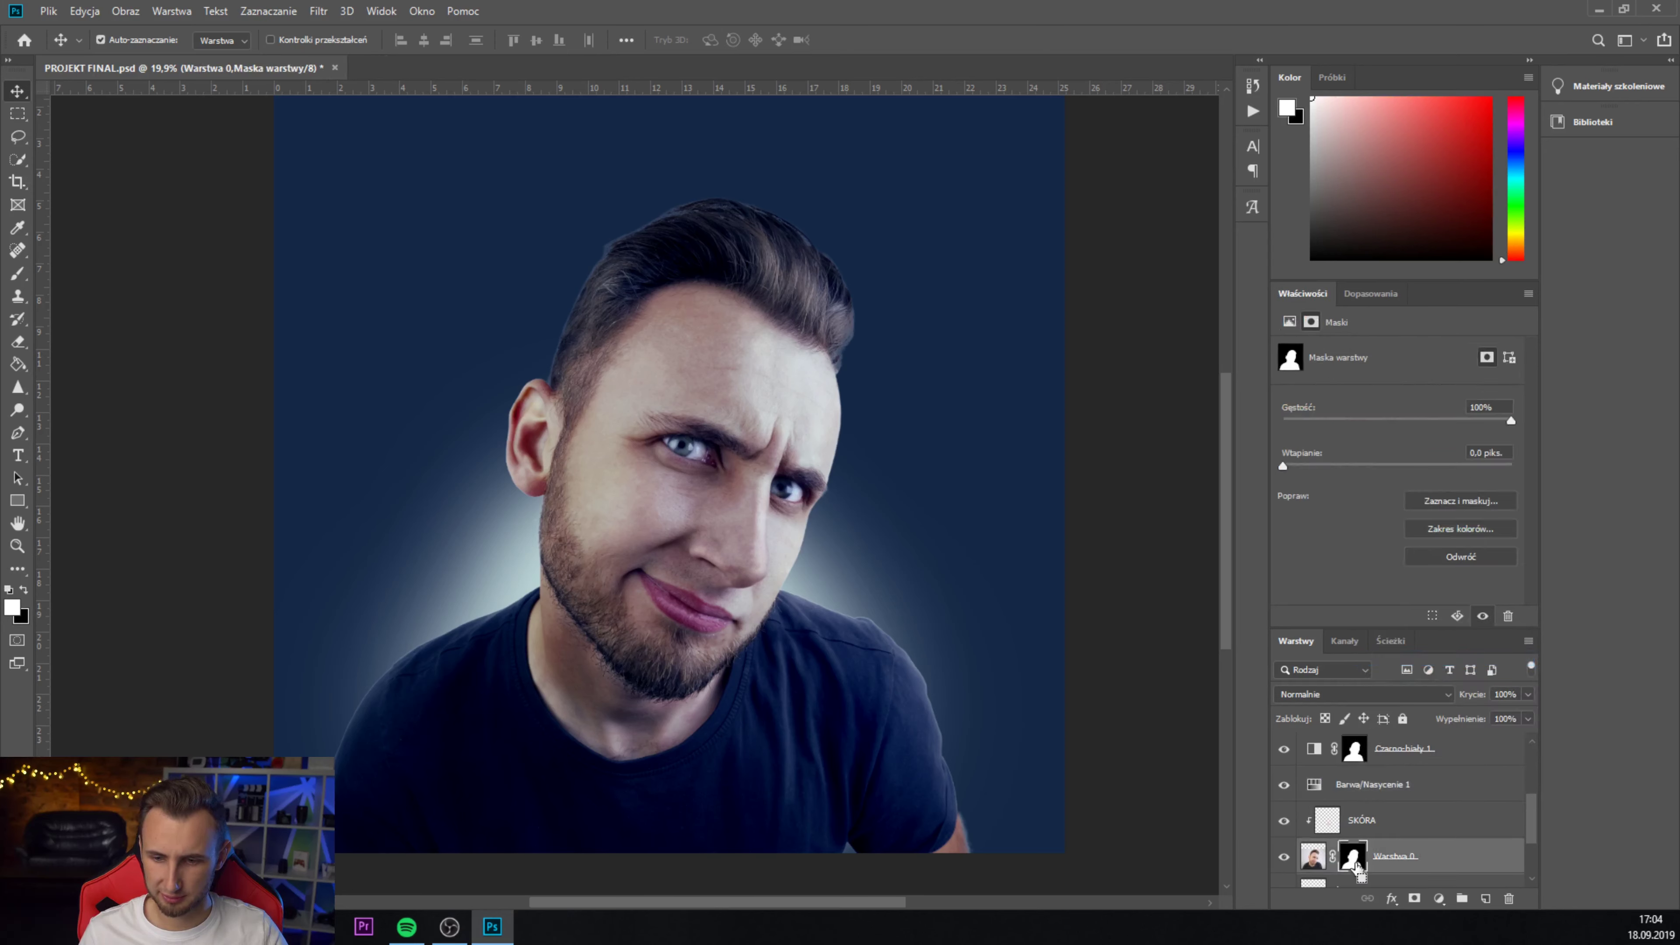
click(1381, 795)
click(1414, 898)
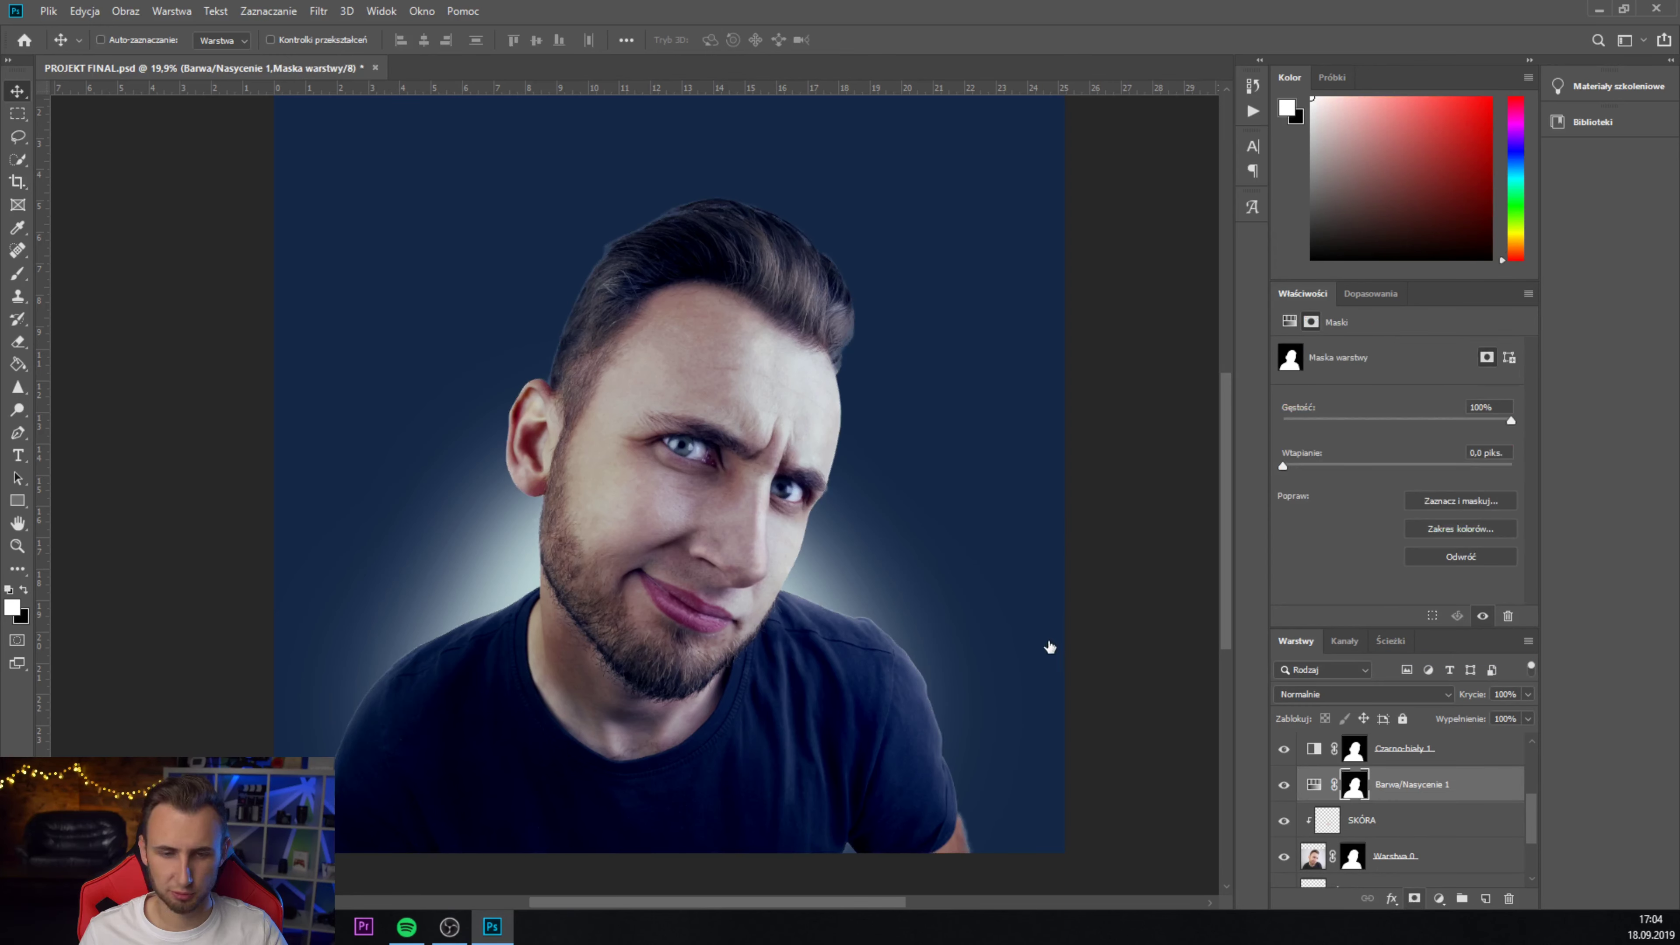
click(1314, 794)
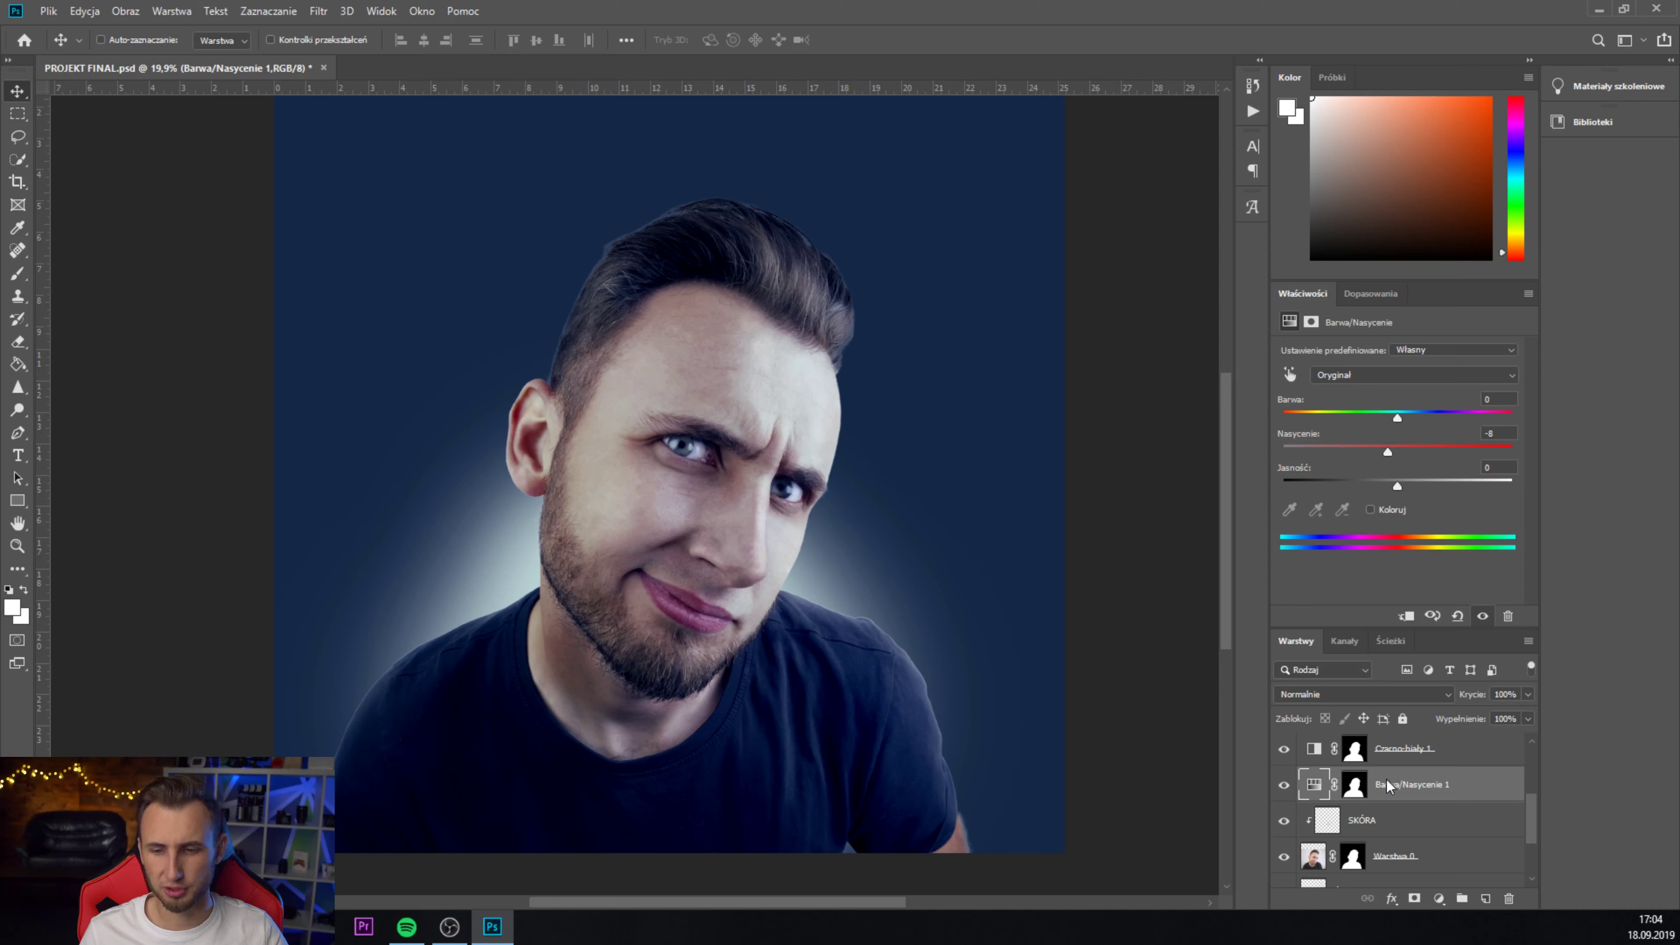
click(1357, 793)
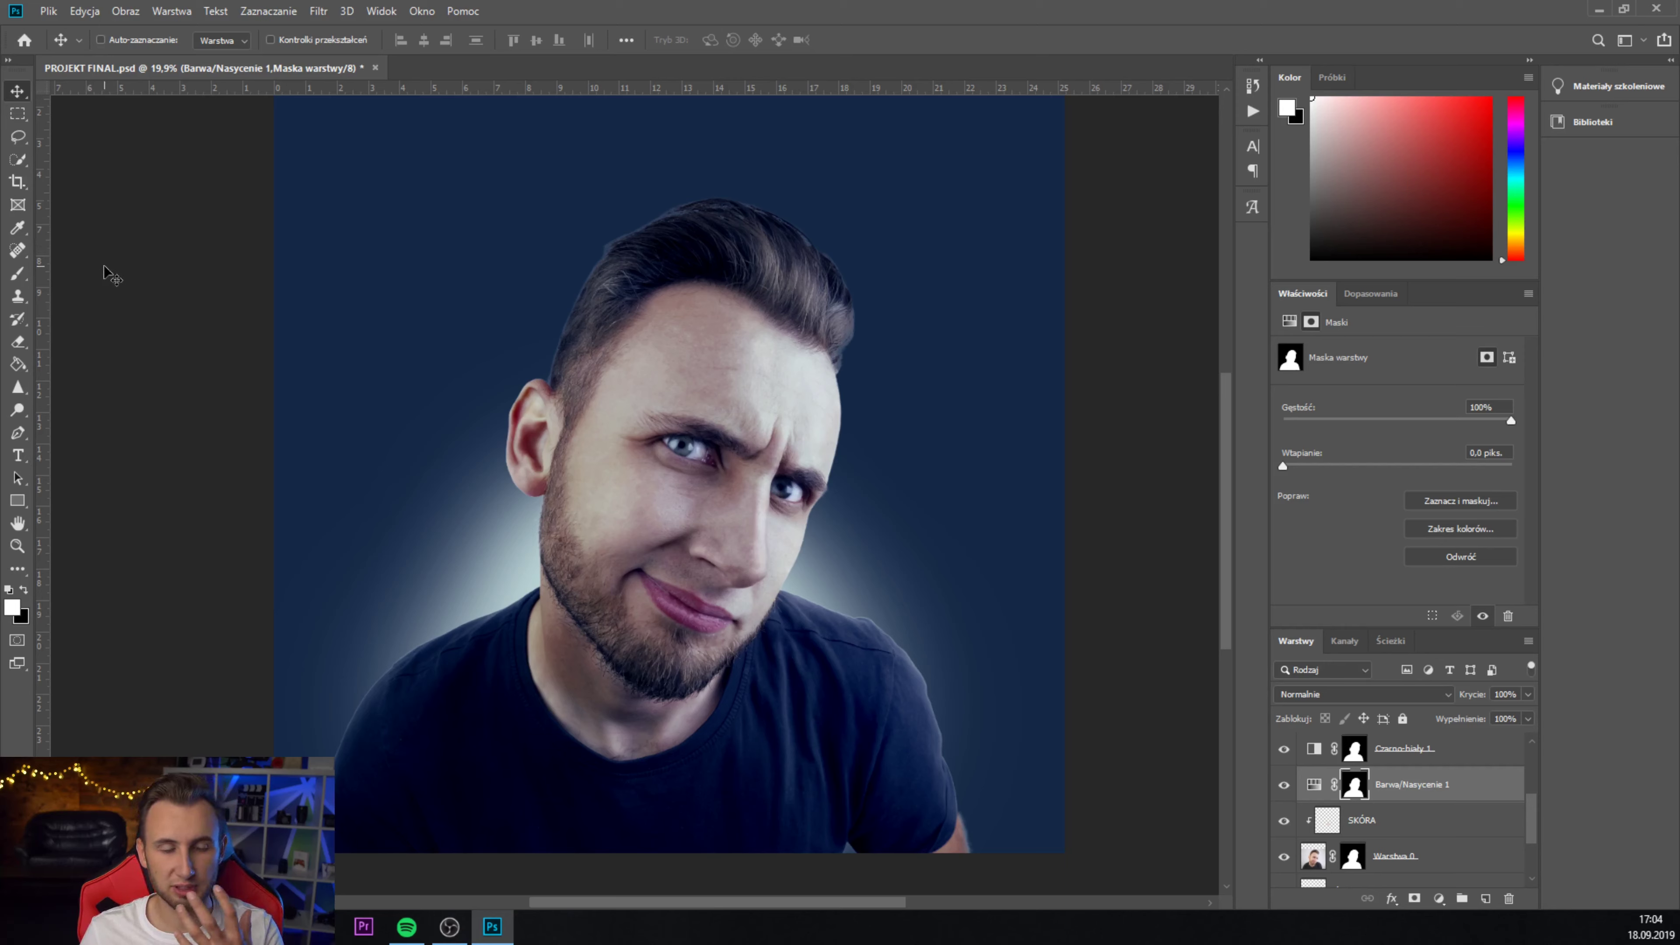
- Set black as the foreground colour, with brush opacity 100% and size 419 px
click(12, 608)
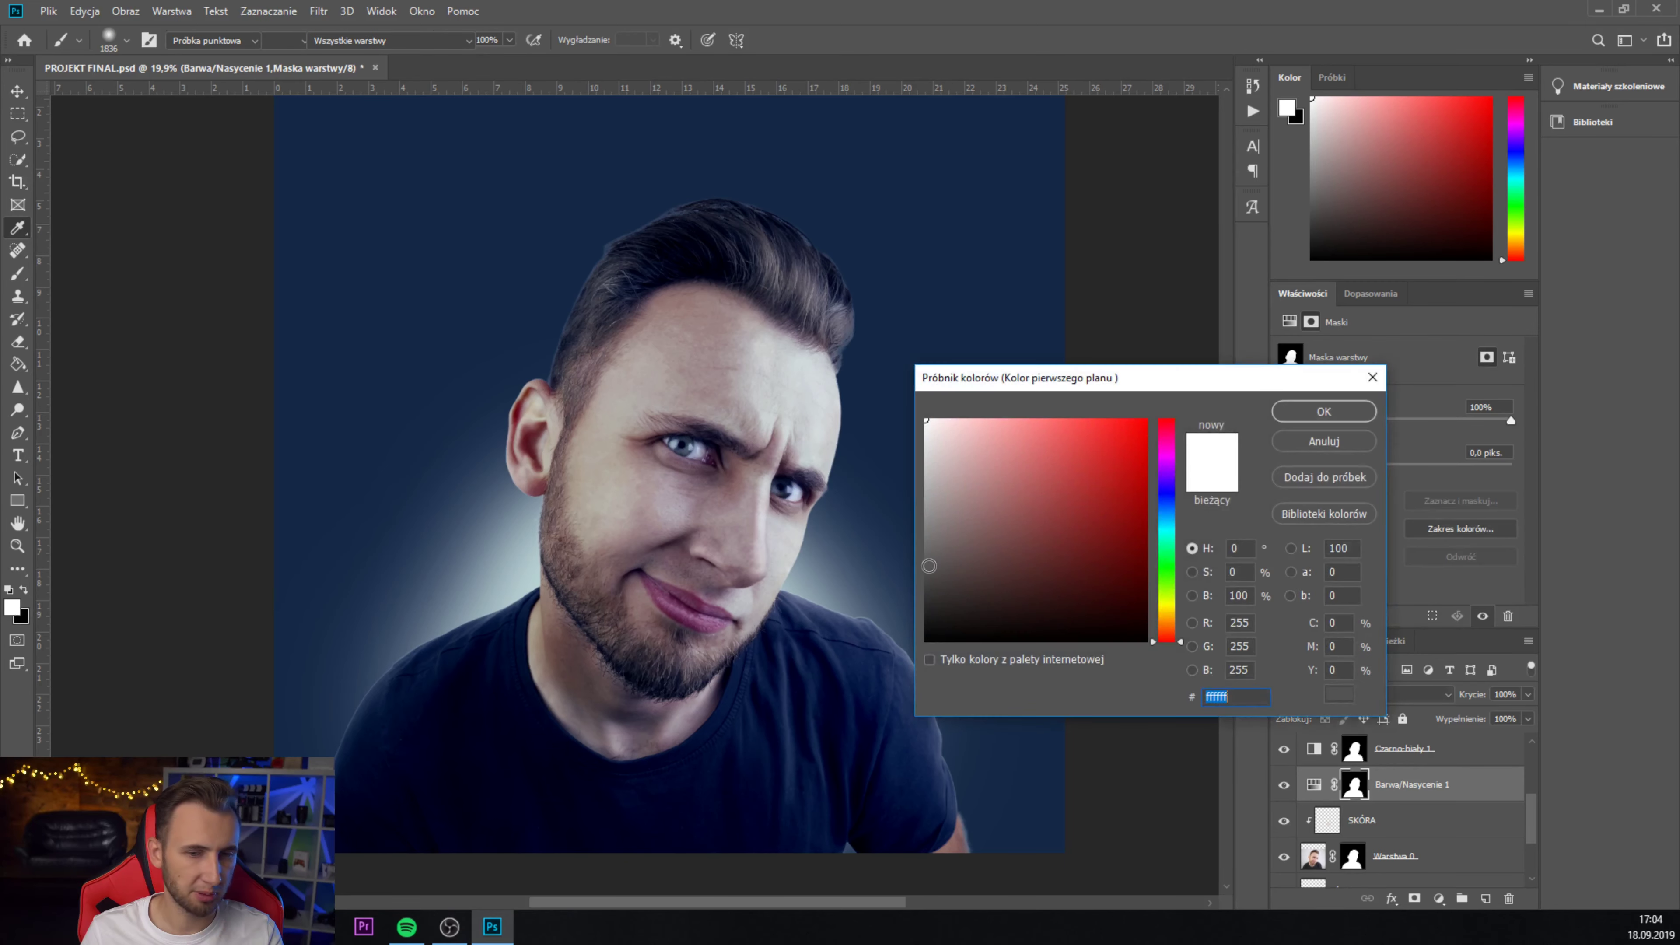
drag(929, 565, 927, 640)
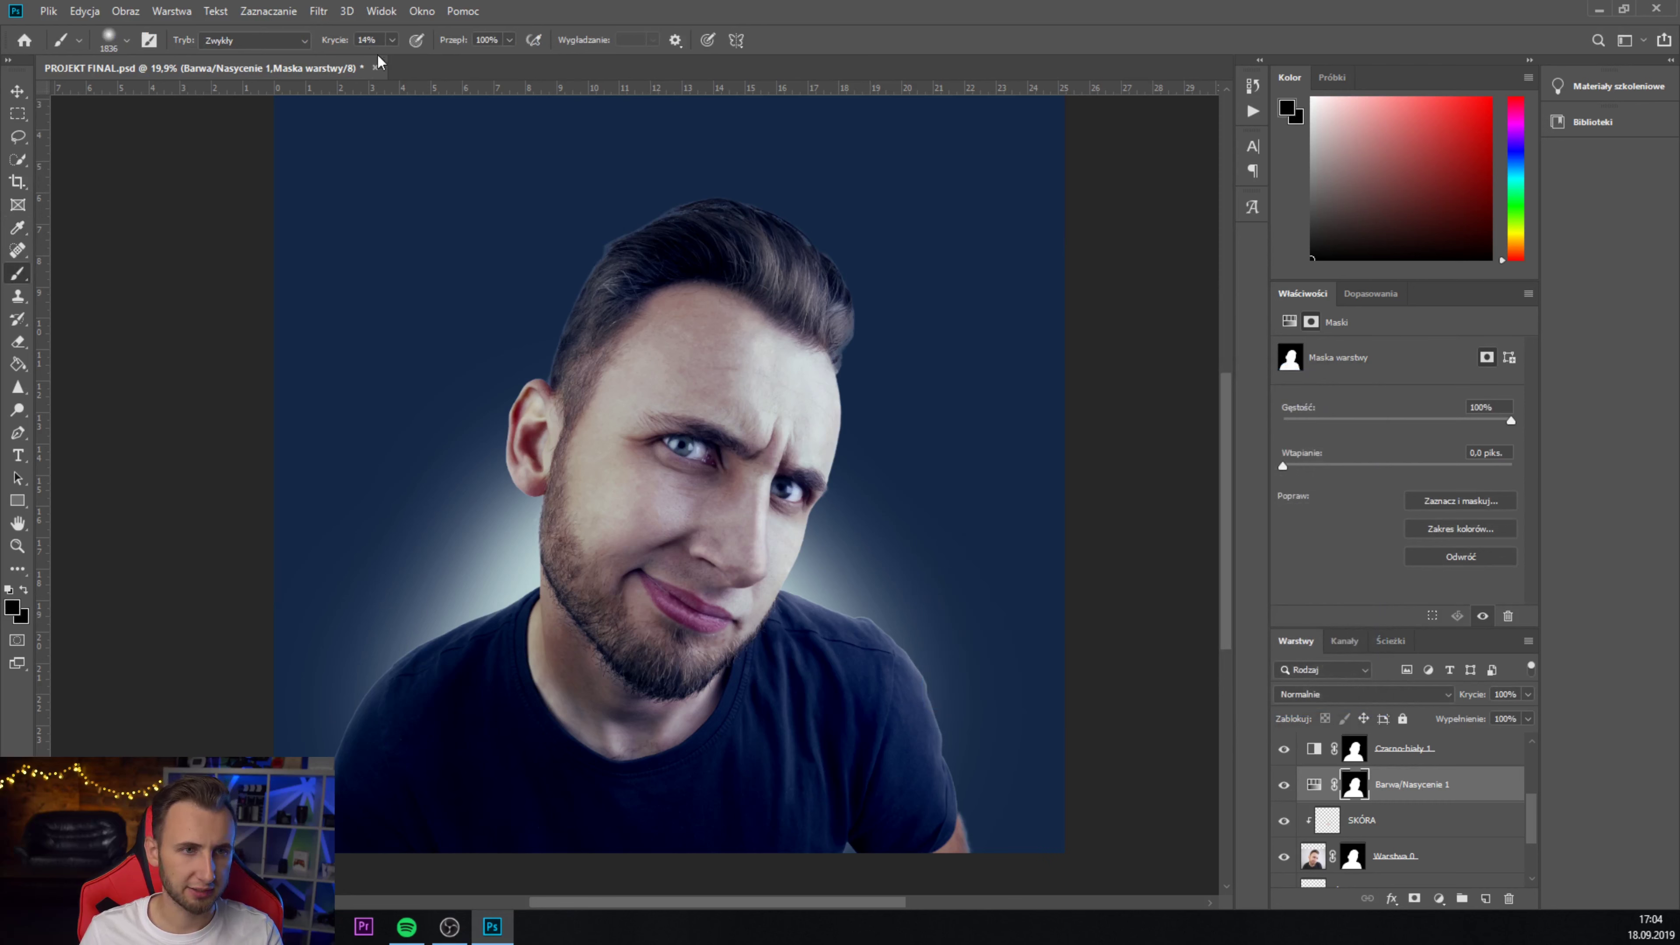
click(392, 40)
key(0)
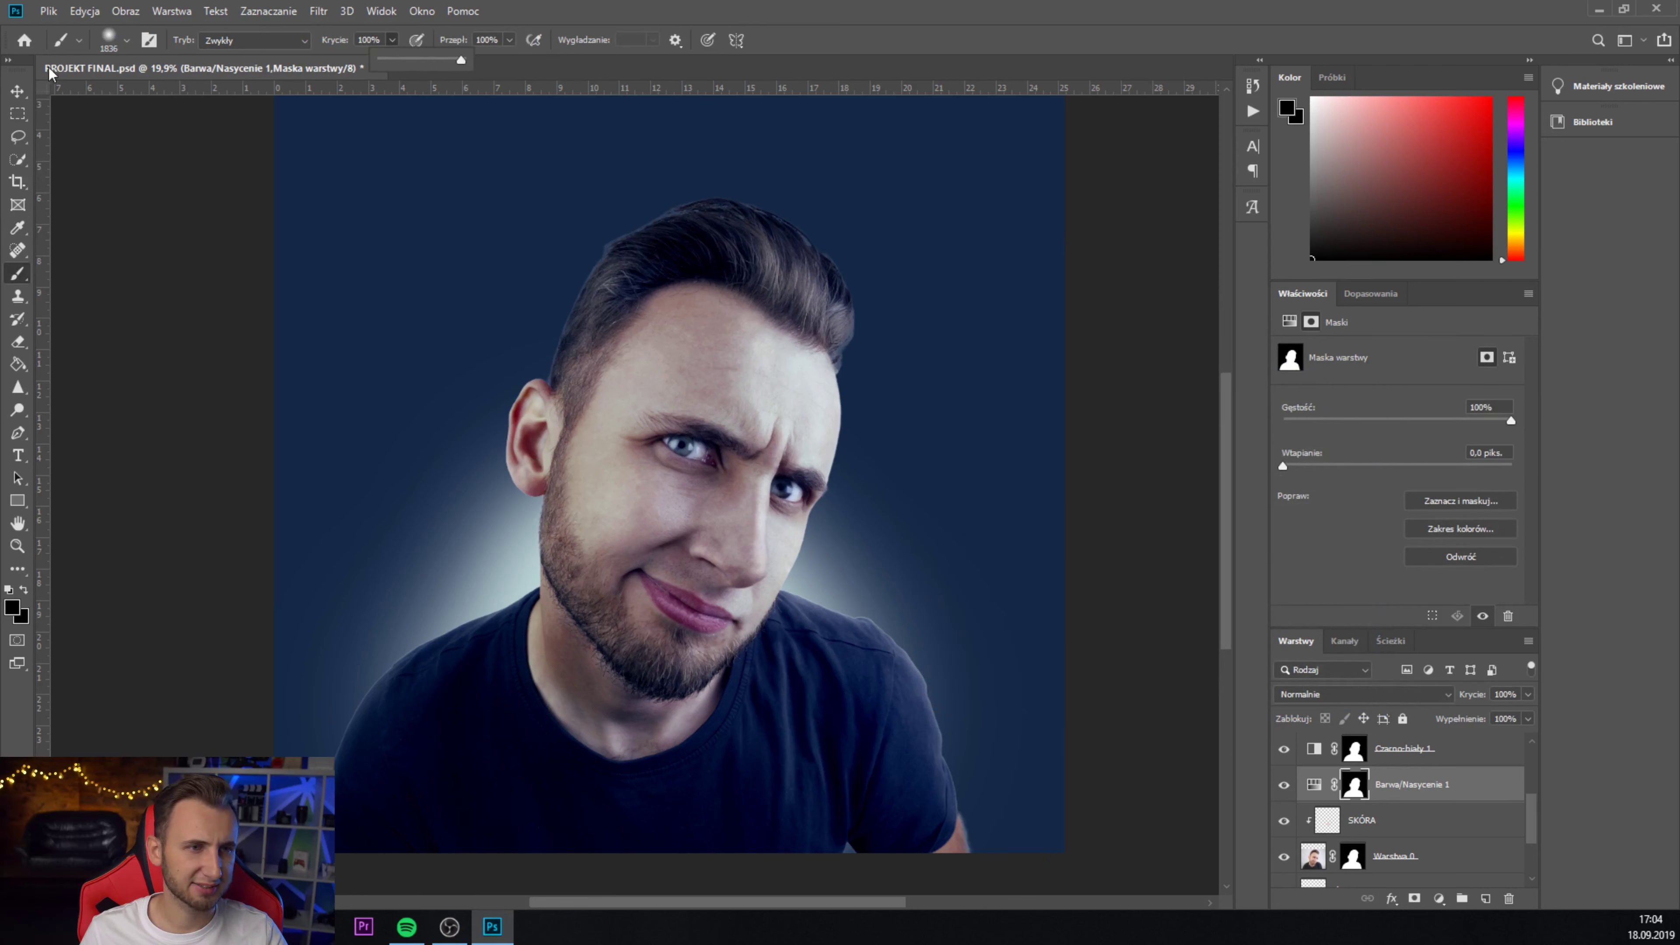
click(109, 39)
drag(171, 99, 196, 99)
click(565, 293)
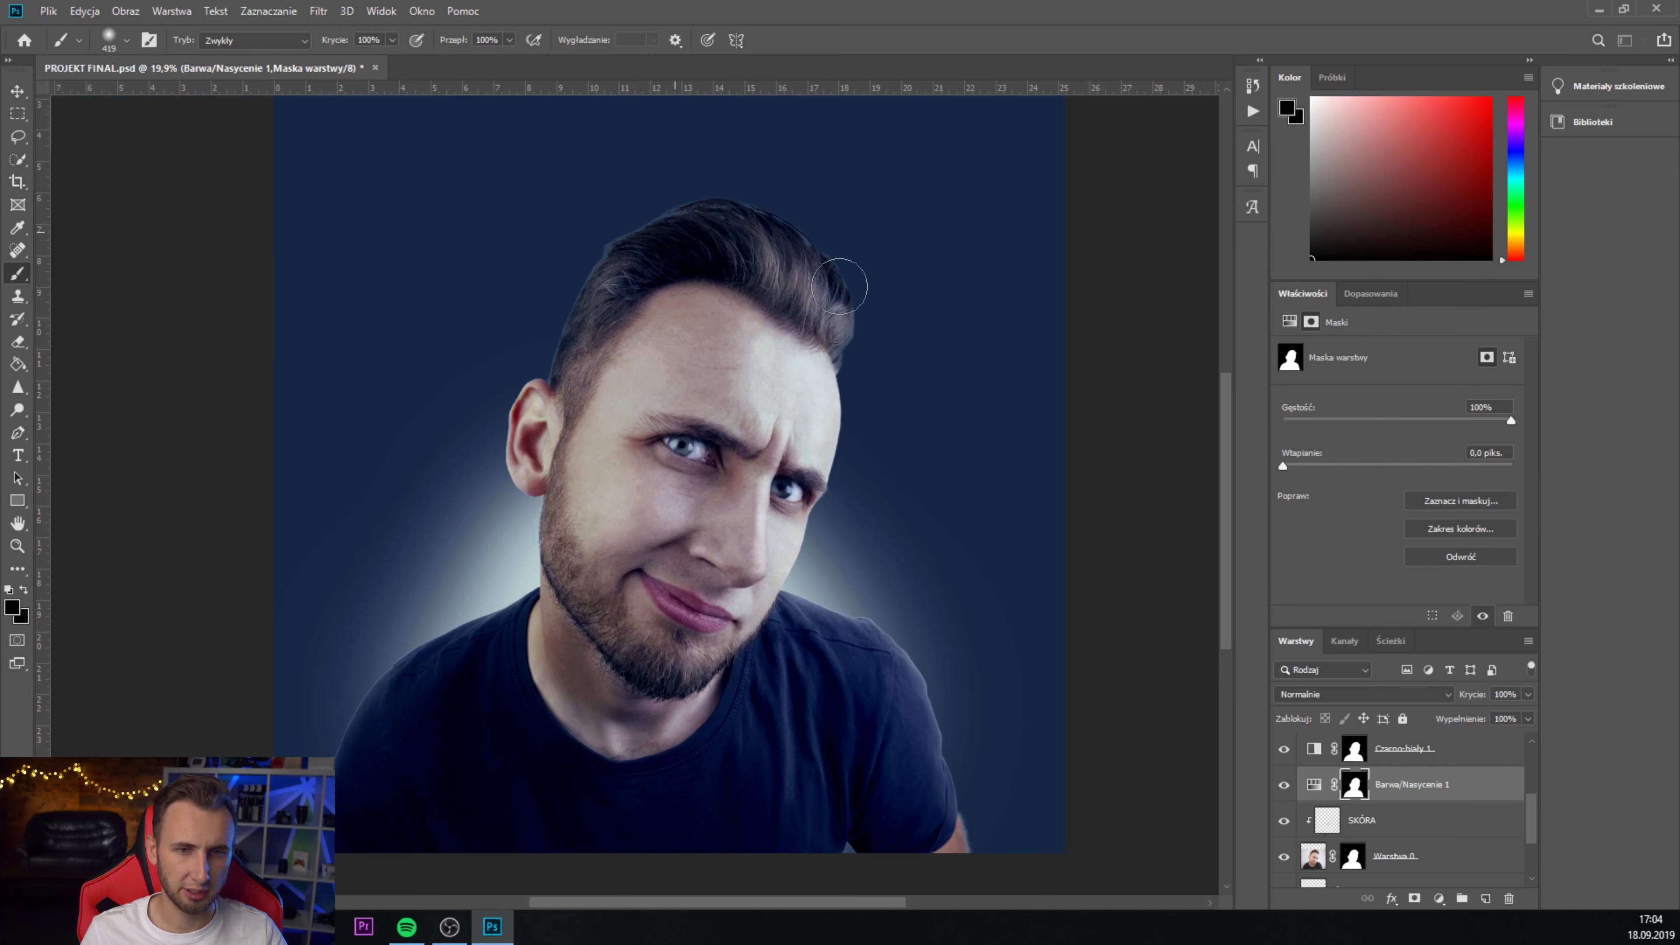
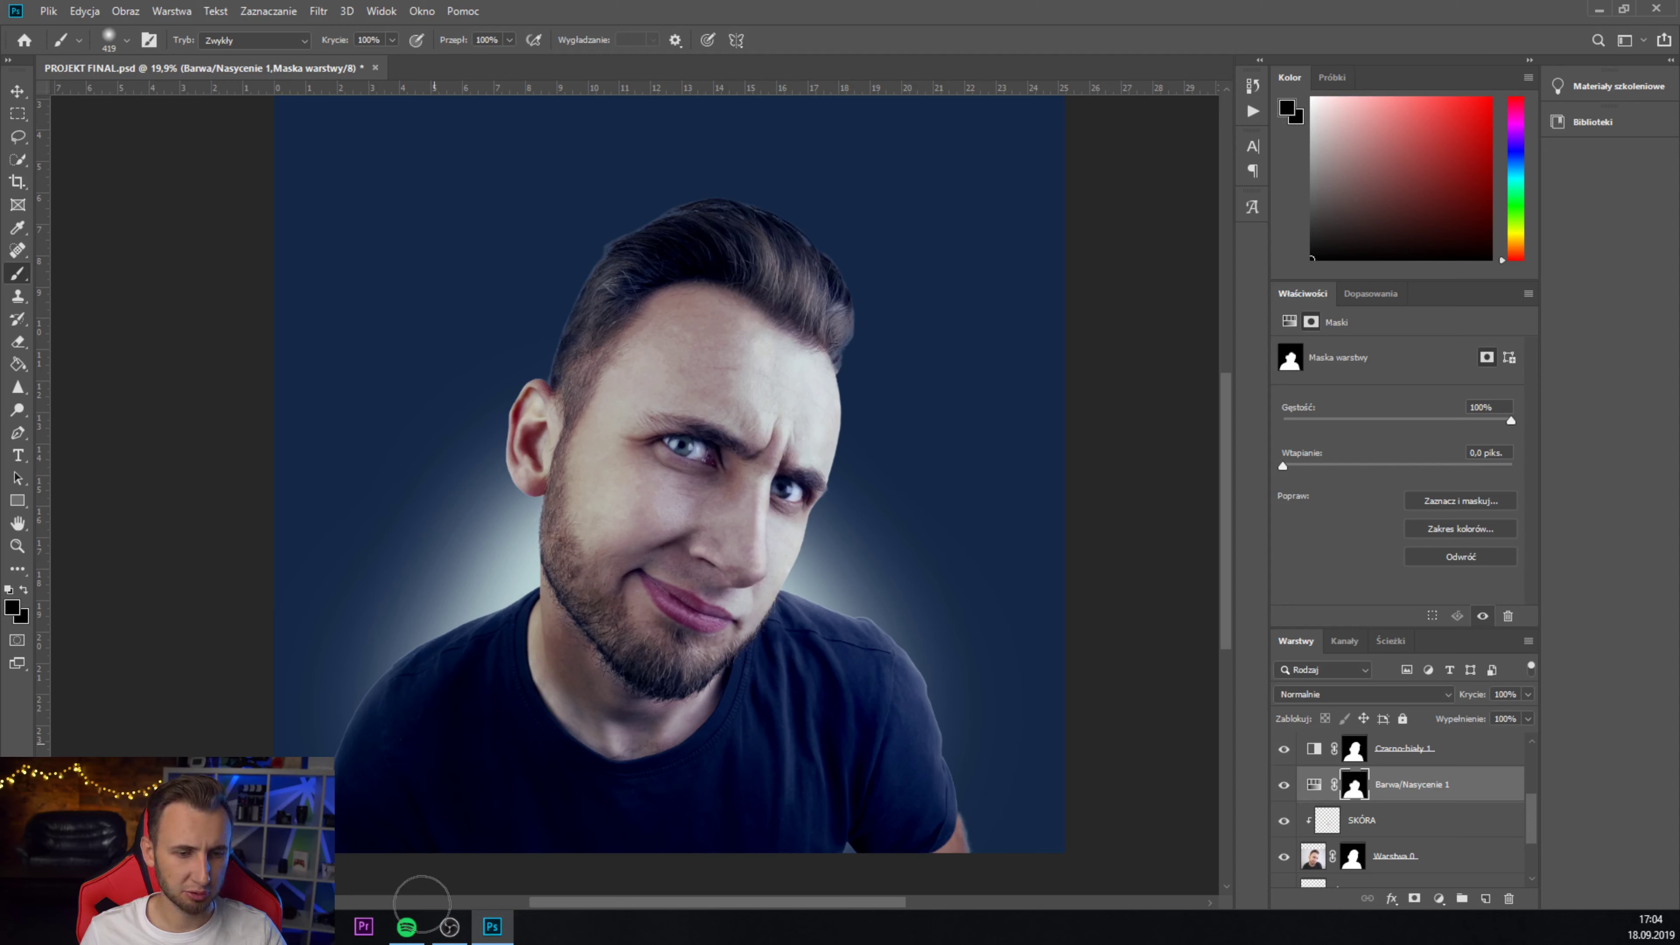
- Mask Barwa/Nasycenie 1 off the lower-left shoulder and tune Selective Color neutrals and whites (Cyan +11)
drag(421, 904, 361, 787)
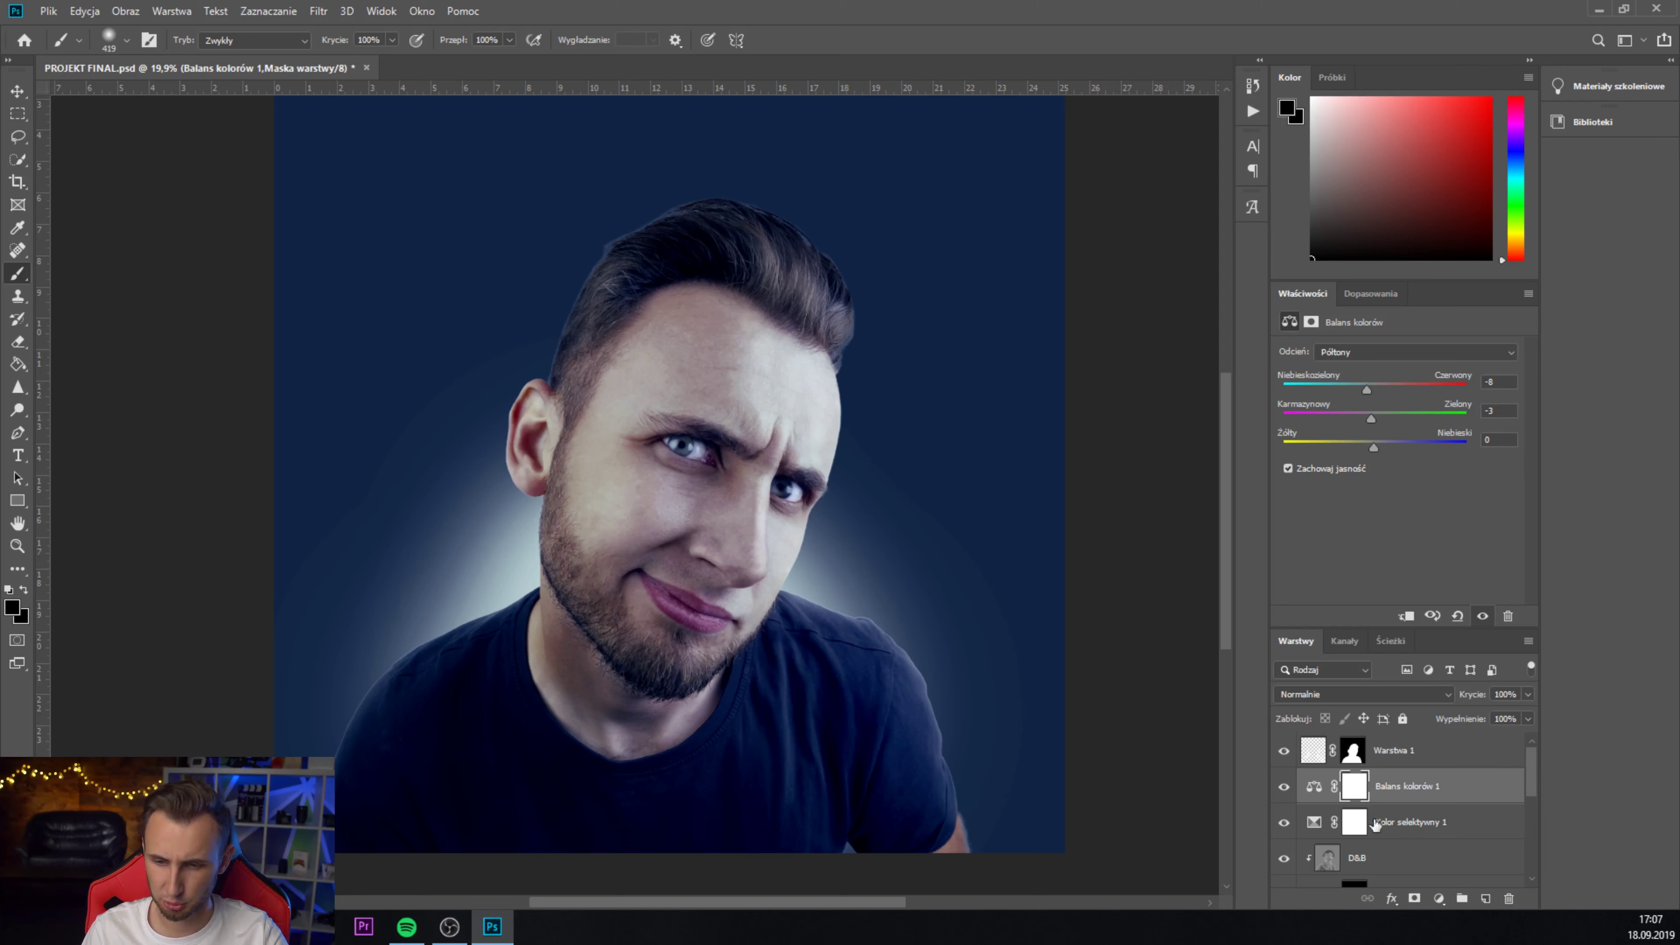
click(1351, 831)
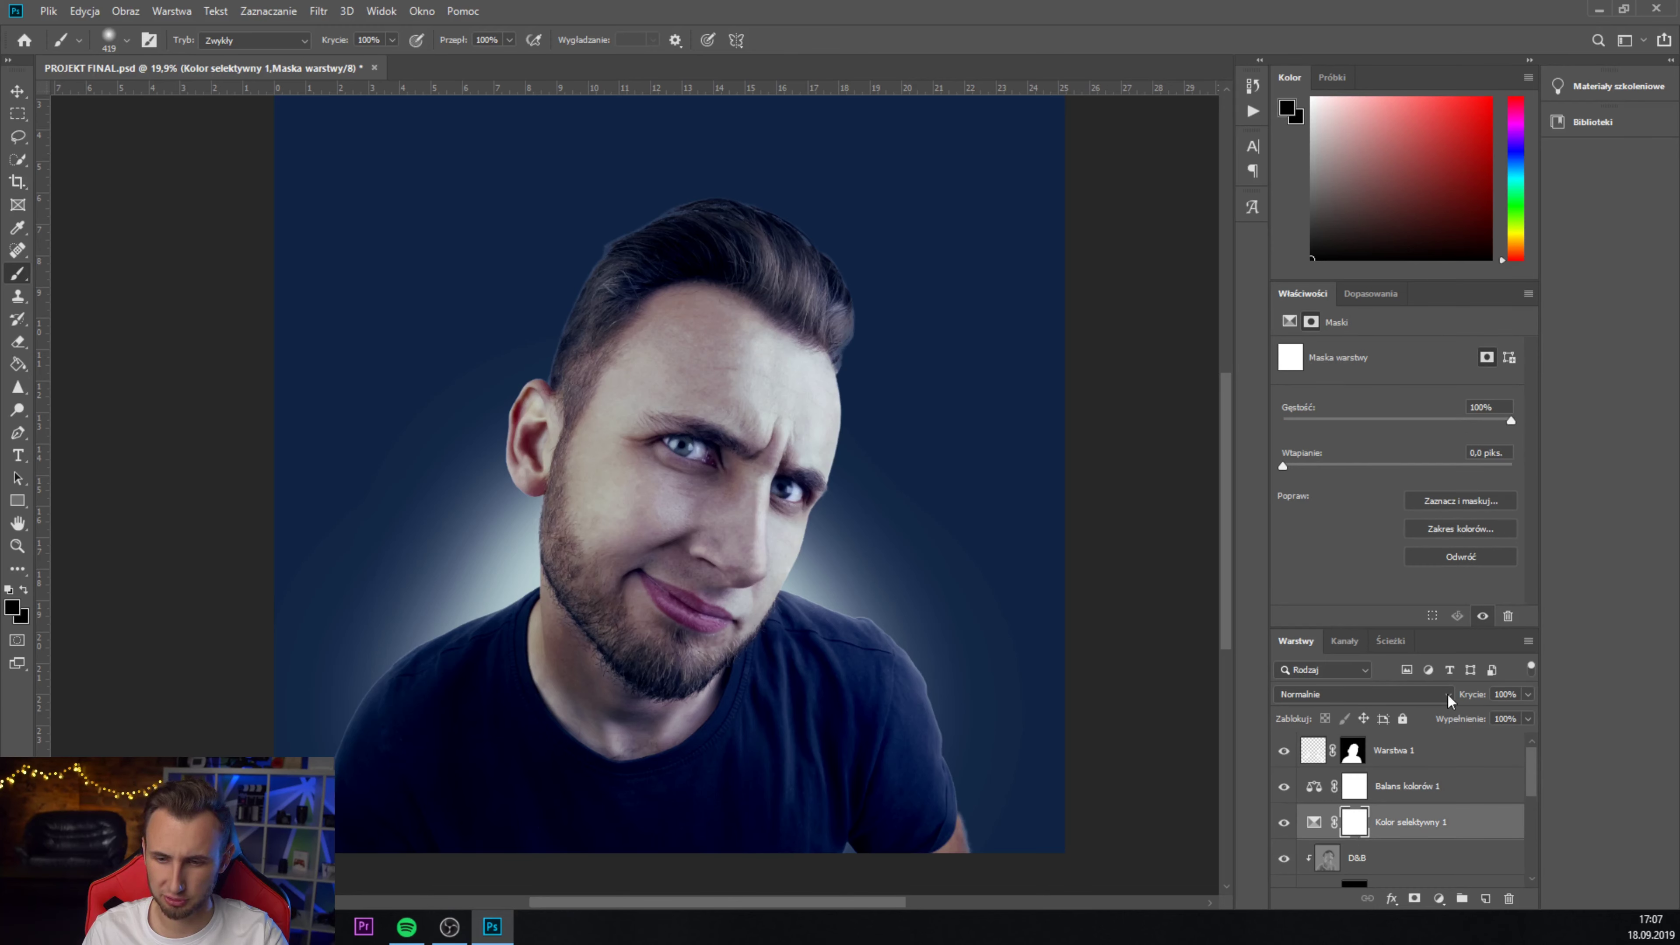
click(1315, 823)
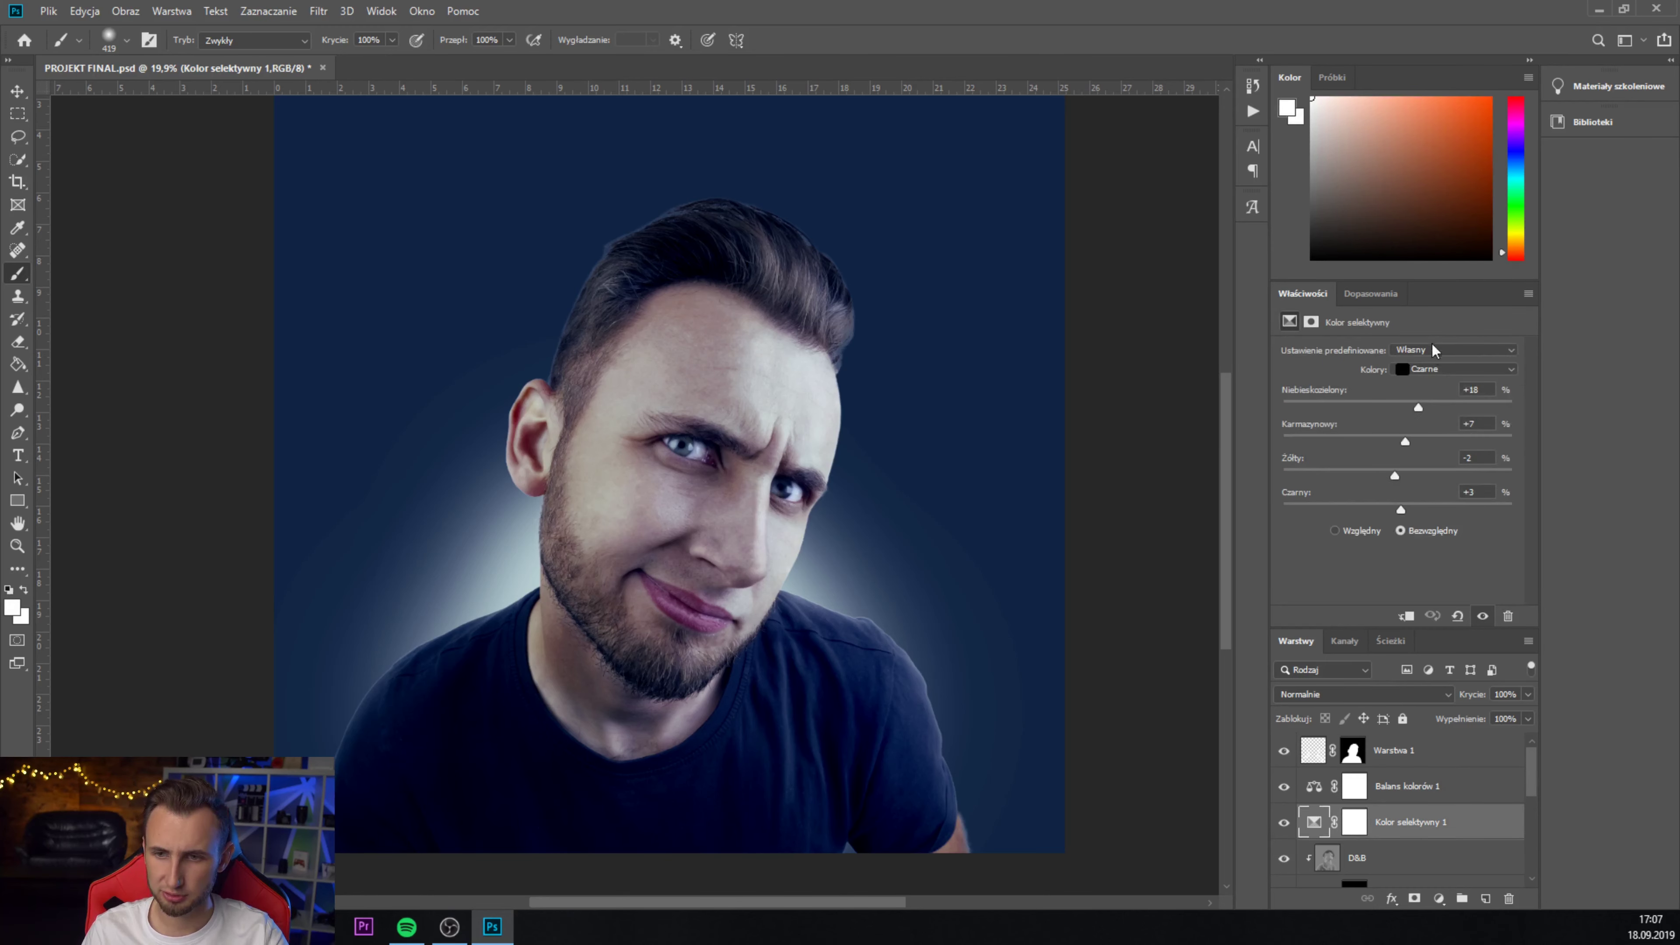
click(1468, 368)
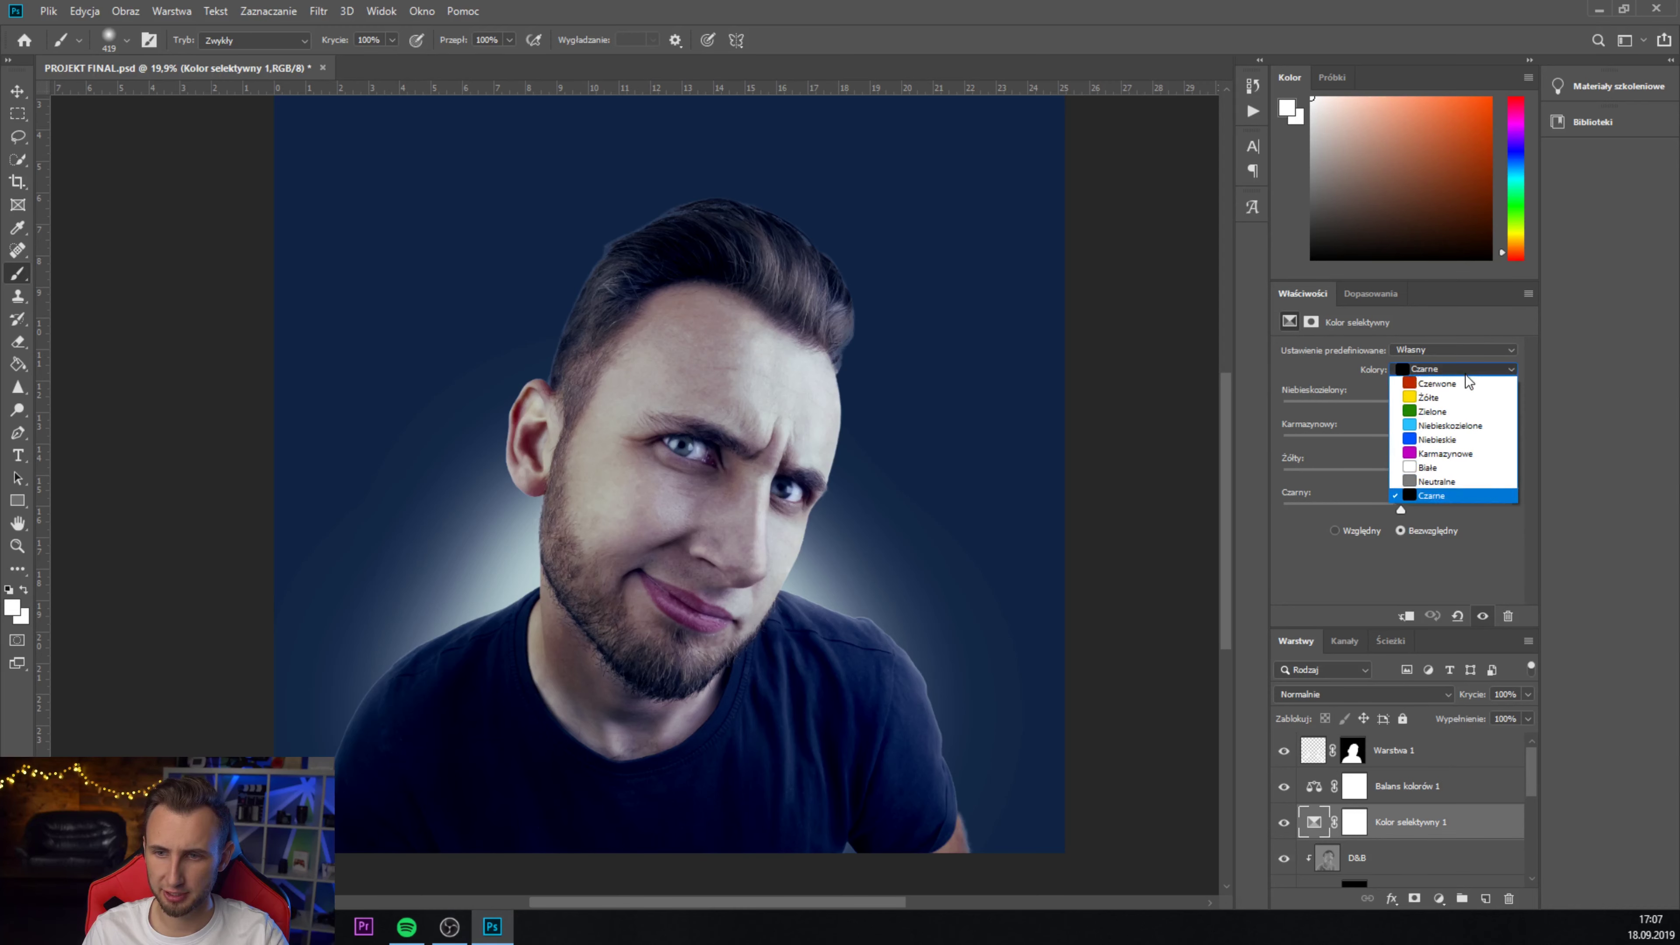
click(1456, 481)
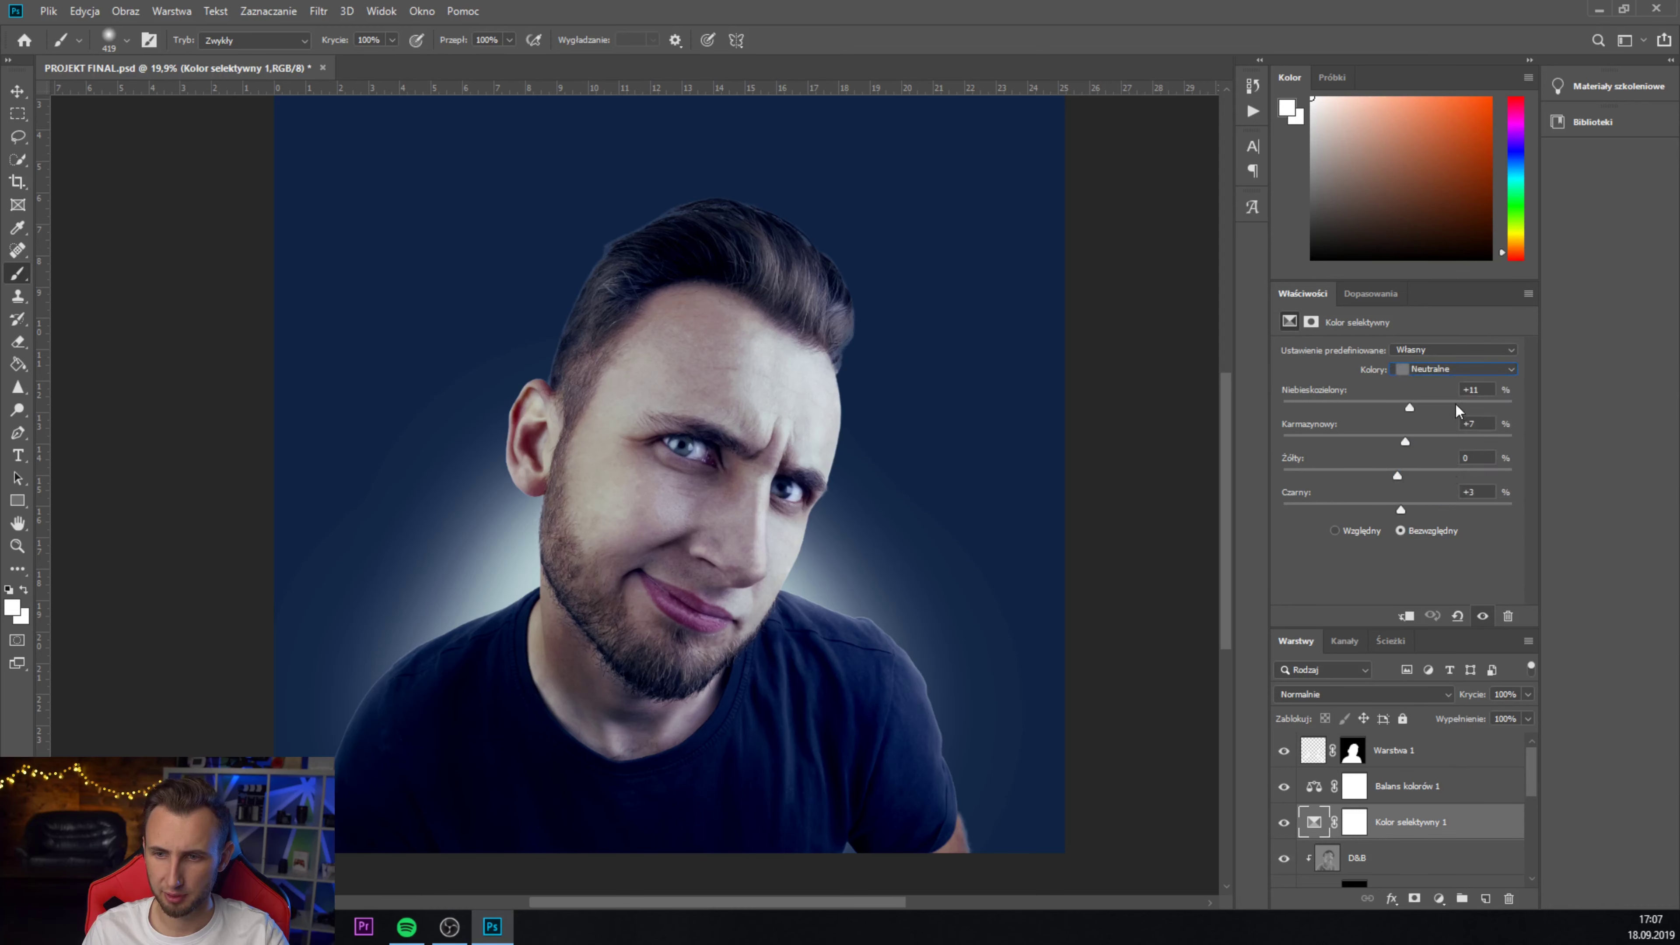
click(1445, 369)
click(1416, 465)
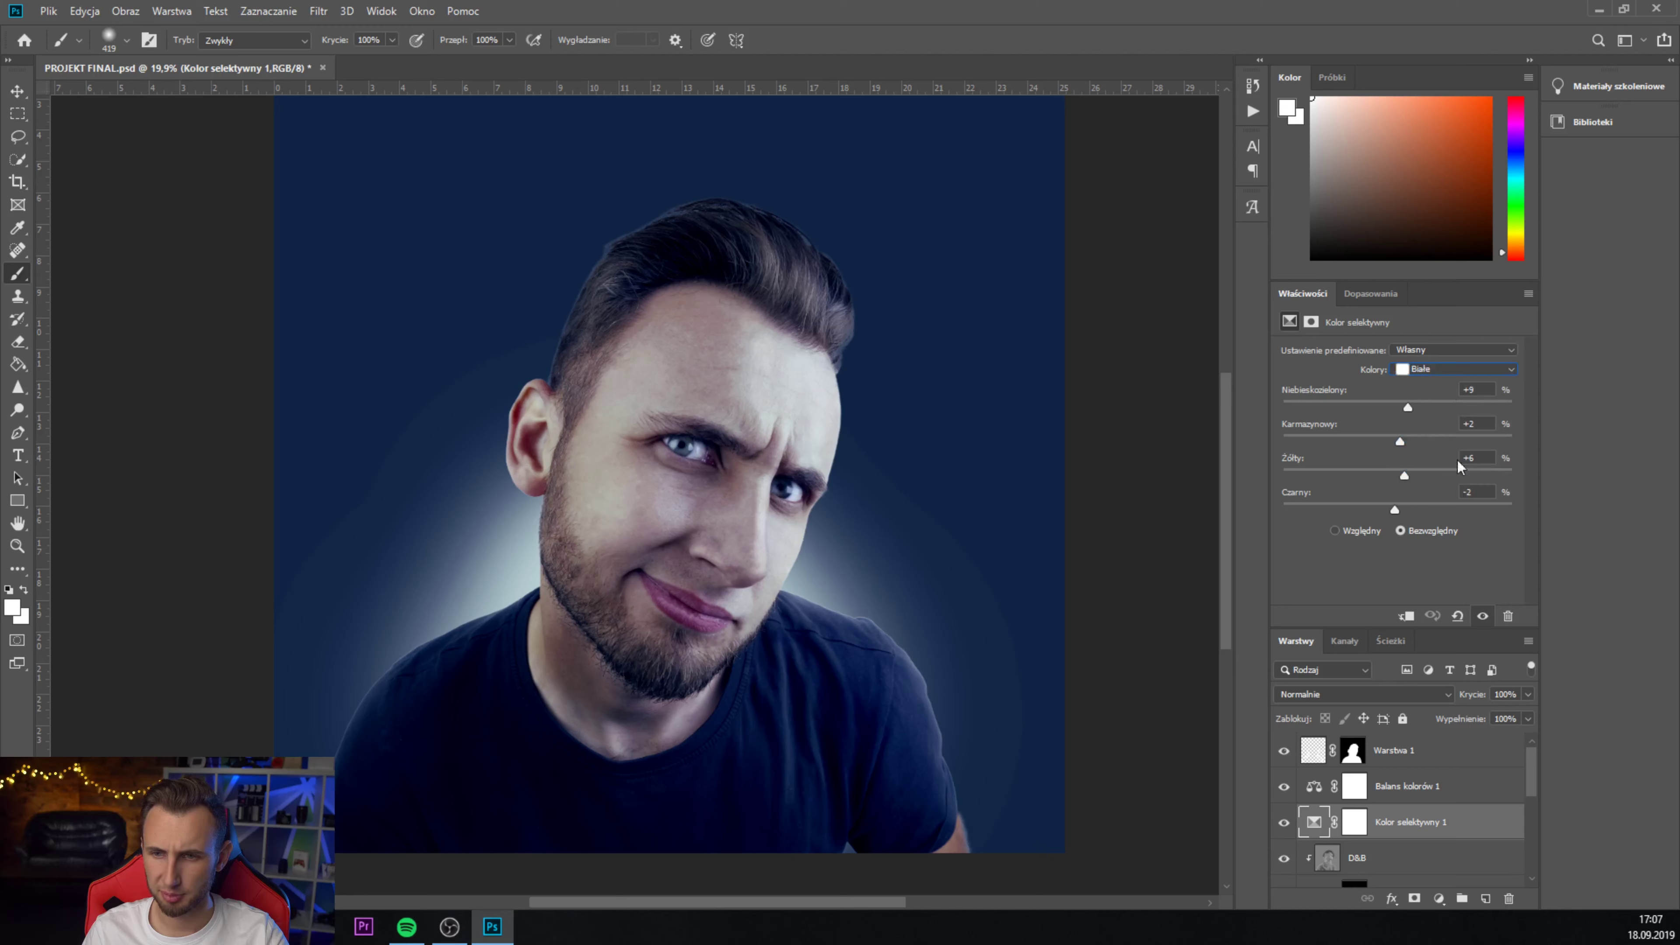
drag(1409, 407, 1410, 409)
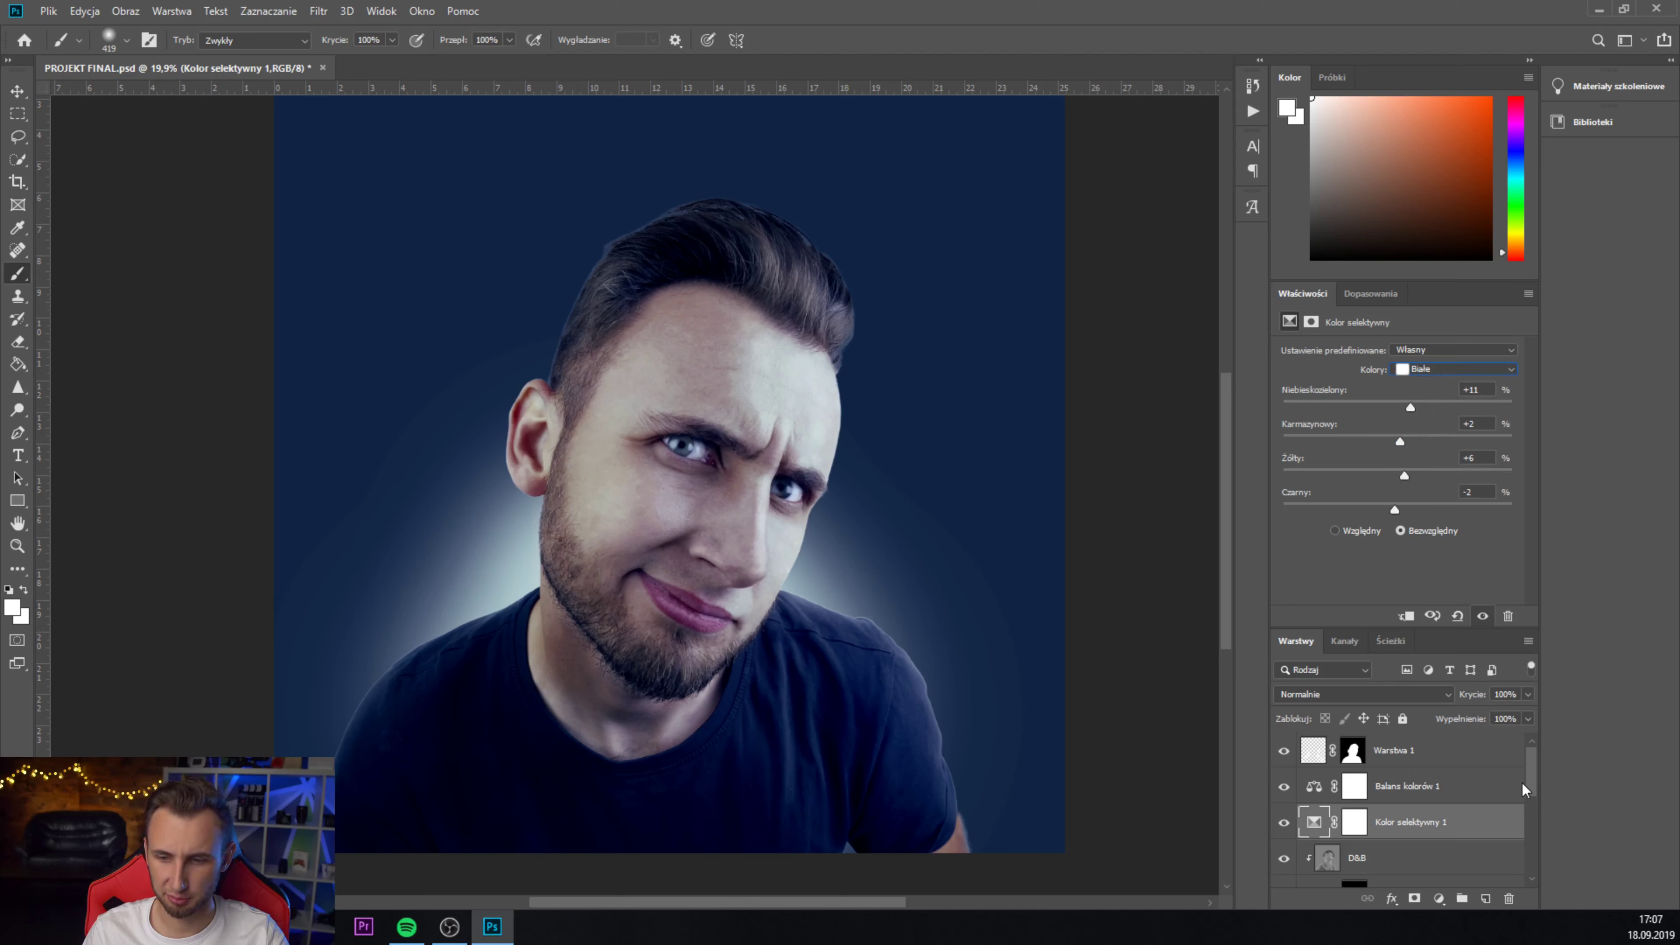
click(1475, 750)
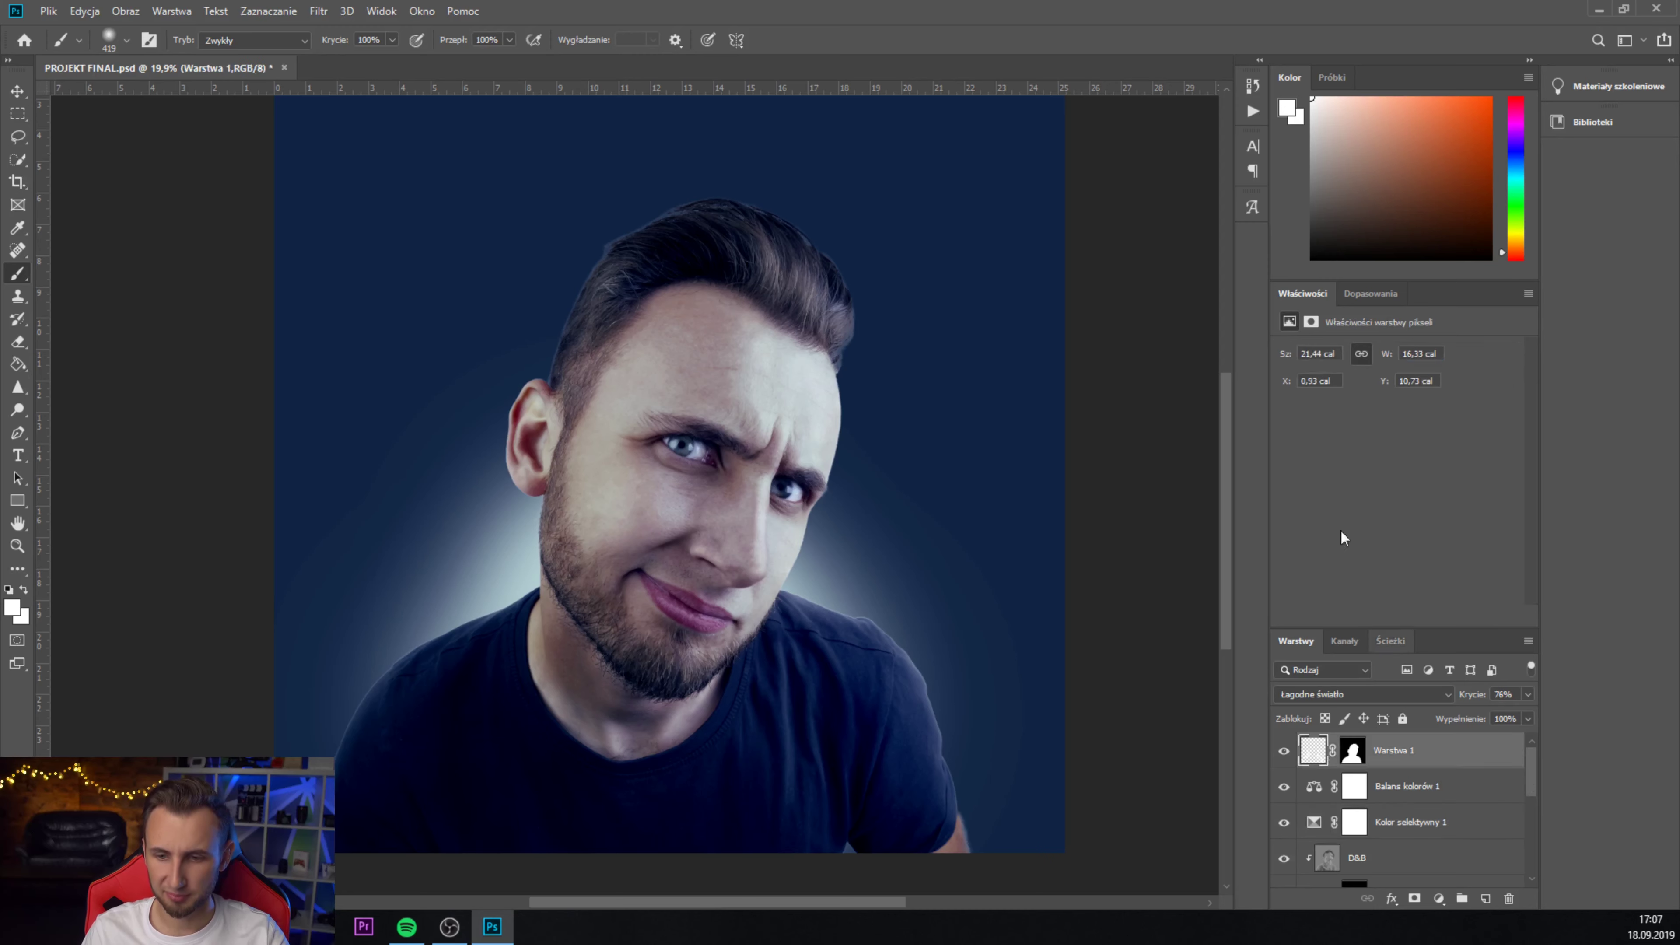
- Add a Barwa/Nasycenie 2 layer above Warstwa 1 at Hue -17, Saturation +9
click(1355, 295)
click(1309, 358)
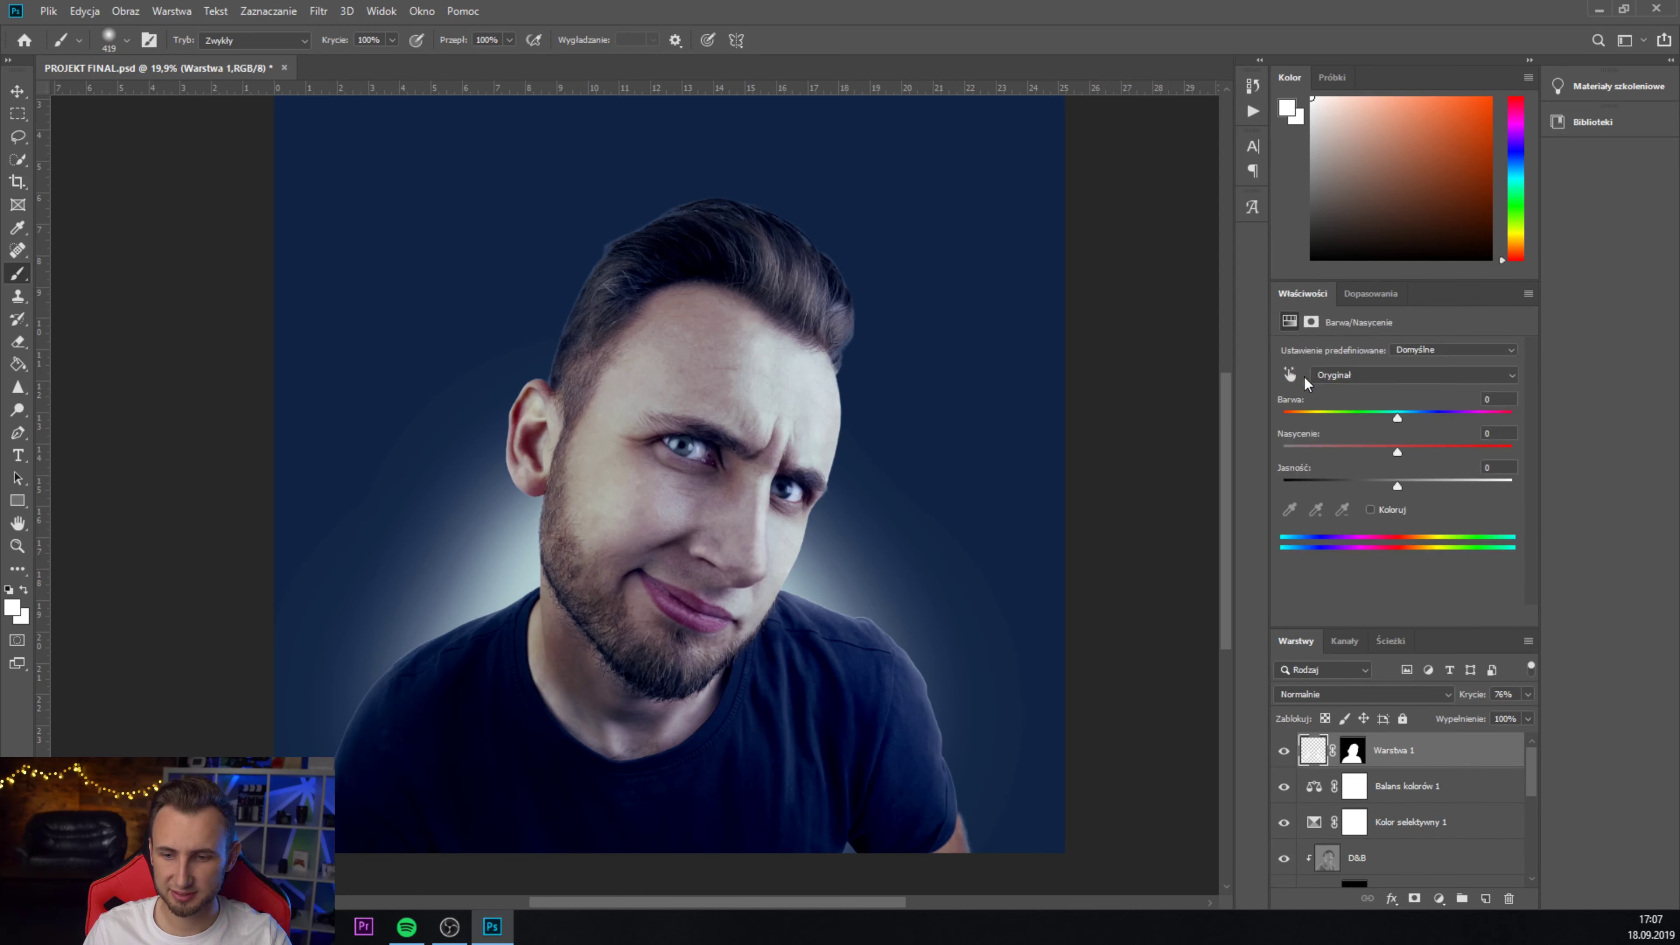
drag(1397, 418, 1396, 419)
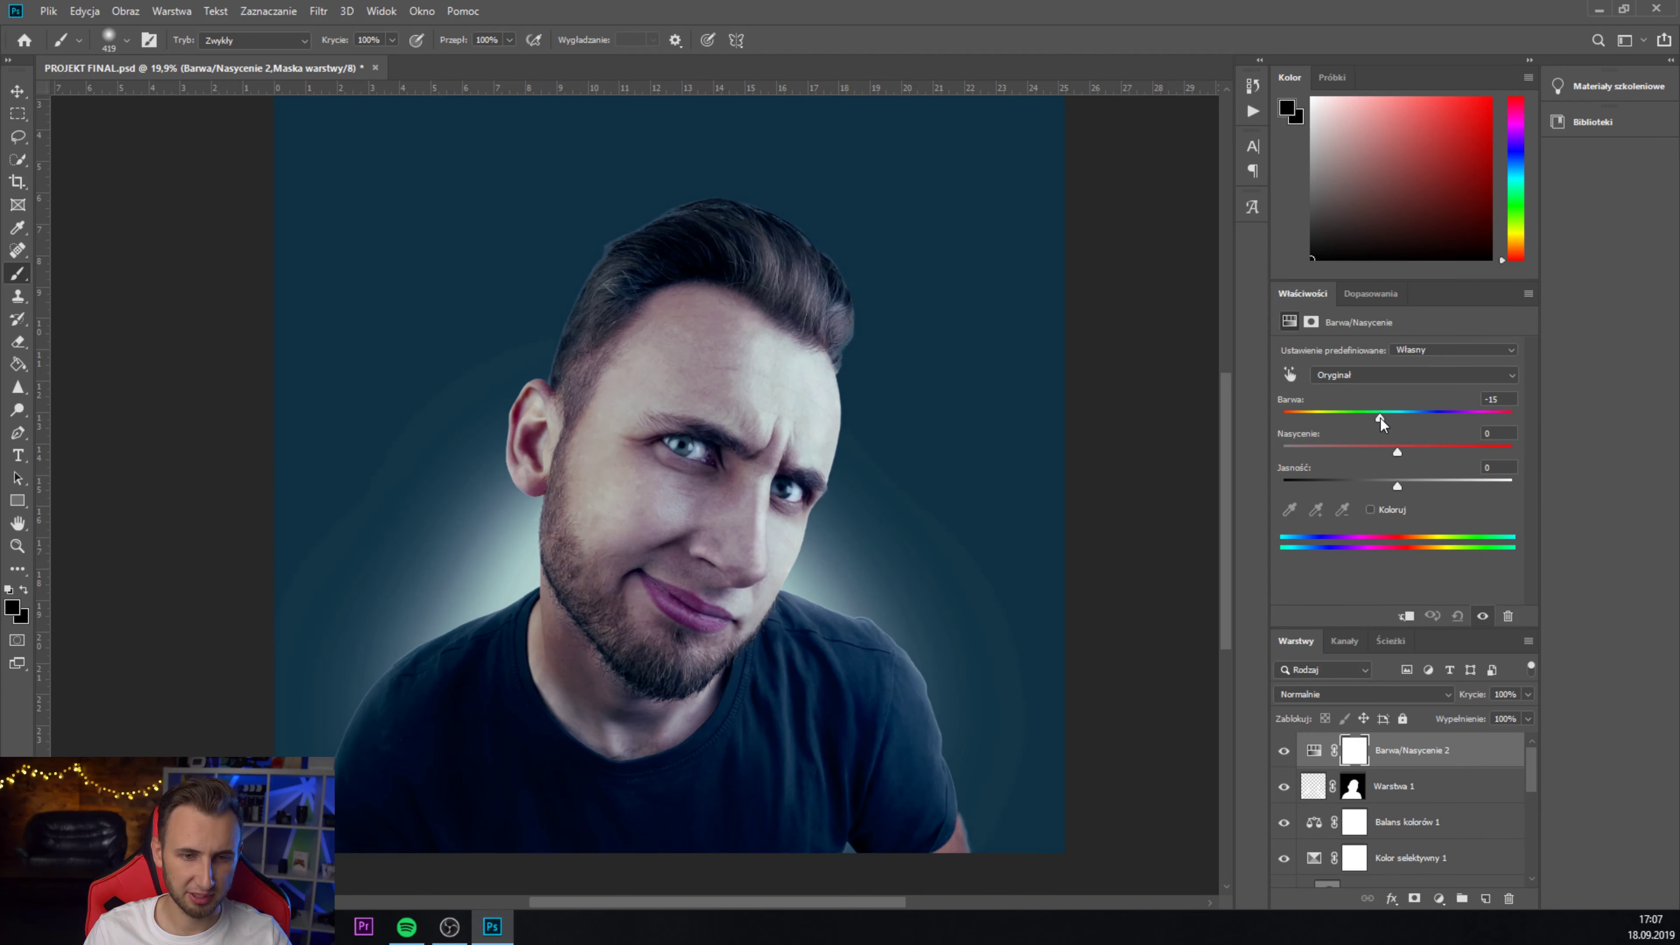
drag(1397, 453, 1412, 453)
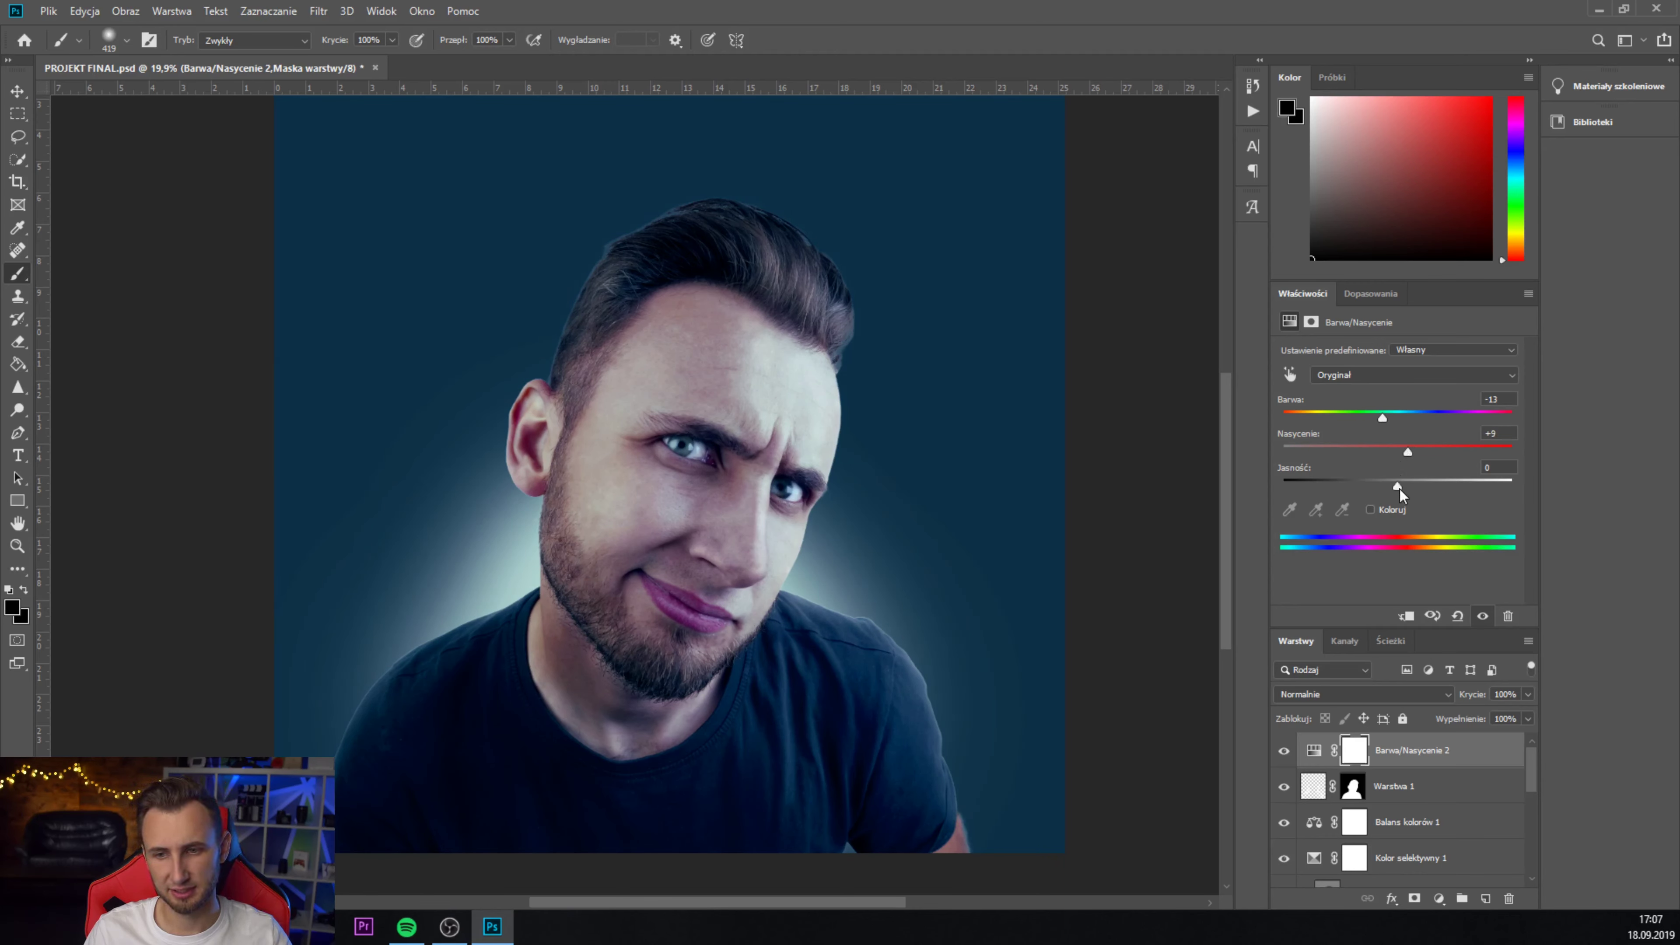
drag(1383, 418, 1378, 418)
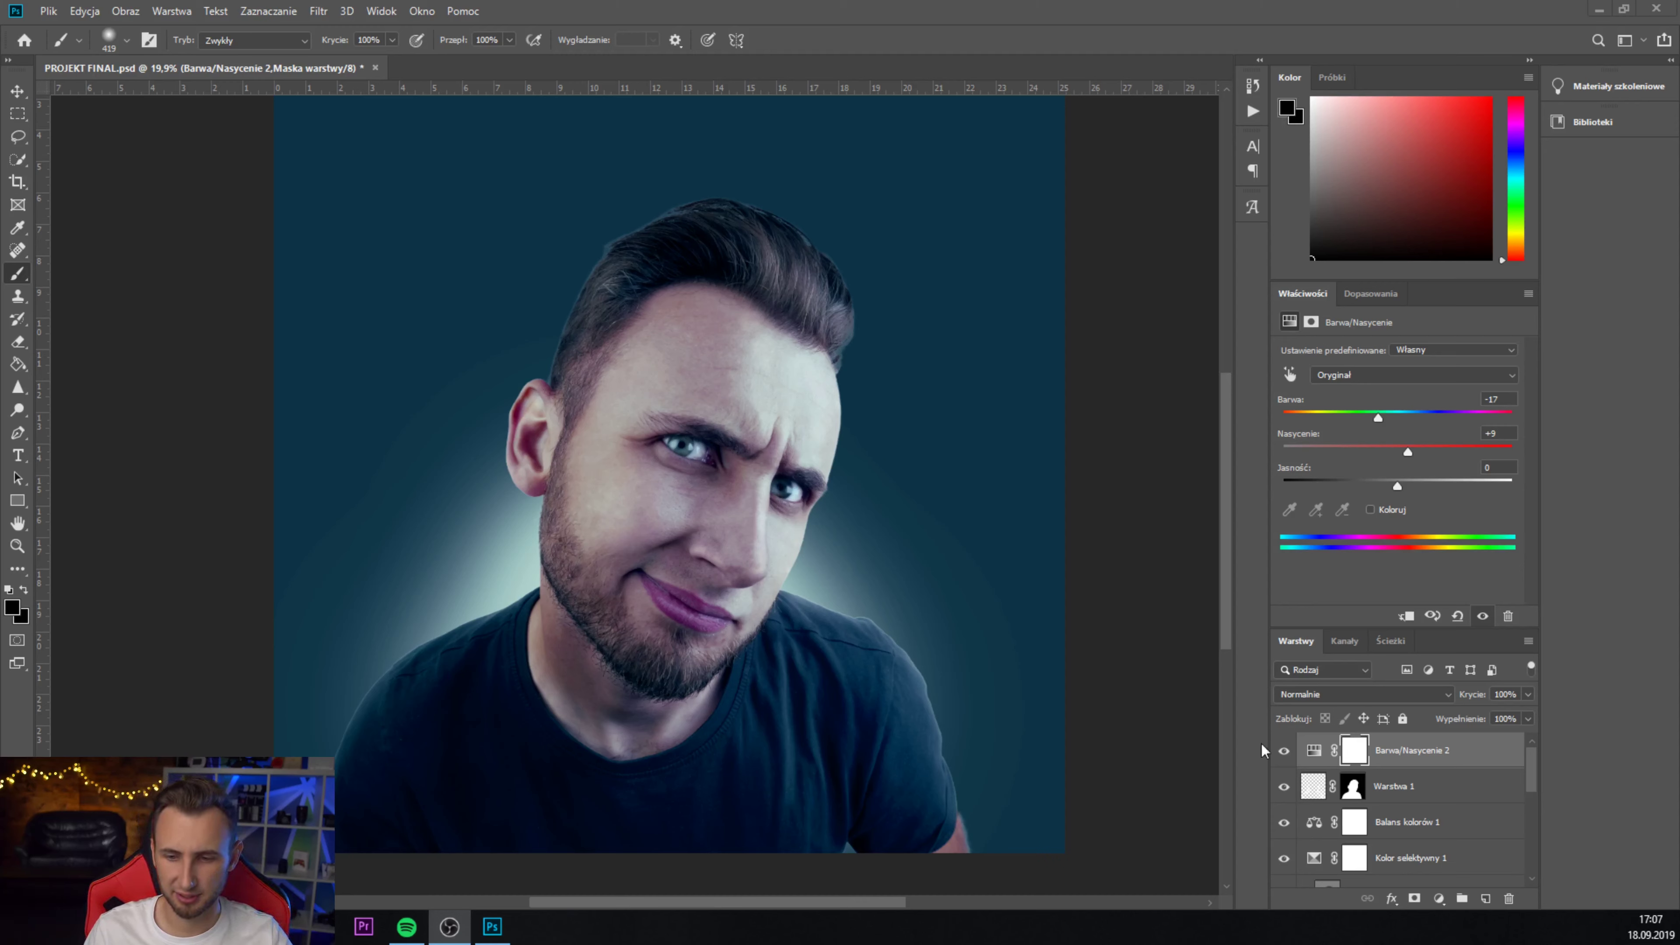
click(1314, 750)
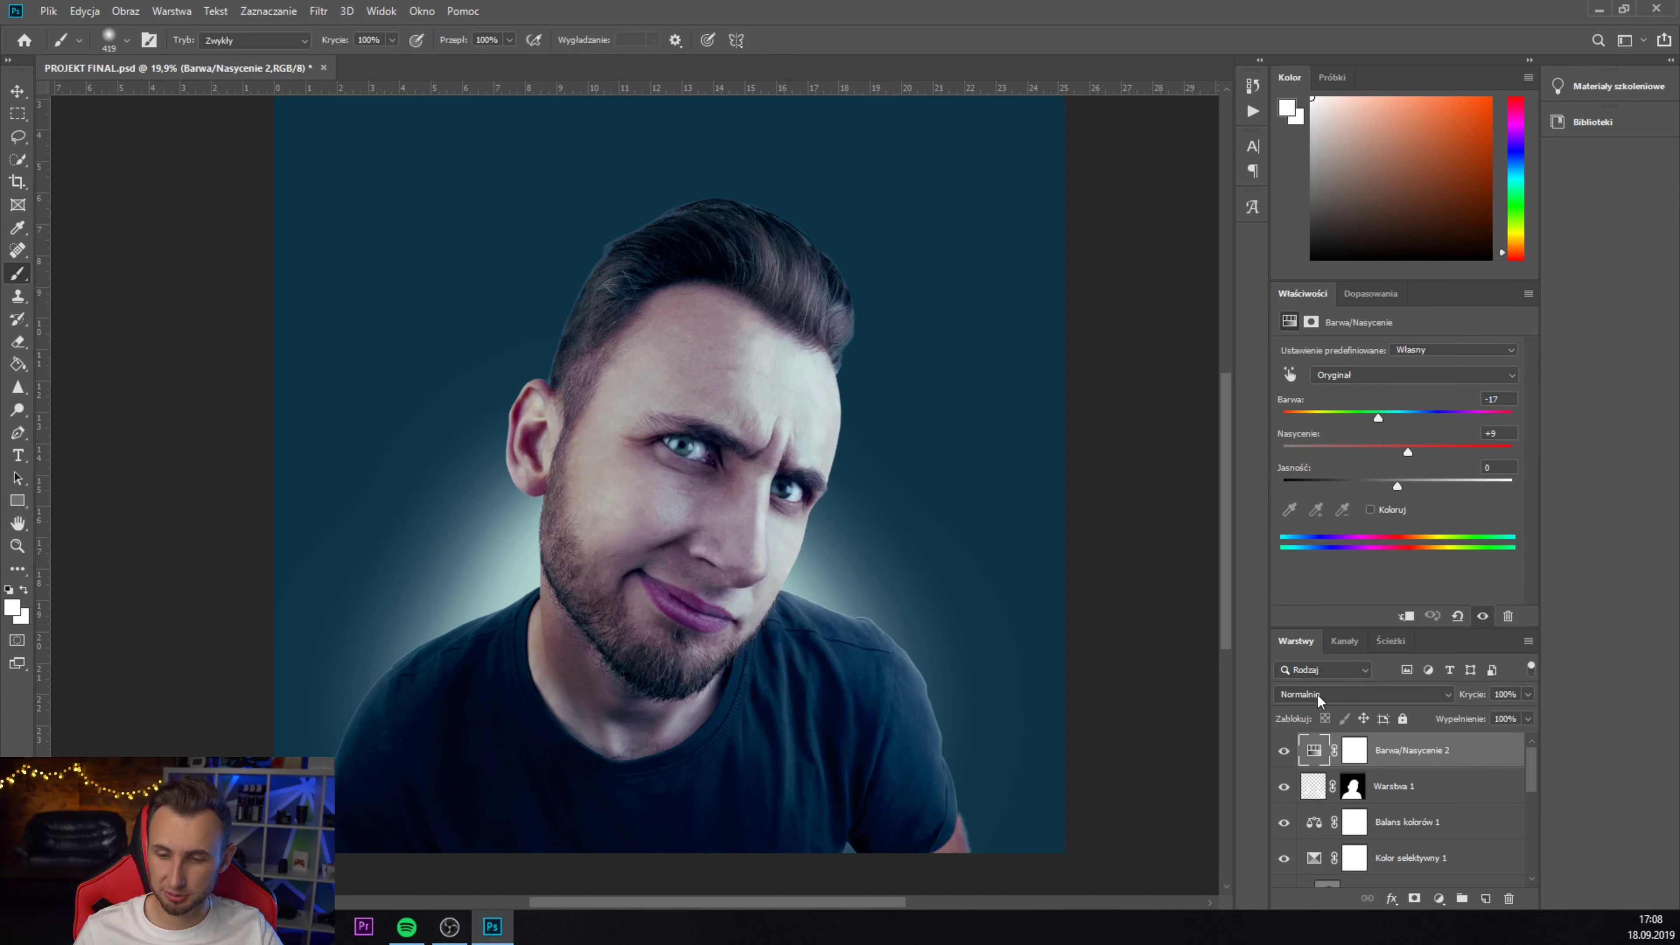
- Enlarge the Layers panel and select every layer in the stack
scroll(1426, 821, down, 3)
scroll(1426, 823, down, 3)
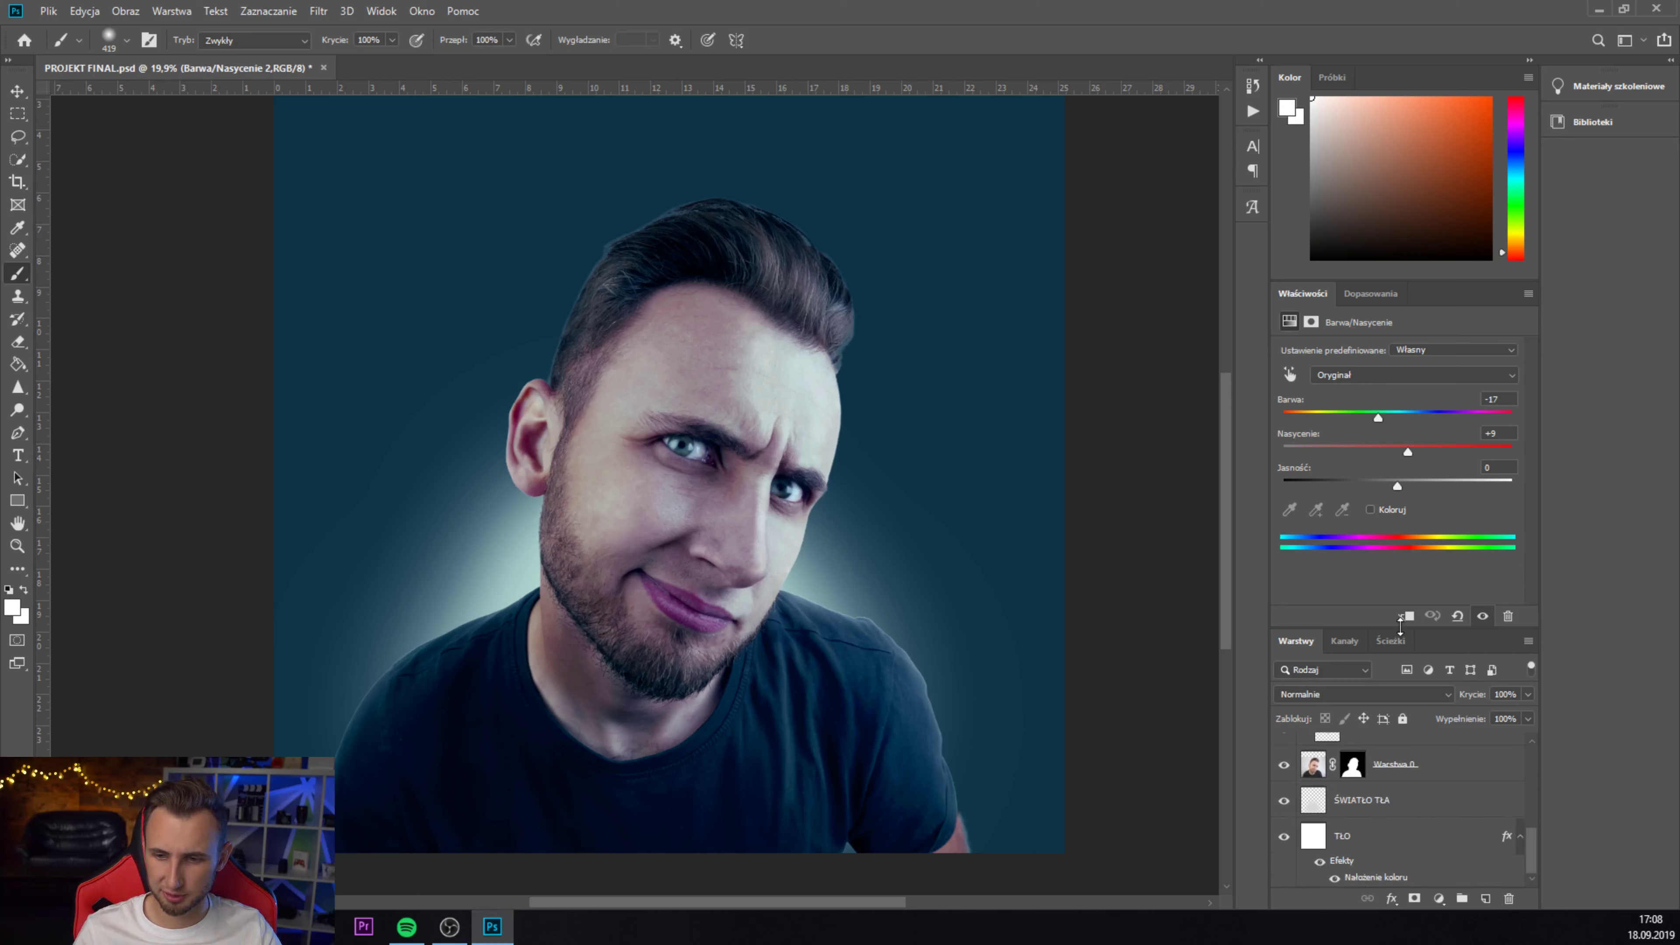
drag(1400, 625, 1400, 588)
drag(1398, 279, 1399, 182)
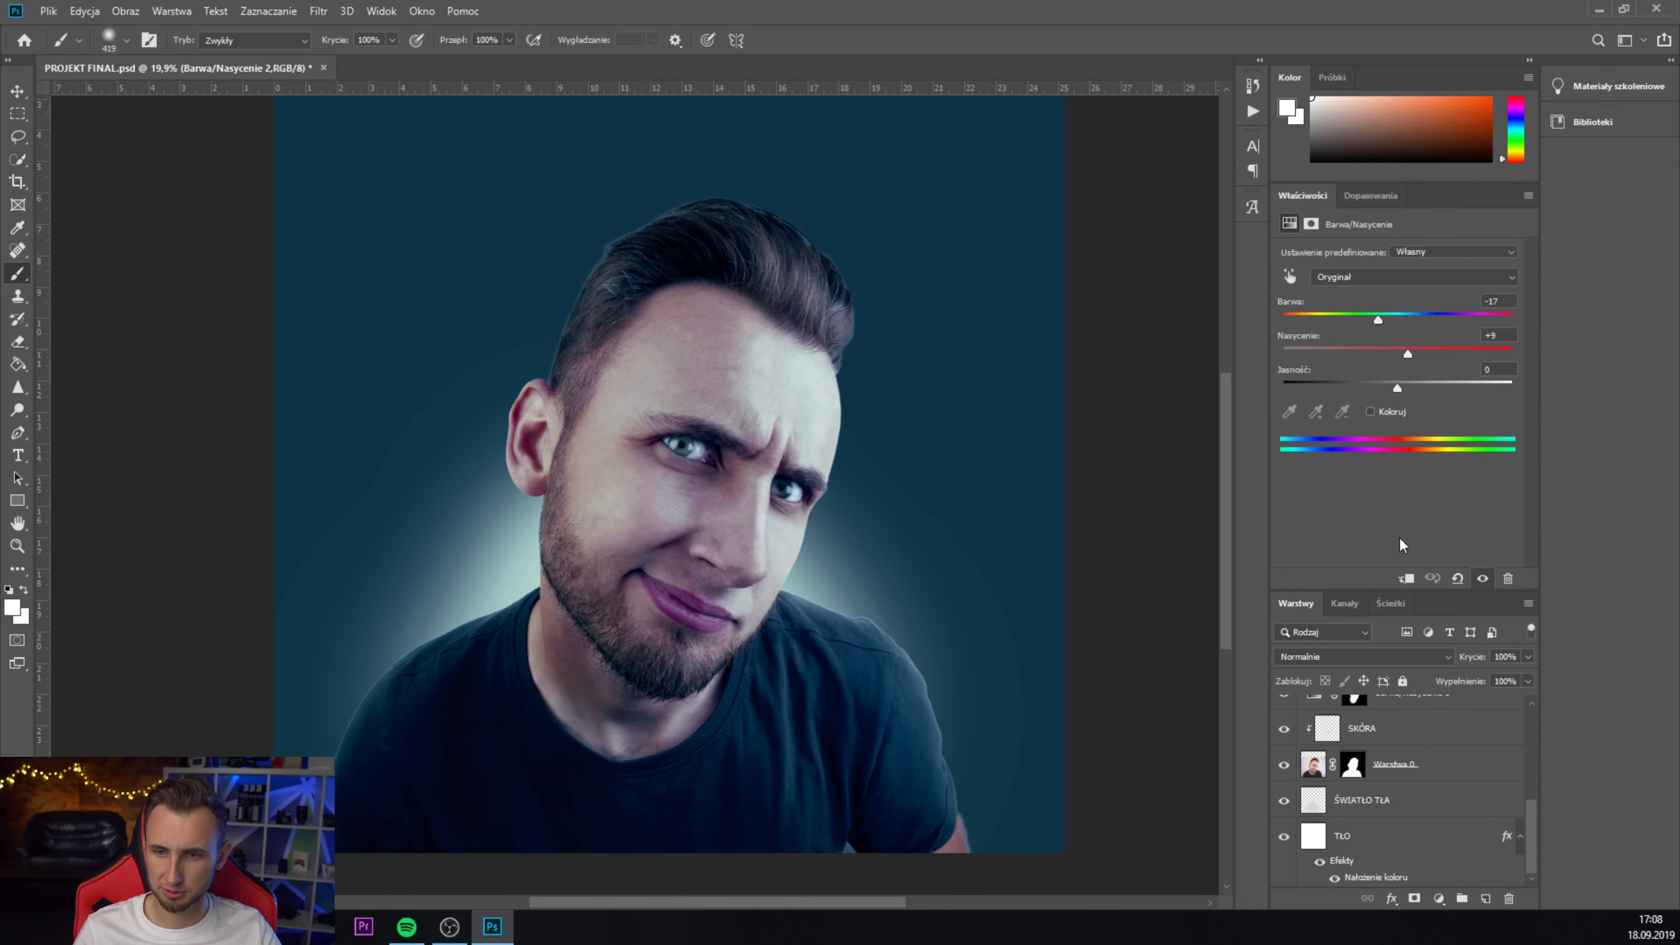
drag(1426, 580, 1426, 458)
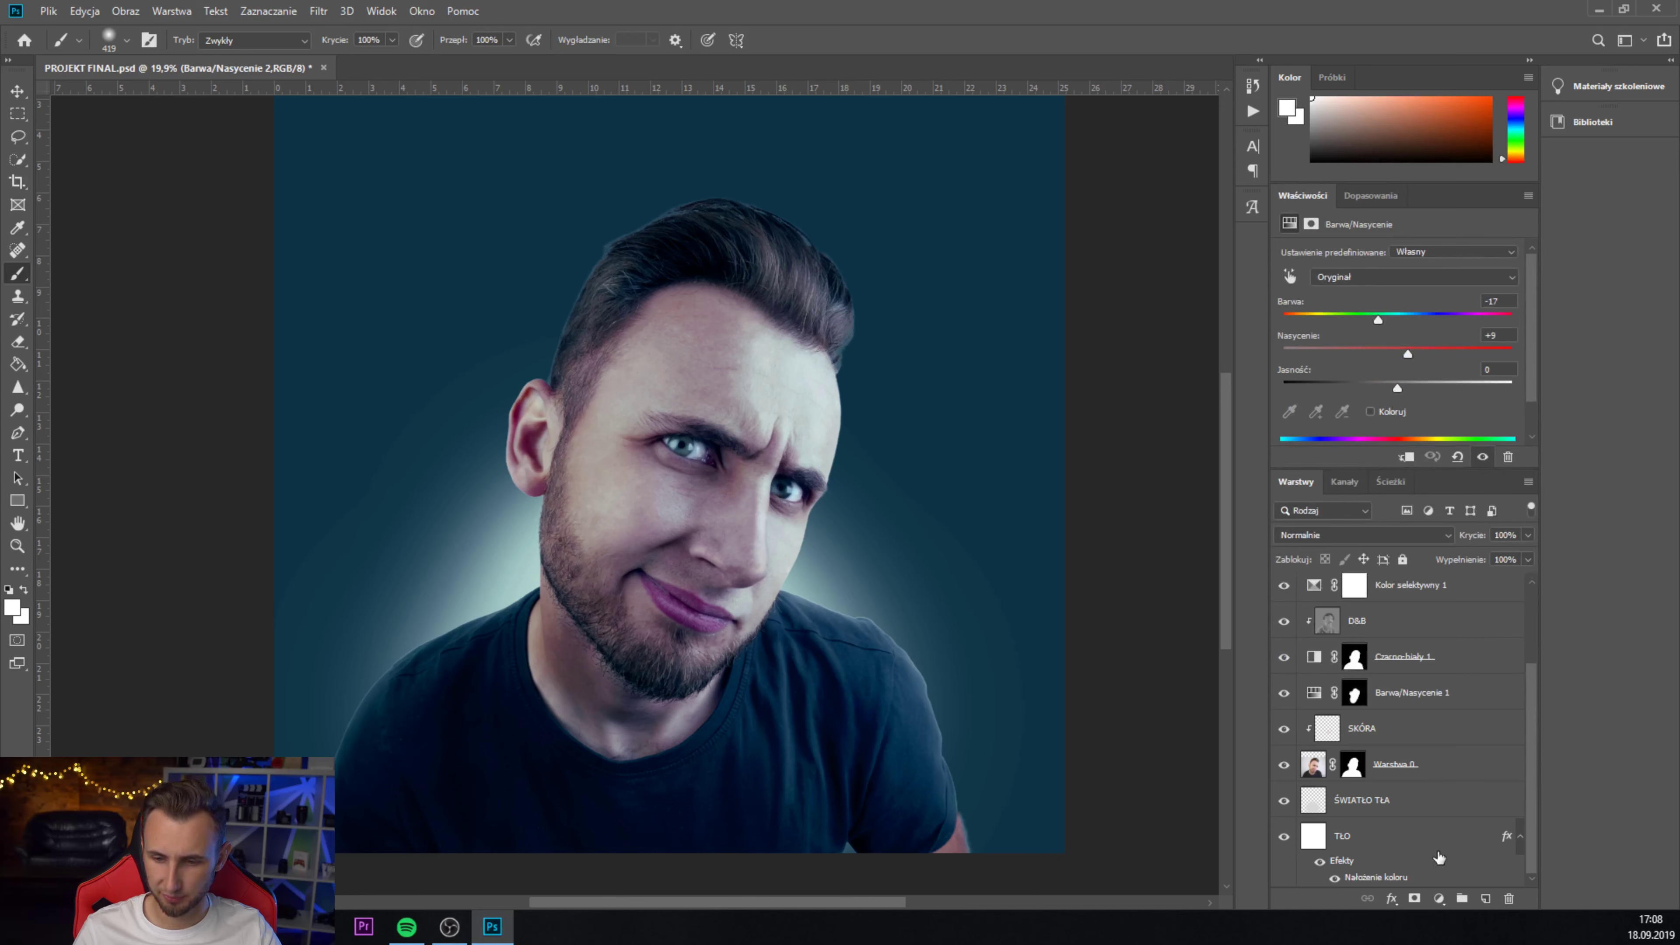
click(1372, 813)
click(1445, 770)
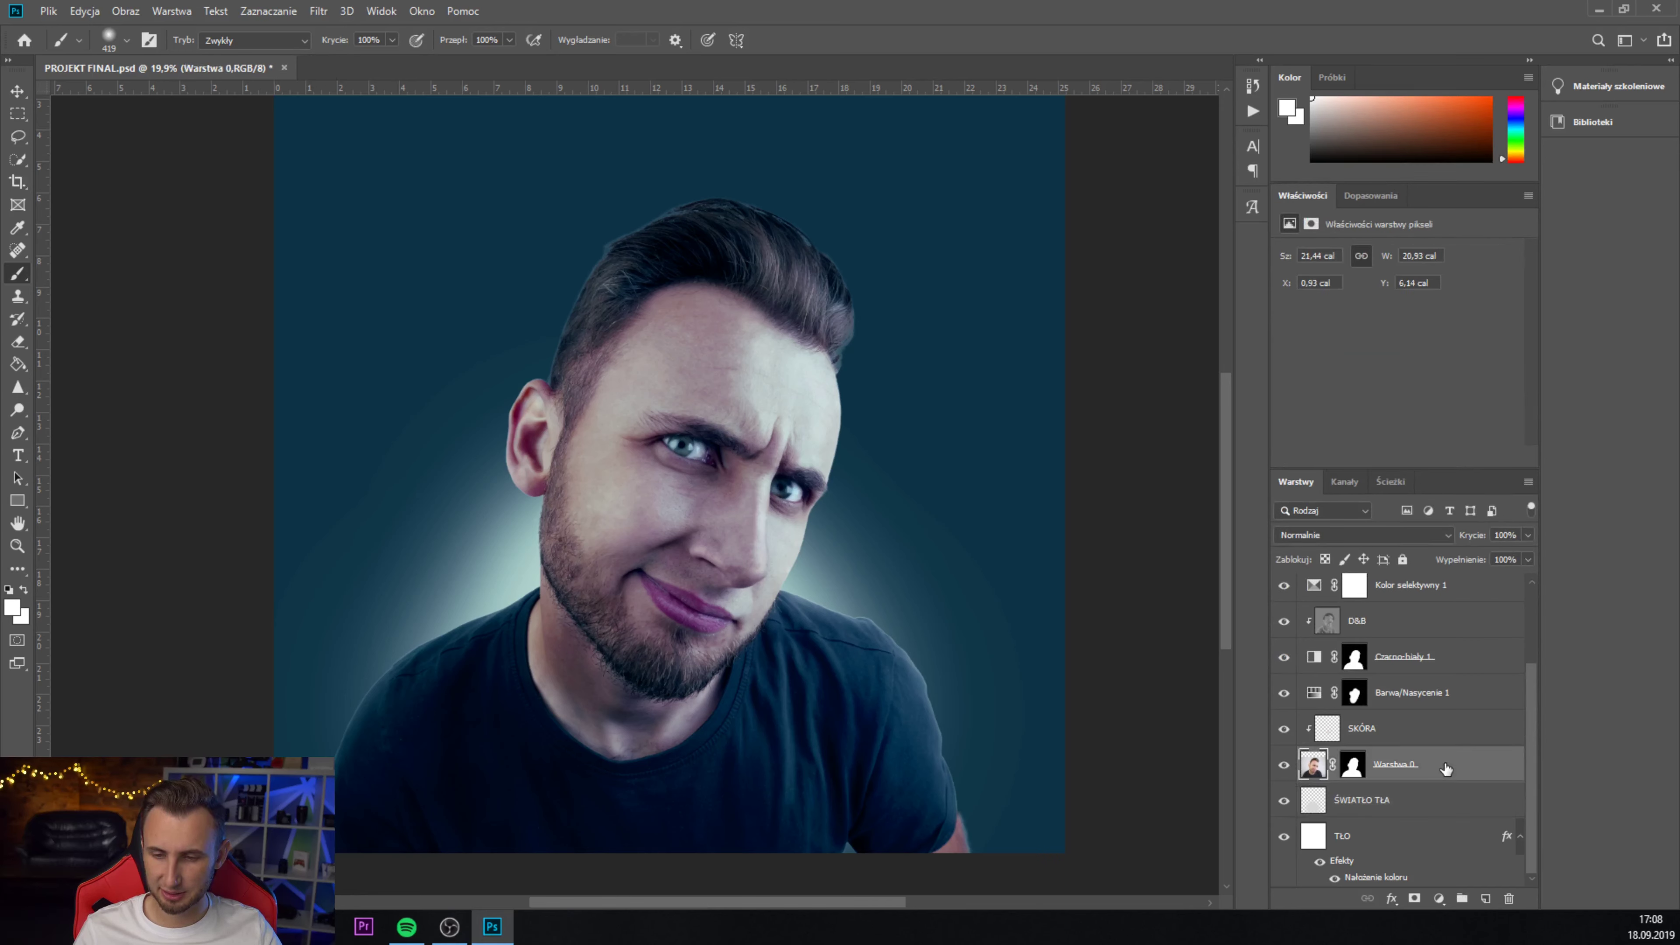
click(1438, 828)
scroll(1439, 728, up, 3)
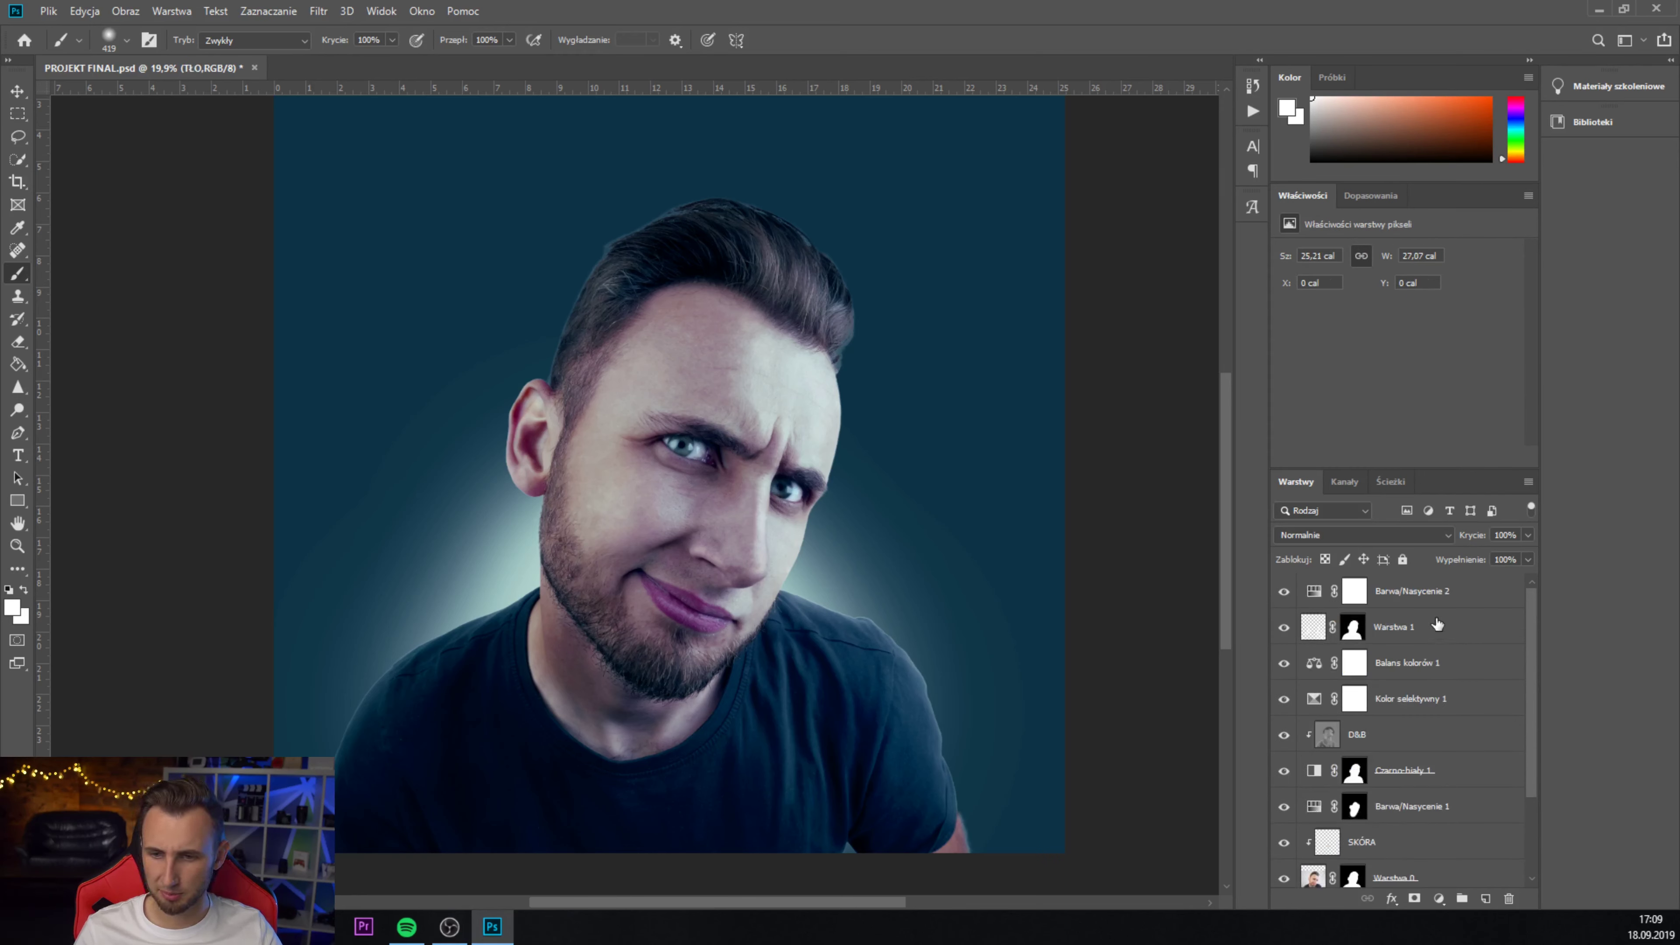
- Duplicate all selected layers and convert the copies into one smart object
key(ctrl+alt+a)
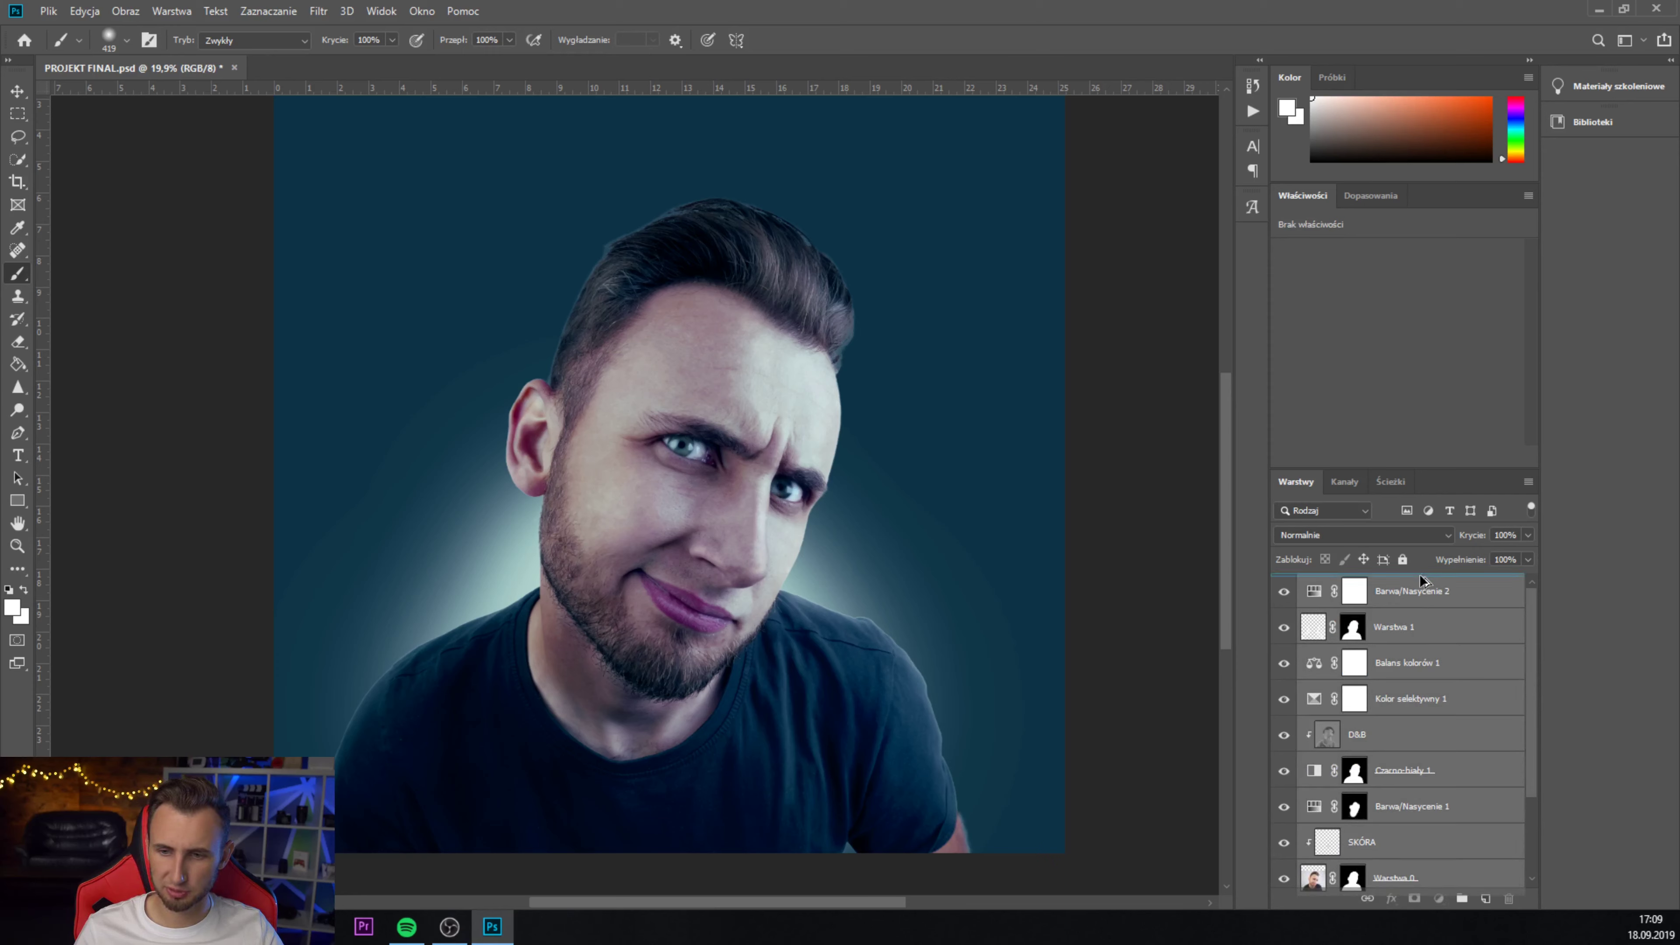
key(ctrl+j)
right_click(1432, 596)
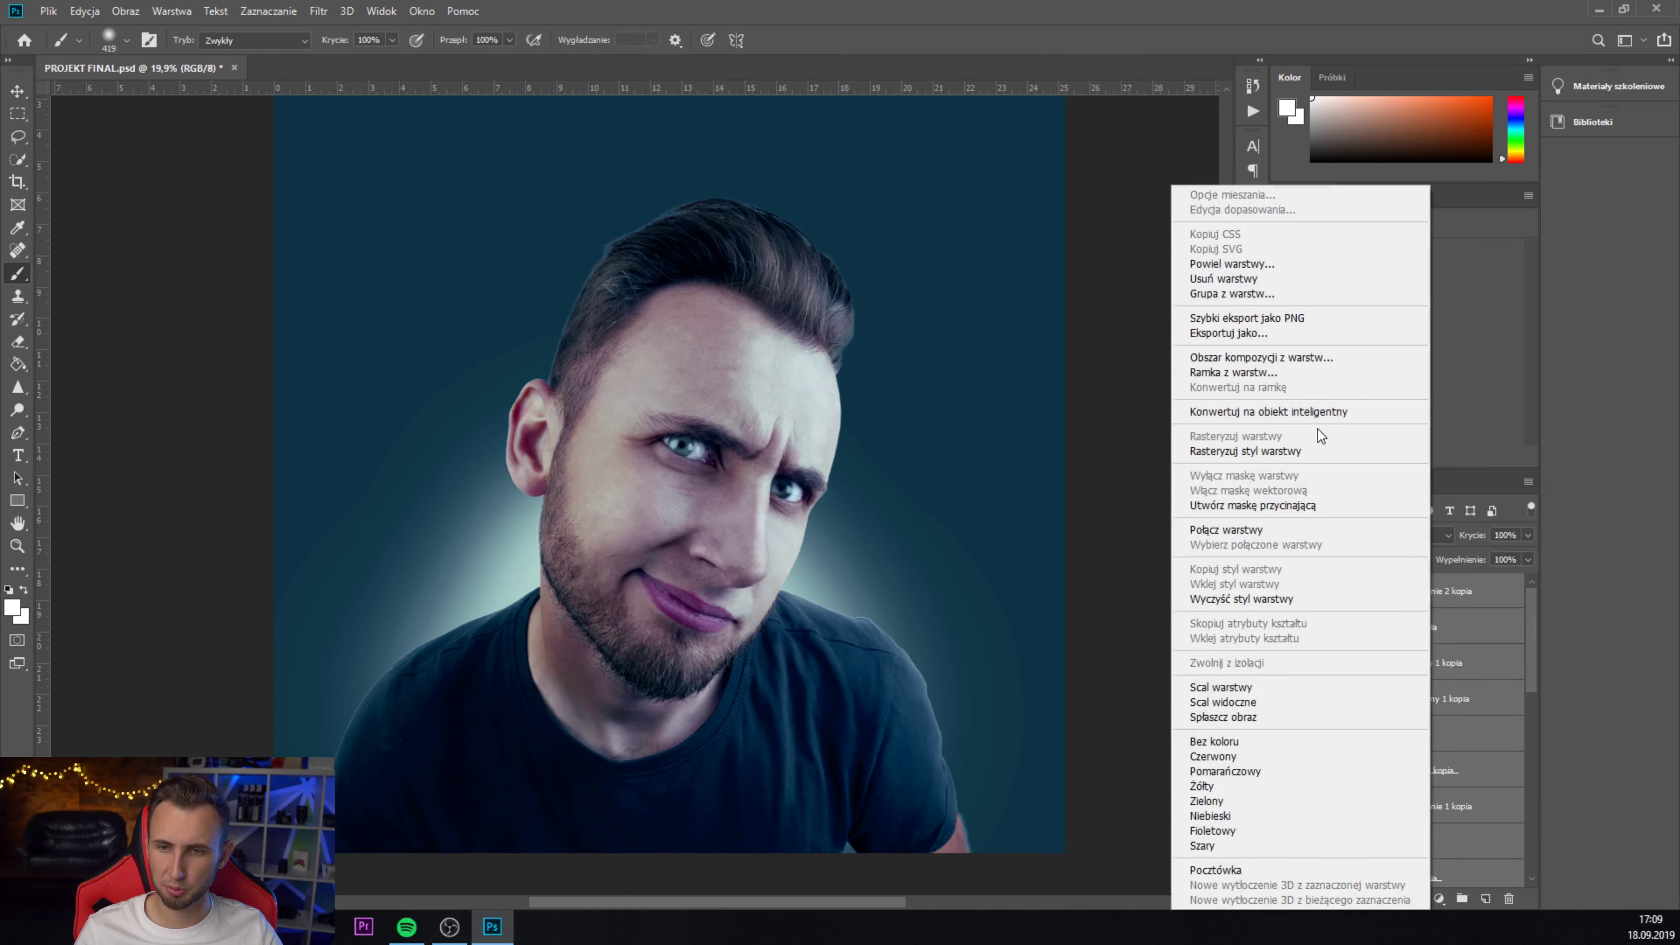
click(1329, 410)
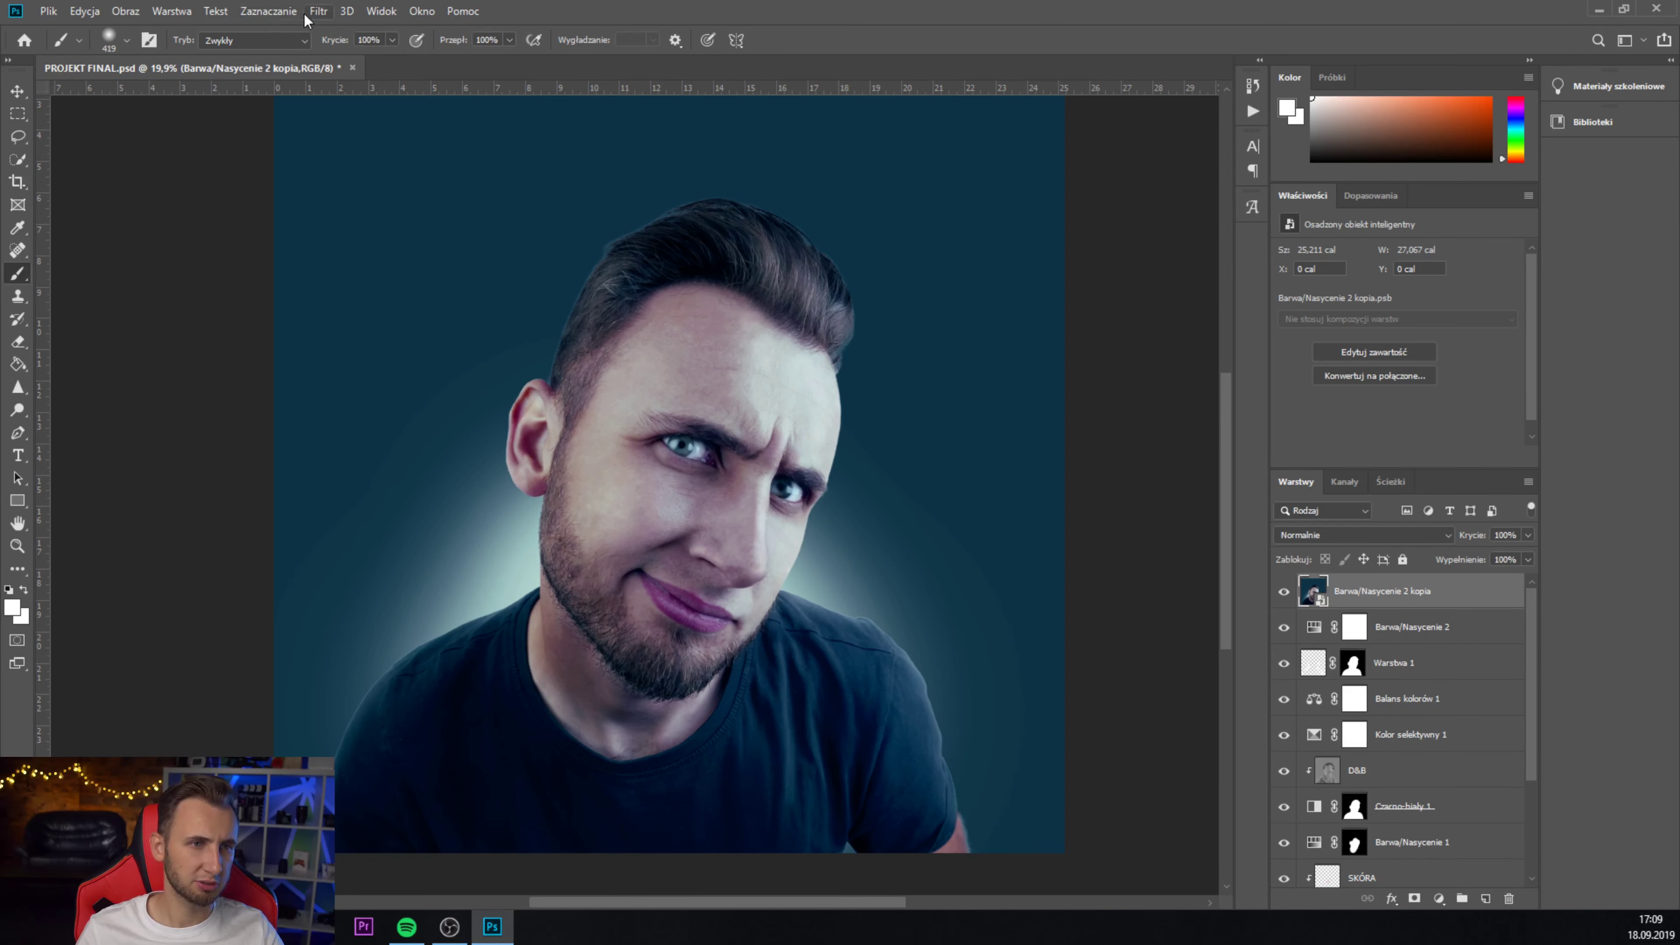
click(125, 10)
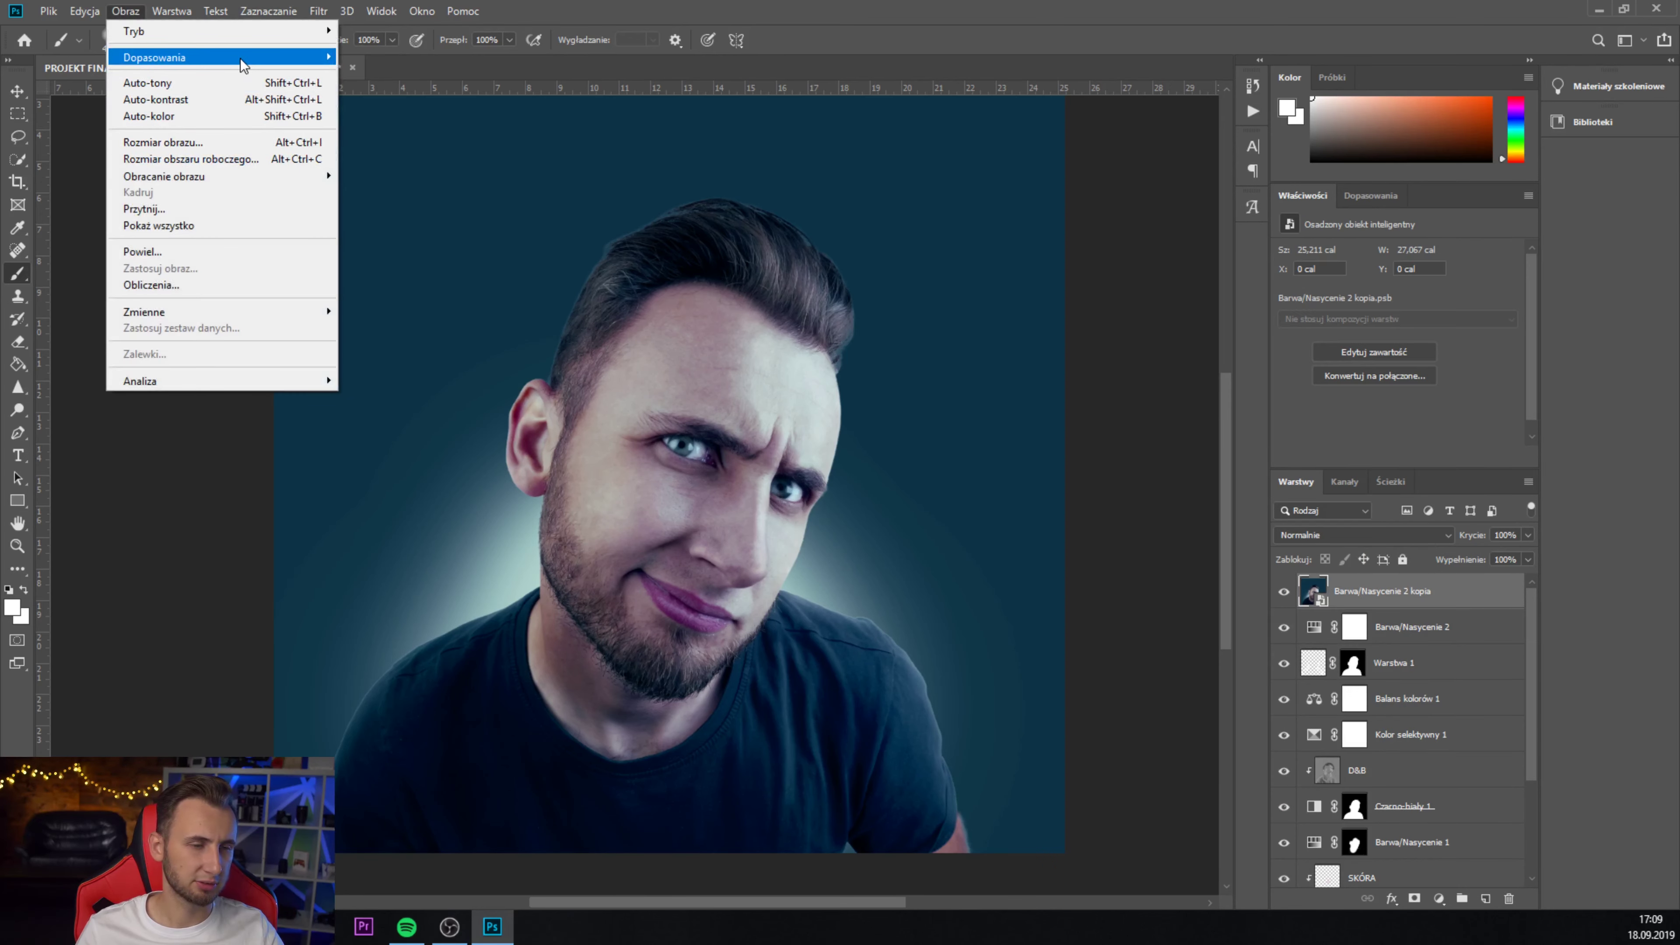
- Apply Shadows/Highlights to the smart object: shadows 24%, highlights 9%, colour +13
click(441, 358)
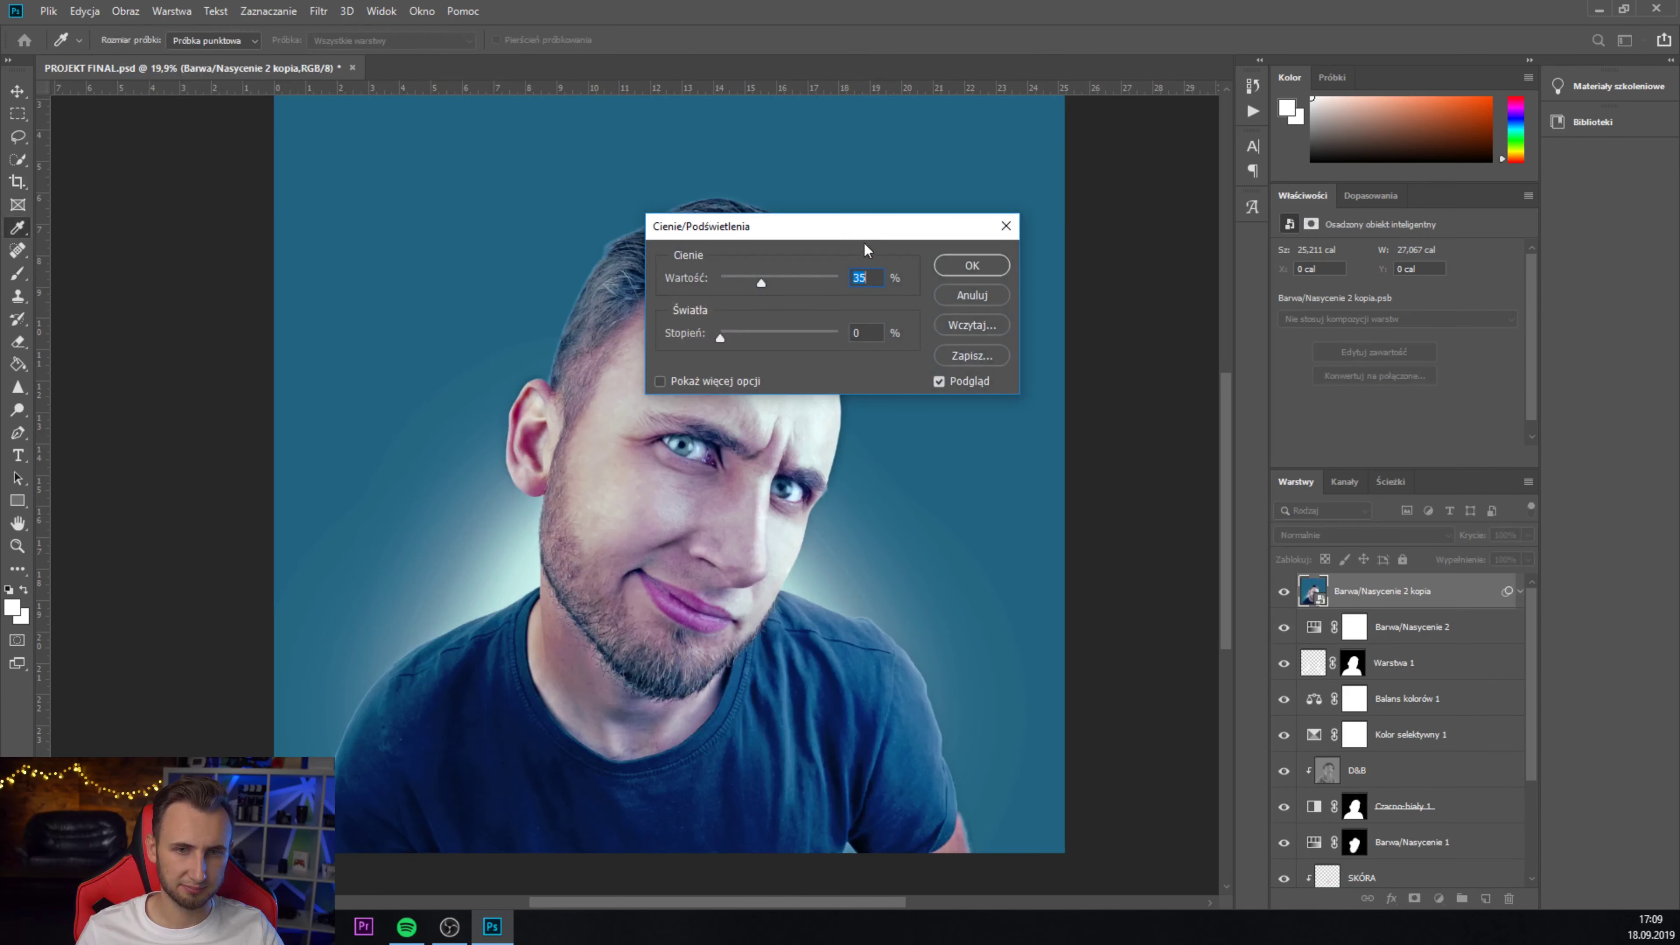
drag(887, 218, 1247, 217)
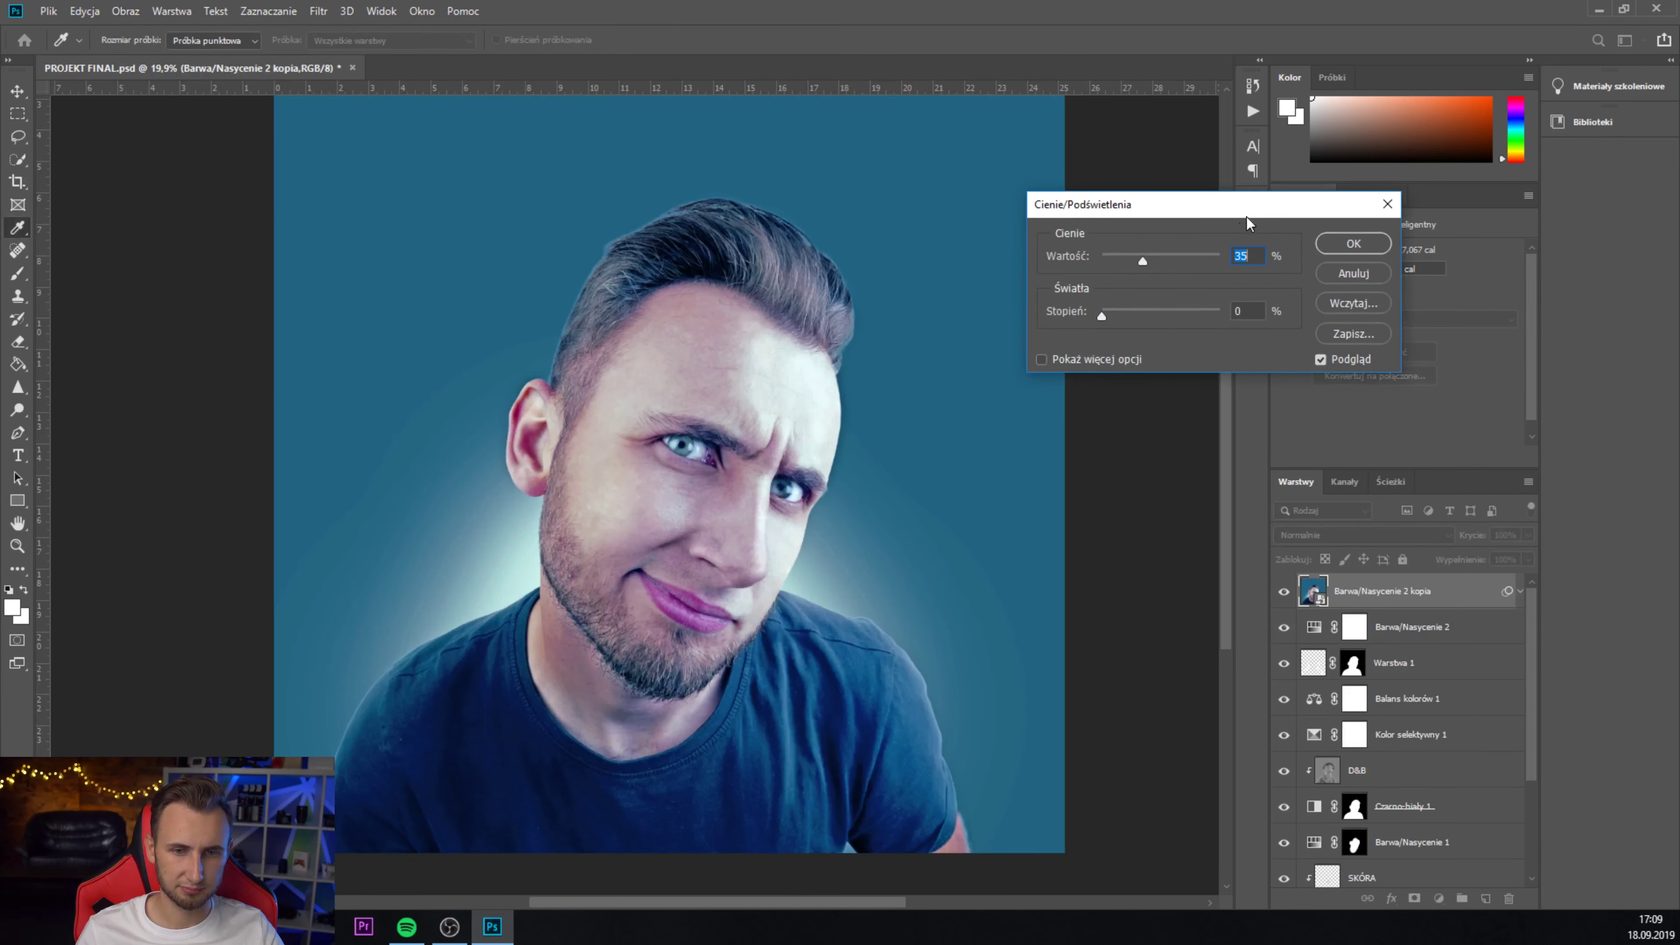
click(1108, 359)
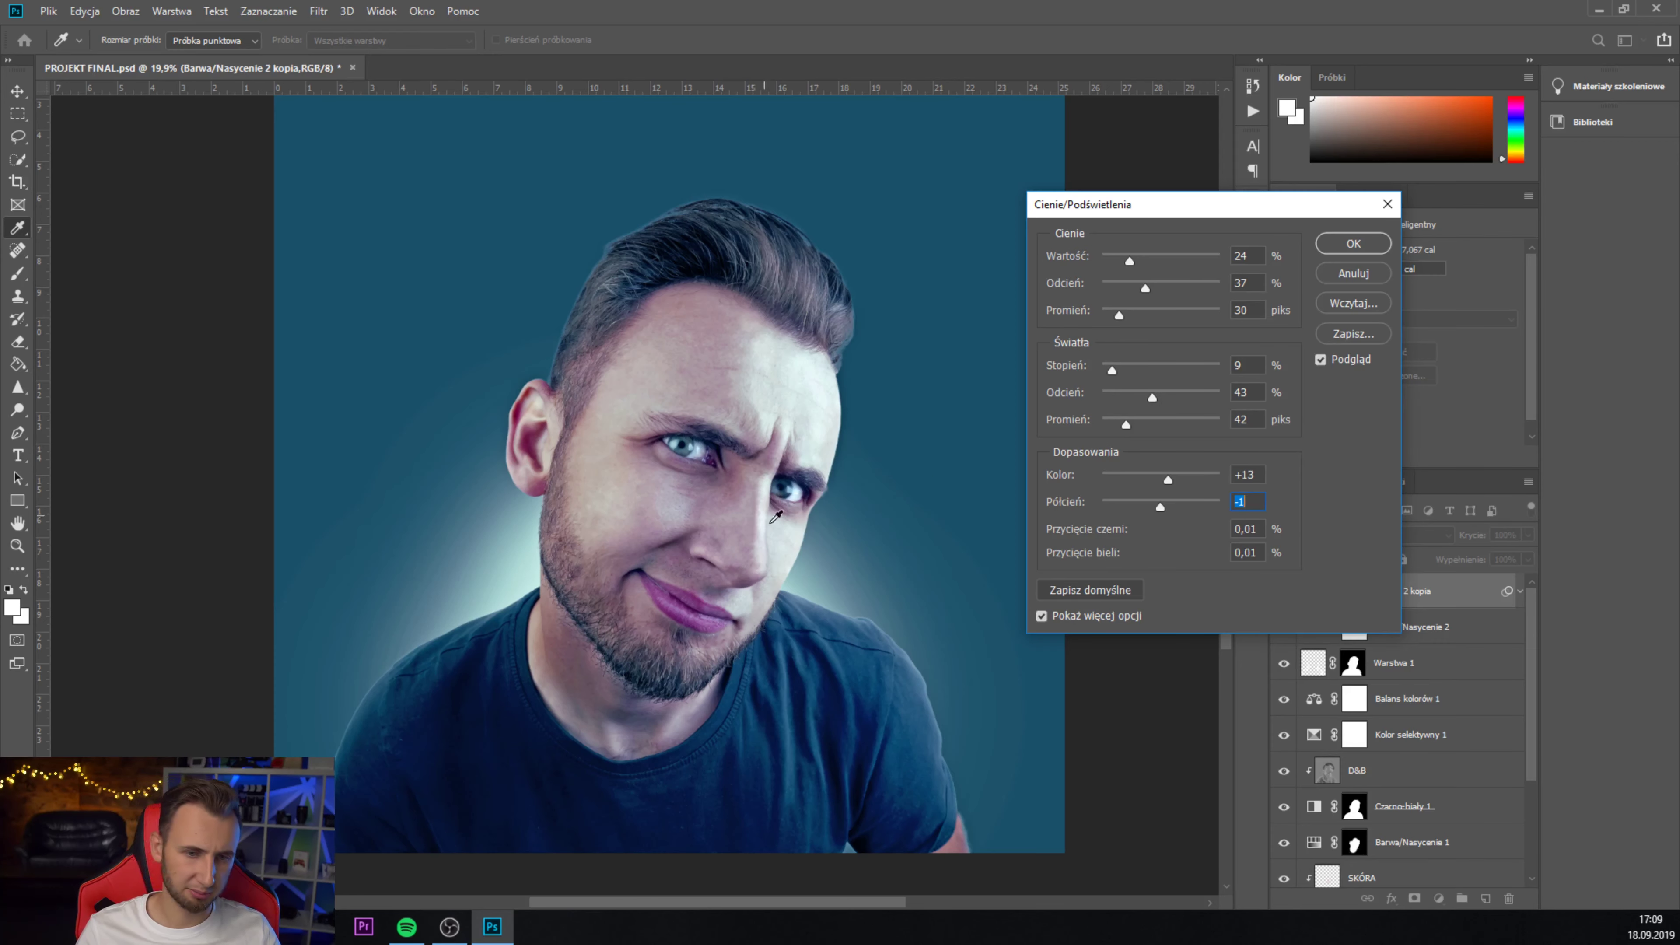
key(b)
- Load the person's silhouette as a selection from the Barwa/Nasycenie 1 mask
click(1365, 246)
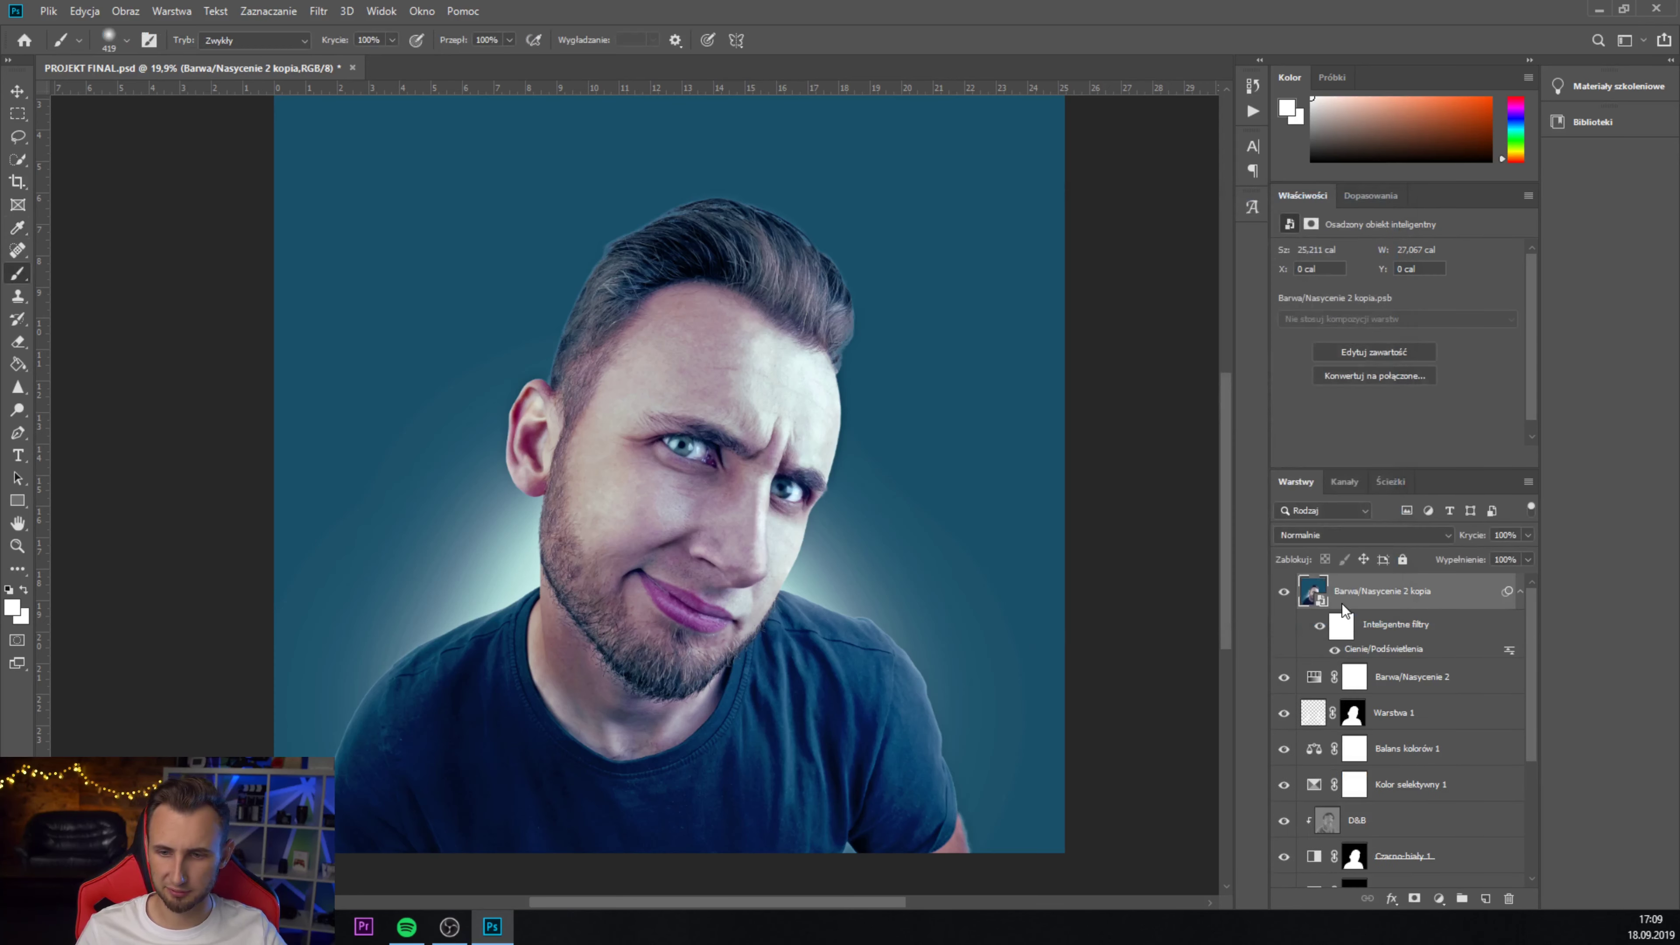
scroll(1350, 695, down, 2)
ctrl+click(1355, 781)
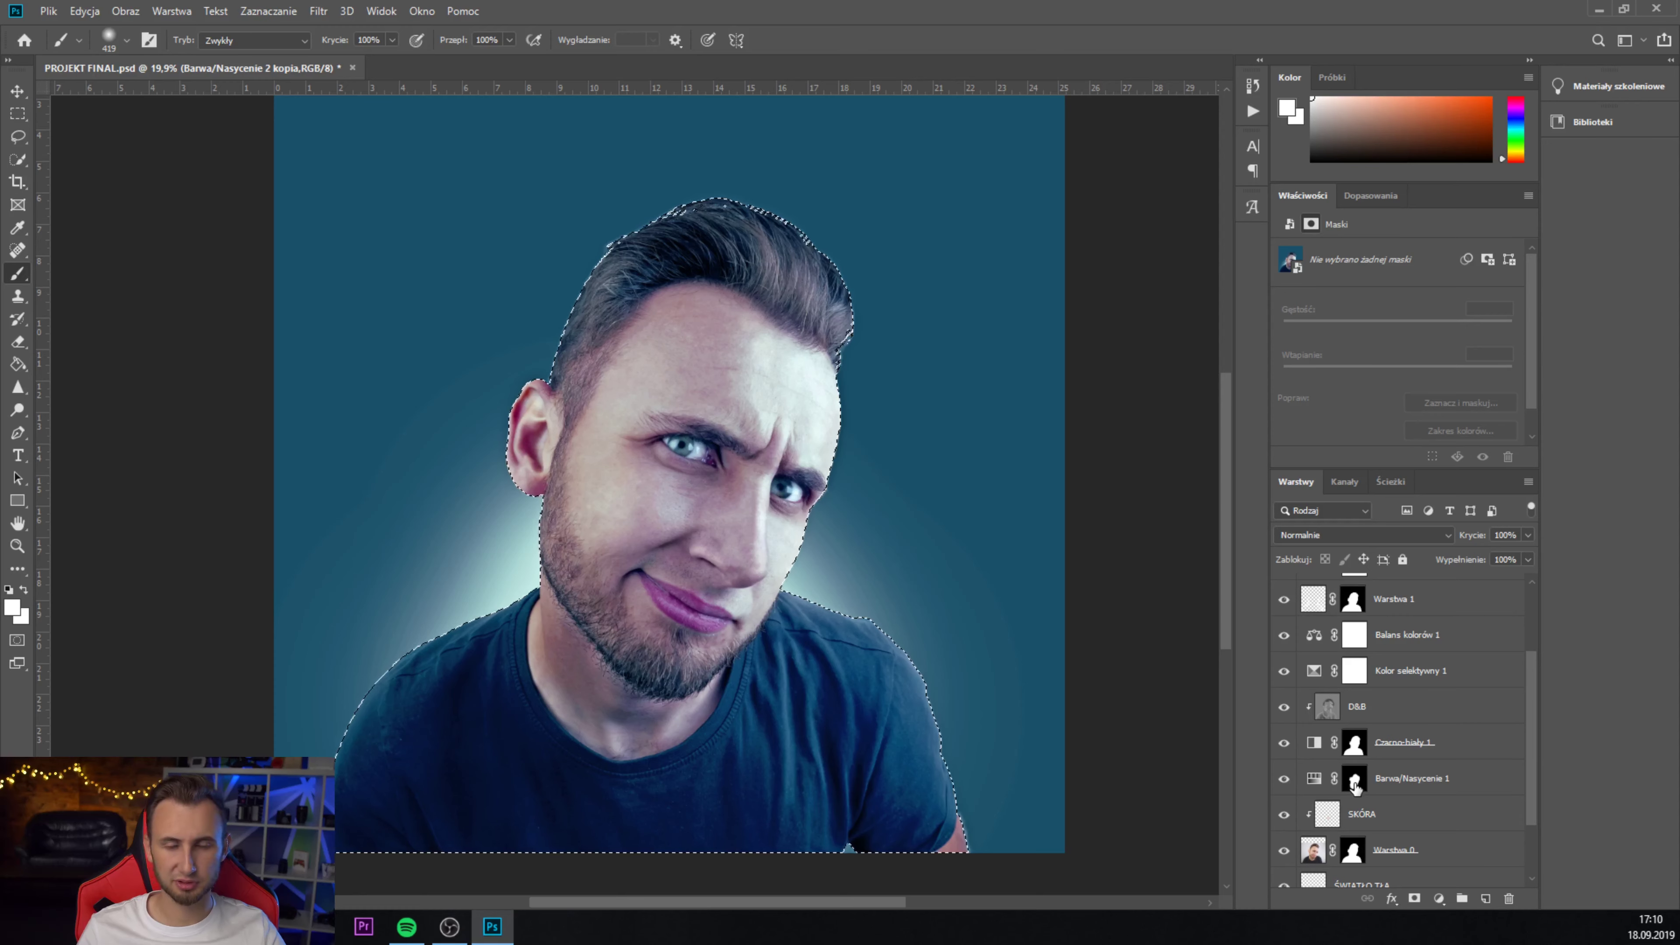
- Mask the smart-object copy to the skin/silhouette selection
ctrl+click(1356, 782)
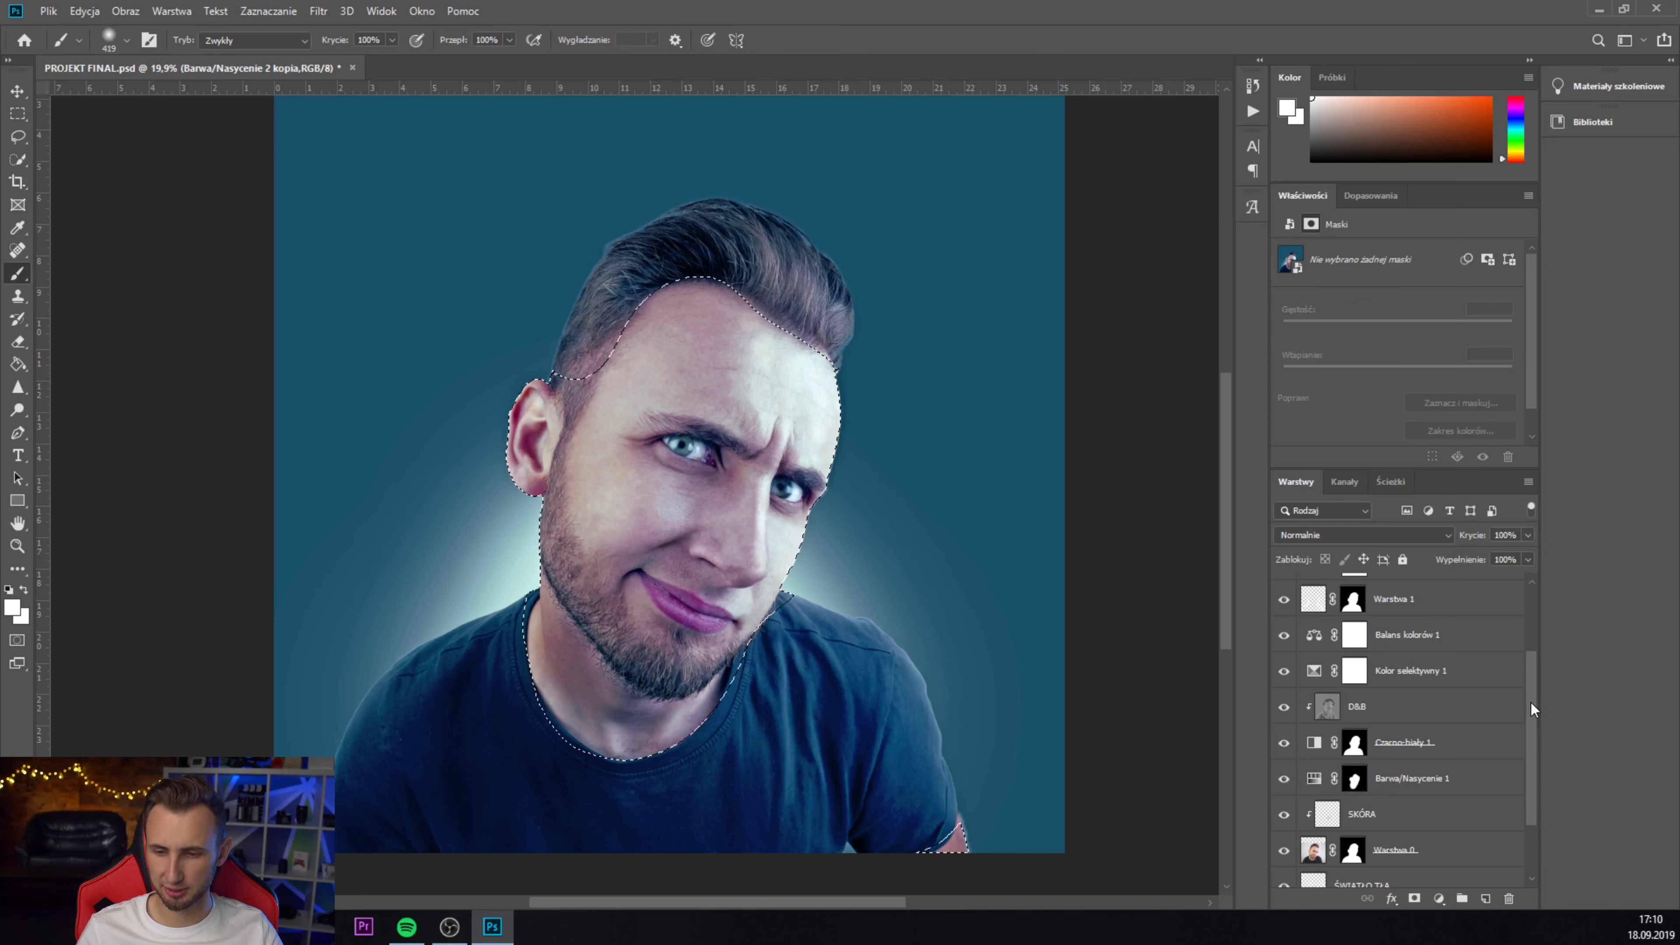
drag(1531, 702, 1531, 613)
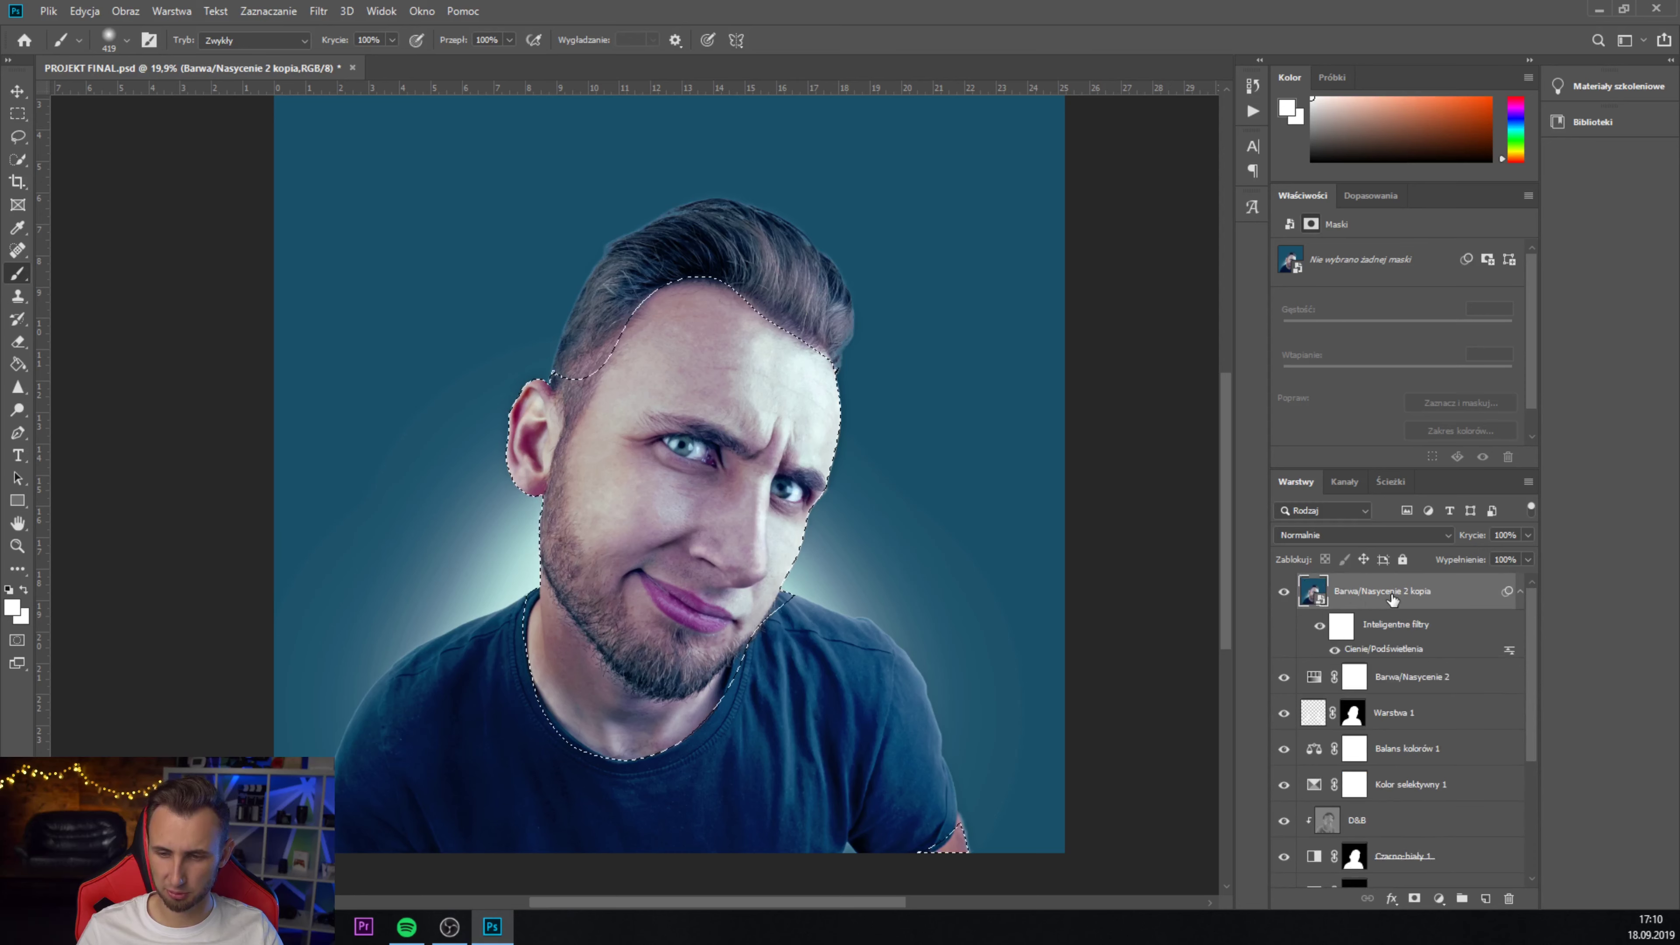
click(1414, 900)
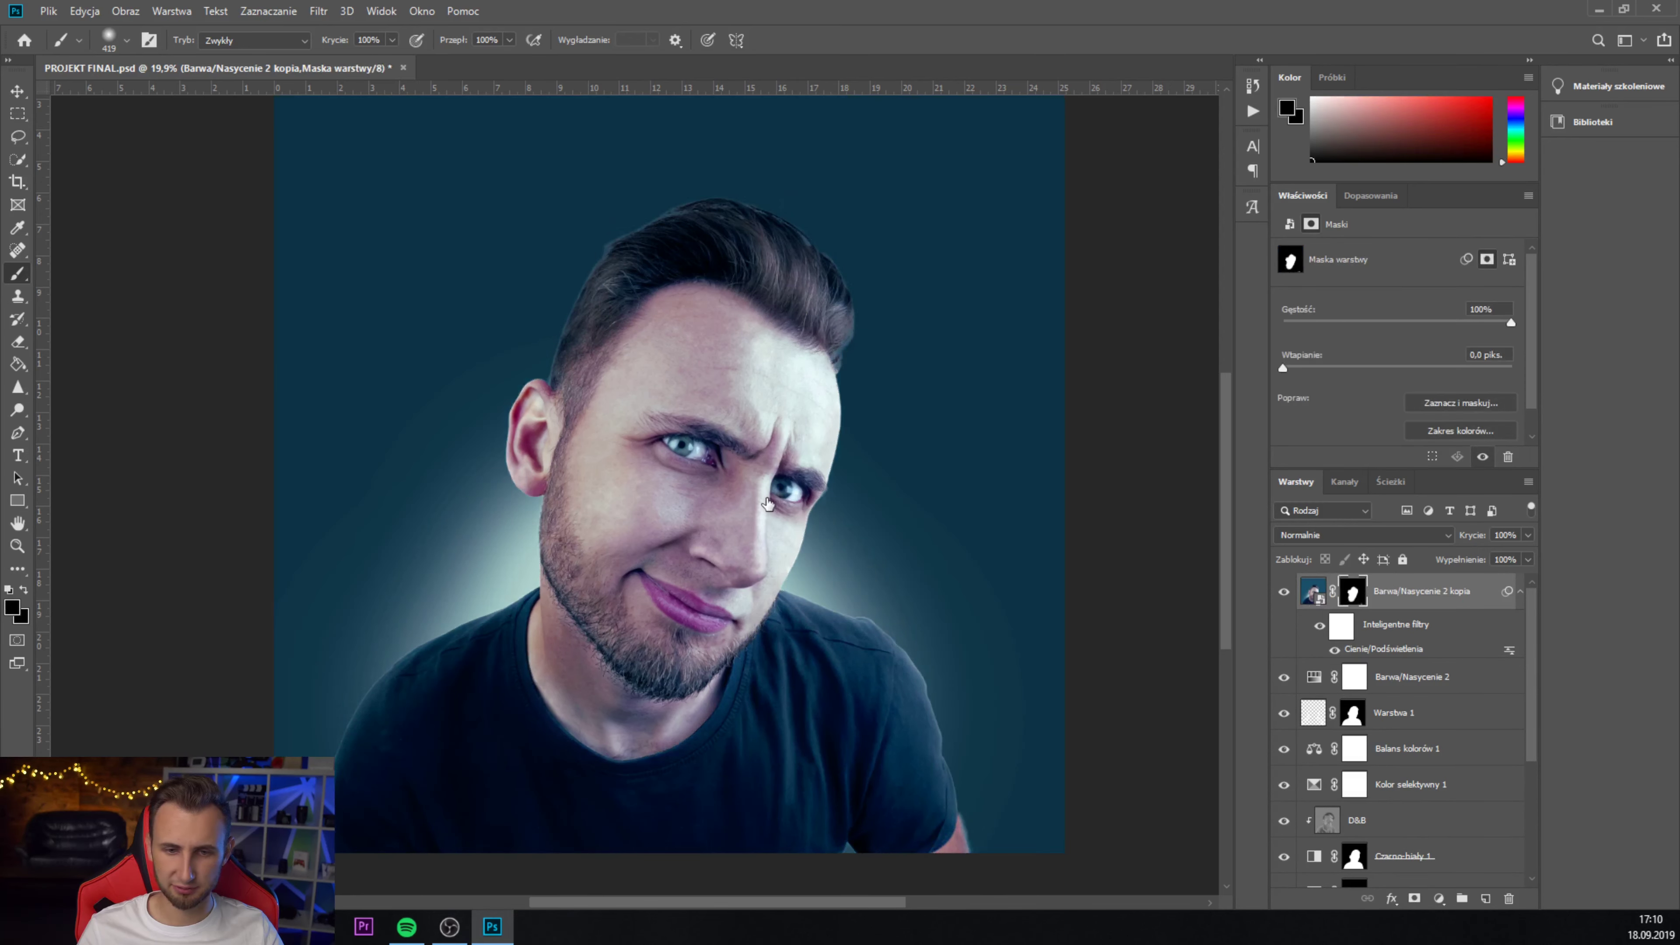
- Add a clipped Brightness/Contrast layer at brightness -5, contrast 15
click(1371, 195)
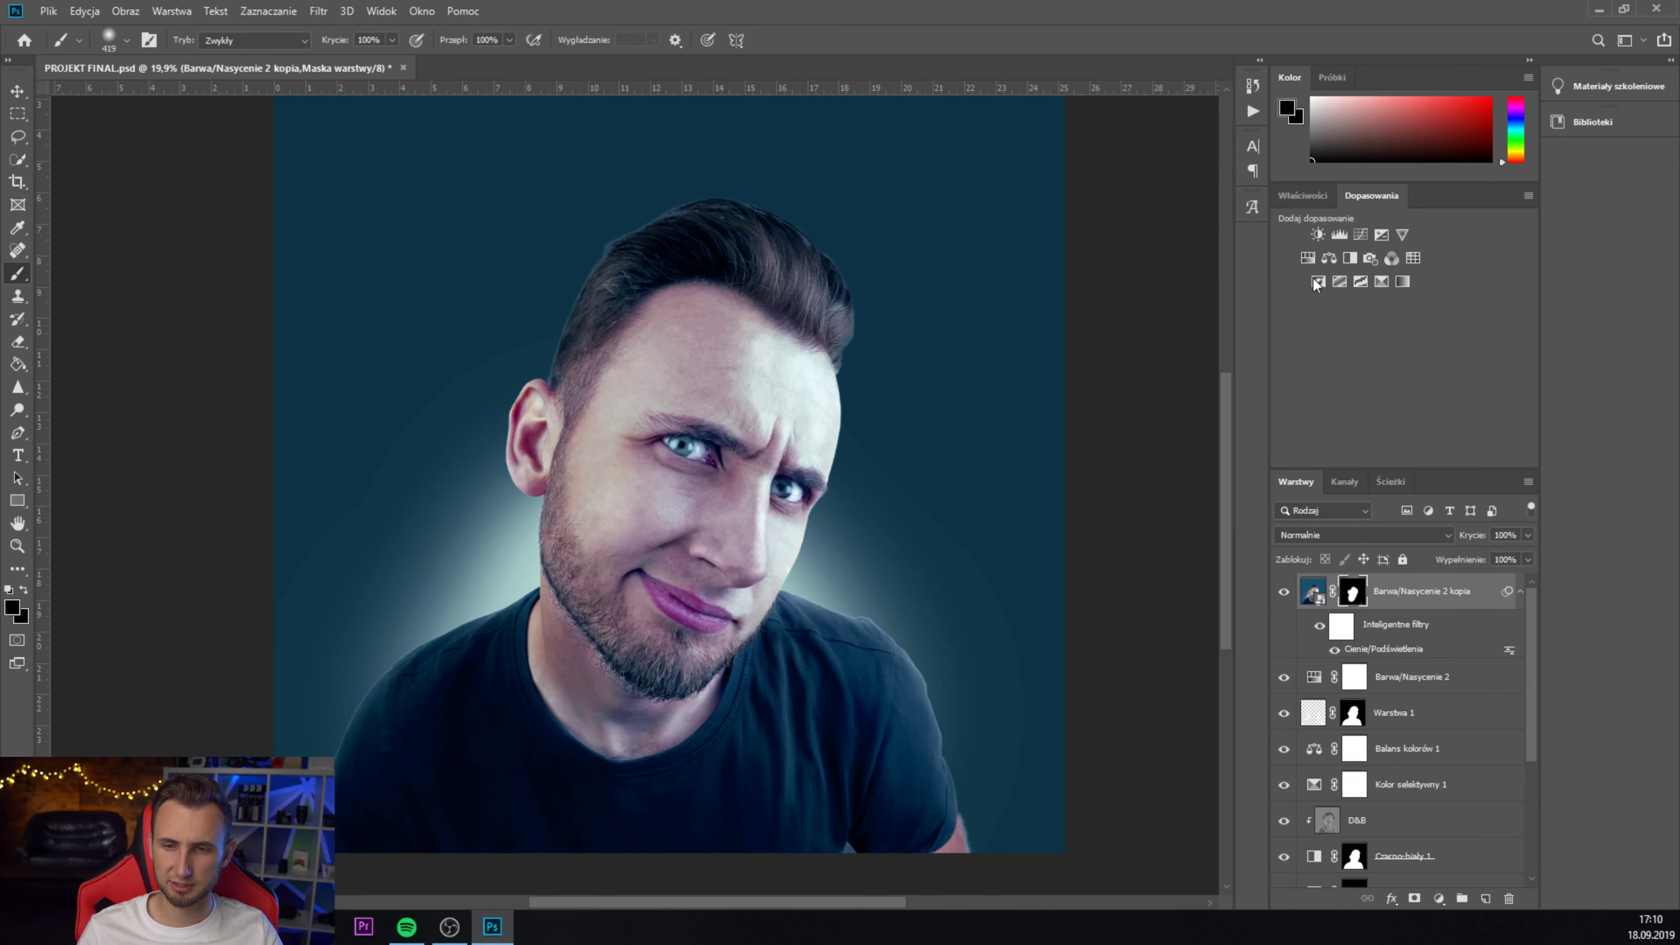
click(1315, 235)
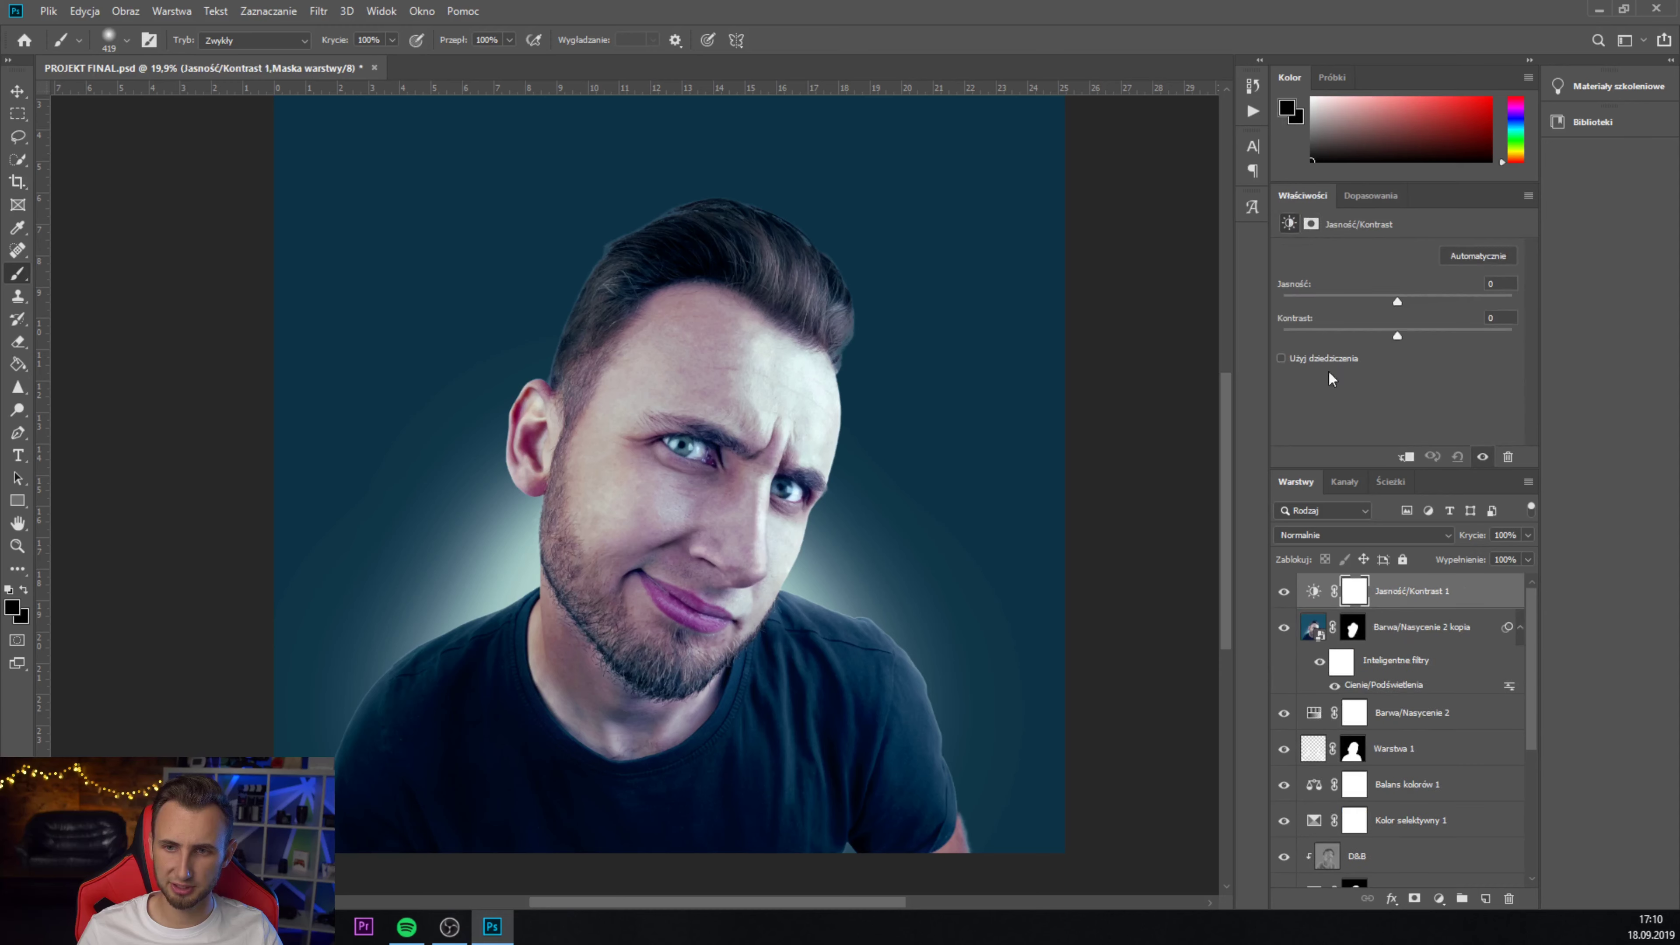
alt+click(1389, 613)
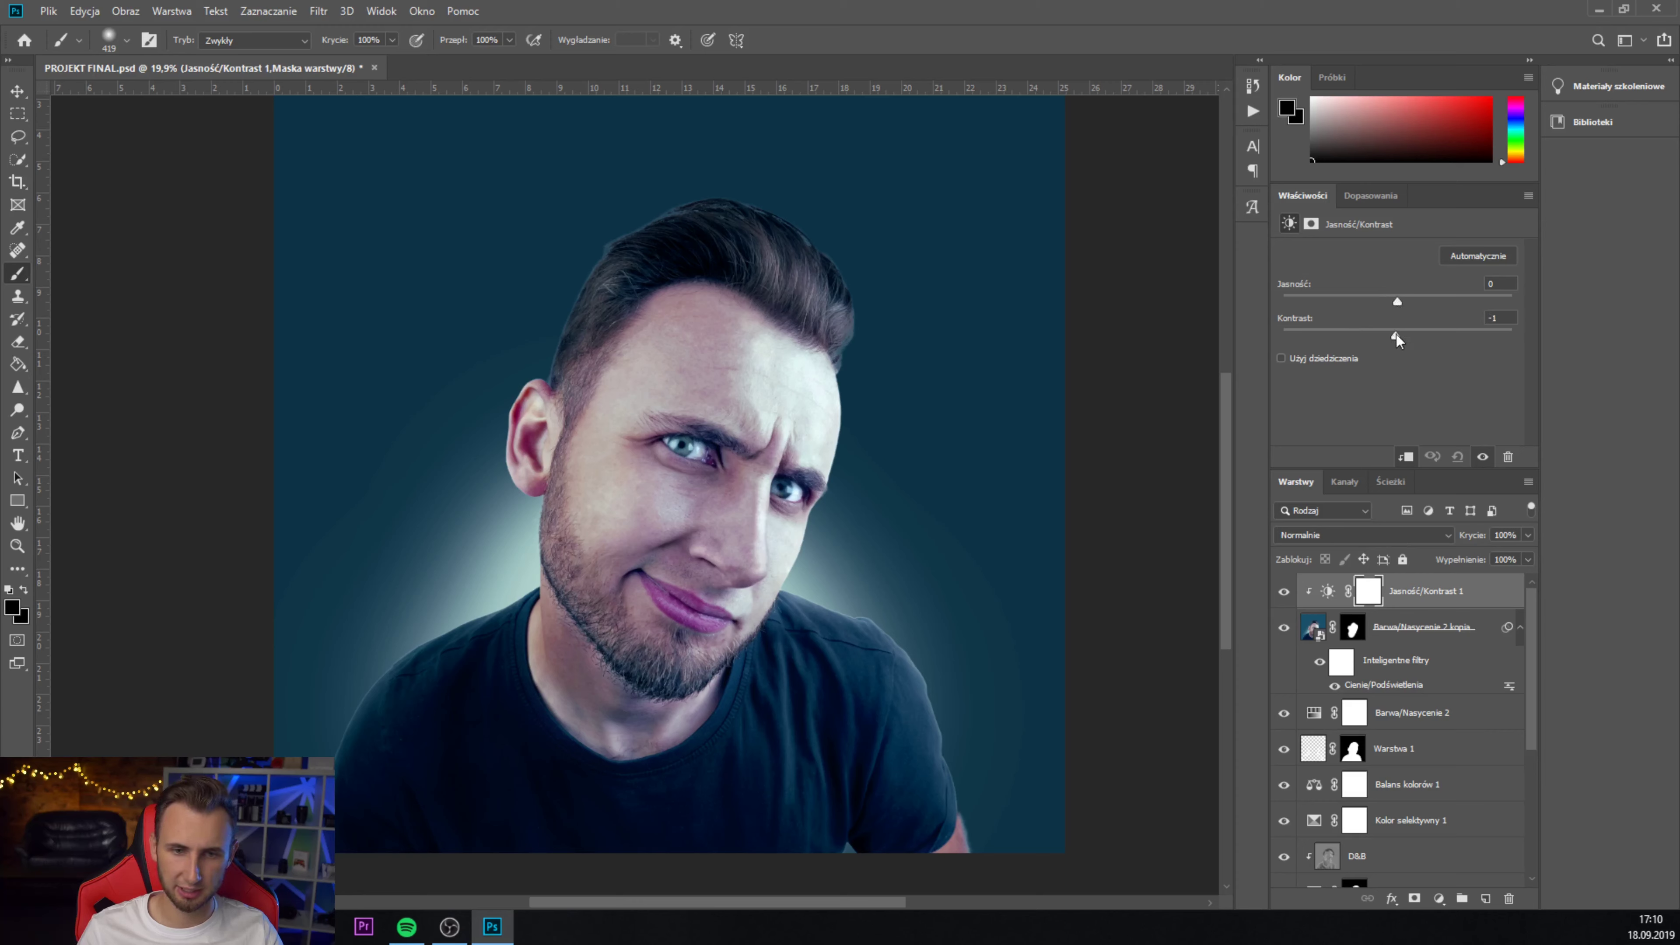
drag(1433, 338, 1415, 337)
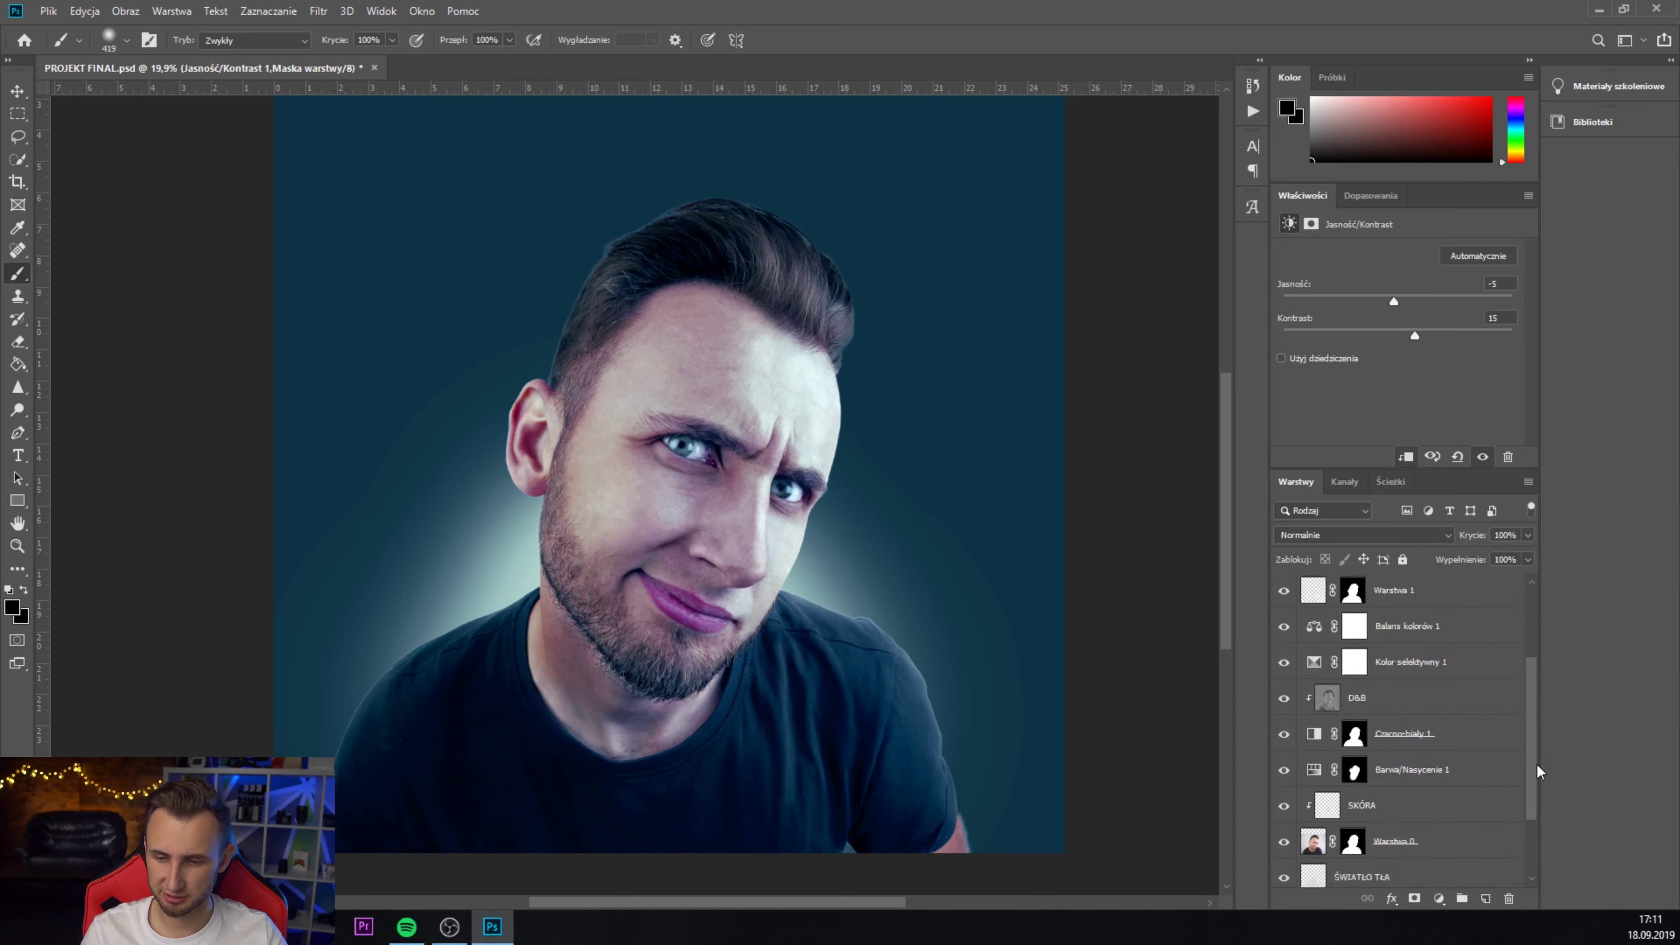
scroll(1537, 765, down, 2)
- Select every layer from the top down to TŁO
click(1515, 821)
scroll(1533, 803, up, 1)
scroll(1526, 665, up, 1)
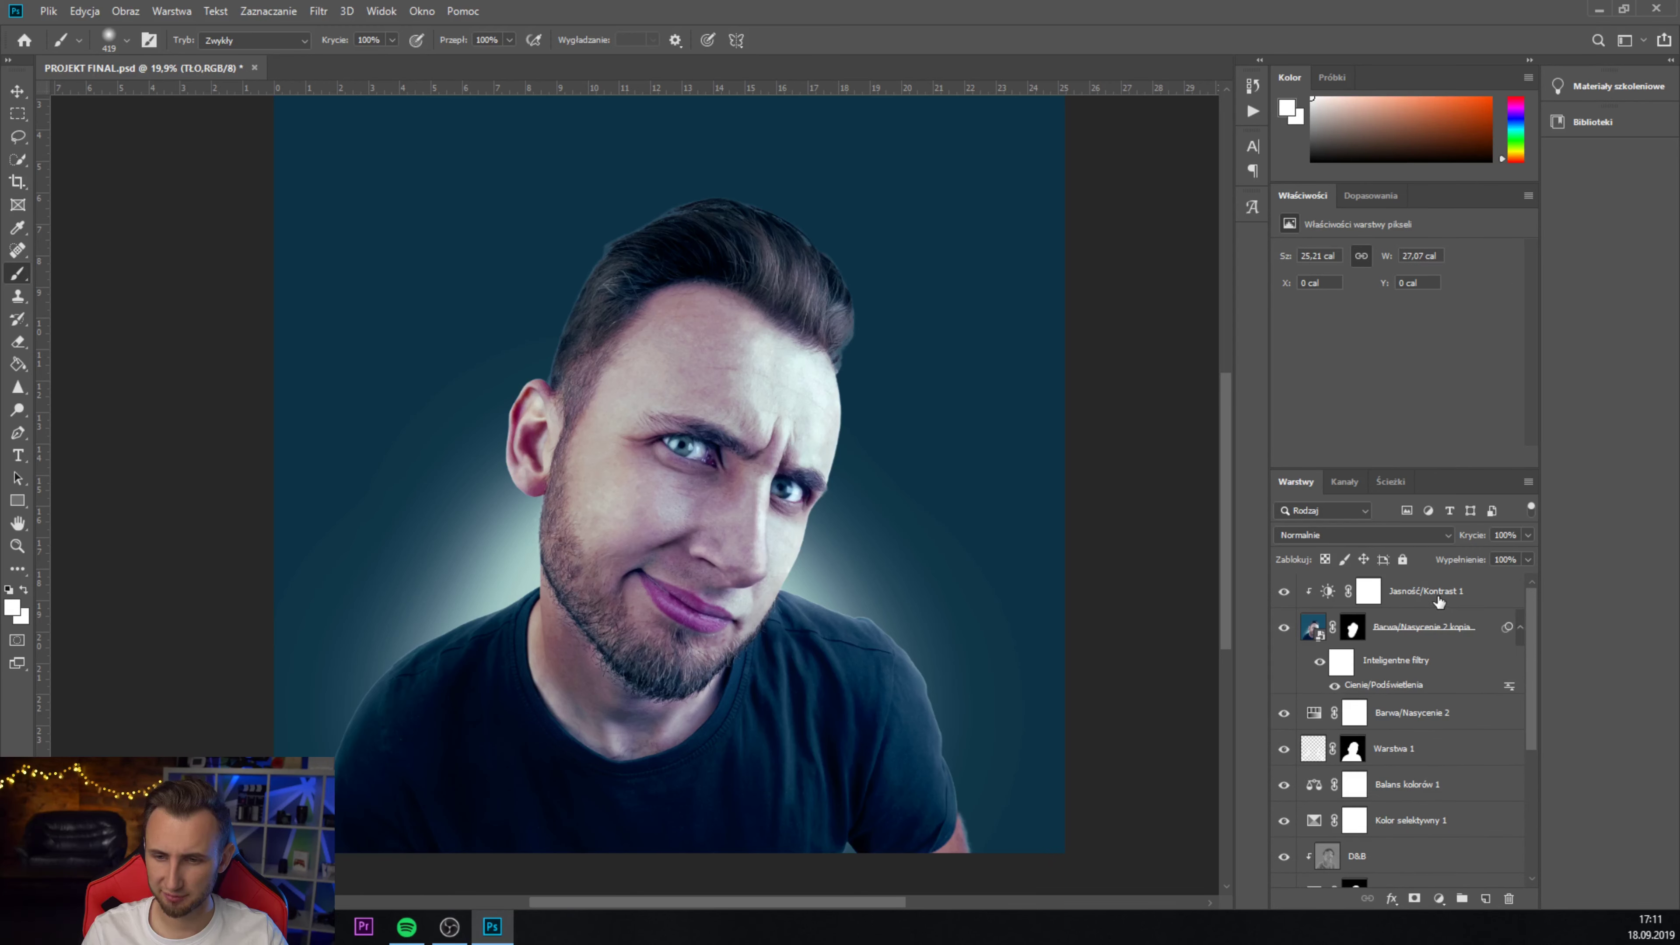
- Duplicate all selected layers and merge the copies into one smart object
key(ctrl+alt+a)
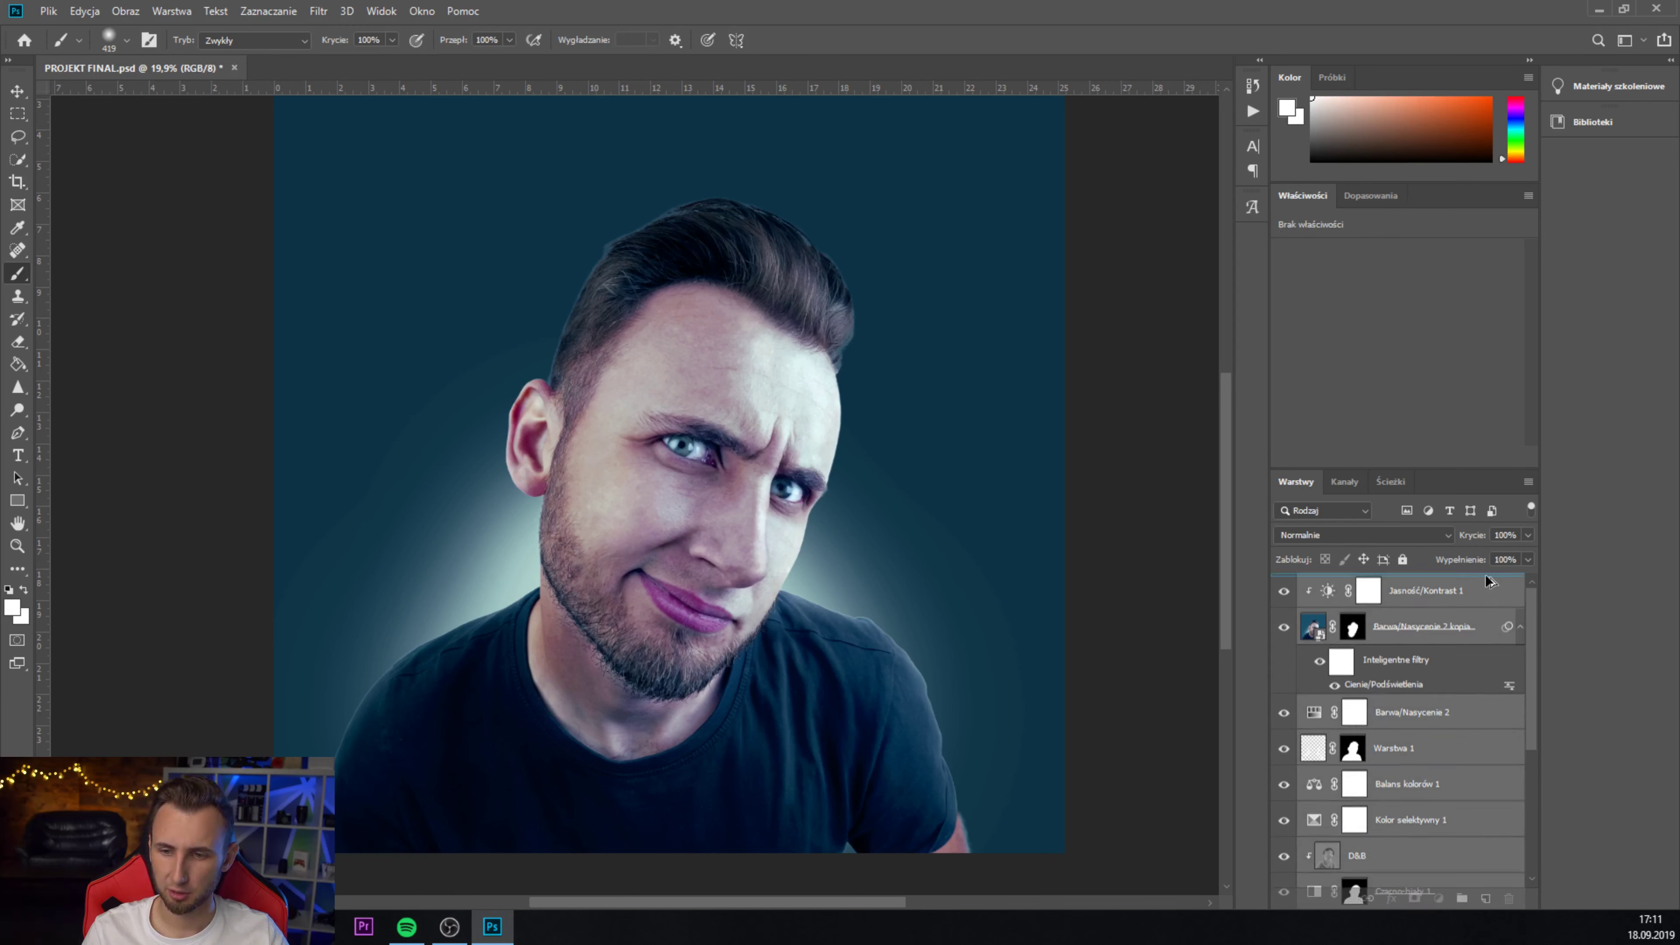
key(ctrl+j)
right_click(1497, 588)
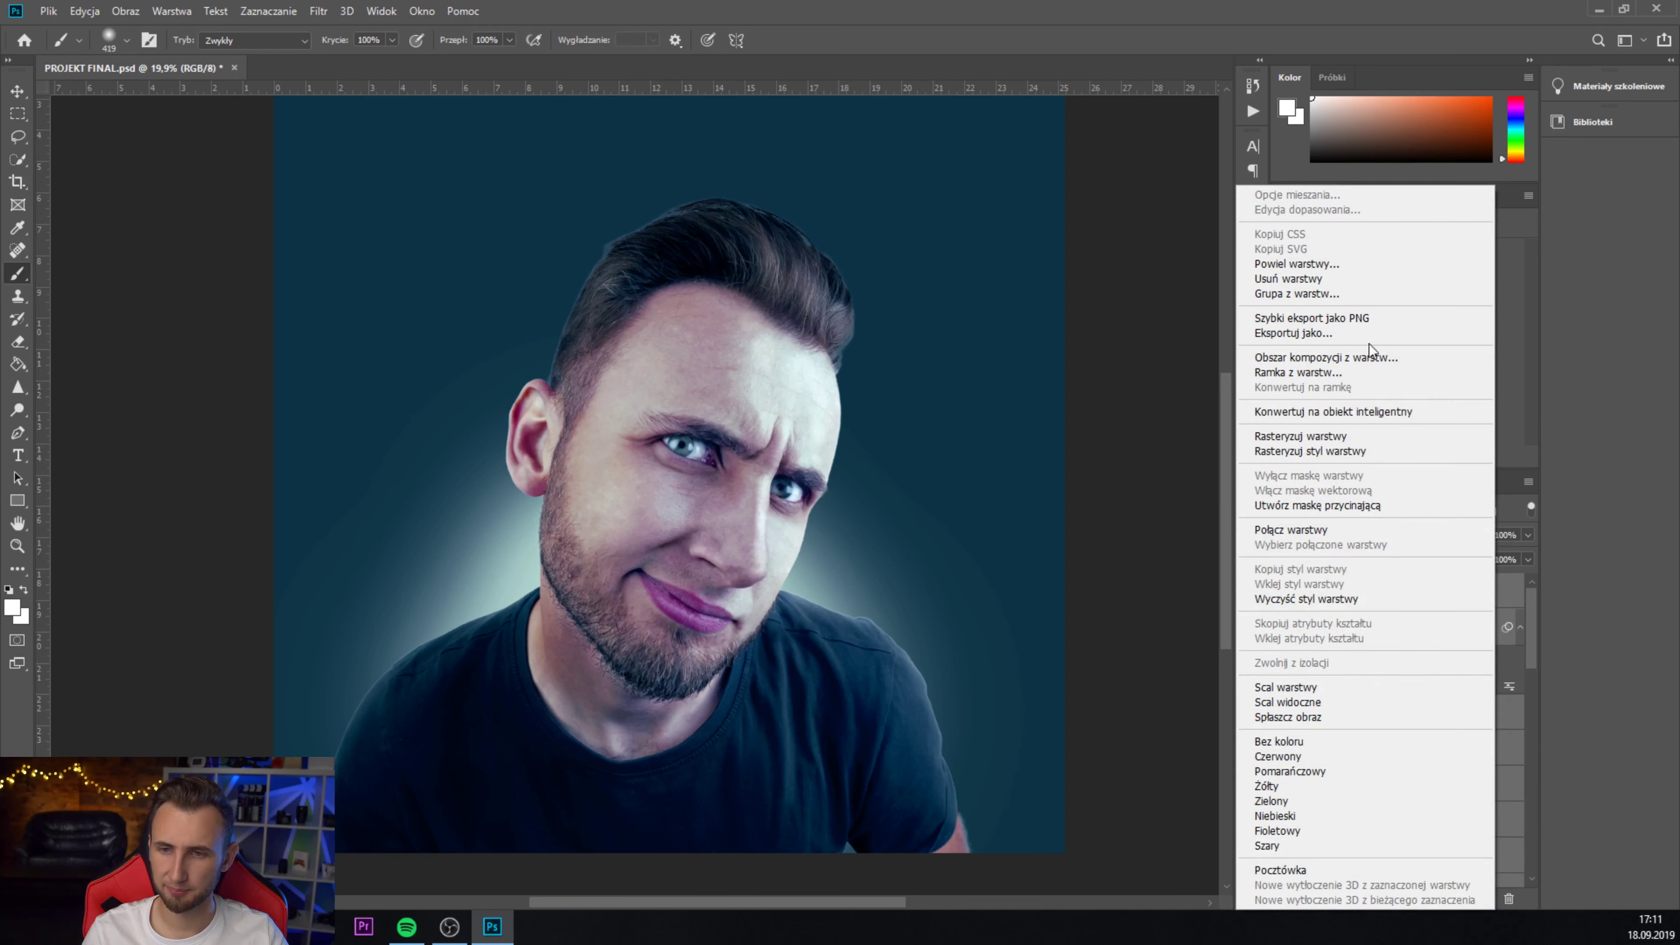
click(1375, 411)
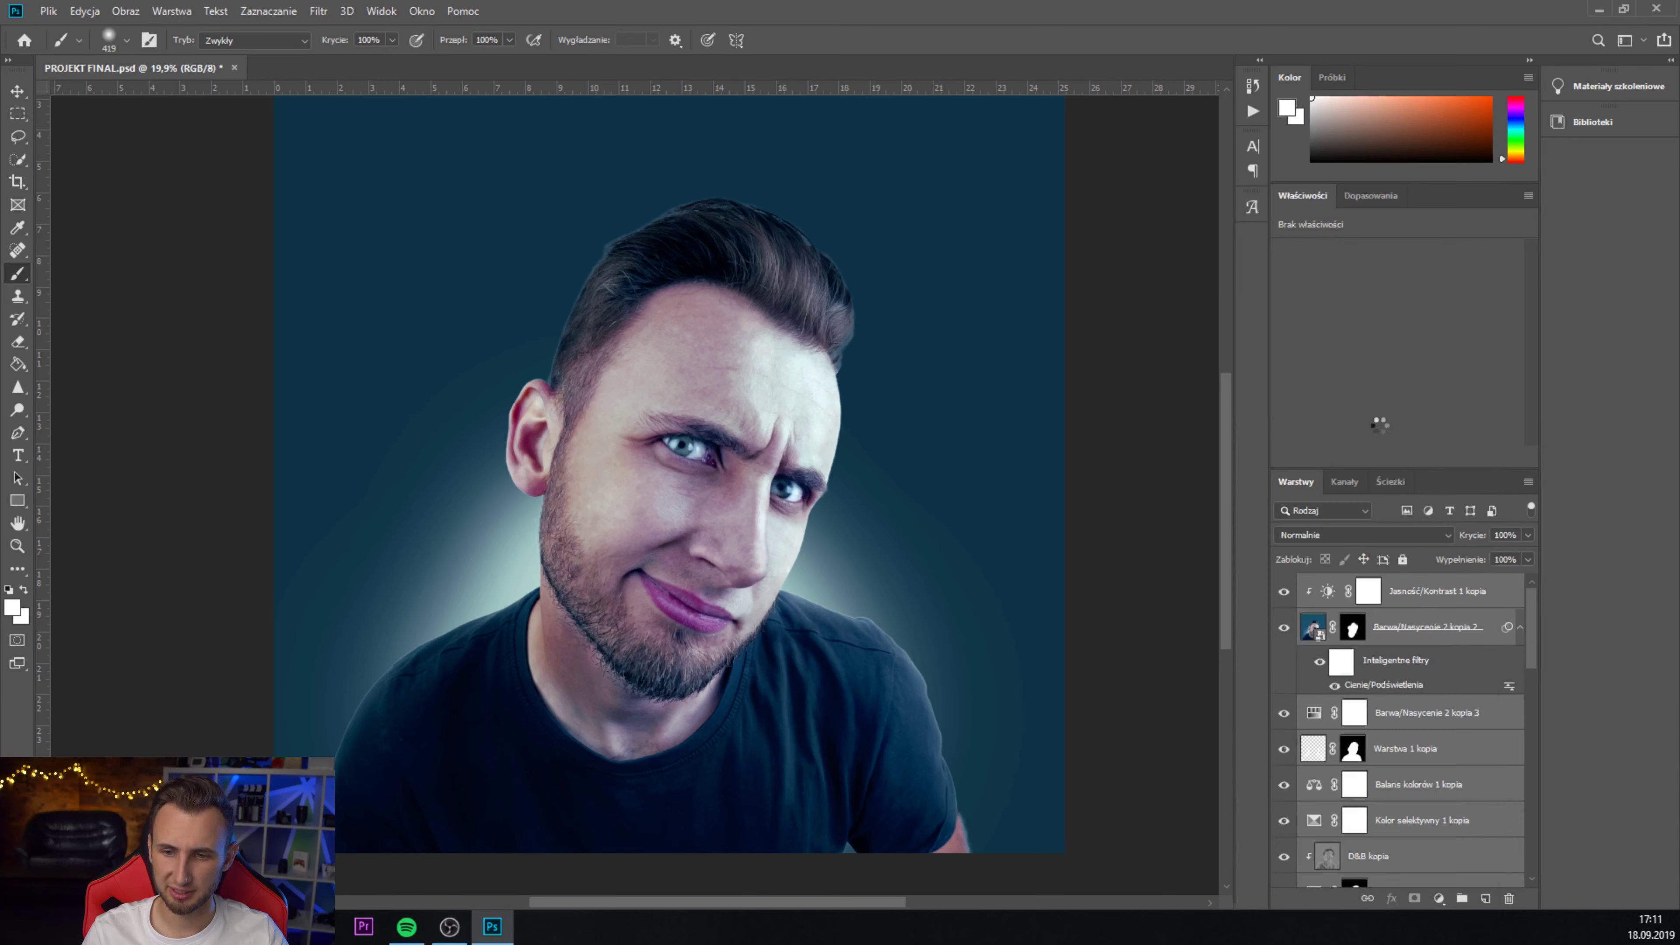
- Apply a High Pass filter with radius 4,6 pixels to the smart object
click(319, 11)
click(608, 363)
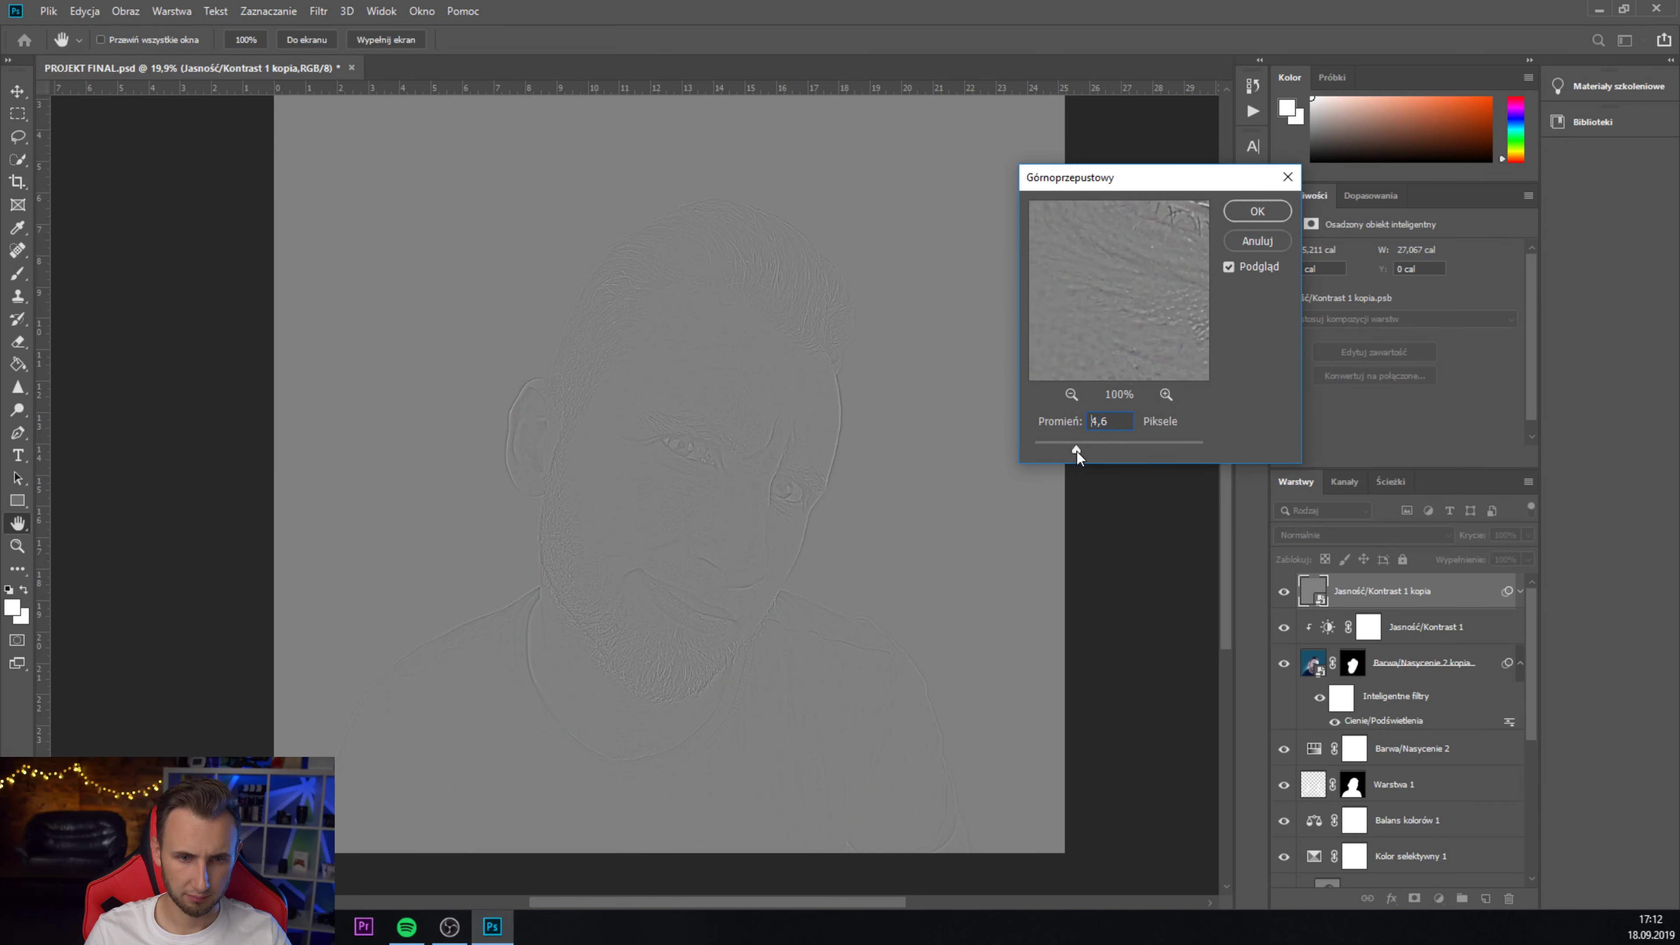
click(1253, 210)
click(1377, 536)
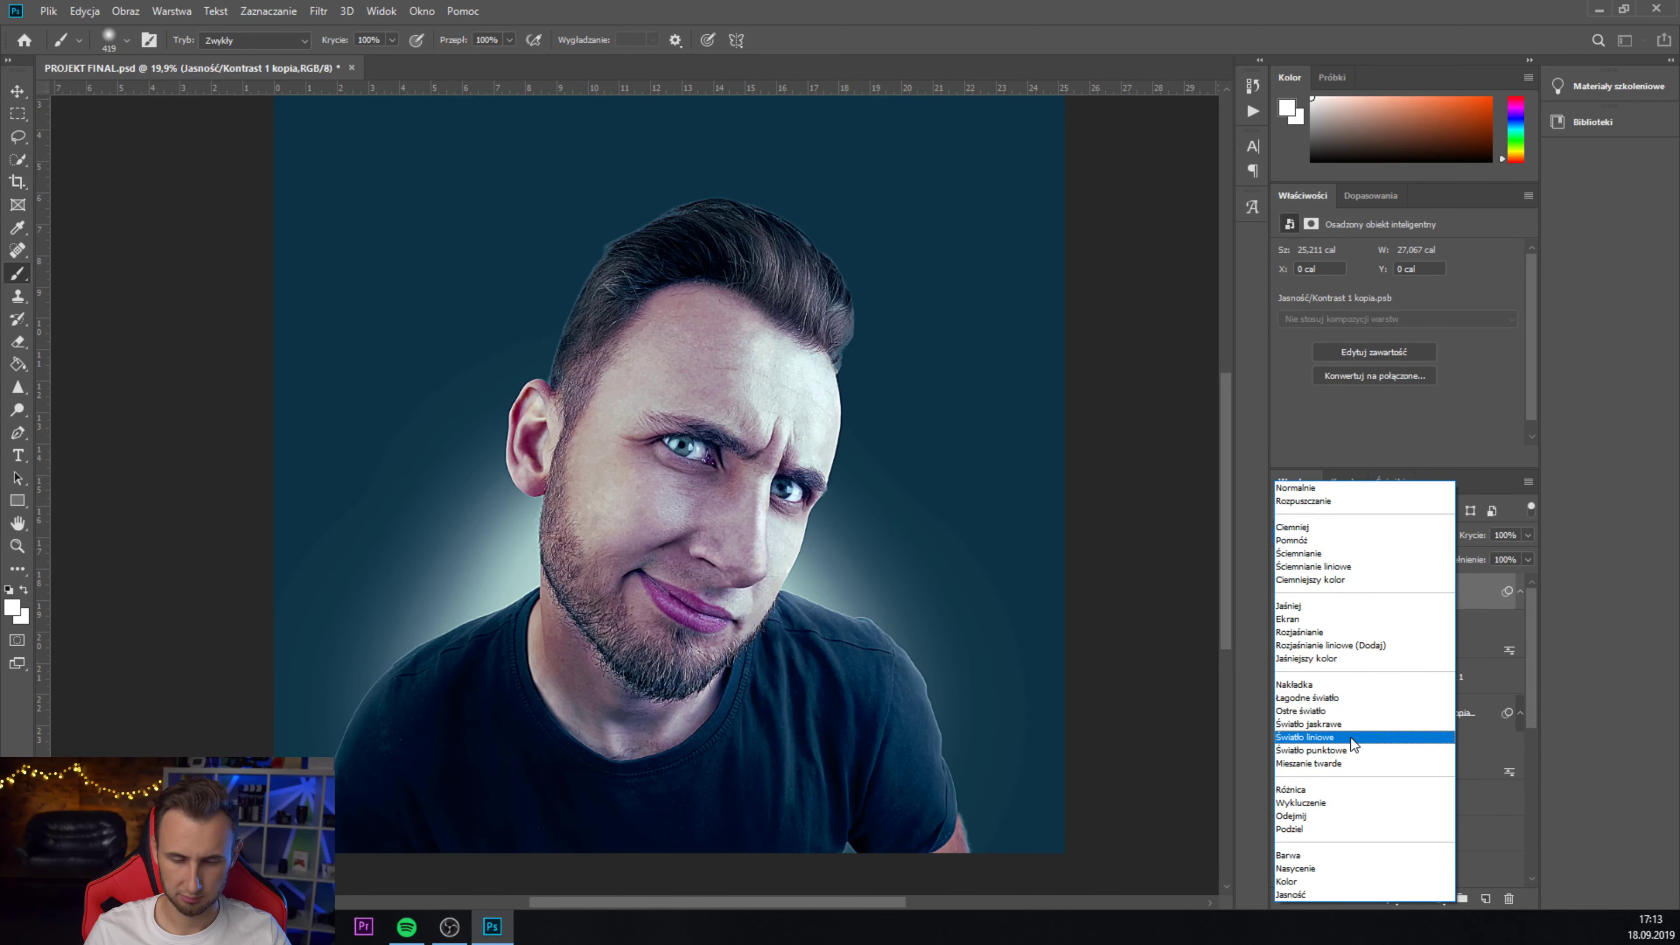
- Blend the High Pass layer as Światło liniowe and give it an inverted black mask
click(1351, 738)
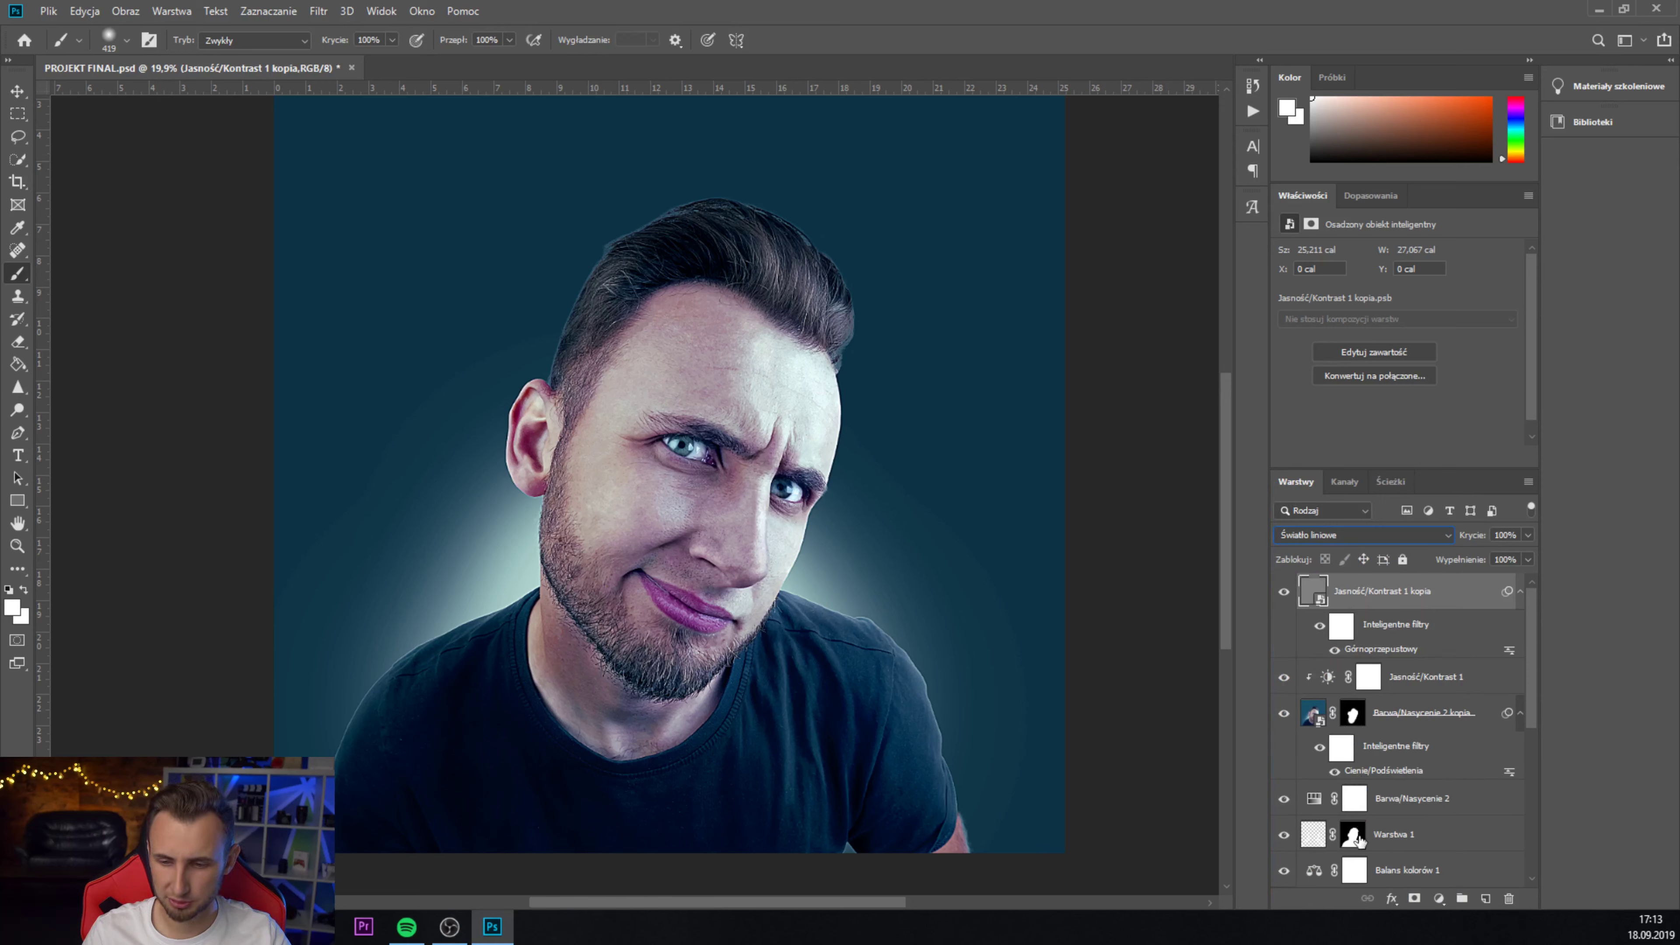
click(1414, 899)
scroll(1533, 384, down, 2)
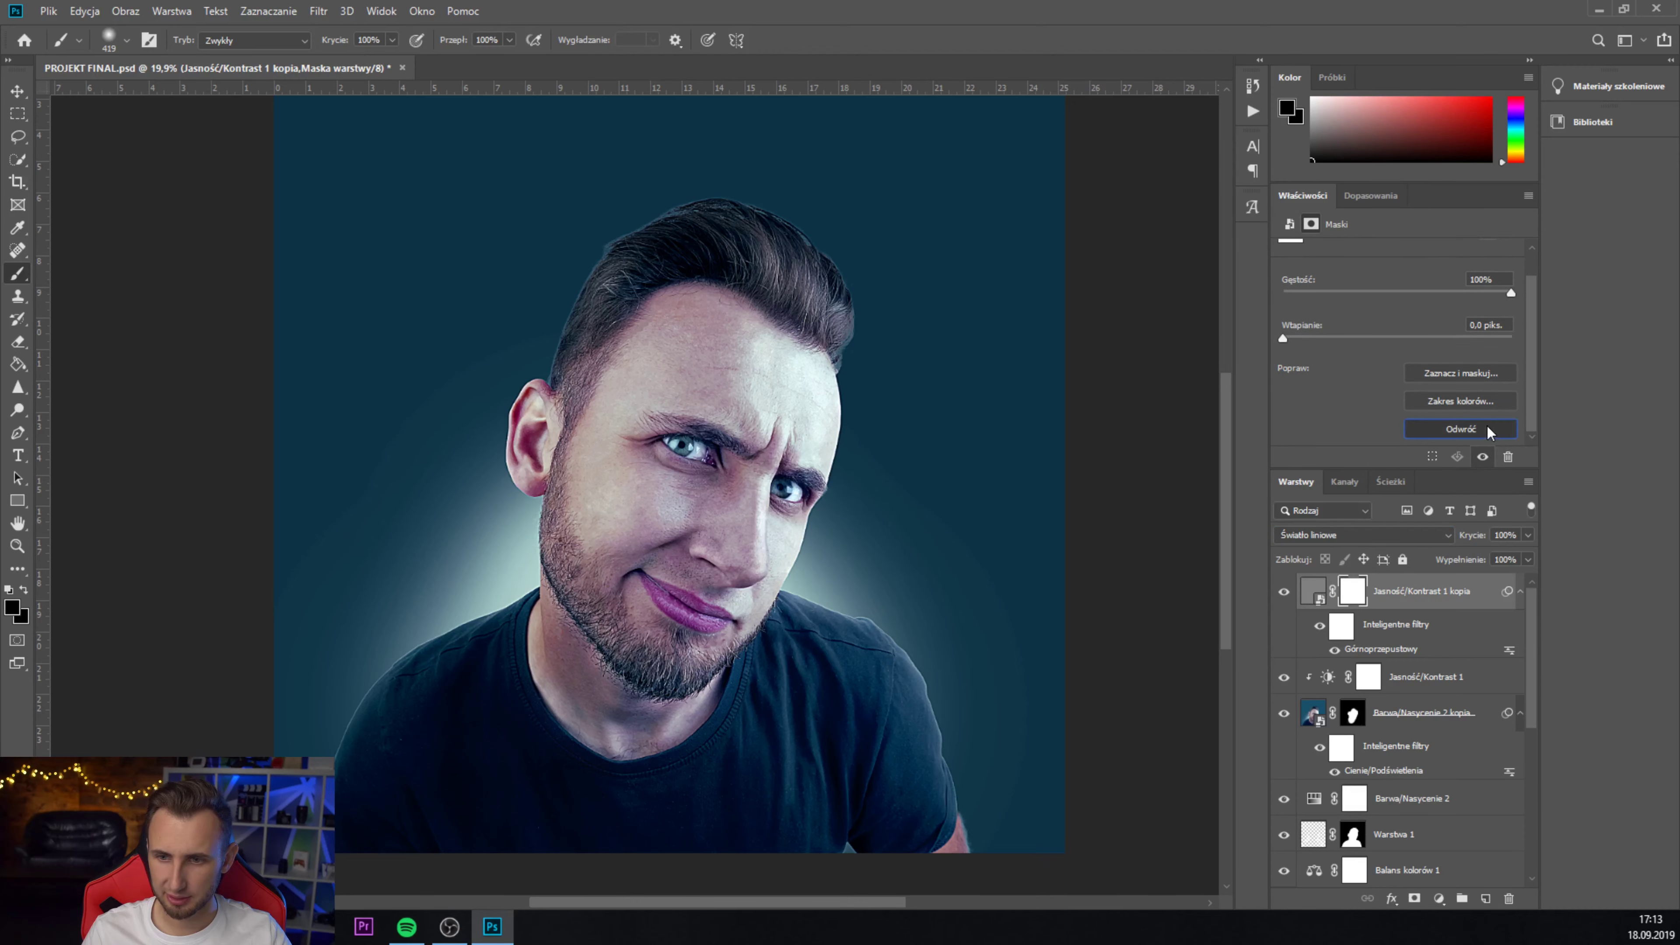
click(1485, 430)
scroll(661, 504, up, 3)
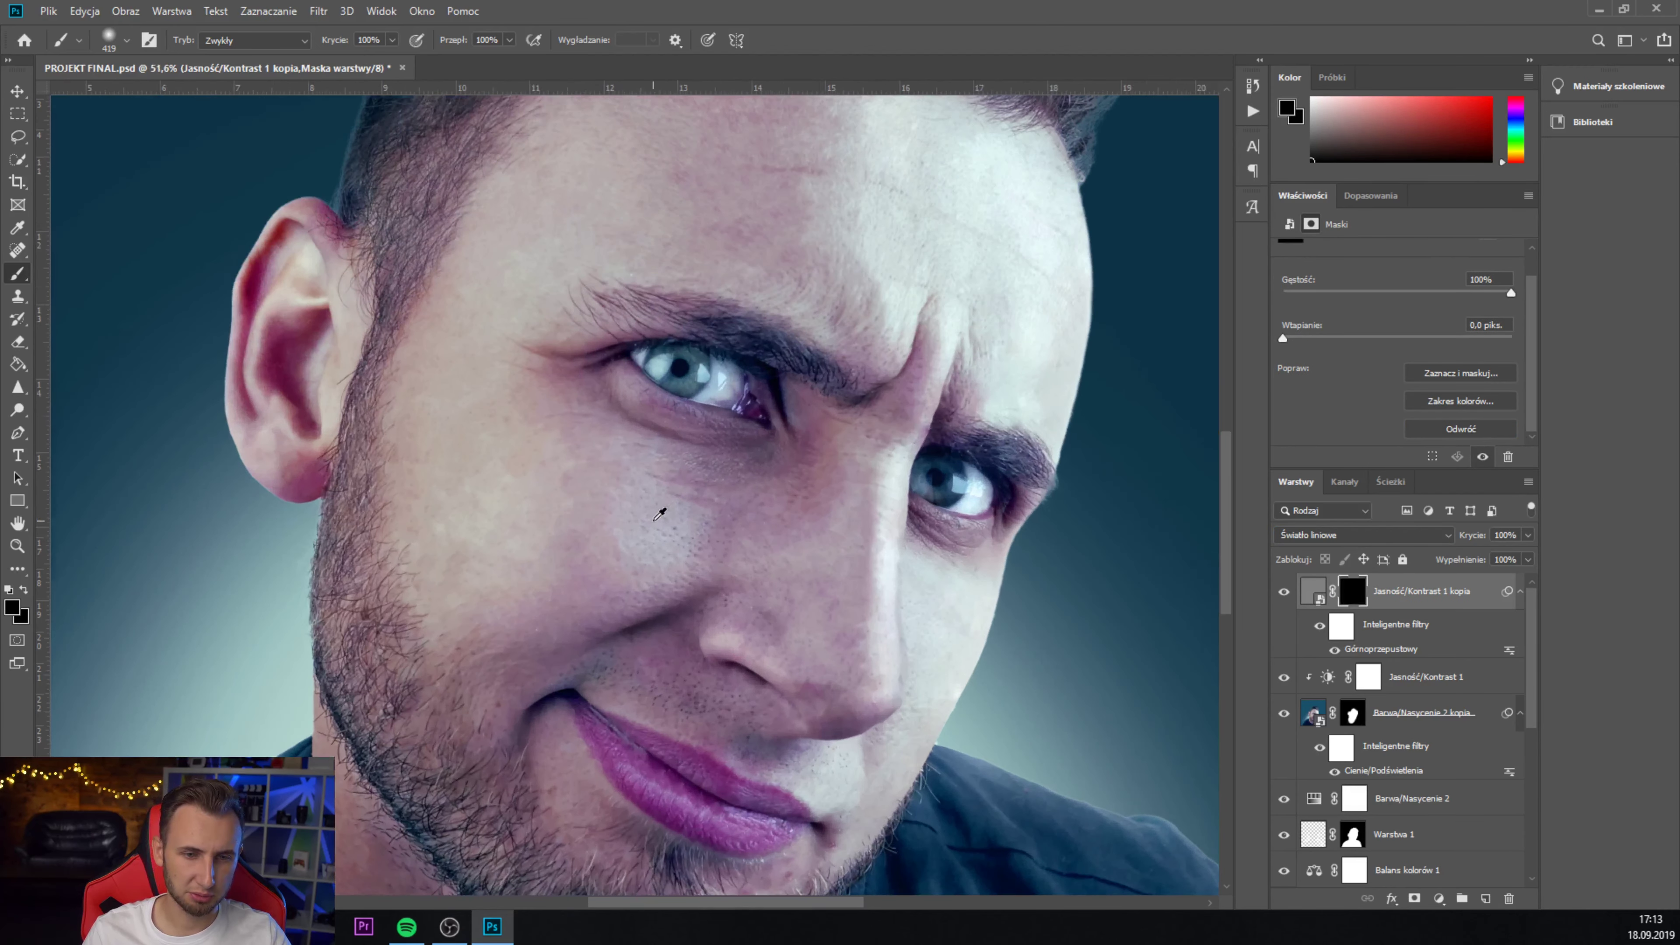
scroll(662, 503, down, 1)
scroll(662, 496, down, 1)
scroll(662, 494, up, 2)
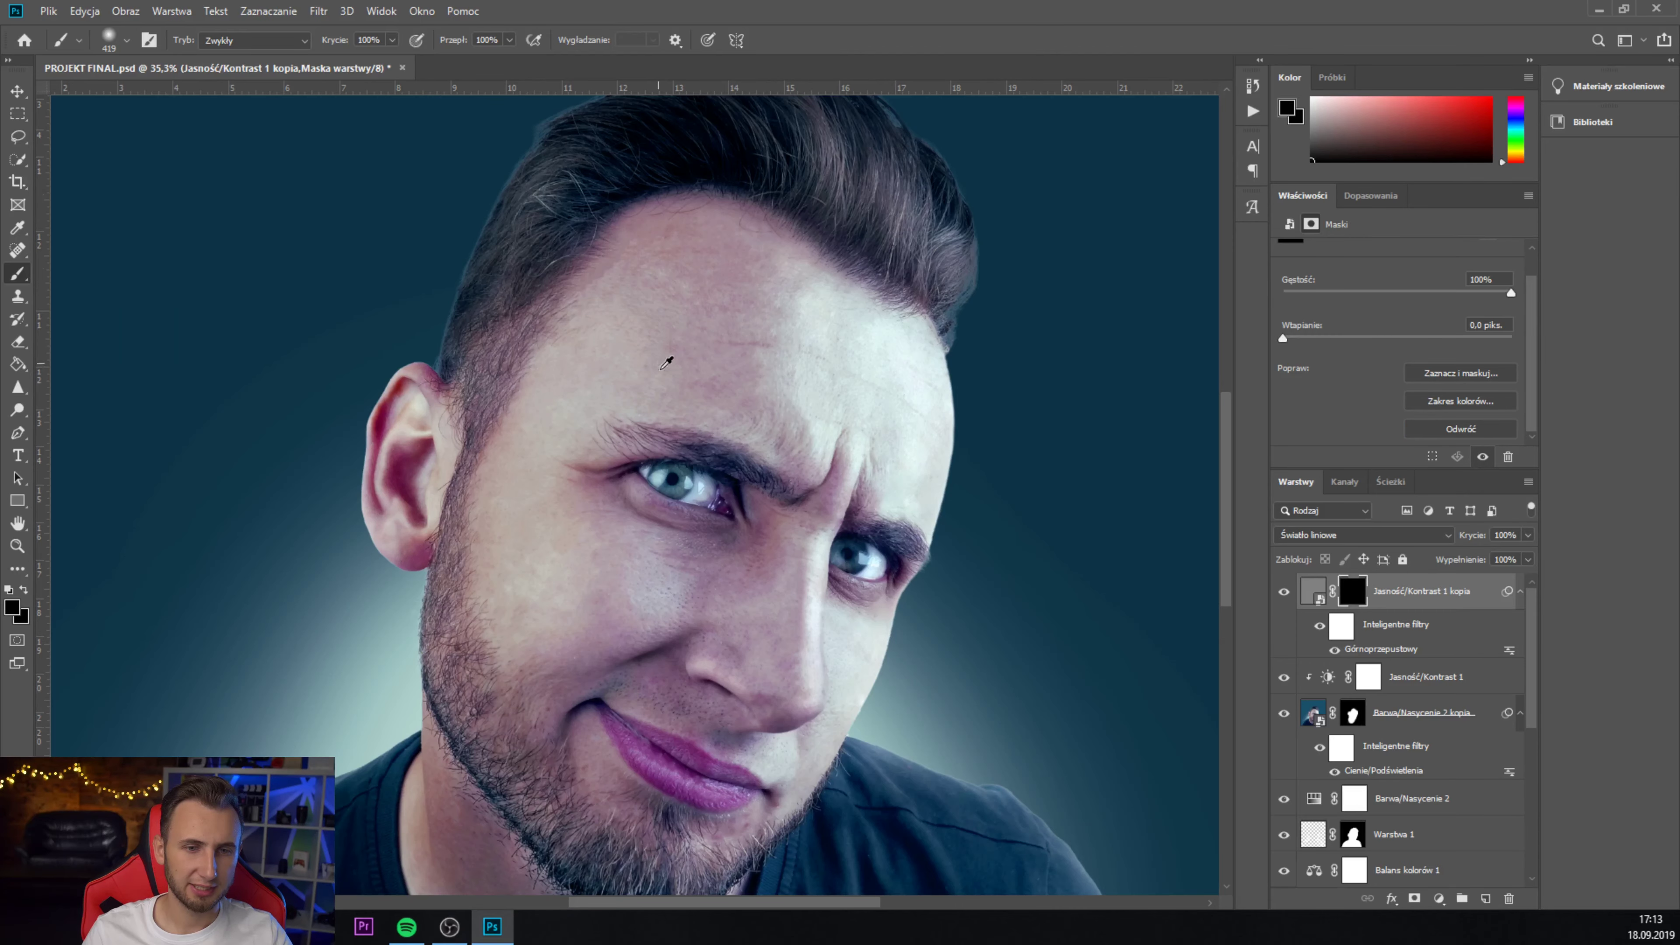
scroll(662, 494, up, 1)
- Set the foreground colour to white, ffffff
click(12, 608)
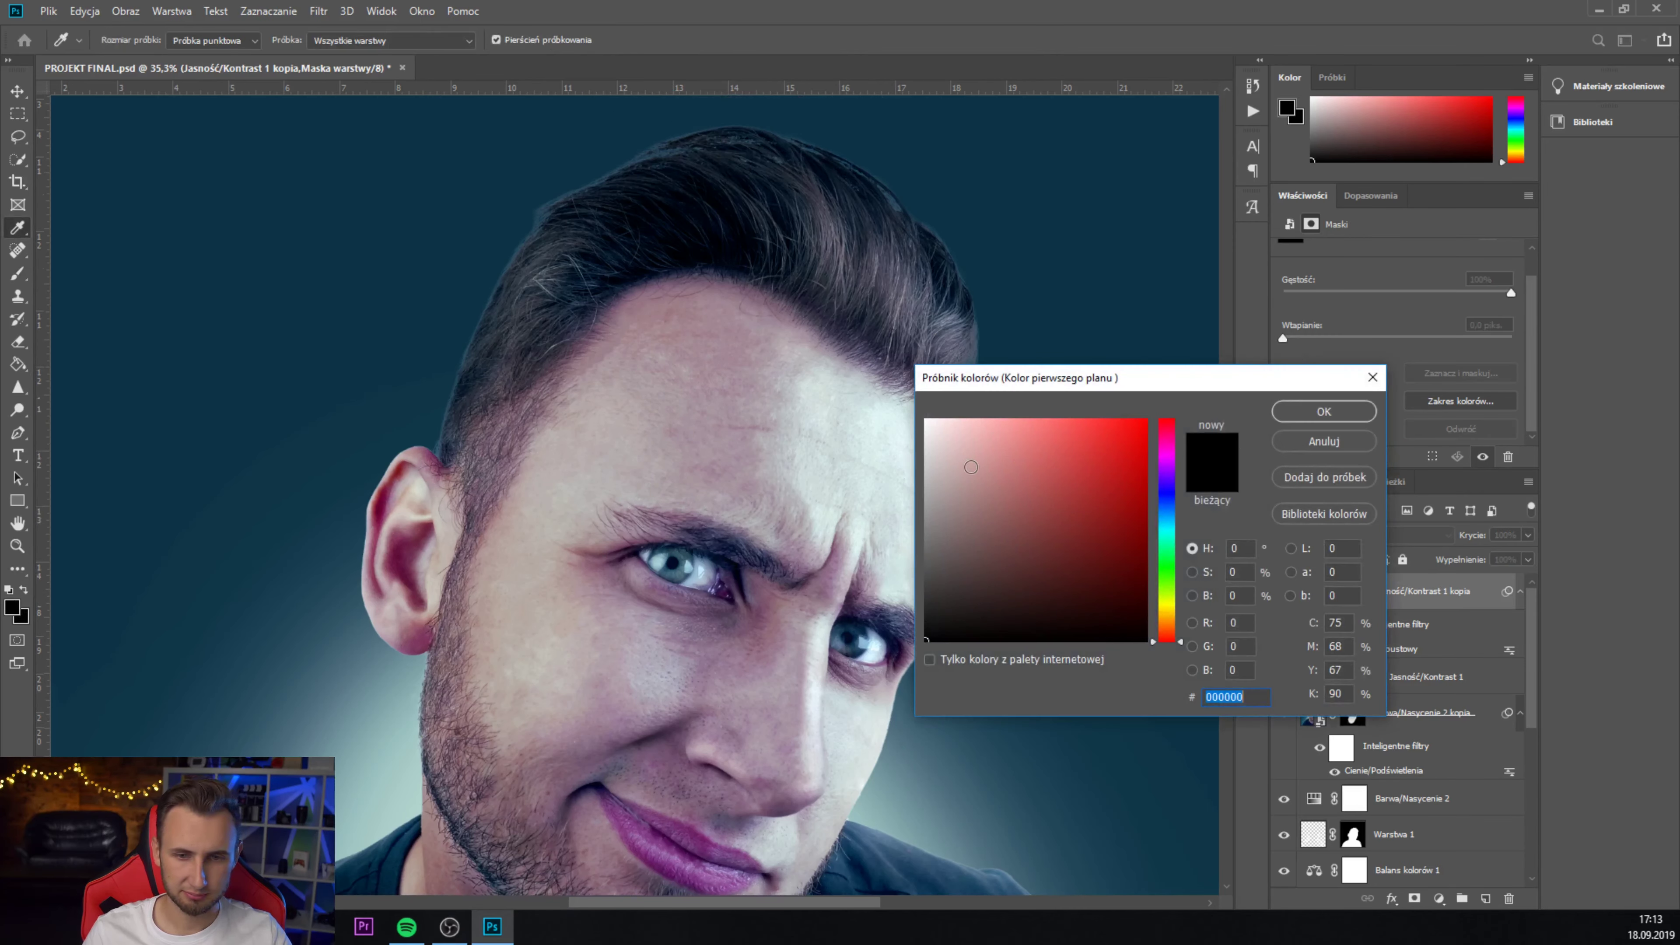
text(ffffff)
click(1322, 412)
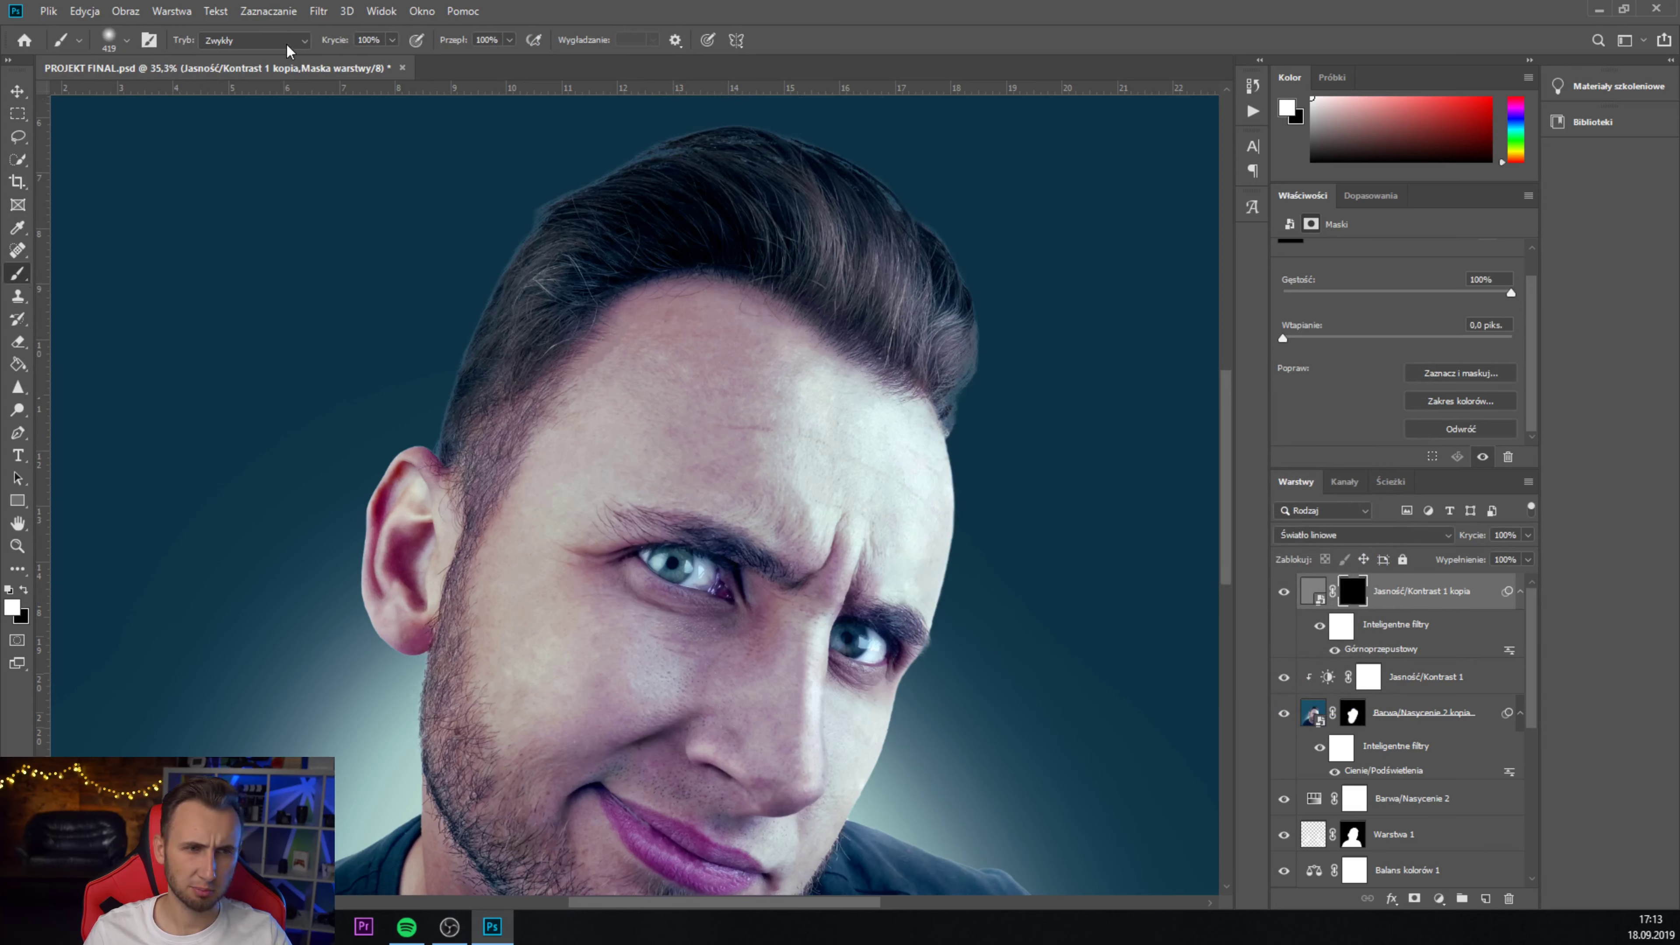
- Paint white on the mask along the hairline and beard with an 89 px brush
click(114, 53)
click(761, 185)
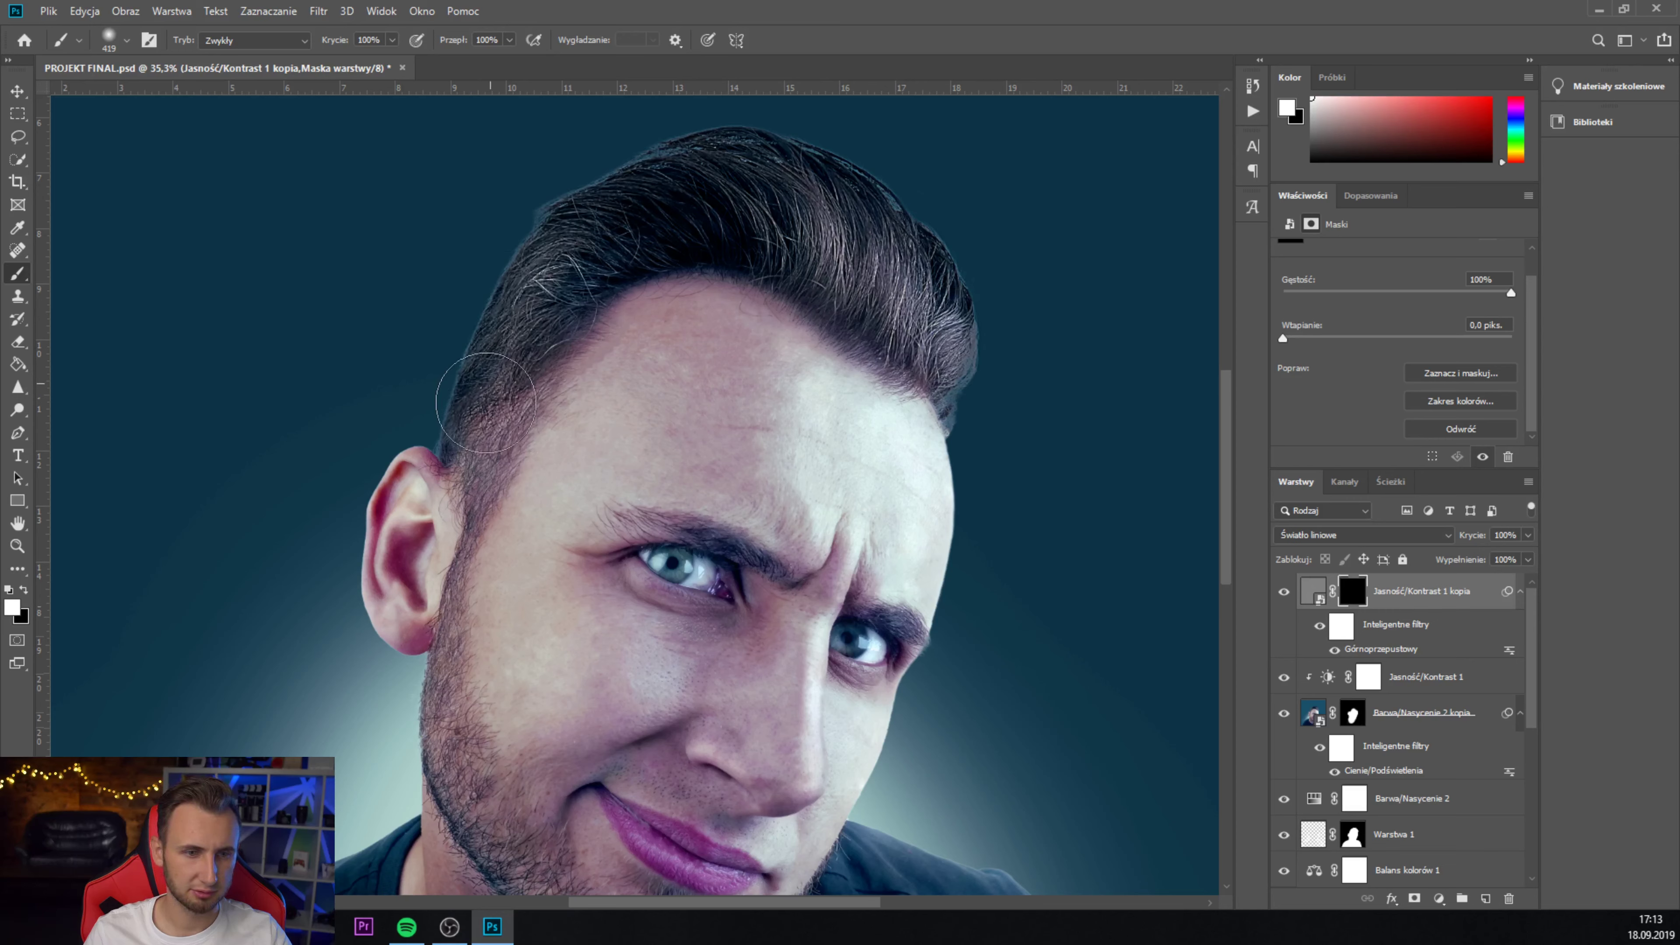
mouse_move(496, 382)
mouse_down()
mouse_move(619, 200)
mouse_move(794, 167)
mouse_up()
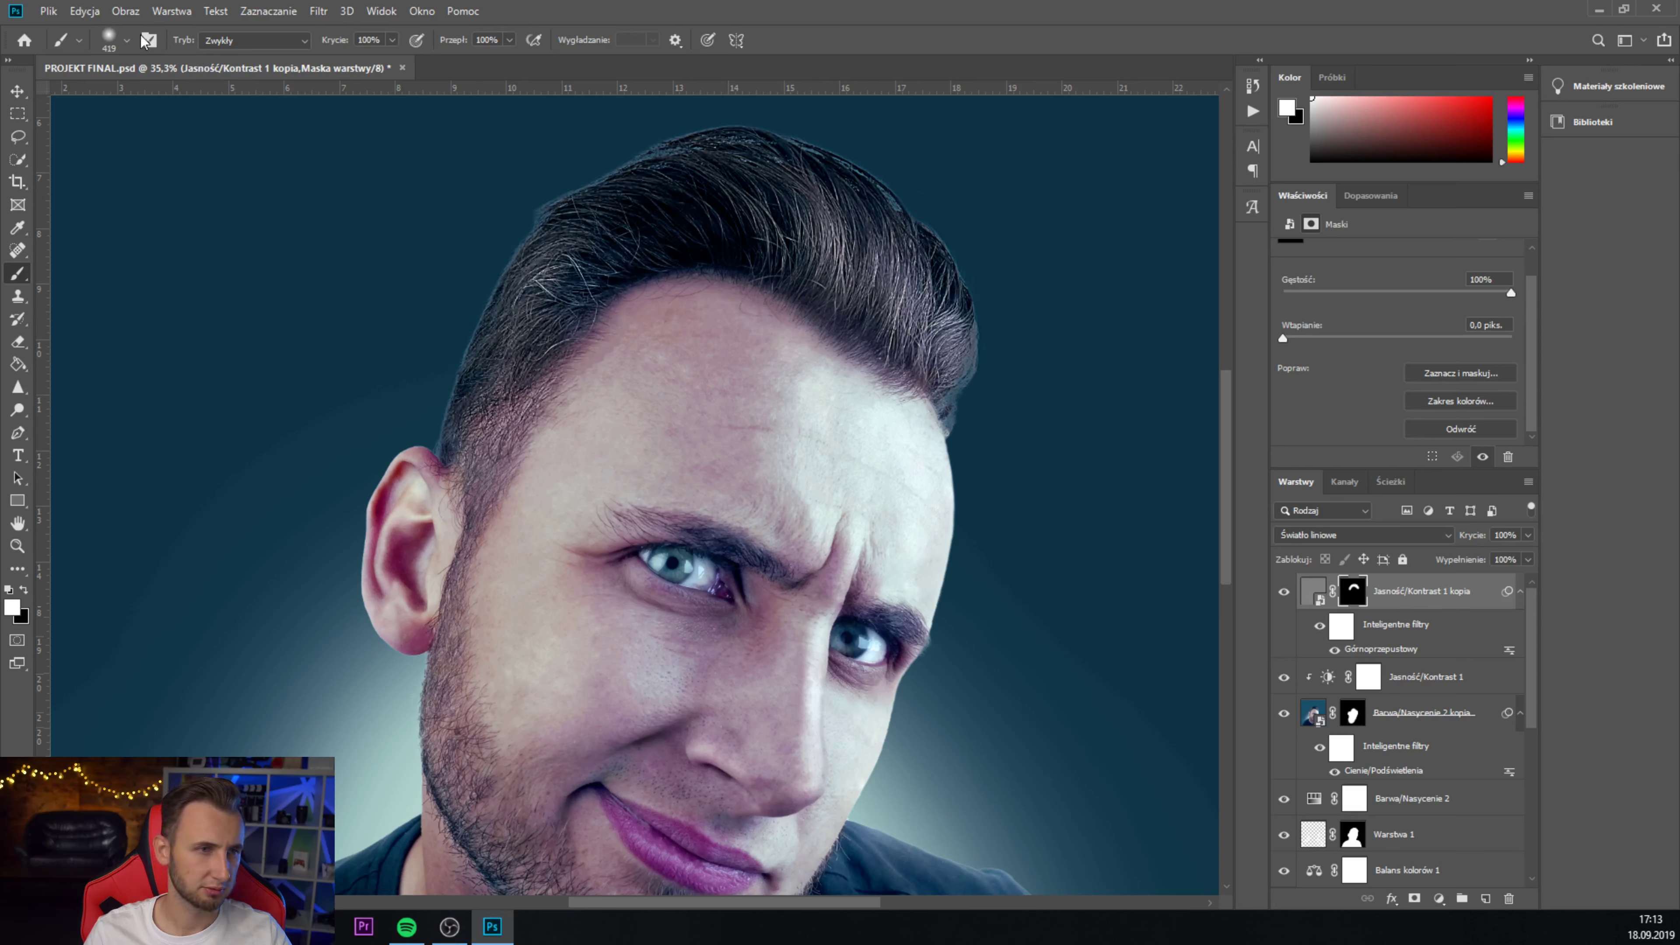
click(125, 40)
click(147, 96)
click(490, 458)
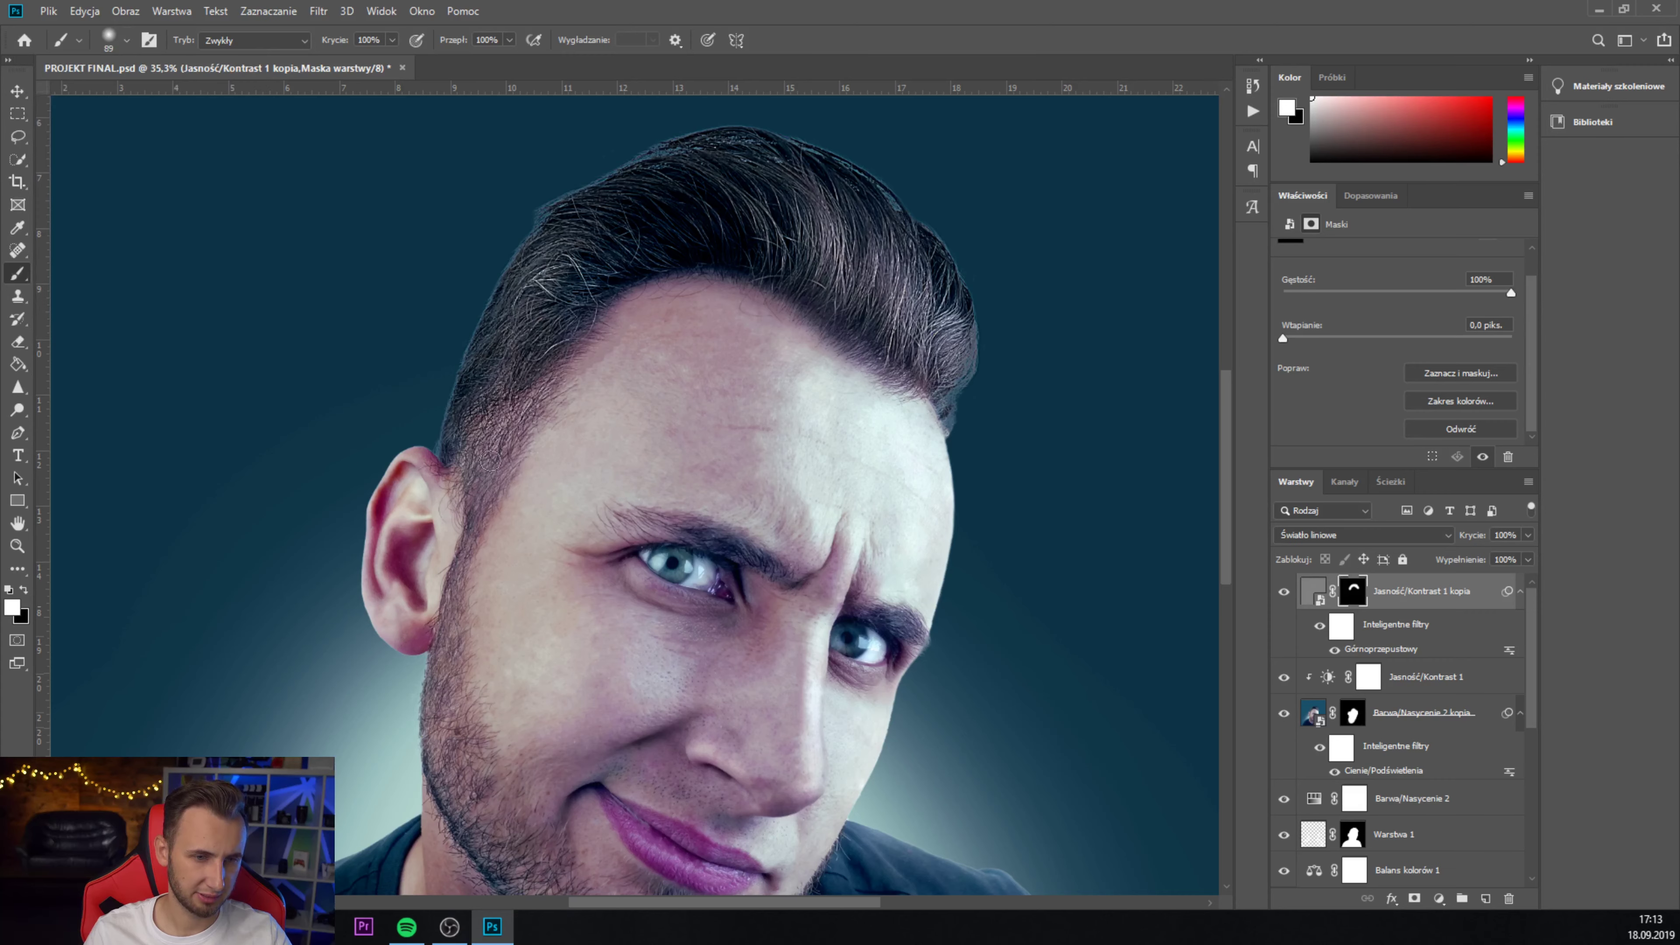
drag(443, 719, 437, 720)
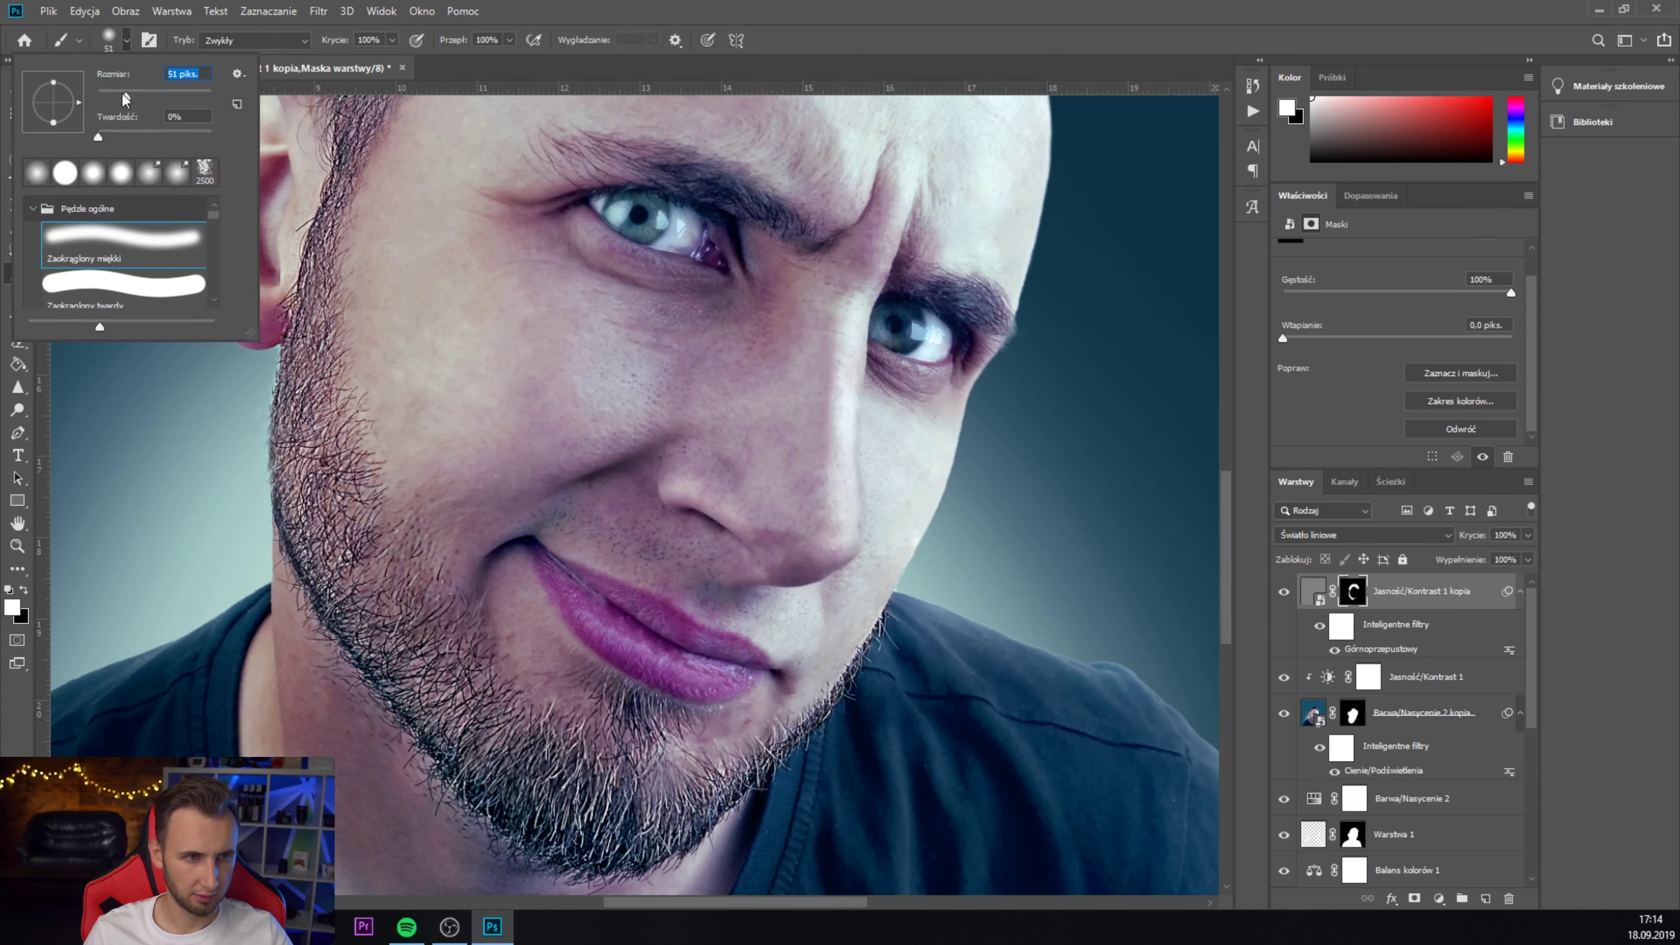
- Paint sharpening back over both eyes with a 103 px brush
drag(152, 98, 164, 97)
key(Return)
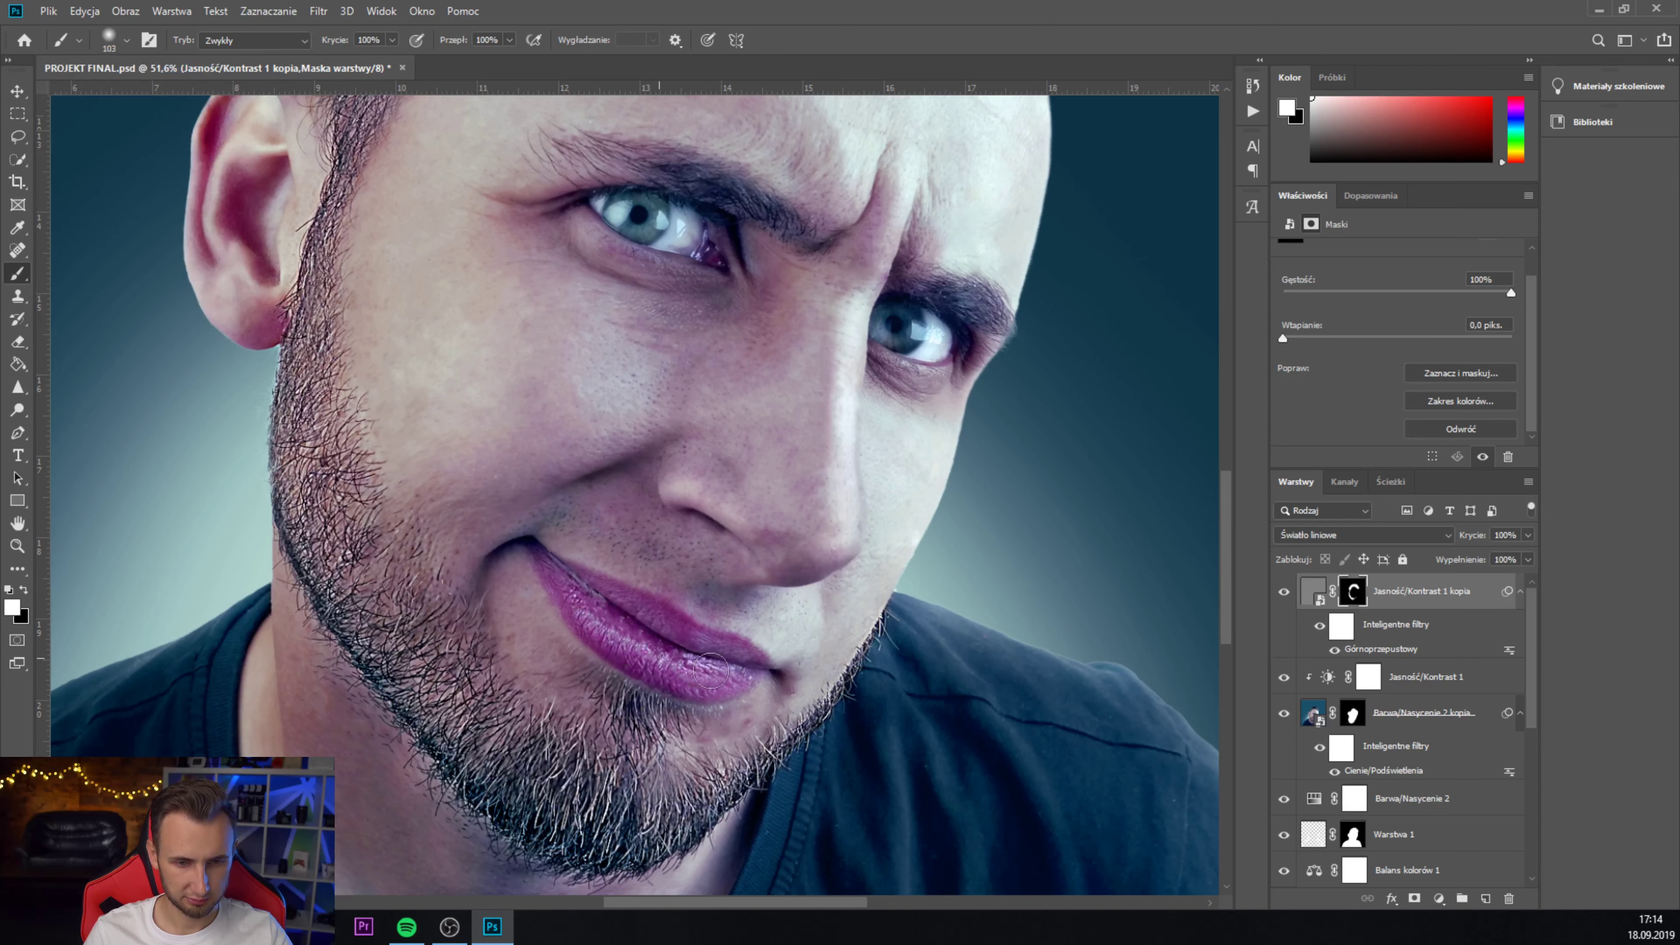
scroll(711, 529, up, 2)
drag(676, 407, 527, 396)
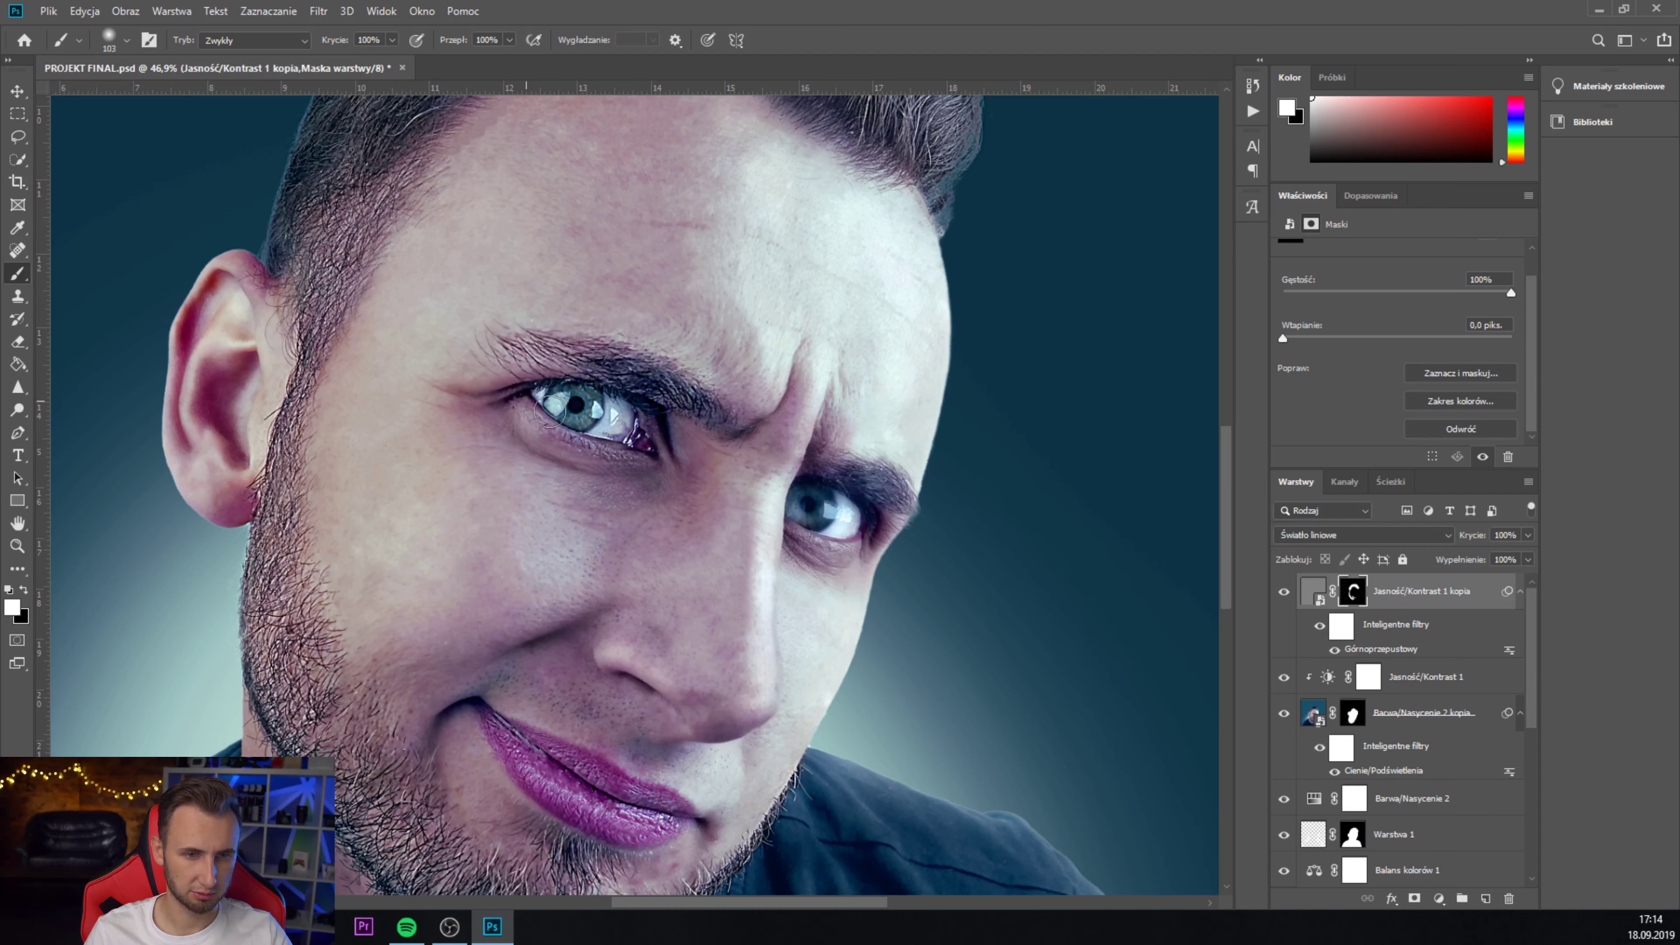
drag(831, 525, 830, 496)
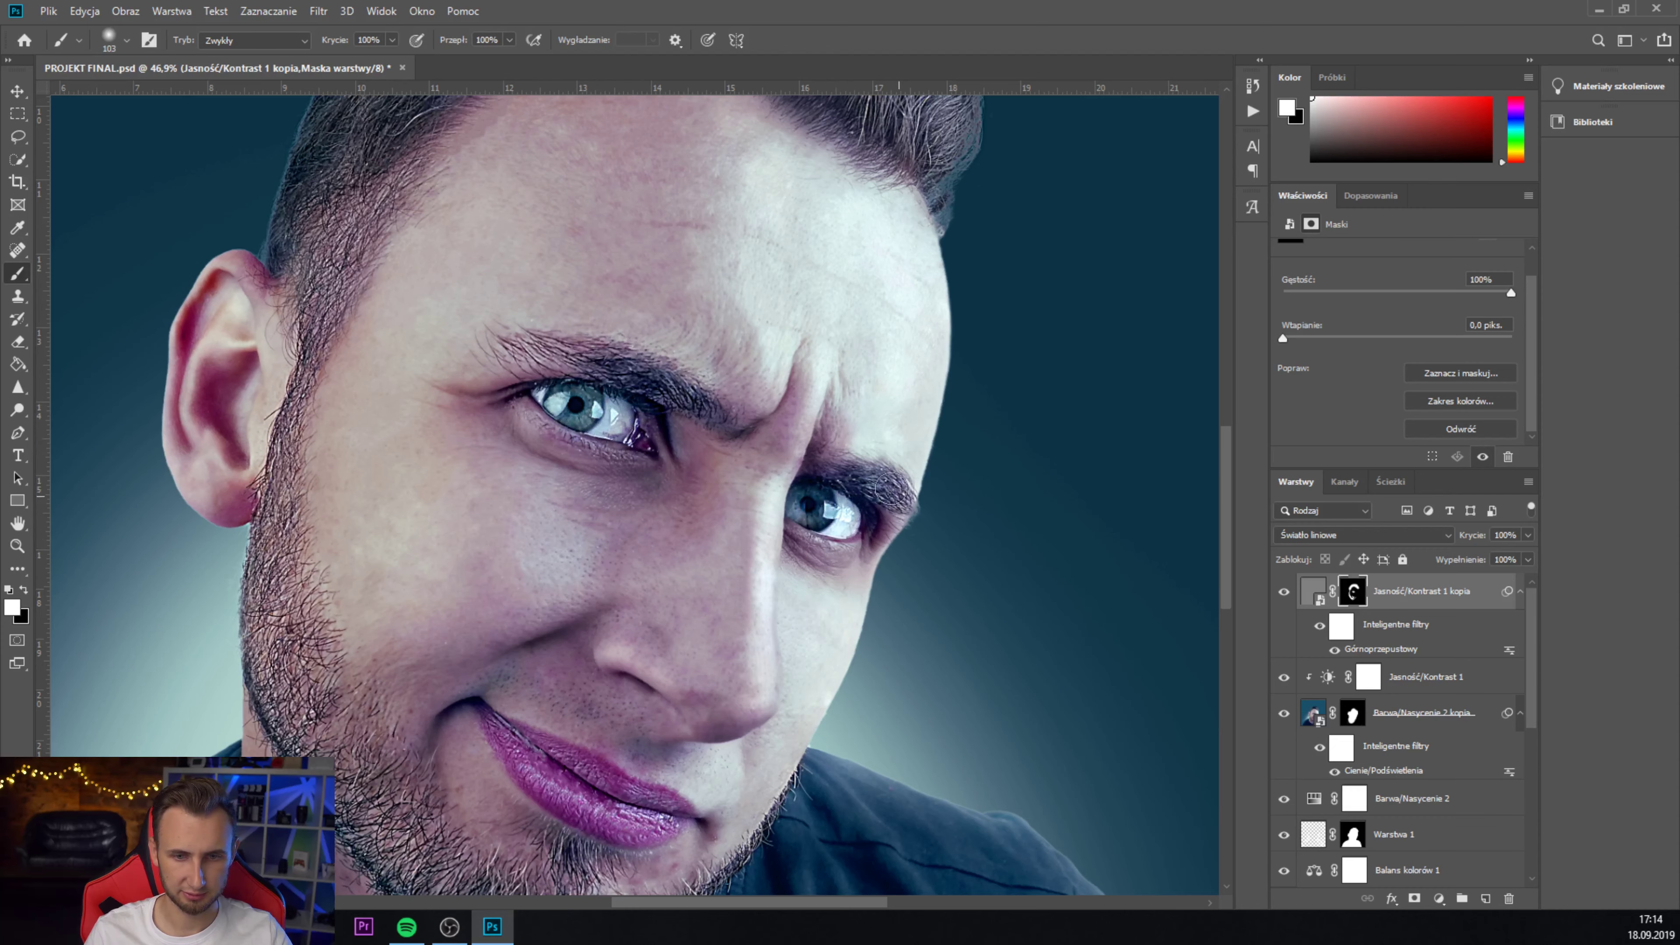
scroll(734, 510, down, 4)
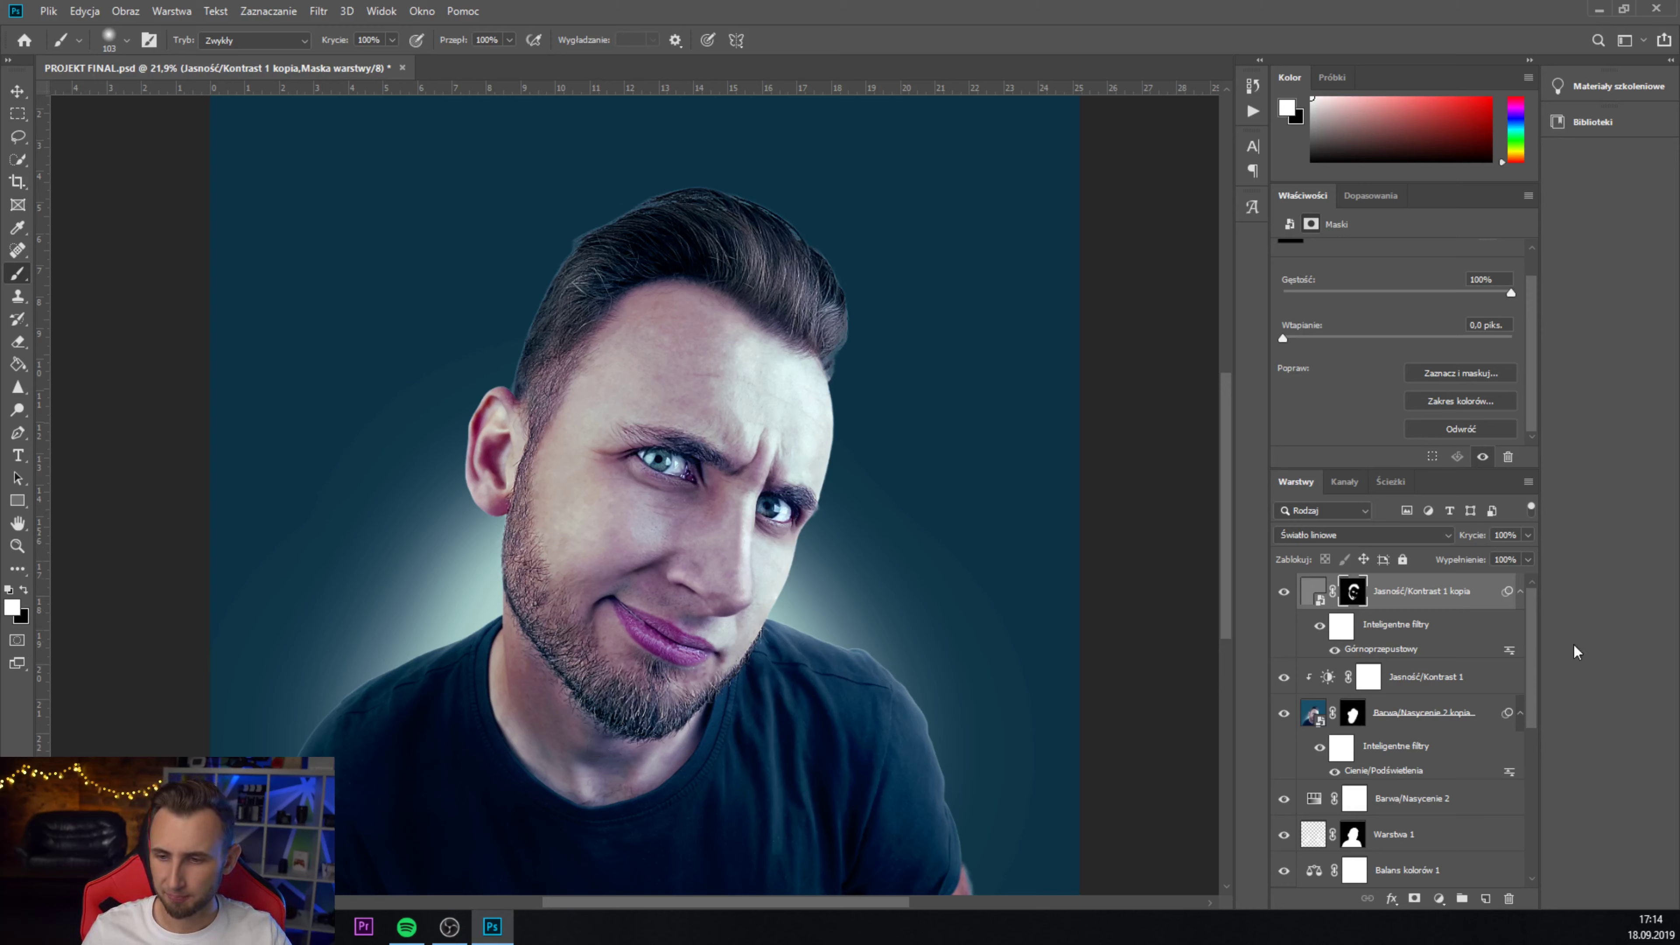
drag(1533, 646, 1511, 857)
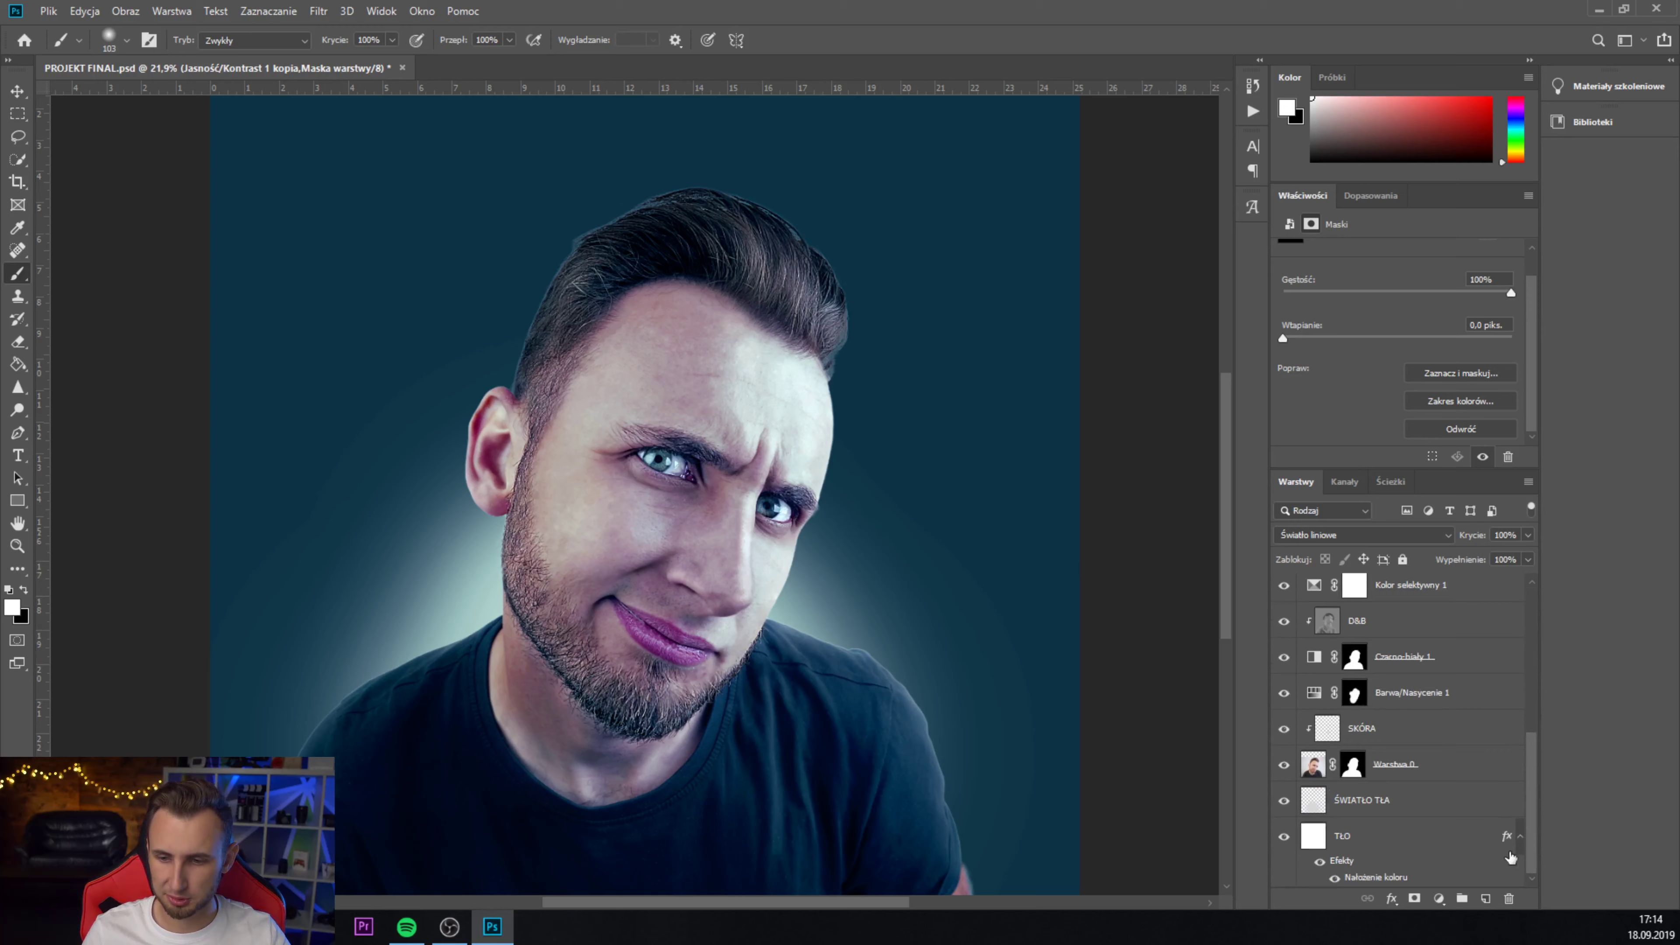
- Select all layers, duplicate them, and merge the copies into one smart object
click(1408, 835)
scroll(1436, 802, up, 5)
shift+click(1459, 596)
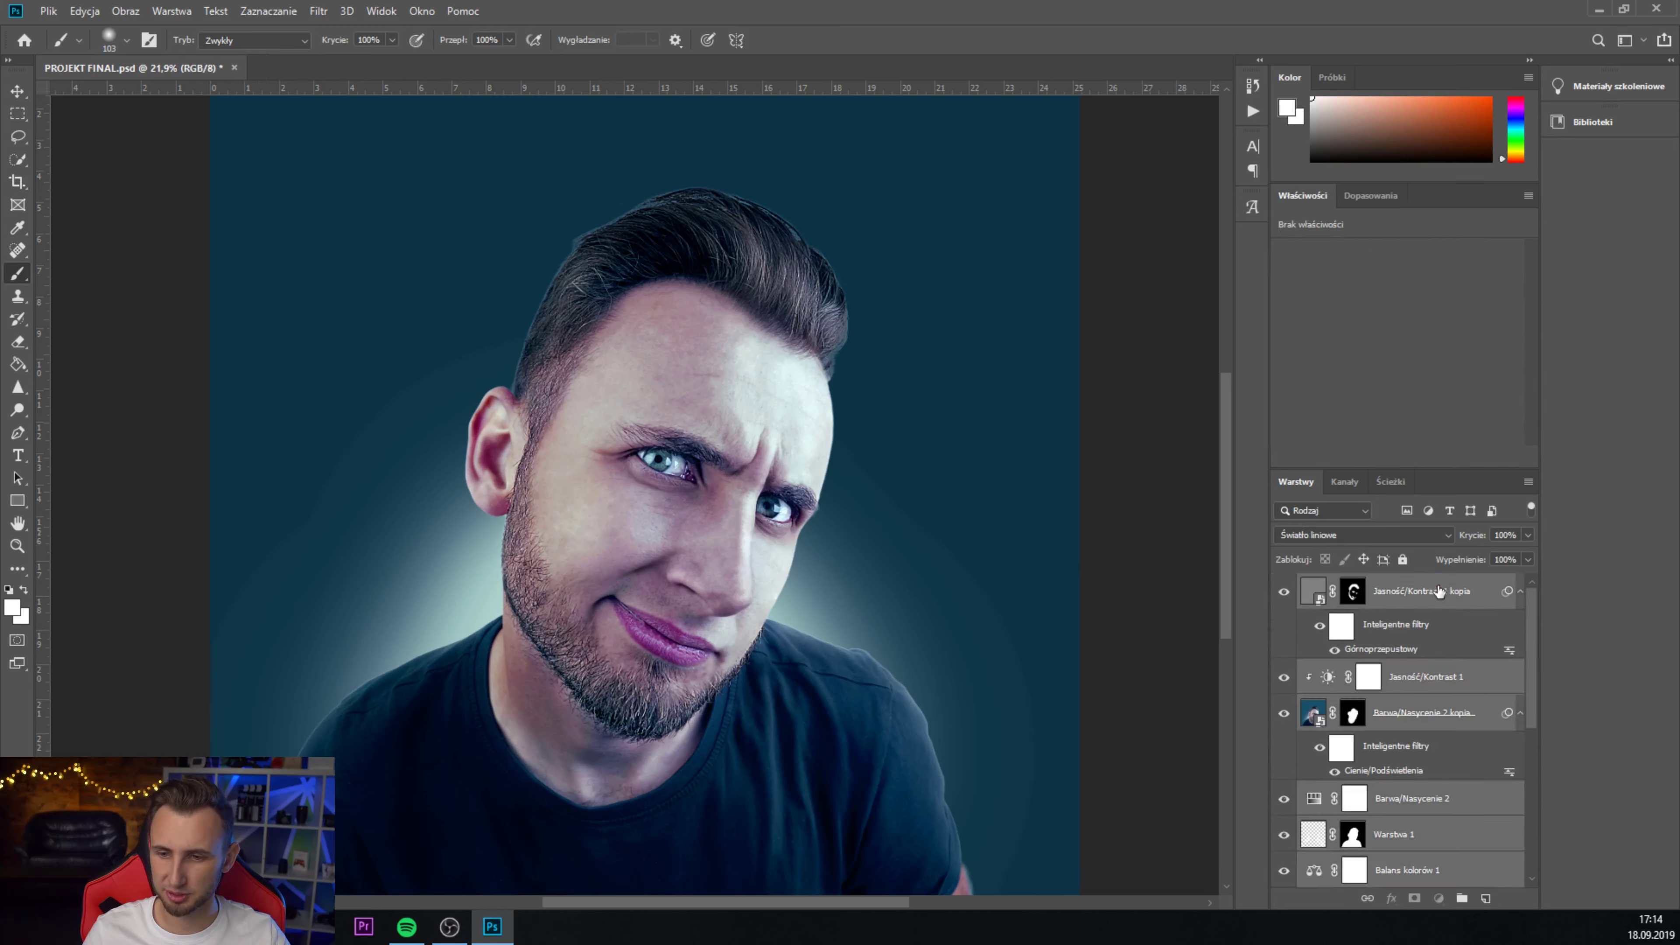
key(ctrl+j)
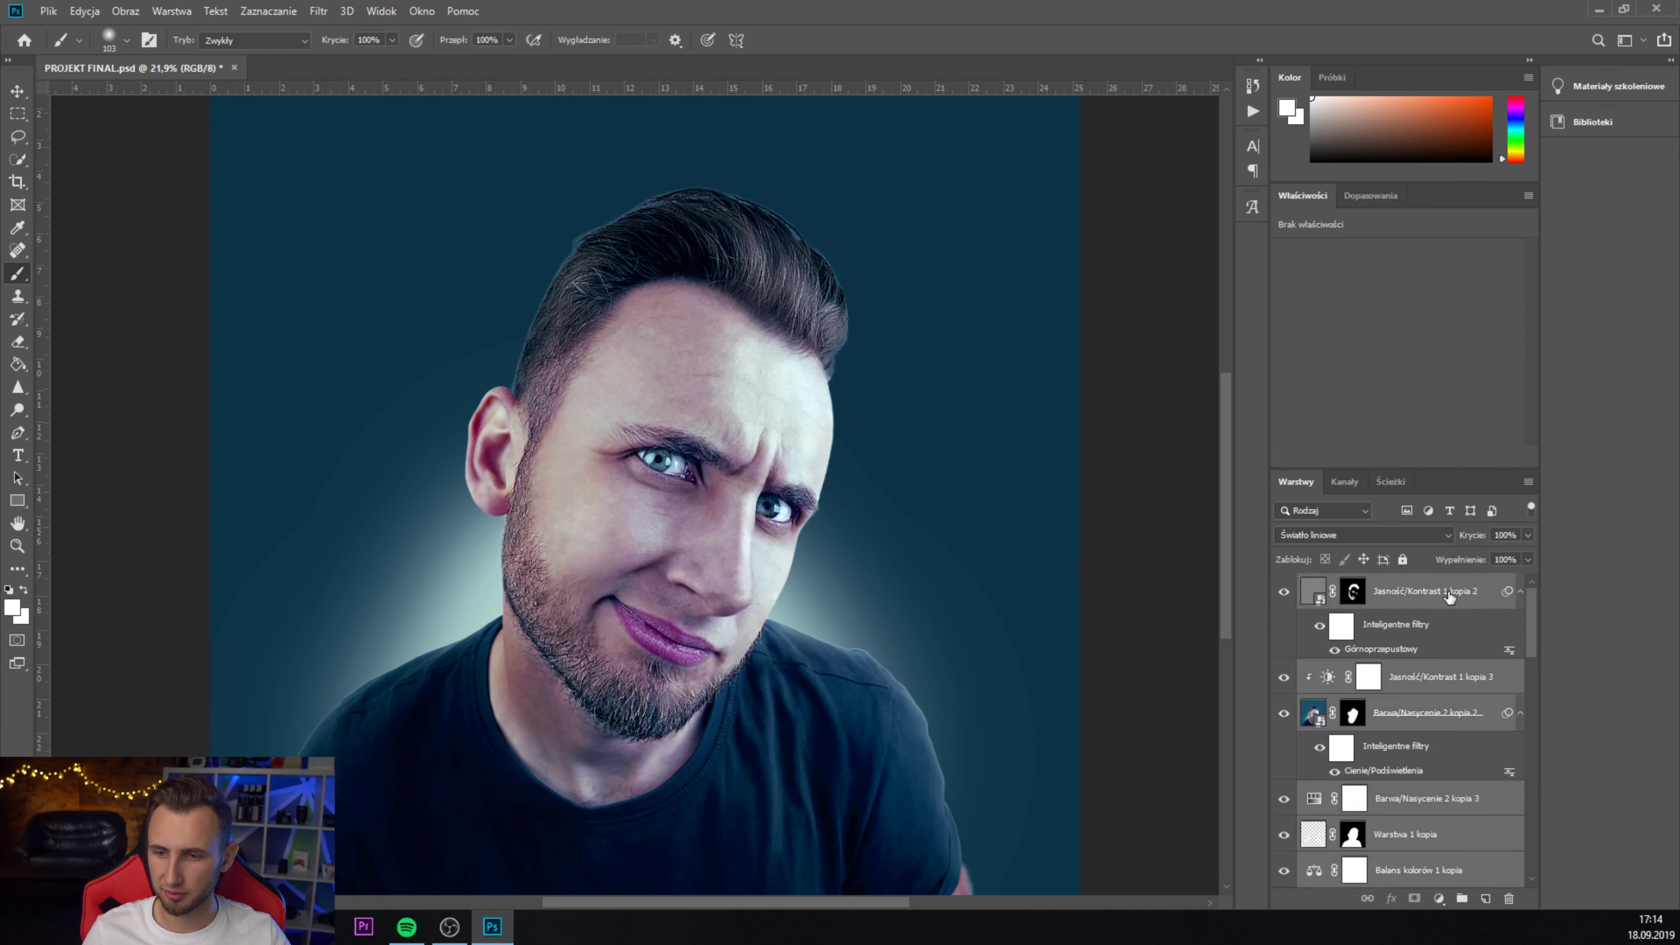
right_click(1449, 594)
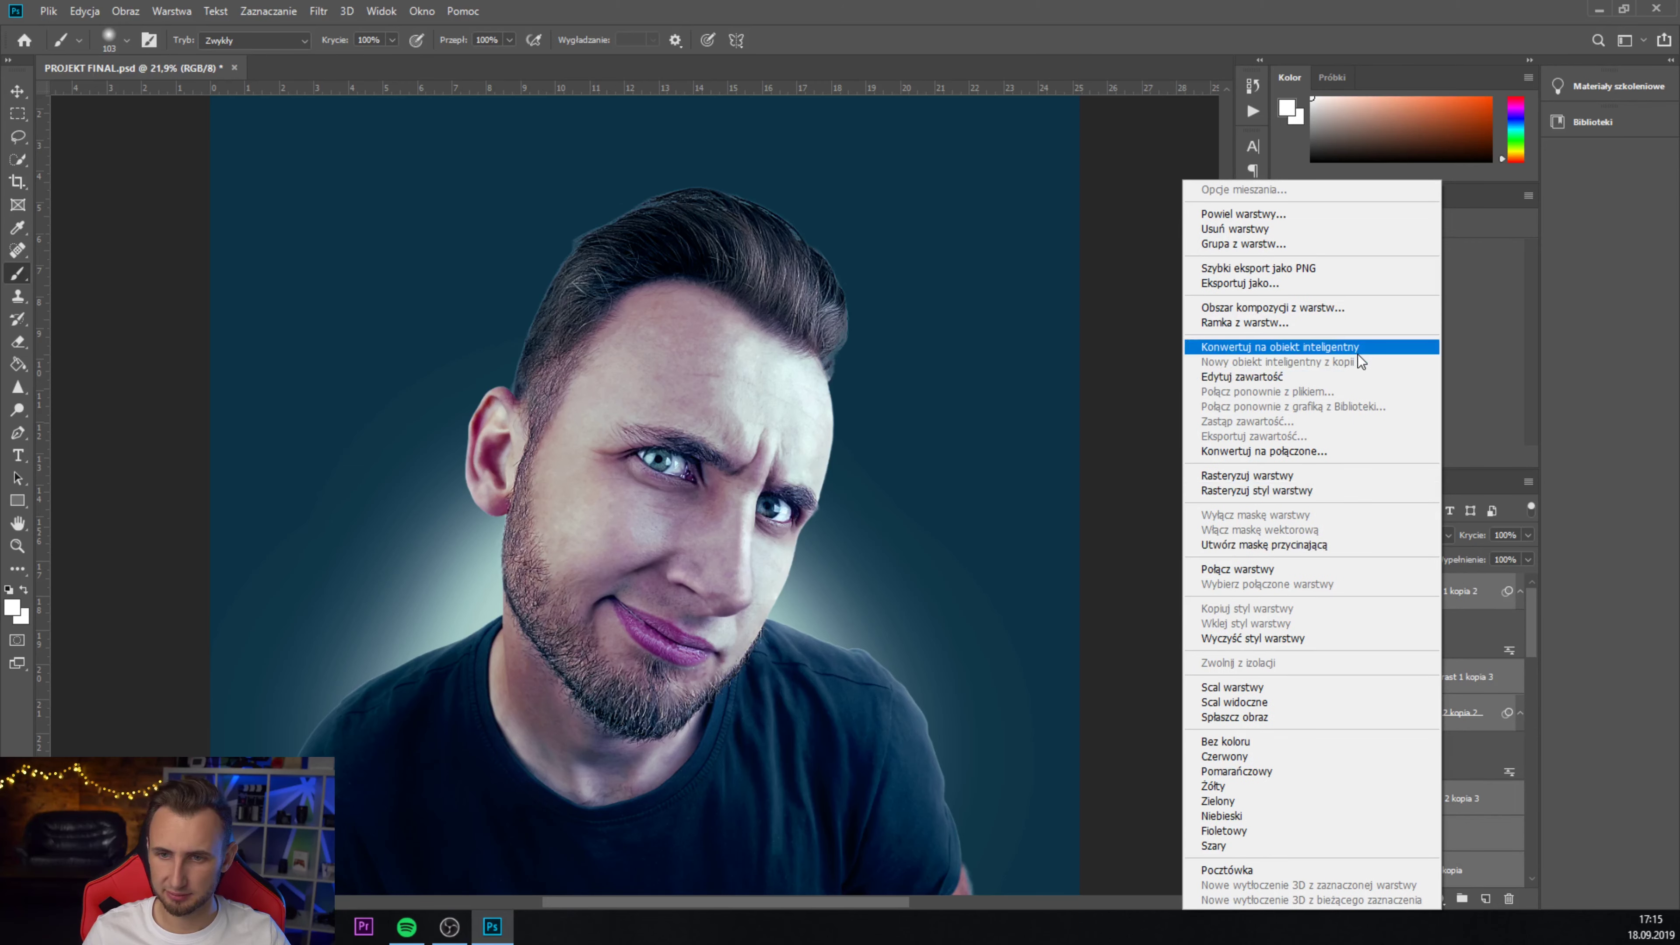
click(1356, 349)
- Invert the smart object and blend it as Vivid Light (Światło jaskrawe)
key(ctrl+i)
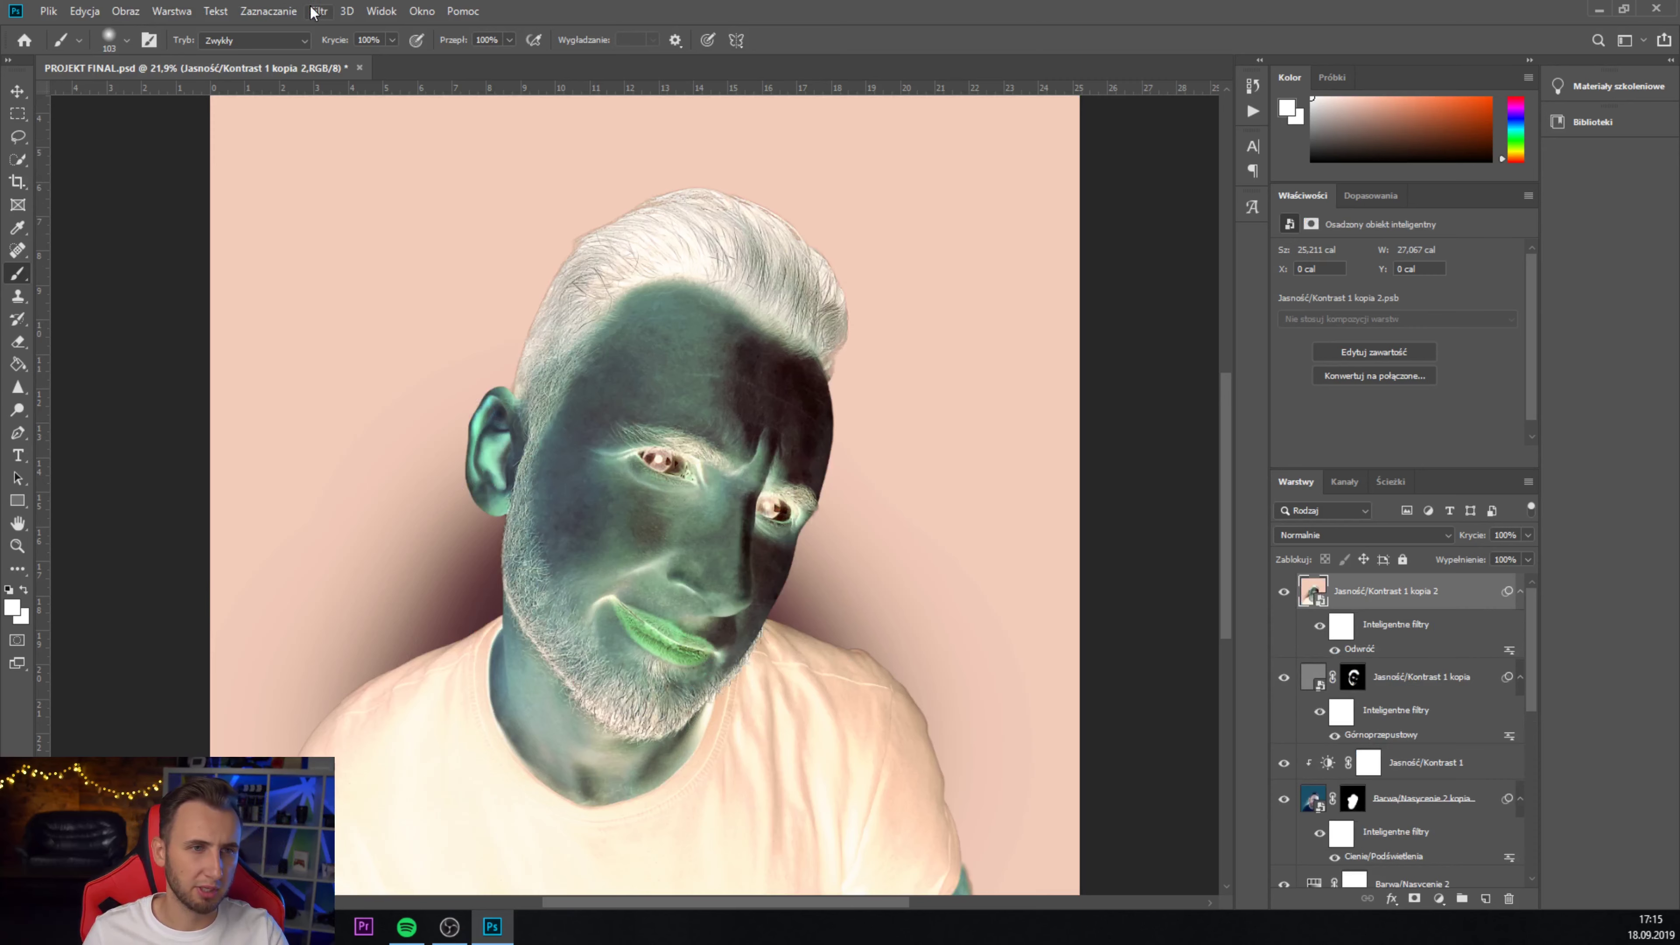
click(1355, 536)
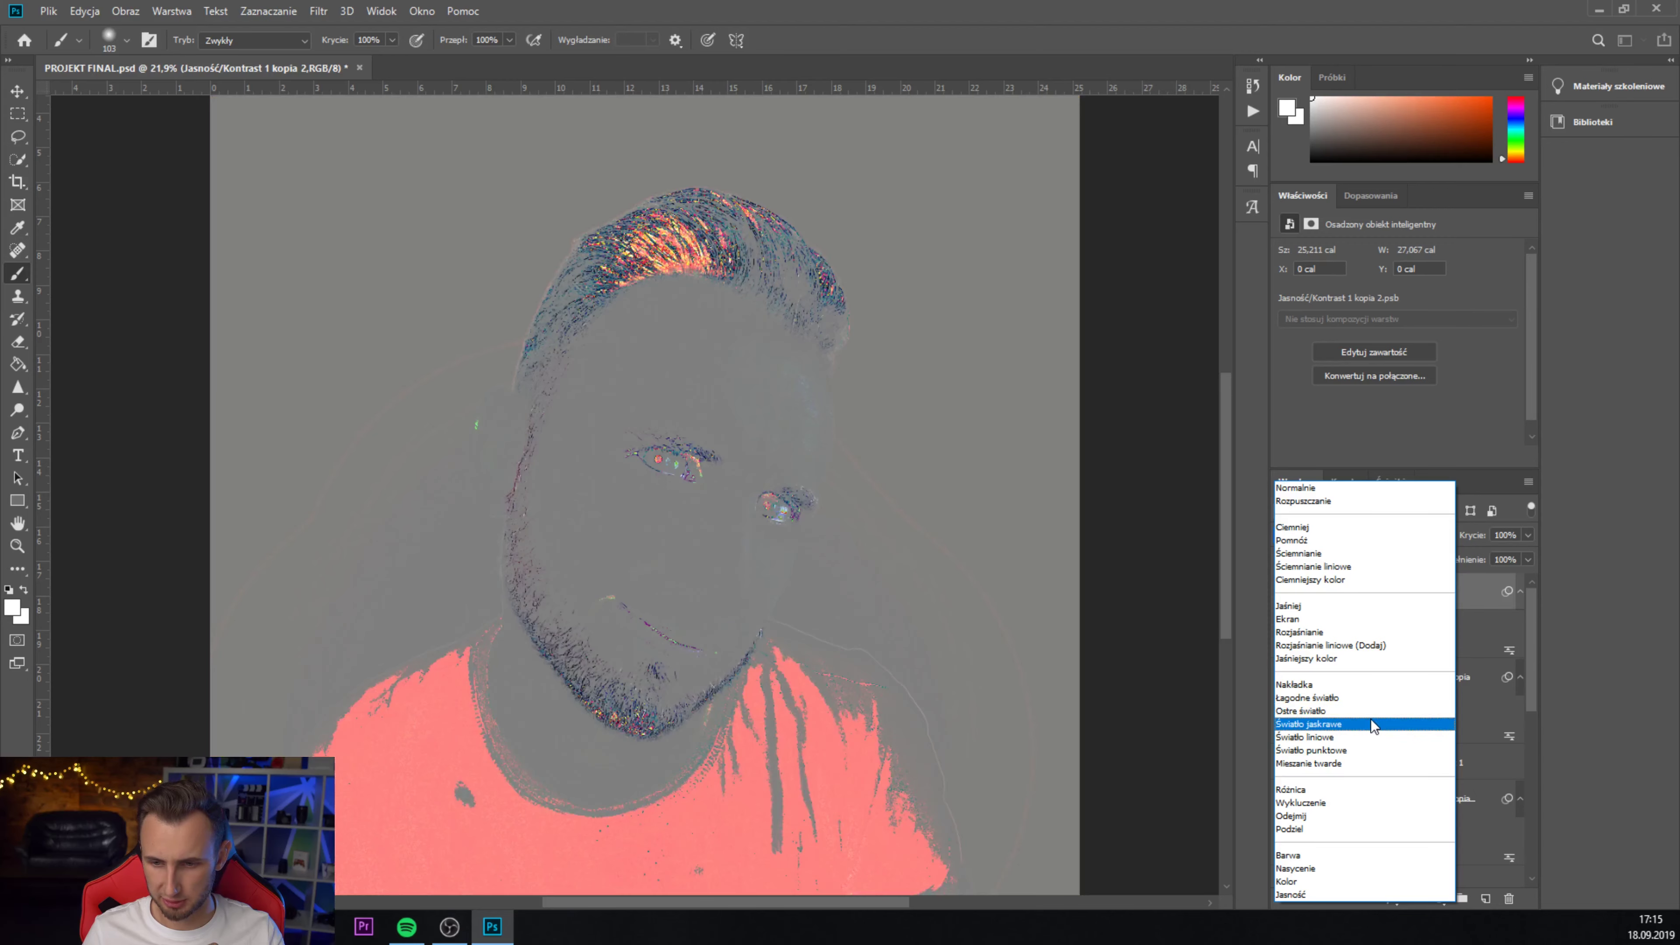
click(1371, 723)
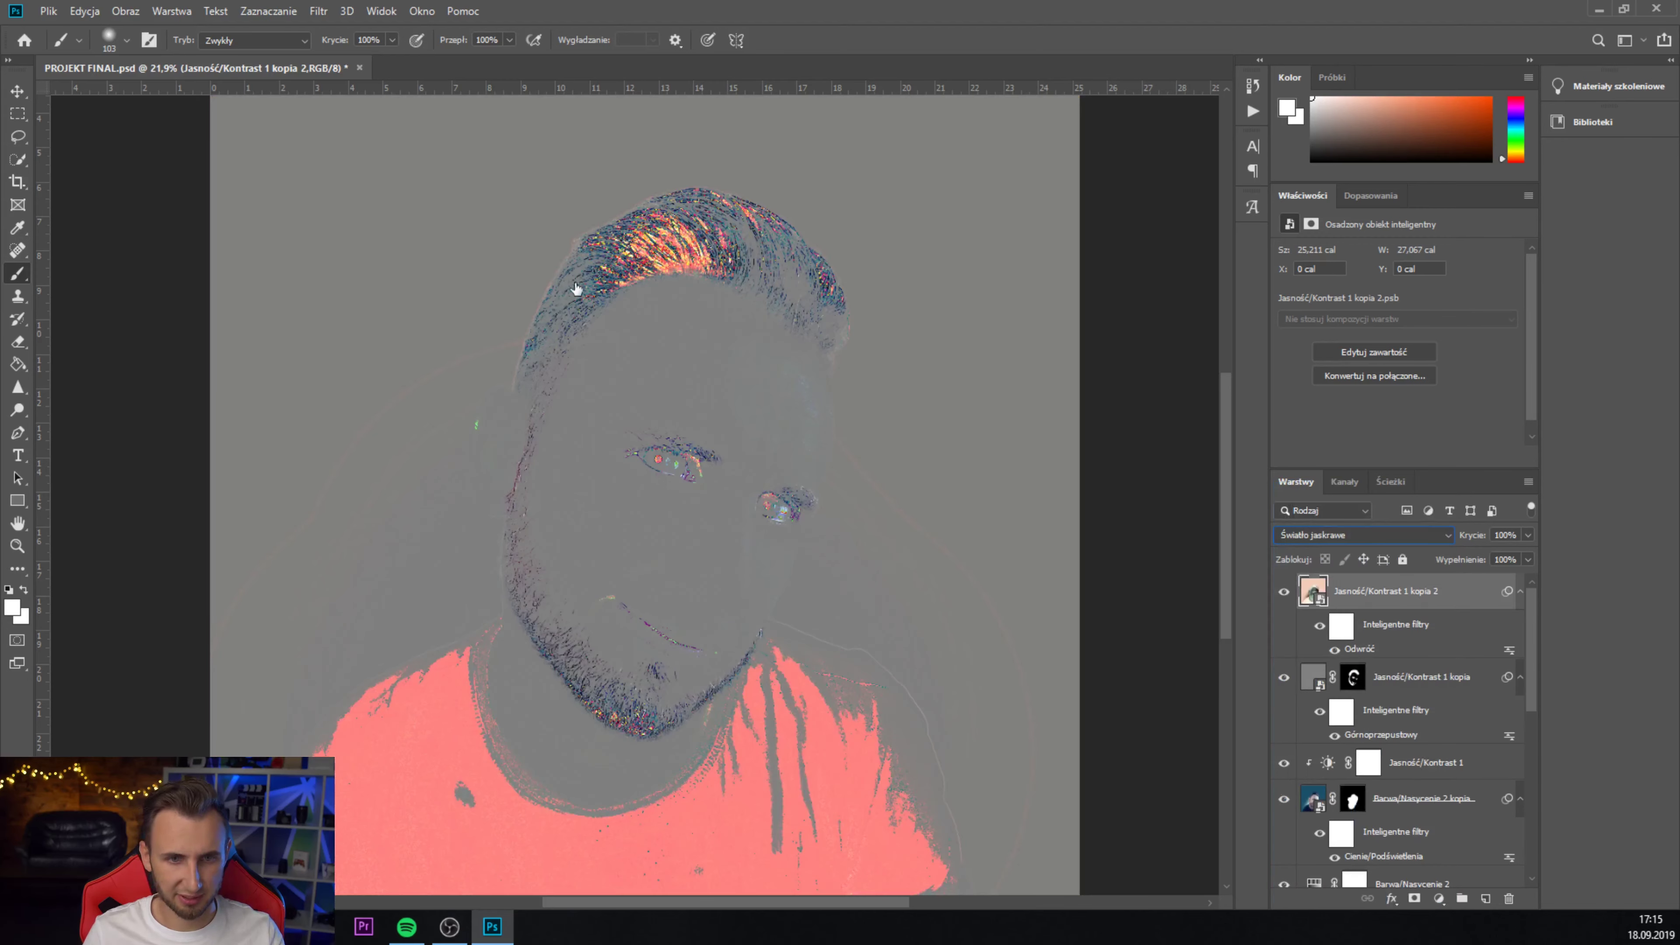
scroll(604, 544, up, 3)
click(318, 10)
mouse_move(372, 358)
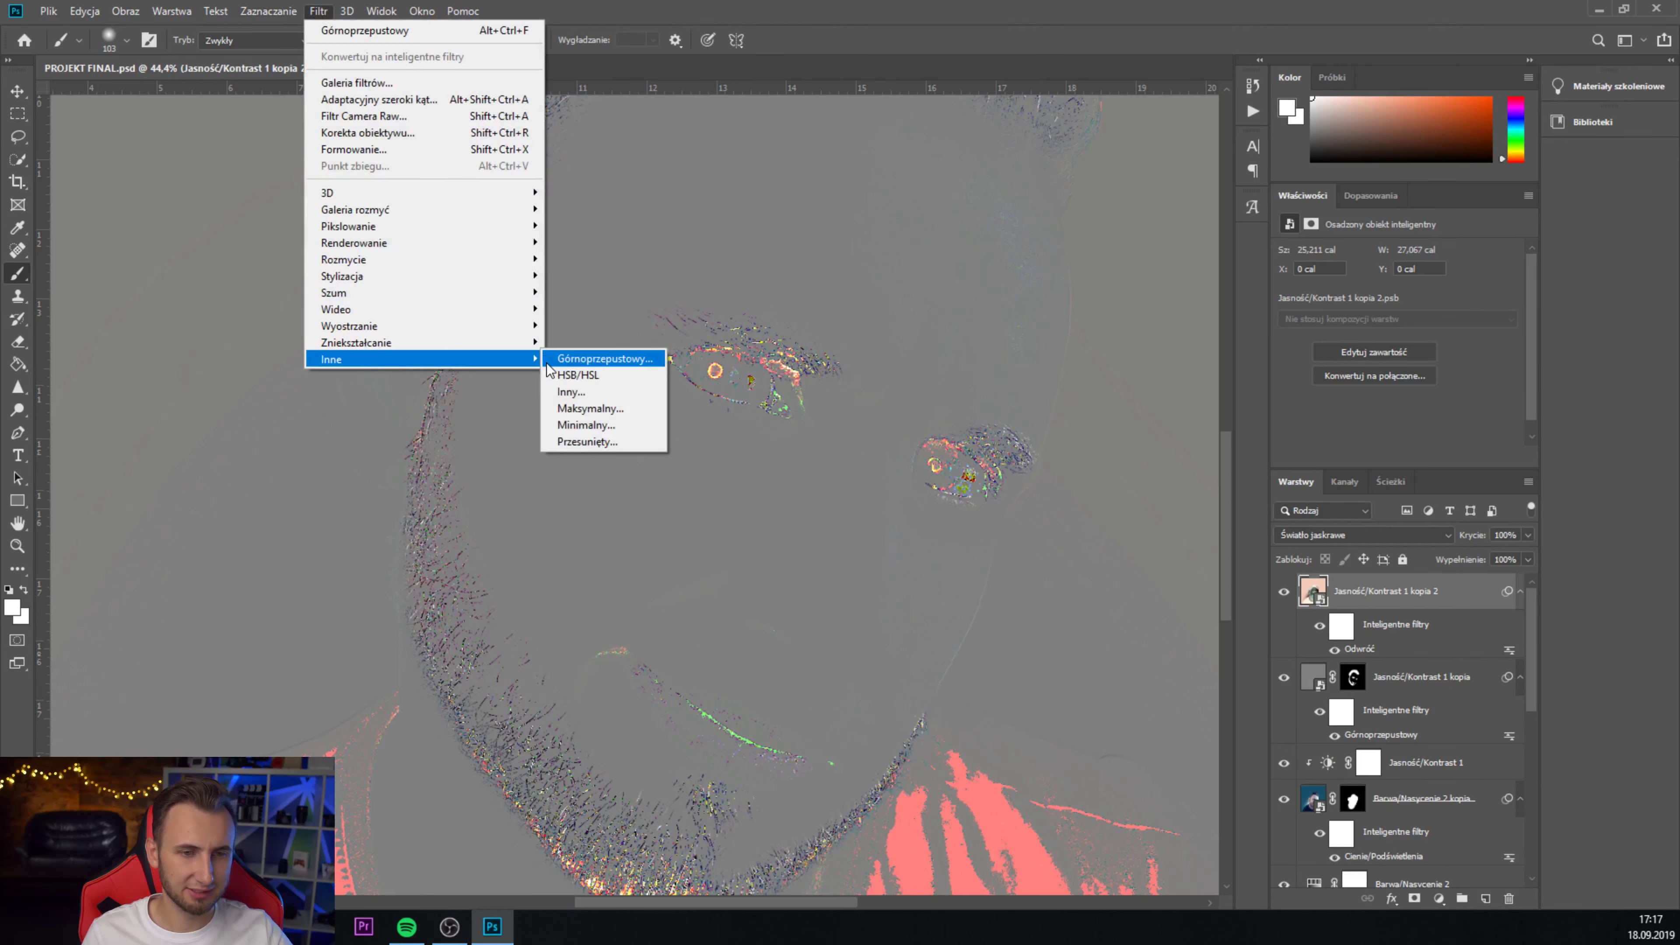
- Apply High Pass of about 27.7 px to the inverted layer
click(603, 360)
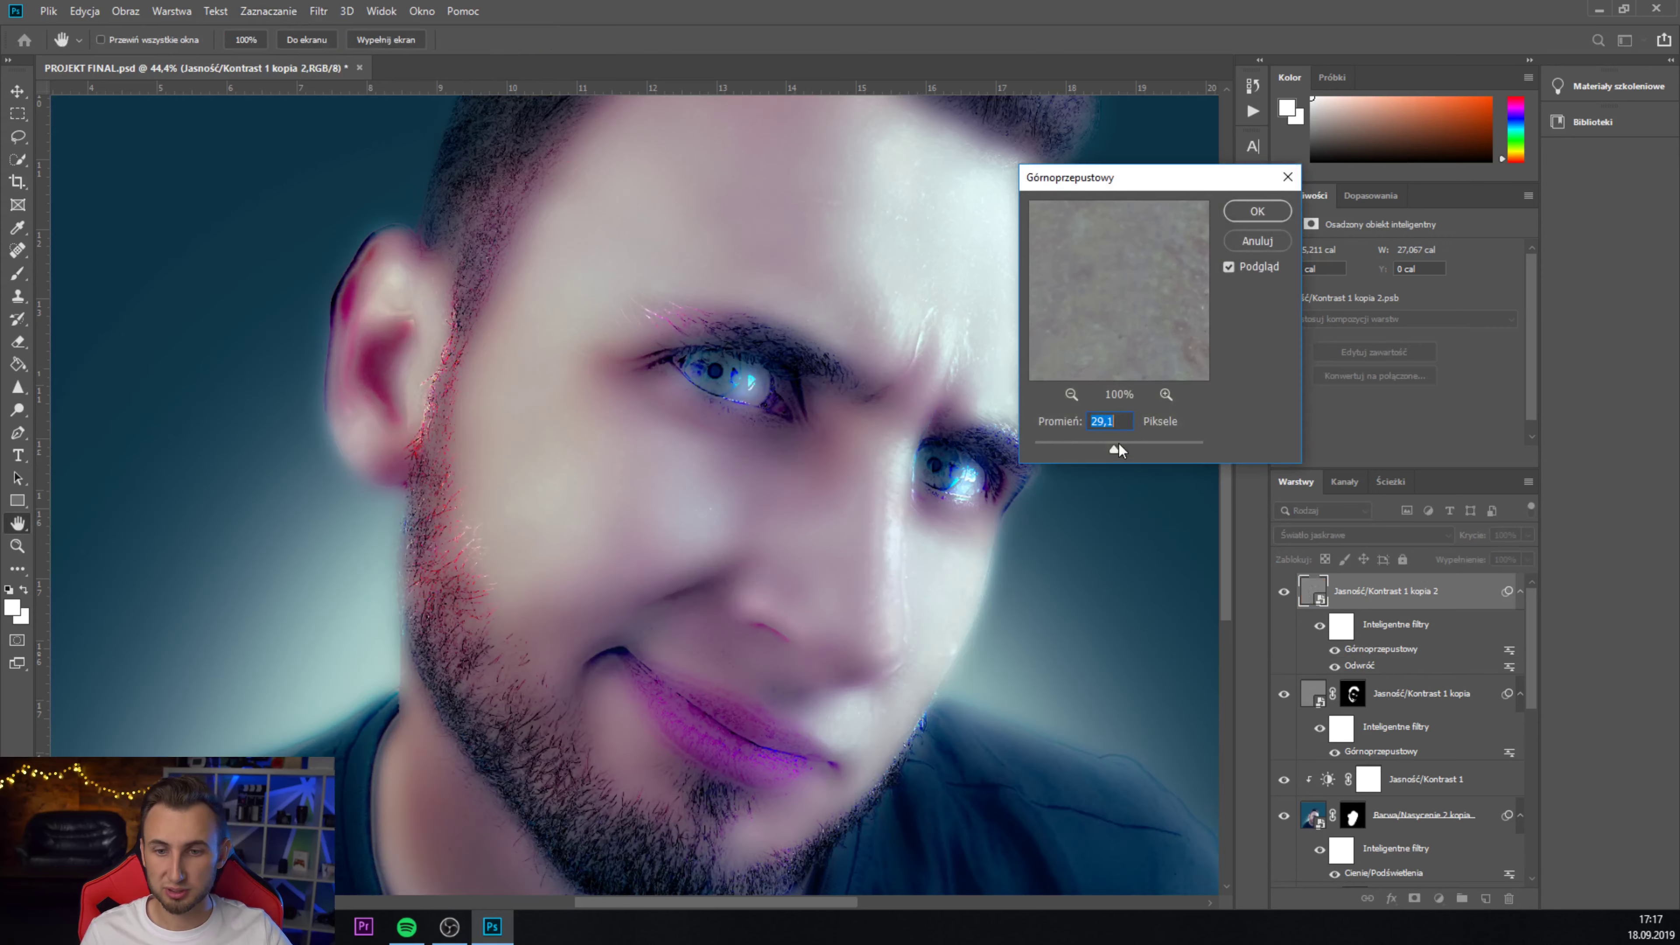
drag(1116, 448, 1113, 450)
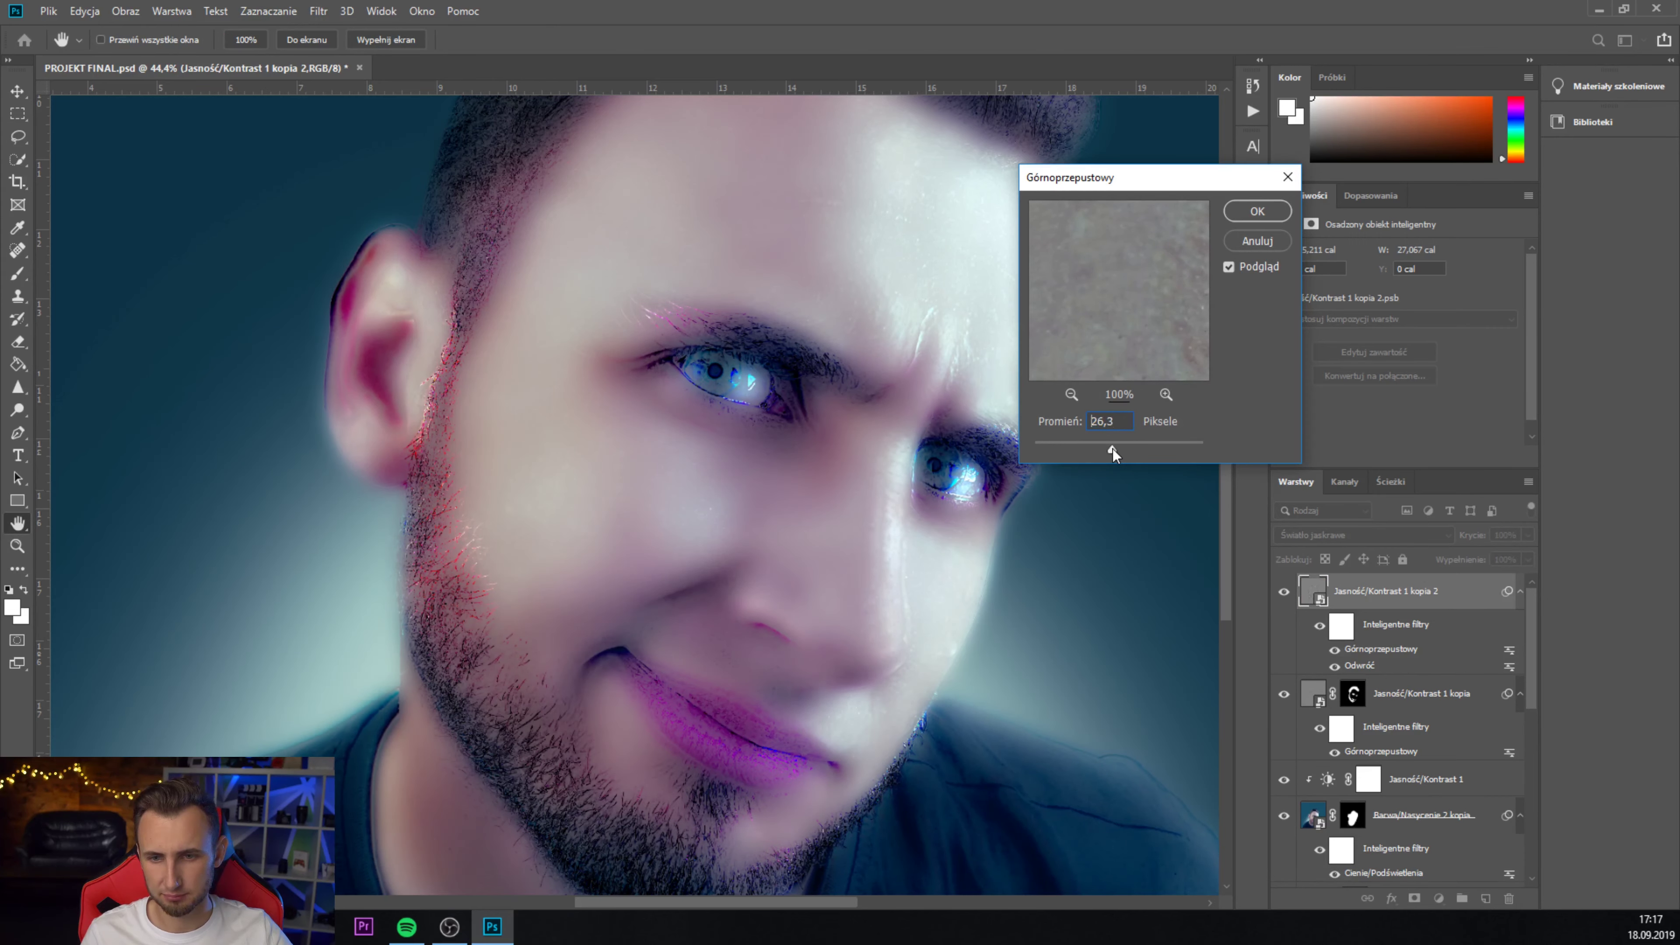
click(1250, 211)
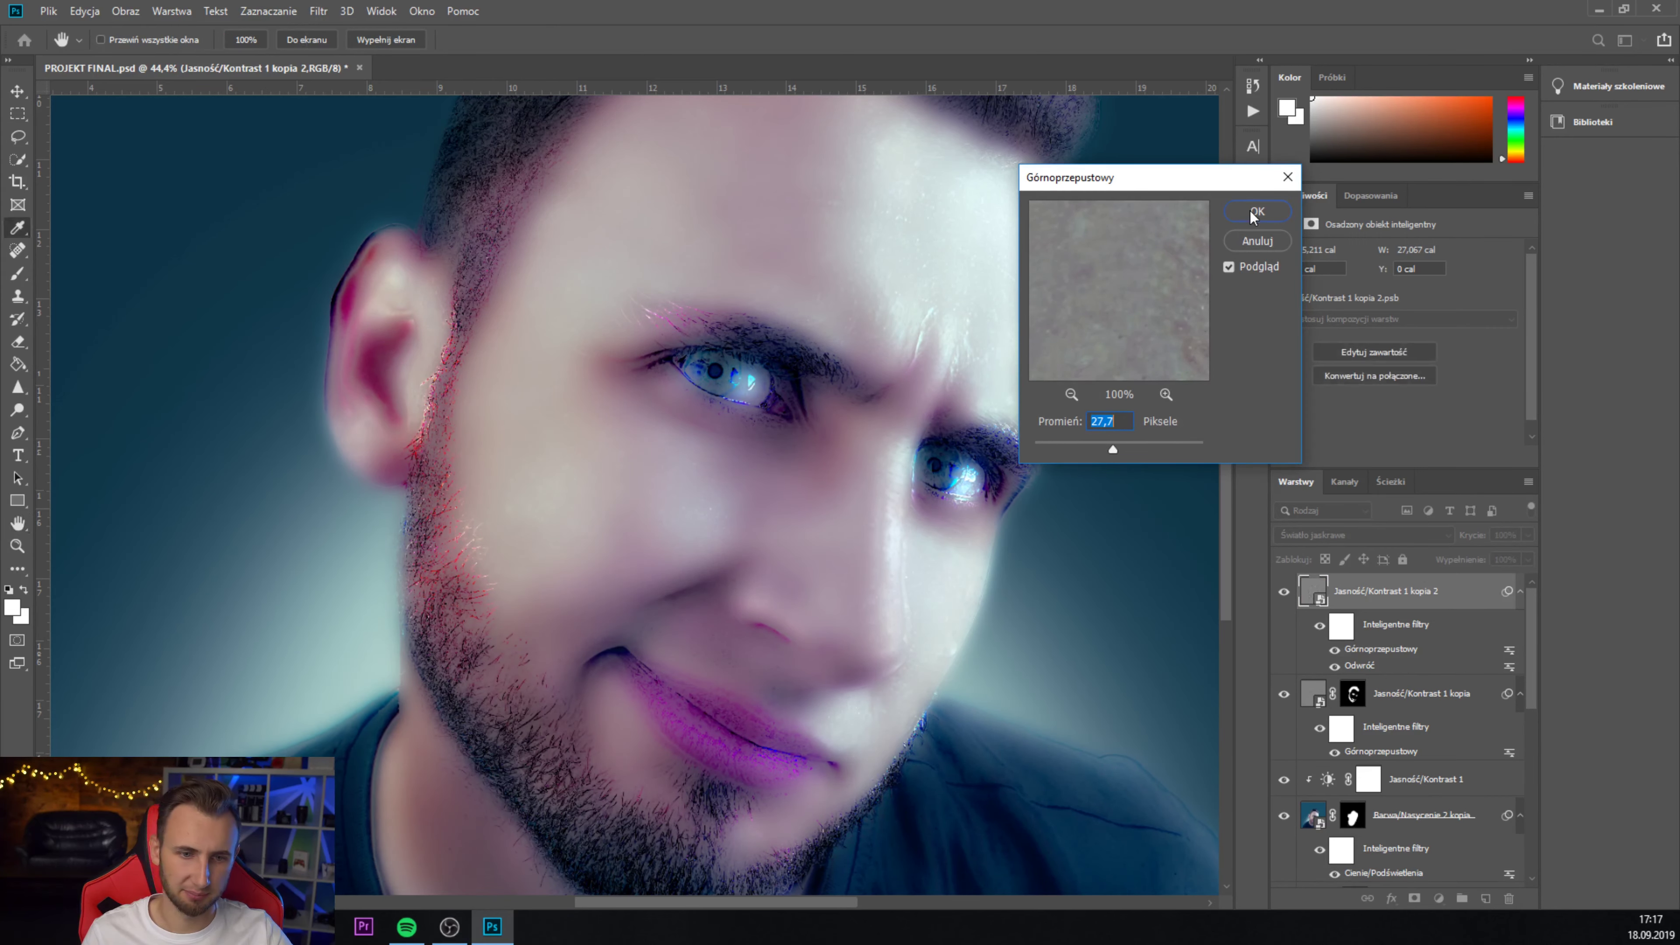
- Add a Gaussian Blur of about 8.6 px, then switch to the Brush tool
click(318, 10)
mouse_move(344, 259)
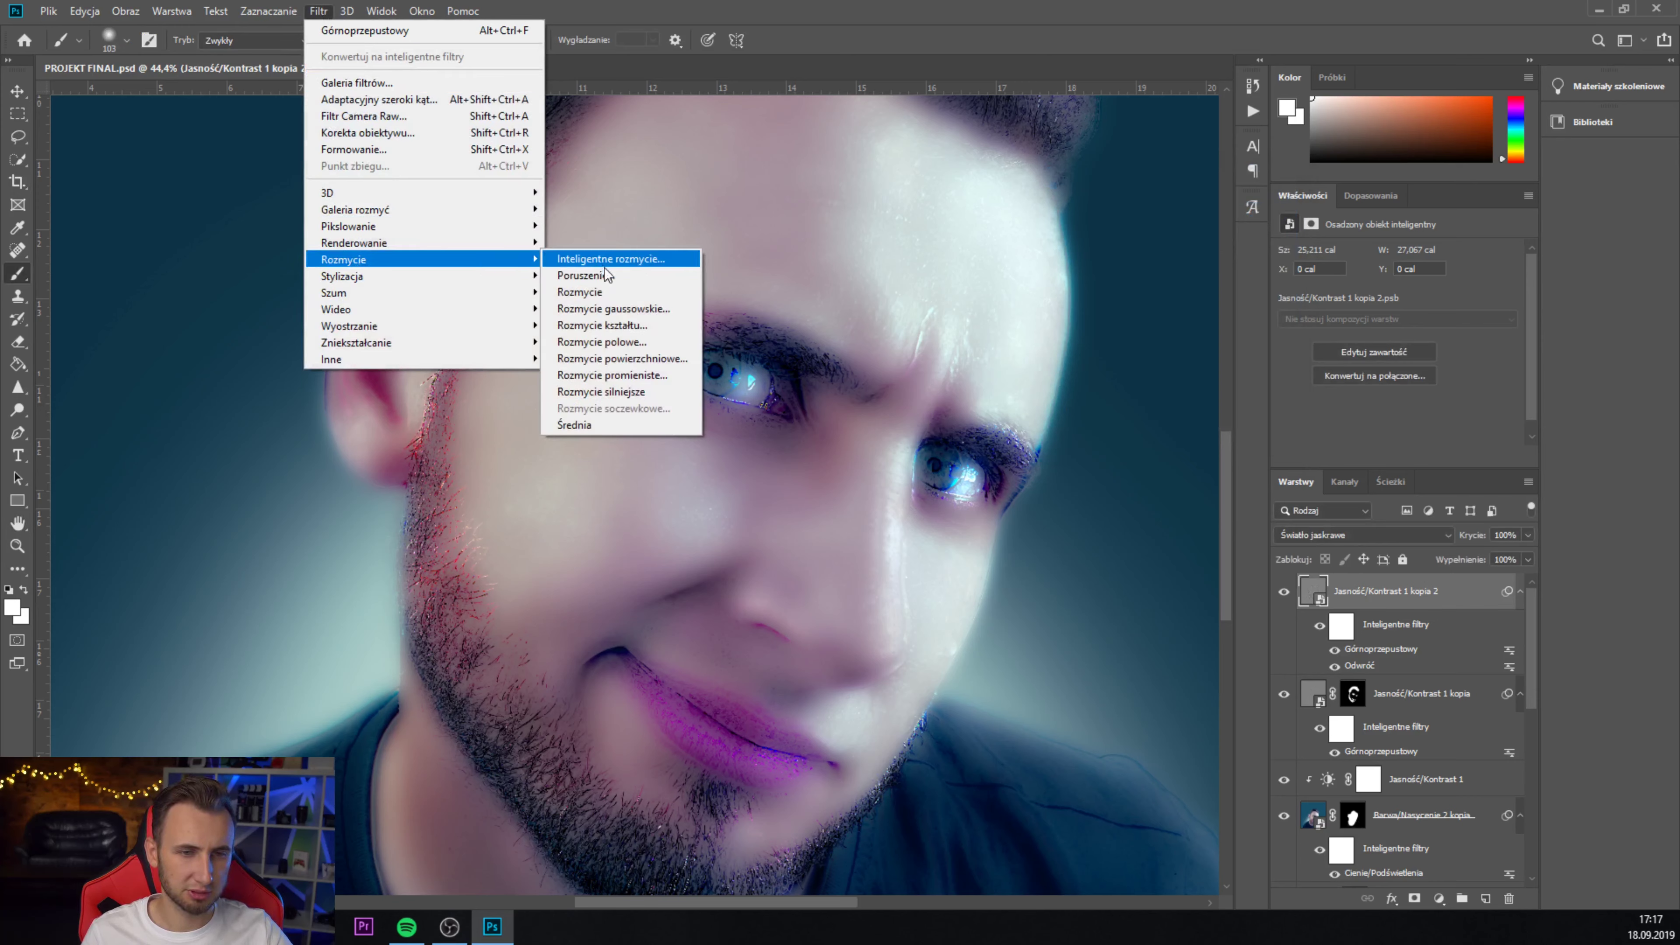
click(645, 316)
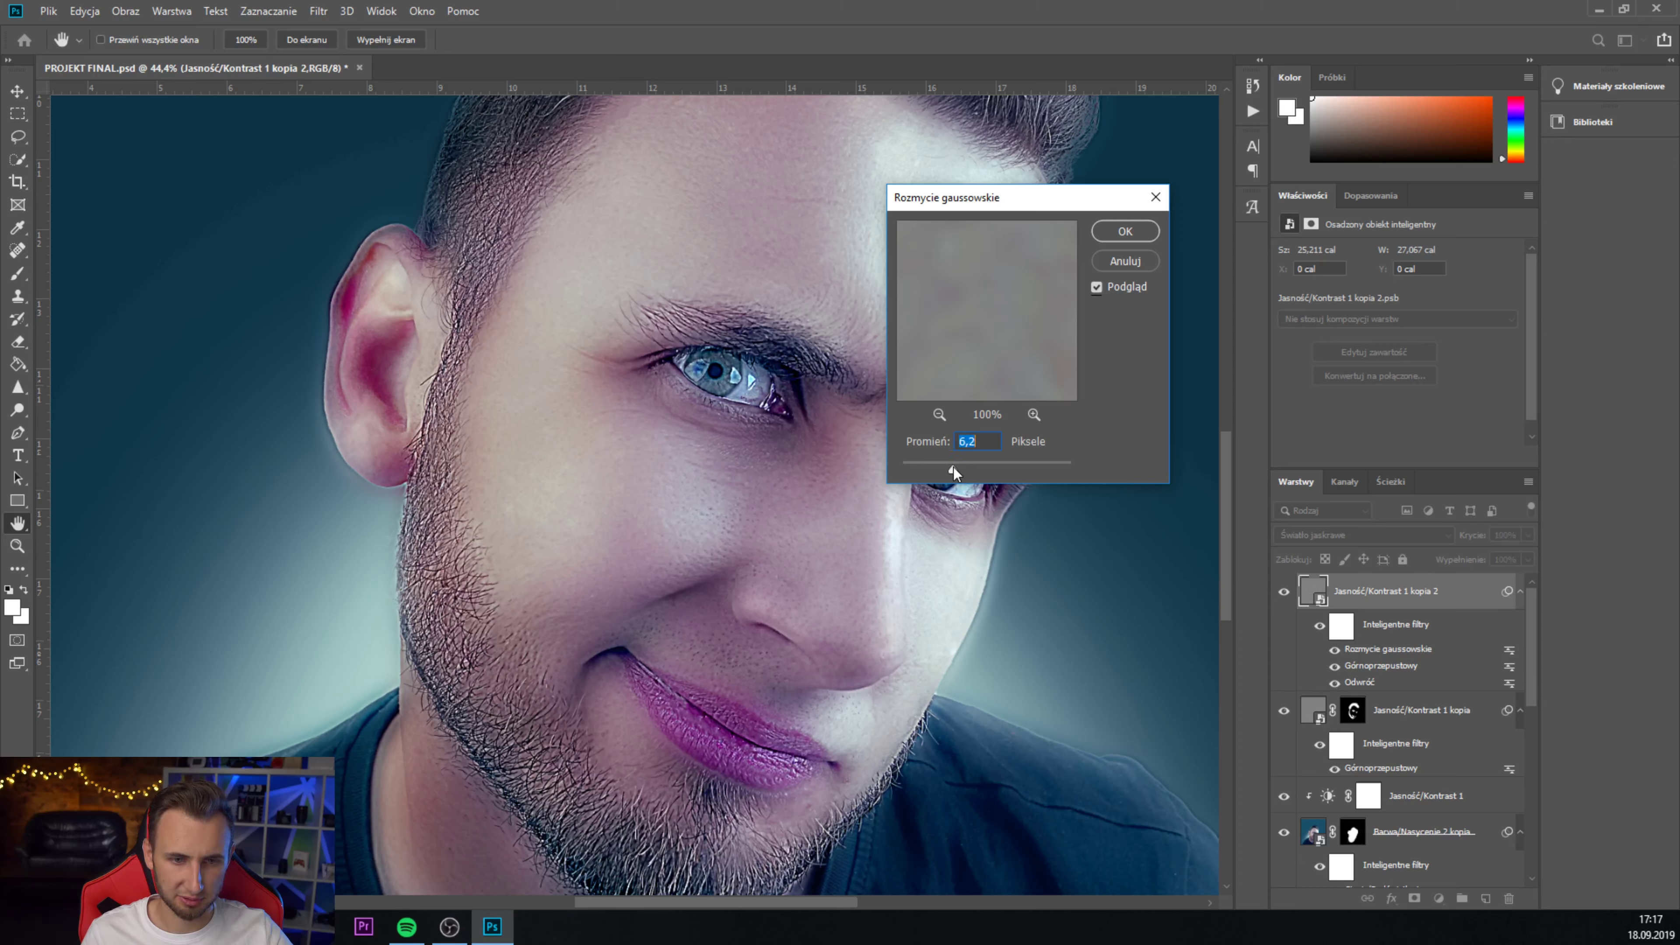
drag(959, 469, 962, 470)
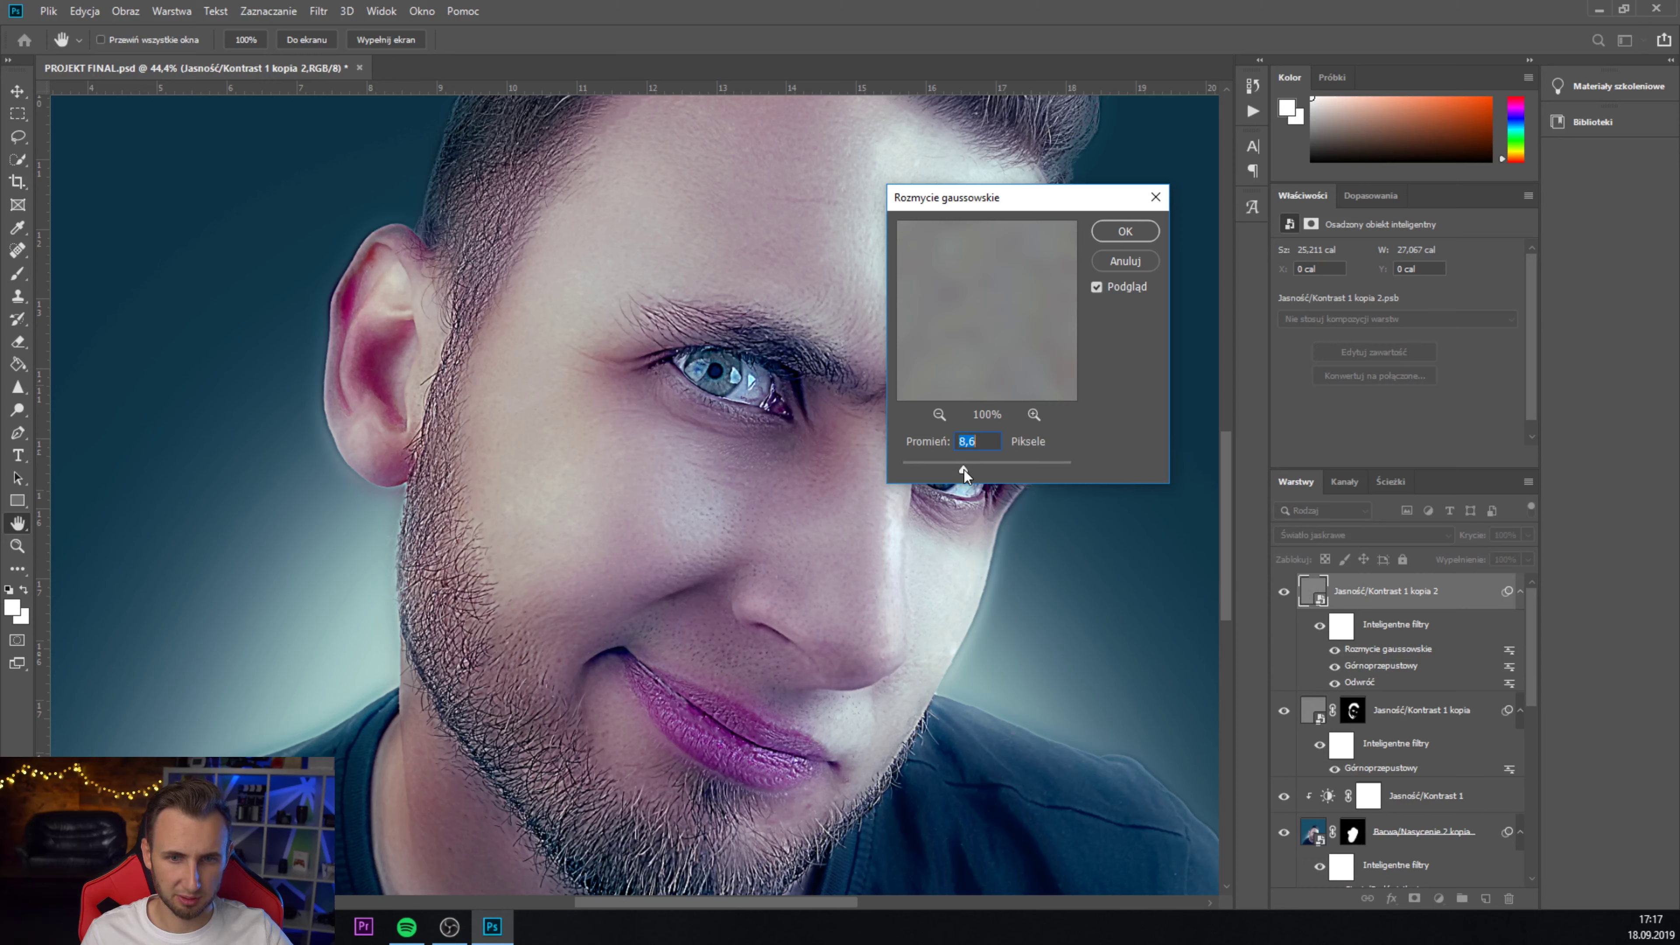
click(1125, 231)
key(b)
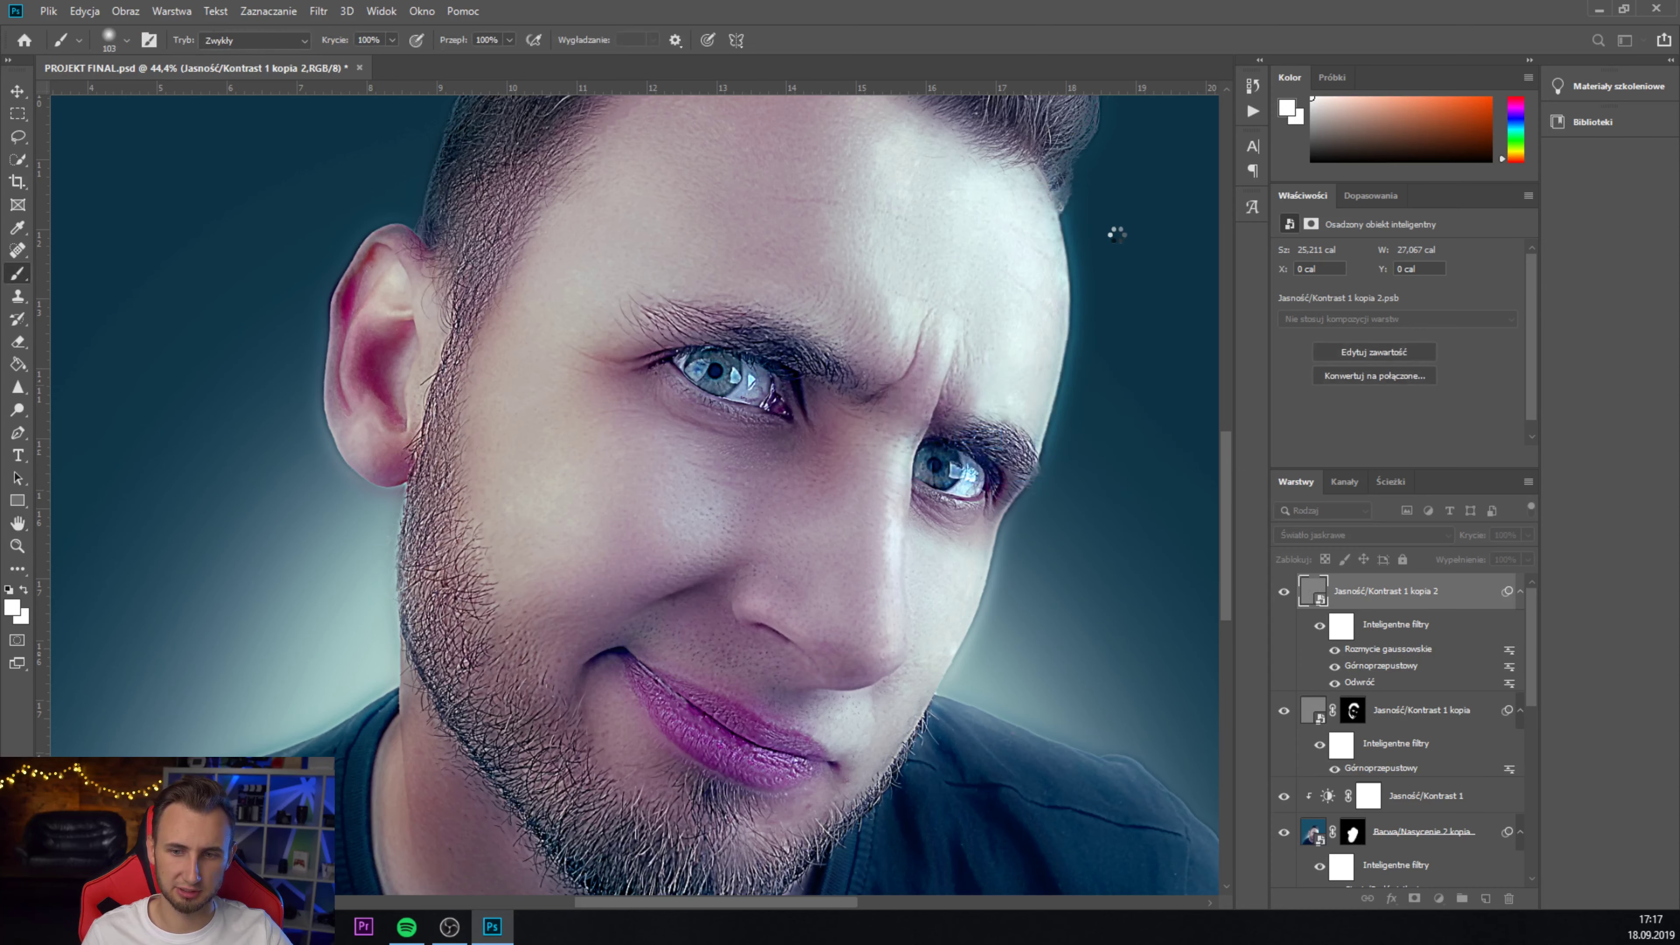
scroll(868, 549, down, 1)
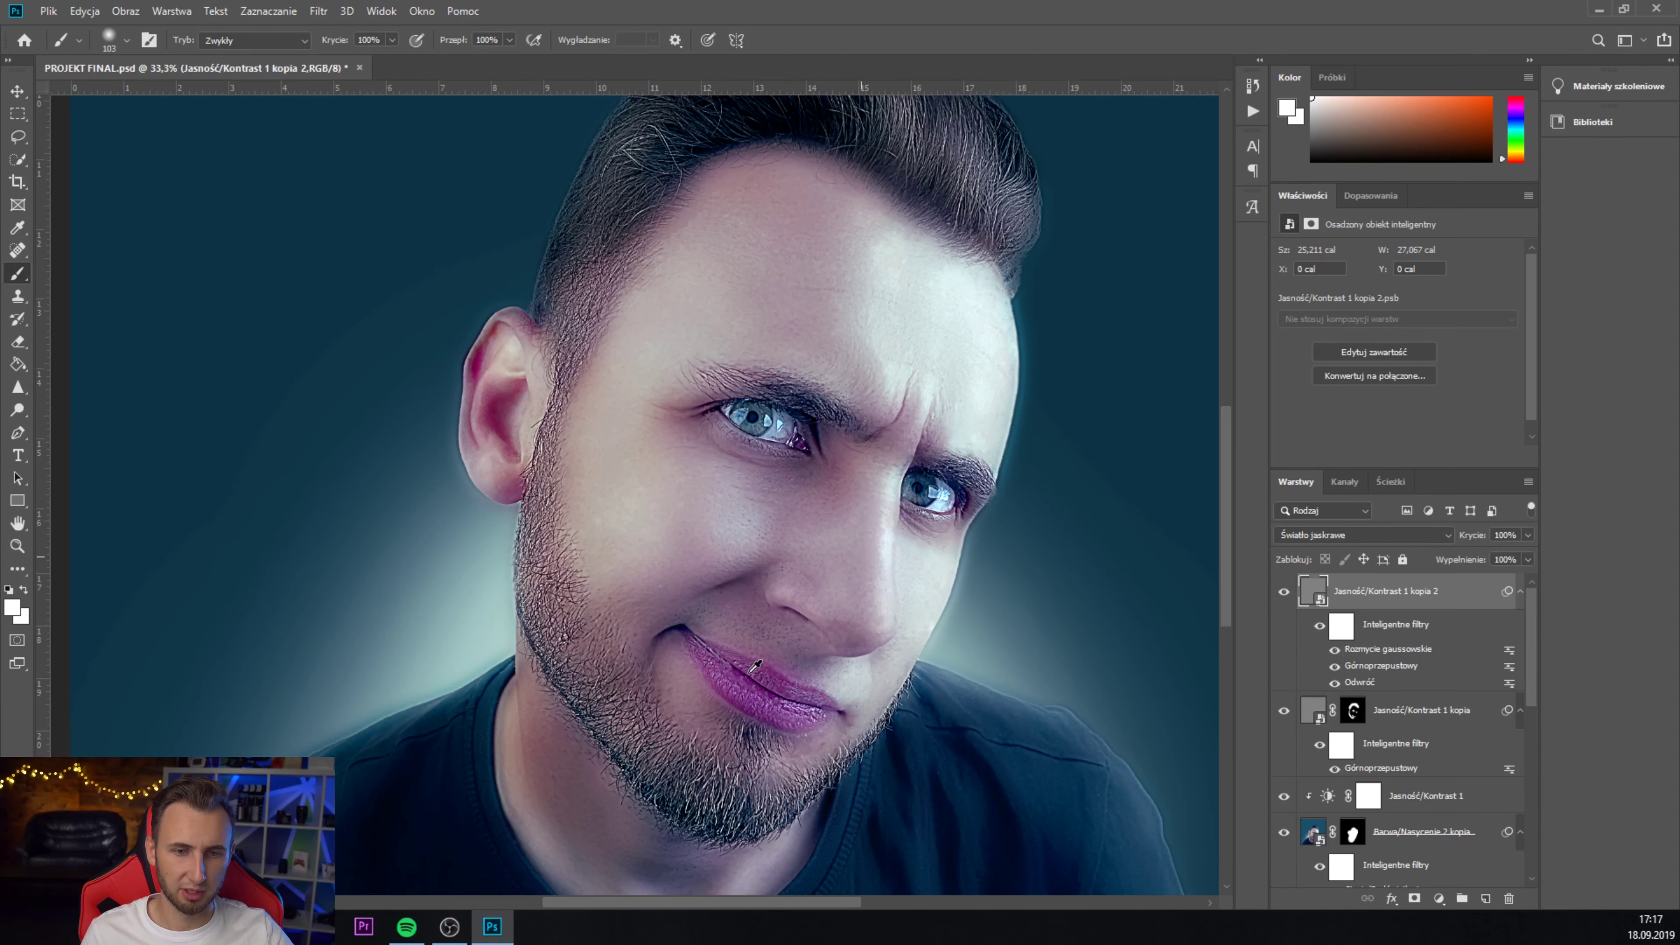
scroll(790, 615, down, 1)
scroll(761, 698, down, 1)
scroll(761, 698, up, 1)
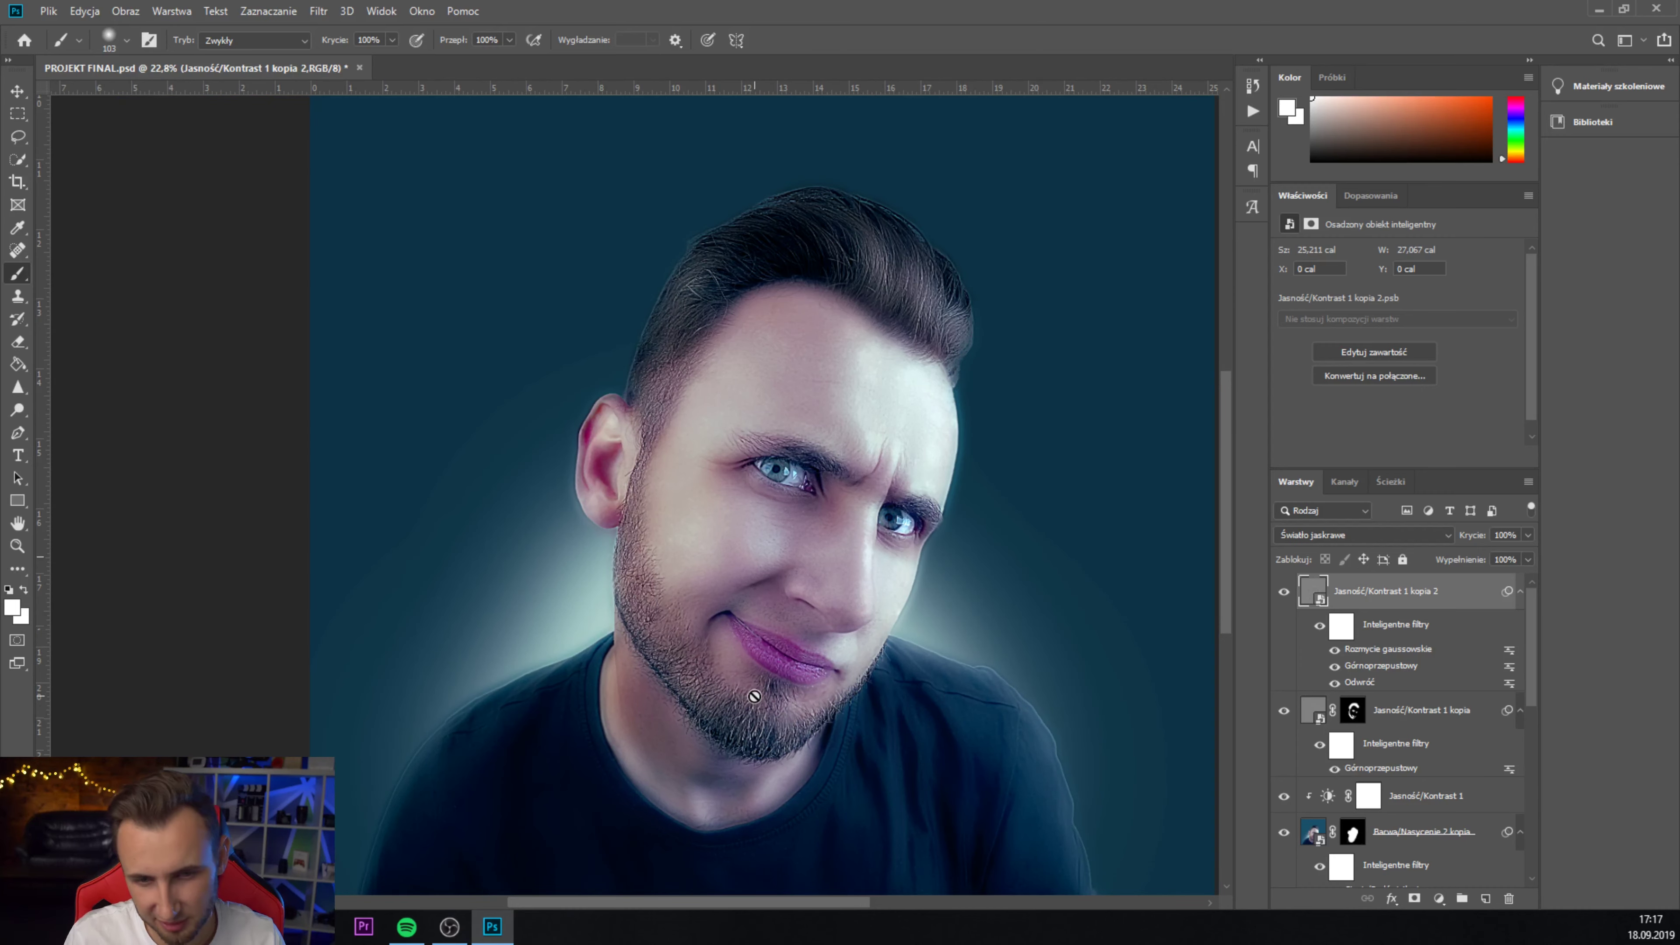
scroll(860, 569, up, 3)
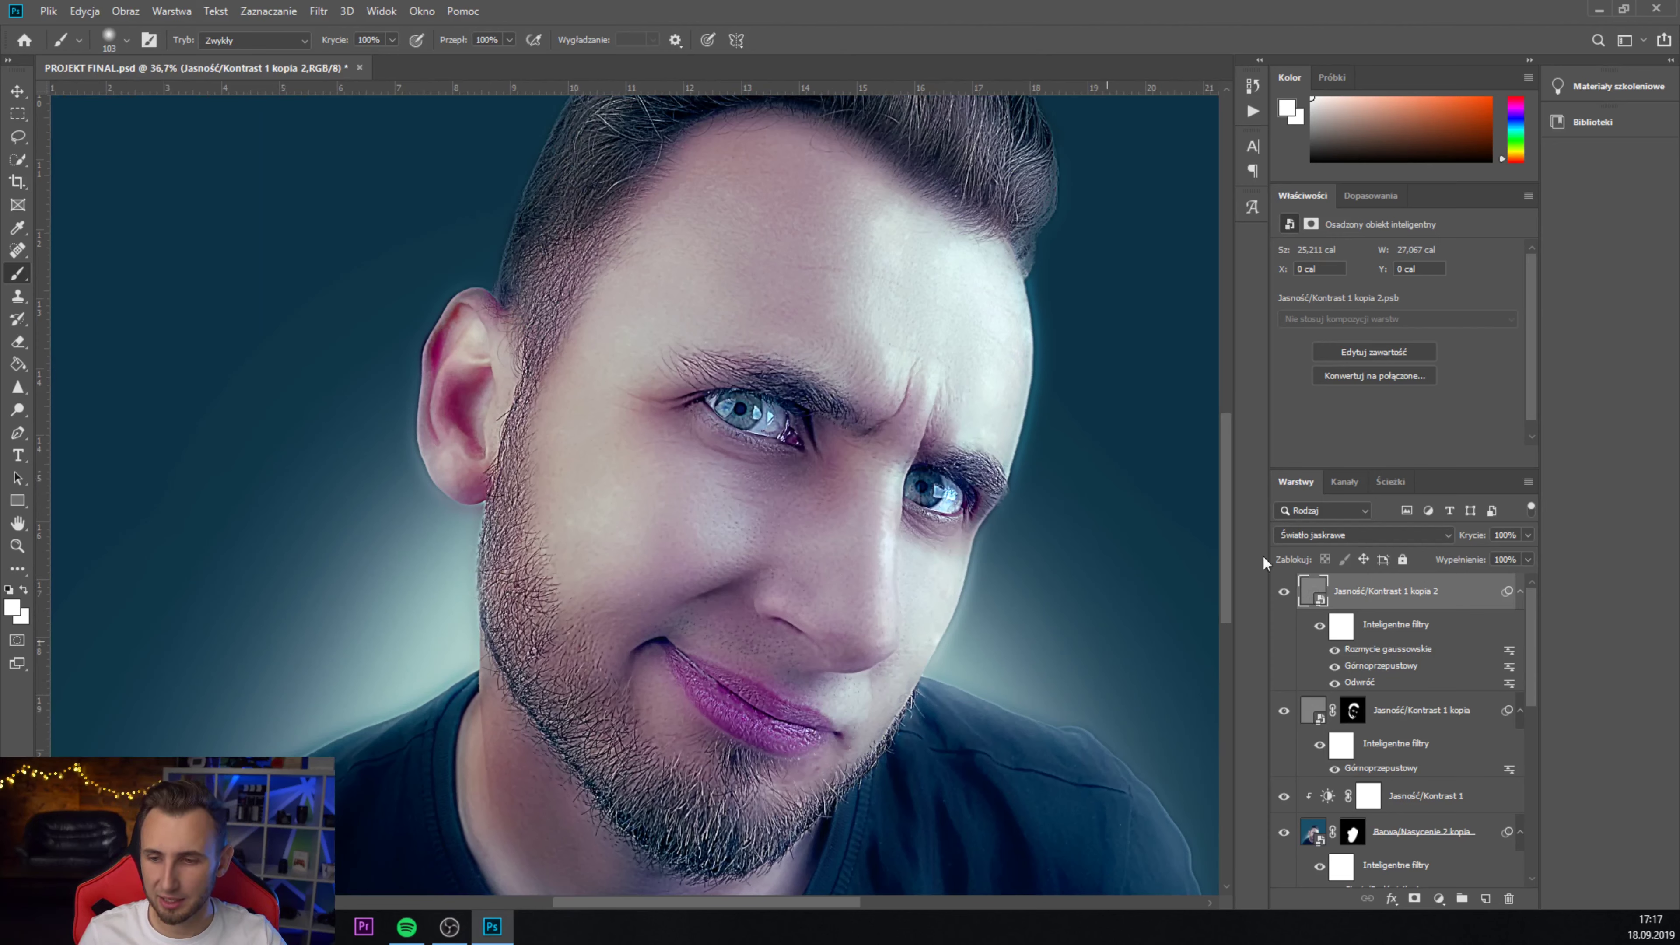
scroll(1519, 452, down, 1)
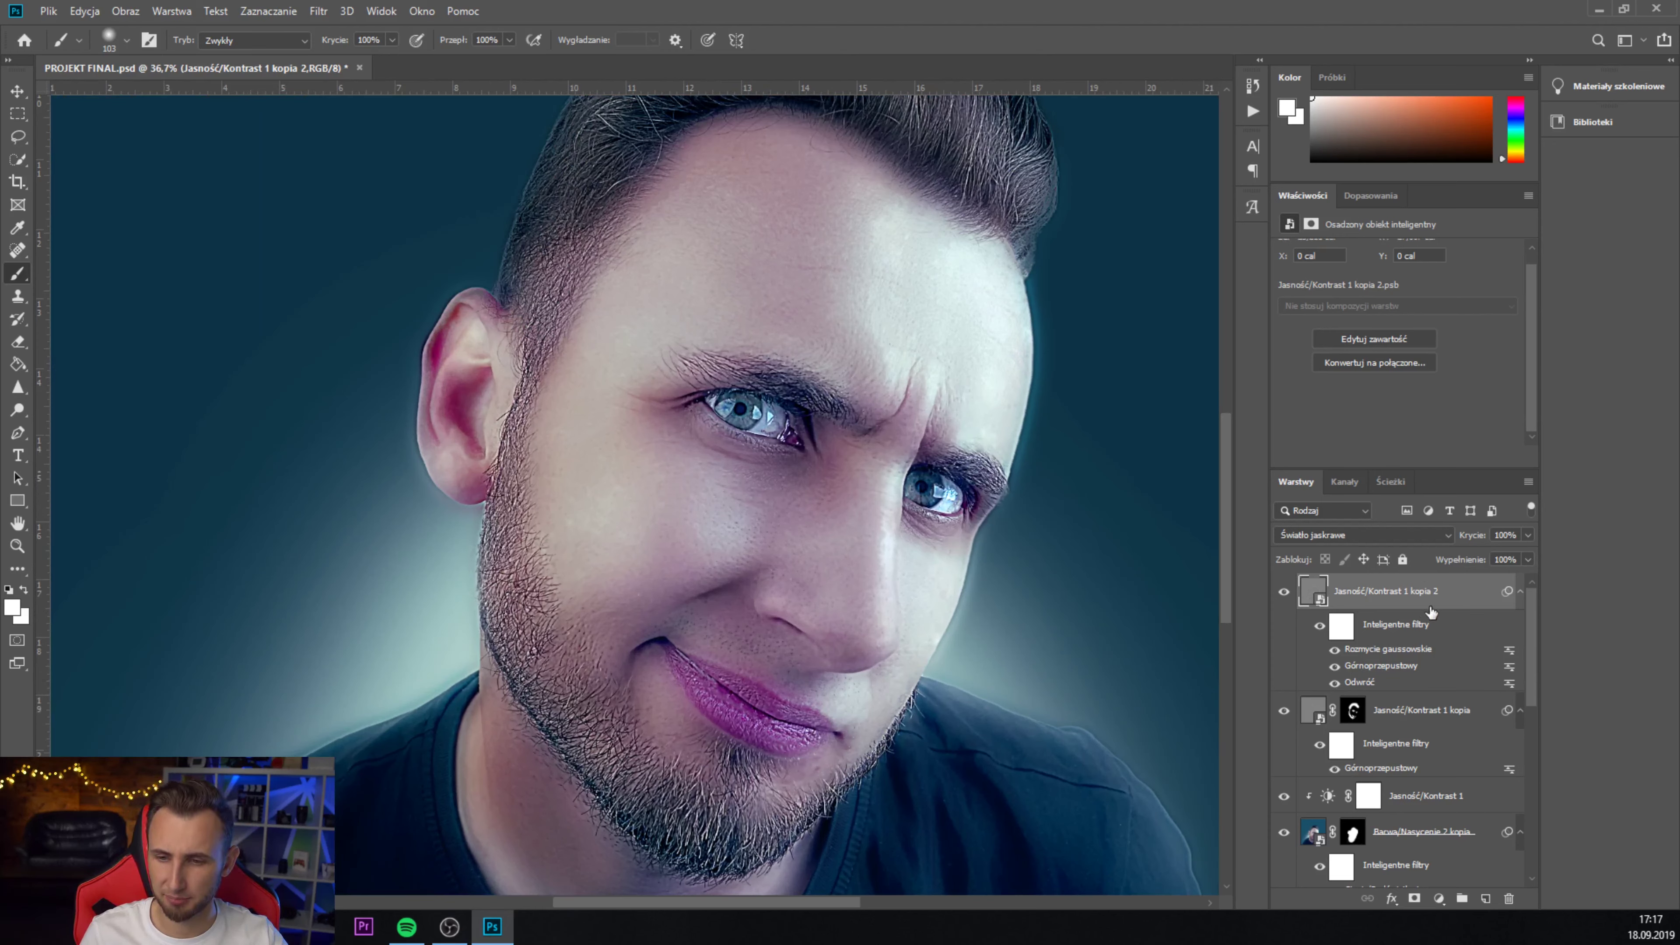
- Add an inverted mask to the smoothing layer and paint the smoothing back onto the forehead
click(1415, 899)
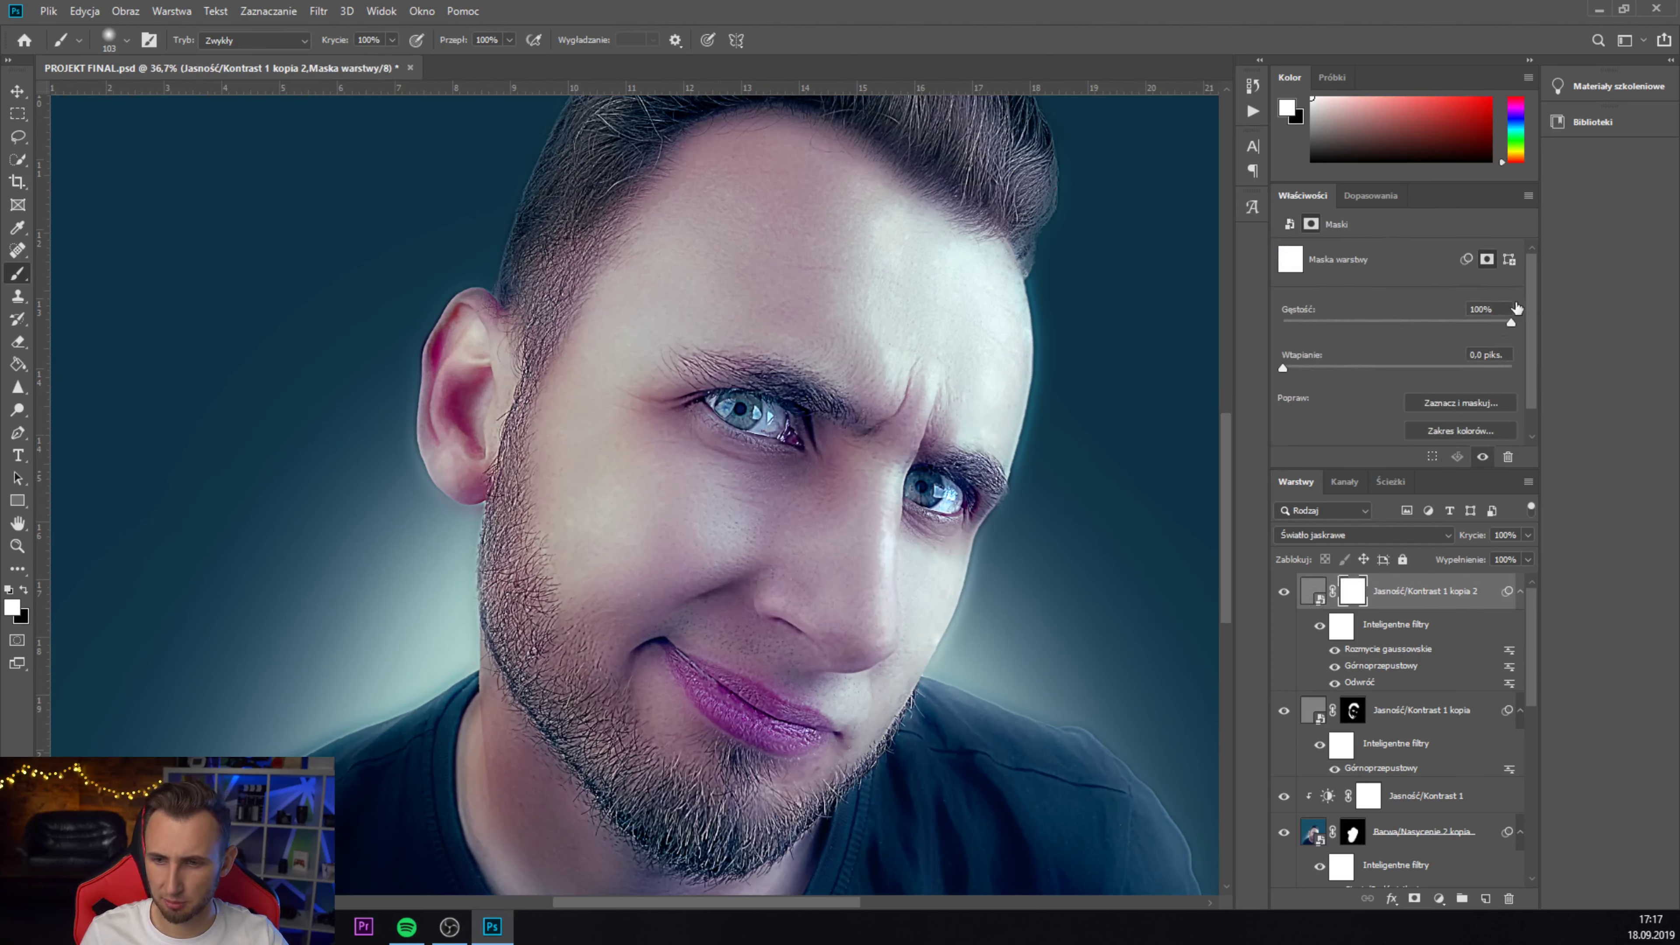
scroll(1533, 320, down, 2)
click(1476, 427)
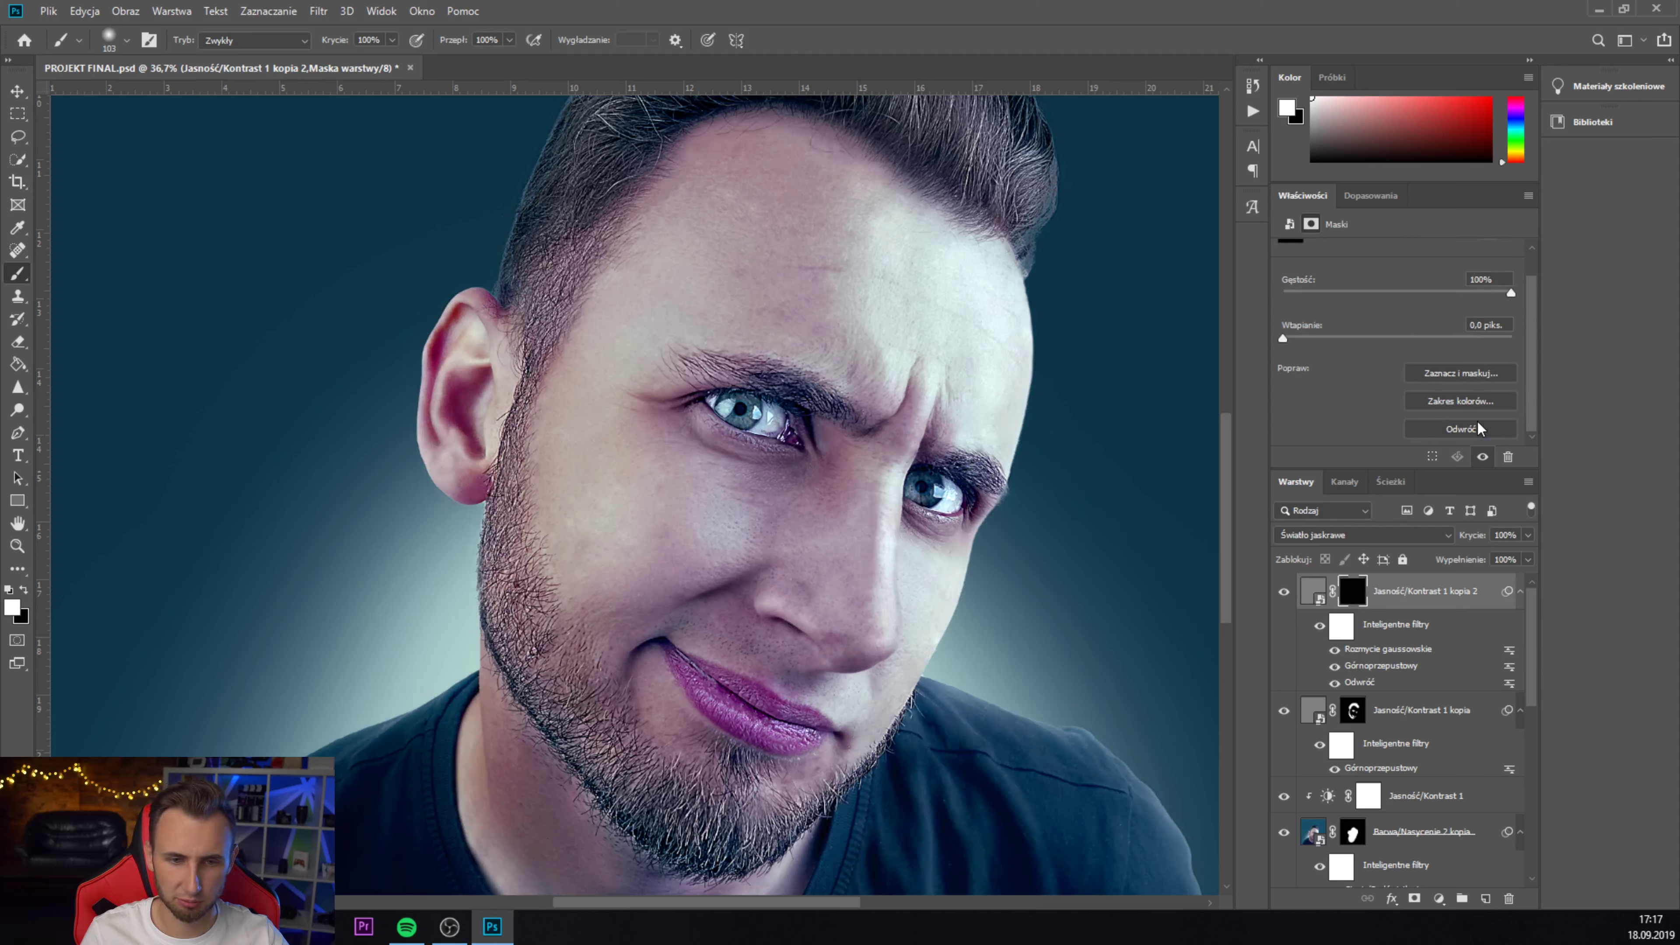
right_click(66, 106)
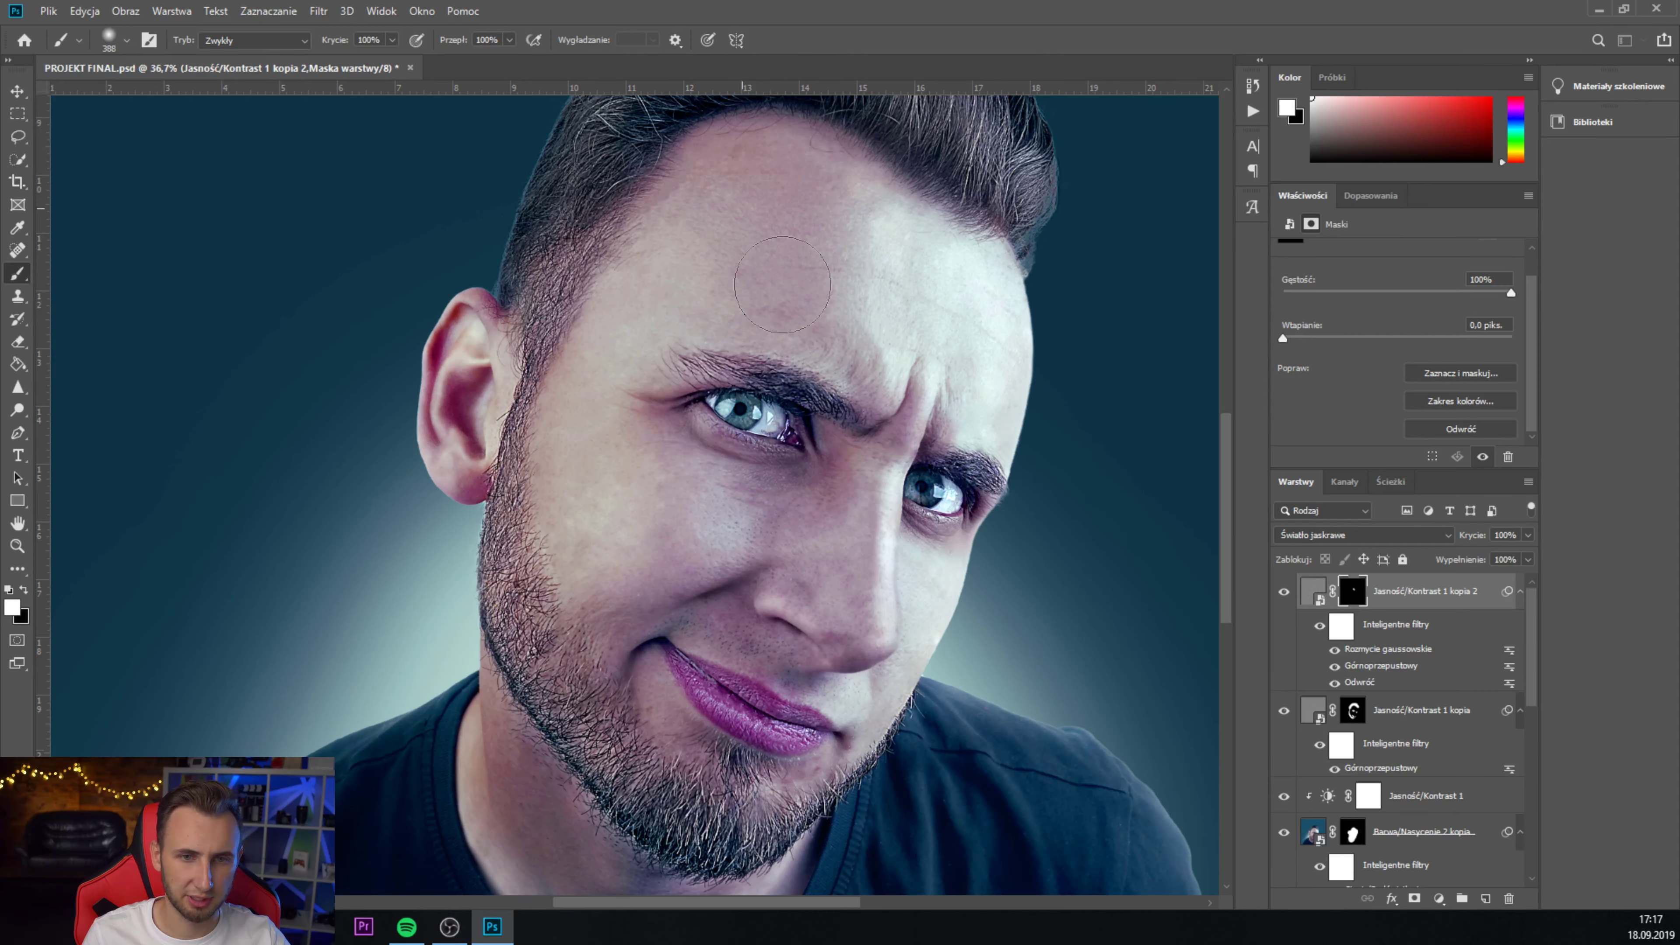
click(801, 304)
drag(801, 304, 919, 337)
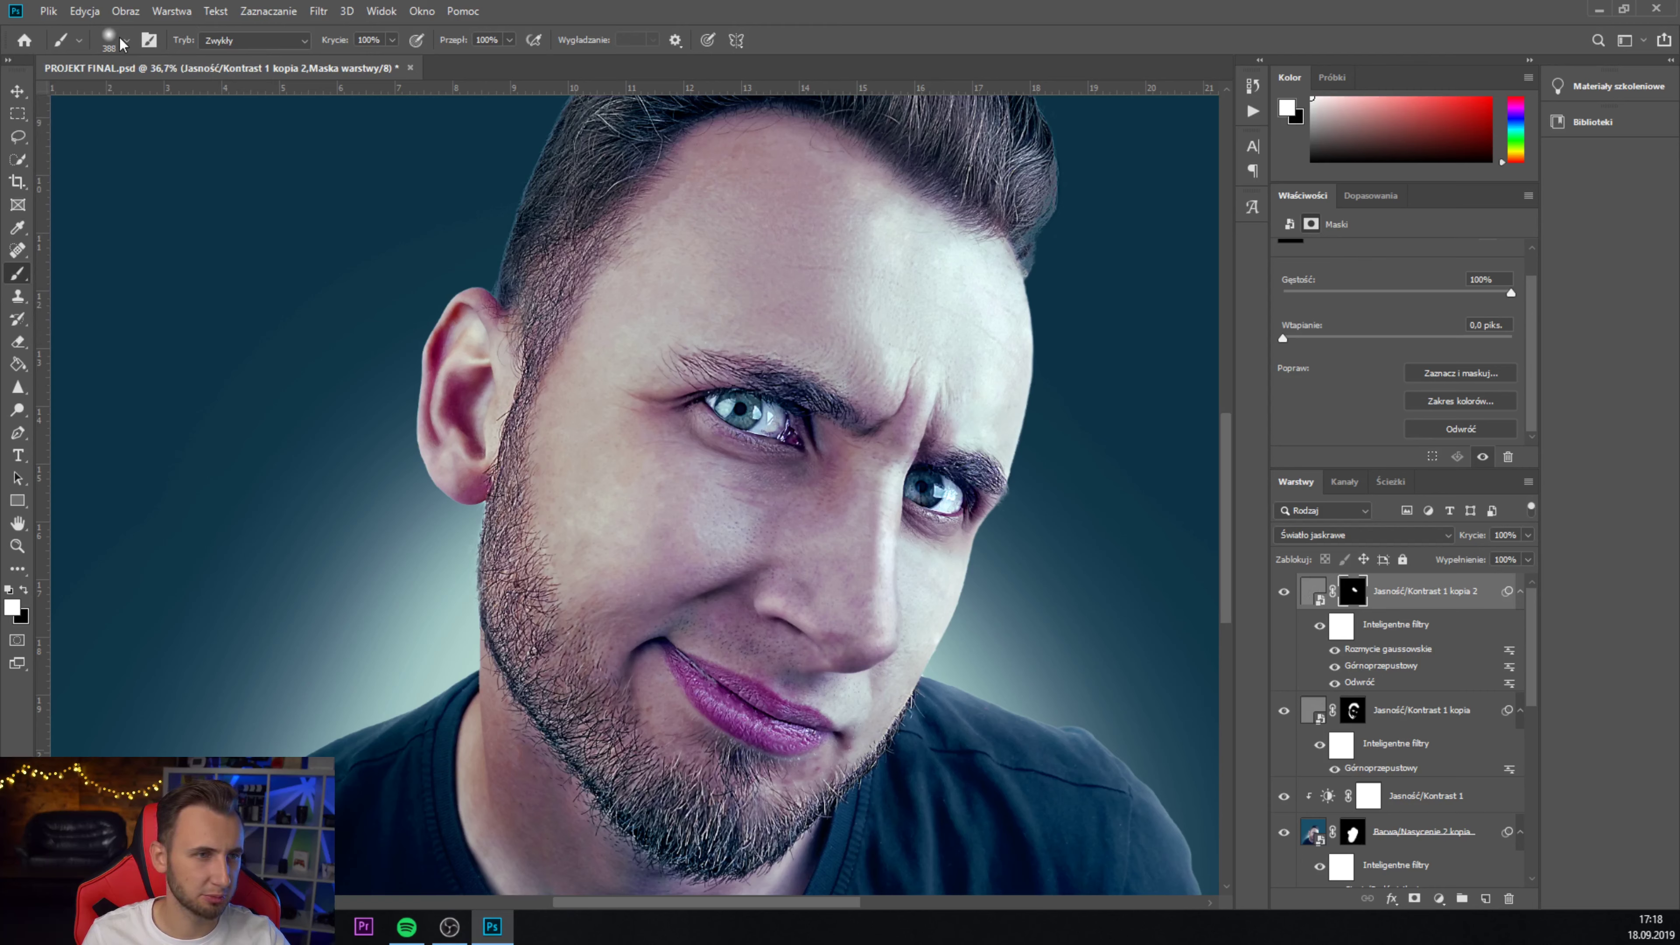
- Shrink the brush to about 184 px and paint smoothing along the right temple and eyebrow
right_click(158, 108)
drag(192, 97, 177, 97)
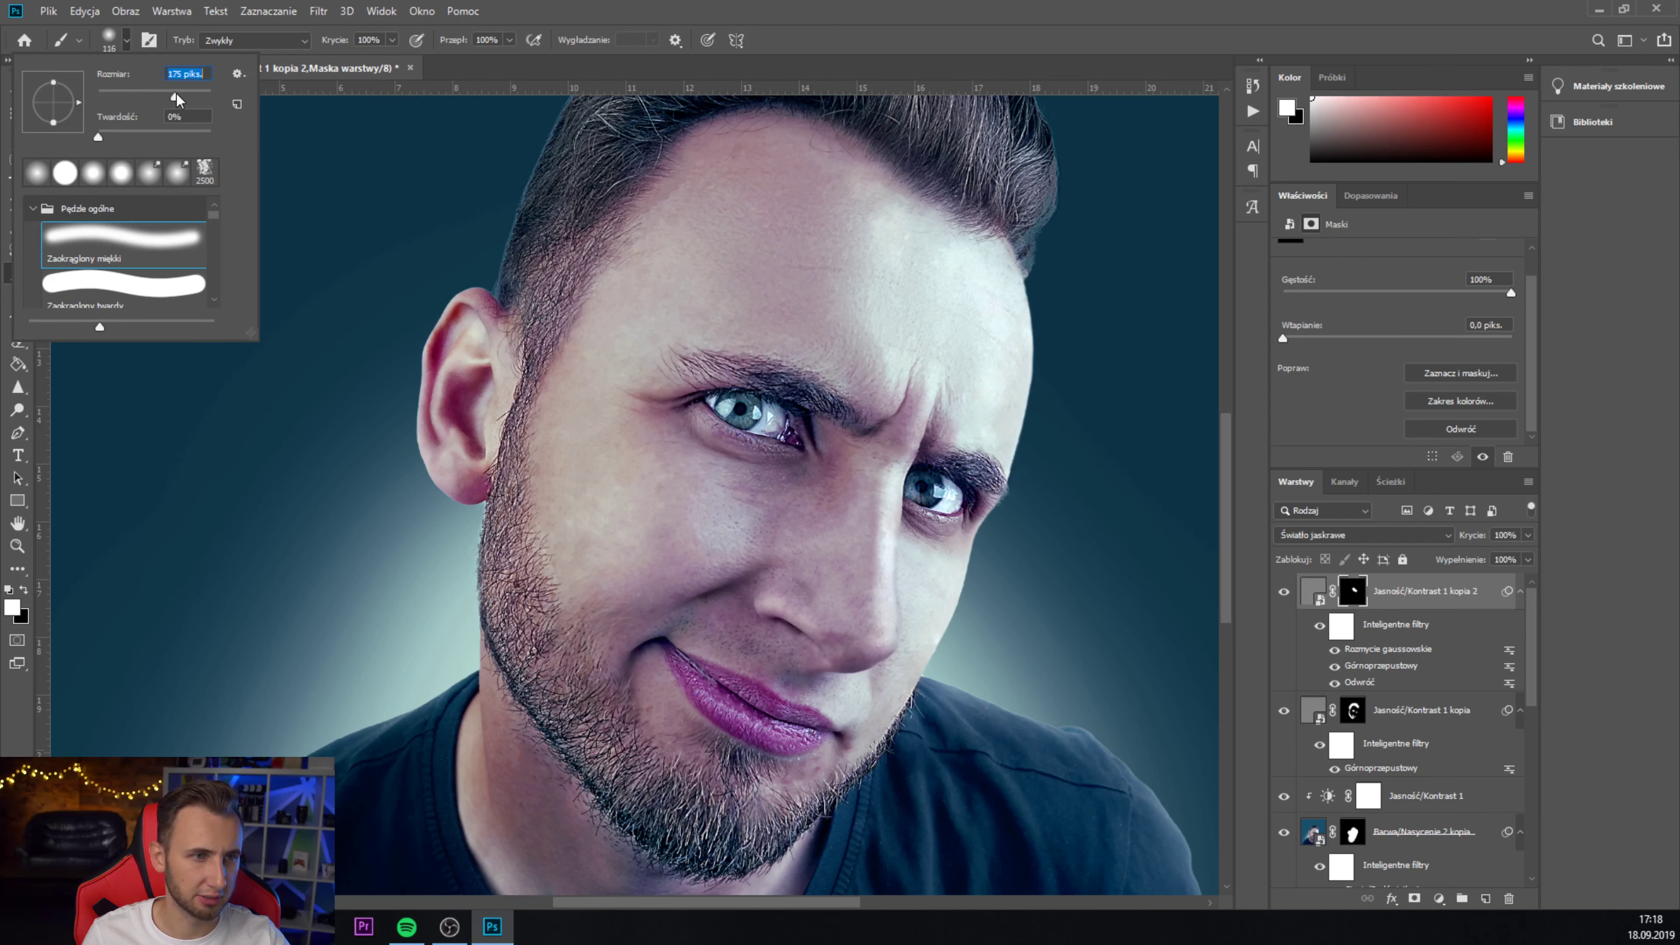
key(Return)
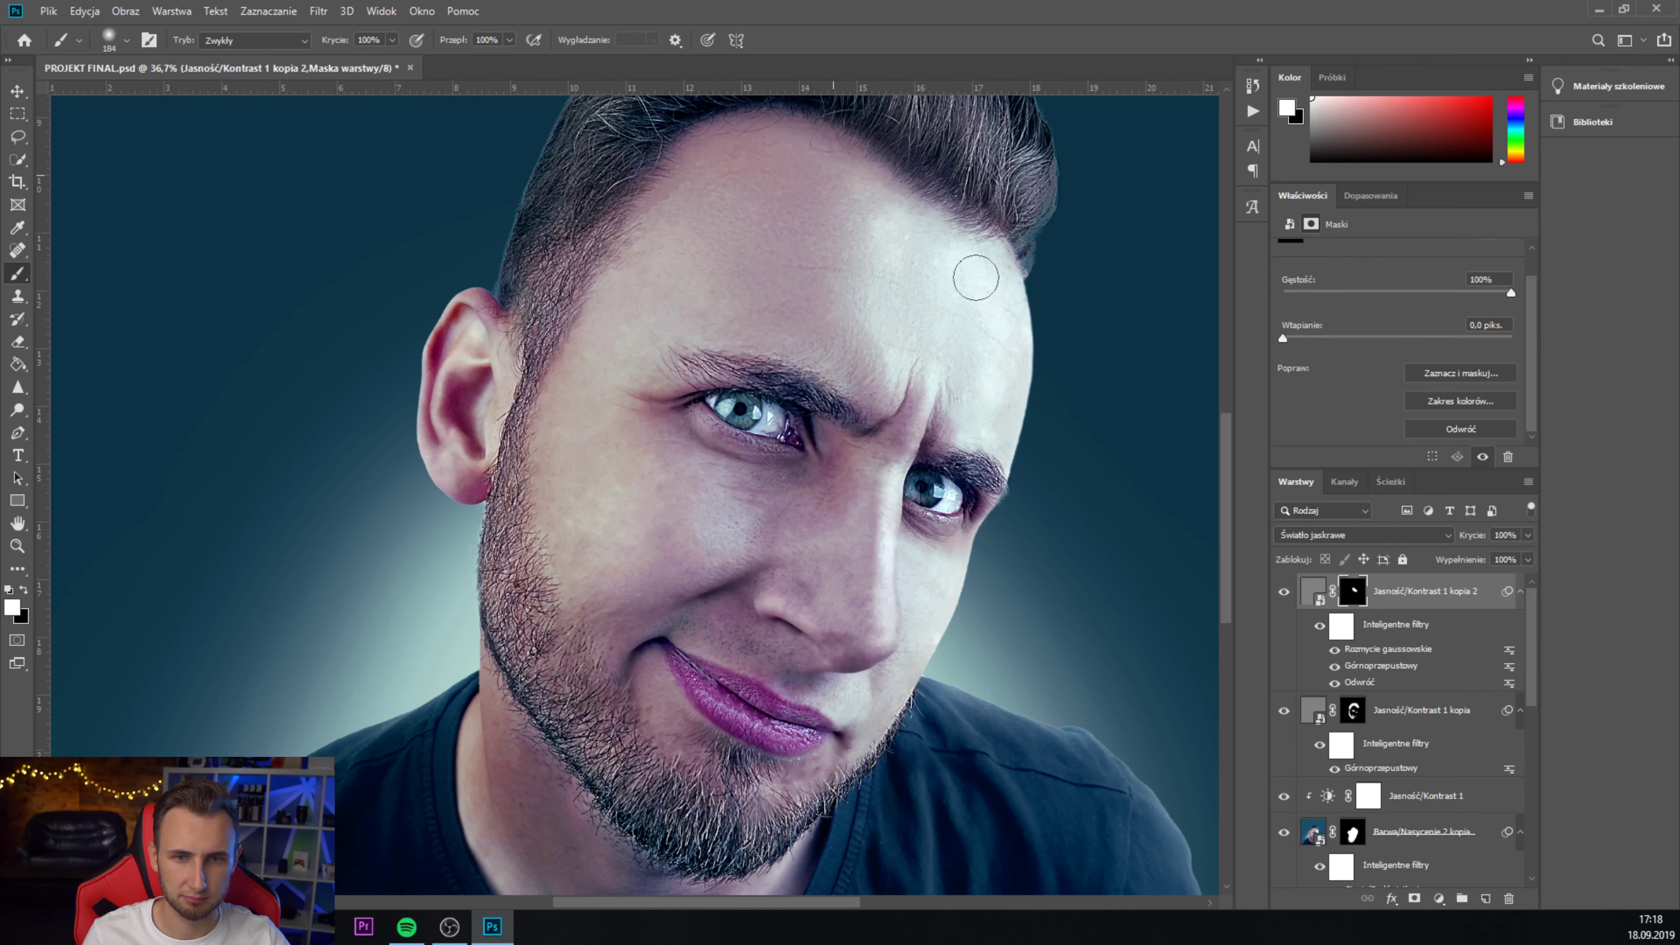
drag(976, 422, 1007, 450)
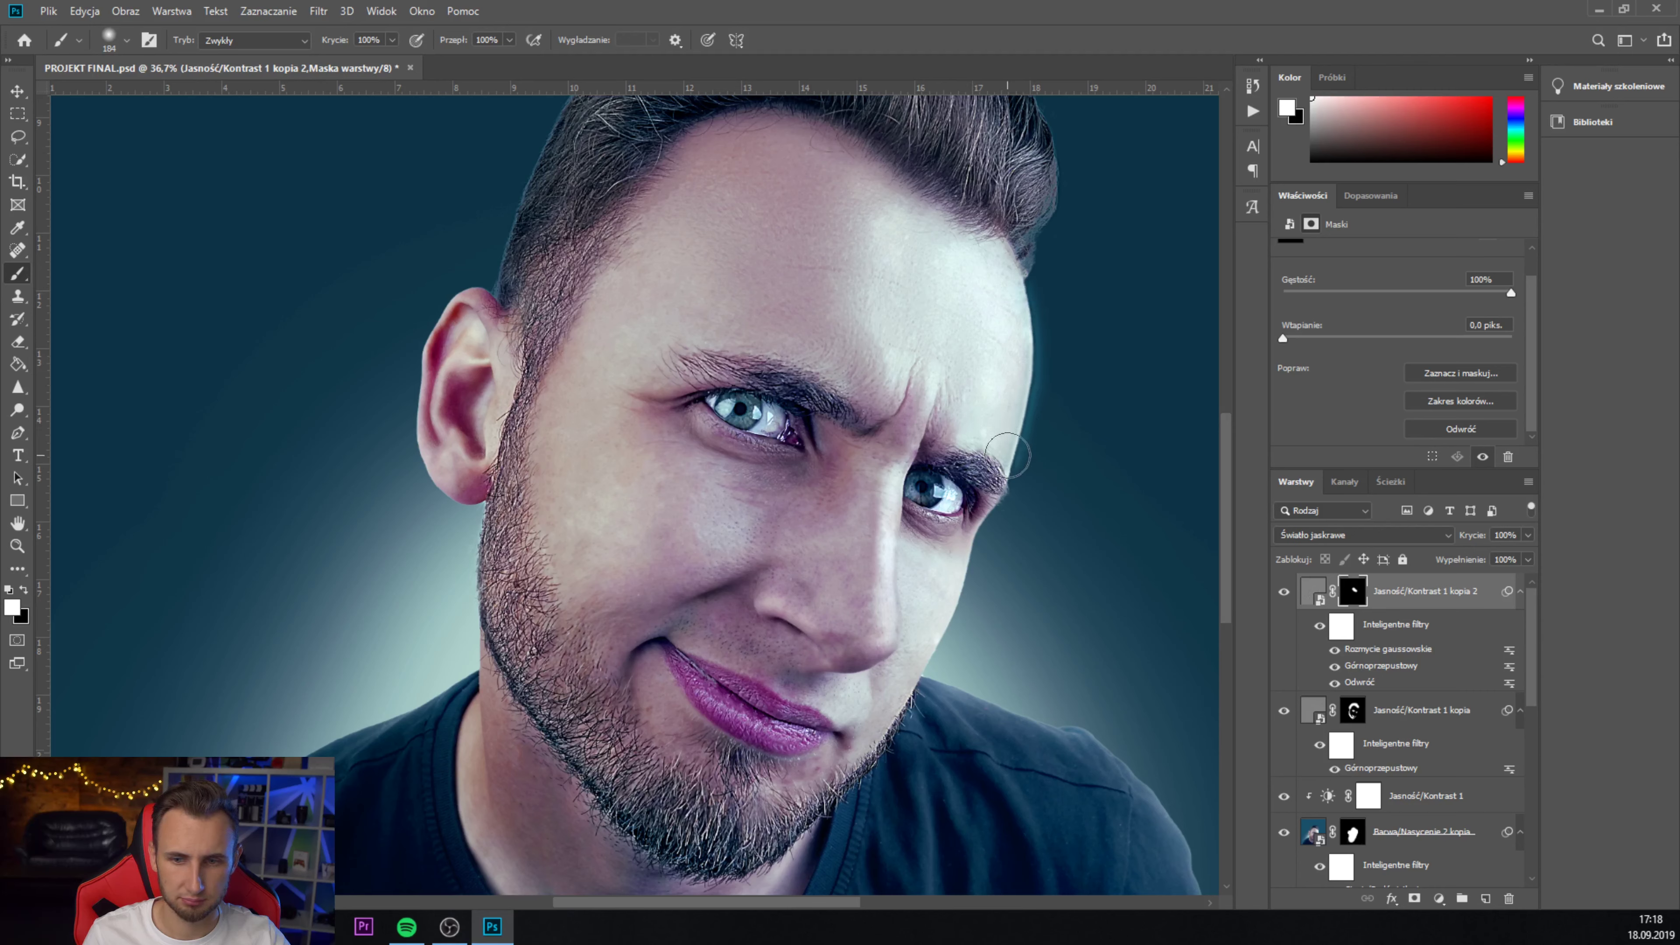
drag(1009, 455, 1012, 292)
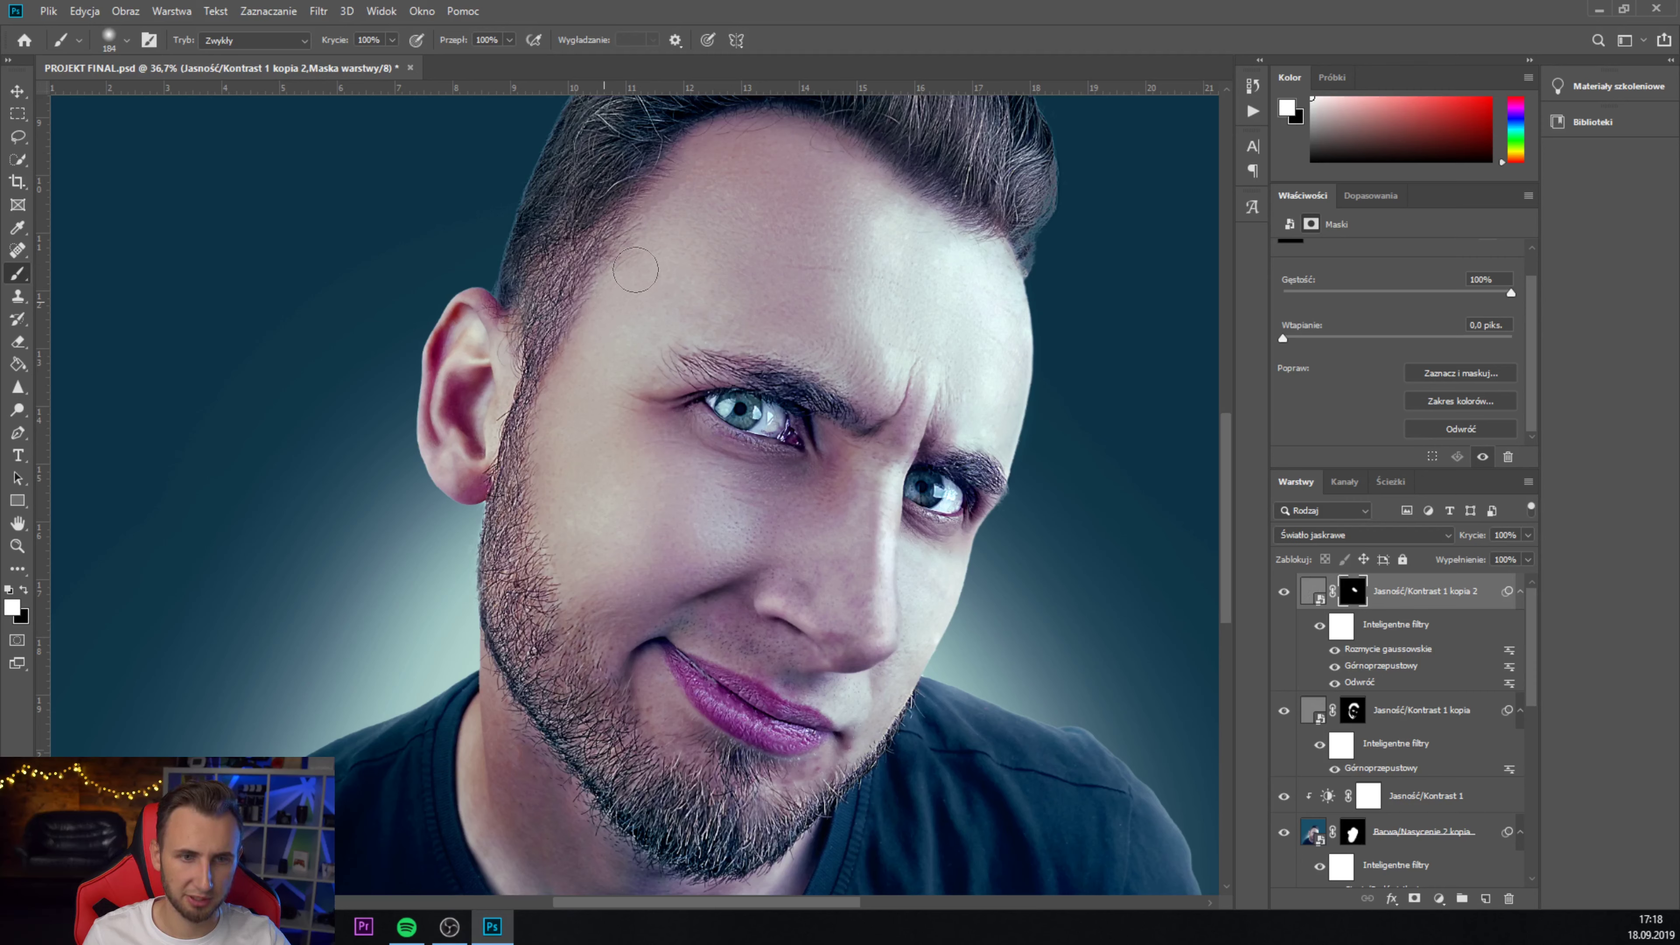
- Zoom in close on the man's lips and chin
scroll(749, 589, down, 3)
scroll(772, 634, up, 3)
scroll(805, 400, up, 1)
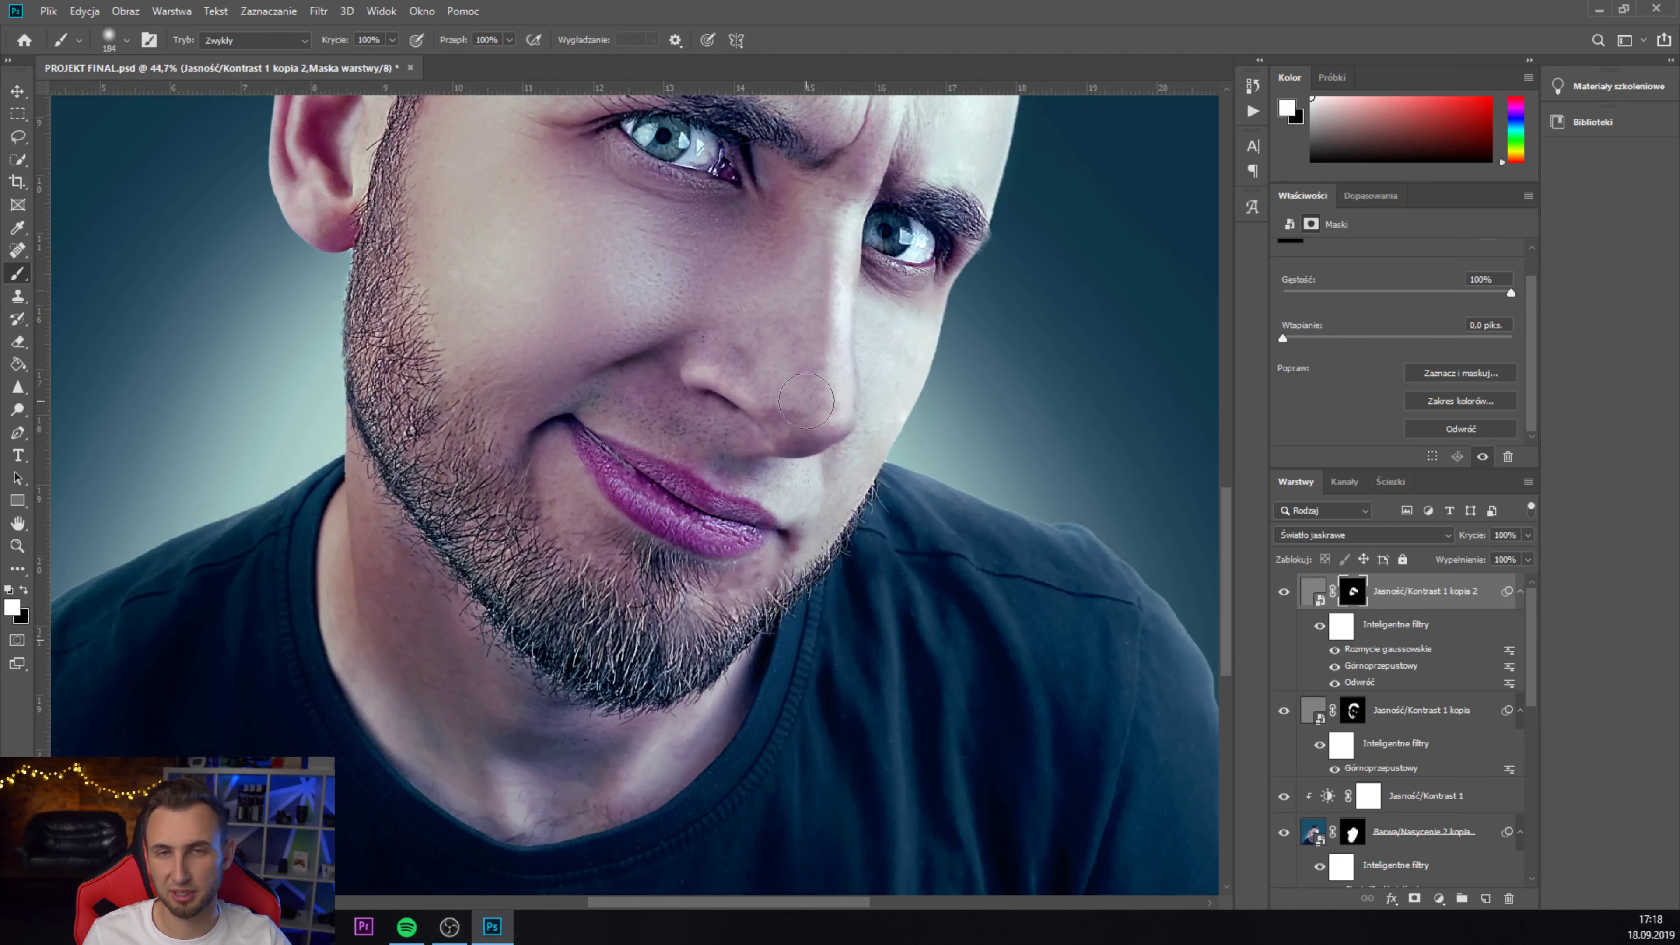
scroll(805, 401, down, 2)
scroll(390, 293, up, 3)
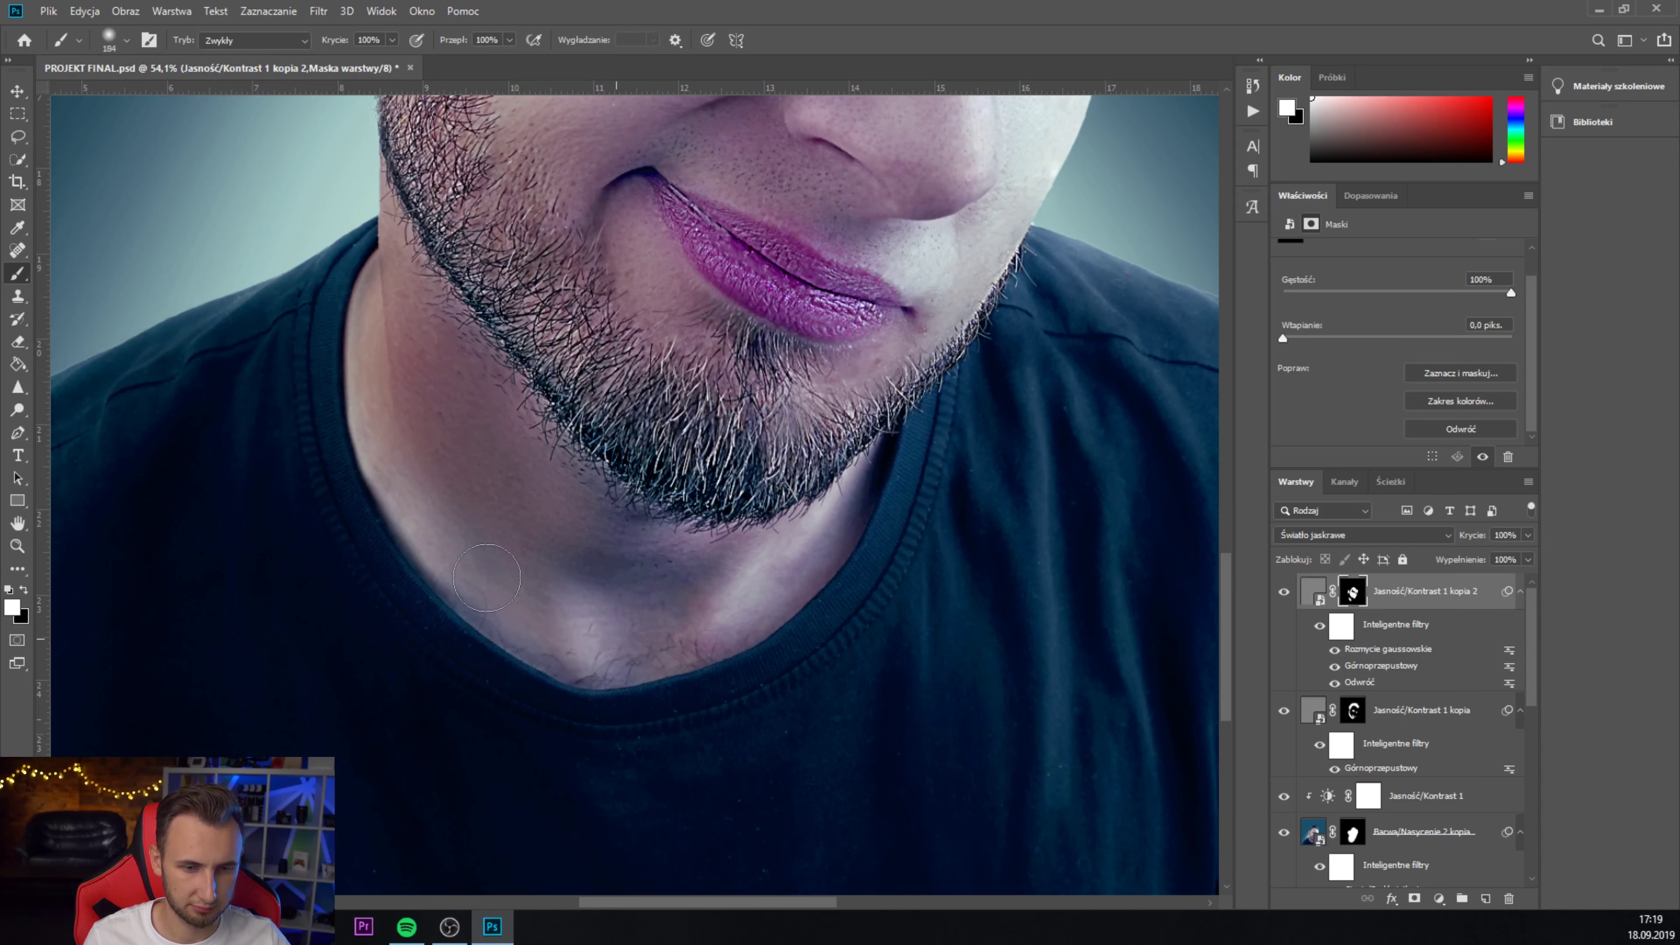
scroll(509, 635, down, 3)
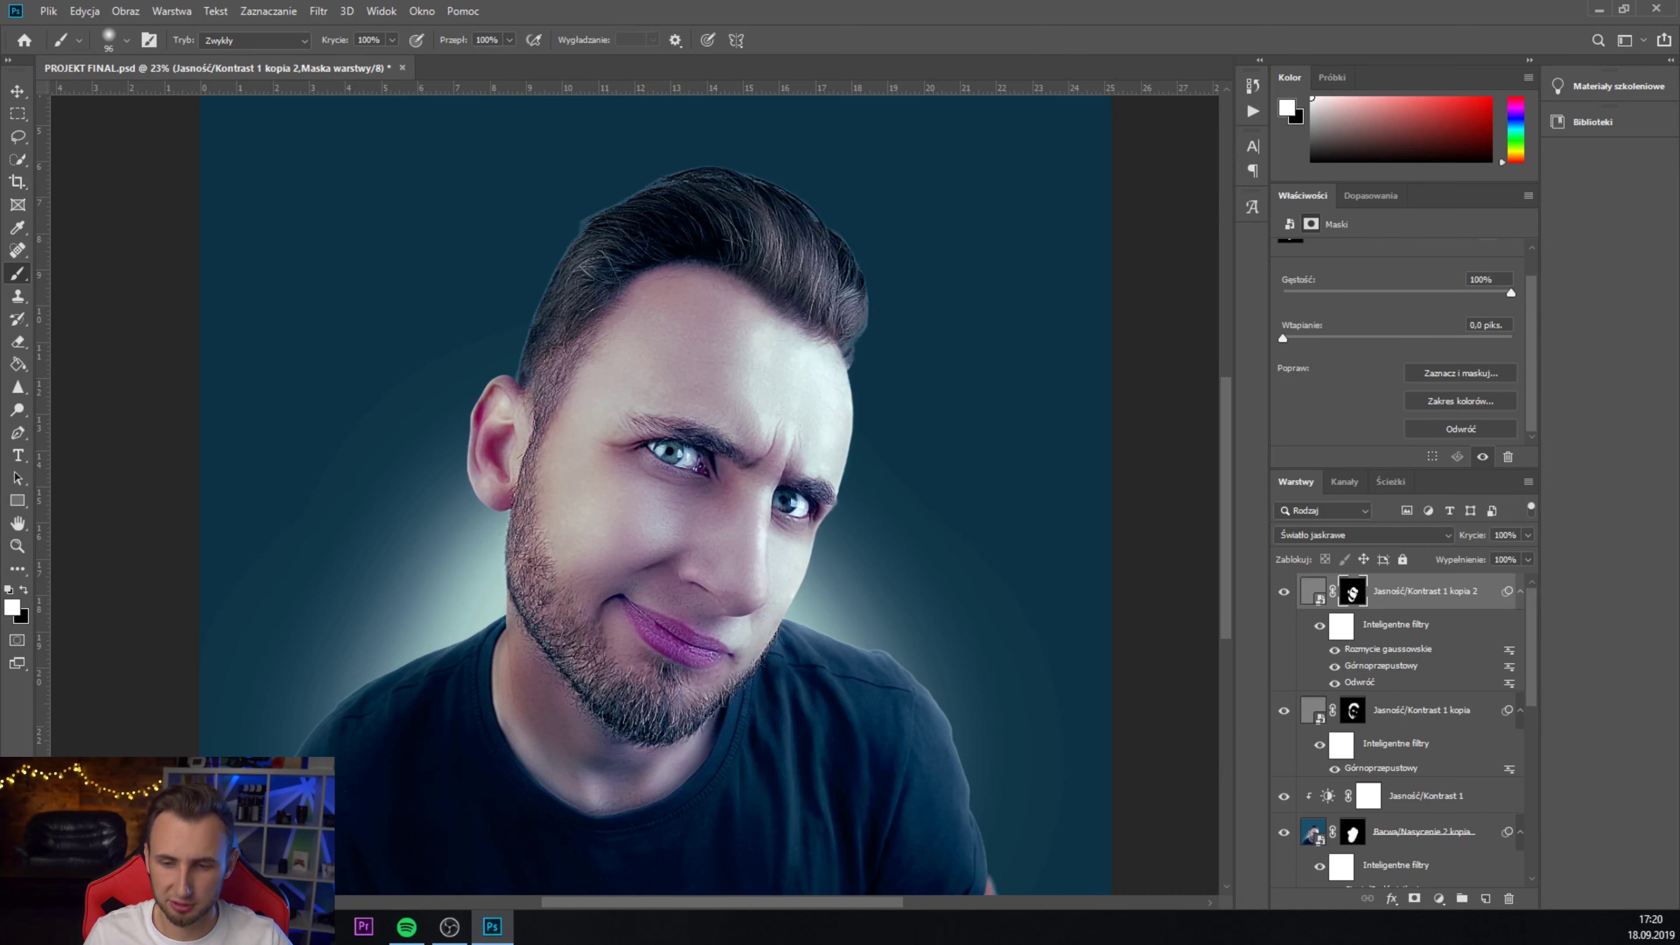
scroll(693, 696, up, 1)
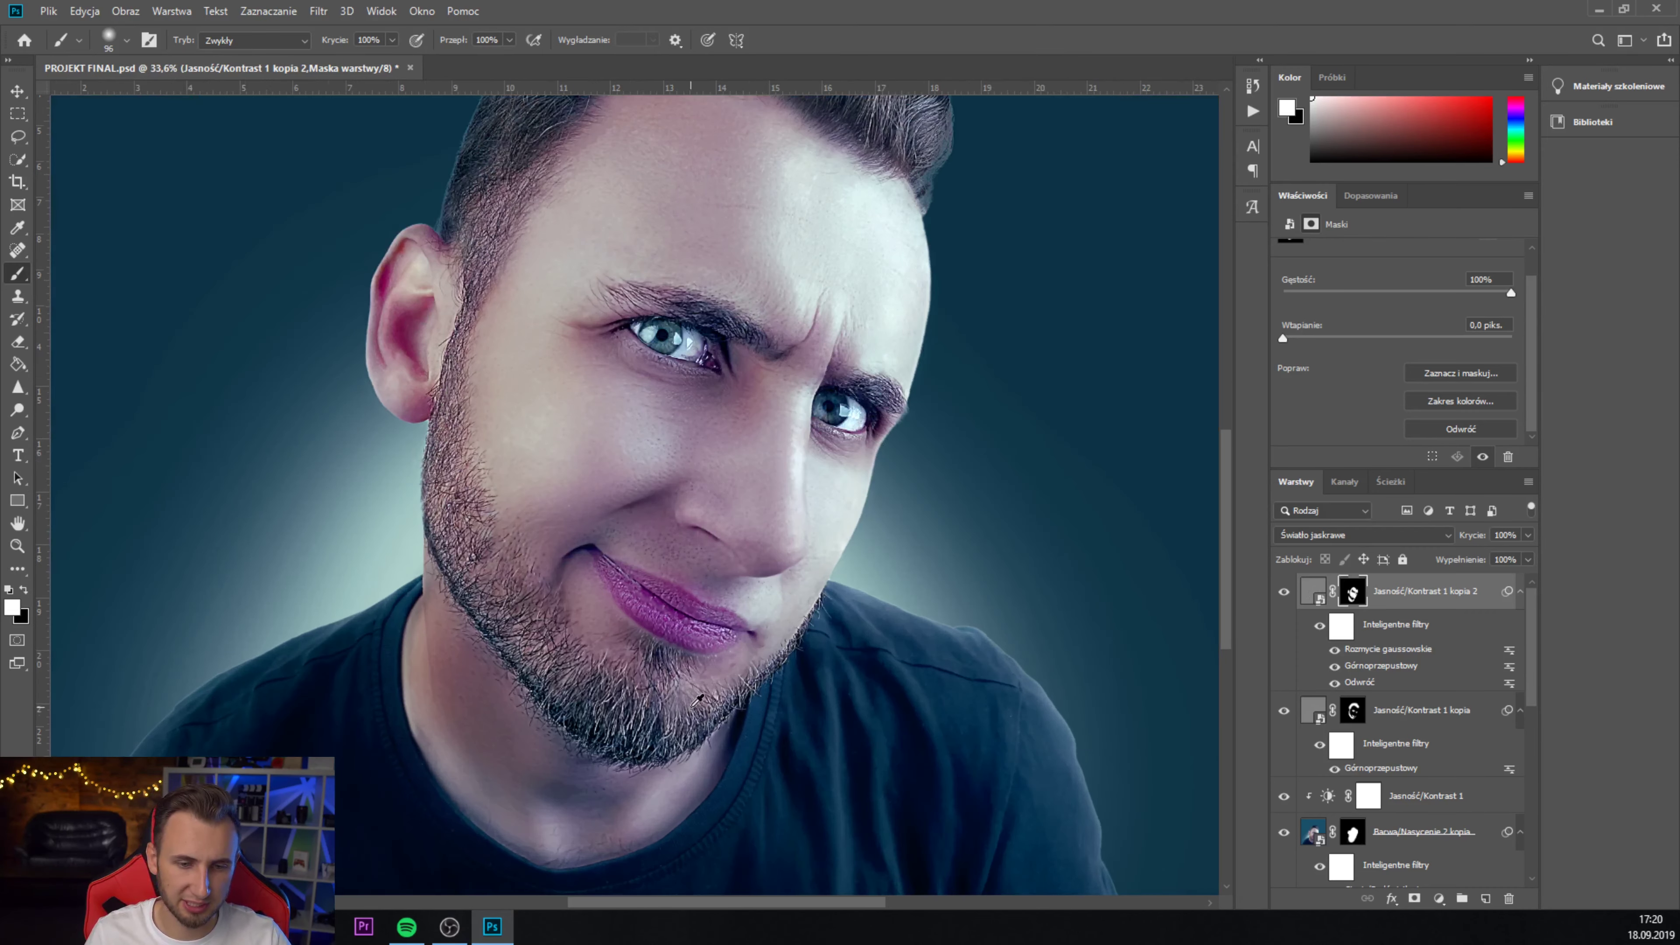
scroll(693, 696, up, 2)
scroll(693, 696, up, 2)
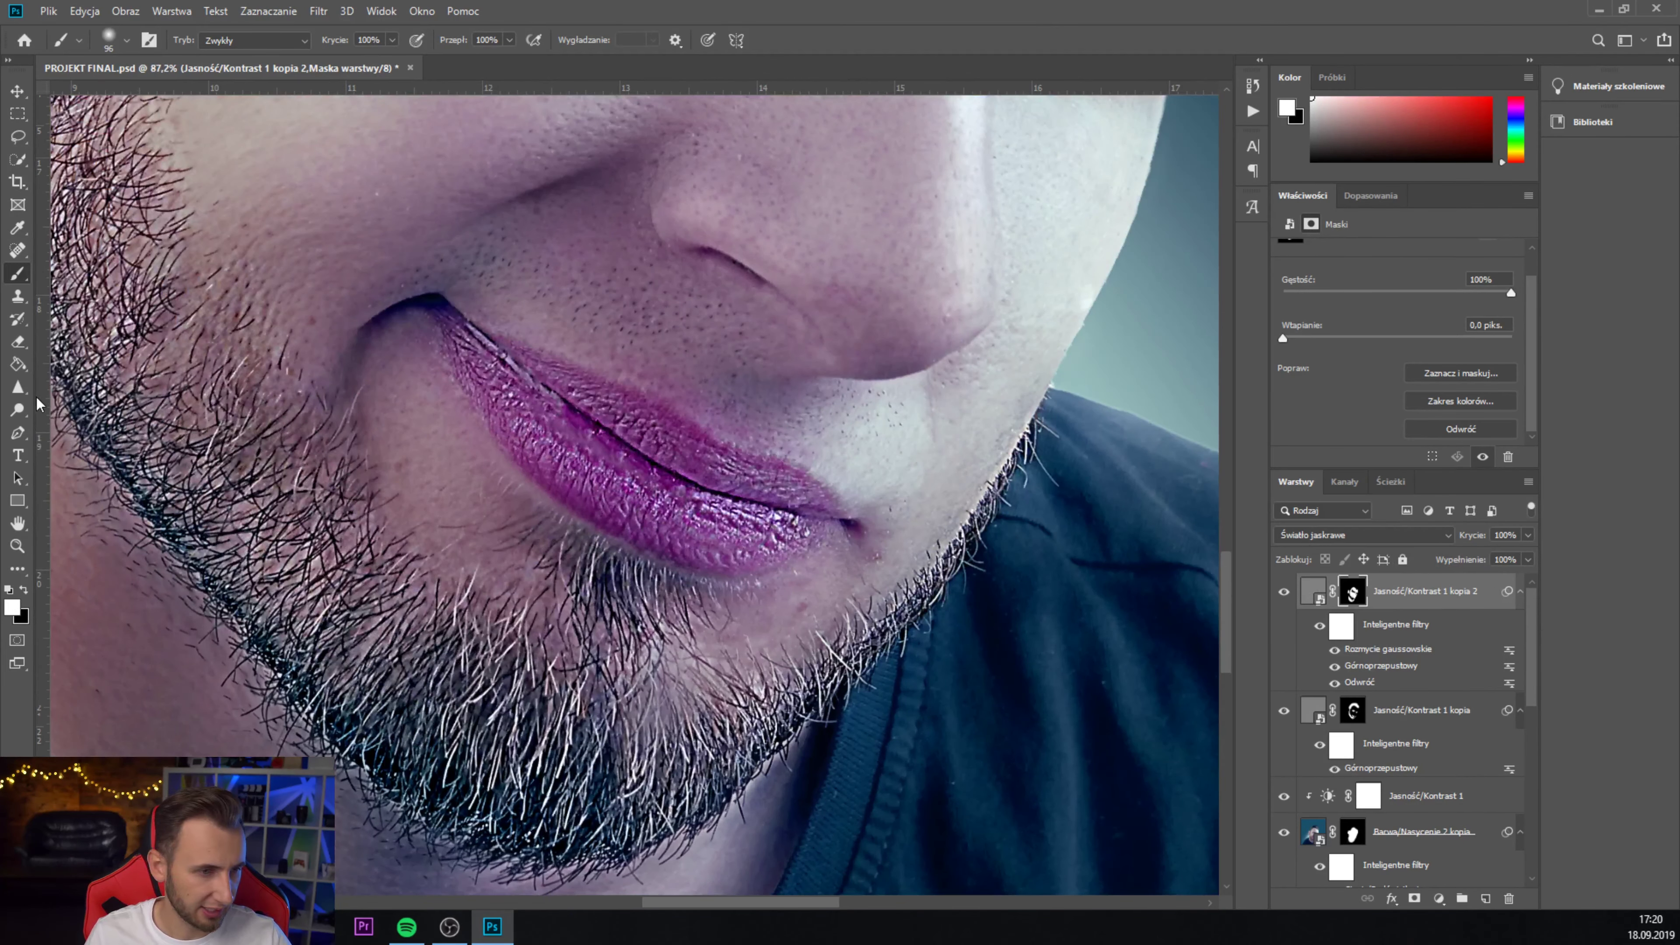
- Trace a closed Pen path around the lips
key(p)
drag(426, 308, 446, 342)
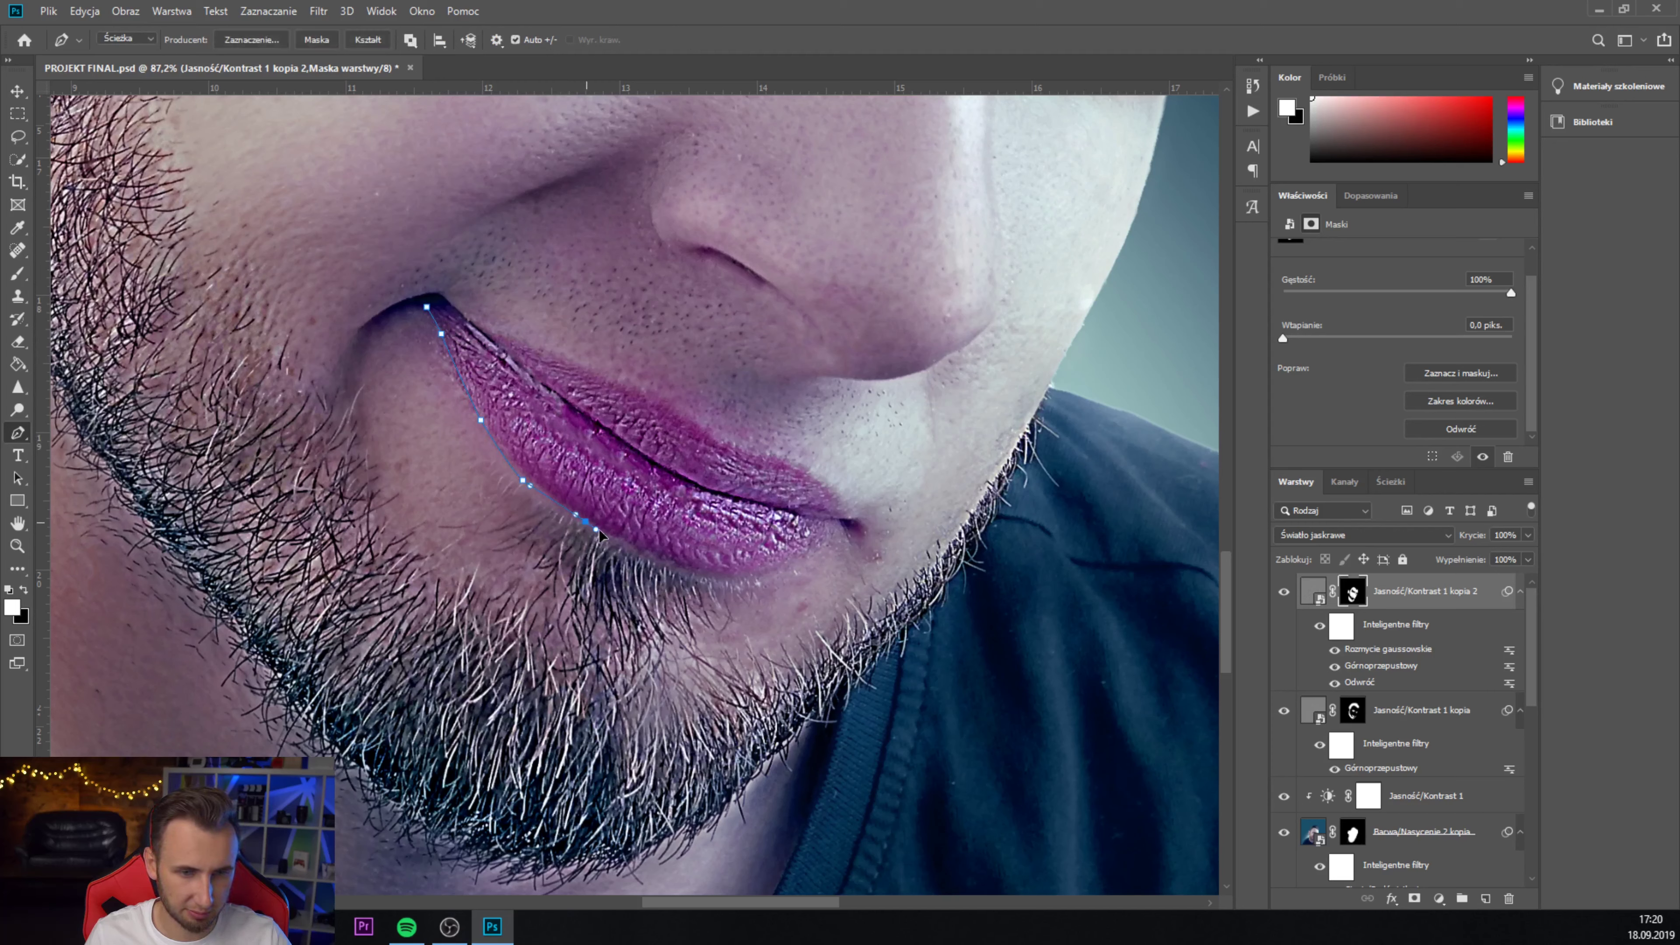
drag(598, 534, 736, 581)
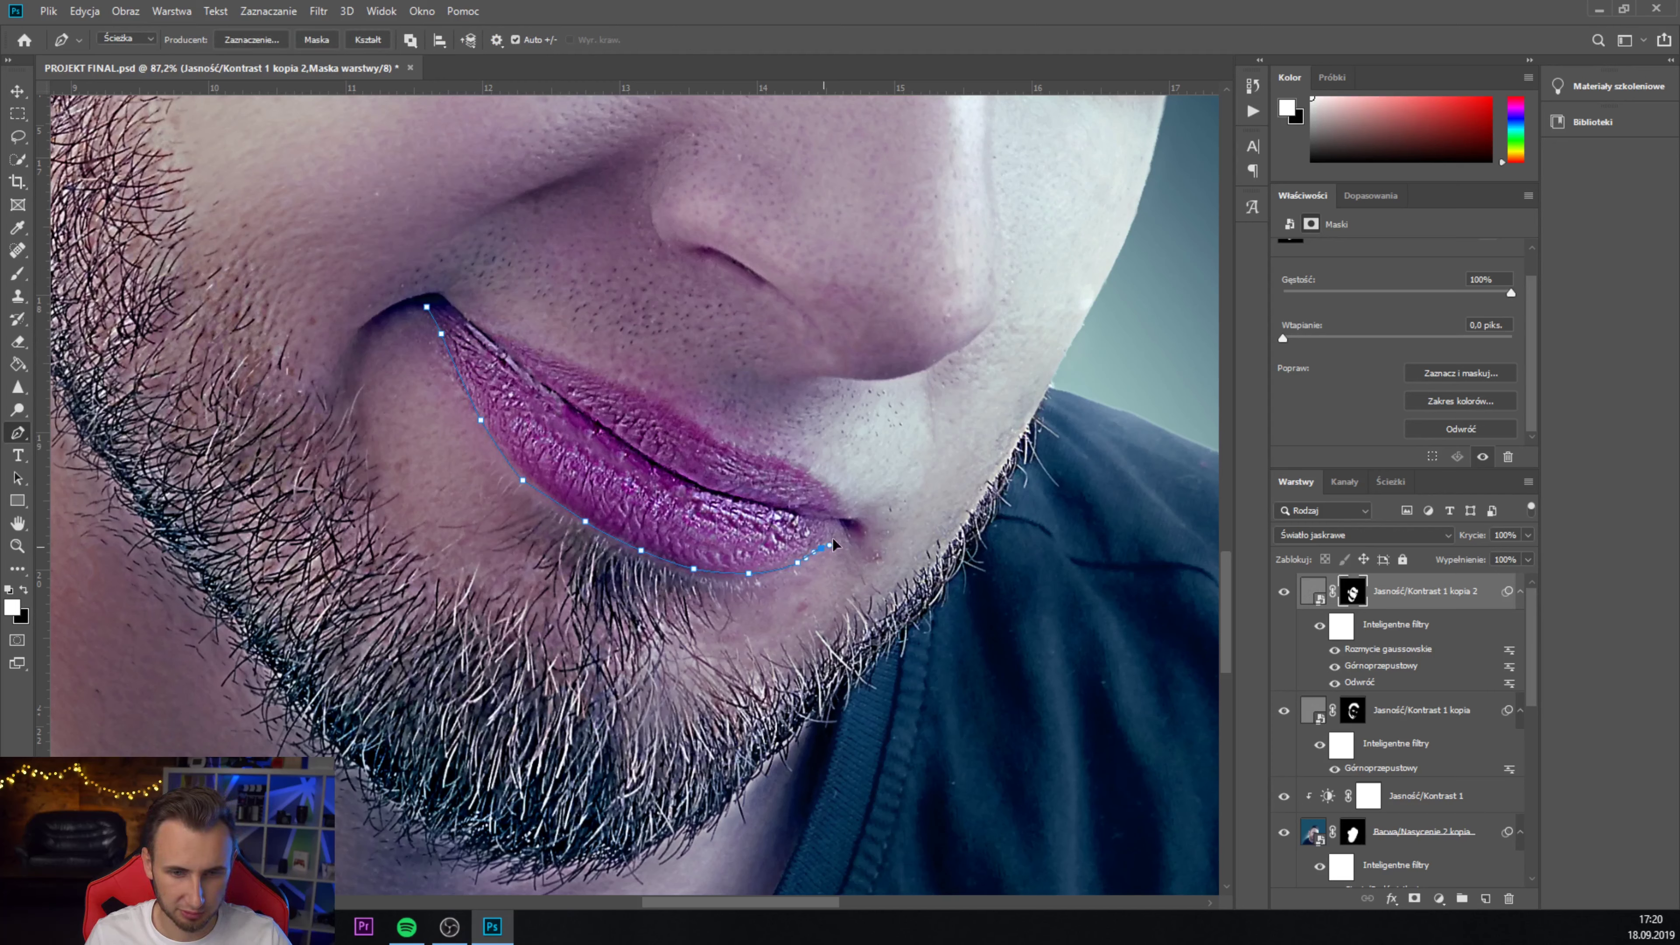
mouse_move(836, 506)
mouse_down()
mouse_move(790, 465)
mouse_move(488, 331)
mouse_up()
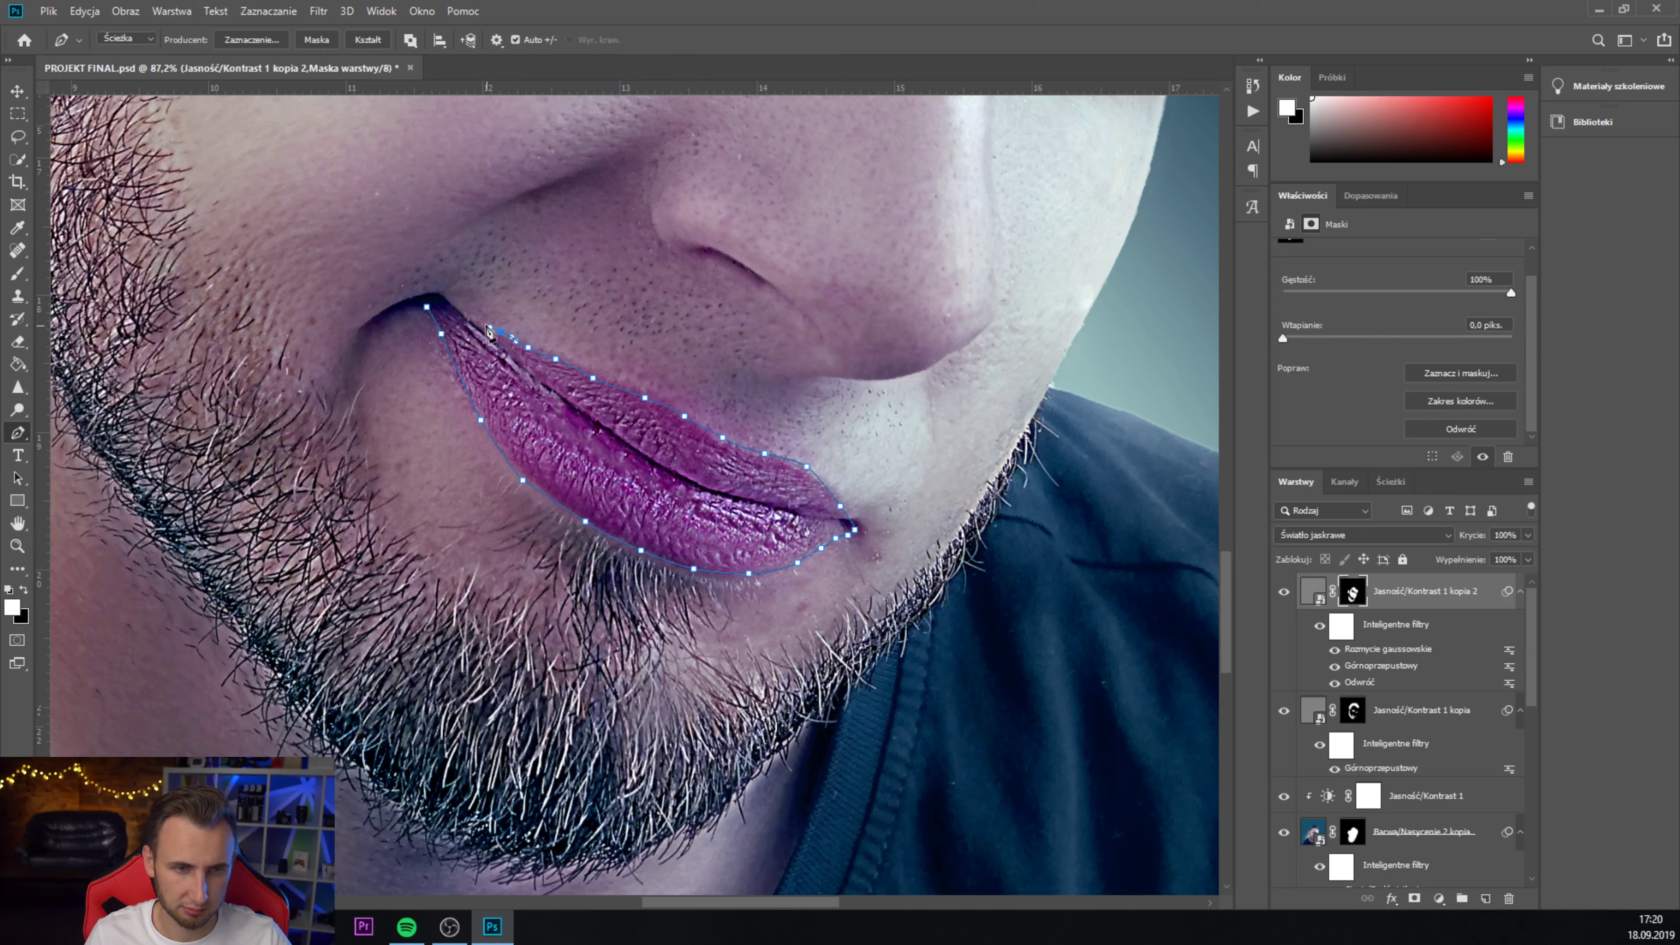
click(433, 304)
- Add a Hue/Saturation adjustment layer and turn the lip path into a selection
click(1371, 195)
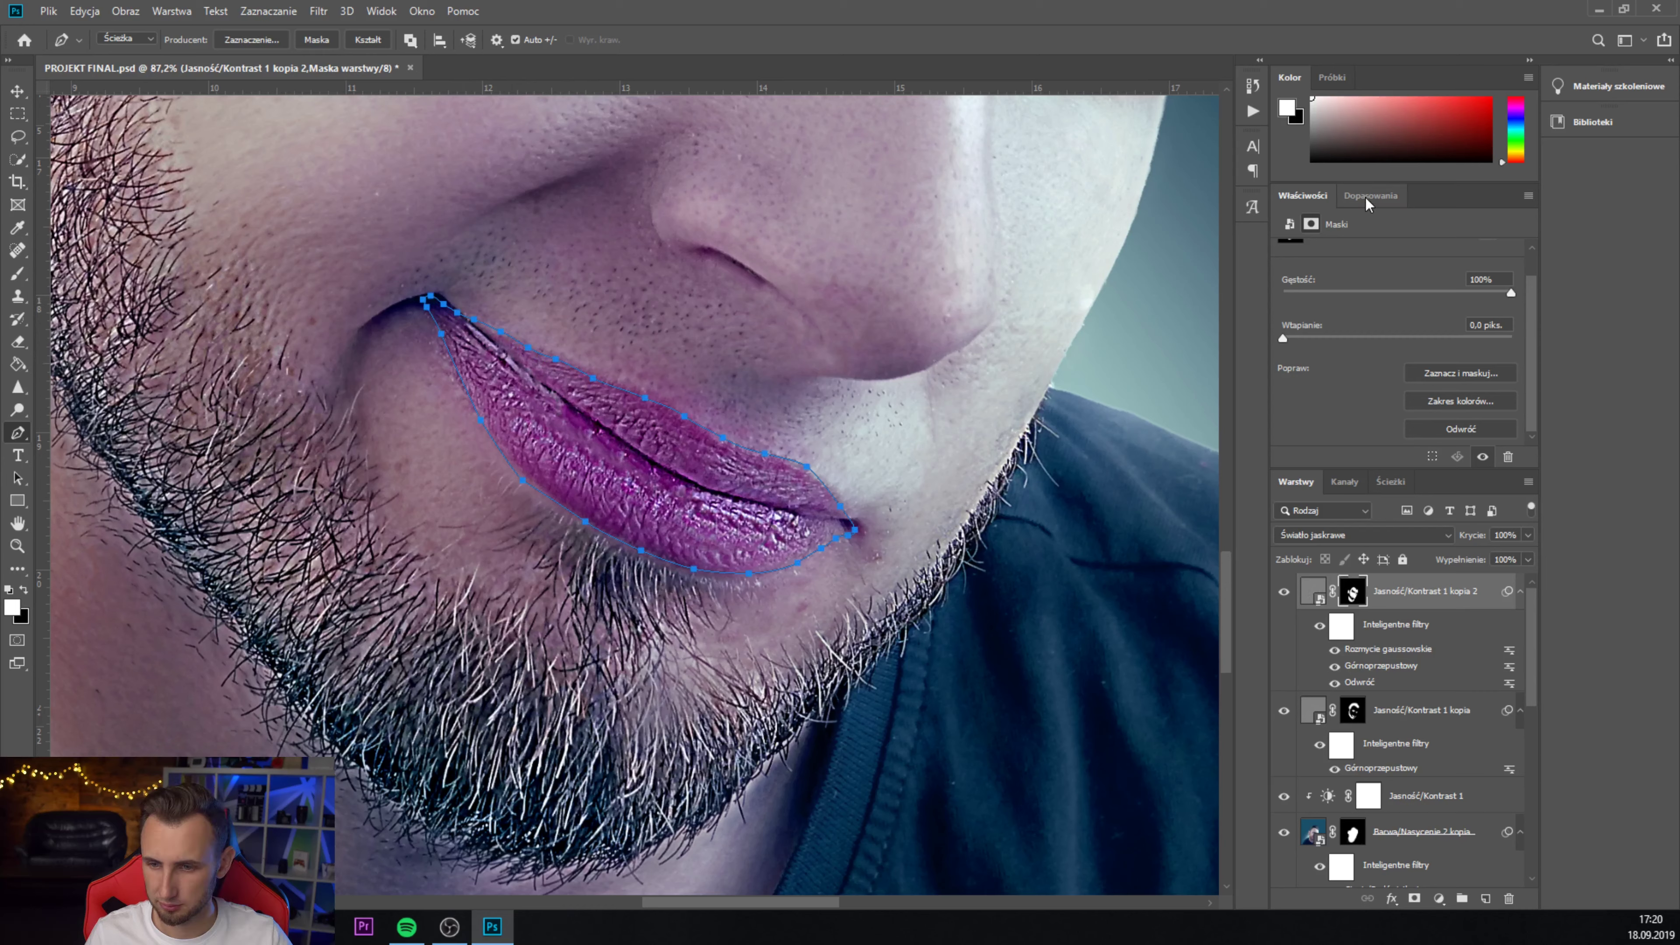
click(1308, 258)
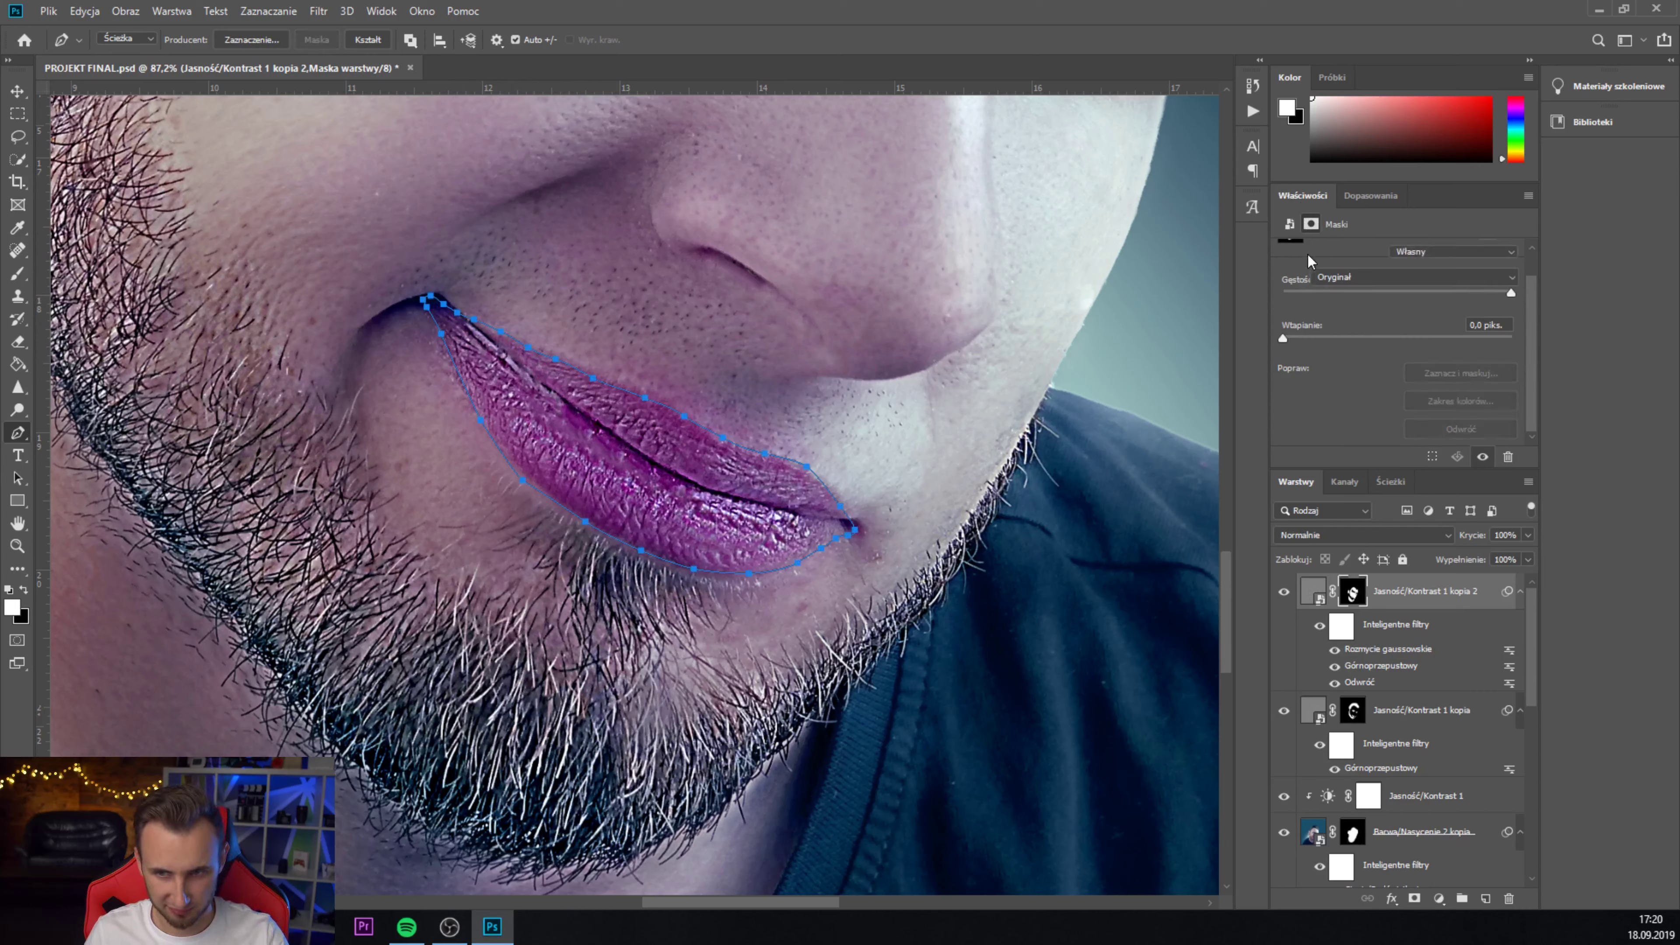
right_click(612, 449)
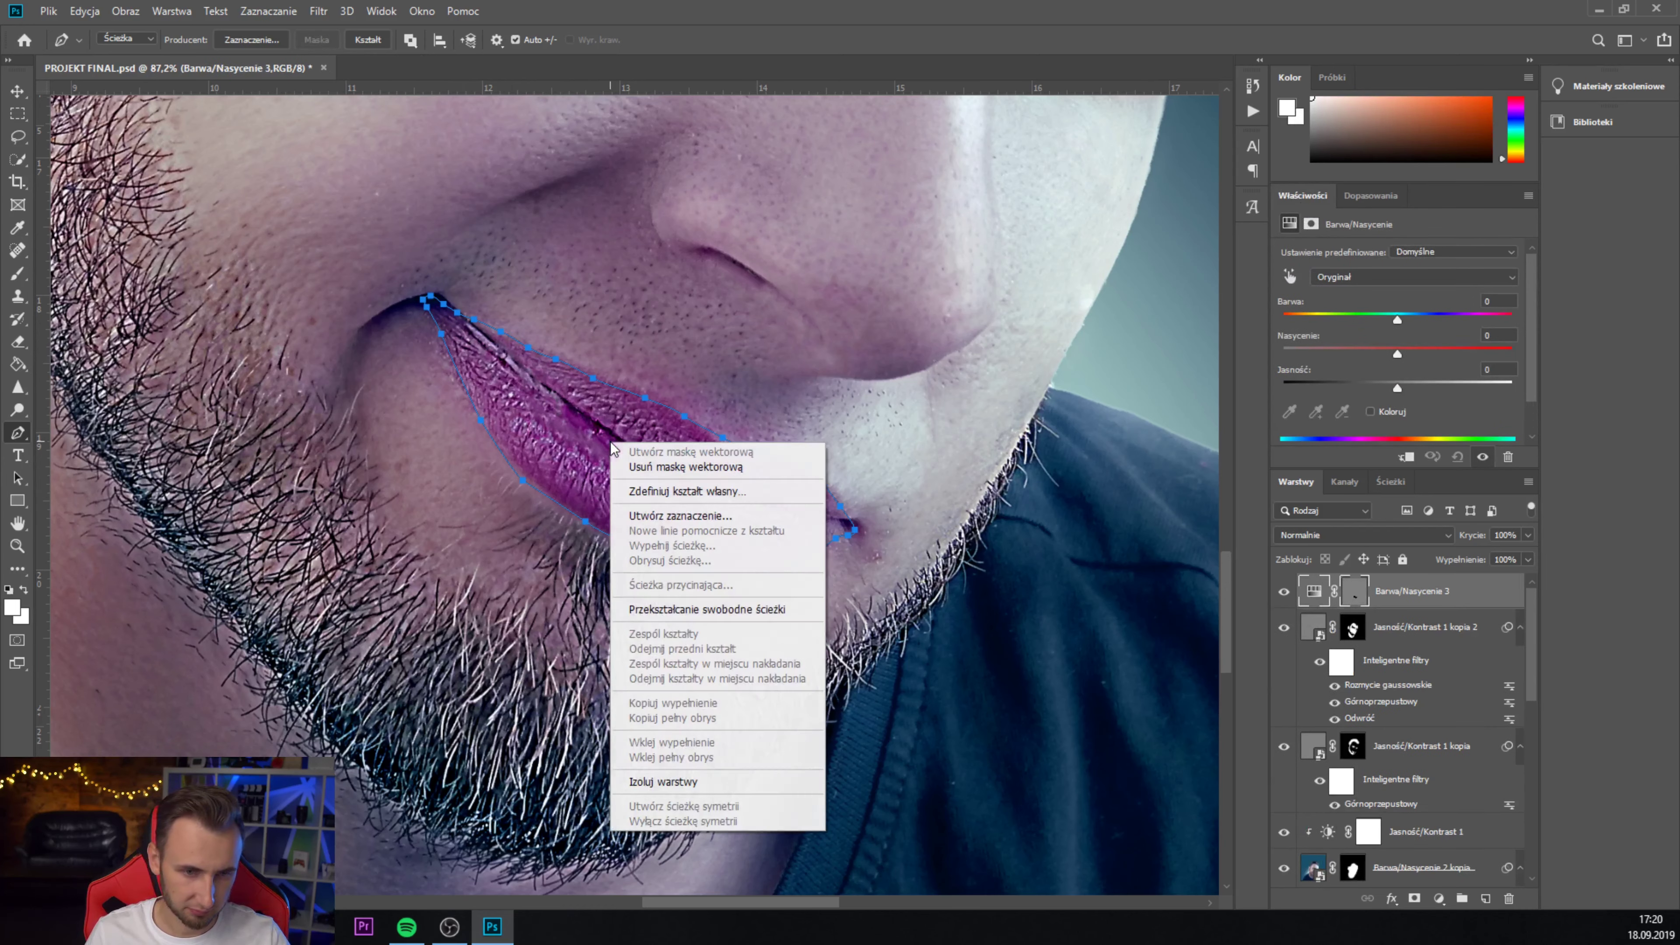
click(663, 514)
click(935, 247)
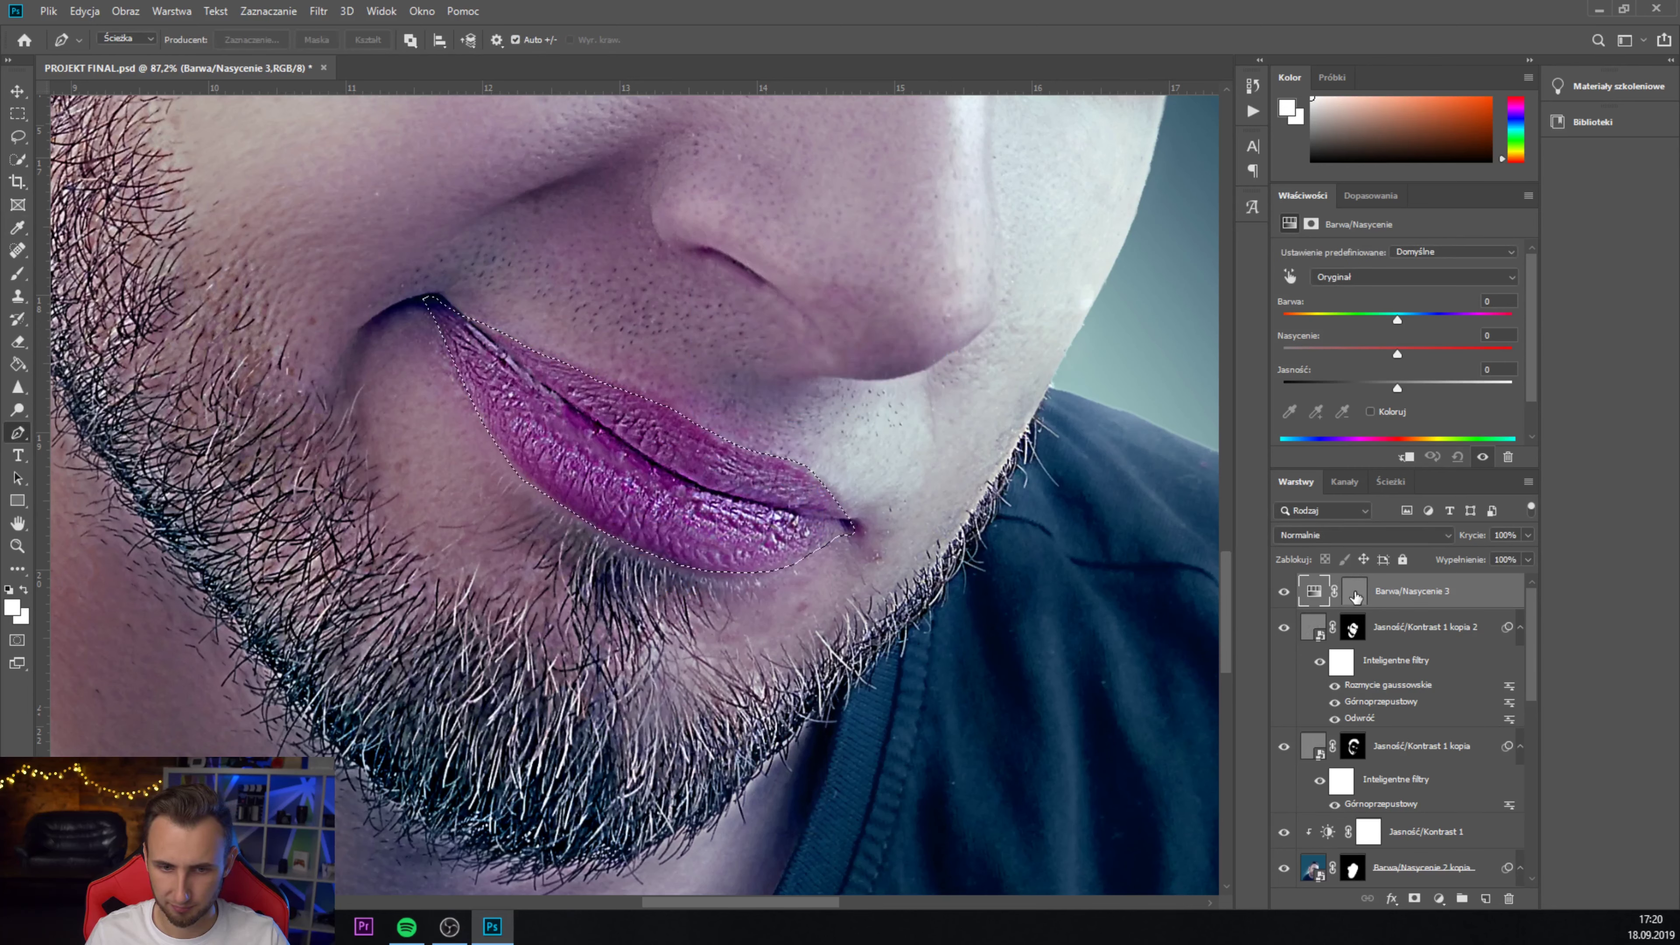
- Replace the adjustment's vector mask with a lips-only layer mask, setting Hue +5, Saturation -24
right_click(1356, 599)
click(1412, 629)
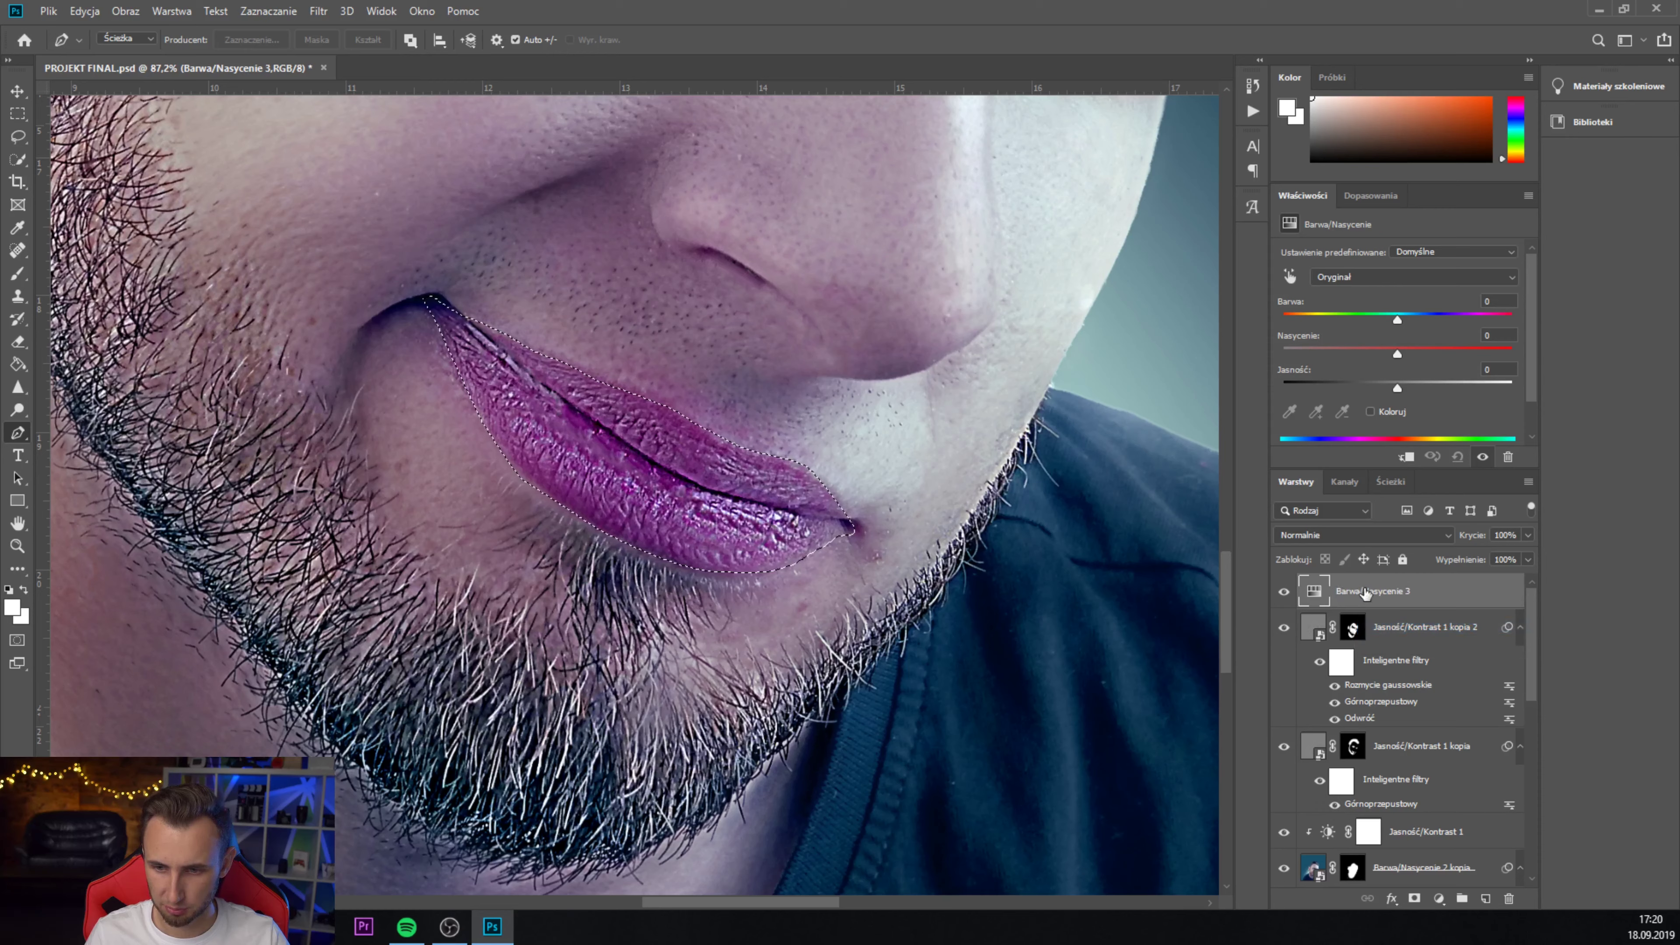
click(1414, 898)
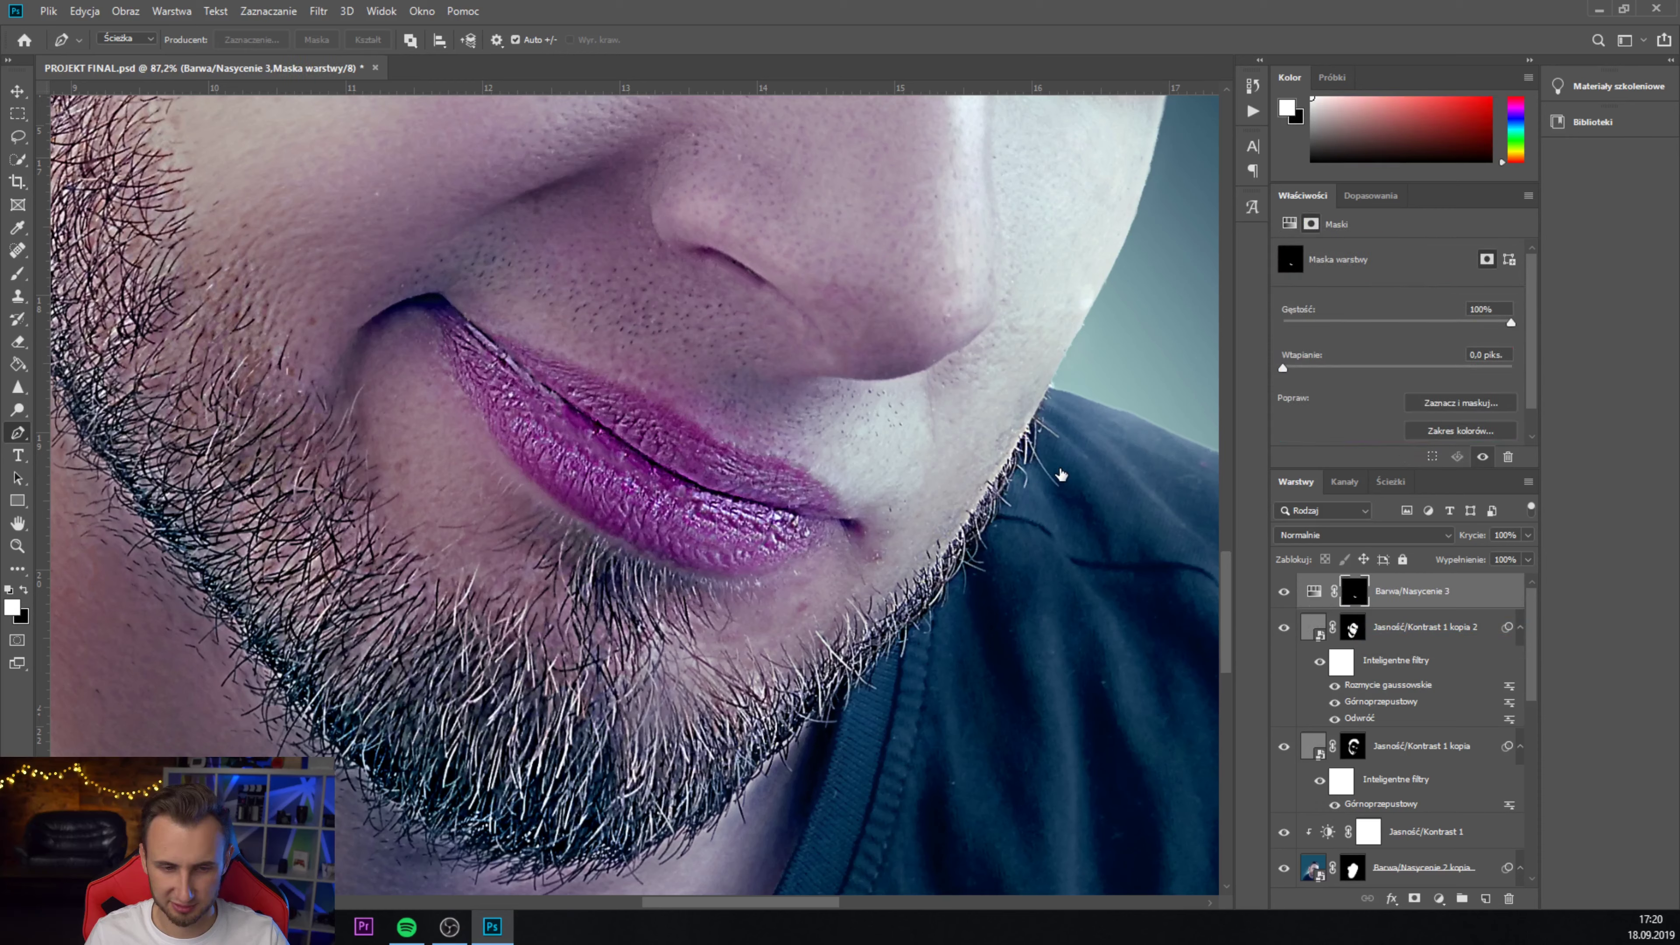
click(1313, 591)
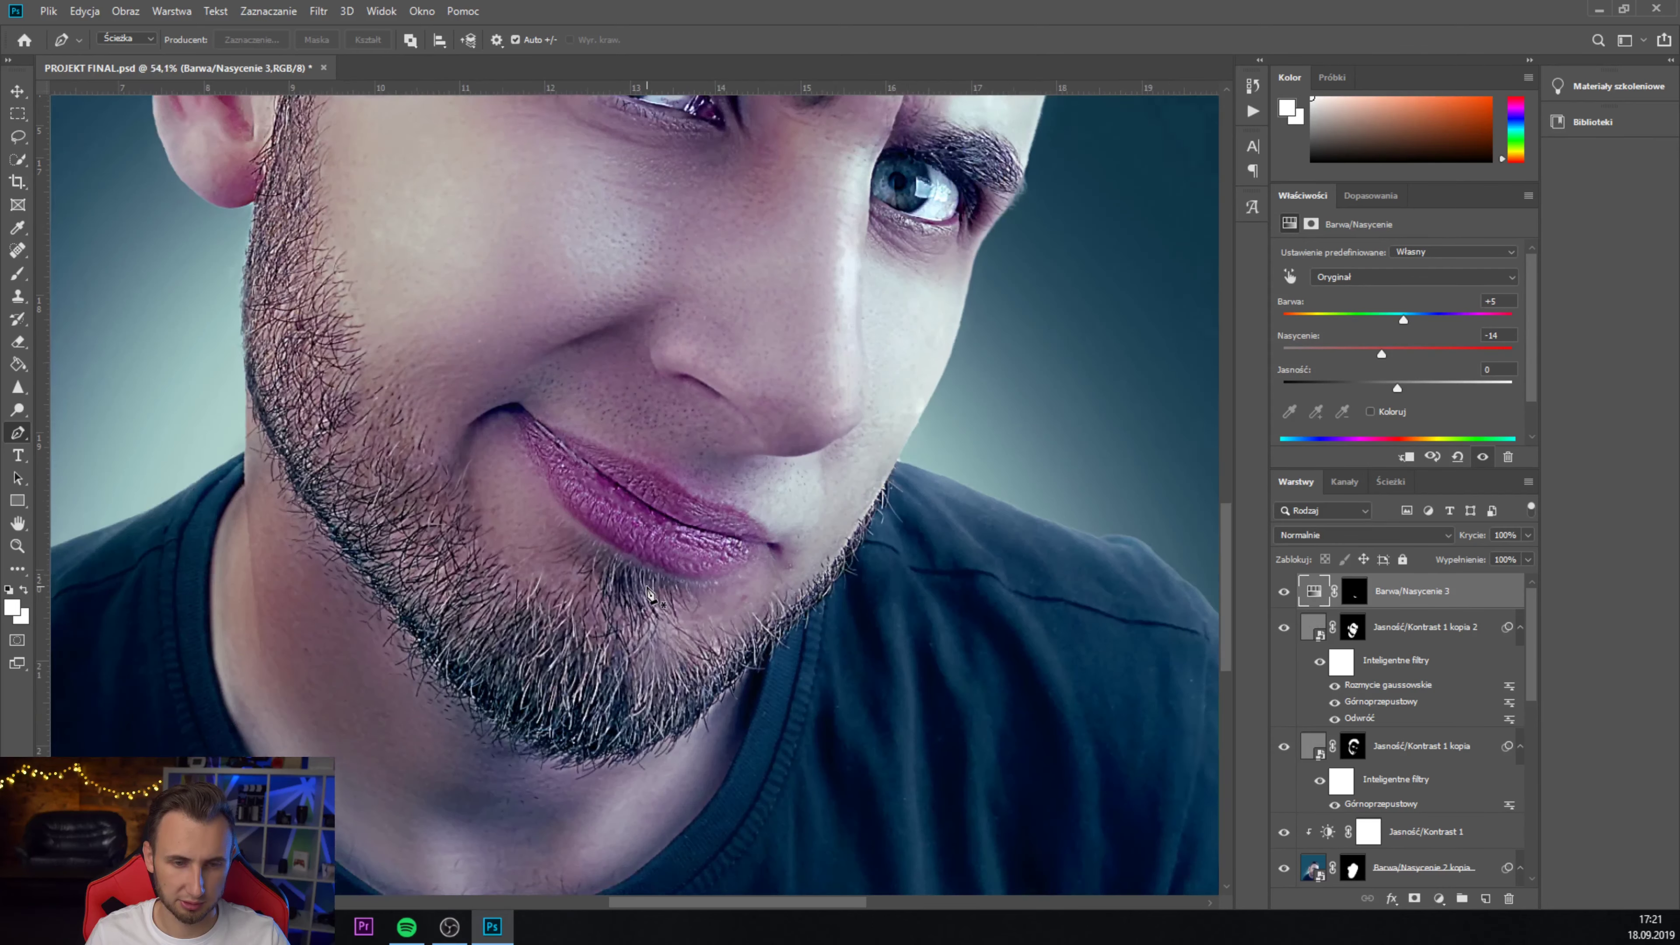
scroll(946, 652, down, 2)
scroll(946, 652, down, 2)
scroll(946, 652, down, 1)
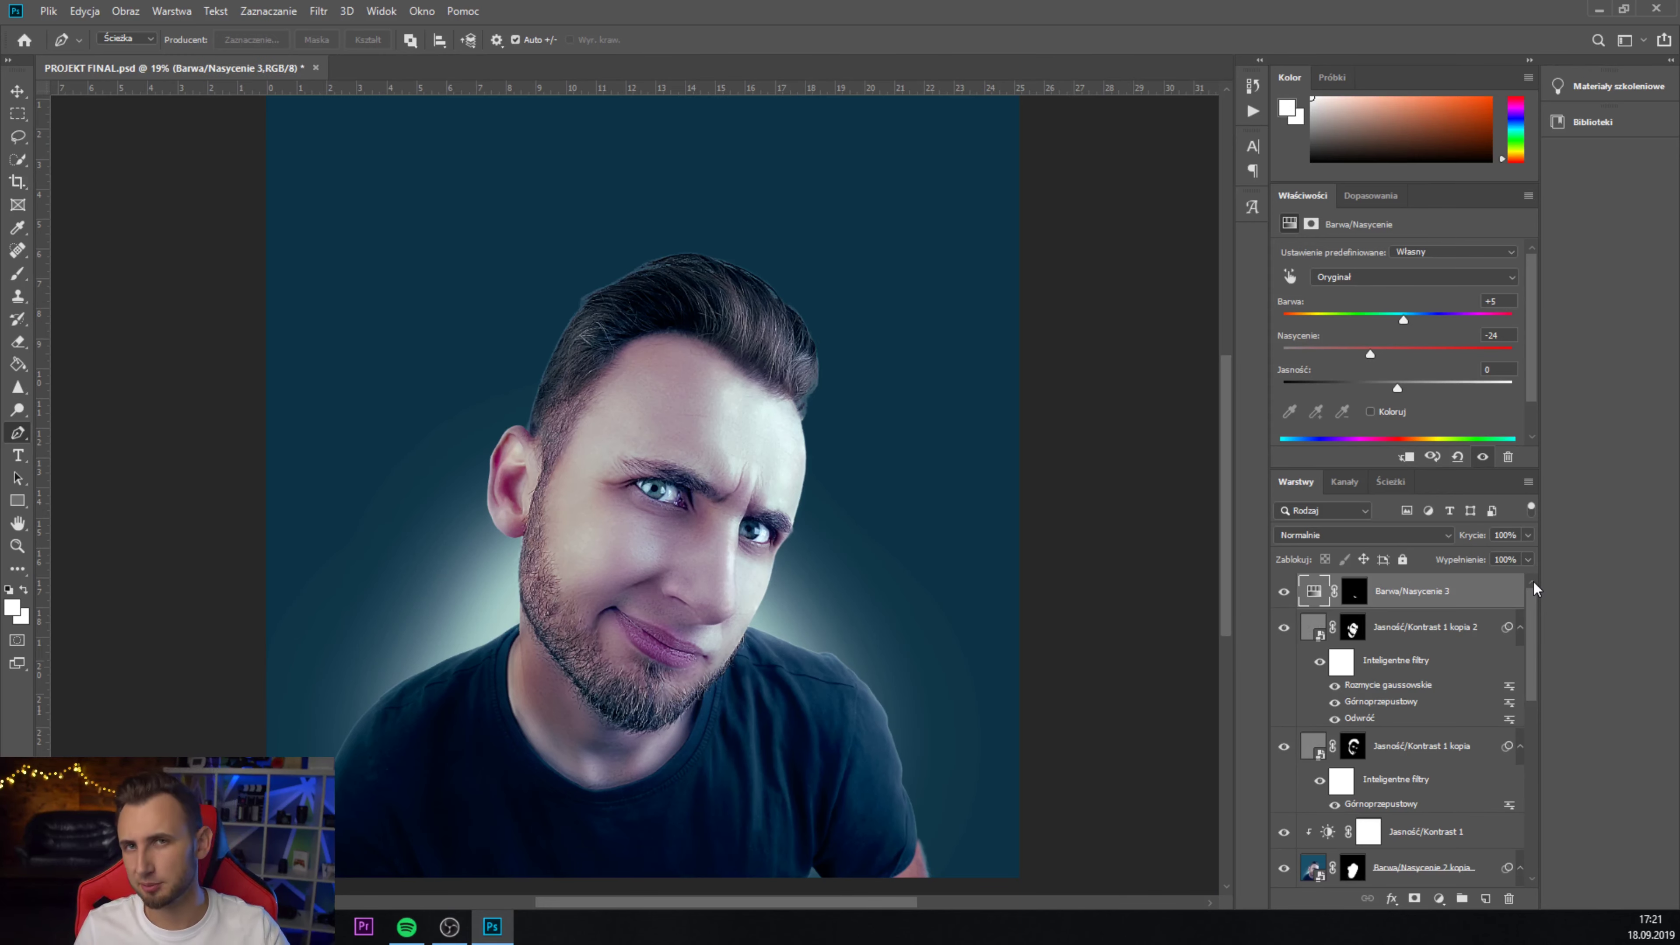
- Add Brightness/Contrast with contrast 16 and Levels with the white point at 234
click(1371, 194)
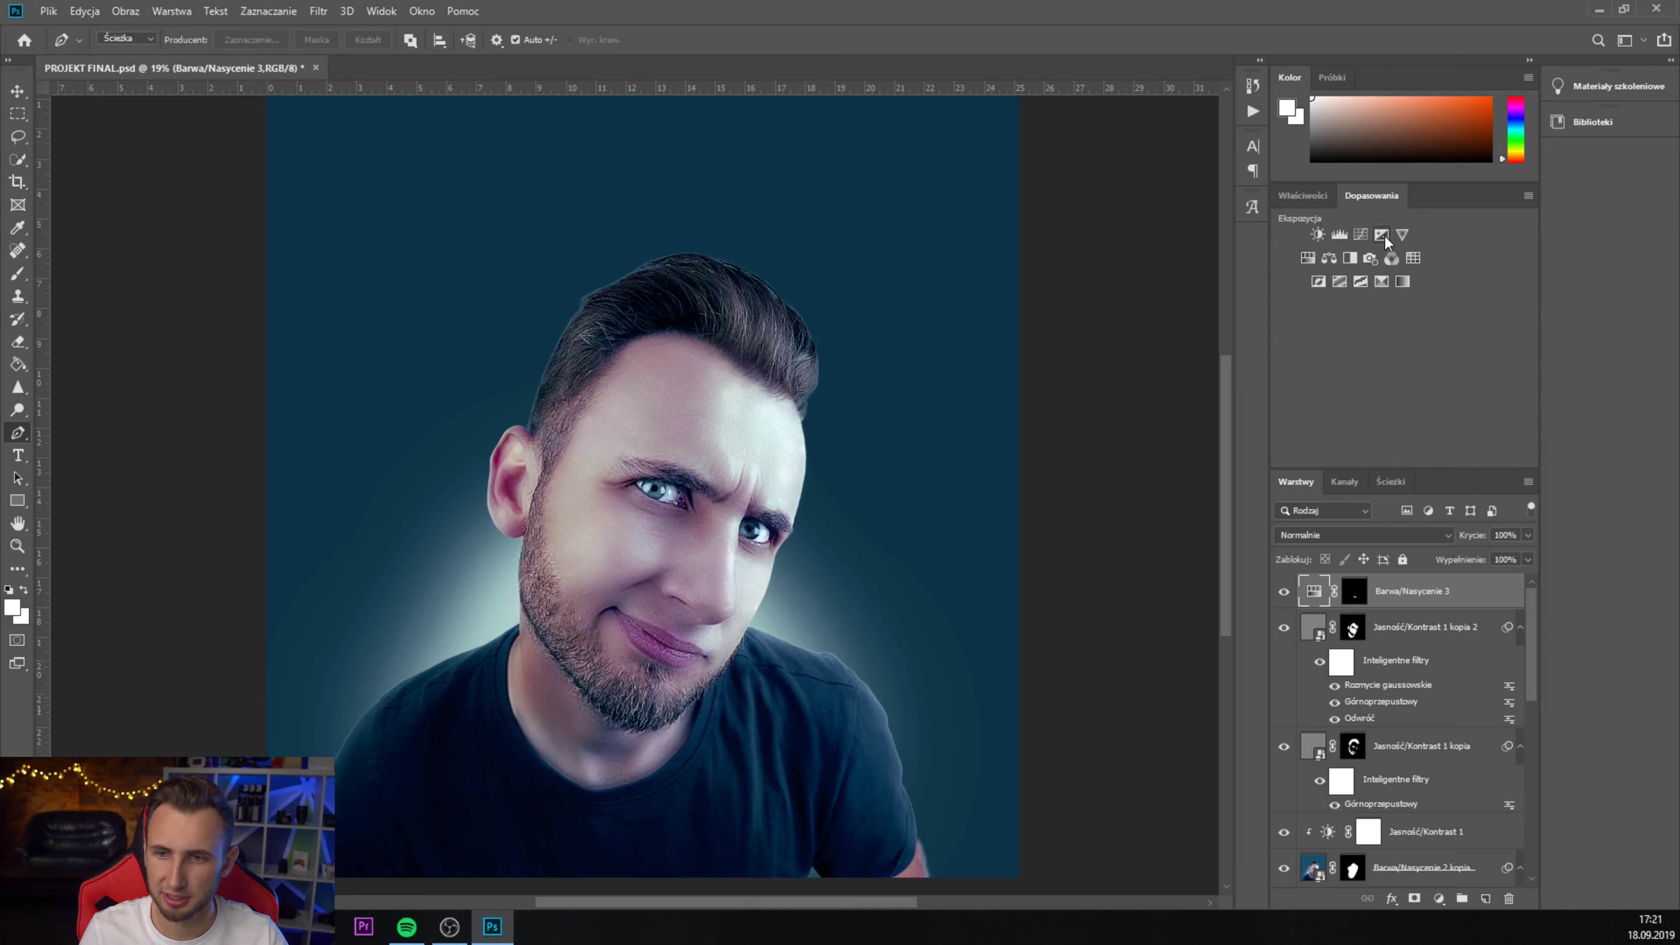
click(1319, 234)
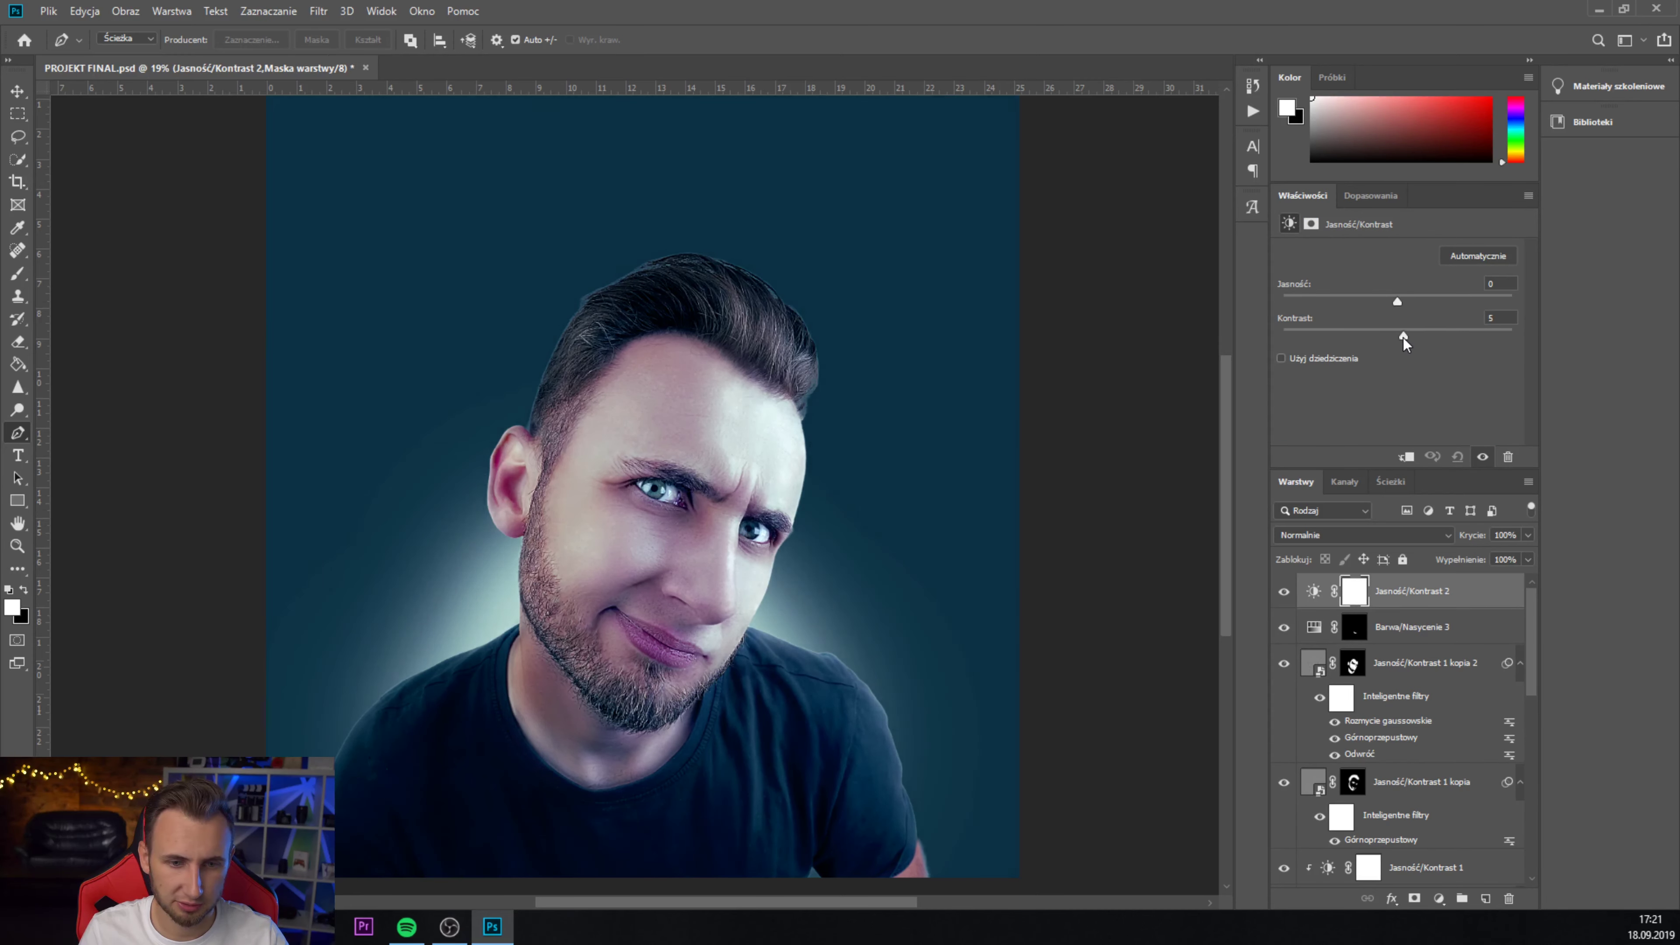
drag(1422, 340, 1415, 339)
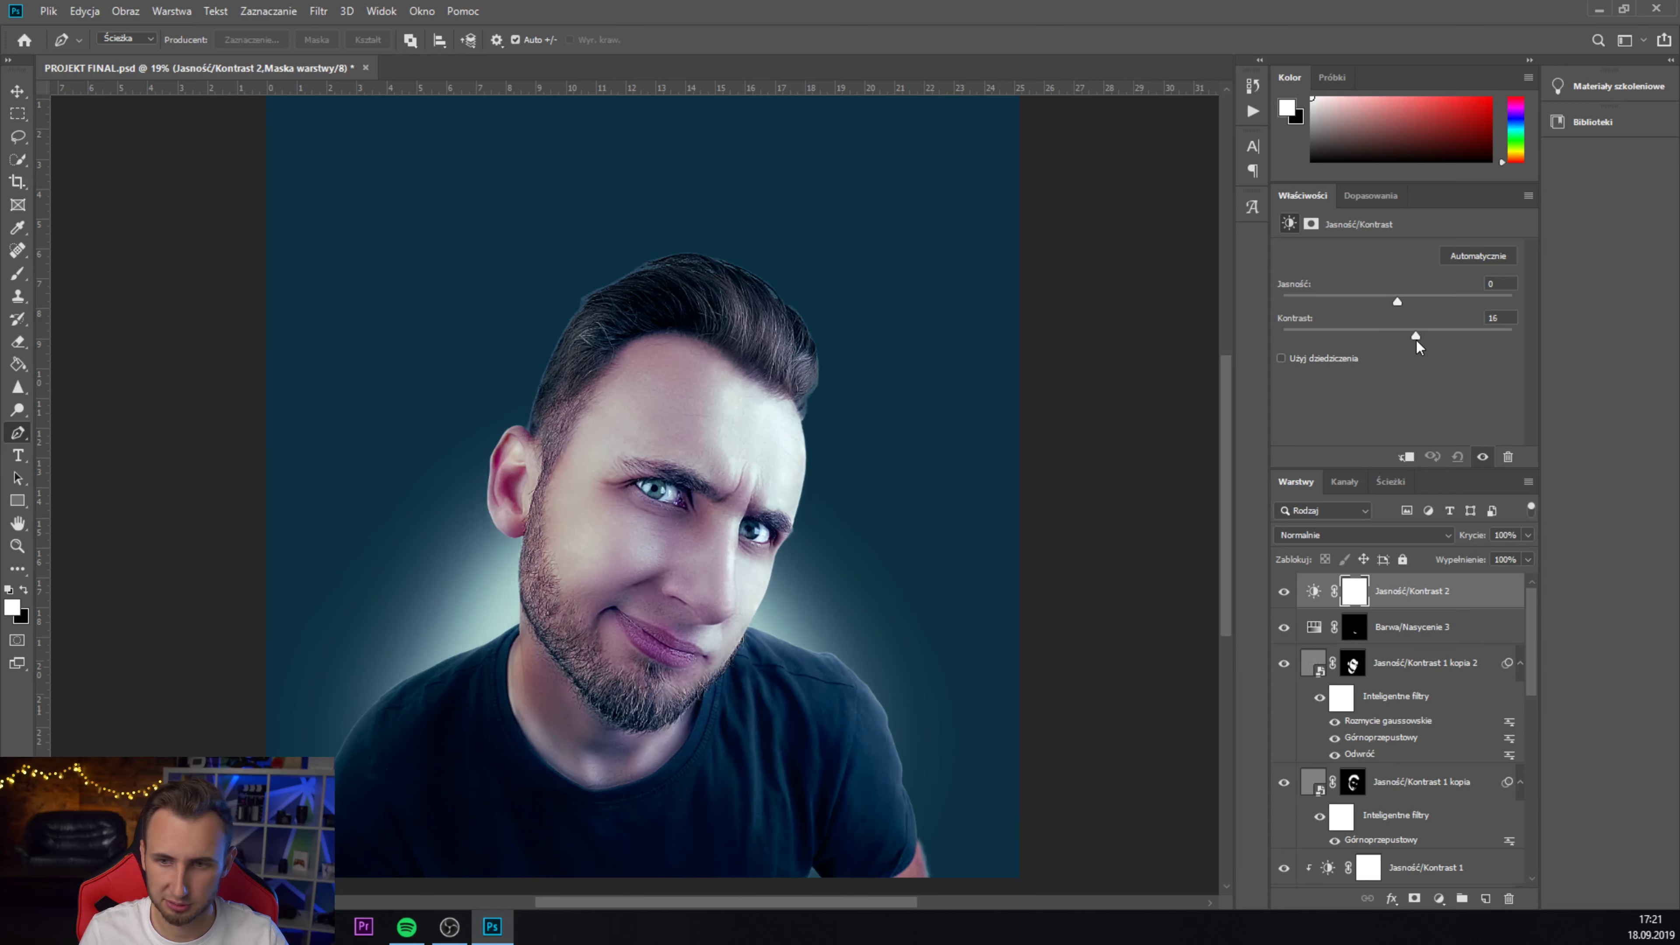
click(1370, 195)
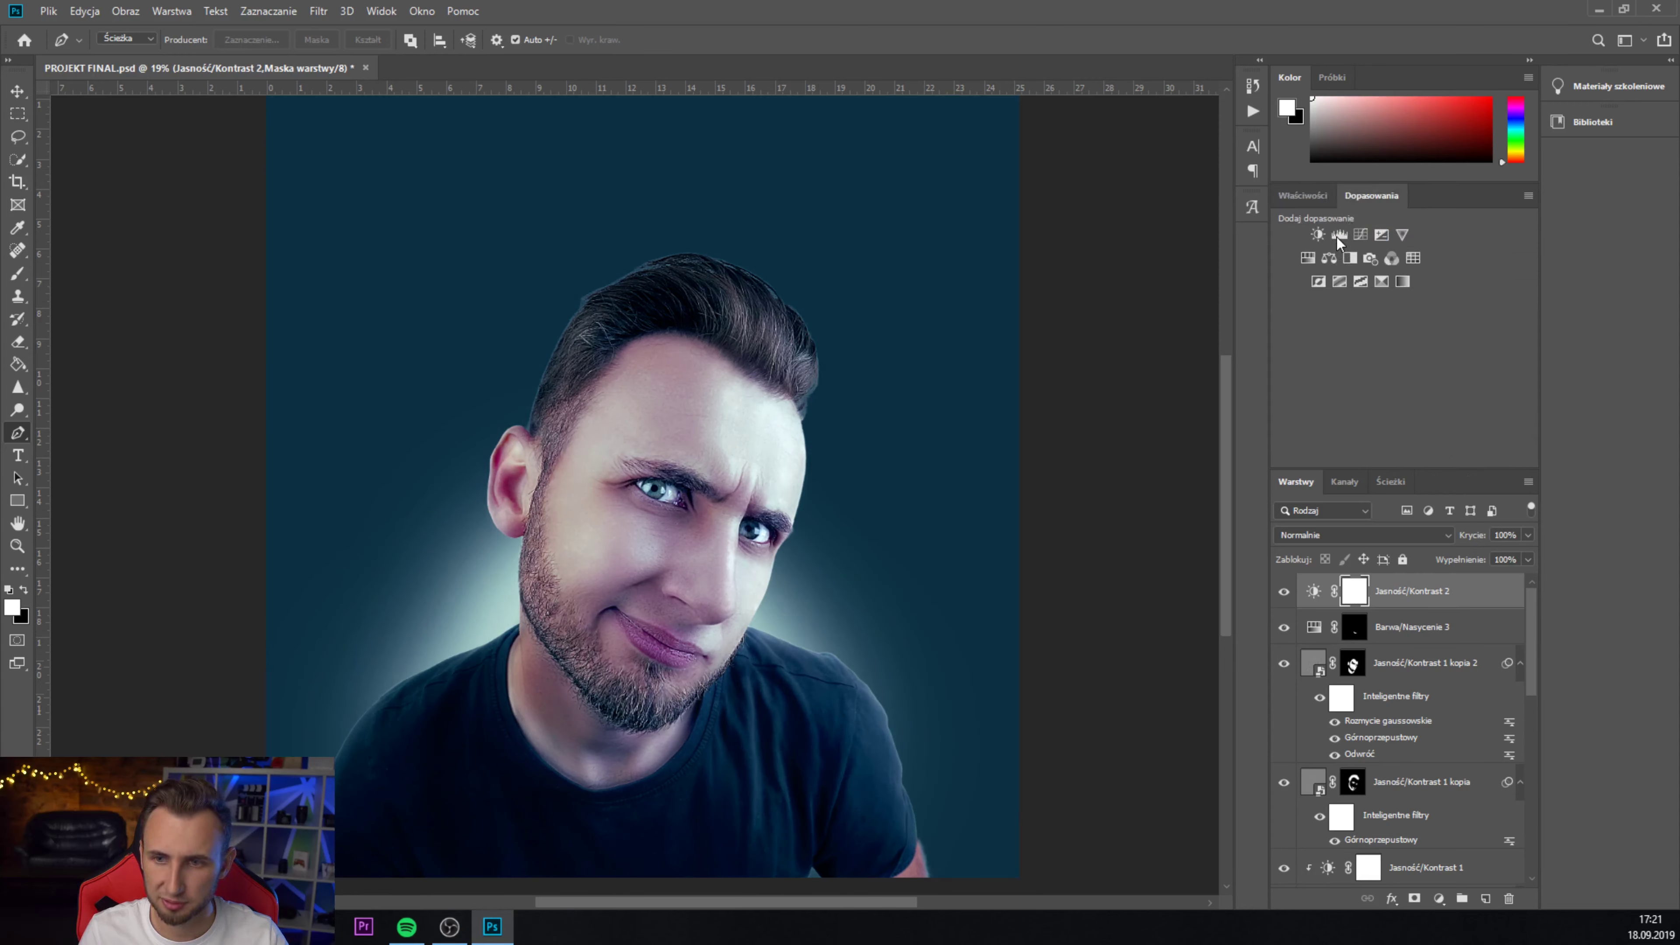
click(1338, 235)
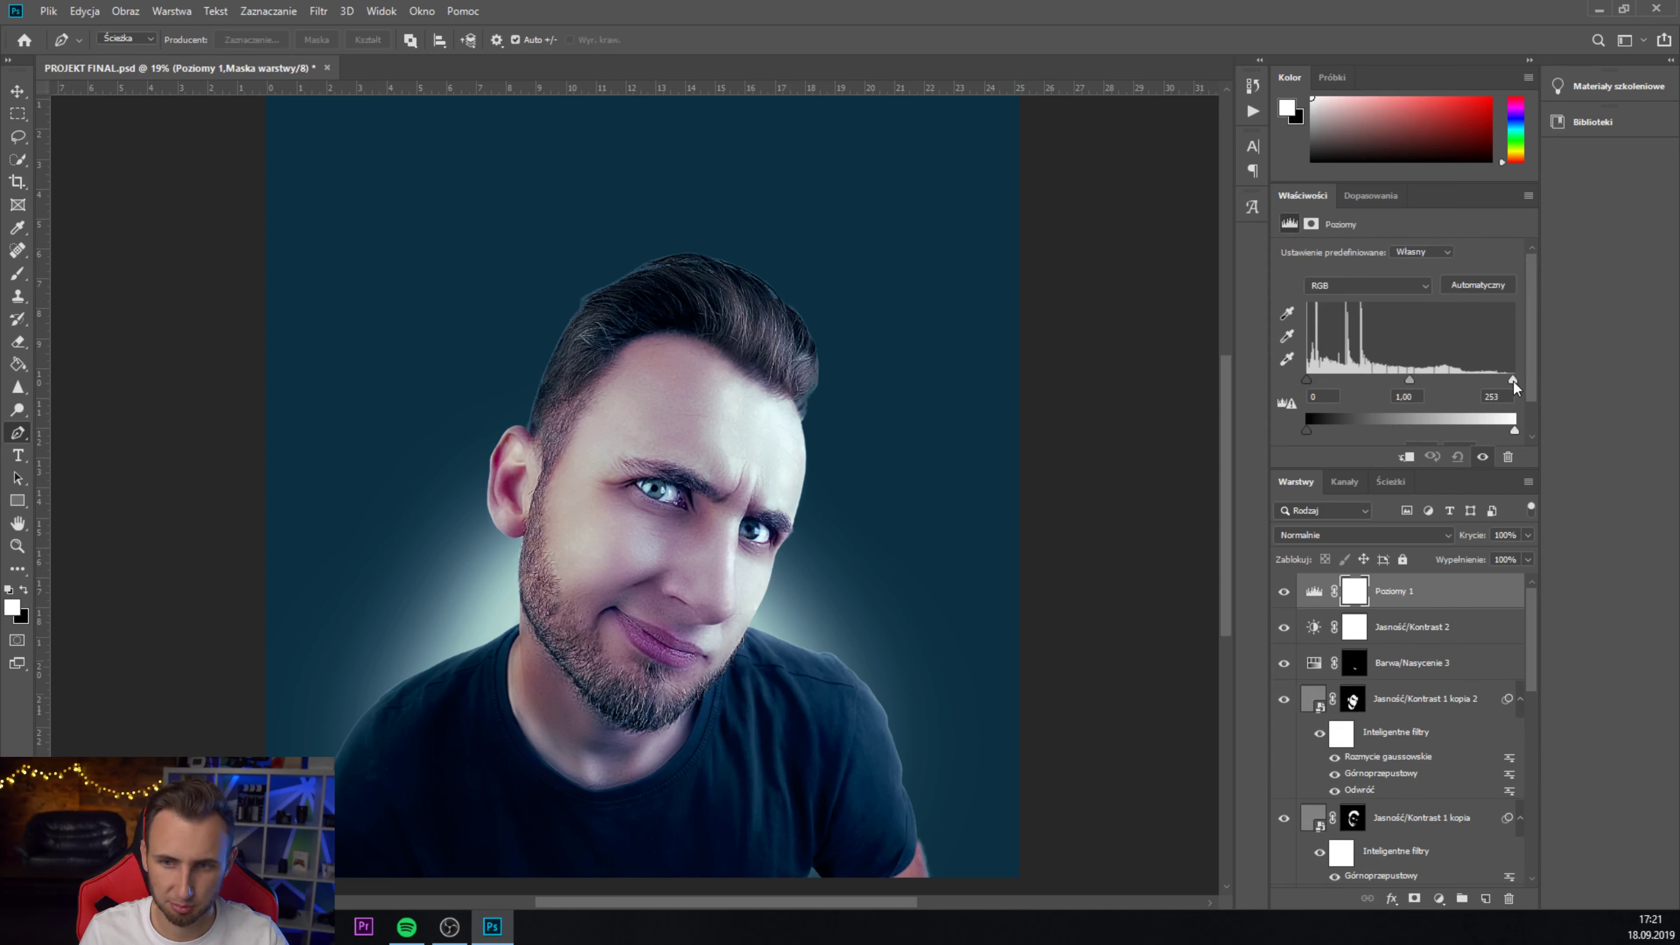
drag(1515, 380, 1498, 379)
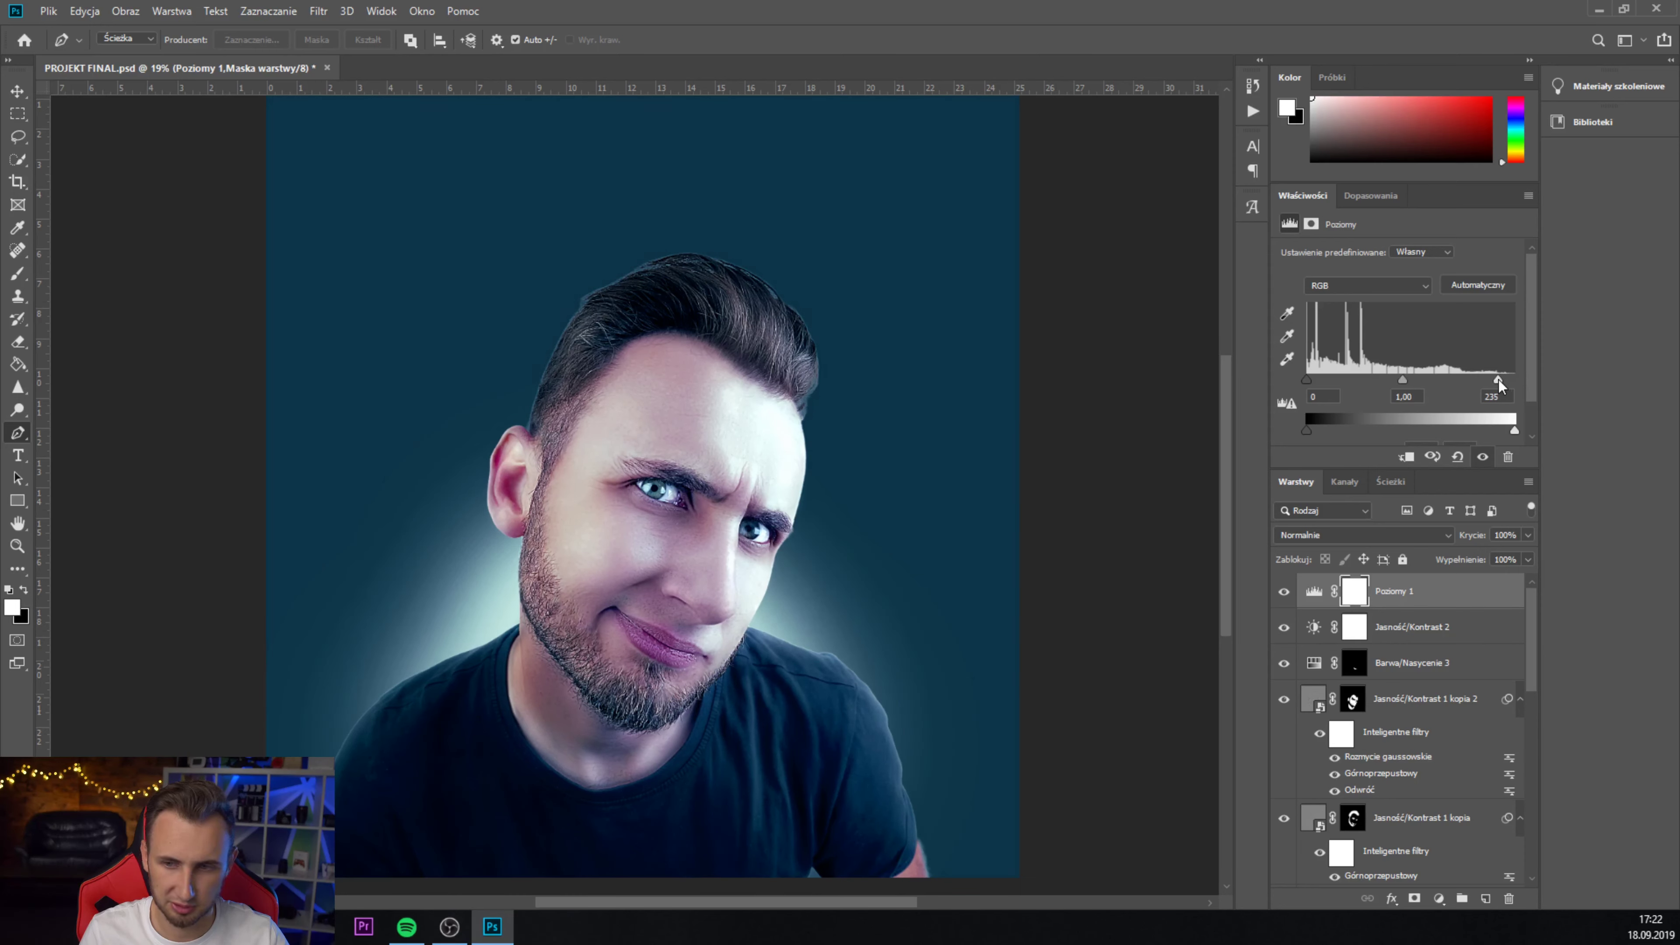
- Add a Vibrance layer (vibrance +10, saturation +31) and an Exposure adjustment layer
click(1366, 196)
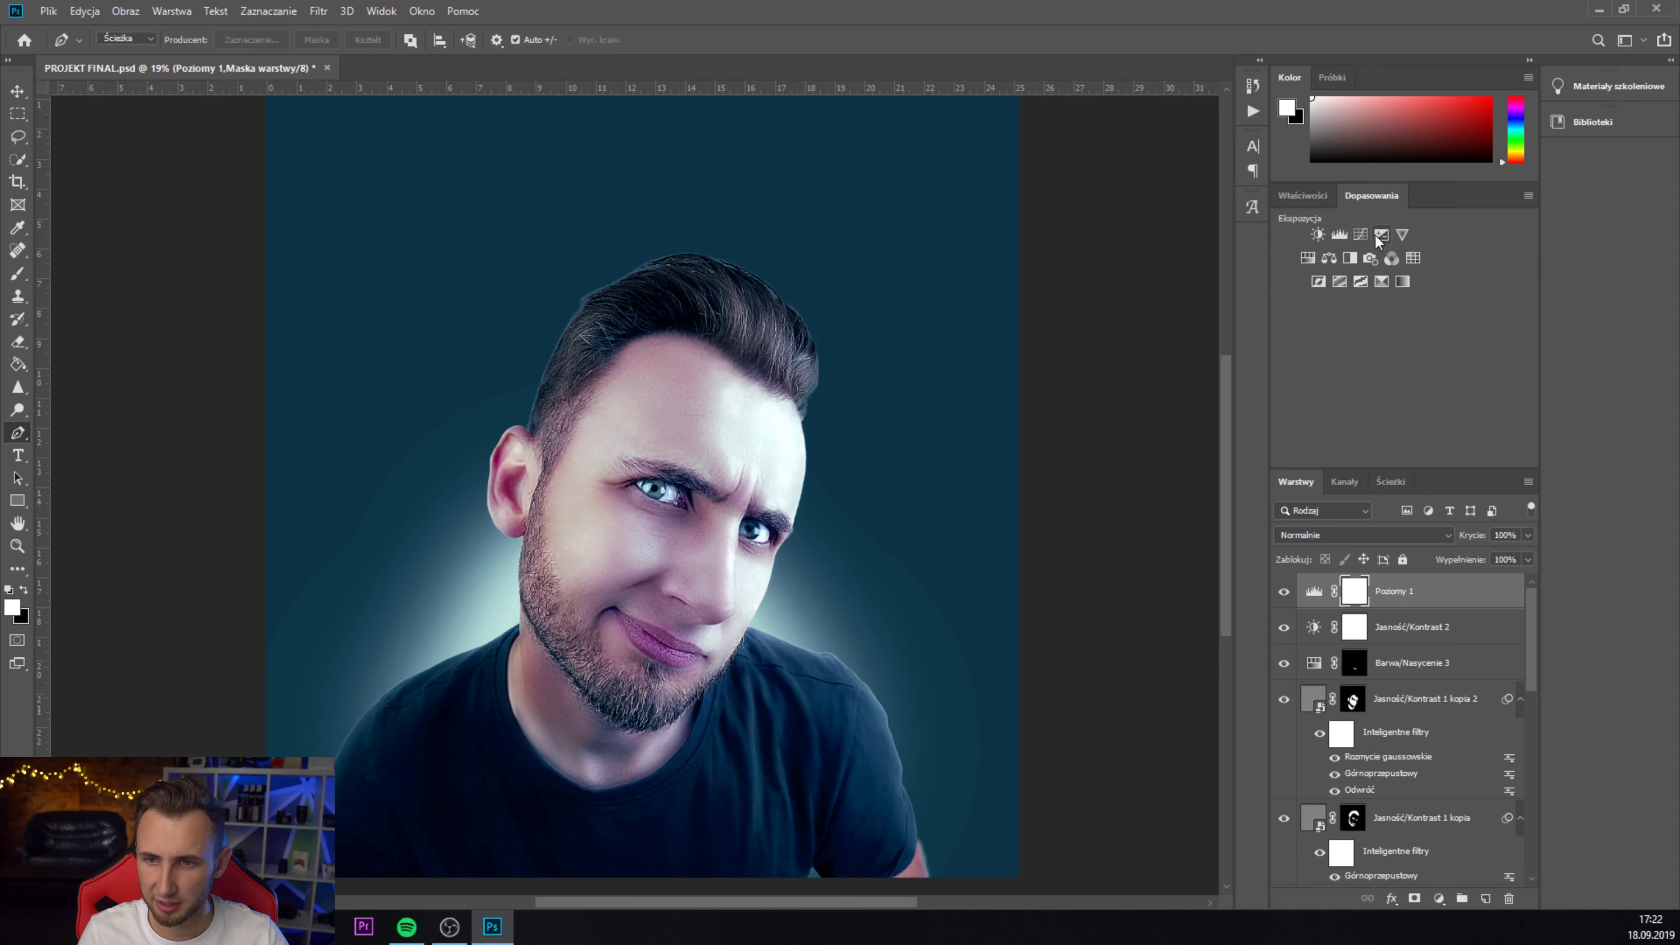
click(1403, 234)
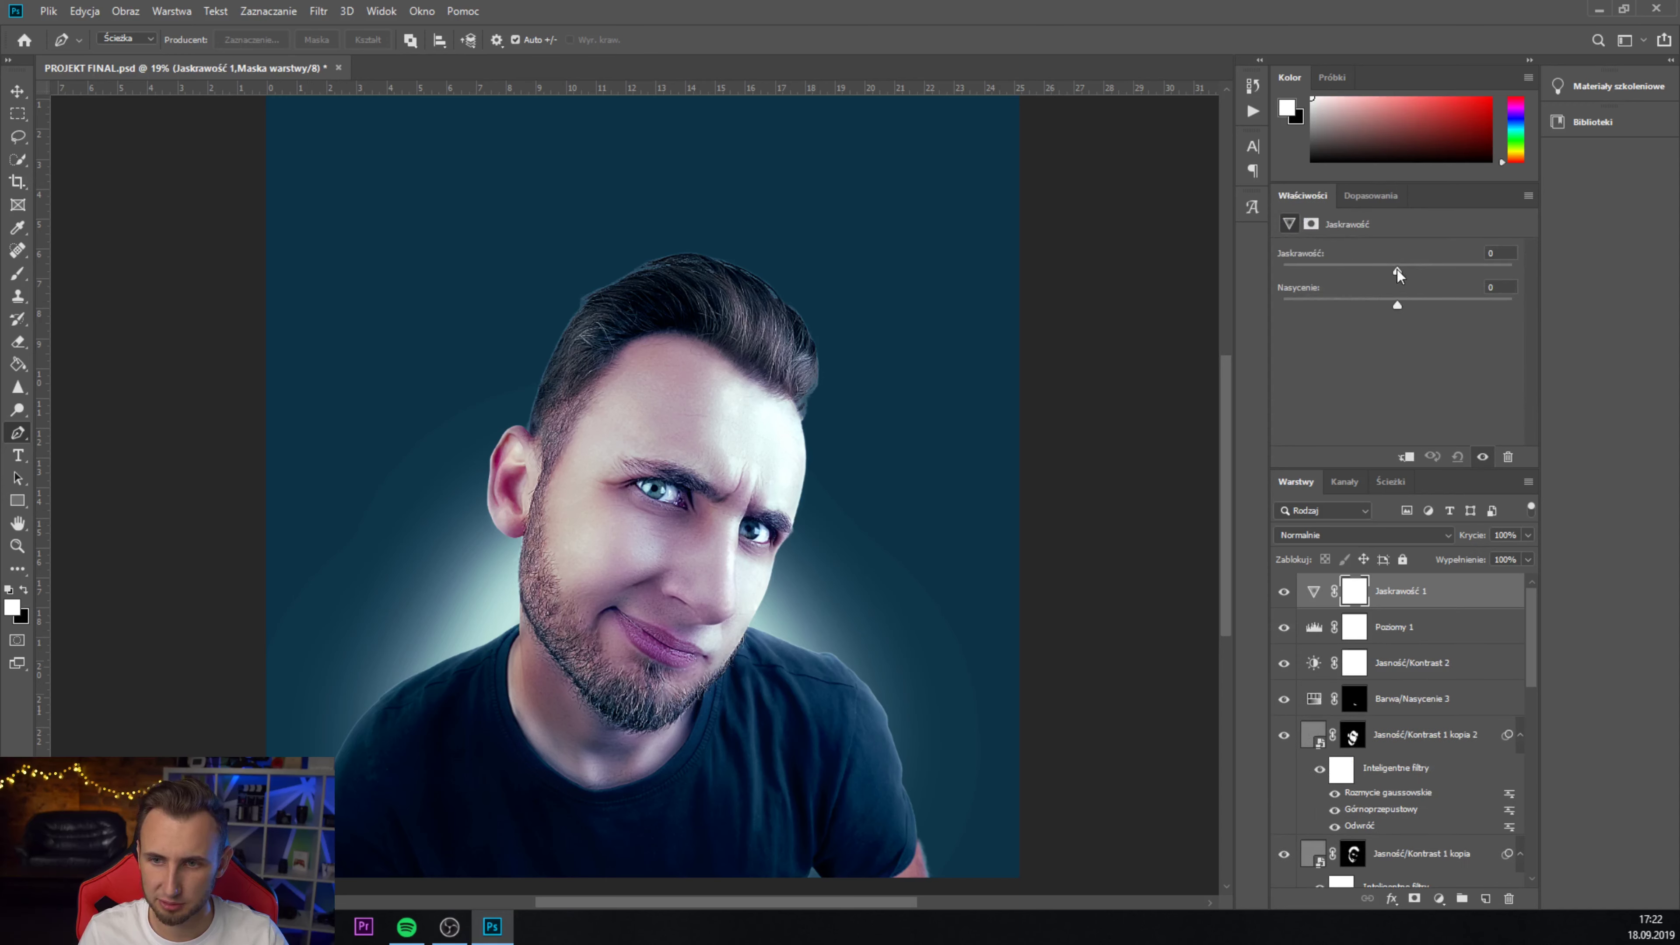
drag(1396, 269, 1407, 305)
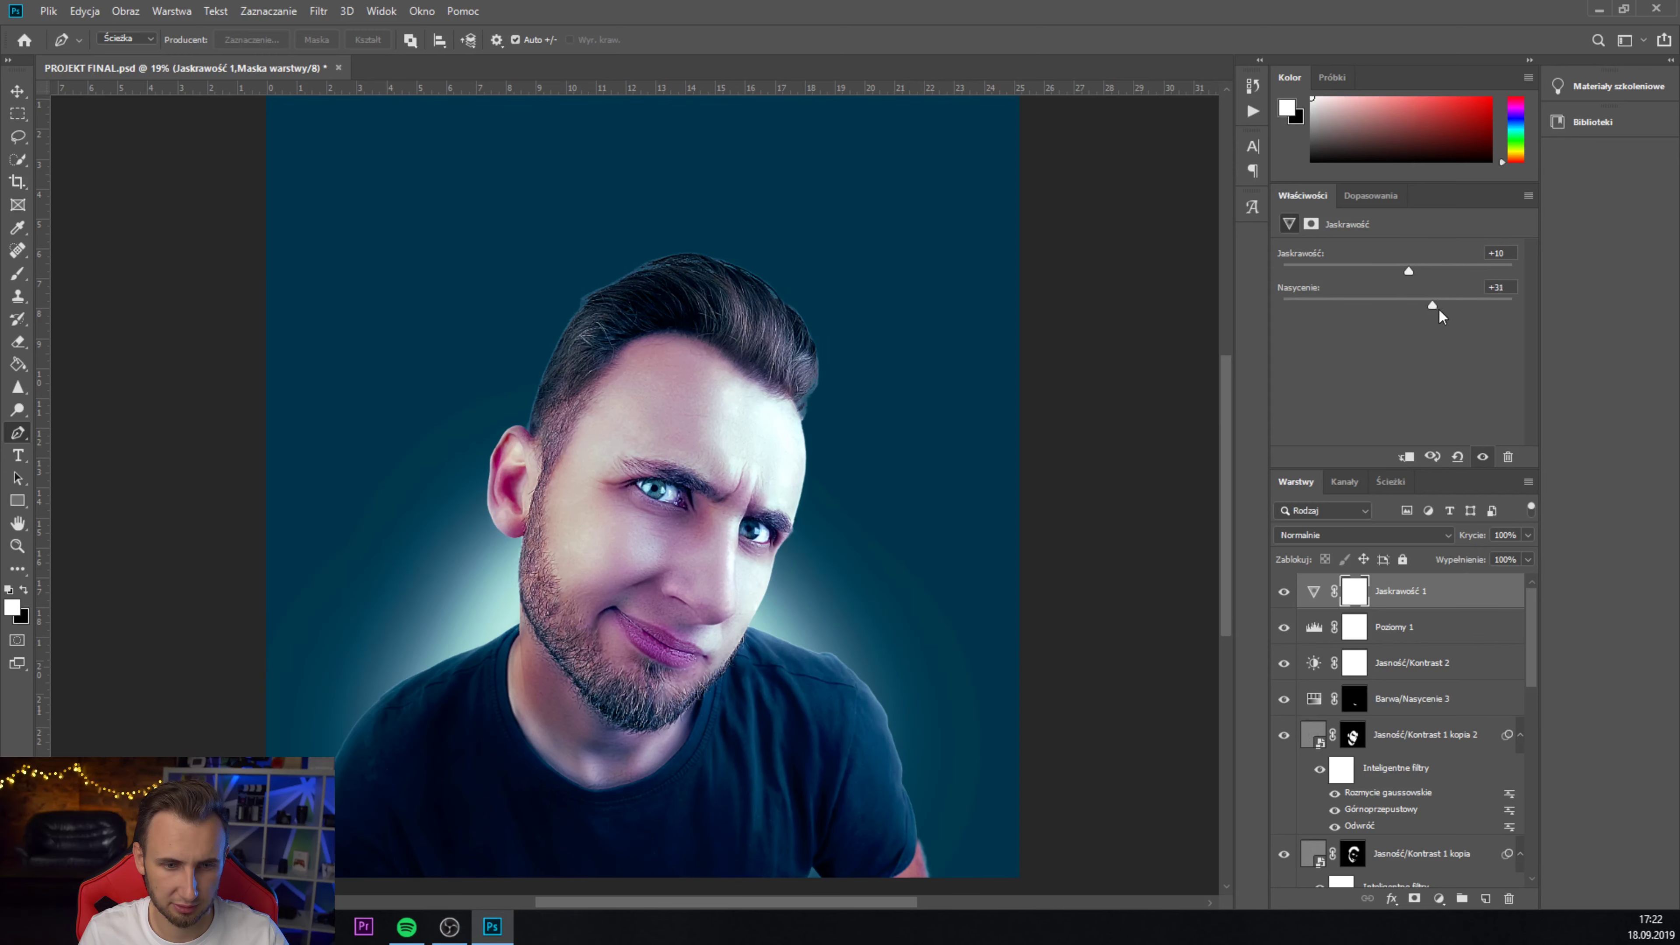
click(1370, 195)
click(1382, 235)
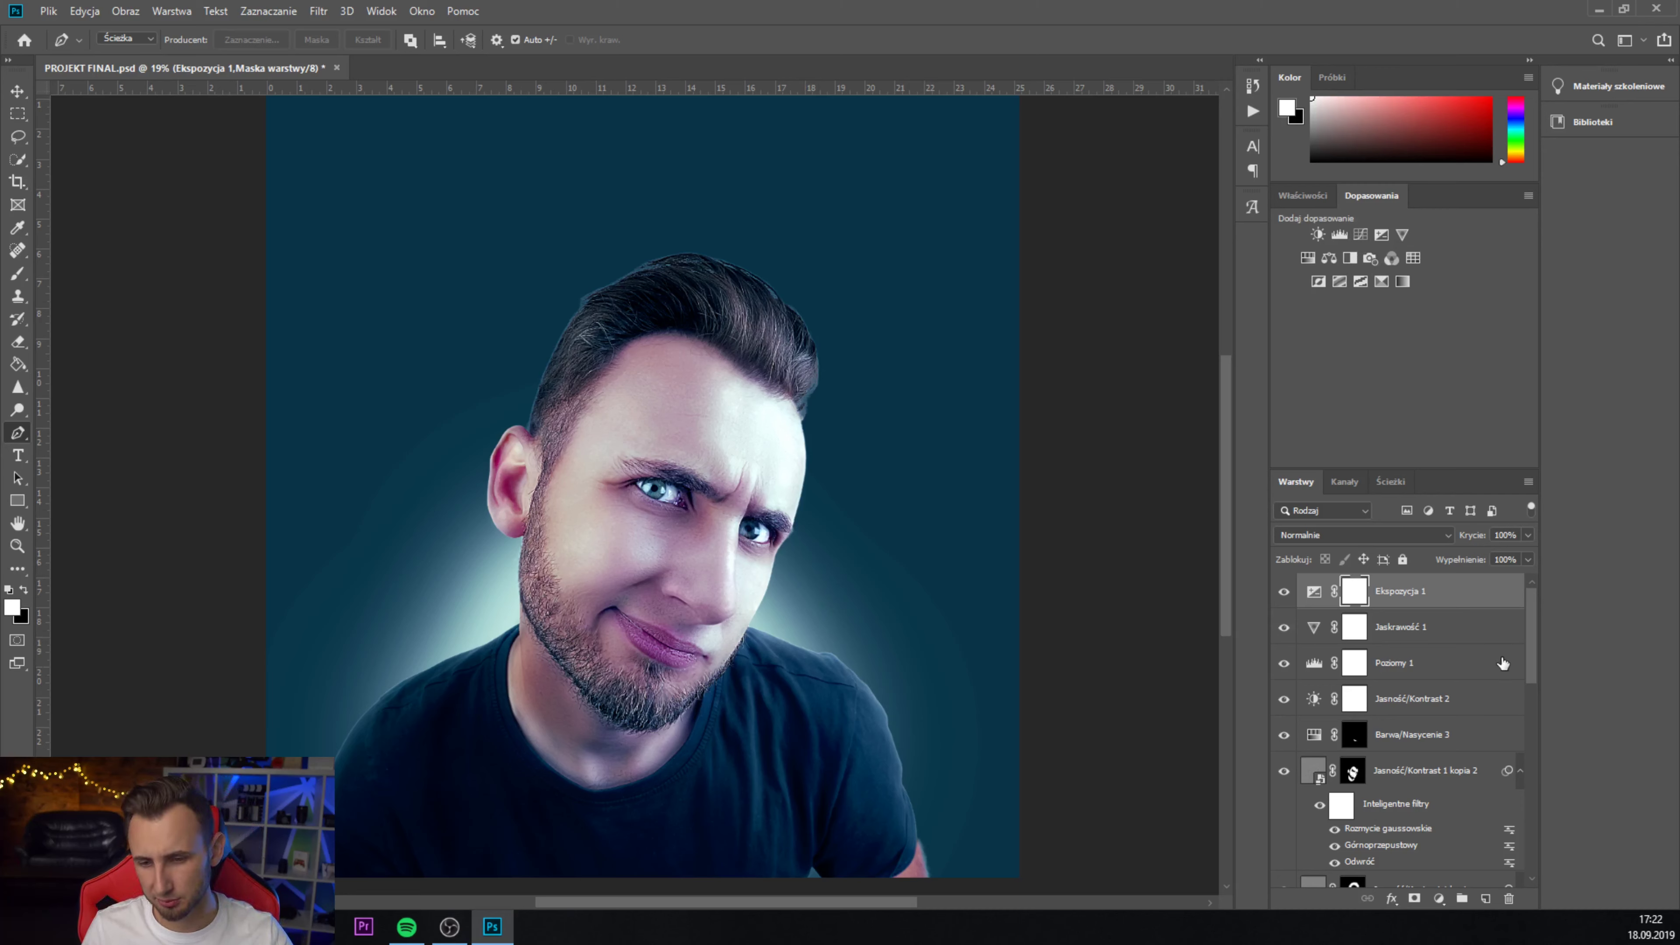
scroll(1455, 695, down, 5)
scroll(1422, 794, down, 3)
- Darken the TŁO overlay colour to deeper grey, set hue -7, and shift midtones +11 toward red
click(1421, 837)
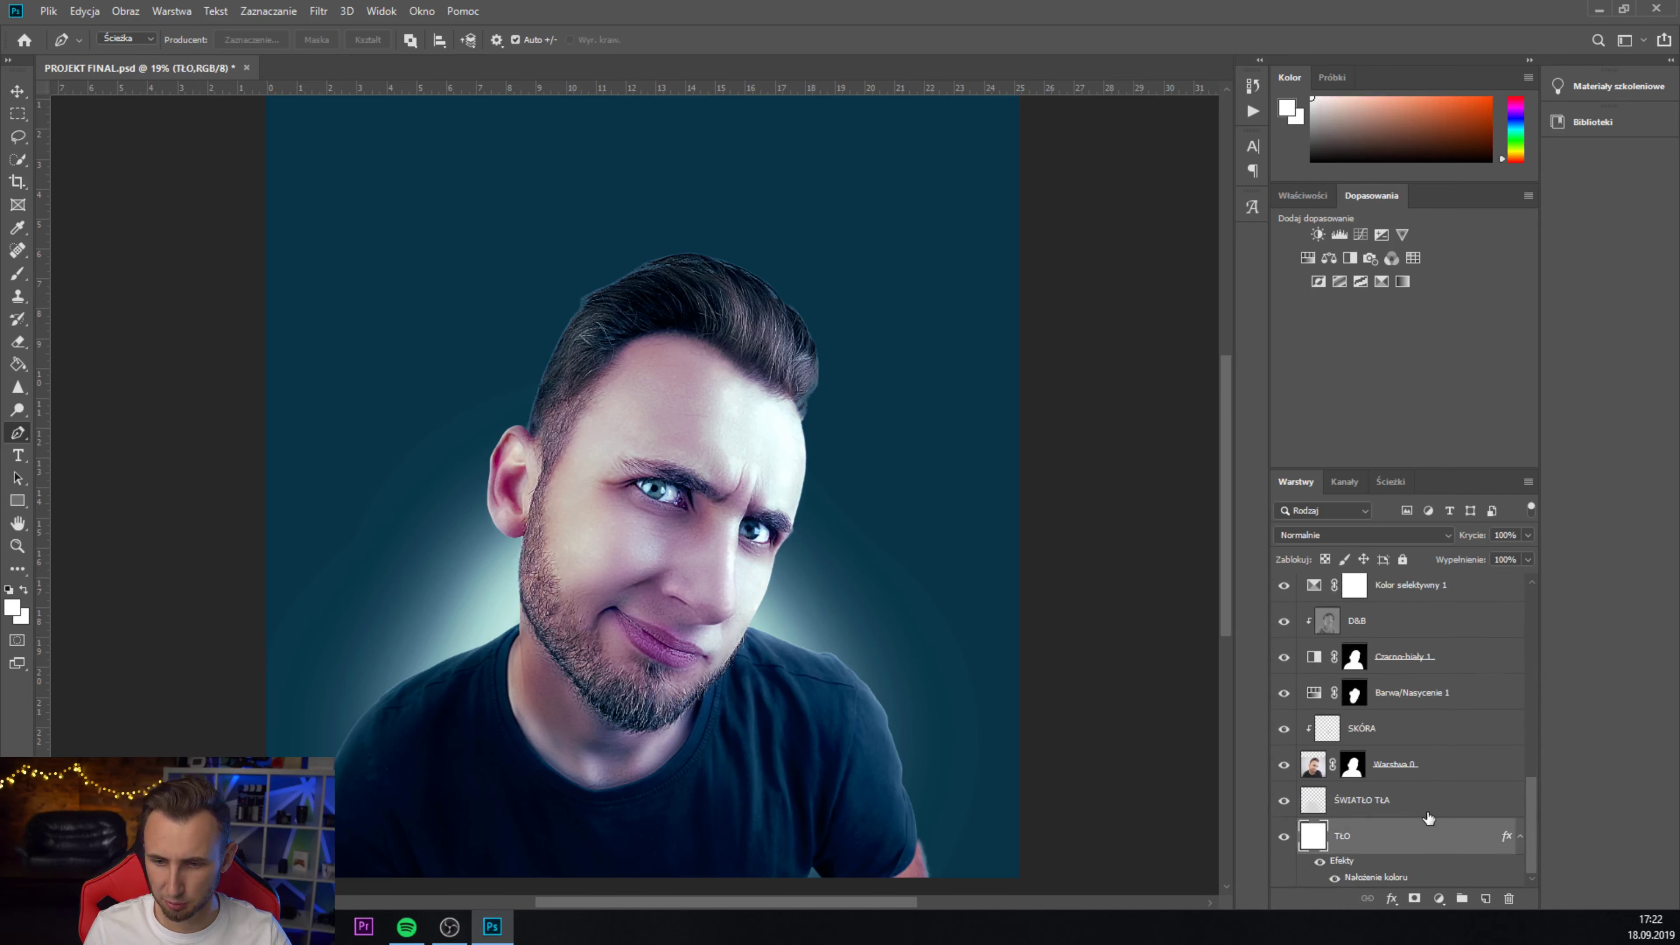
double_click(1425, 846)
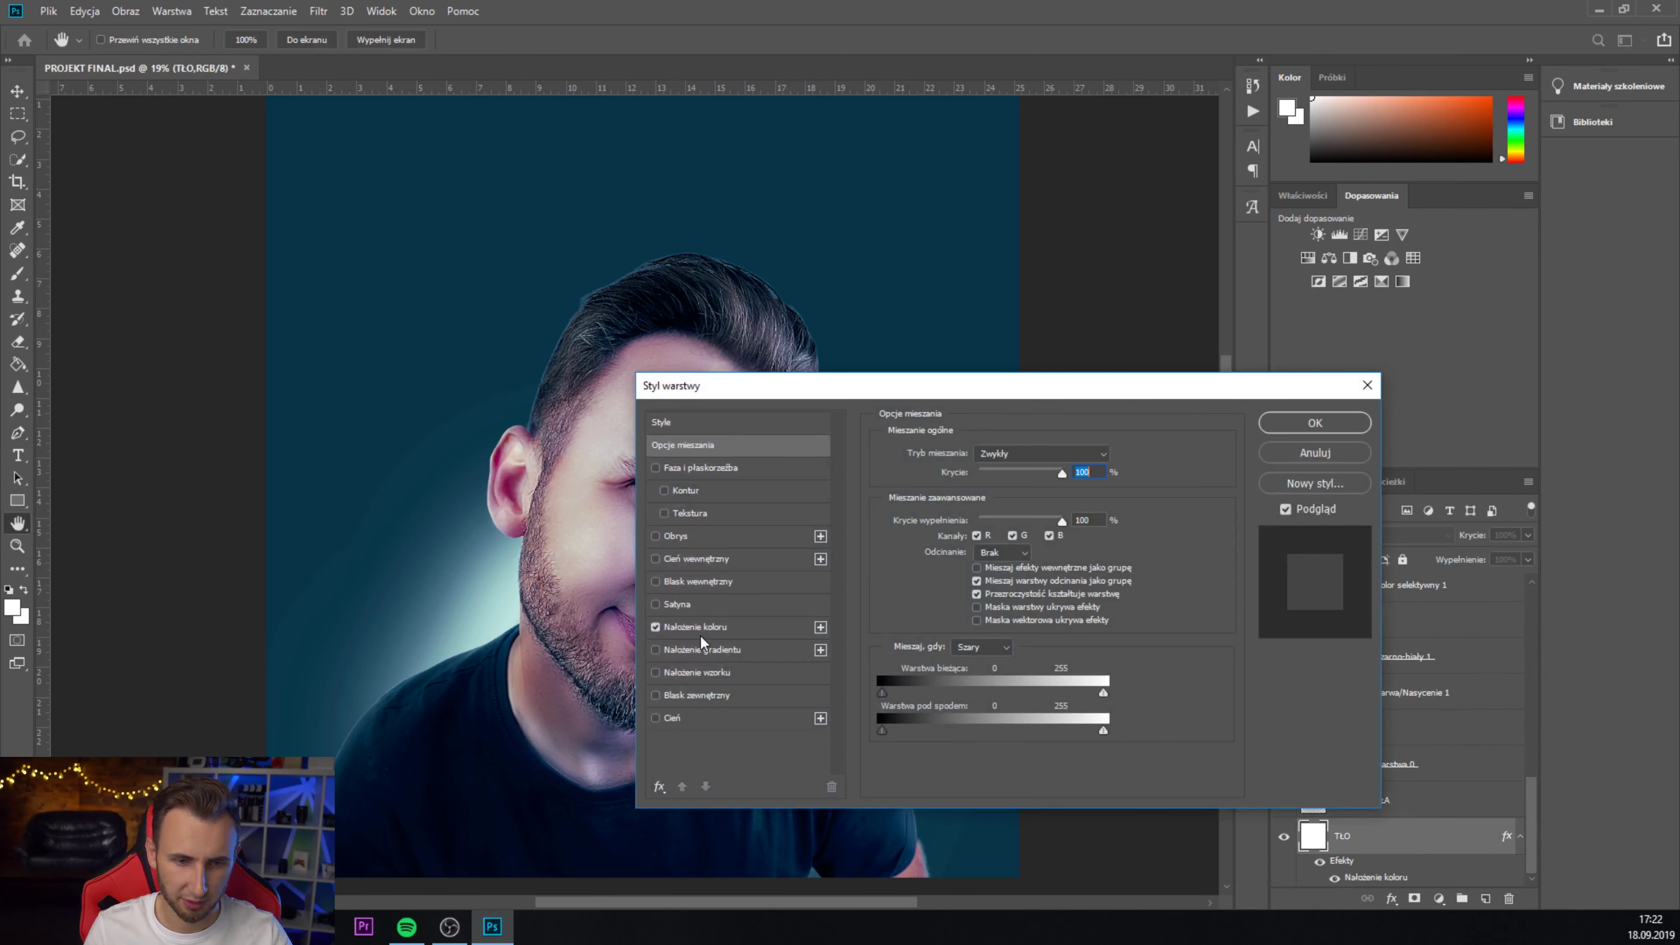
click(700, 629)
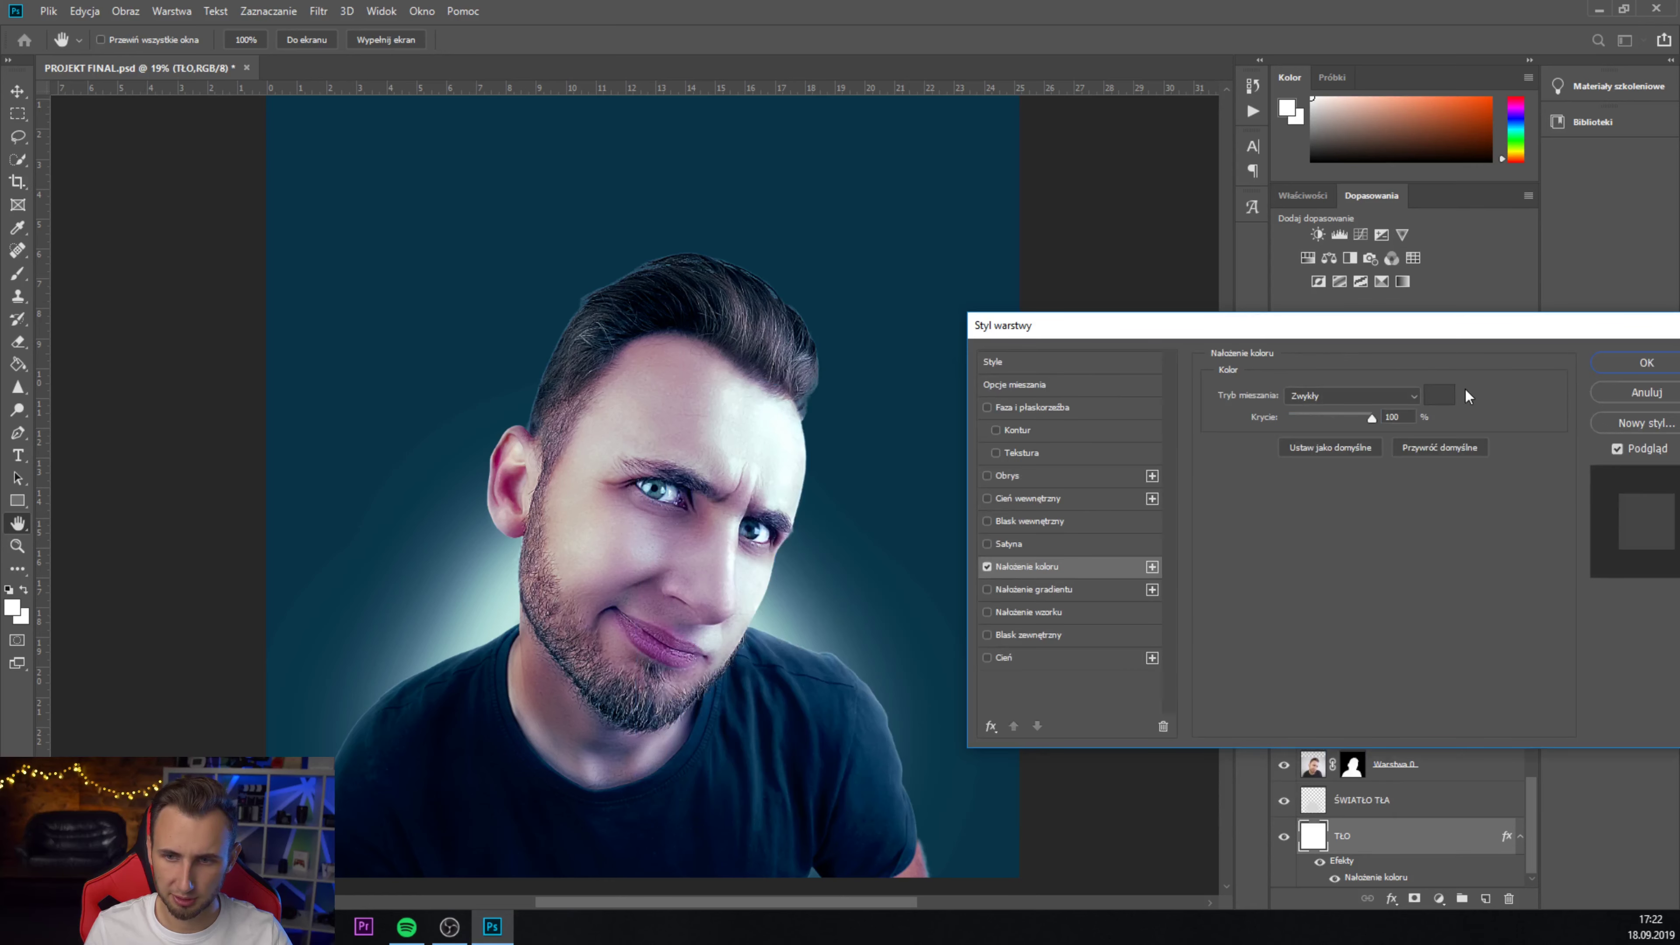
click(1439, 395)
drag(928, 587, 920, 588)
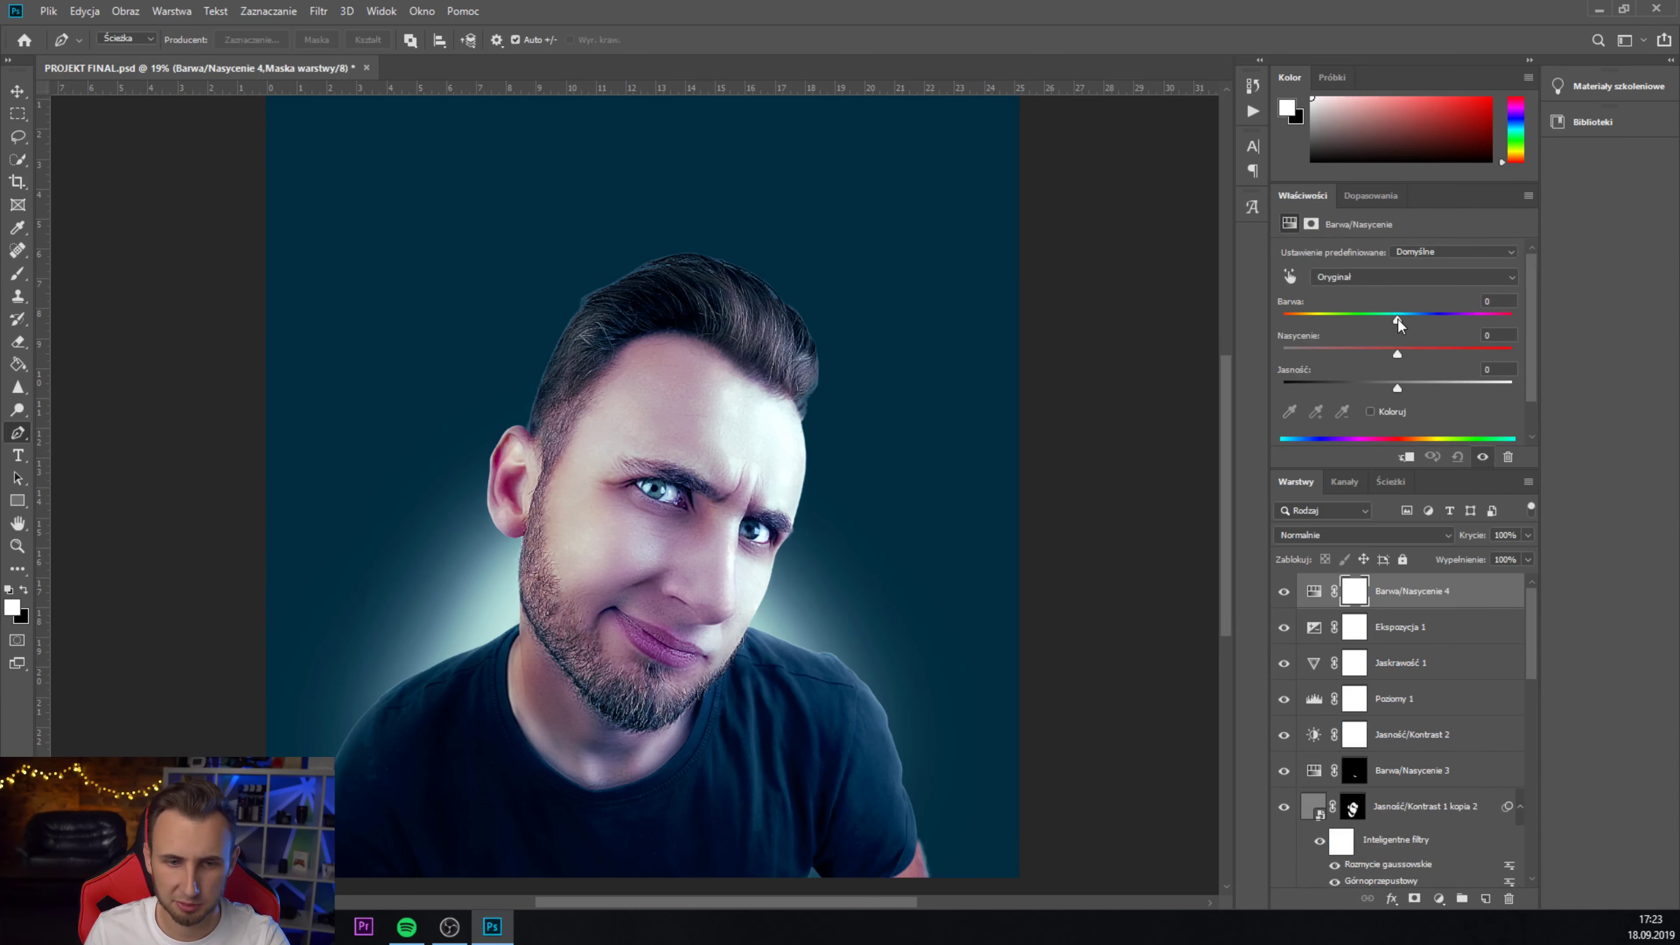
drag(1398, 319, 1389, 318)
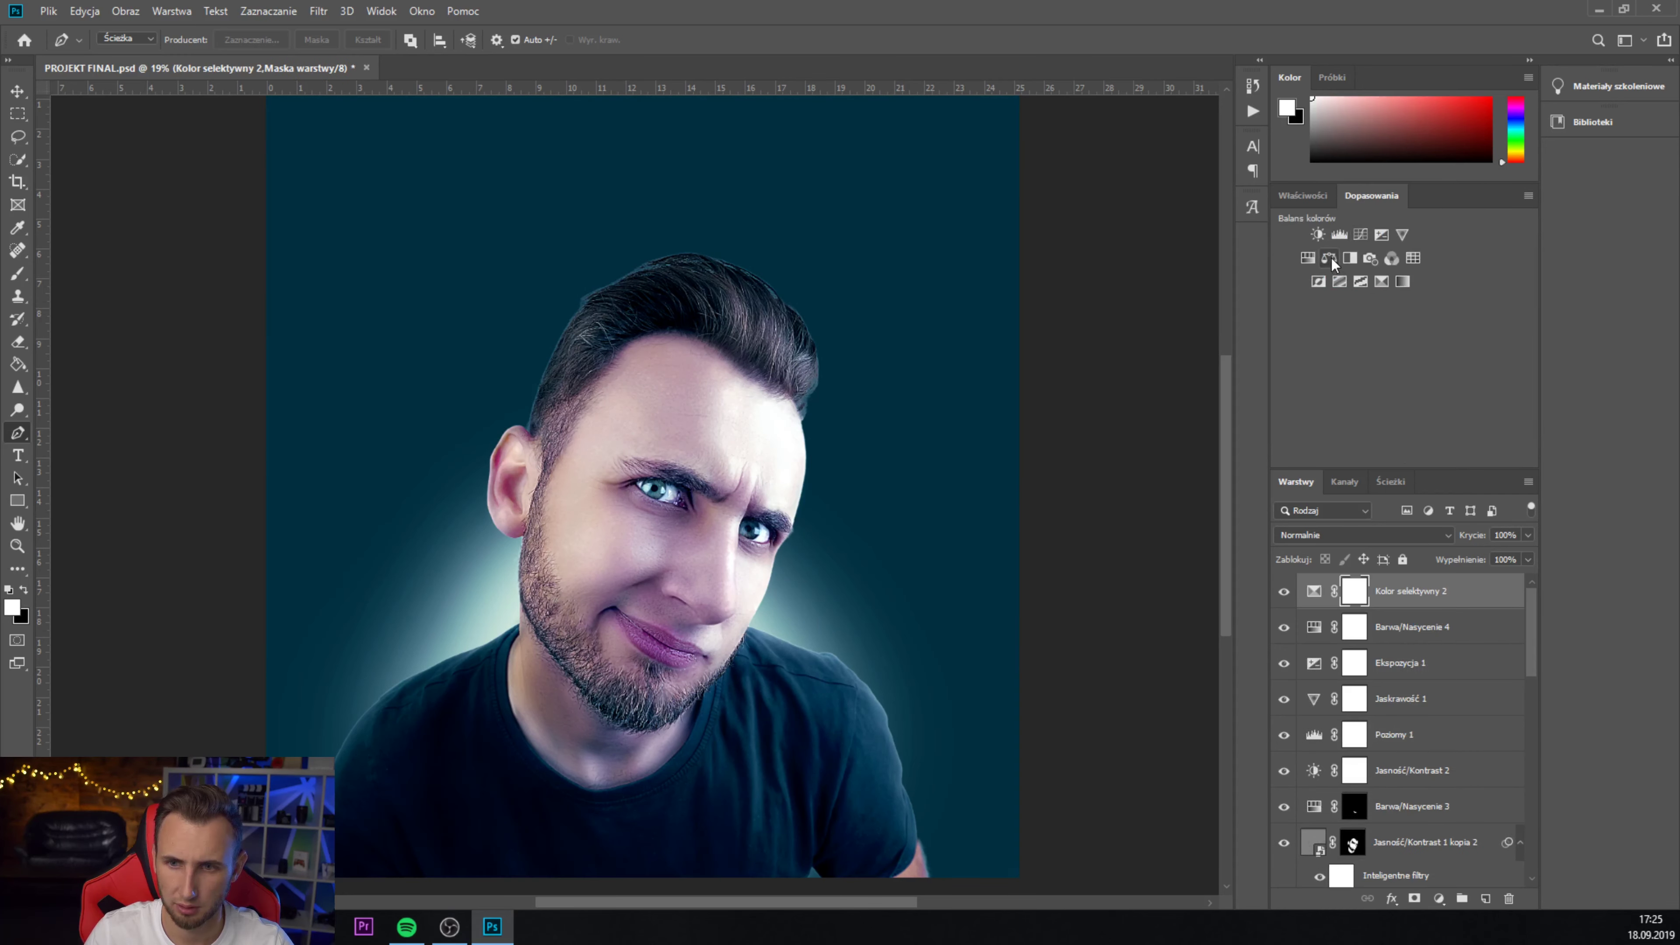
drag(1376, 294, 1380, 294)
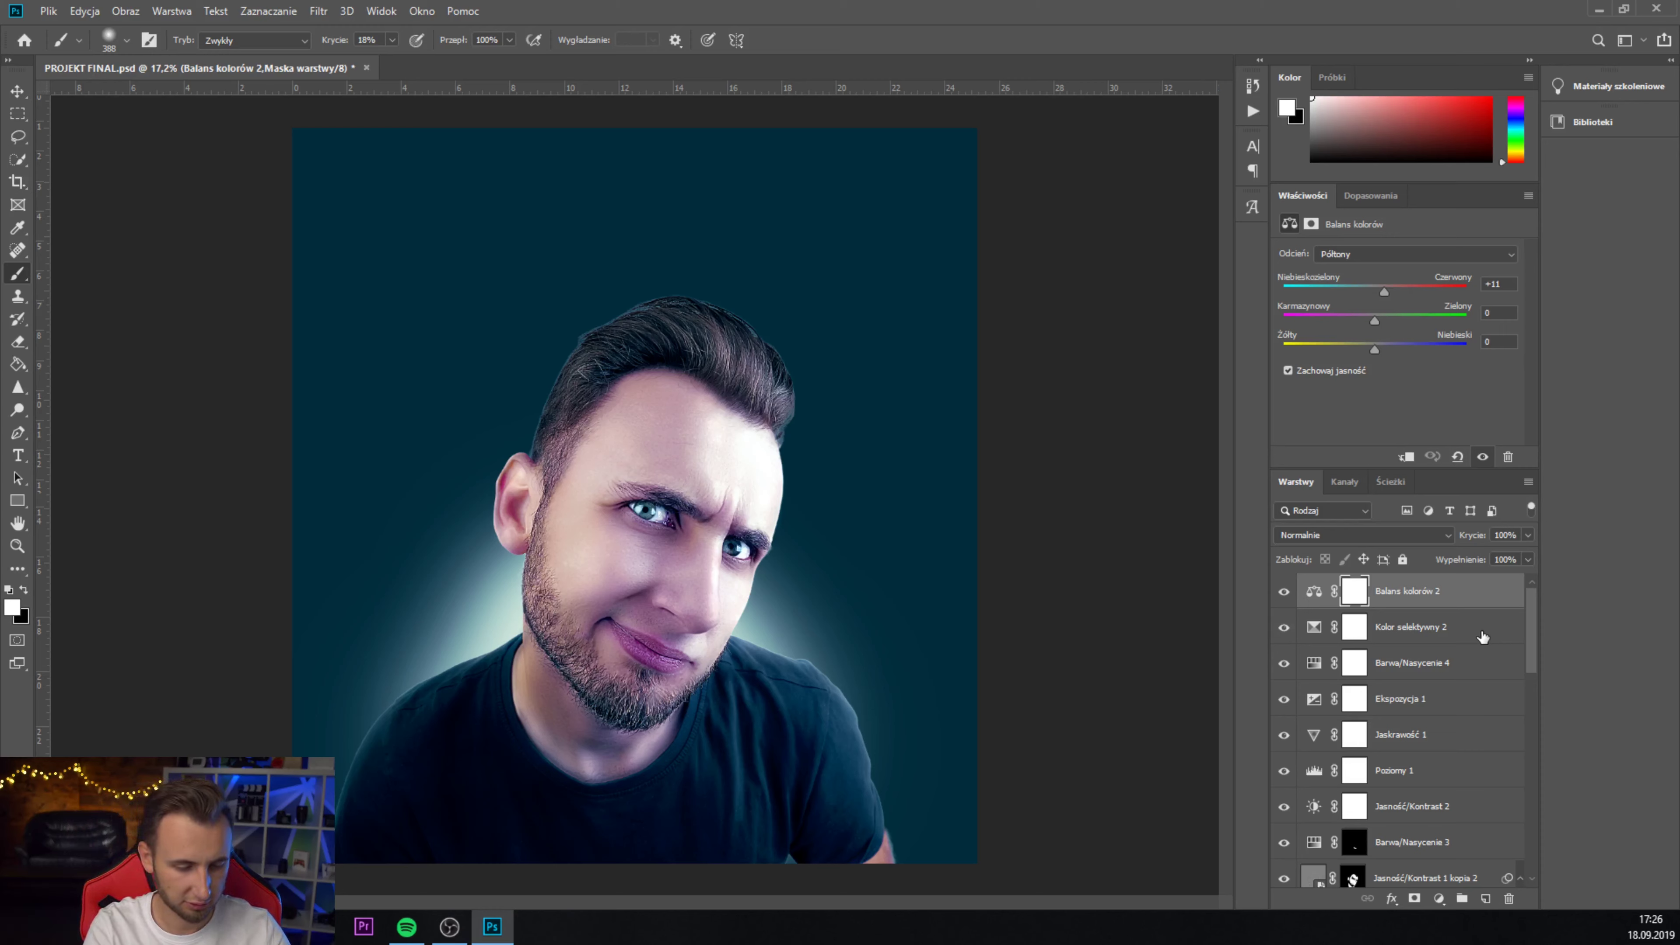
- Create a new Kolor (Color) blend-mode layer named ŚWIATŁO FINAL
key(ctrl+shift+n)
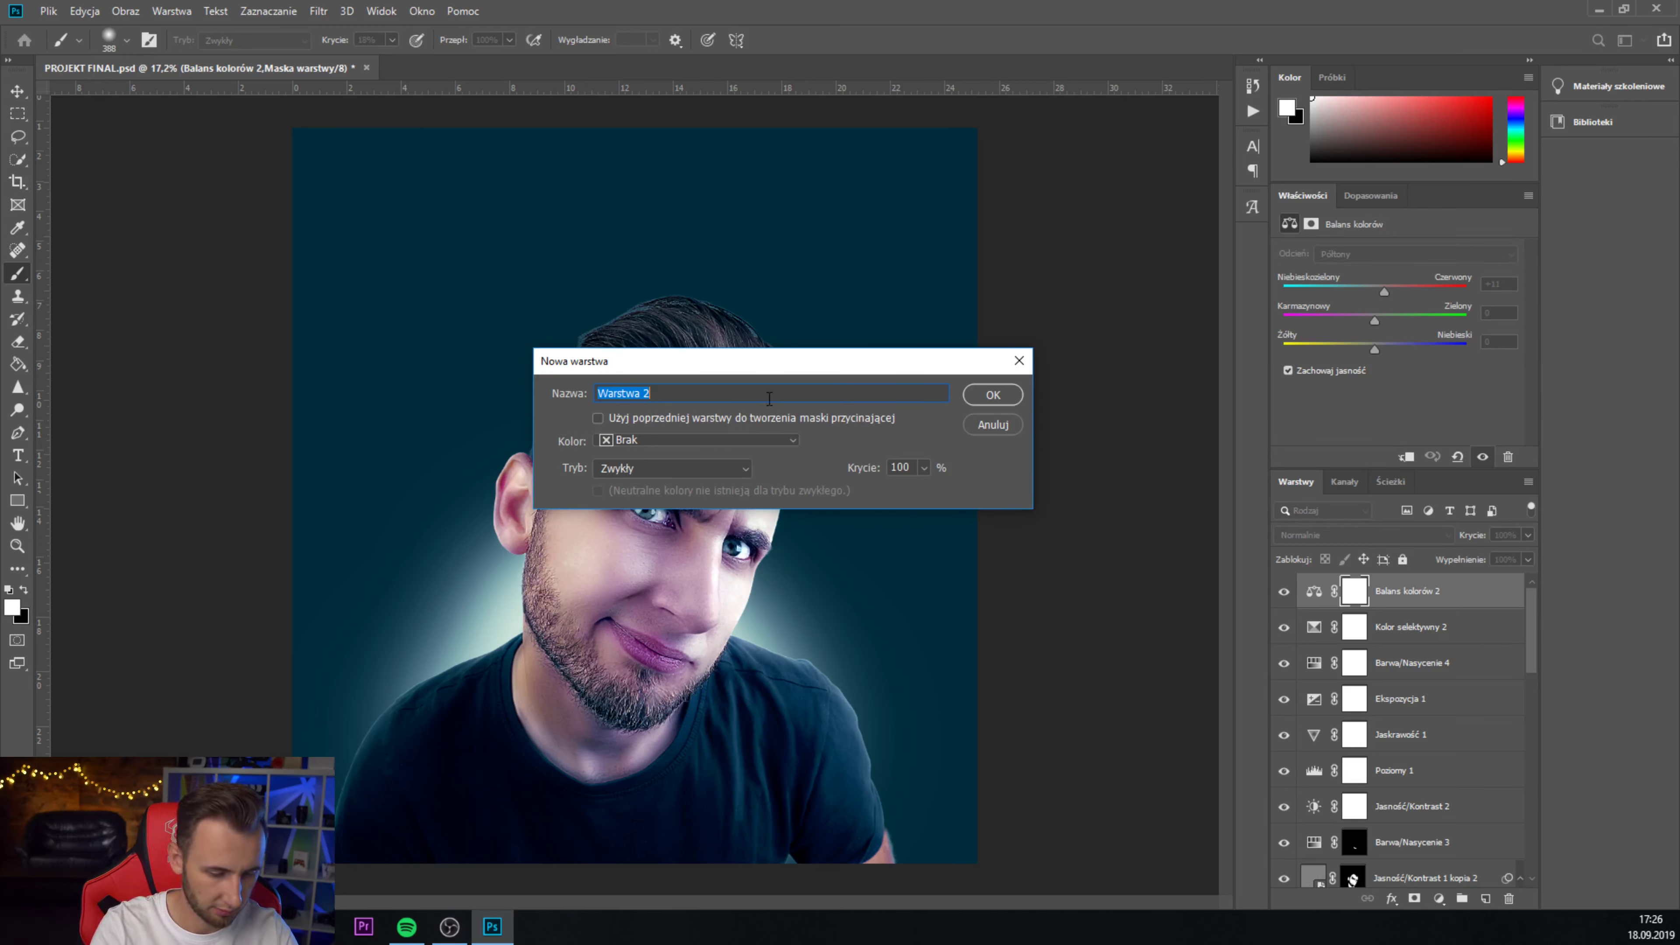
text(ŚWIATŁO FIN)
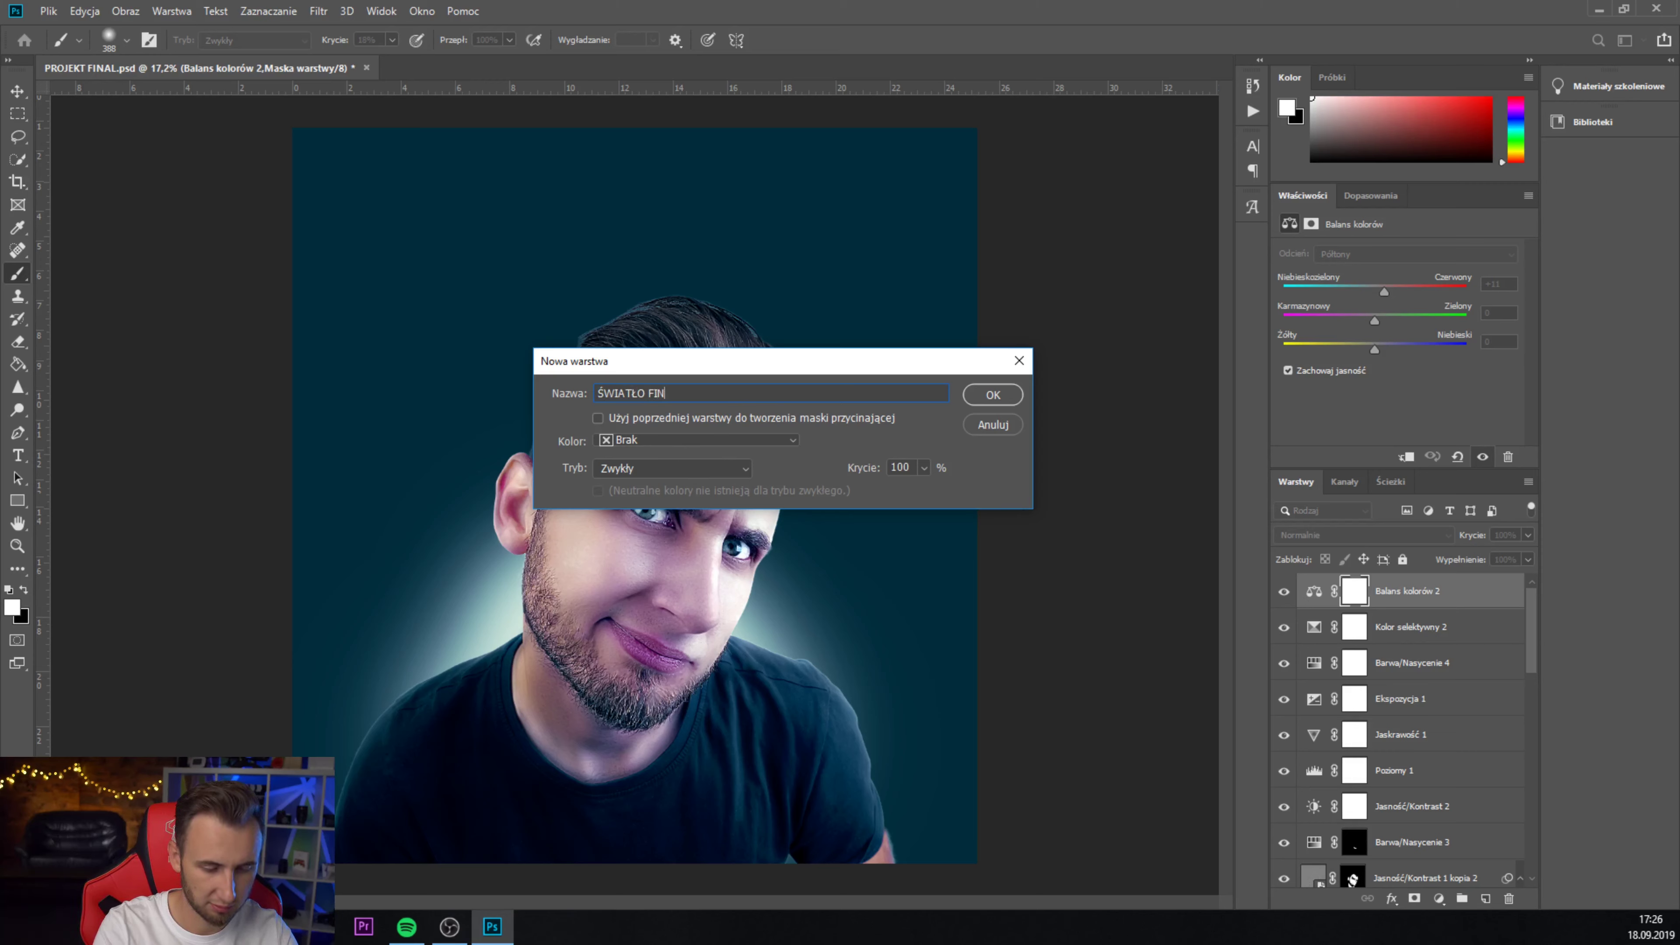
text(AL)
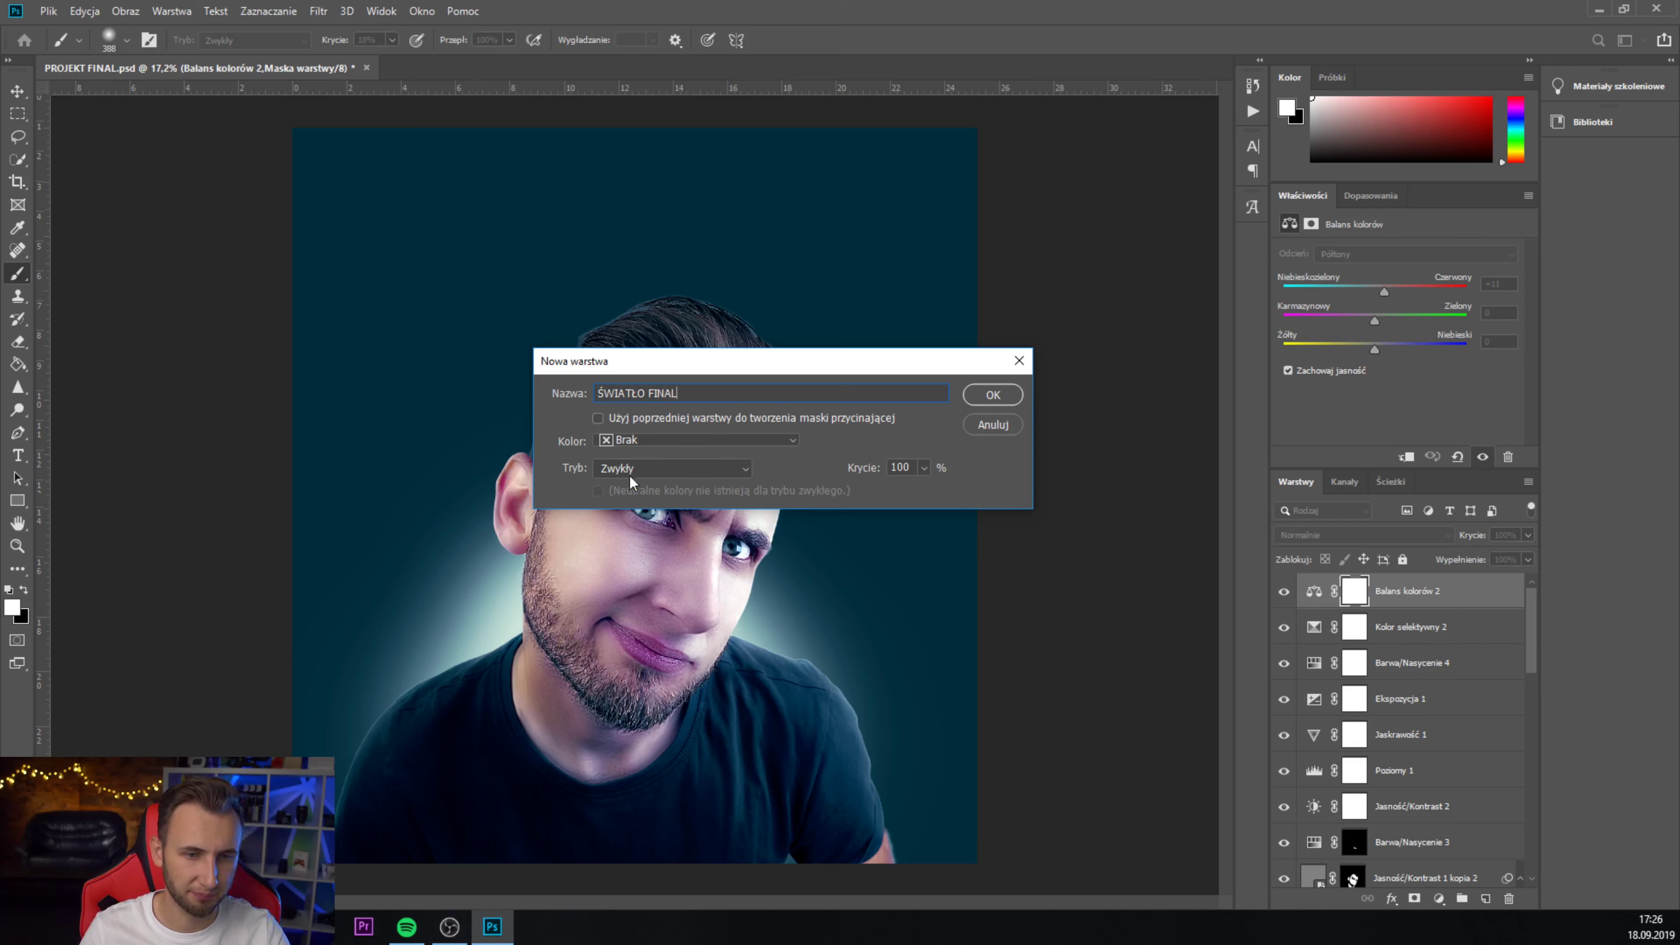
click(739, 471)
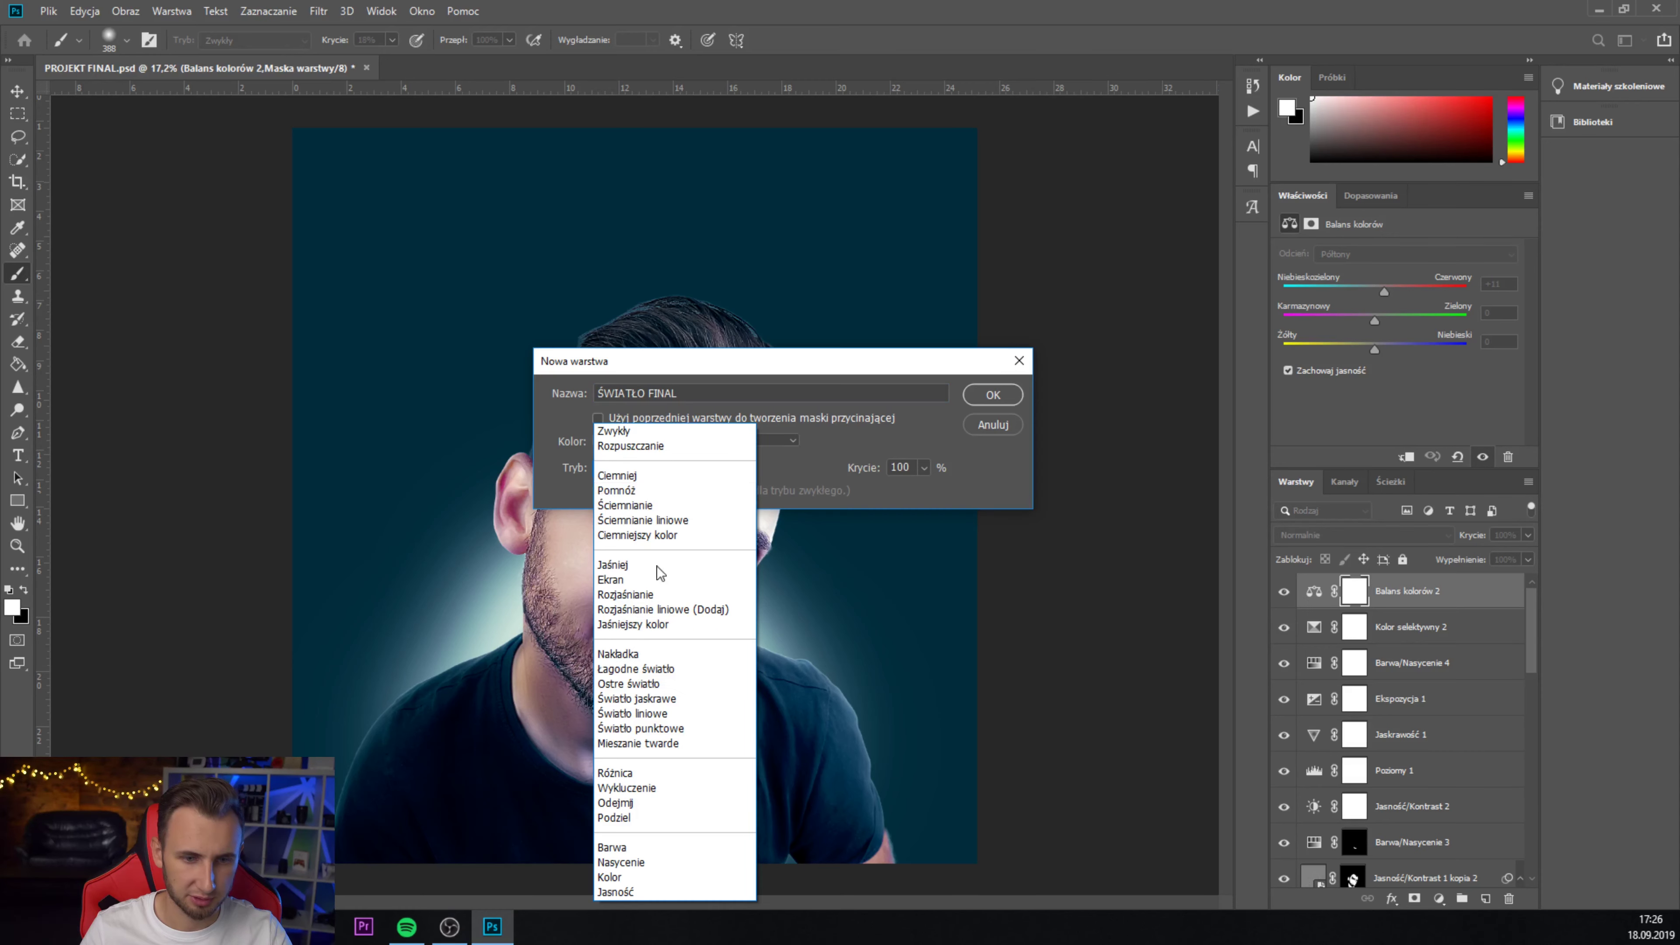
click(636, 870)
click(992, 396)
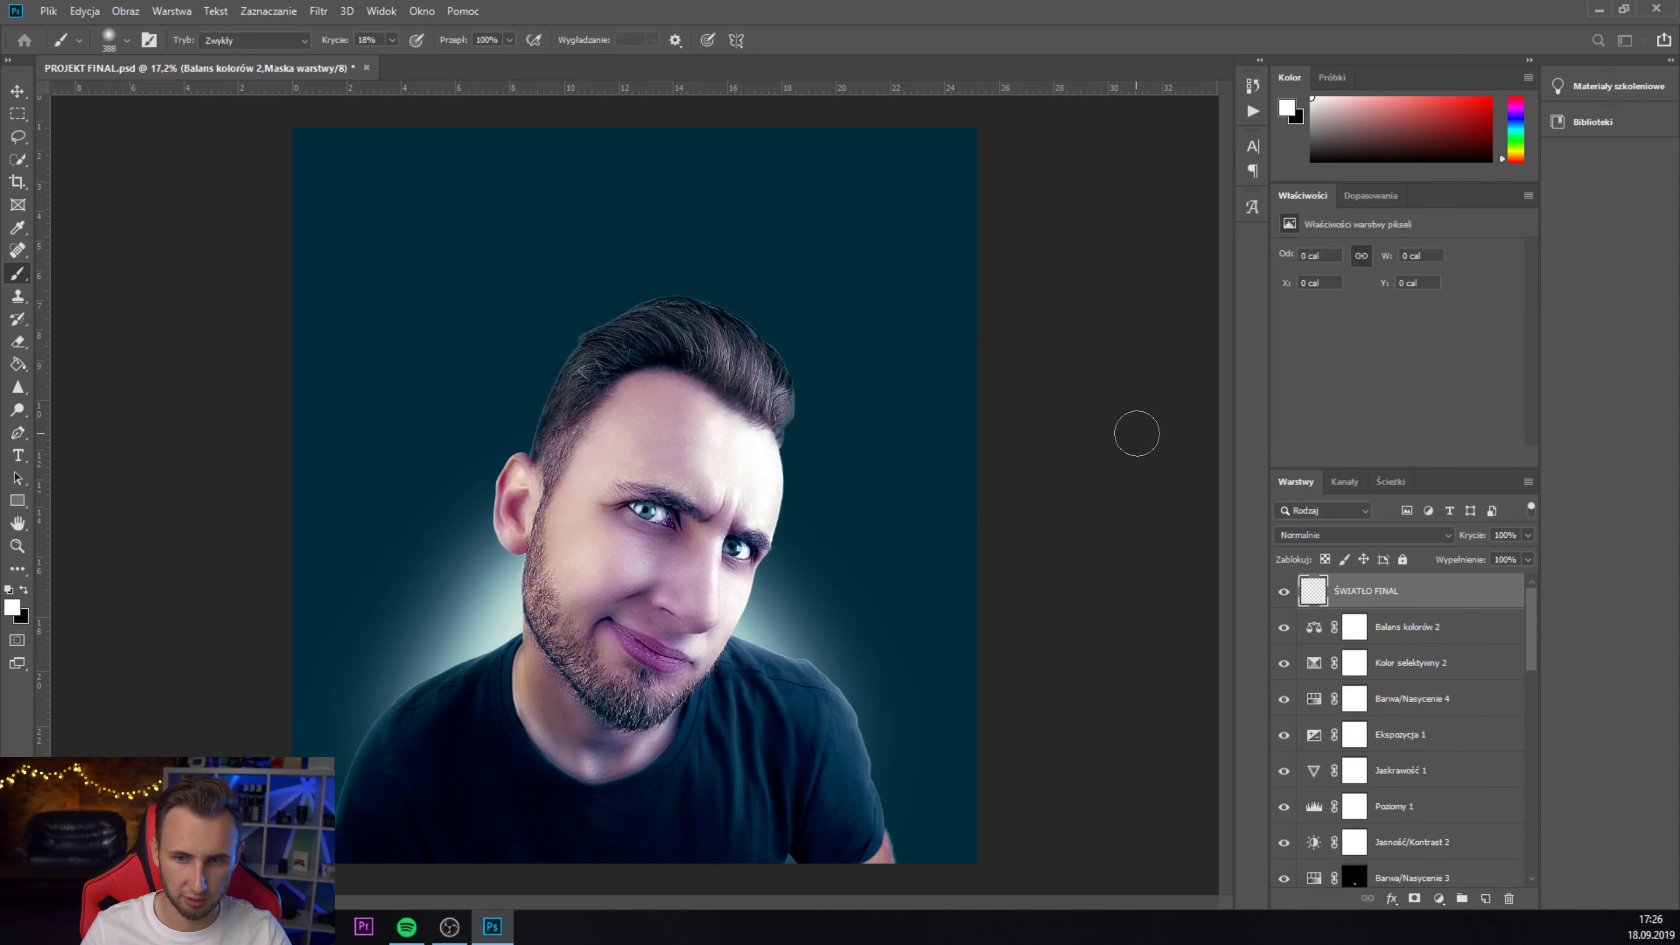
- Set the foreground colour to a bright teal
click(19, 619)
click(1167, 521)
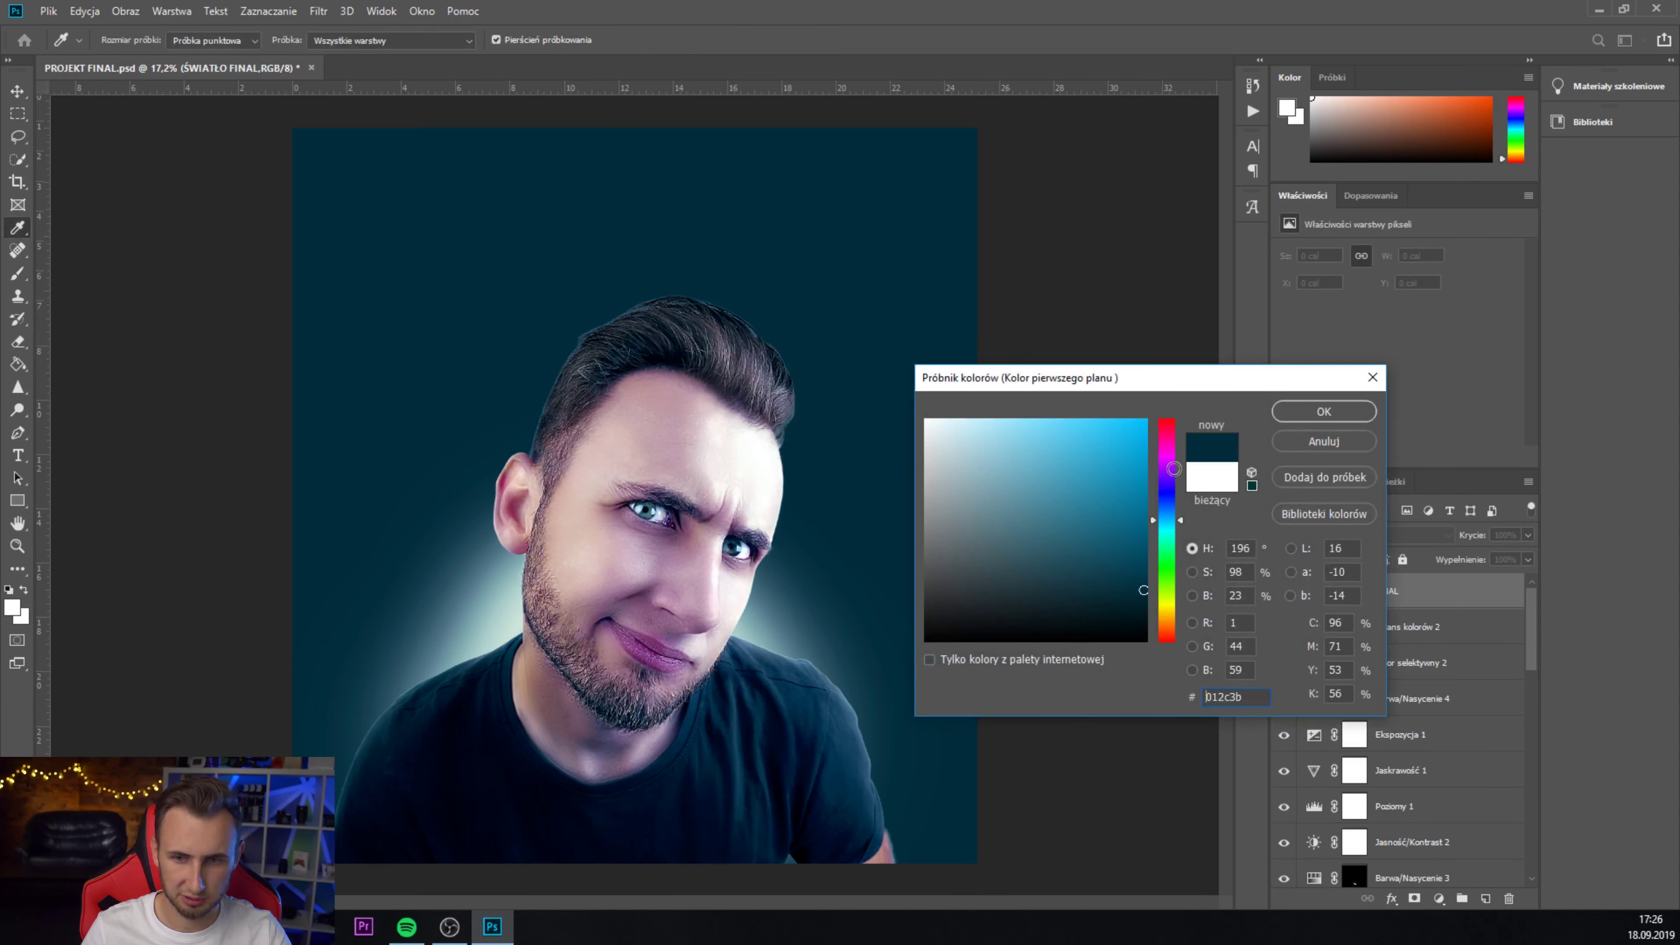
click(1097, 473)
click(1169, 531)
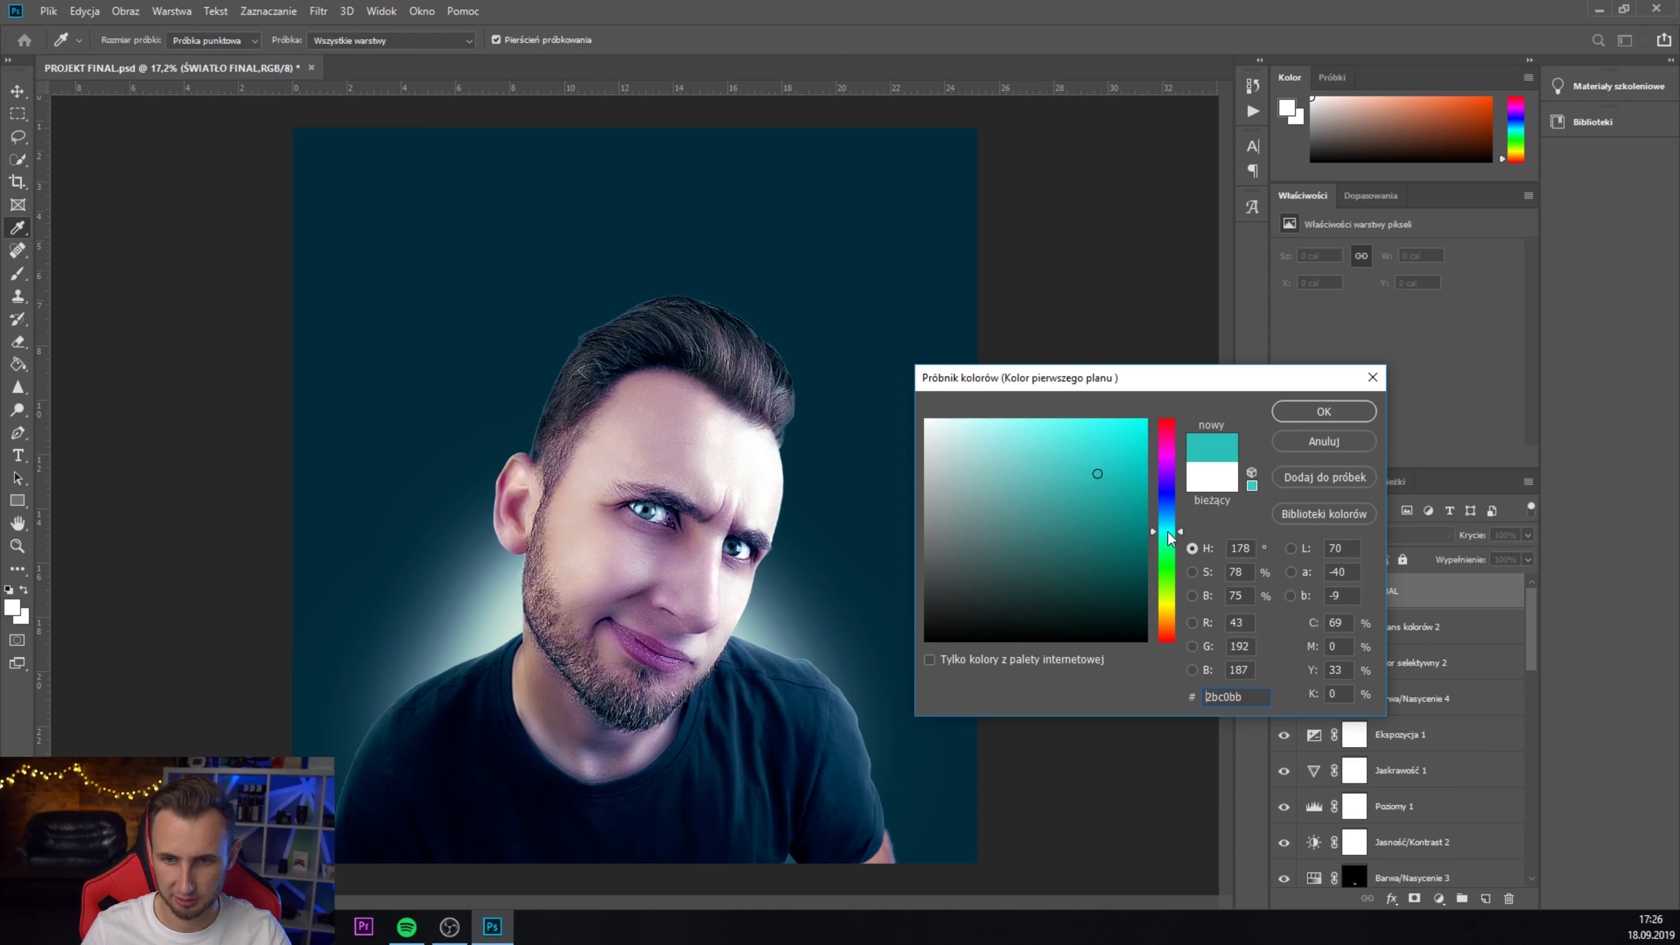
click(1323, 411)
- Set up a soft brush at 30% opacity
key(b)
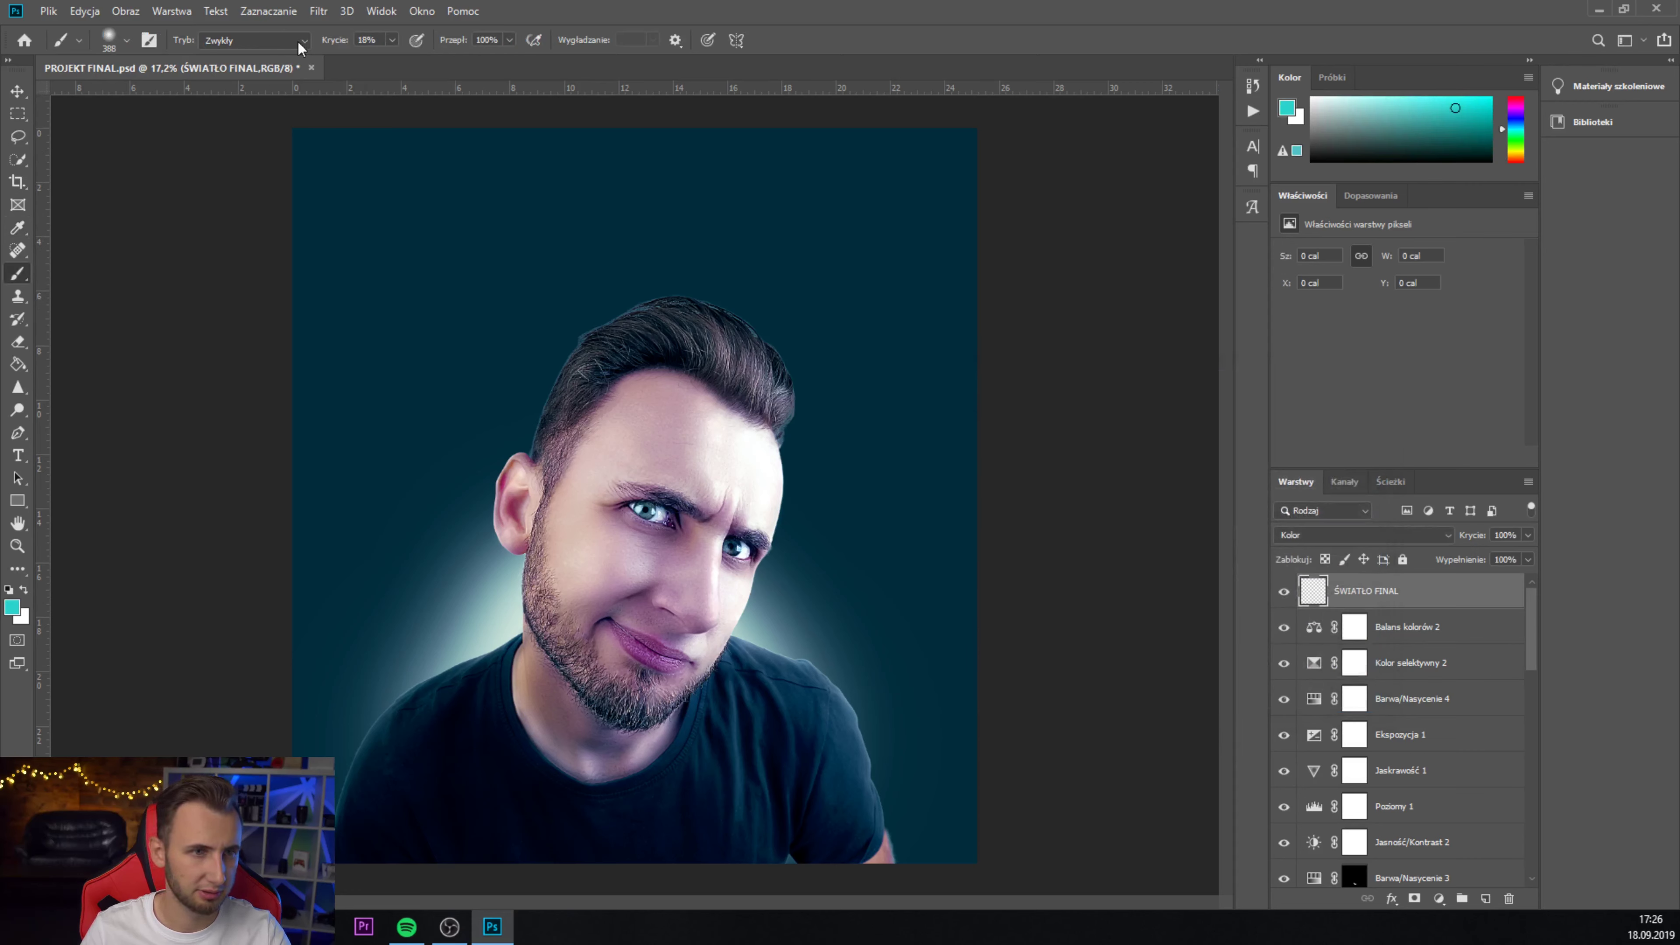
click(391, 40)
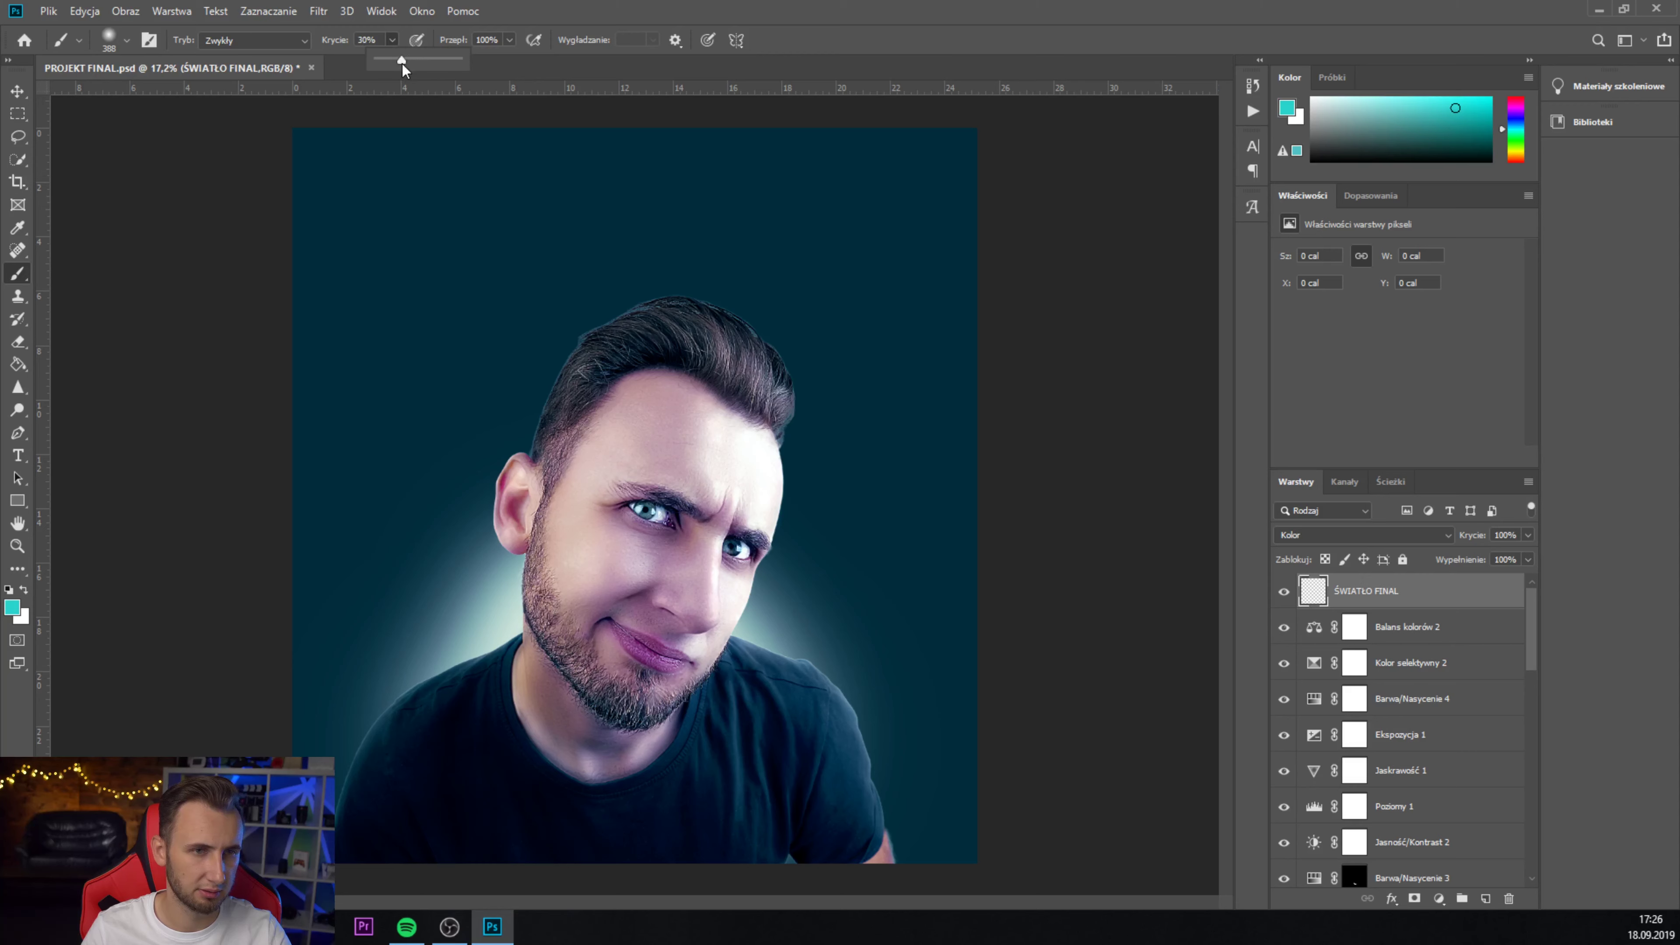
click(127, 41)
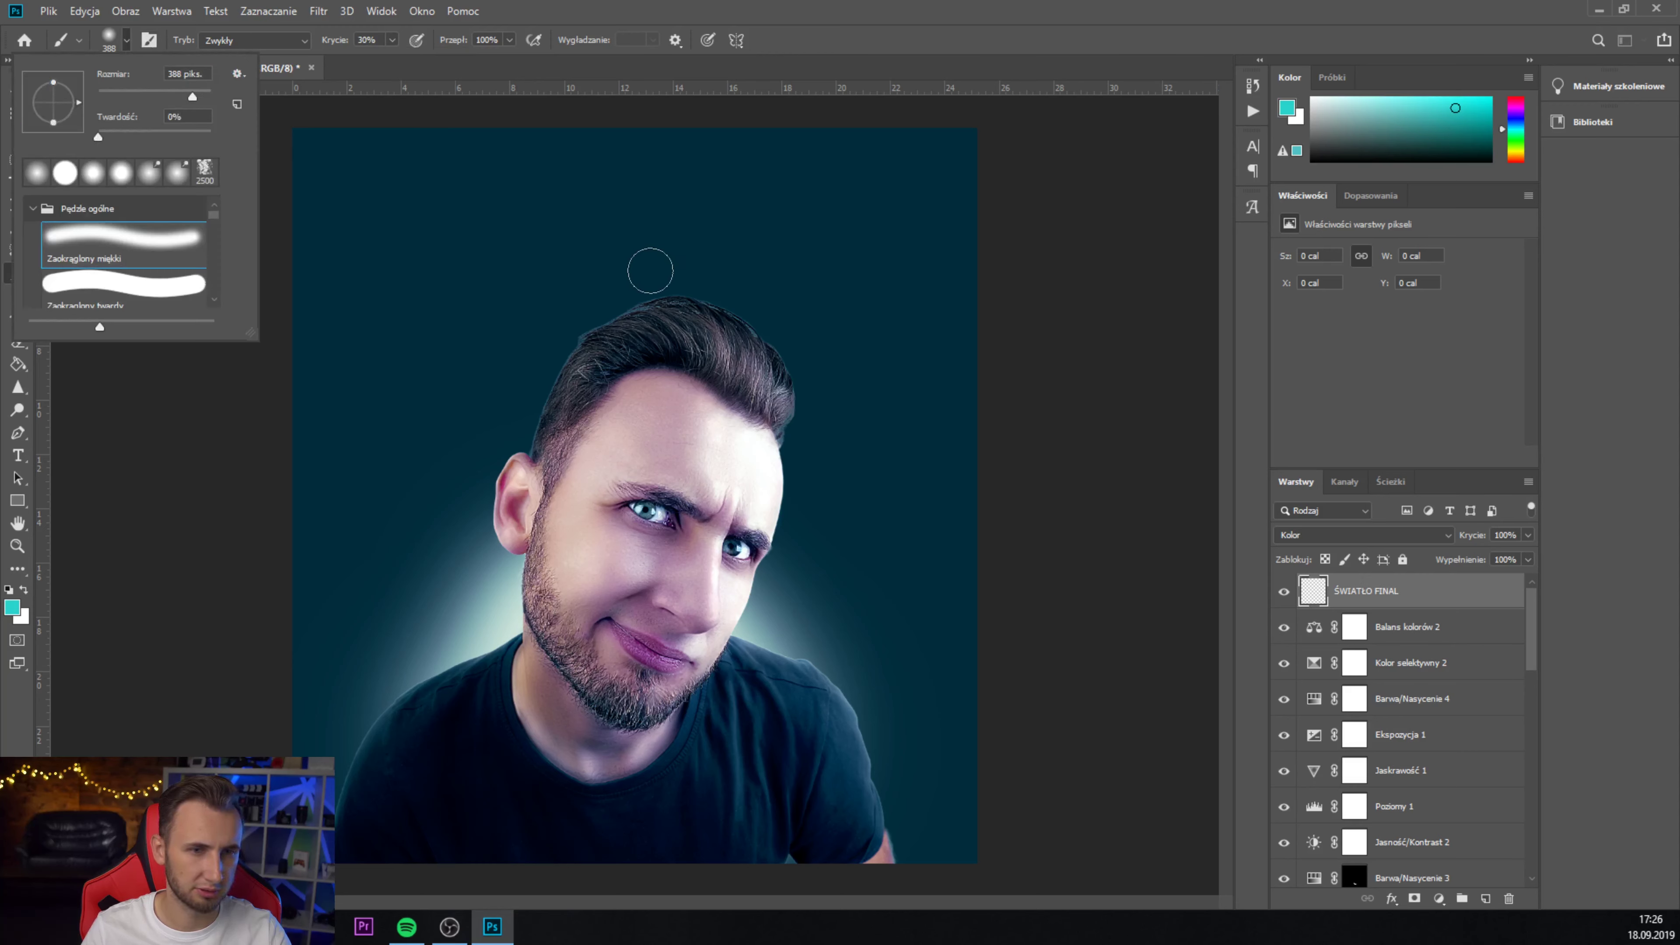
drag(204, 101, 203, 97)
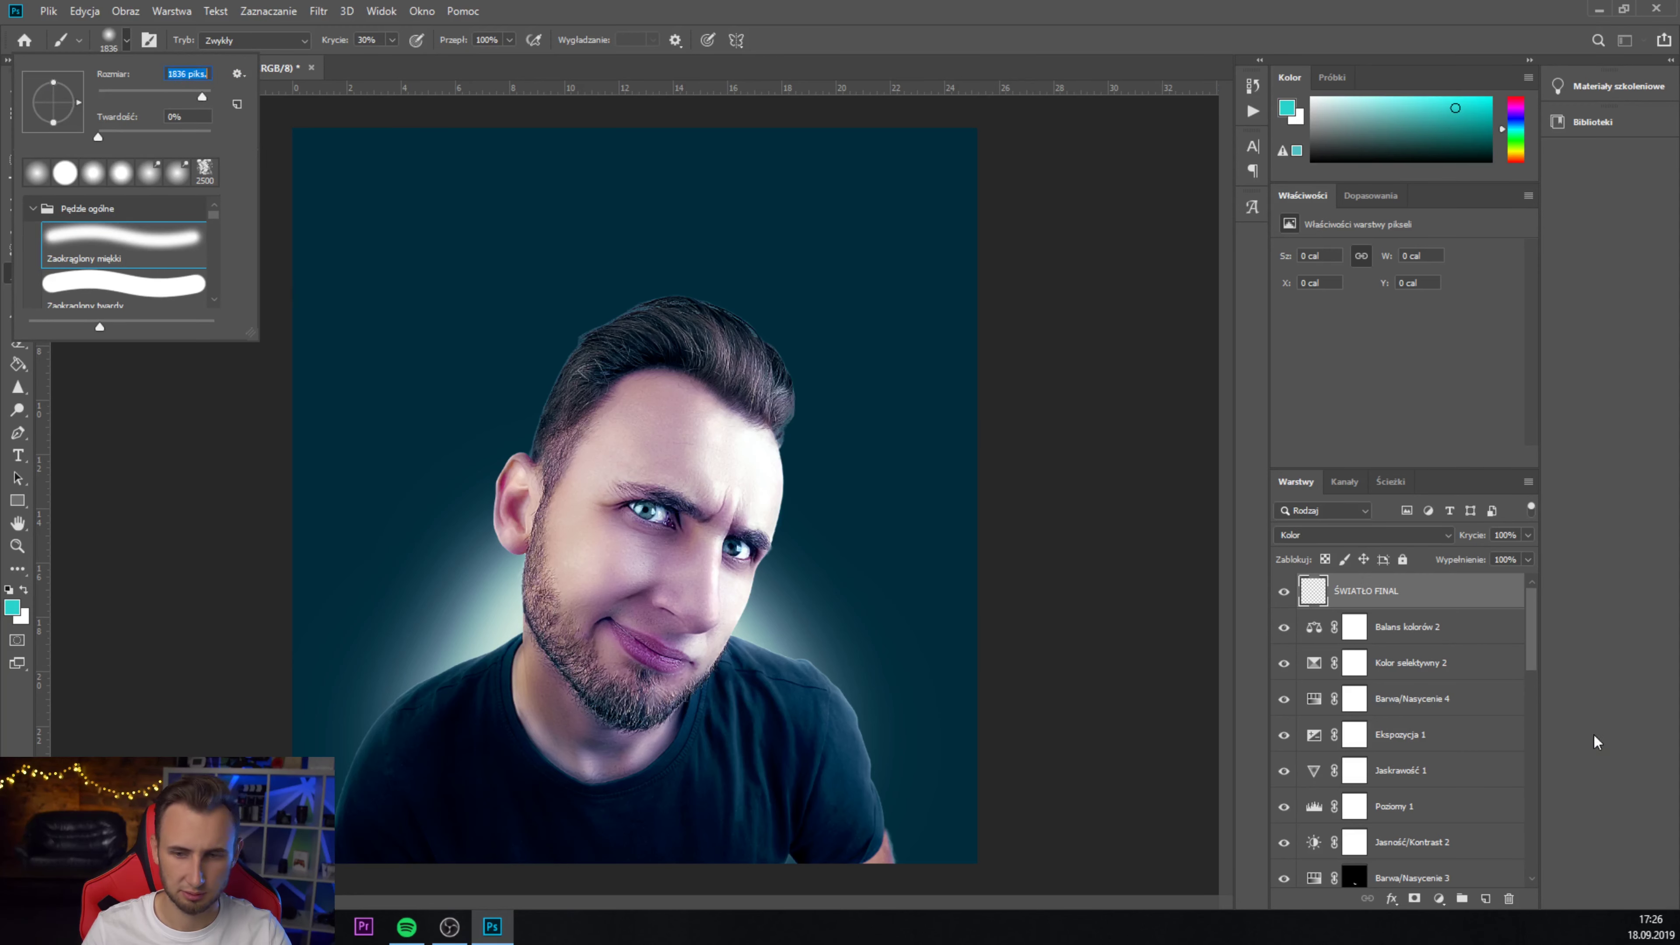
scroll(1446, 848, down, 3)
scroll(1446, 849, down, 3)
scroll(1436, 846, down, 3)
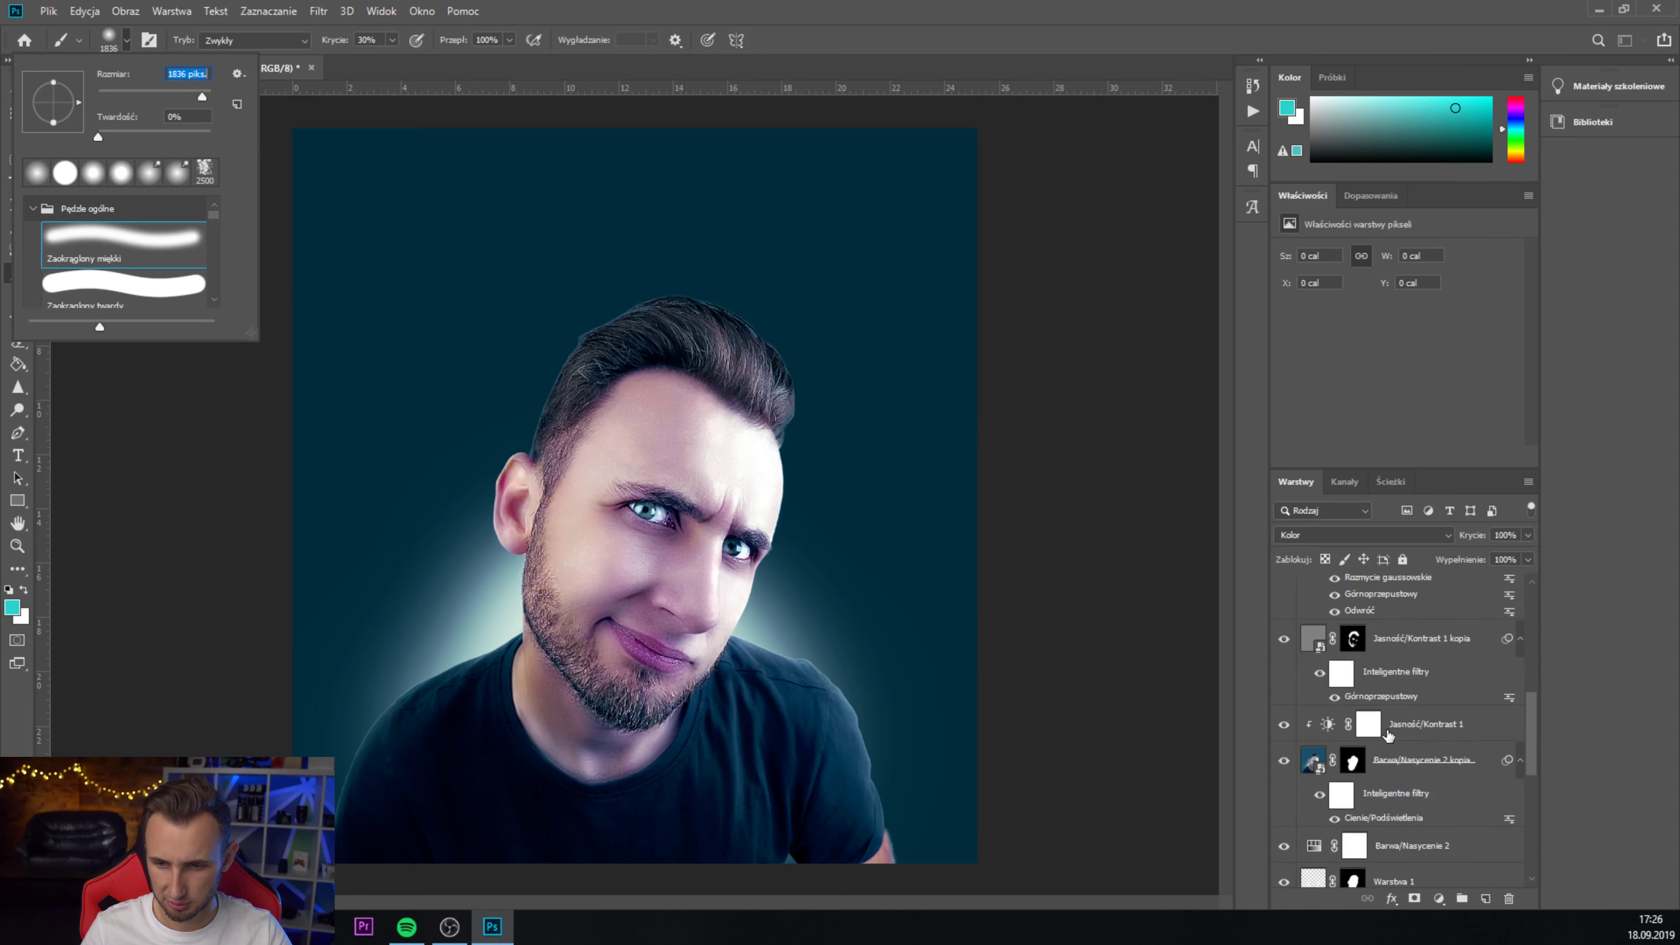
scroll(1426, 843, down, 3)
scroll(1416, 840, down, 2)
scroll(1414, 840, down, 1)
- Mask the glow layer by the man's silhouette, paint teal glow at his left, add Hue/Saturation
ctrl+click(1353, 773)
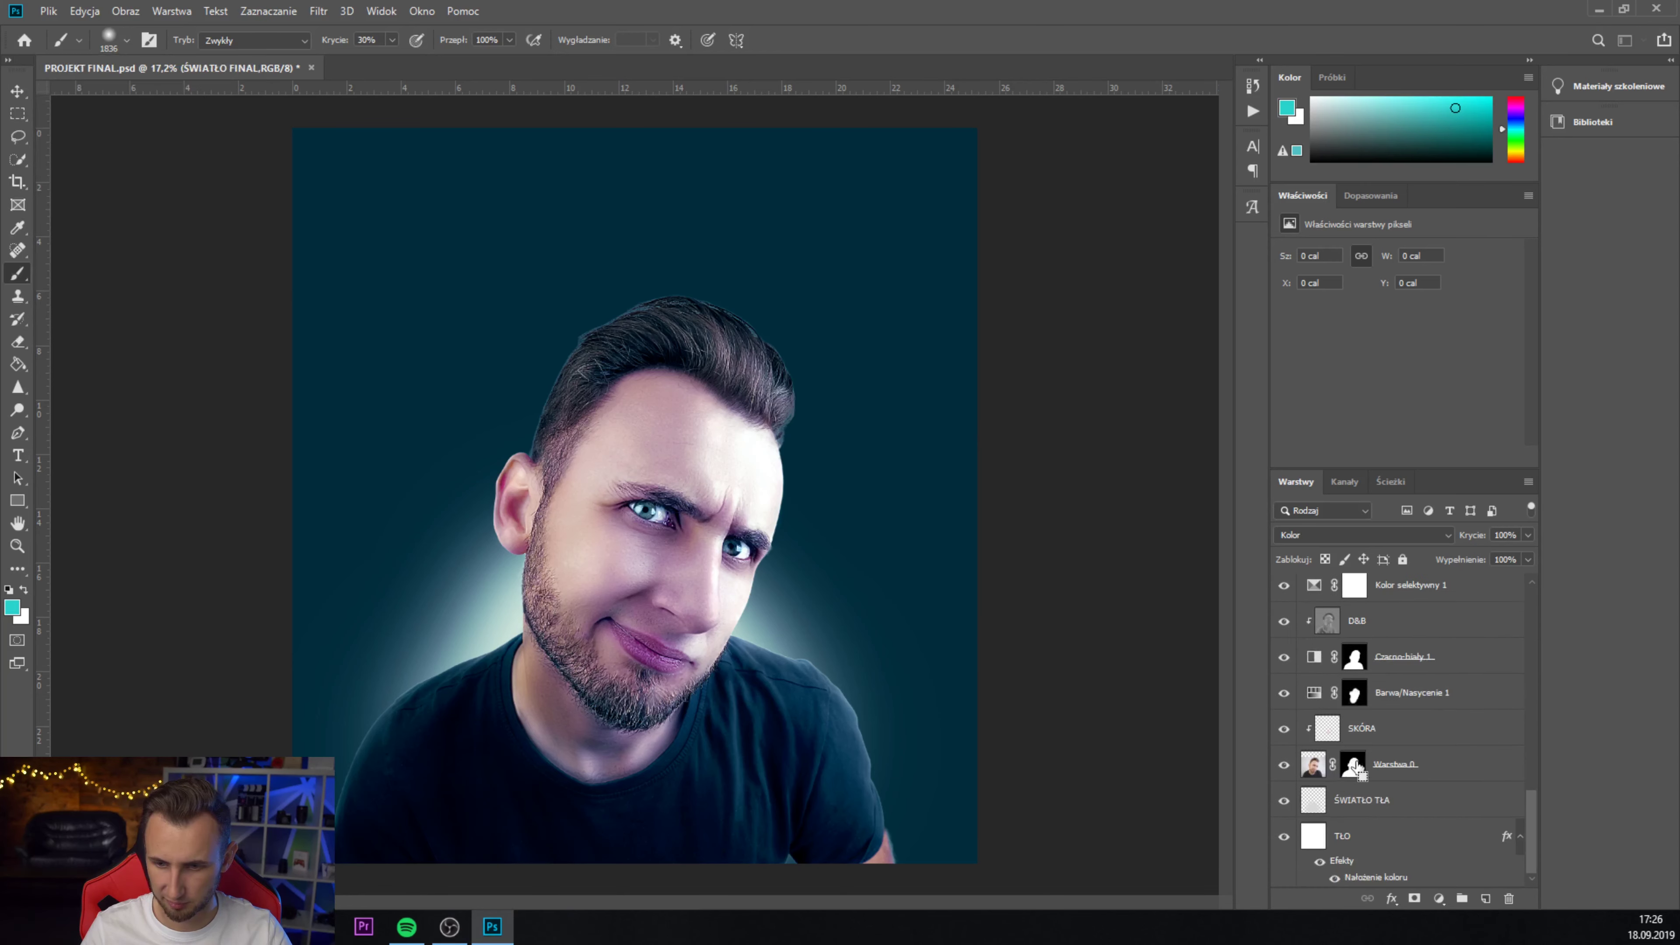
drag(1532, 815, 1522, 582)
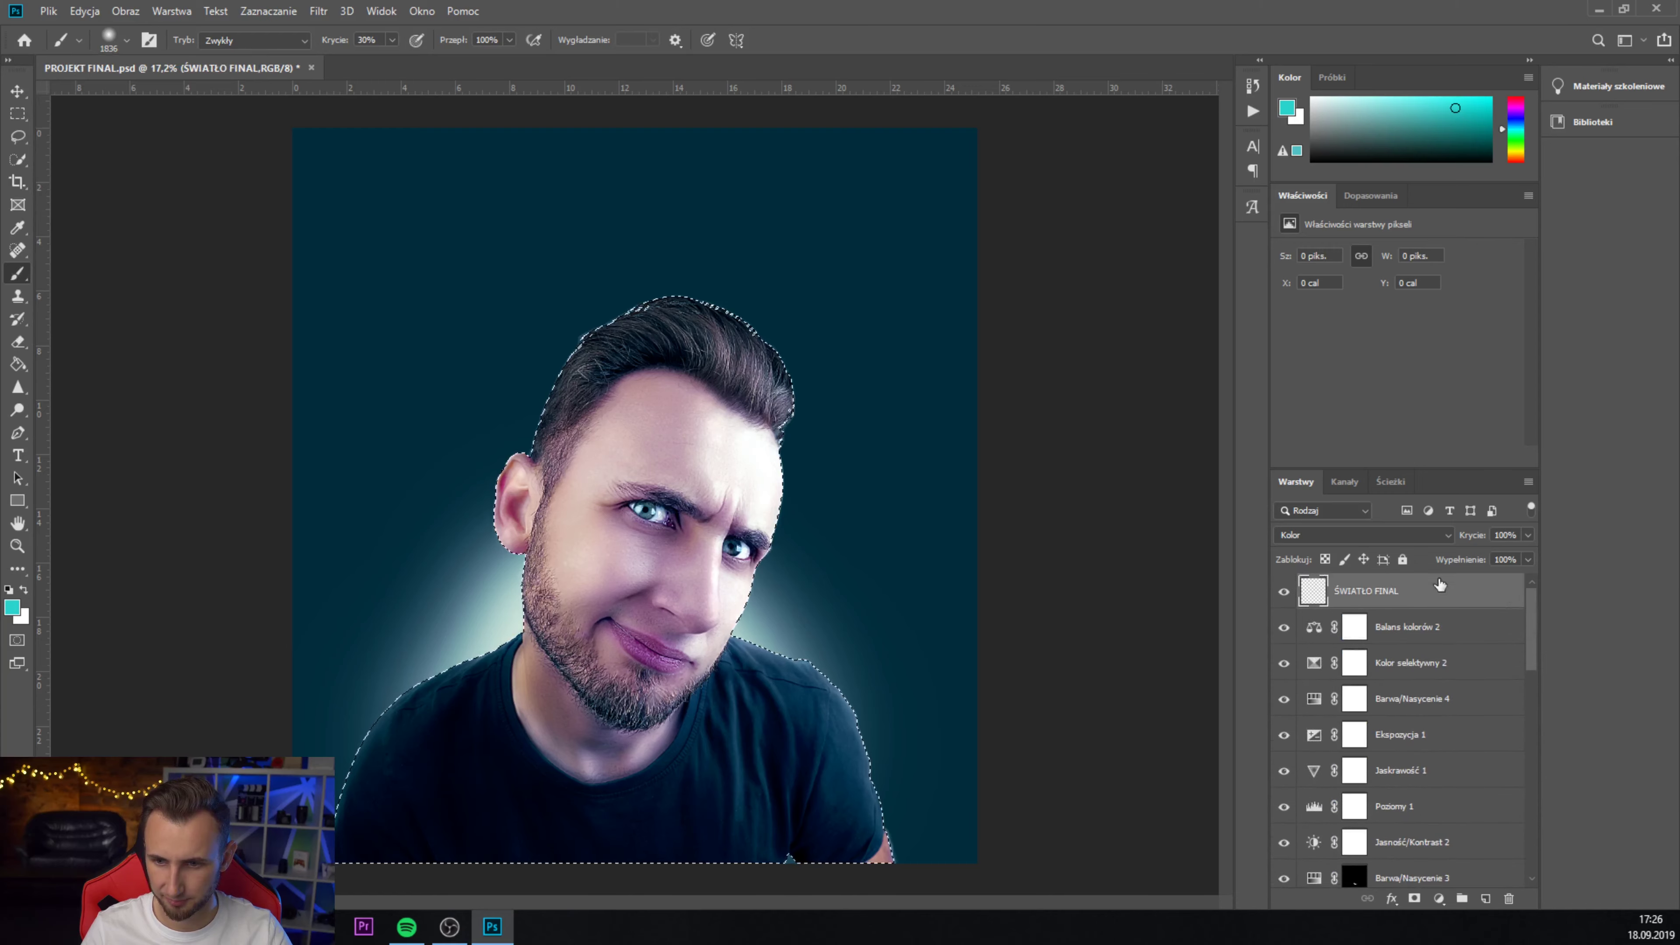
click(1416, 900)
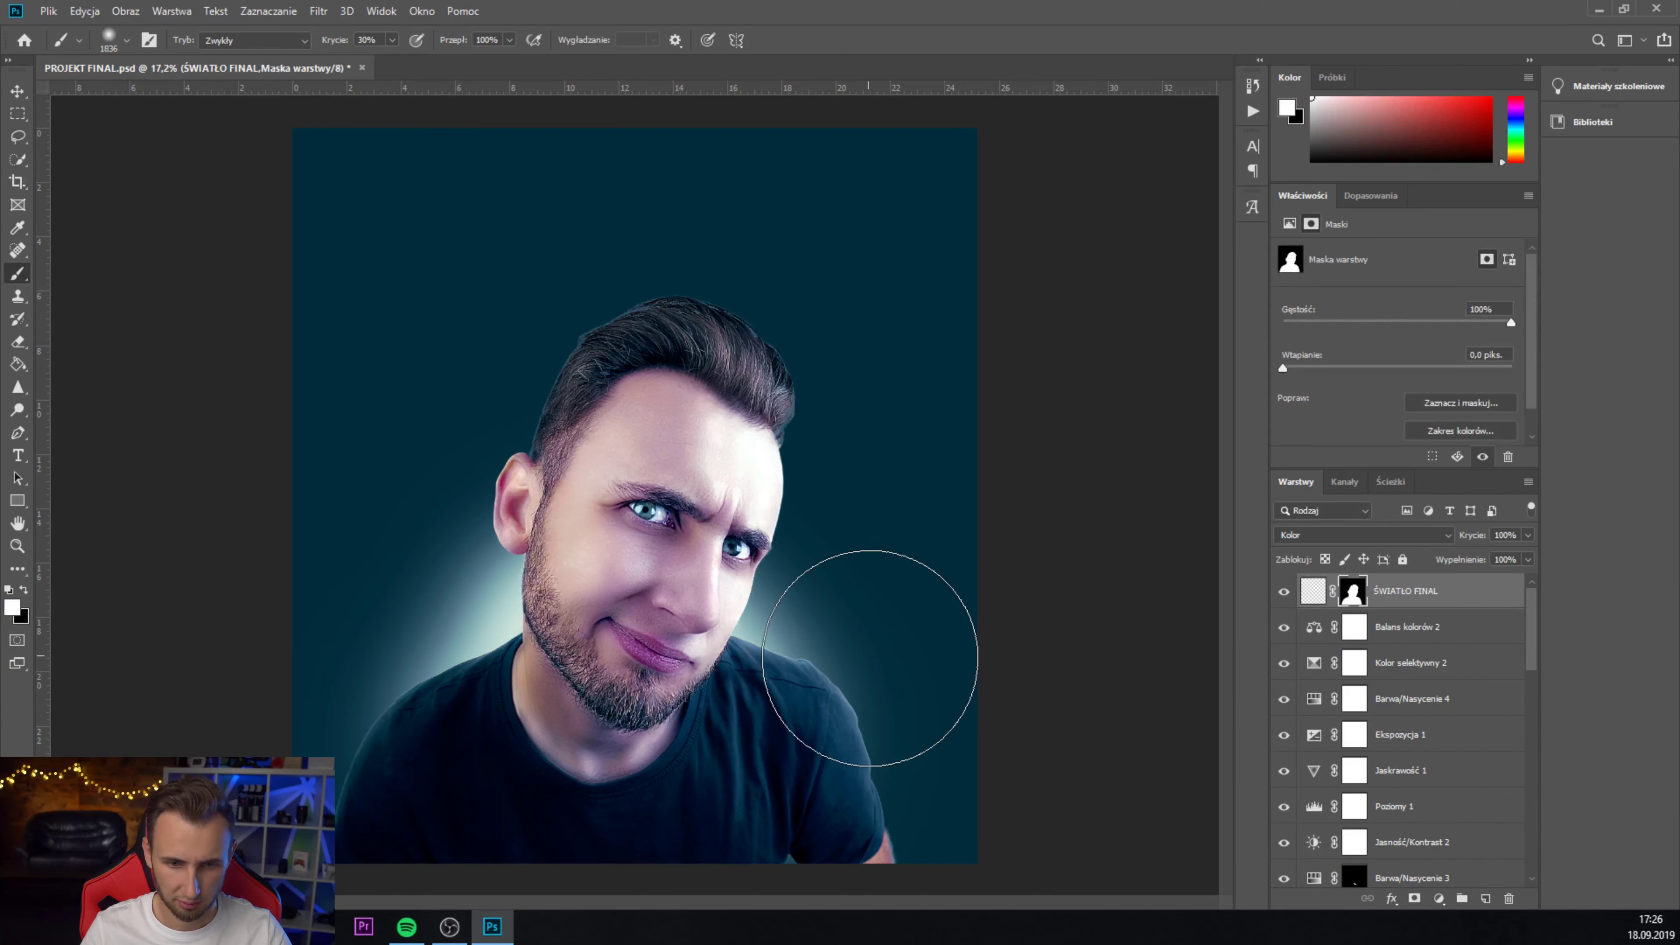
drag(508, 647, 291, 718)
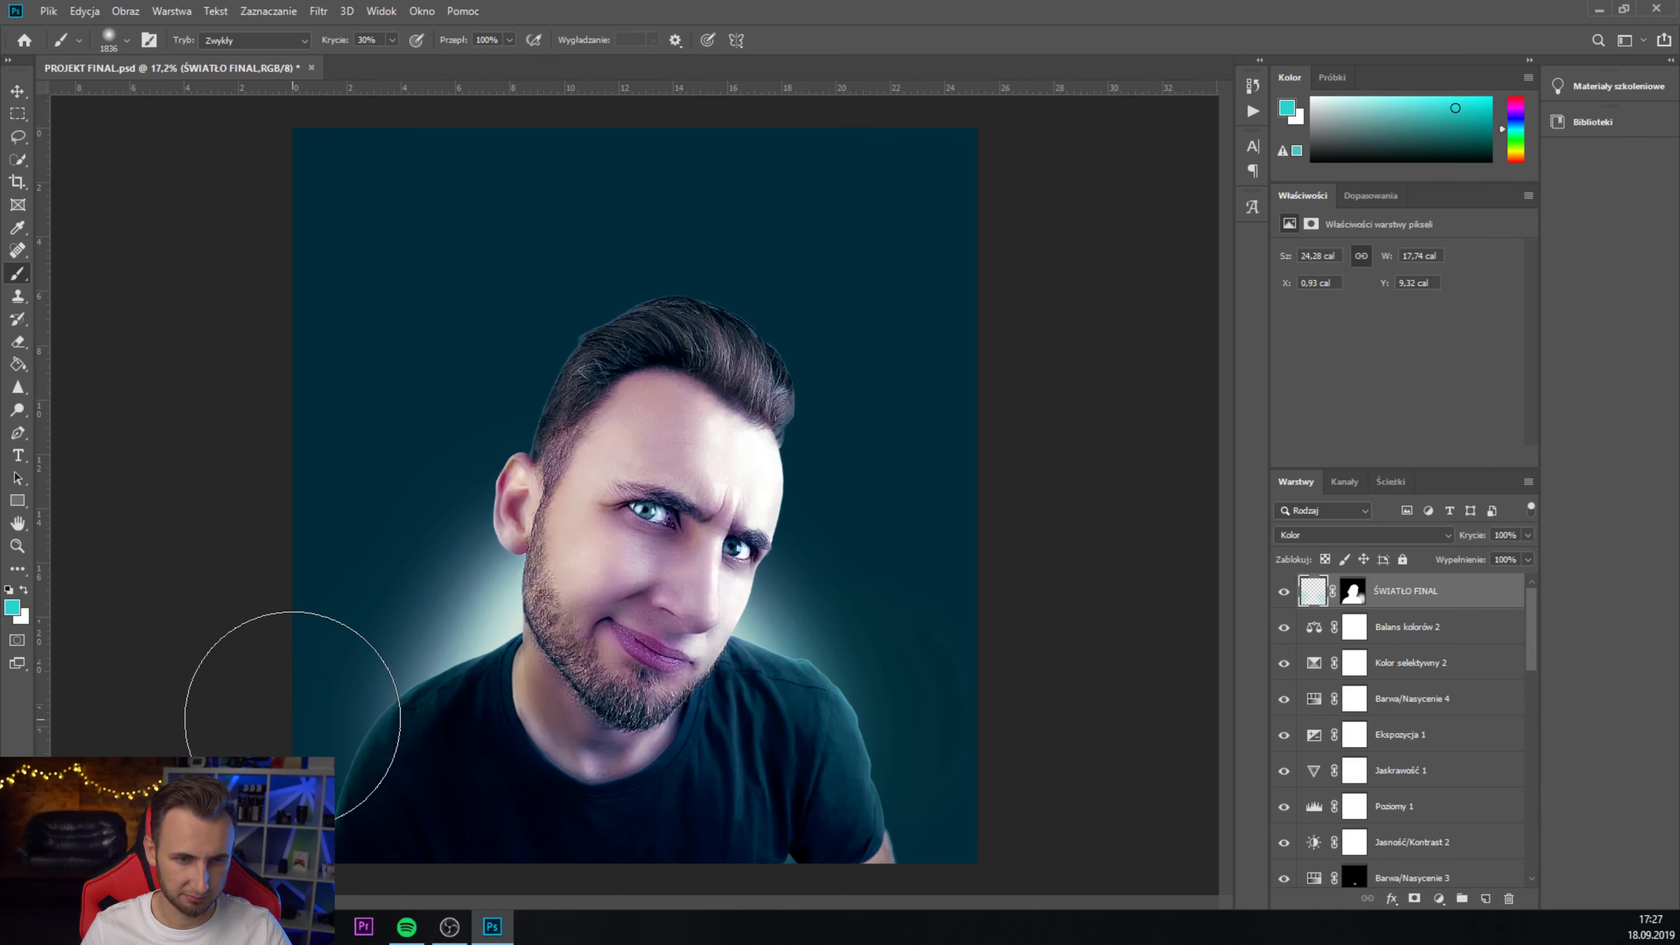
key(ctrl+u)
- Apply a 1:1 square crop about 22,64 cal per side, shifting the portrait up
key(v)
click(17, 181)
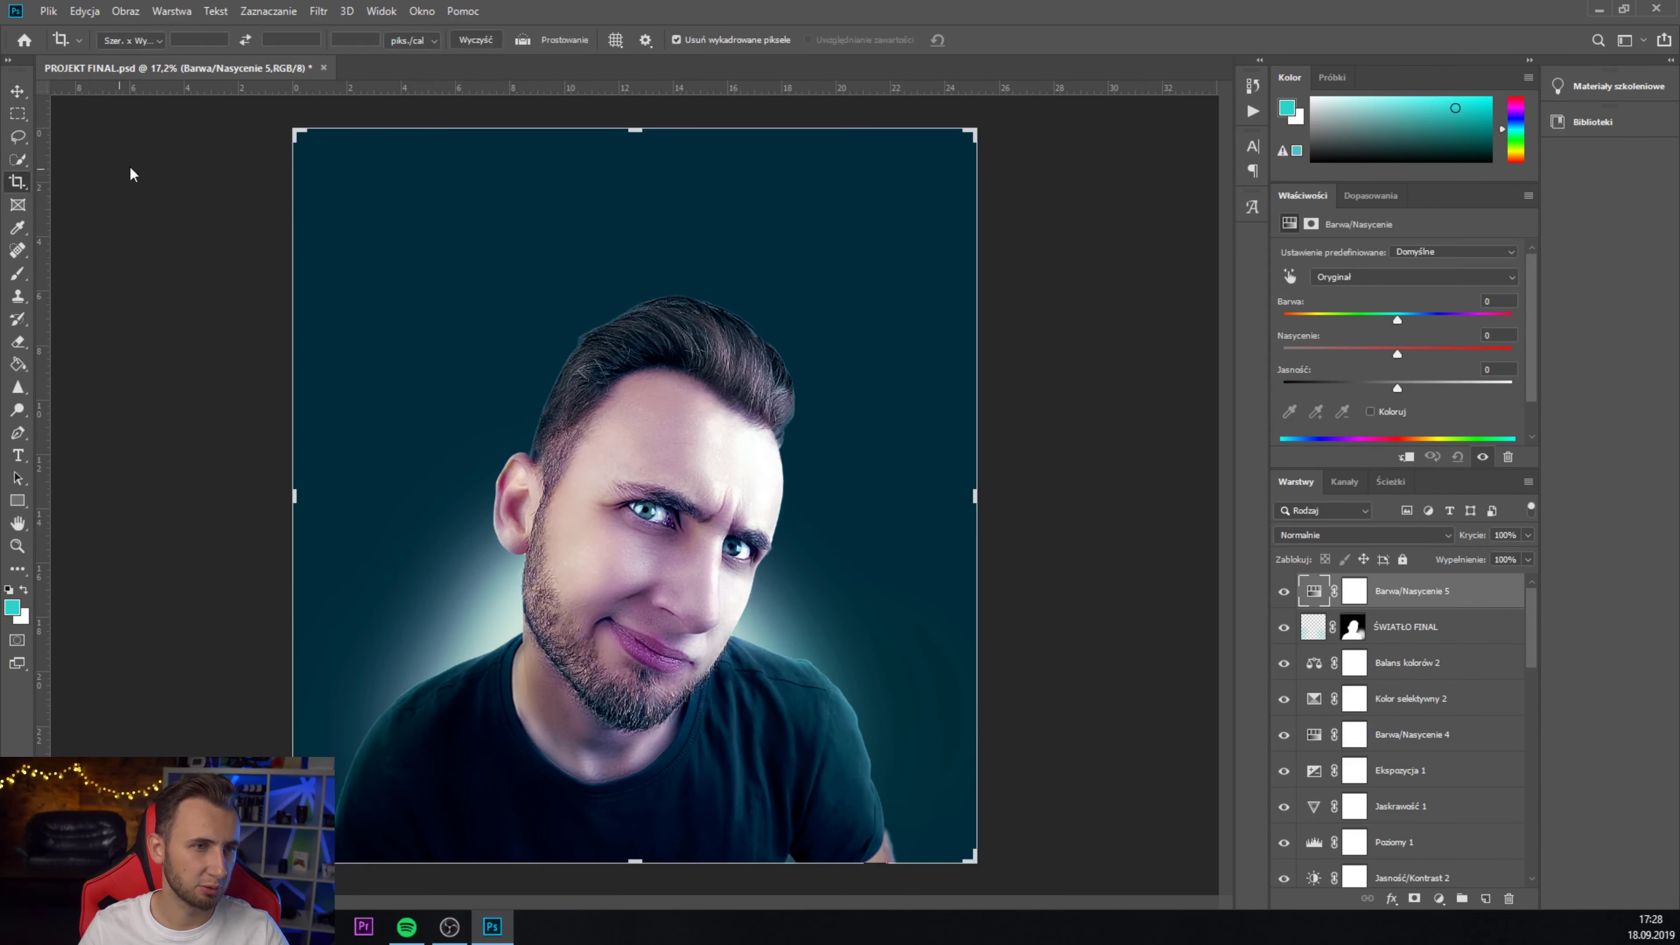
click(132, 41)
click(142, 108)
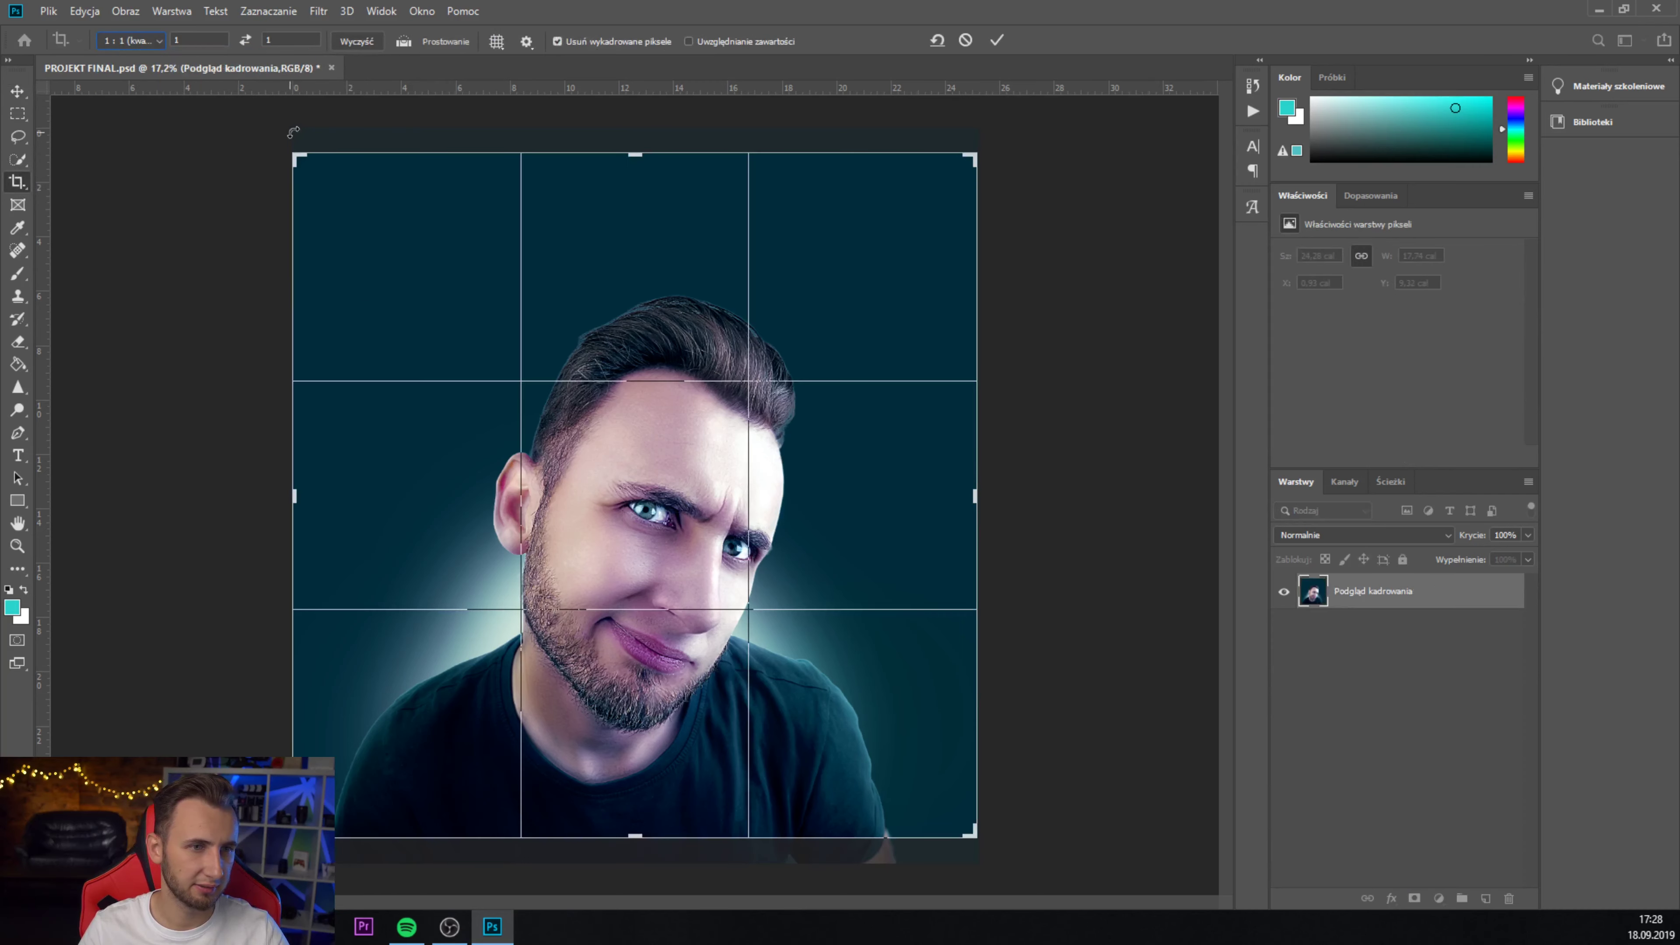
drag(291, 158, 307, 167)
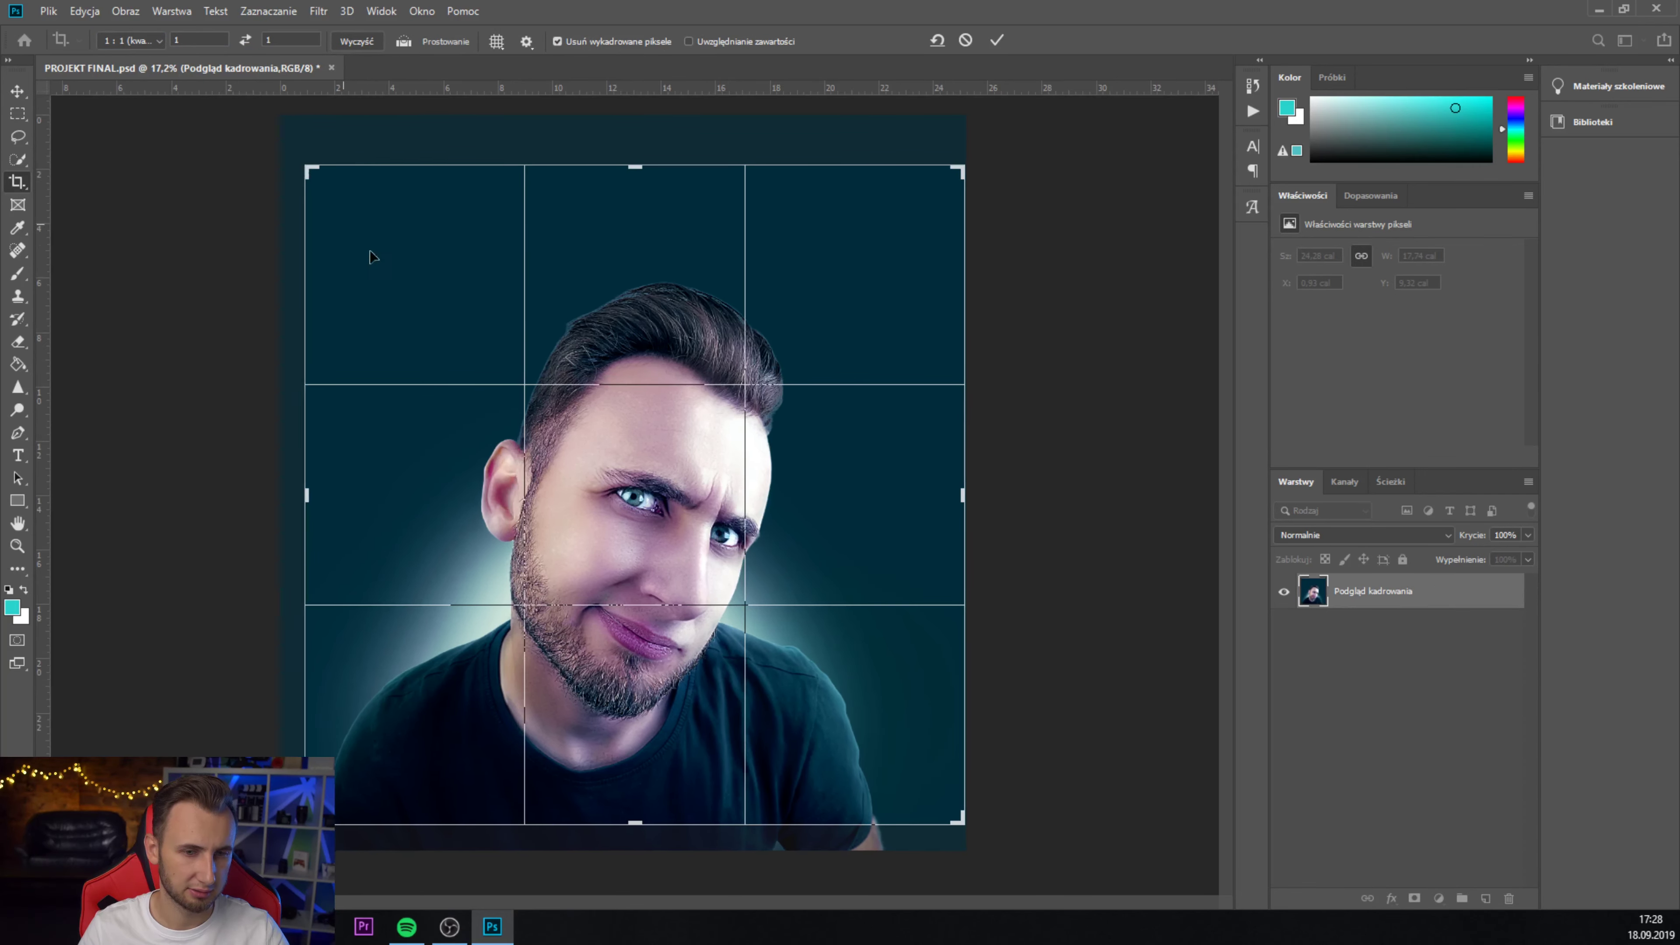
drag(467, 337, 469, 301)
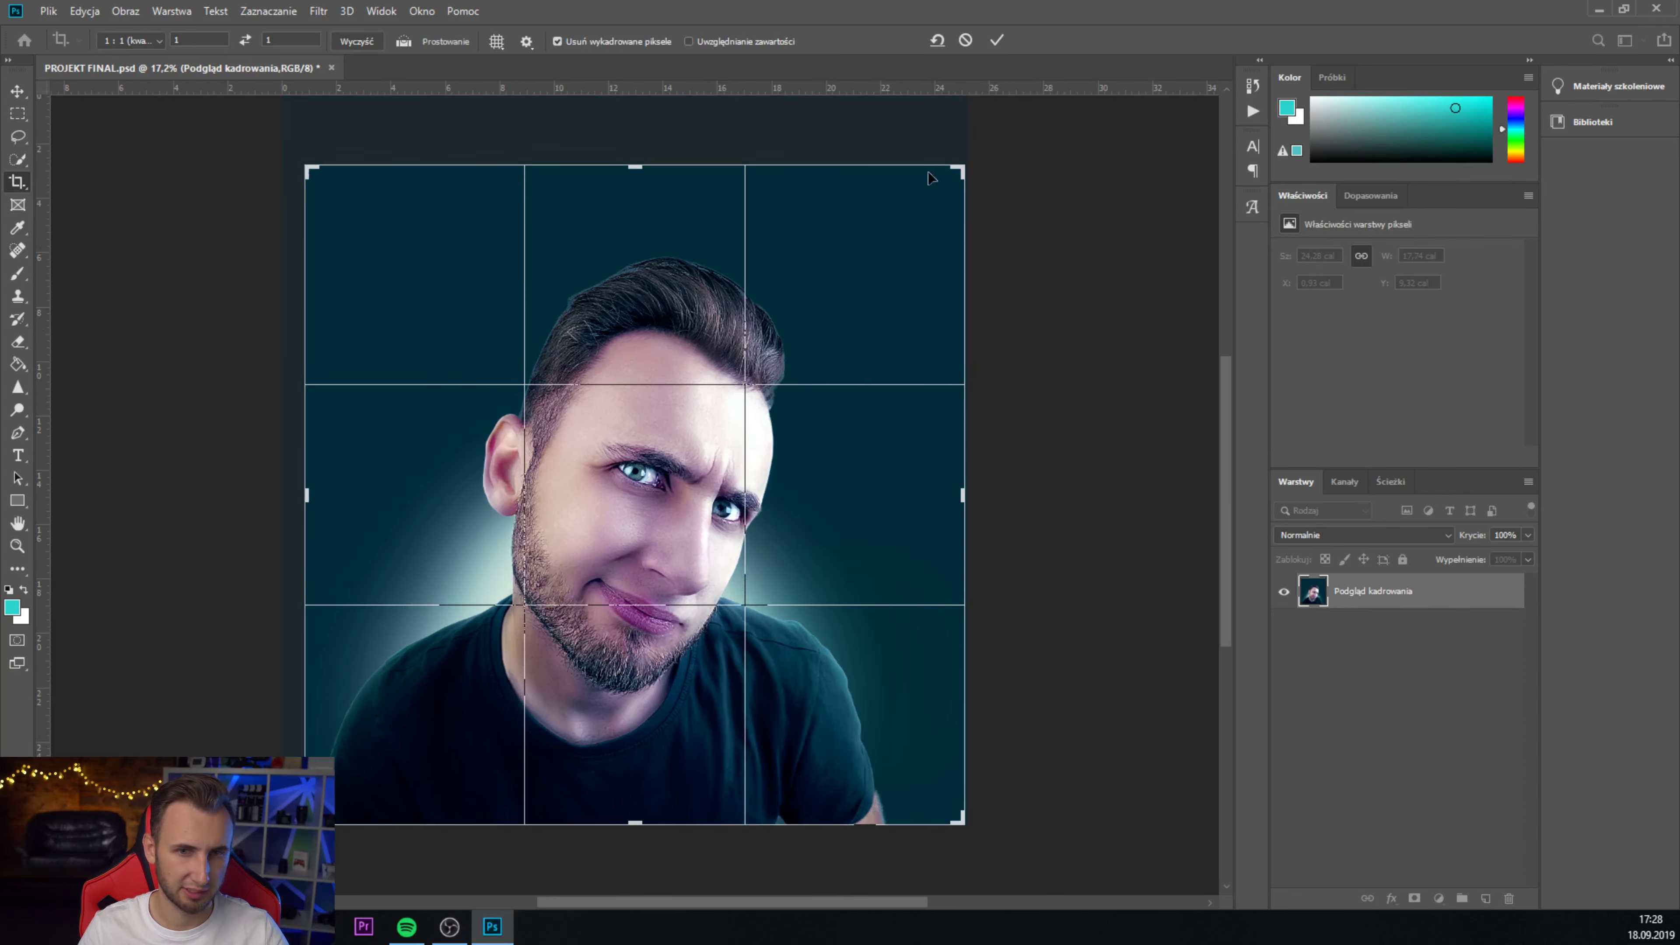
drag(961, 168, 920, 187)
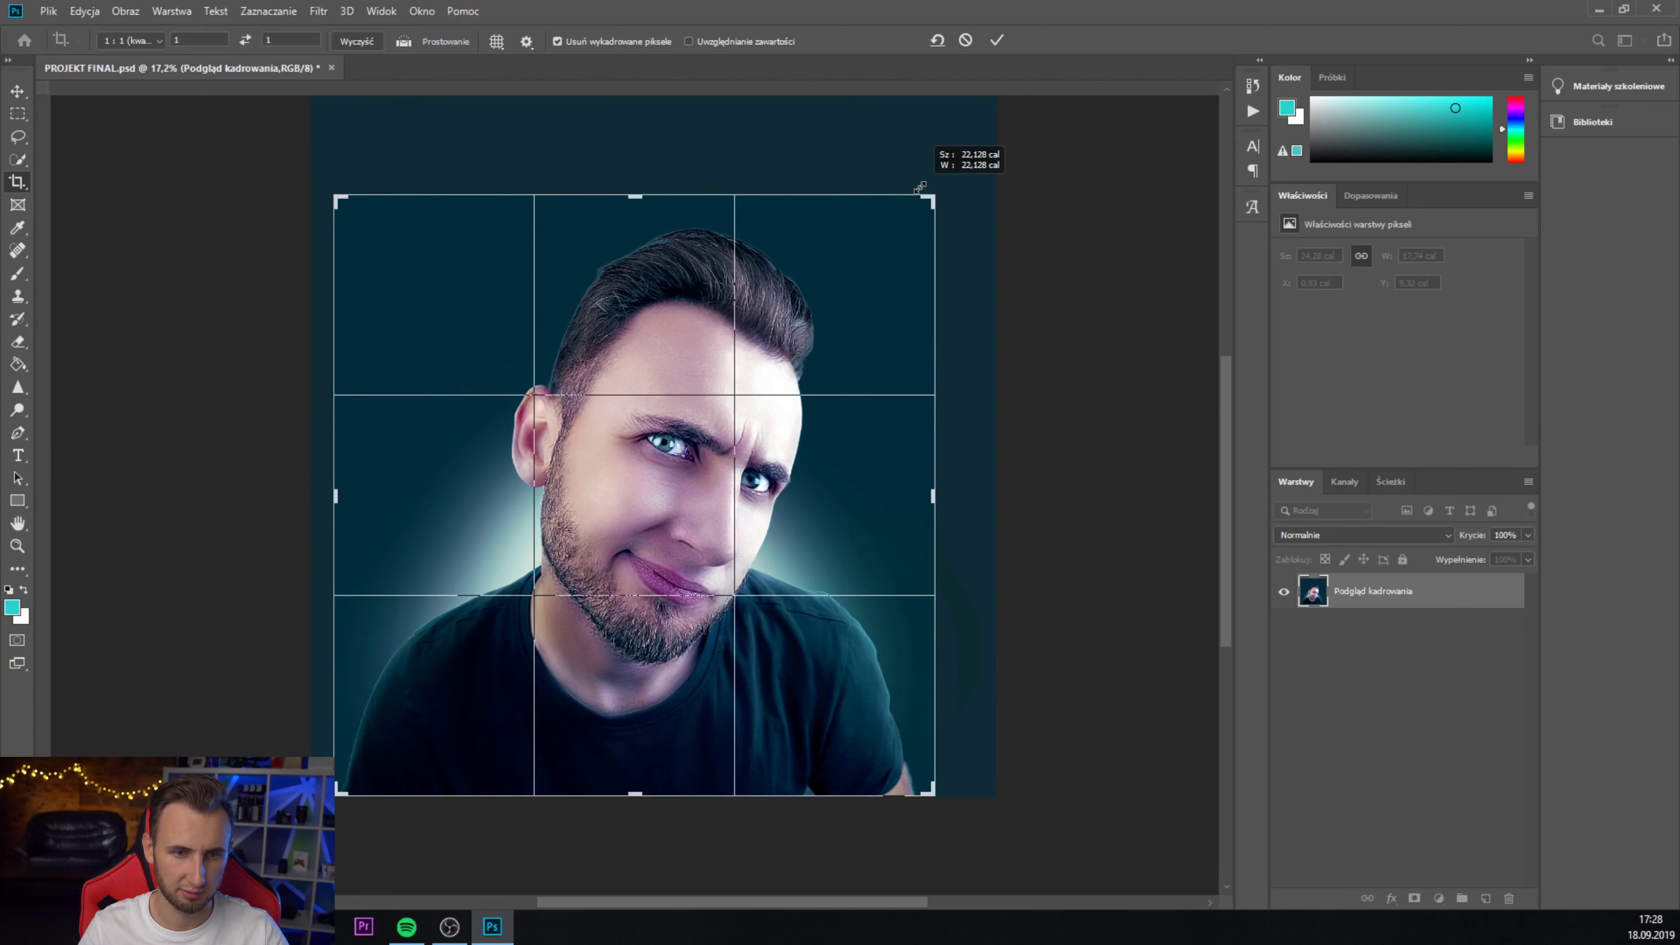
key(Return)
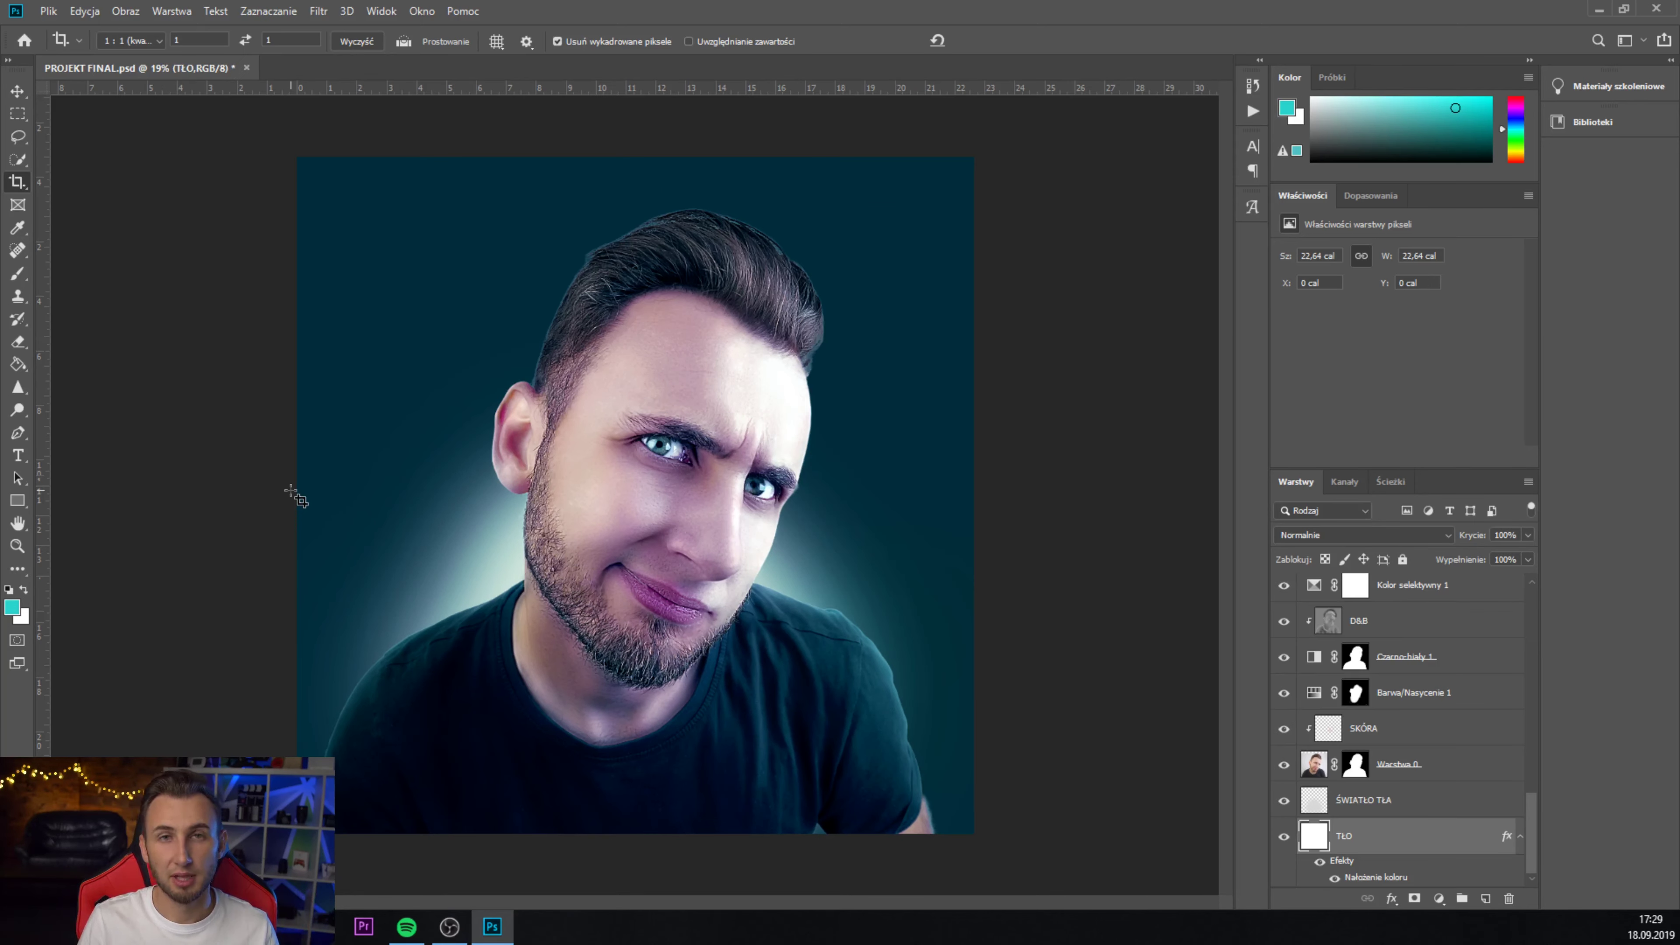